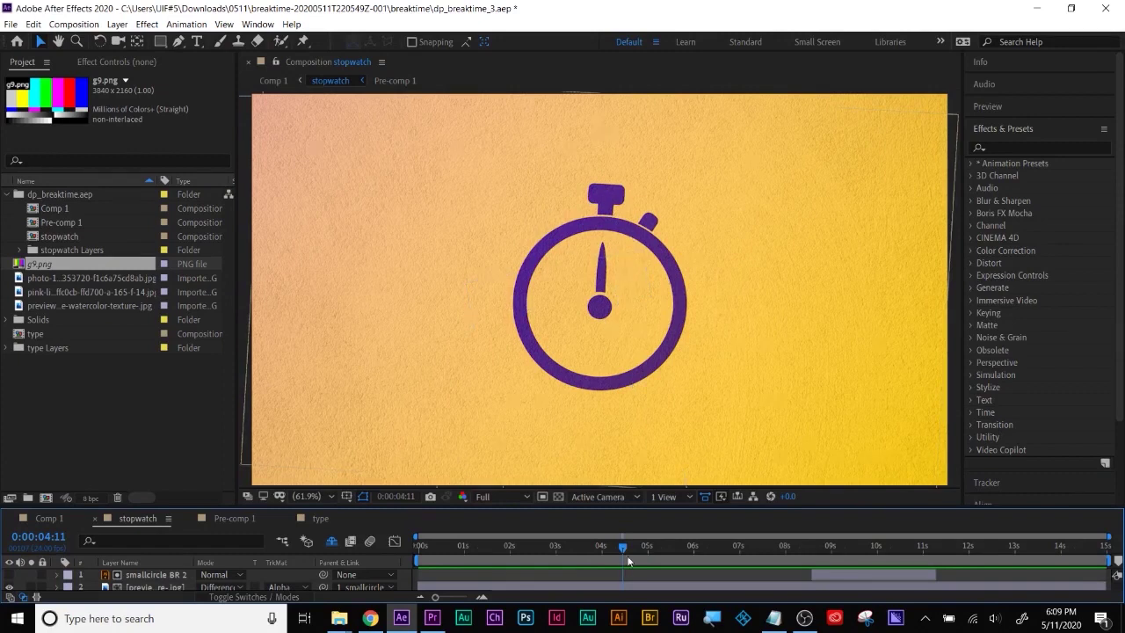
Add an adjustment layer to the stopwatch composition and place it above all other layers.
{"action": "left_click_drag", "start_coordinate": [626, 546], "coordinate": [717, 547]}
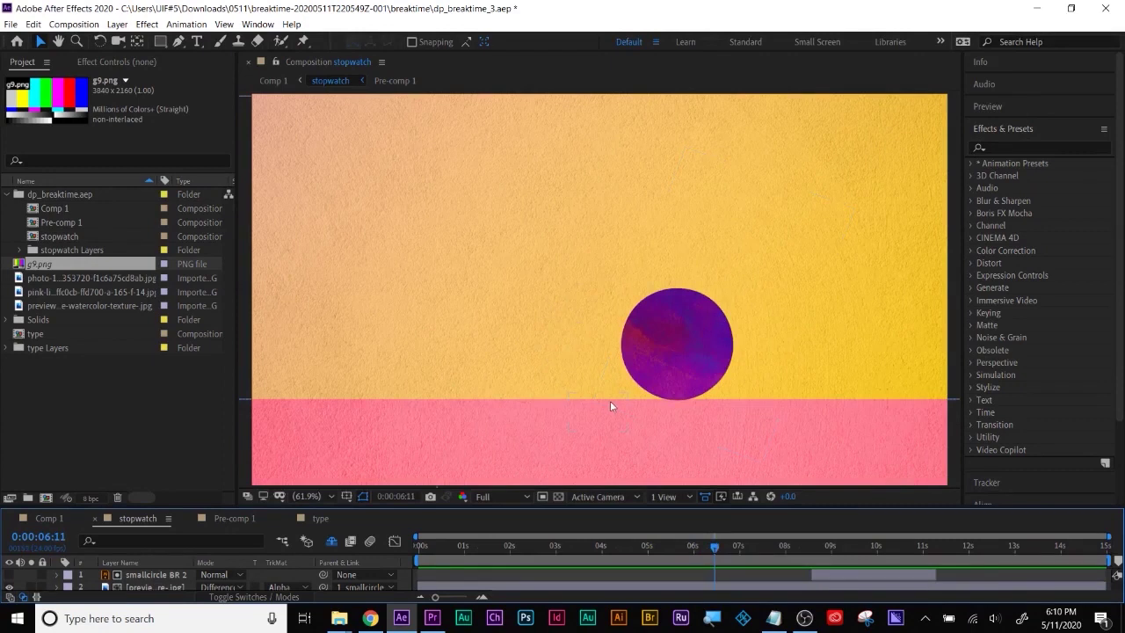
{"action": "left_click_drag", "start_coordinate": [728, 545], "coordinate": [890, 526]}
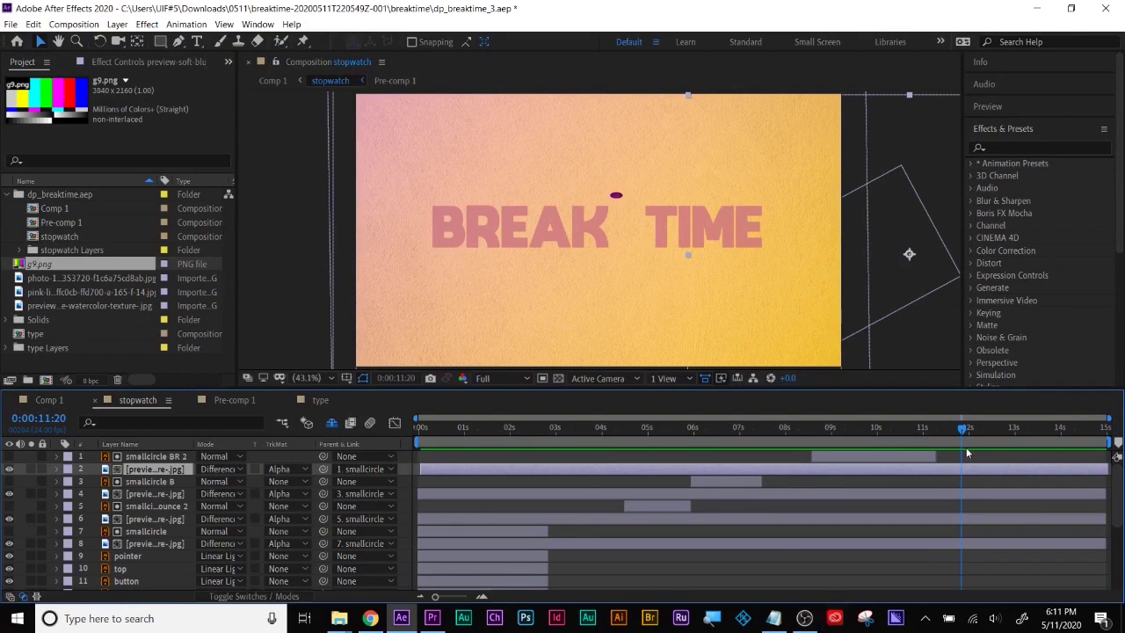
{"action": "left_click", "coordinate": [117, 24]}
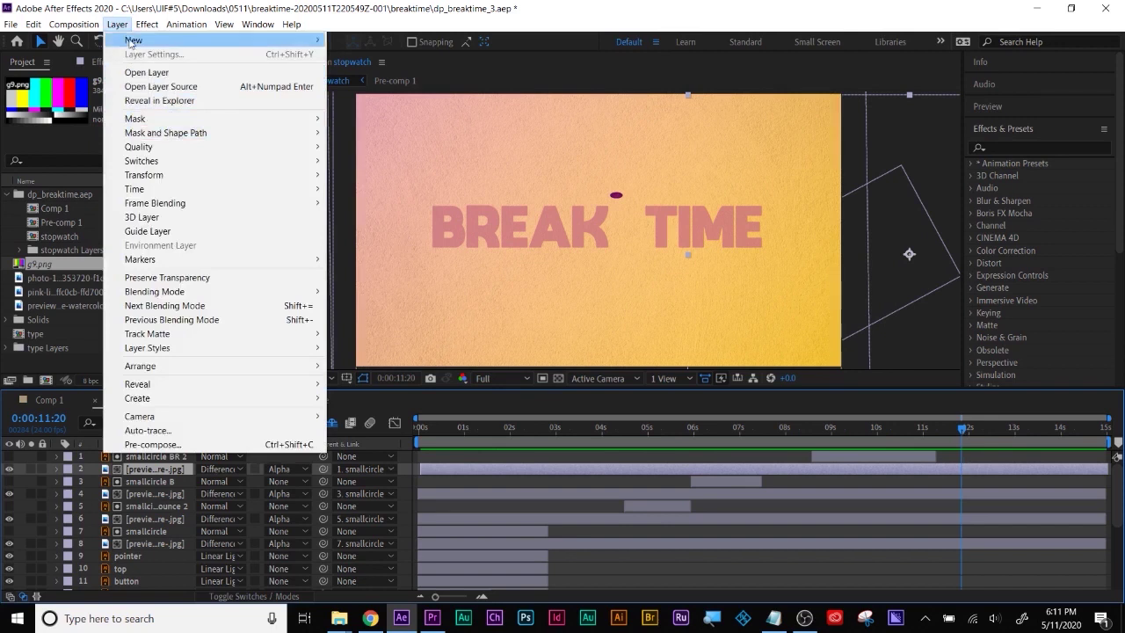
{"action": "mouse_move", "coordinate": [156, 40]}
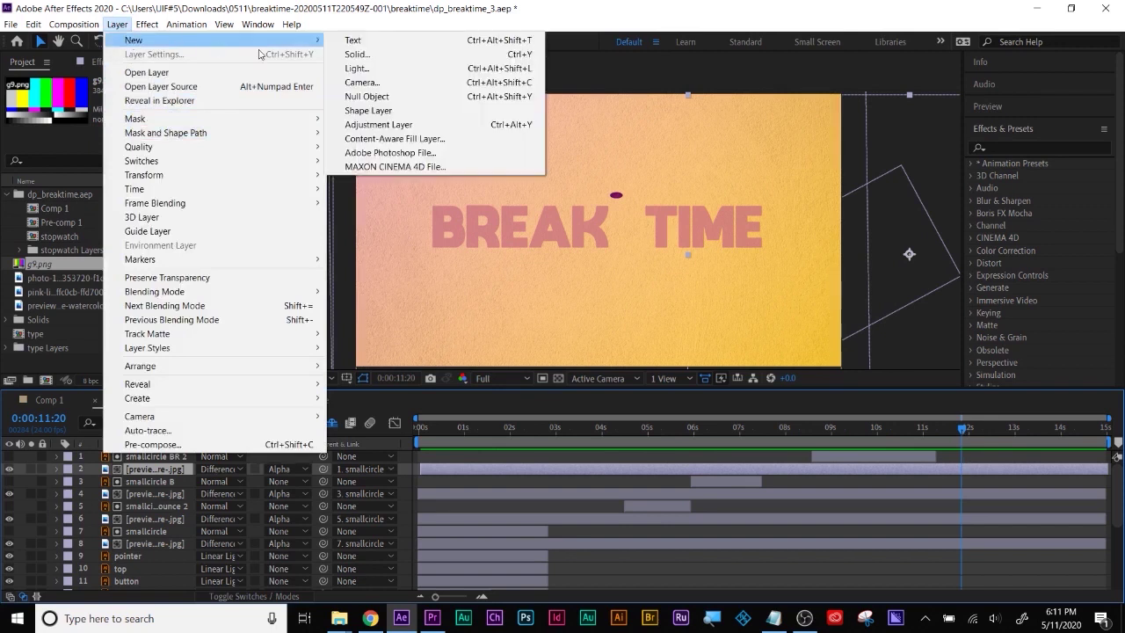
{"action": "left_click", "coordinate": [420, 124]}
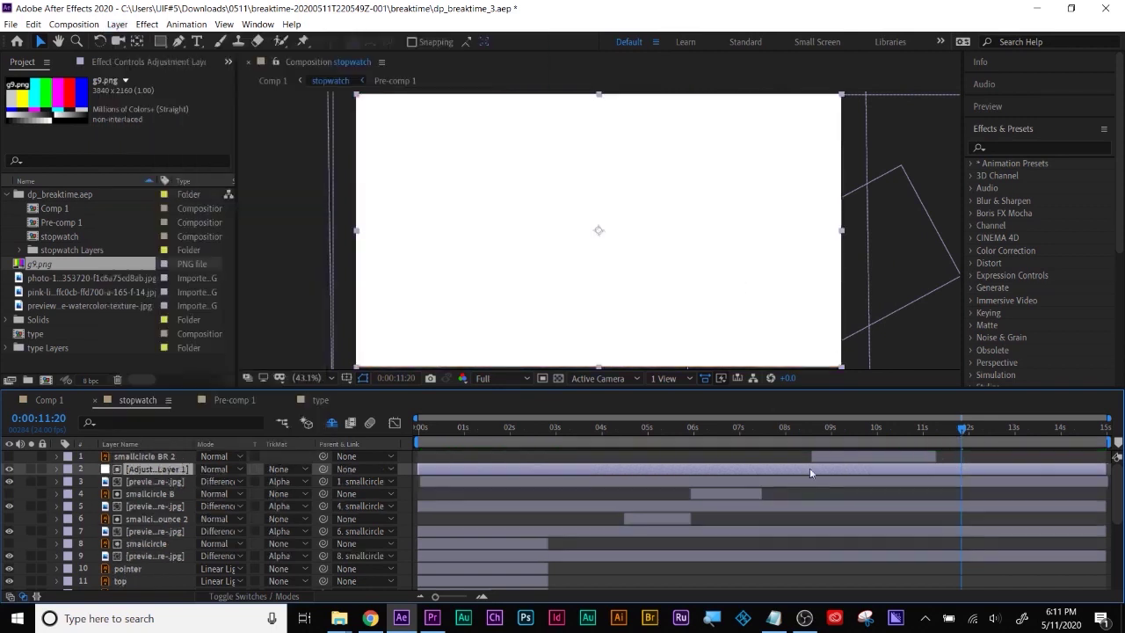
{"action": "left_click_drag", "start_coordinate": [157, 470], "coordinate": [163, 457]}
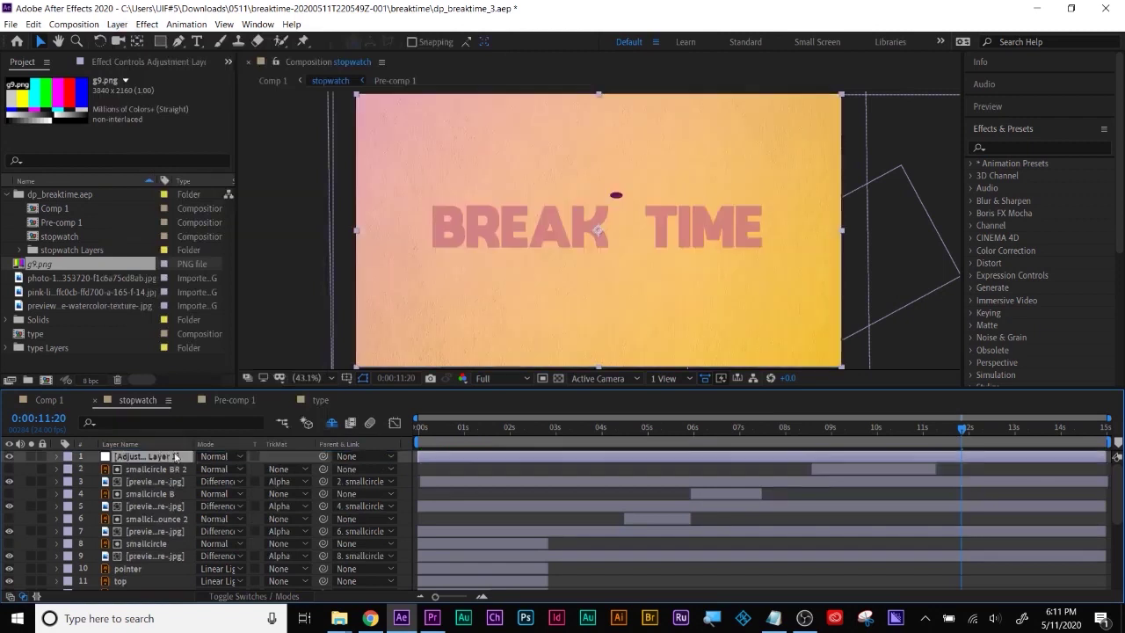
Find the Transform distort effect and apply it to the adjustment layer.
{"action": "left_click", "coordinate": [1029, 146]}
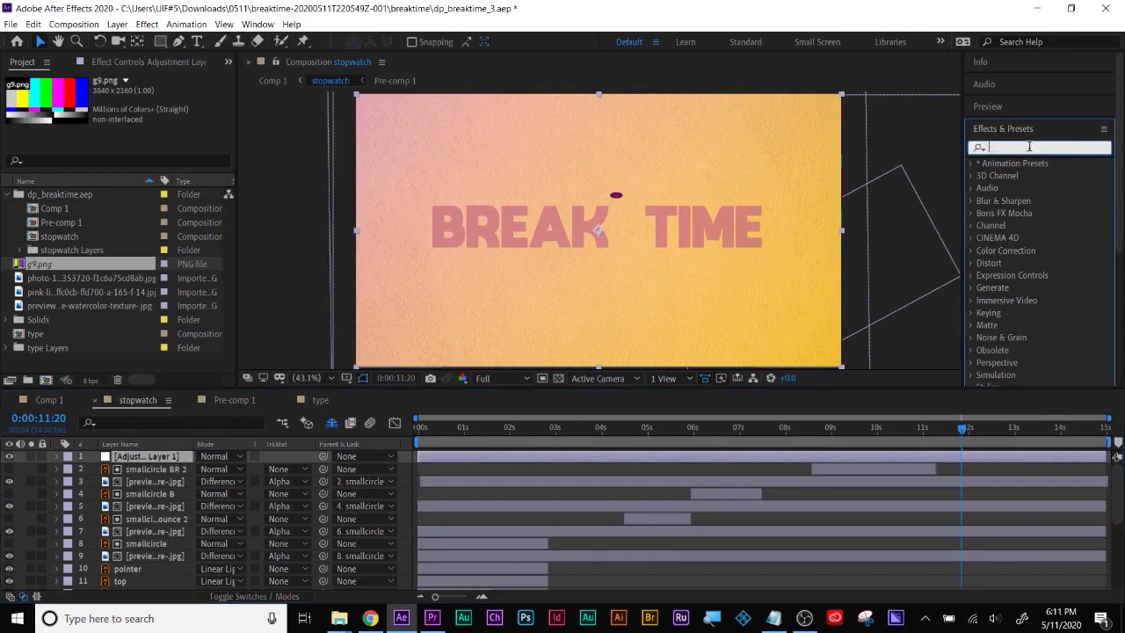
{"action": "type", "text": "transf"}
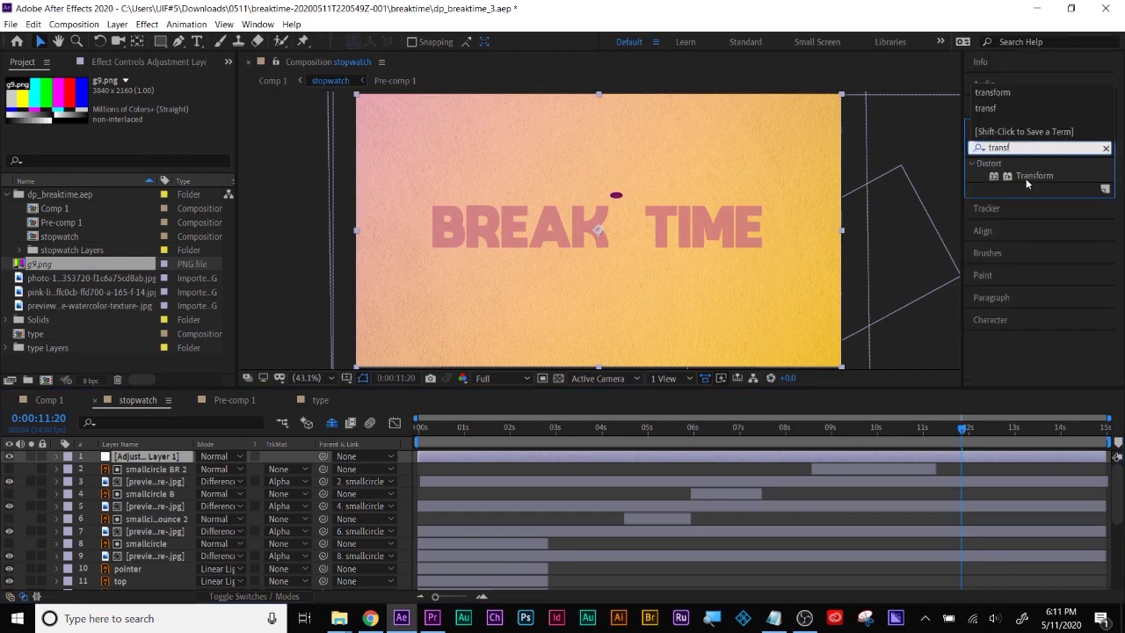
{"action": "left_click_drag", "start_coordinate": [1025, 177], "coordinate": [983, 455]}
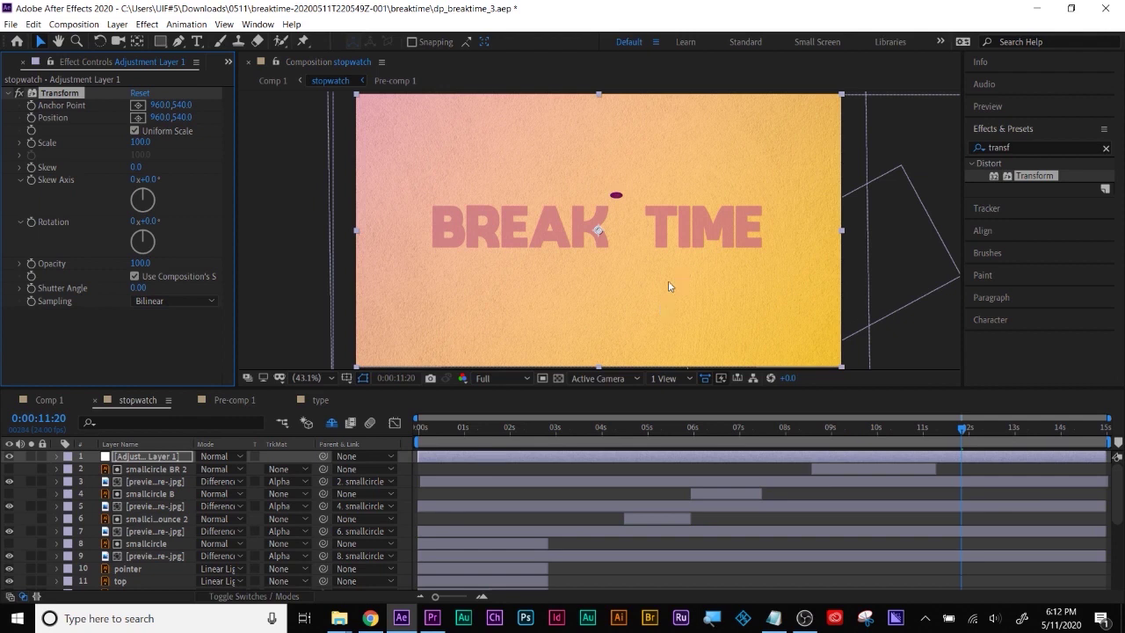
Enable keyframing for the Transform effect's Scale and Position at 0:00:12:16.
{"action": "left_click_drag", "start_coordinate": [950, 431], "coordinate": [999, 428]}
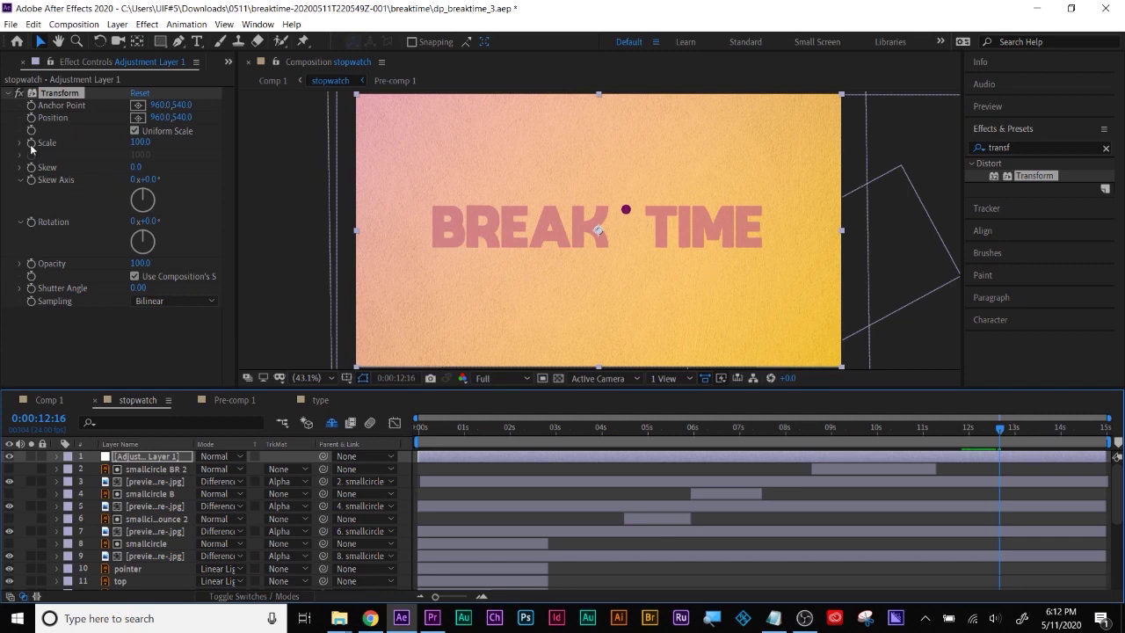
{"action": "left_click", "coordinate": [30, 142]}
{"action": "left_click", "coordinate": [30, 117]}
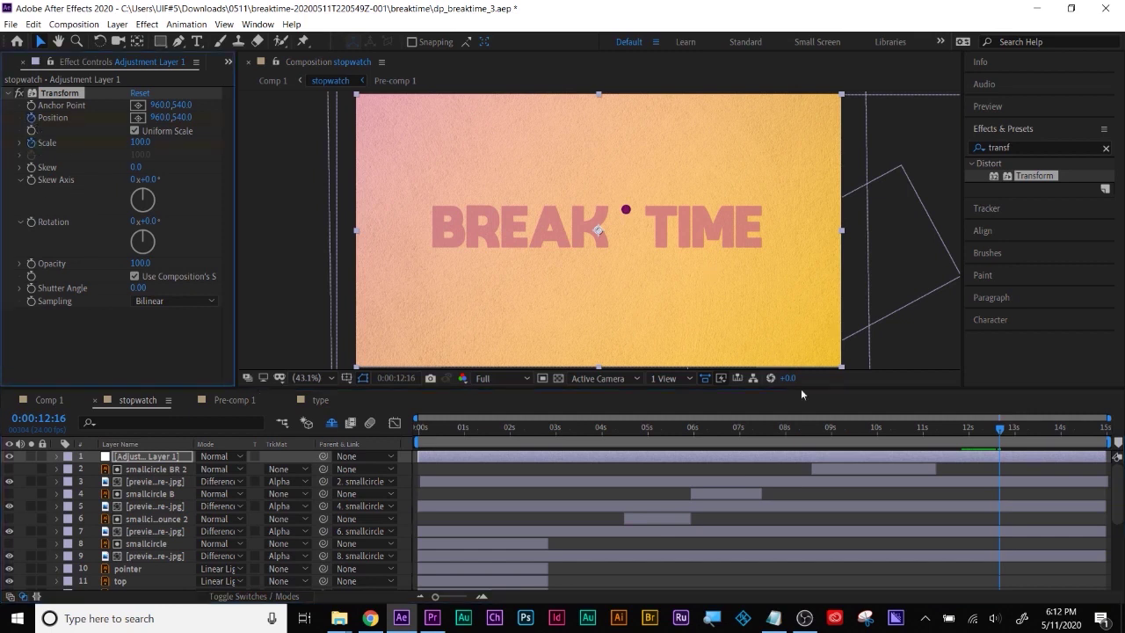
Trim the adjustment layer's start to 0:00:11:07, where the BREAK TIME text first appears.
{"action": "left_click_drag", "start_coordinate": [1001, 434], "coordinate": [935, 437]}
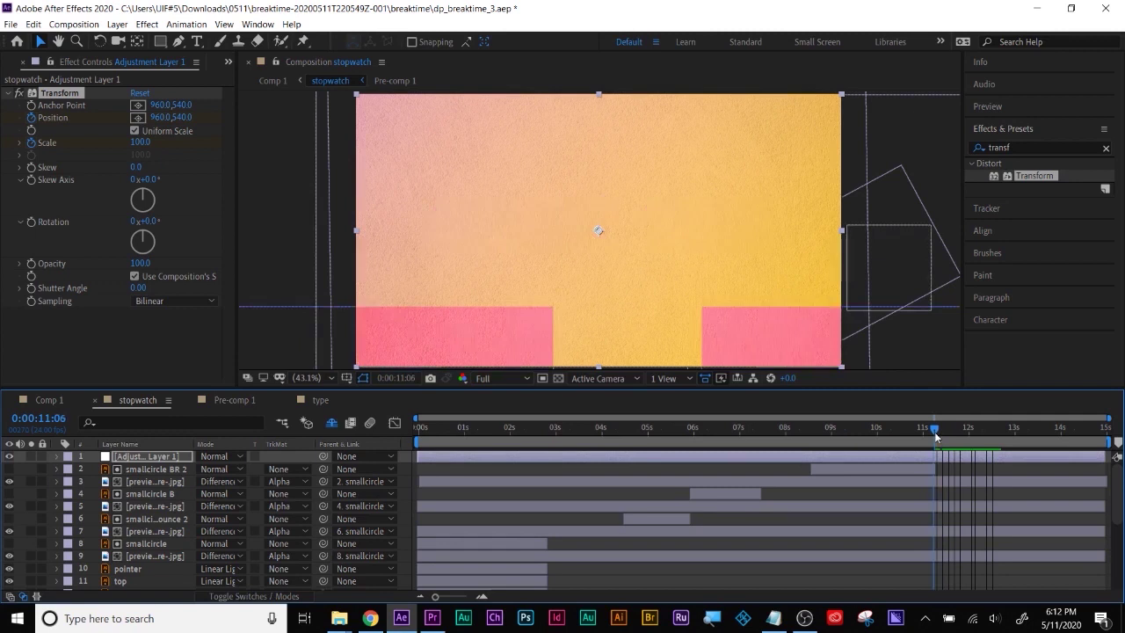
{"action": "left_click_drag", "start_coordinate": [935, 437], "coordinate": [939, 437]}
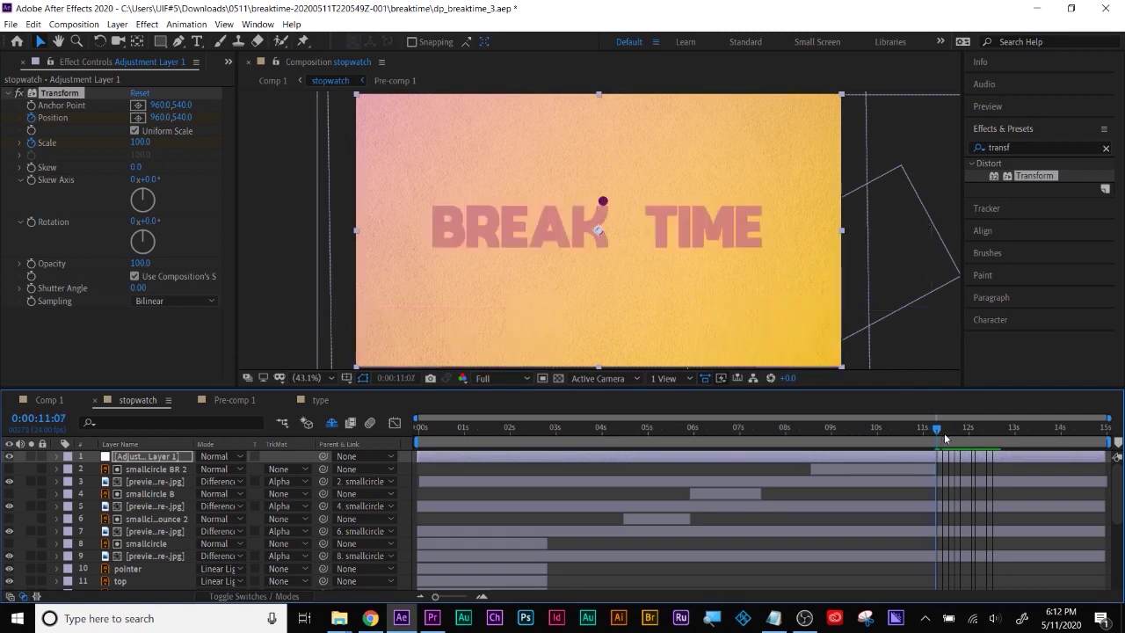
{"action": "left_click", "coordinate": [949, 456]}
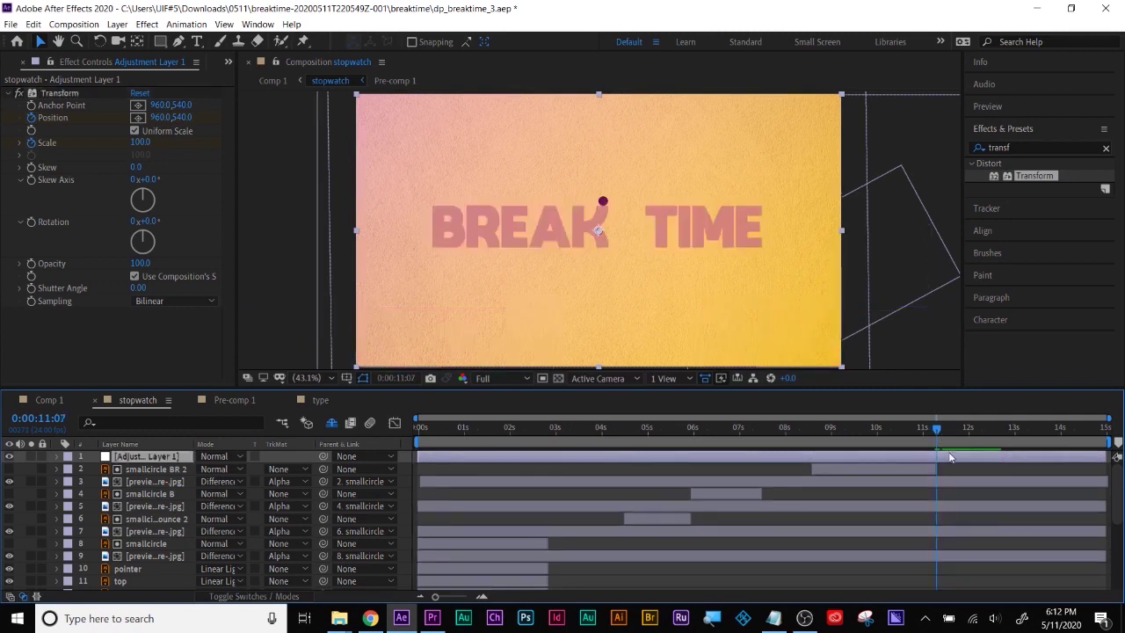
{"action": "key", "text": "alt+bracketleft"}
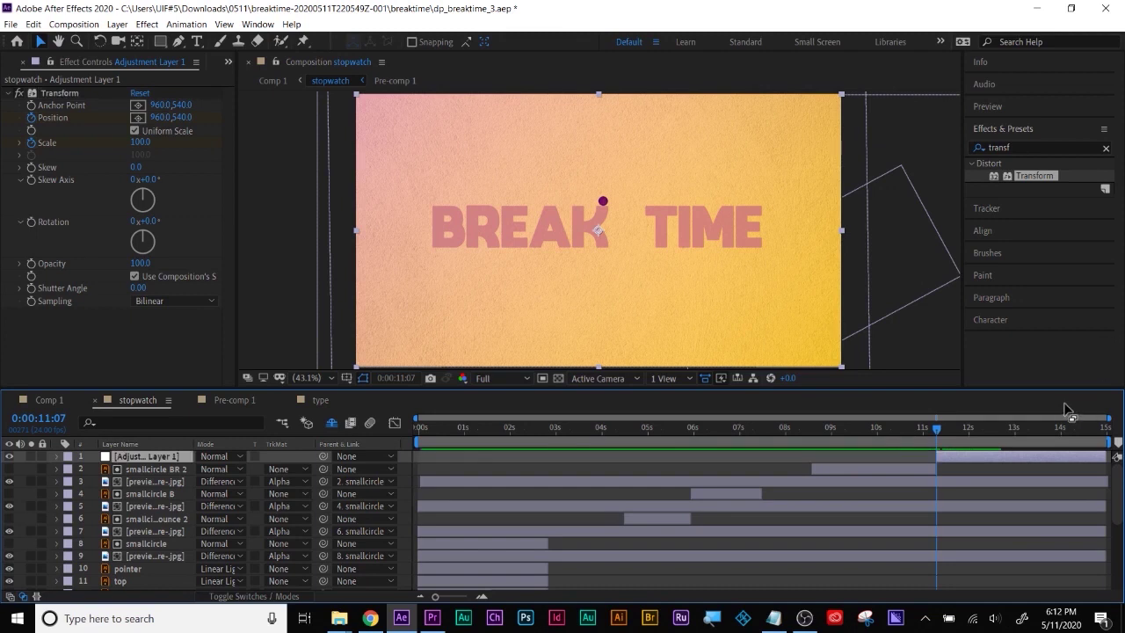
Keyframe the Transform effect's Scale at 937 at 0:00:11:19.
{"action": "left_click_drag", "start_coordinate": [939, 435], "coordinate": [959, 434]}
{"action": "left_click_drag", "start_coordinate": [139, 142], "coordinate": [163, 140]}
{"action": "left_click_drag", "start_coordinate": [959, 431], "coordinate": [1003, 451]}
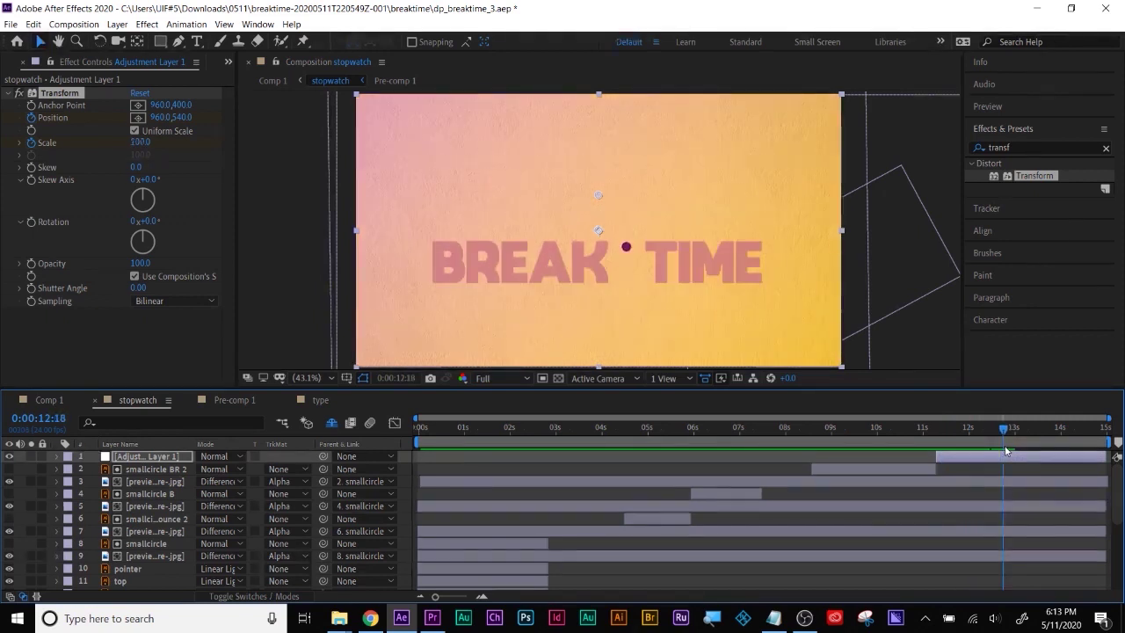
Reveal the adjustment layer's keyframes and apply Easy Ease to all its Position and Scale keyframes.
{"action": "left_click", "coordinate": [1006, 455]}
{"action": "key", "text": "u"}
{"action": "left_click_drag", "start_coordinate": [1018, 466], "coordinate": [951, 505]}
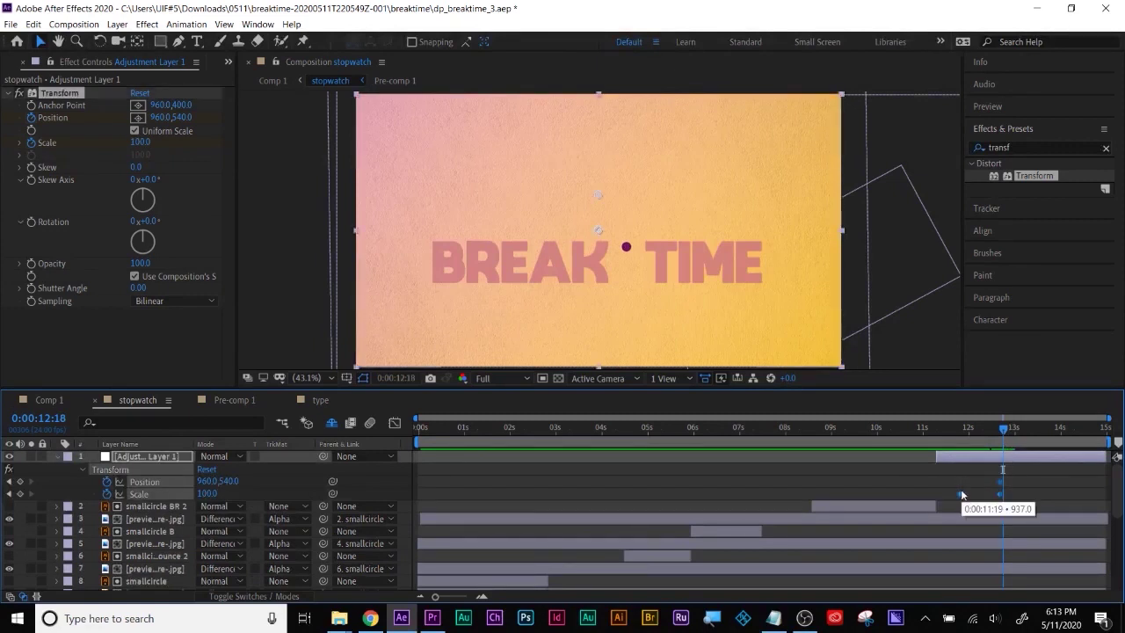
{"action": "right_click", "coordinate": [999, 494]}
{"action": "mouse_move", "coordinate": [1016, 485]}
{"action": "left_click", "coordinate": [881, 528]}
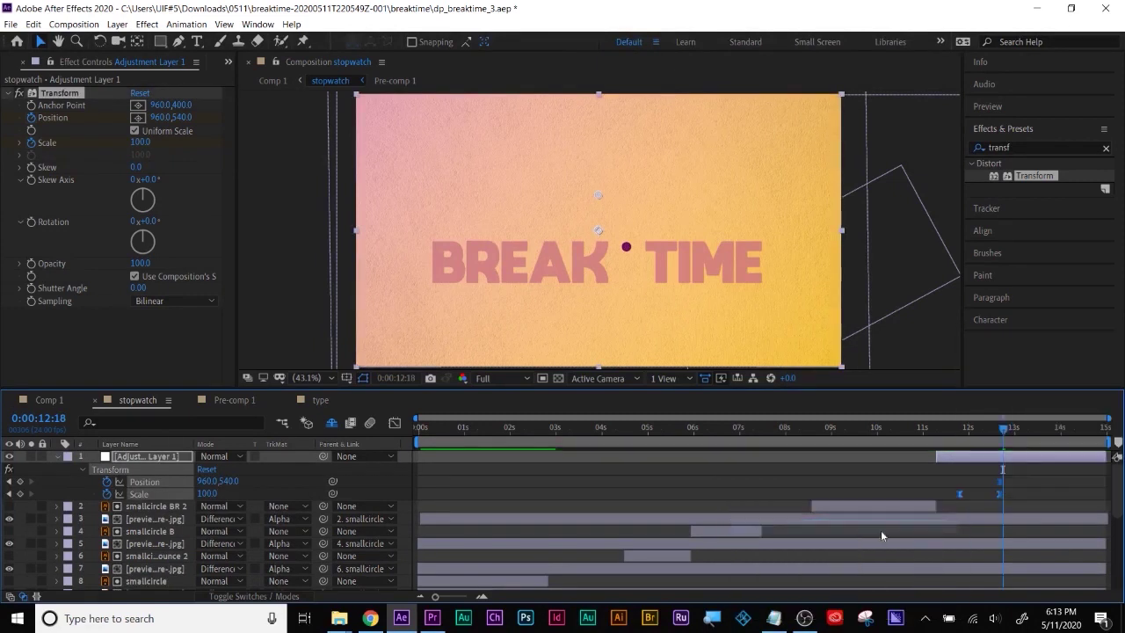
Preview the ball animation leading into the adjustment layer's zoom, starting before the layer begins.
{"action": "left_click", "coordinate": [905, 429]}
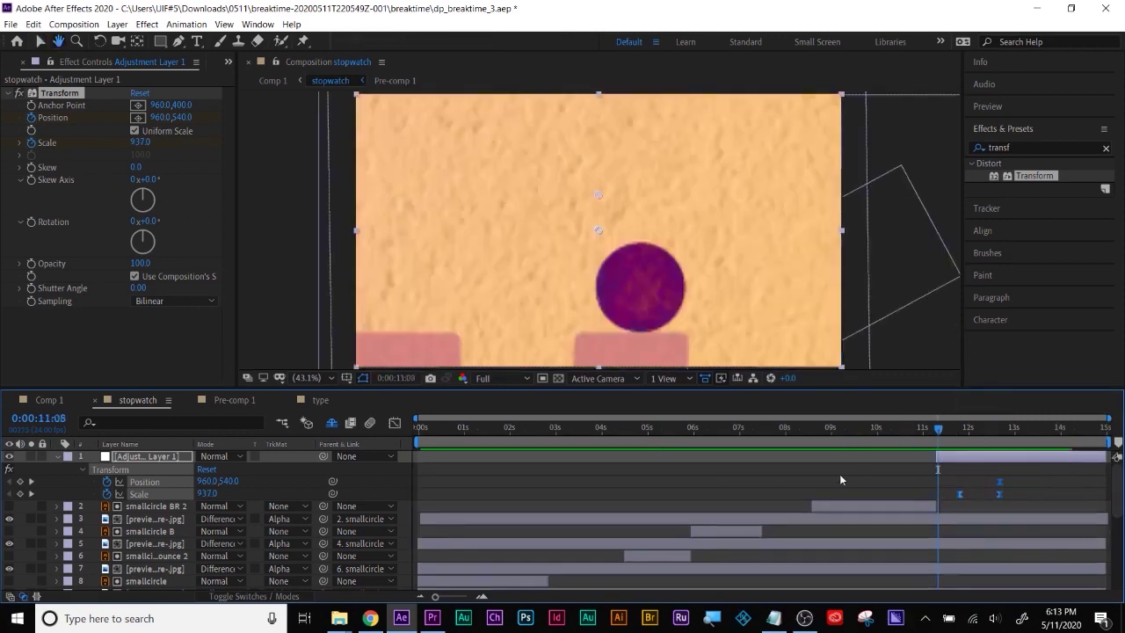
{"action": "left_click_drag", "start_coordinate": [858, 434], "coordinate": [828, 442]}
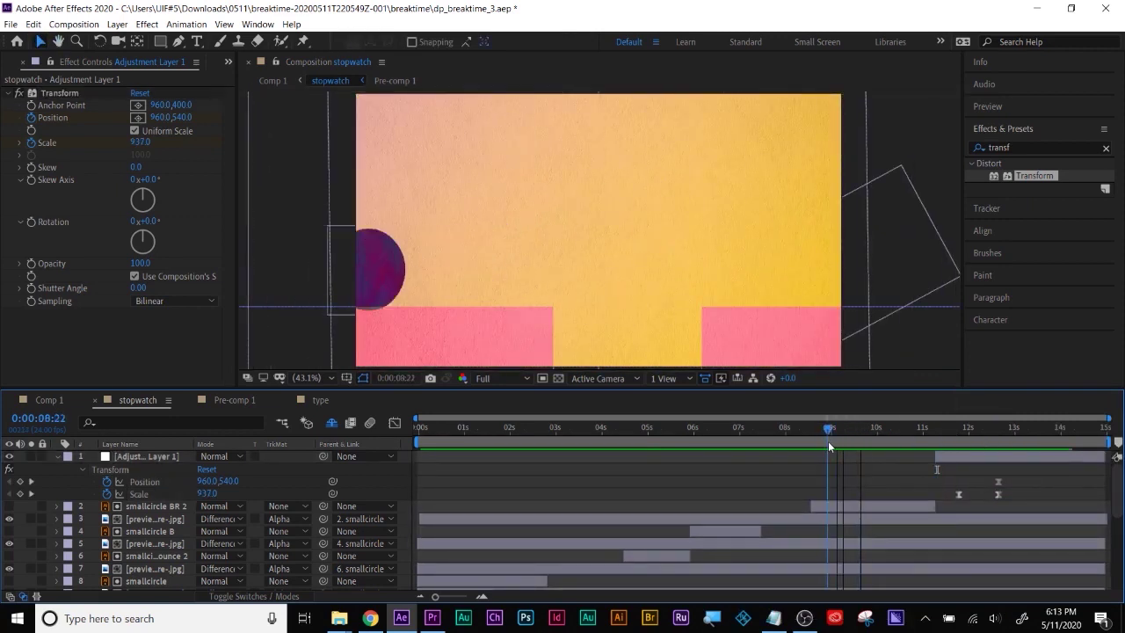
{"action": "left_click", "coordinate": [1030, 458]}
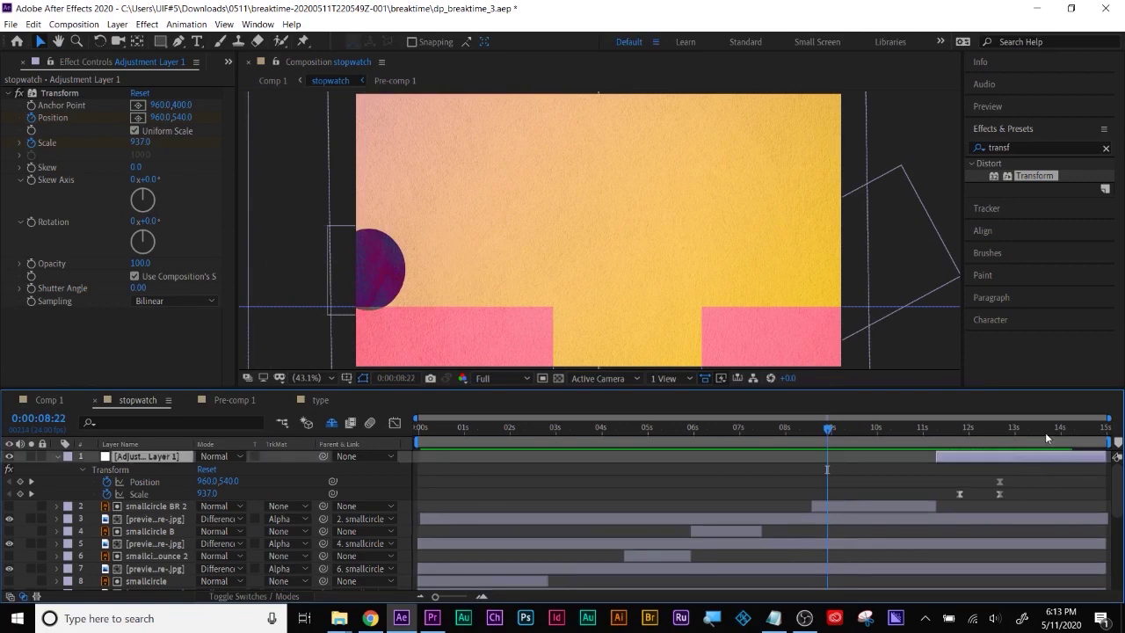
Compare the adjustment layer's Transform effect with the built-in transform properties of the texture layer below smallcircle BR 2.
{"action": "left_click", "coordinate": [59, 93]}
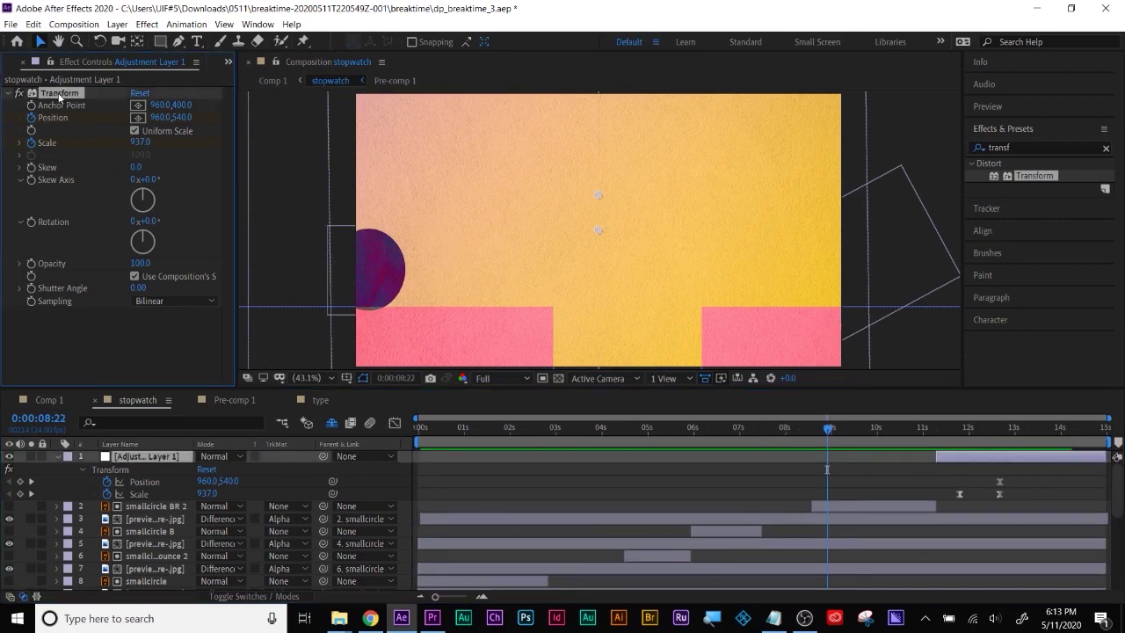
{"action": "left_click", "coordinate": [57, 519]}
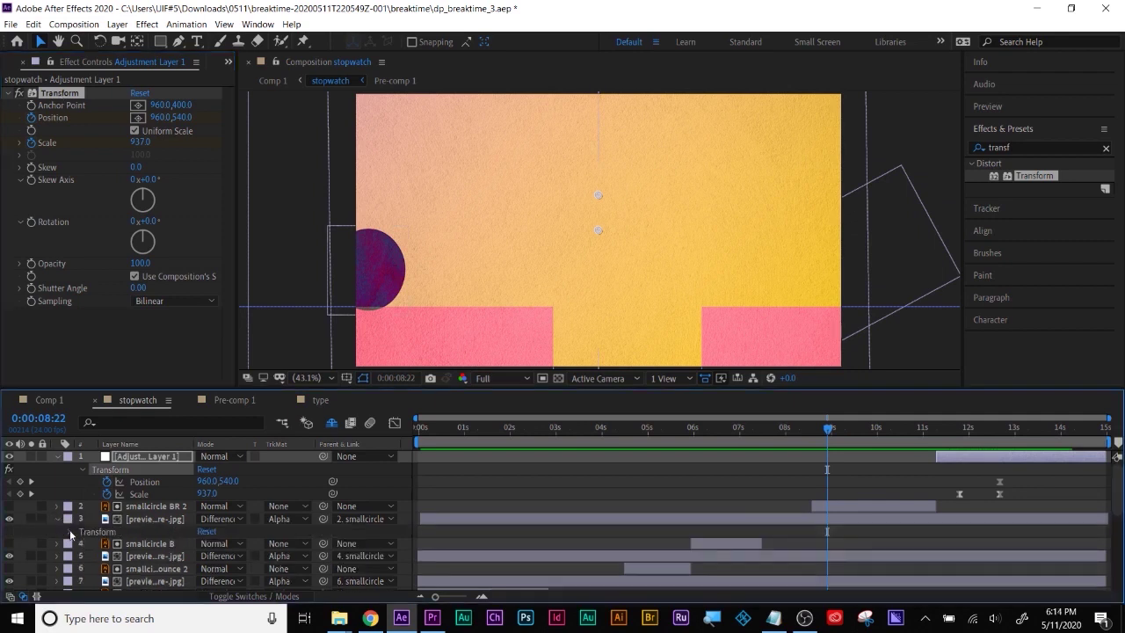
{"action": "left_click", "coordinate": [71, 531]}
{"action": "scroll", "coordinate": [105, 547], "scroll_direction": "down", "scroll_amount": 3}
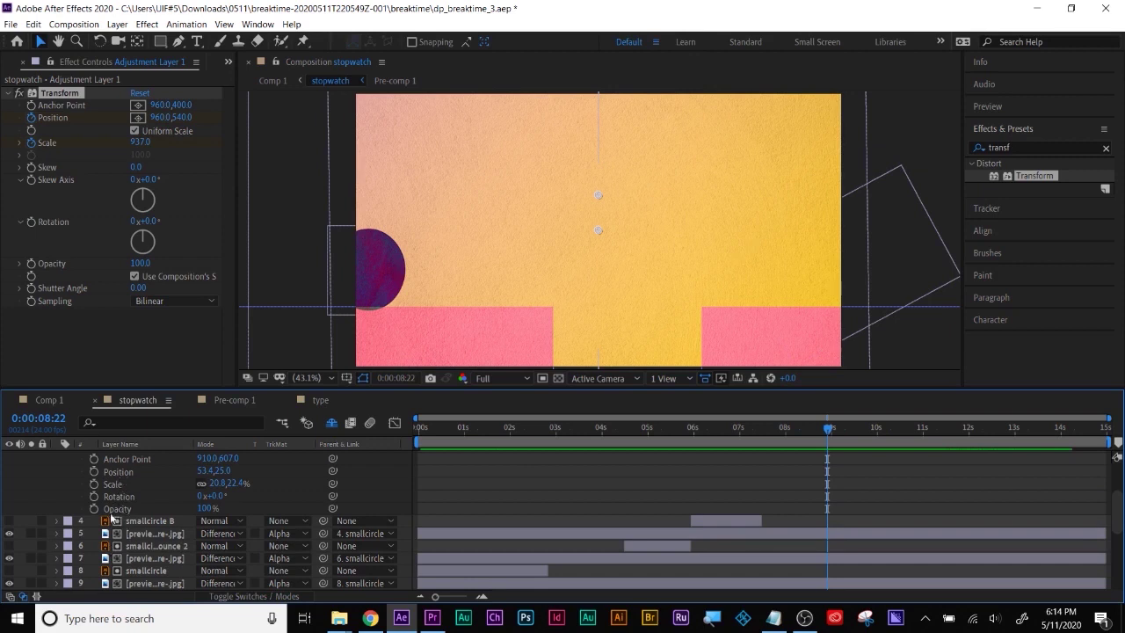
{"action": "scroll", "coordinate": [132, 498], "scroll_direction": "up", "scroll_amount": 3}
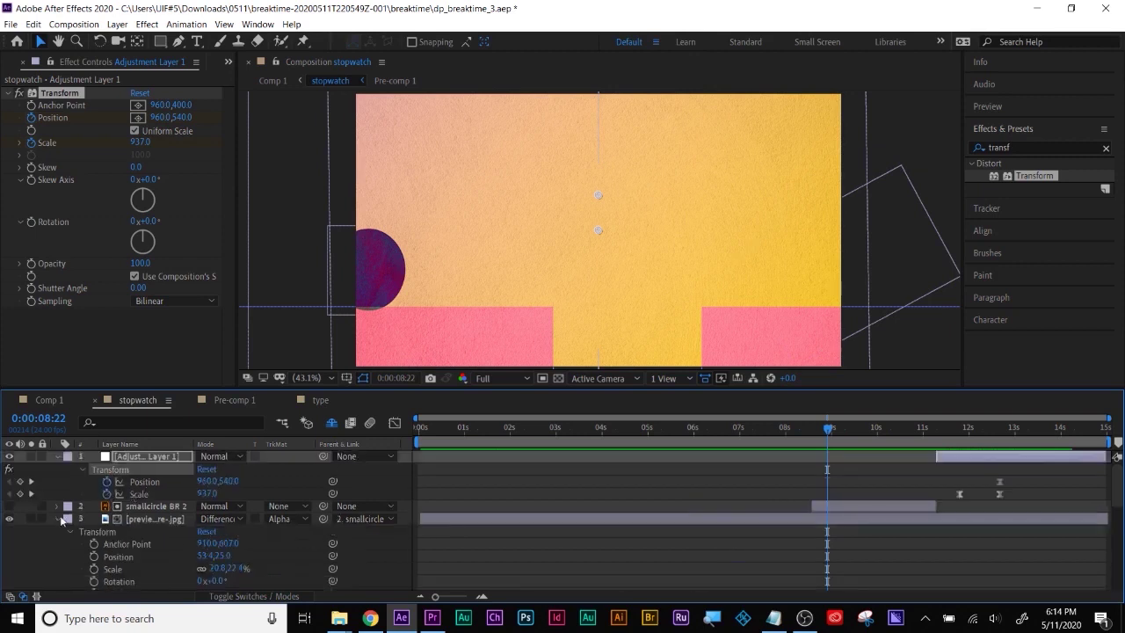
{"action": "left_click", "coordinate": [60, 518]}
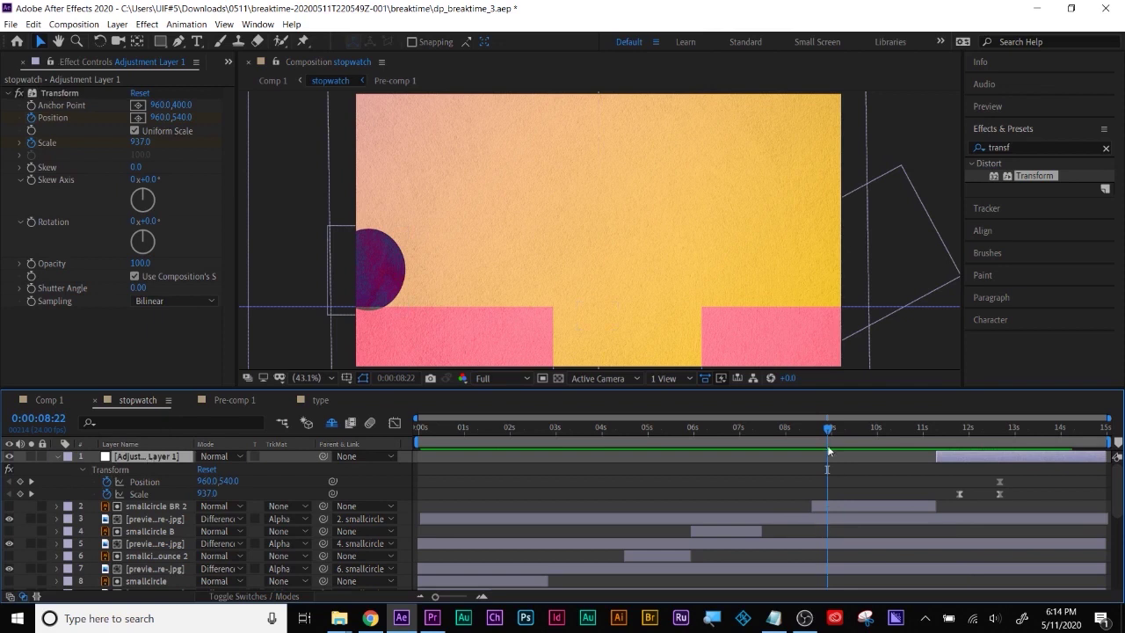
Go to 0:00:09:03 and reveal the Position and Scale keyframes of the smallcircle BR 2 layer for closer inspection.
{"action": "left_click_drag", "start_coordinate": [866, 431], "coordinate": [816, 428]}
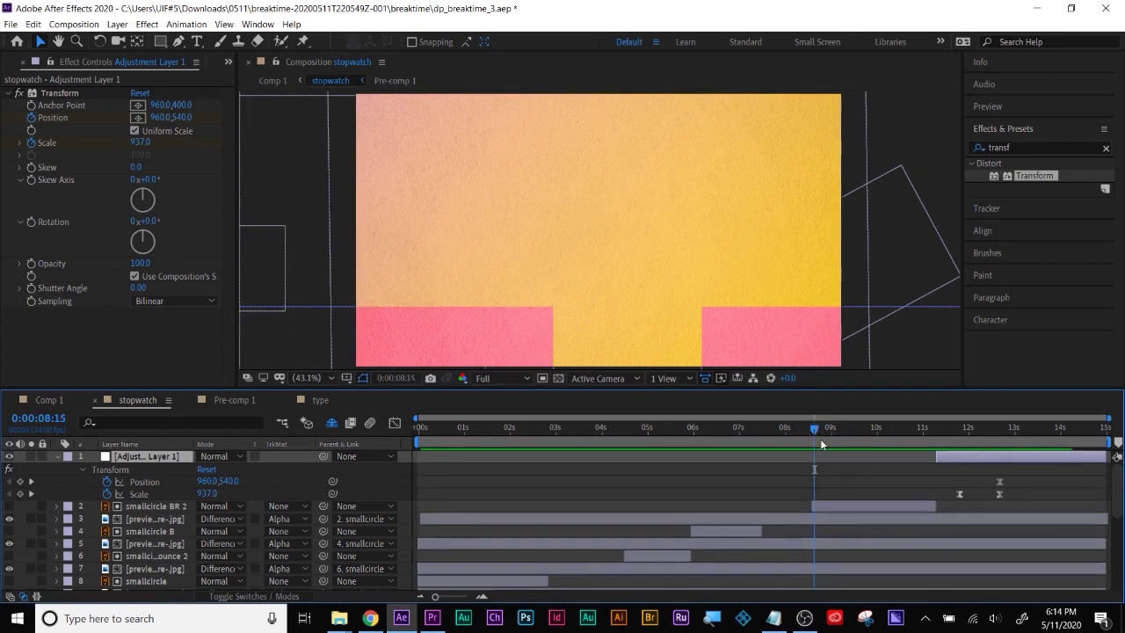
{"action": "left_click_drag", "start_coordinate": [815, 429], "coordinate": [837, 431]}
{"action": "left_click", "coordinate": [842, 505]}
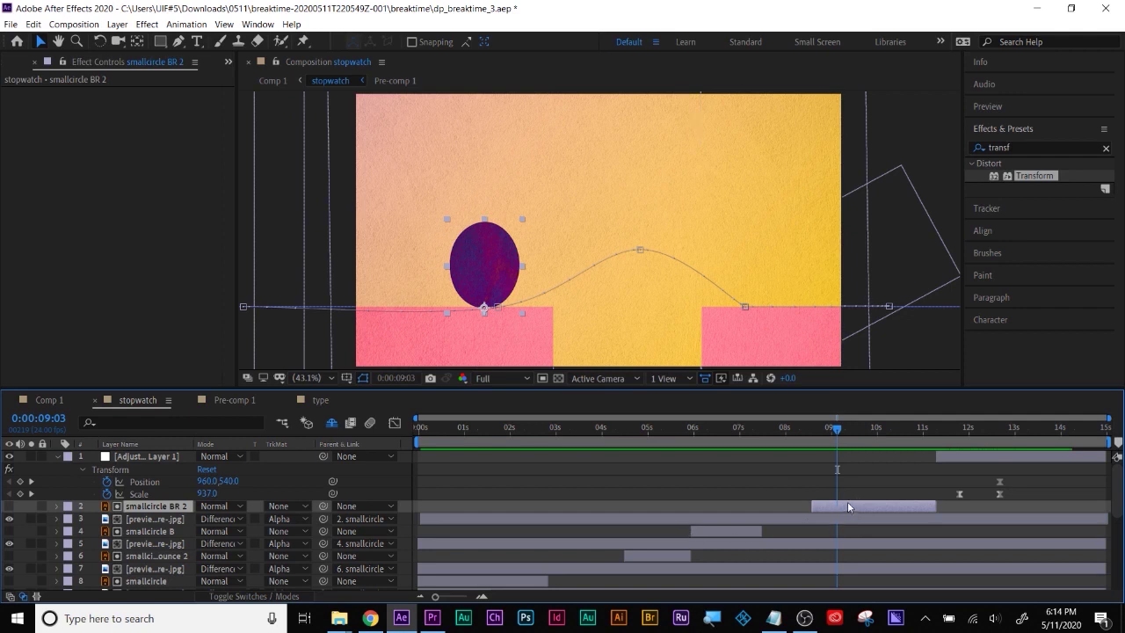
{"action": "key", "text": "u"}
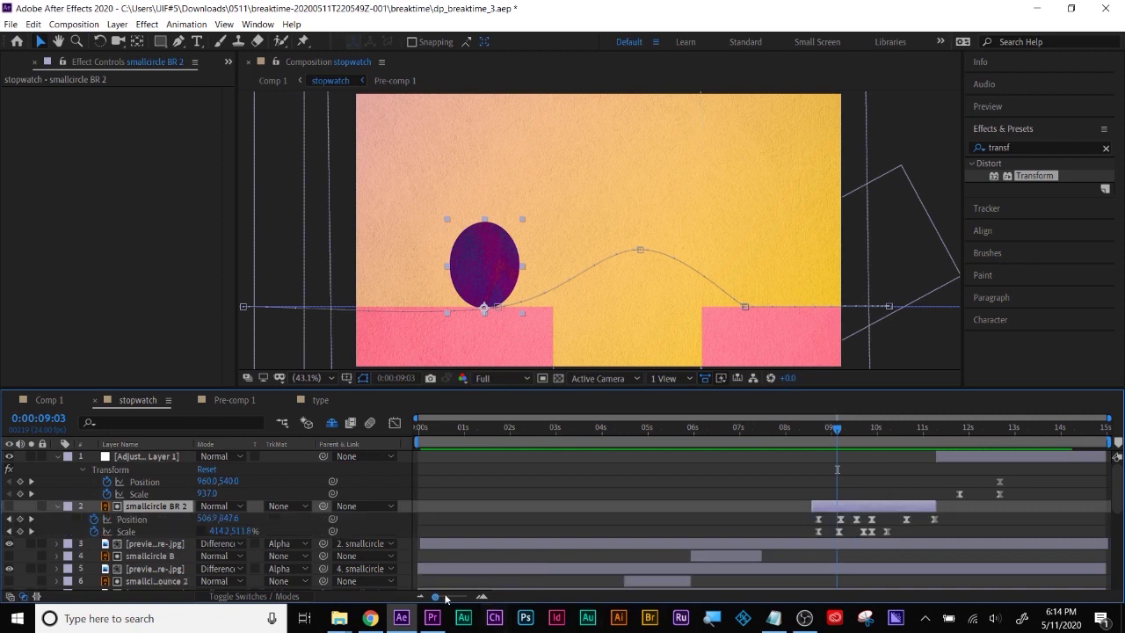
{"action": "left_click_drag", "start_coordinate": [446, 597], "coordinate": [453, 601]}
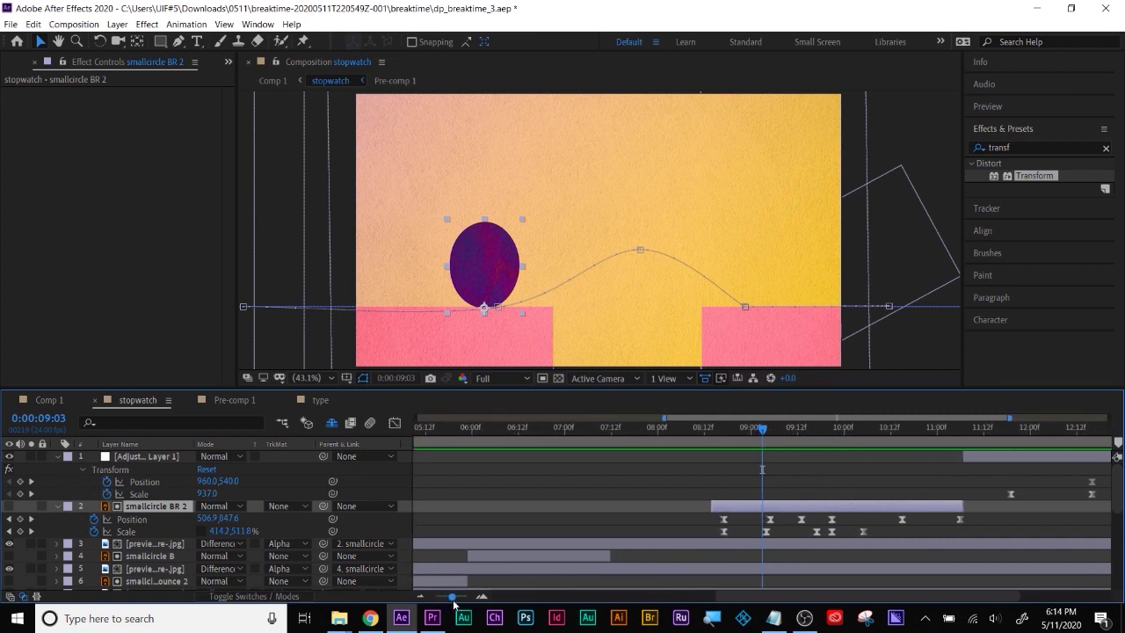
Step through the Scale keyframes of smallcircle BR 2 up to the last one at 0:00:10:05.
{"action": "mouse_move", "coordinate": [769, 431]}
{"action": "left_mouse_down"}
{"action": "mouse_move", "coordinate": [728, 419]}
{"action": "mouse_move", "coordinate": [765, 422]}
{"action": "left_mouse_up"}
{"action": "left_click", "coordinate": [32, 530]}
{"action": "left_click", "coordinate": [33, 532]}
{"action": "left_click", "coordinate": [33, 532]}
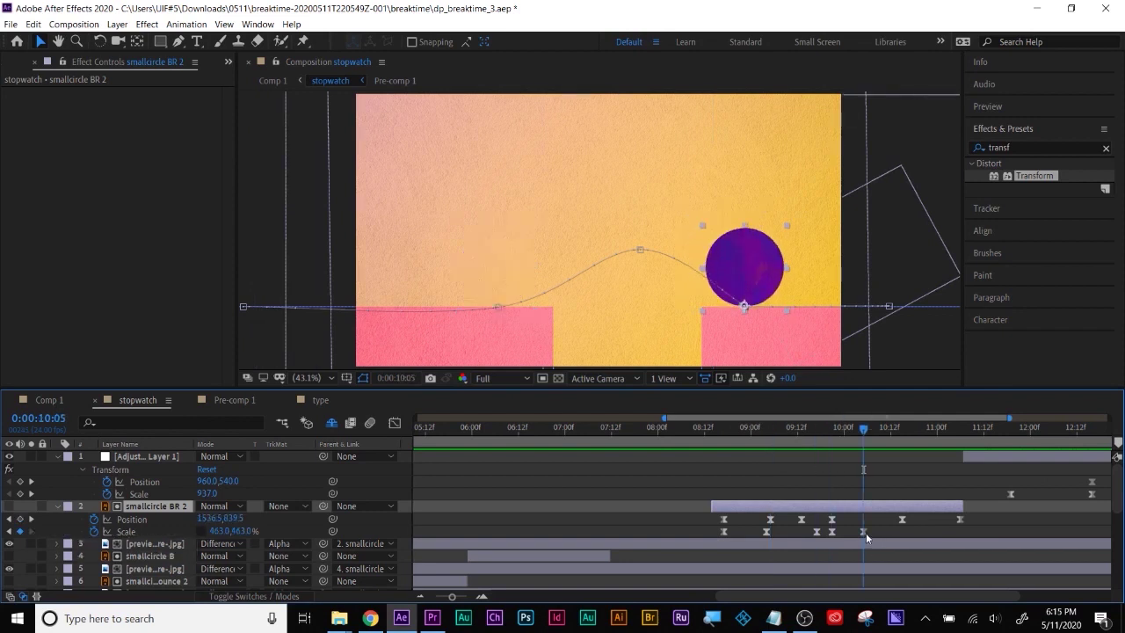
{"action": "mouse_move", "coordinate": [866, 533]}
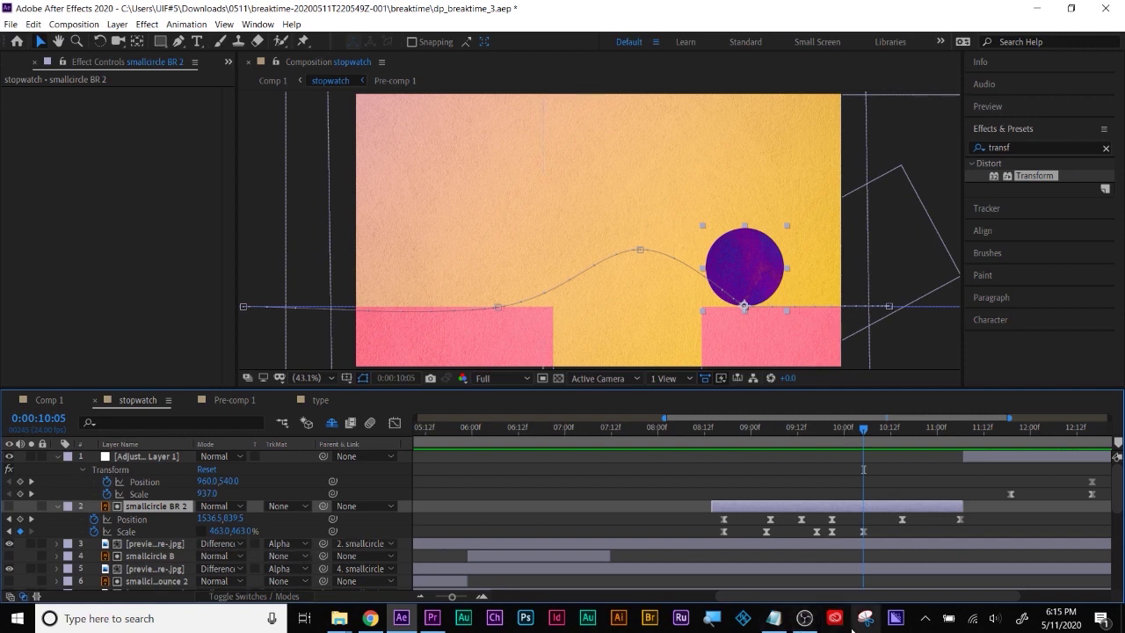
Switch to Magnifier, enlarge the view of the layer properties to 200%, and move its window clear of the layer list.
{"action": "left_click", "coordinate": [716, 624]}
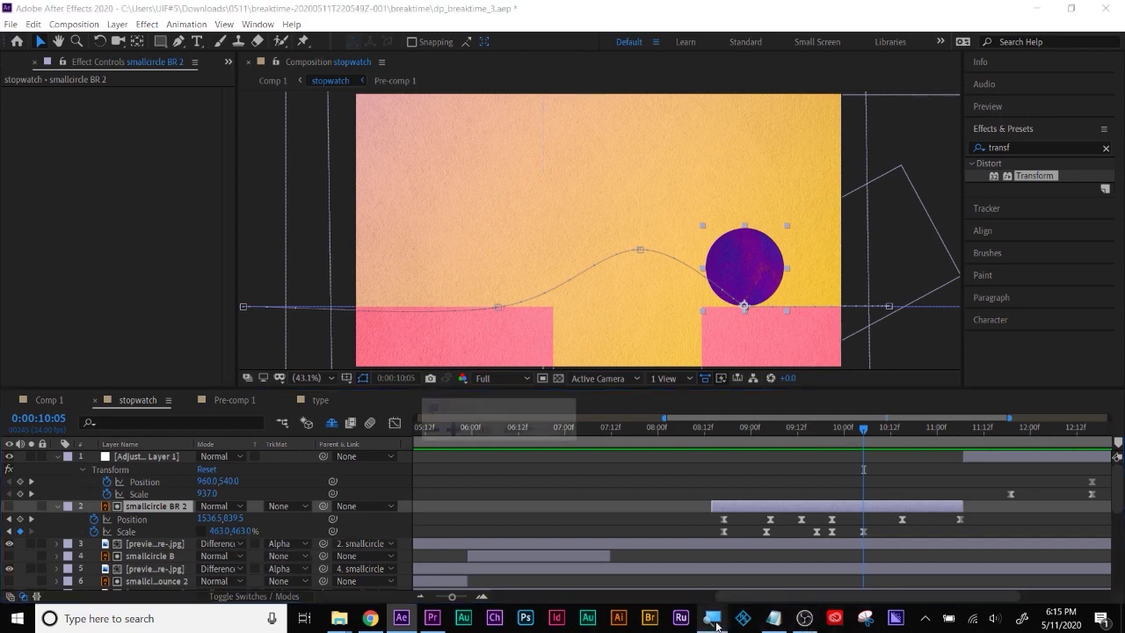
{"action": "left_click", "coordinate": [452, 430]}
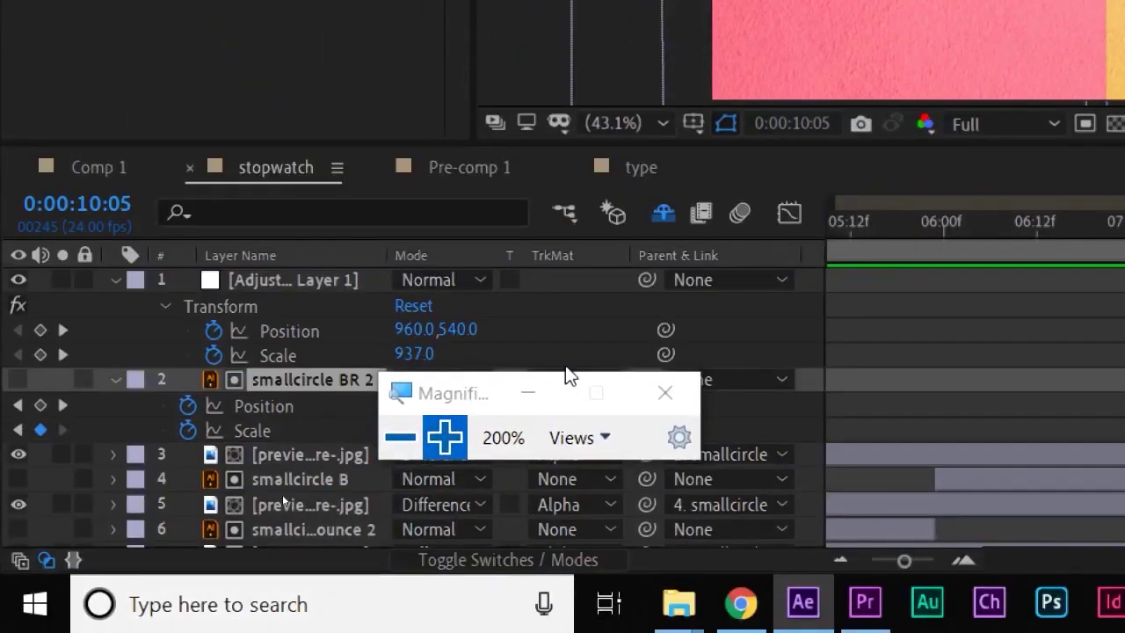
{"action": "left_click_drag", "start_coordinate": [449, 394], "coordinate": [132, 95]}
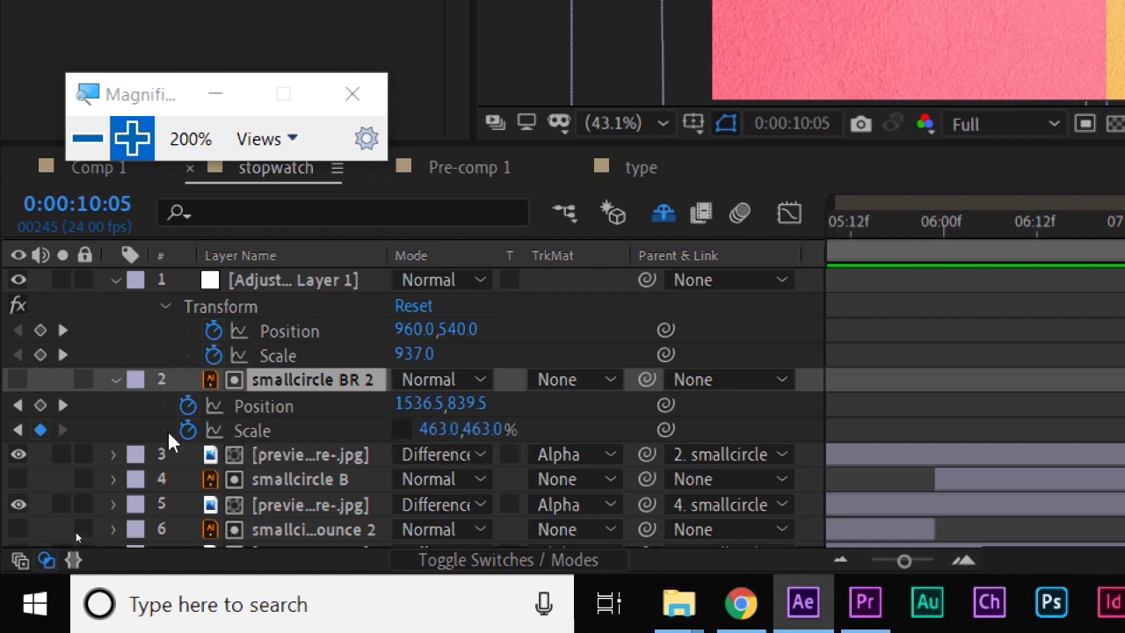
Step through the Scale keyframes of smallcircle BR 2 in the magnified view, stop at 0:00:09:17, and return the magnification to 100%.
{"action": "left_click", "coordinate": [18, 428]}
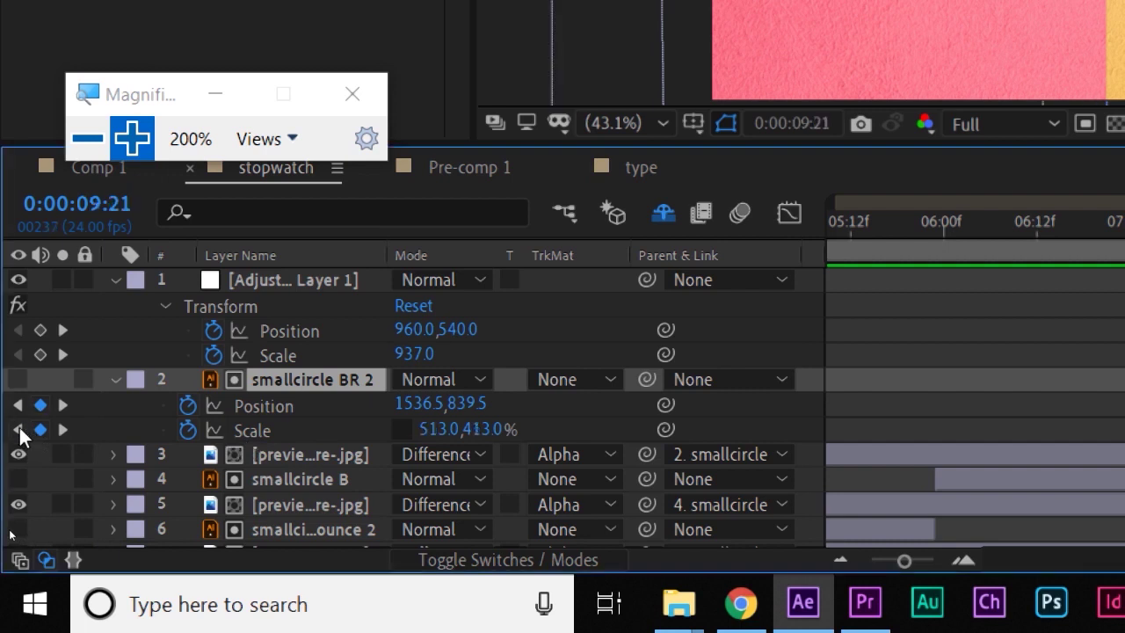
{"action": "left_click", "coordinate": [19, 428]}
{"action": "left_click", "coordinate": [19, 428]}
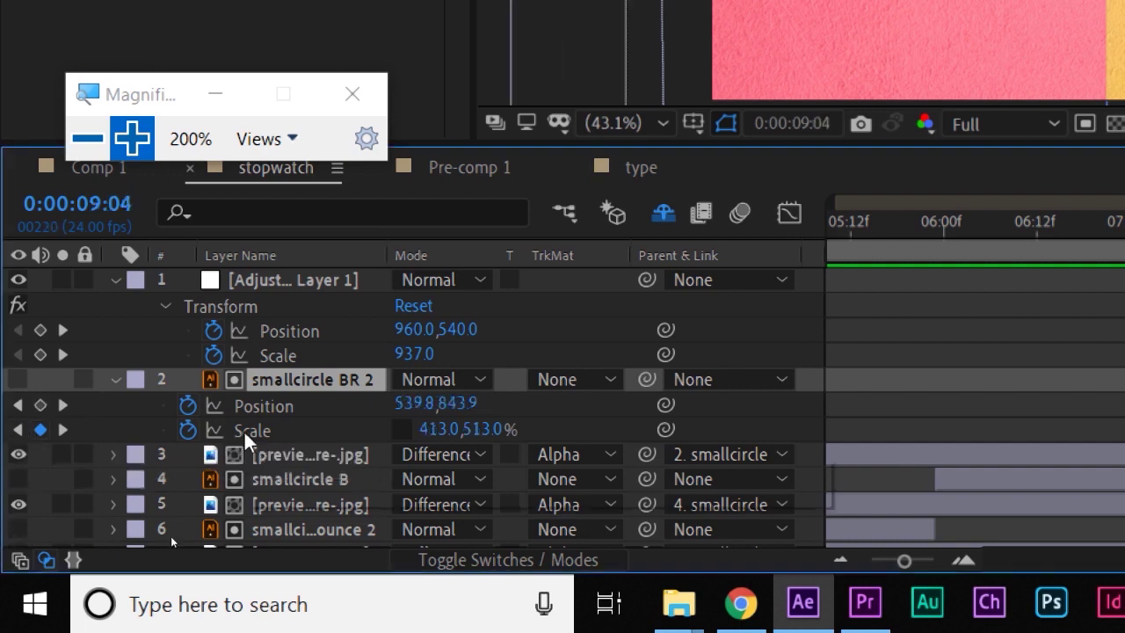
{"action": "left_click", "coordinate": [65, 428]}
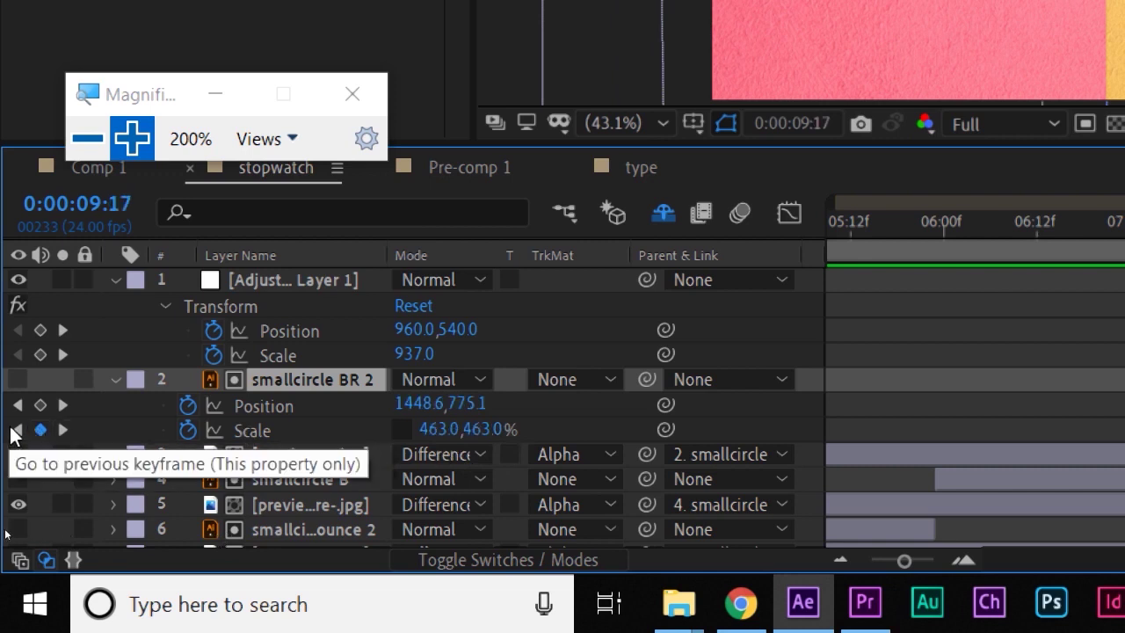
{"action": "left_click", "coordinate": [84, 143]}
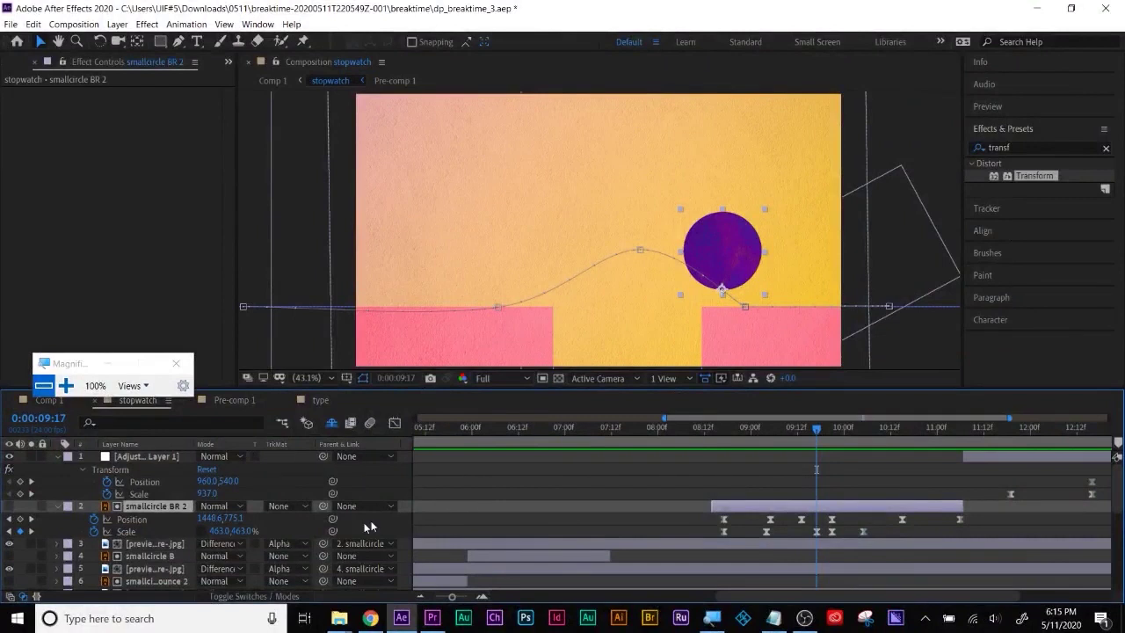
Compare the ball's shape at its first Scale keyframe at 0:00:08:17 and at the following one at 0:00:09:04.
{"action": "left_click", "coordinate": [9, 531]}
{"action": "left_click", "coordinate": [9, 531]}
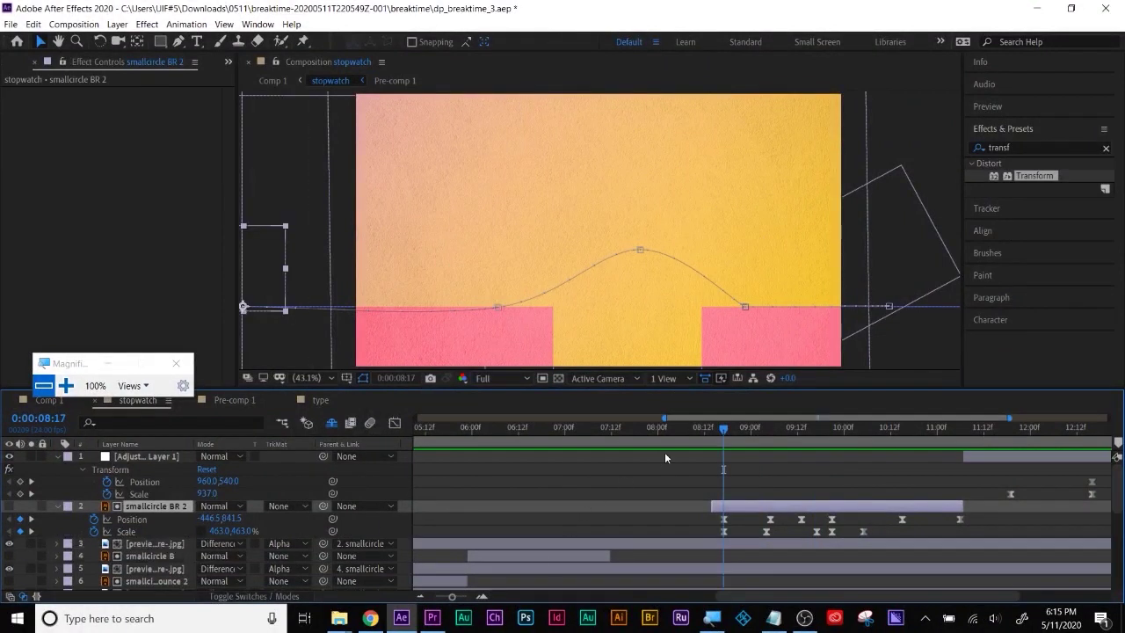
{"action": "left_click", "coordinate": [724, 427]}
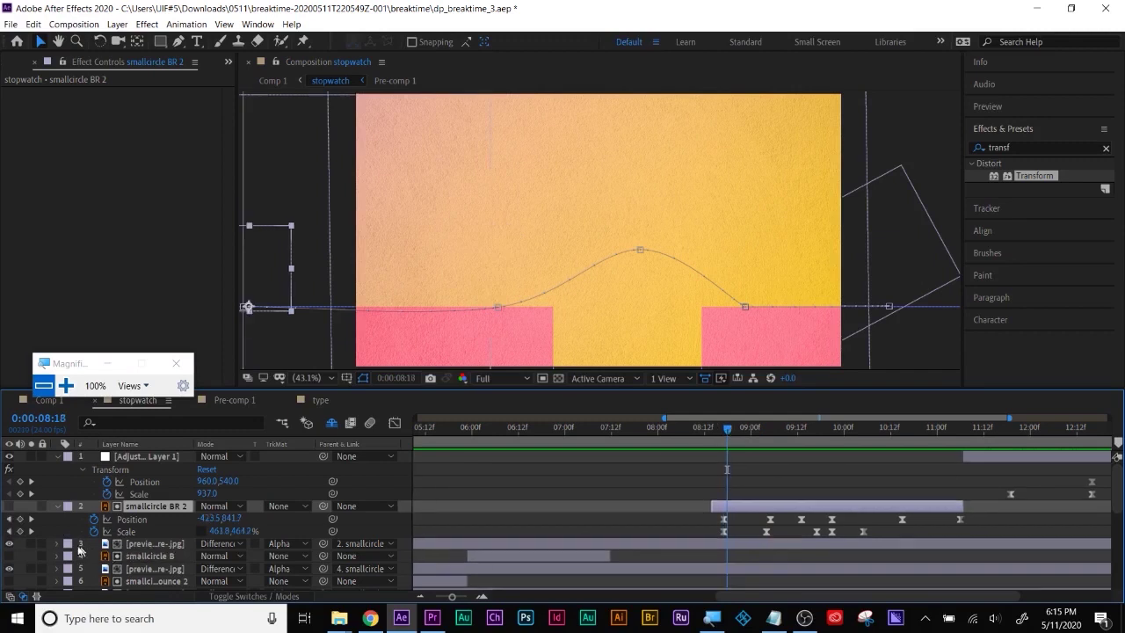
{"action": "left_click", "coordinate": [32, 532]}
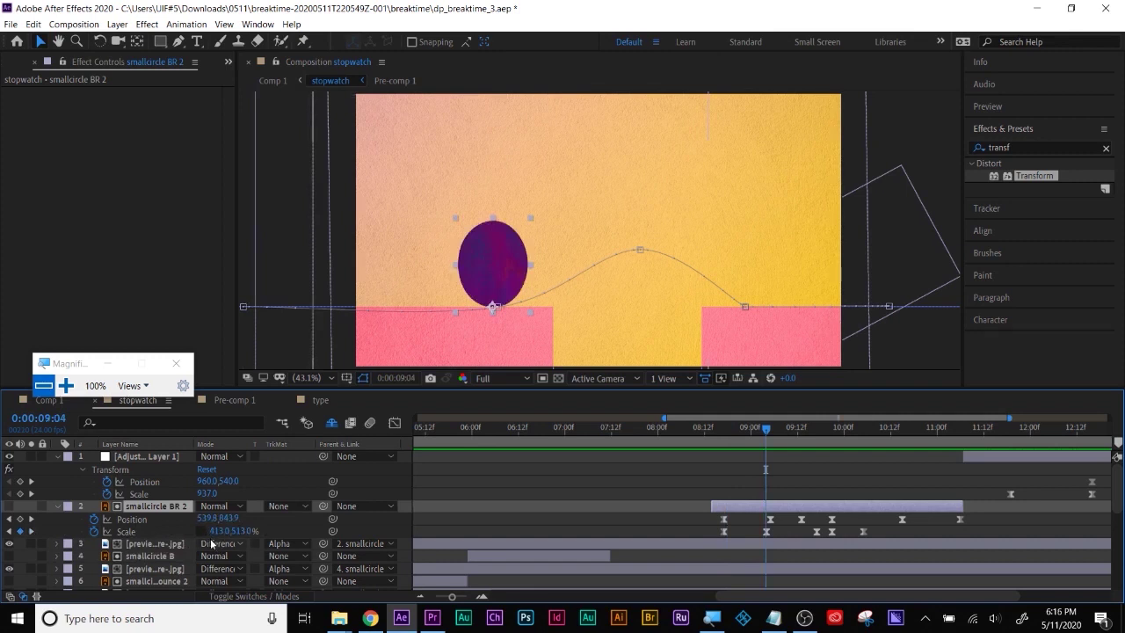
Move smallcircle BR 2's Scale keyframe at 0:00:09:04 to 0:00:09:08, and align its first Scale keyframe with the second Position keyframe.
{"action": "left_click_drag", "start_coordinate": [770, 430], "coordinate": [785, 429]}
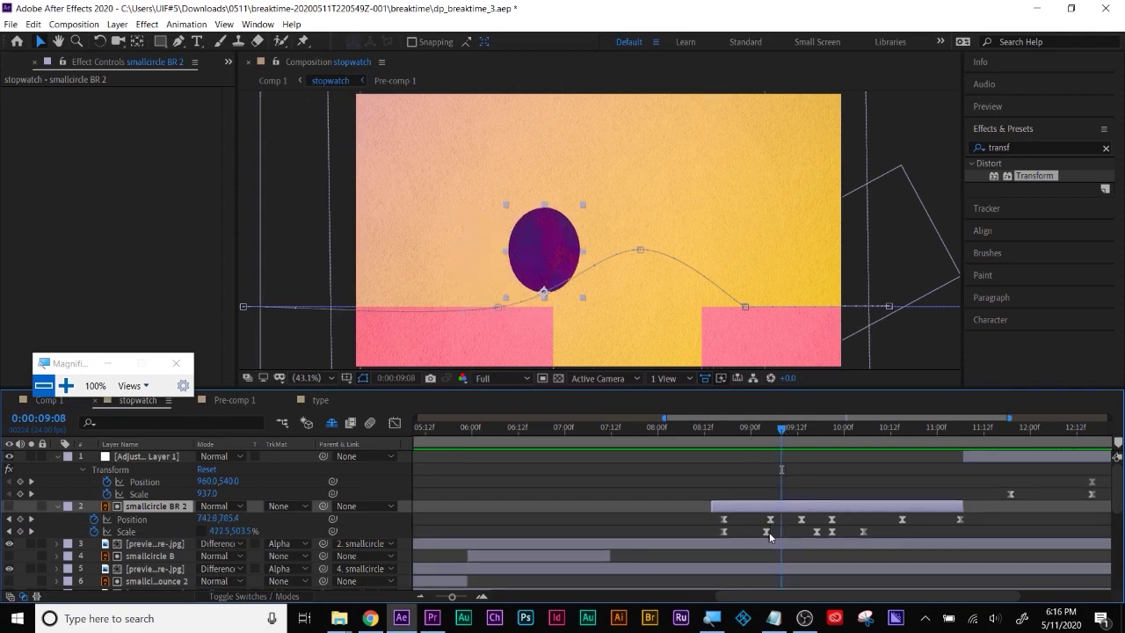
{"action": "left_click_drag", "start_coordinate": [768, 532], "coordinate": [778, 532]}
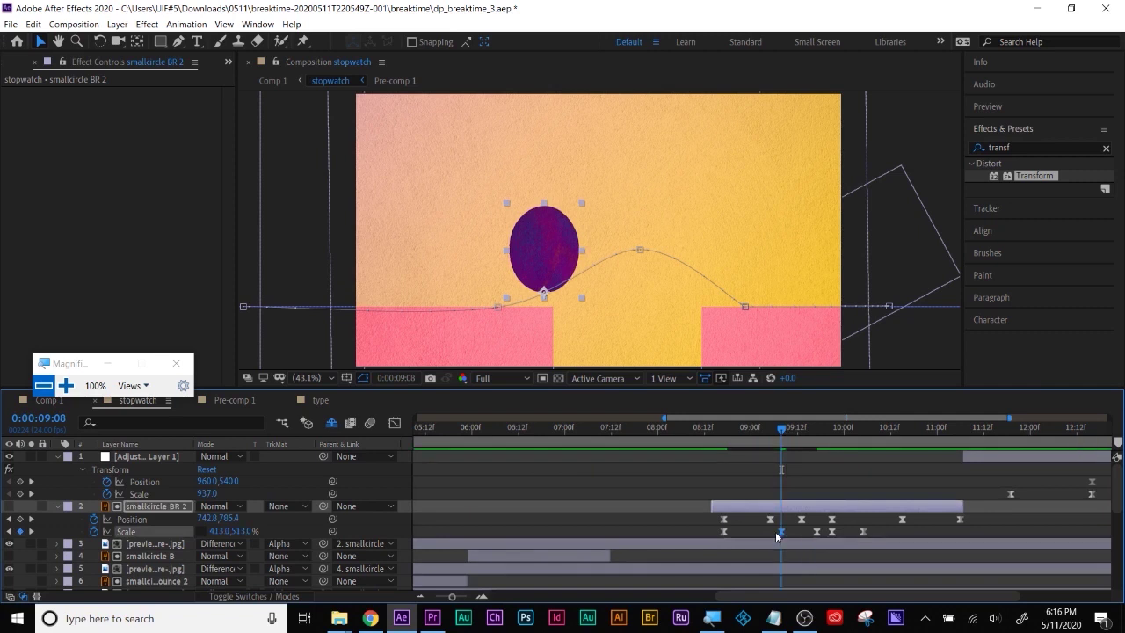
{"action": "key", "text": "super+plus"}
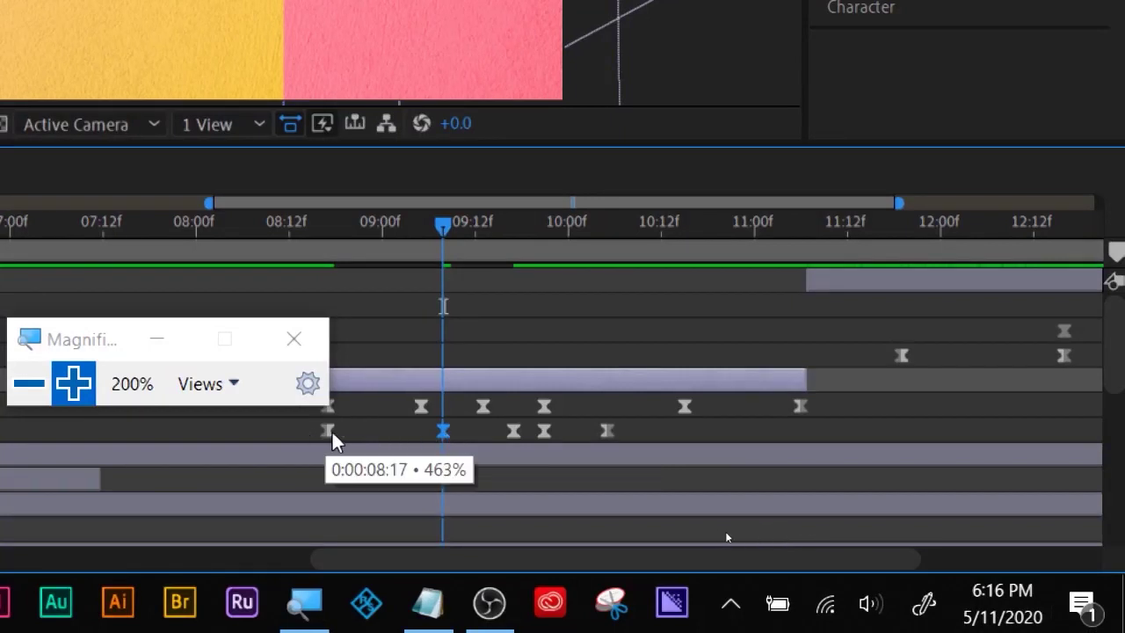
{"action": "left_click_drag", "start_coordinate": [328, 431], "coordinate": [422, 439]}
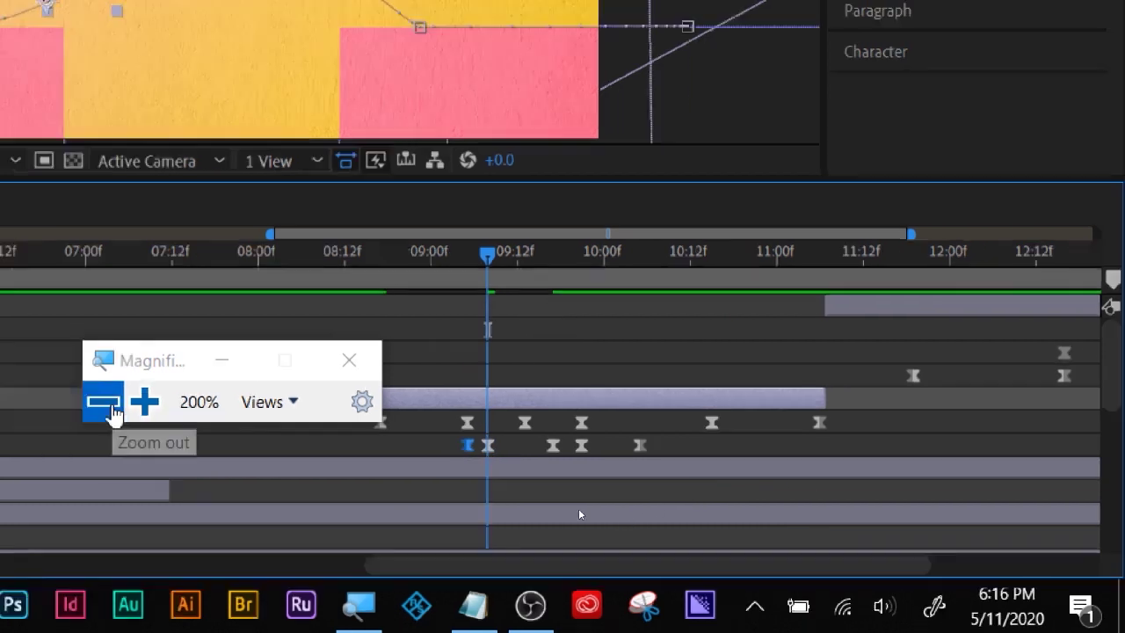
{"action": "left_click", "coordinate": [106, 404]}
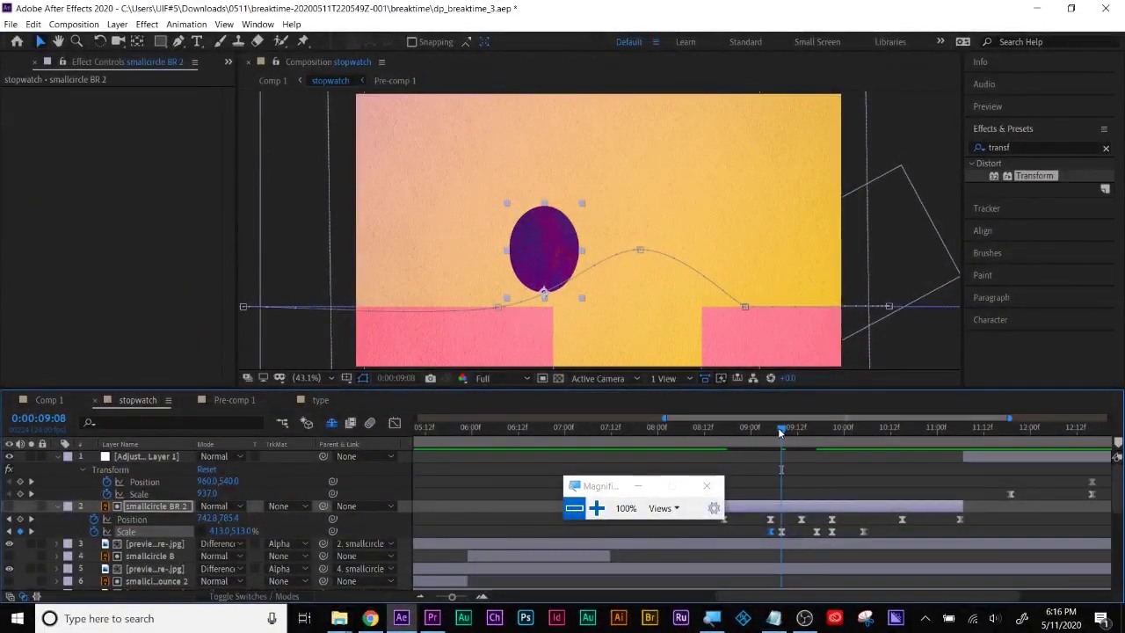
Move the 463% Scale keyframe of smallcircle BR 2 from 0:00:09:17 to 0:00:09:11, just before the peak of the bounce.
{"action": "mouse_move", "coordinate": [781, 433]}
{"action": "left_mouse_down"}
{"action": "mouse_move", "coordinate": [753, 431]}
{"action": "mouse_move", "coordinate": [815, 437]}
{"action": "left_mouse_up"}
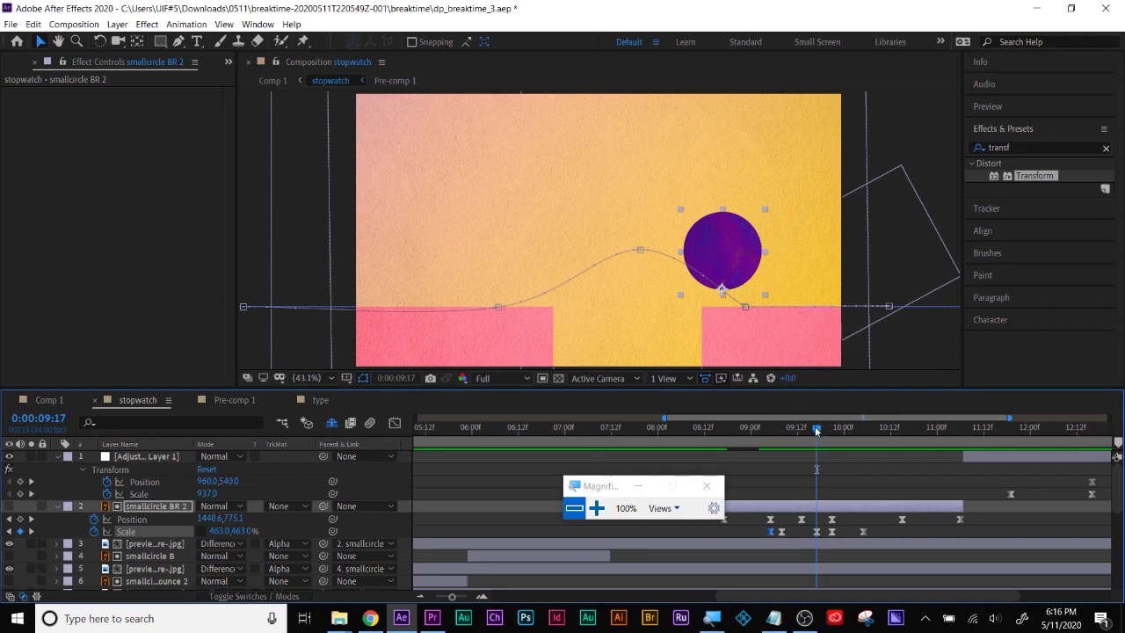
{"action": "mouse_move", "coordinate": [816, 430]}
{"action": "left_mouse_down"}
{"action": "mouse_move", "coordinate": [793, 429]}
{"action": "mouse_move", "coordinate": [804, 429]}
{"action": "left_mouse_up"}
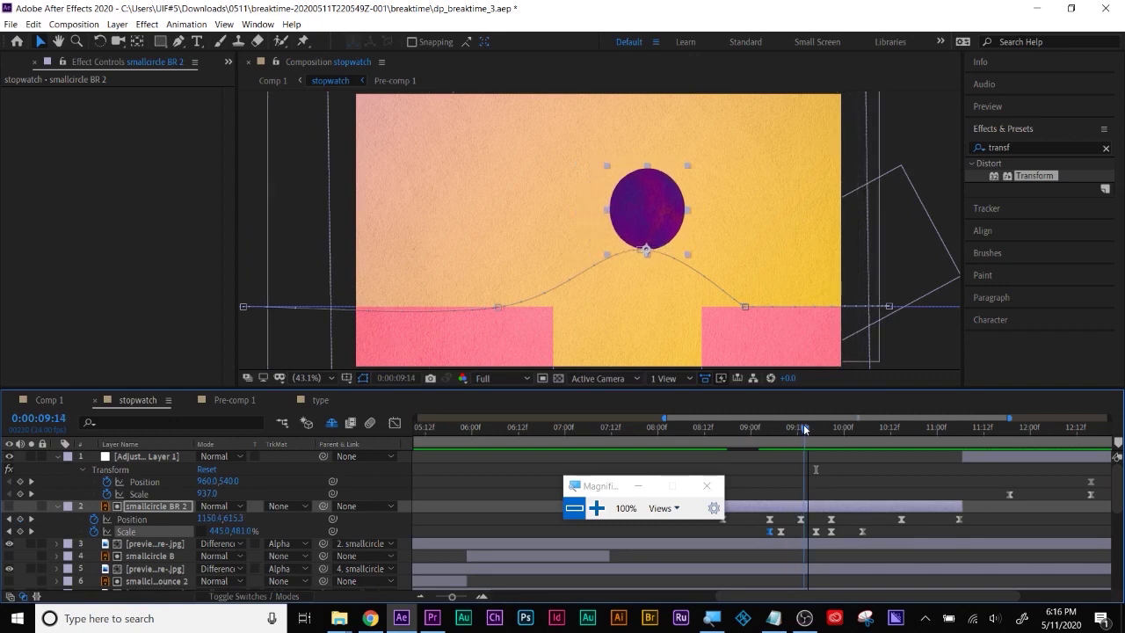
{"action": "left_click_drag", "start_coordinate": [806, 429], "coordinate": [789, 428]}
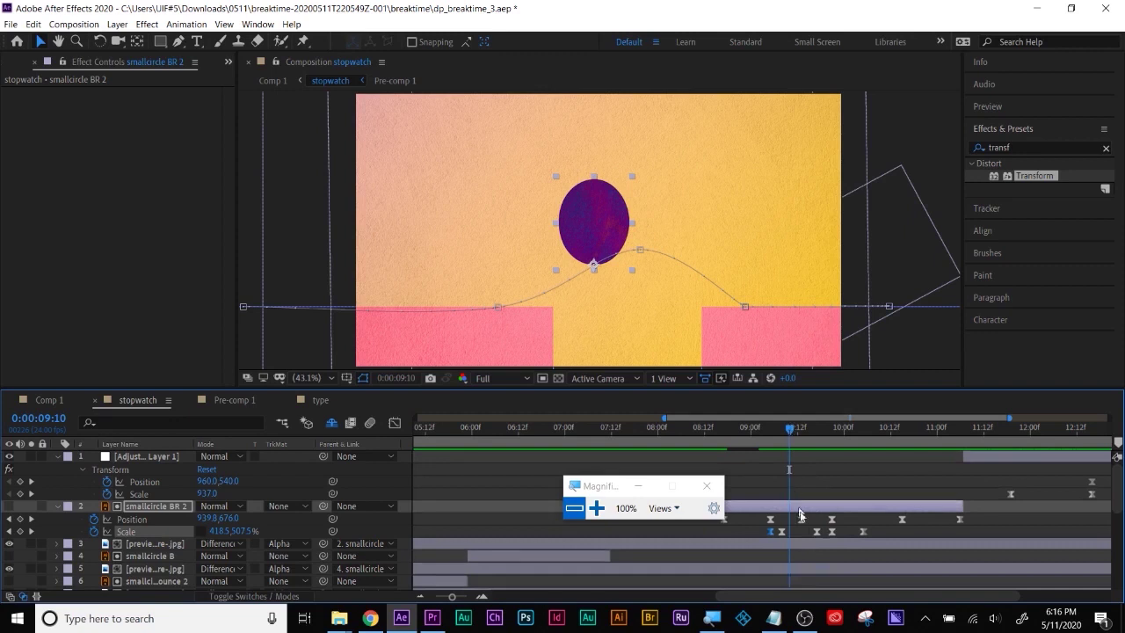
{"action": "left_click_drag", "start_coordinate": [789, 428], "coordinate": [793, 429]}
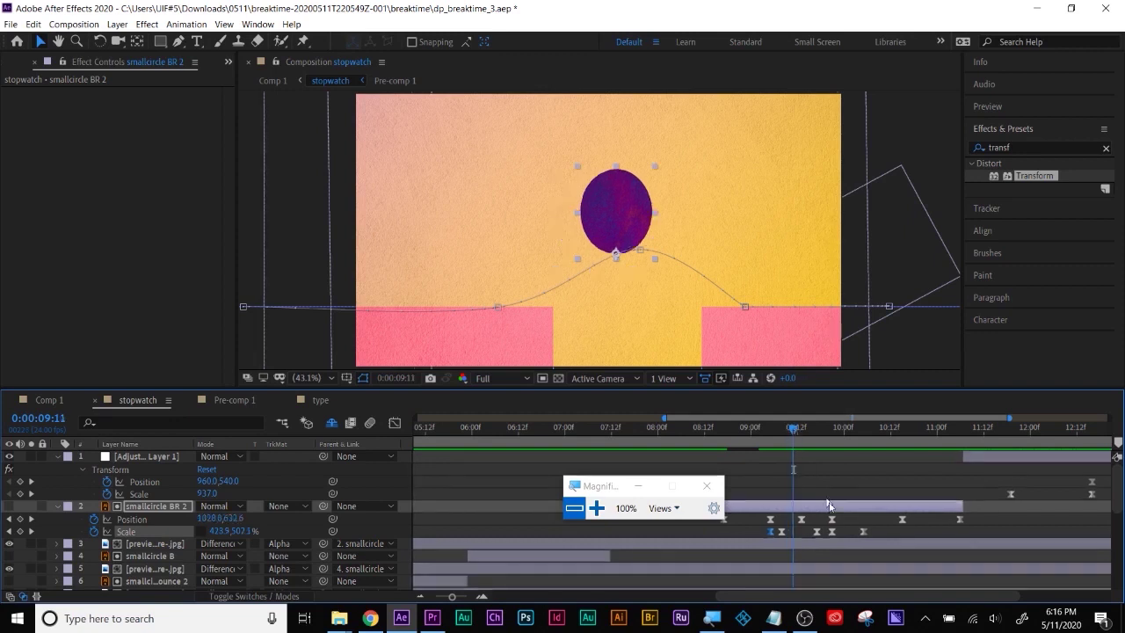
{"action": "left_click_drag", "start_coordinate": [818, 530], "coordinate": [794, 531]}
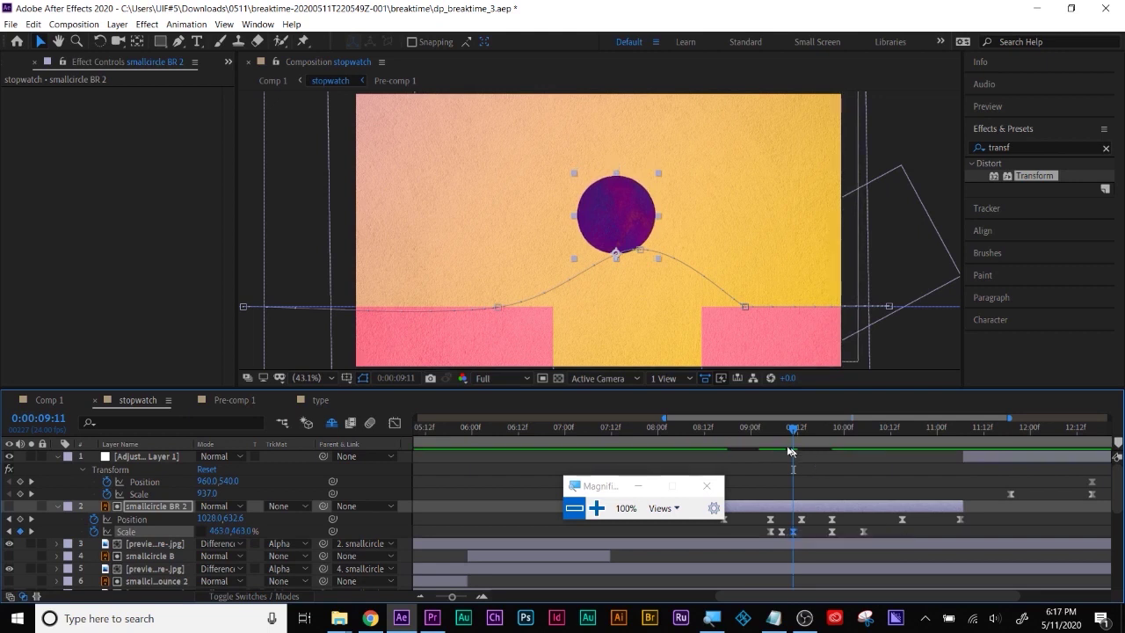
Check how the ball's stretch changes across the Scale keyframes at 0:00:09:08 and 0:00:09:11 and on to 0:00:09:15.
{"action": "mouse_move", "coordinate": [793, 429]}
{"action": "left_mouse_down"}
{"action": "mouse_move", "coordinate": [770, 429]}
{"action": "mouse_move", "coordinate": [797, 431]}
{"action": "left_mouse_up"}
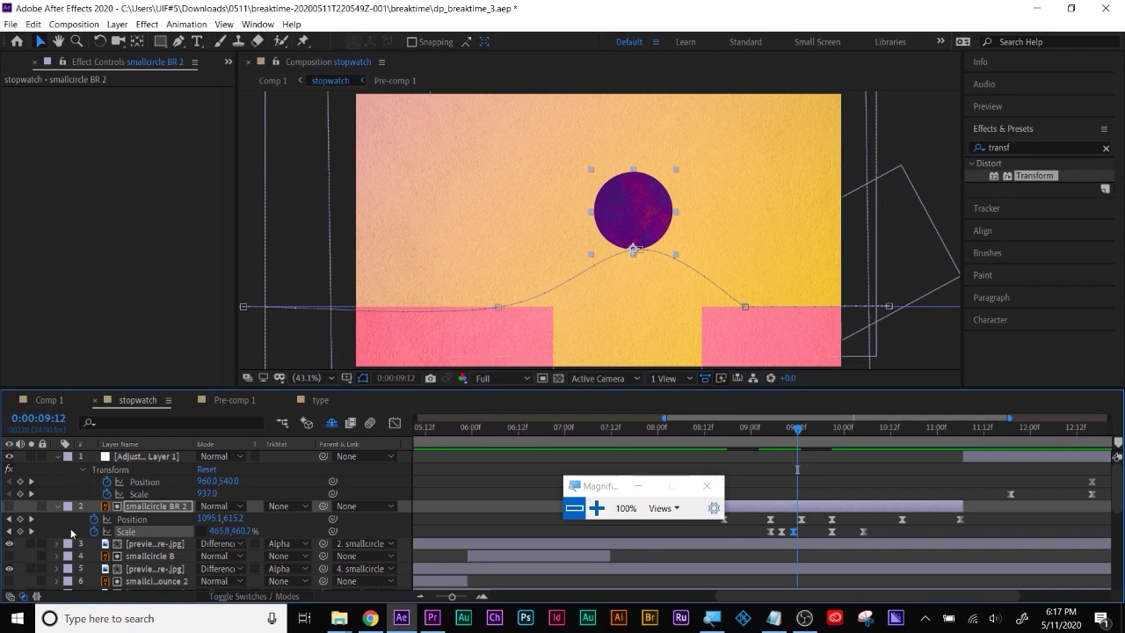
{"action": "left_click", "coordinate": [10, 532]}
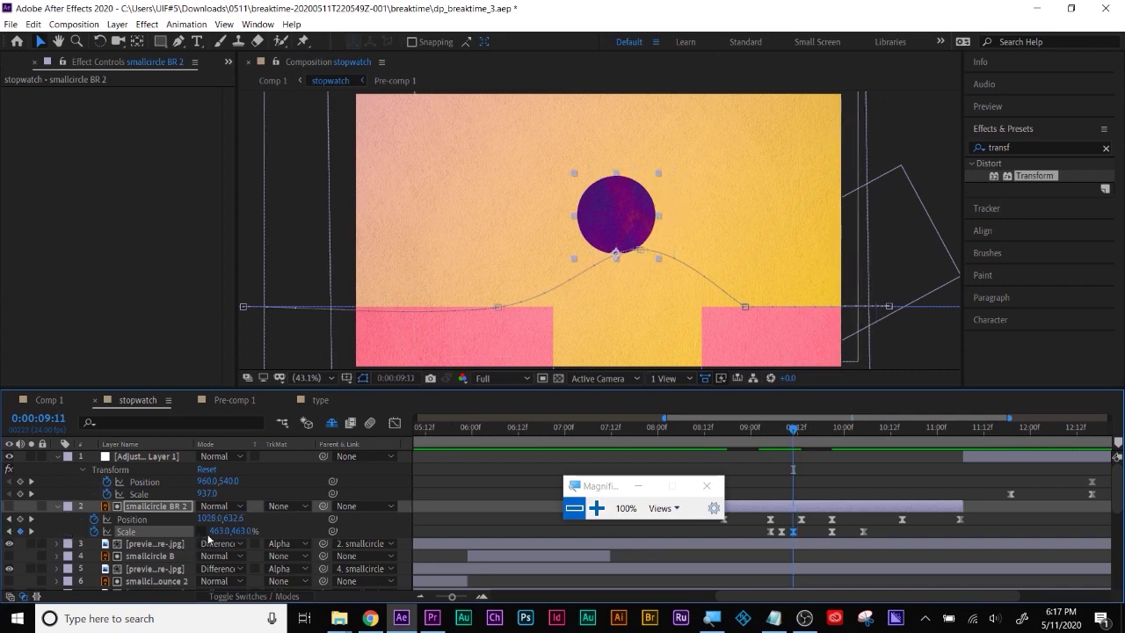
{"action": "left_click", "coordinate": [10, 532]}
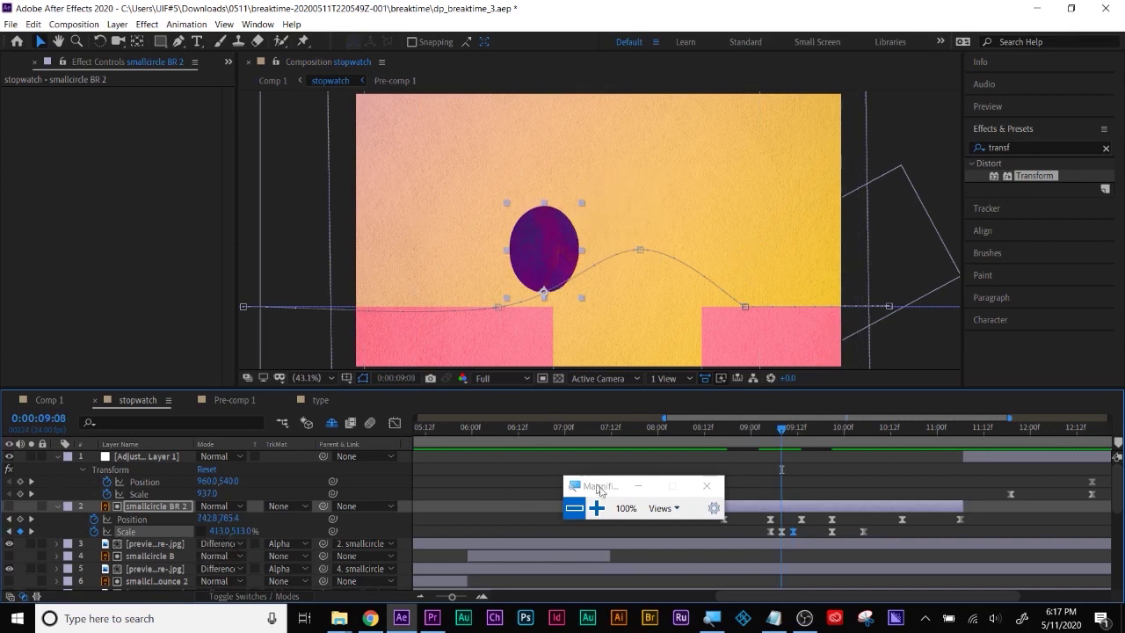
{"action": "left_click_drag", "start_coordinate": [784, 429], "coordinate": [810, 428]}
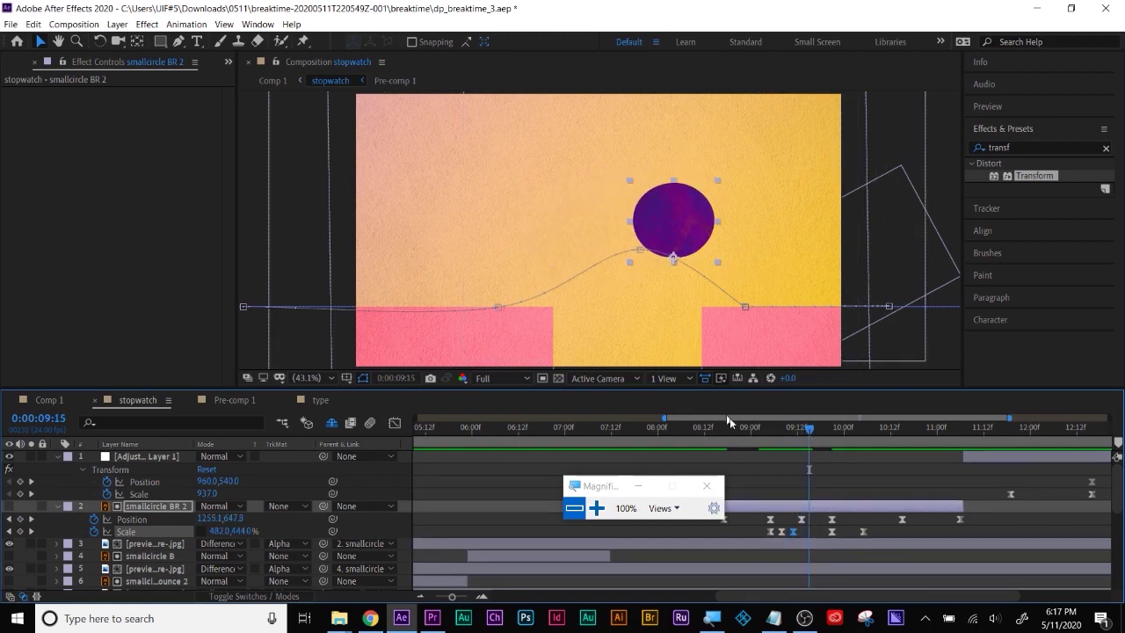
Add a Scale keyframe to smallcircle BR 2 at 0:00:09:18 with a stretched scale of 413, 513%.
{"action": "left_click_drag", "start_coordinate": [771, 432], "coordinate": [820, 429]}
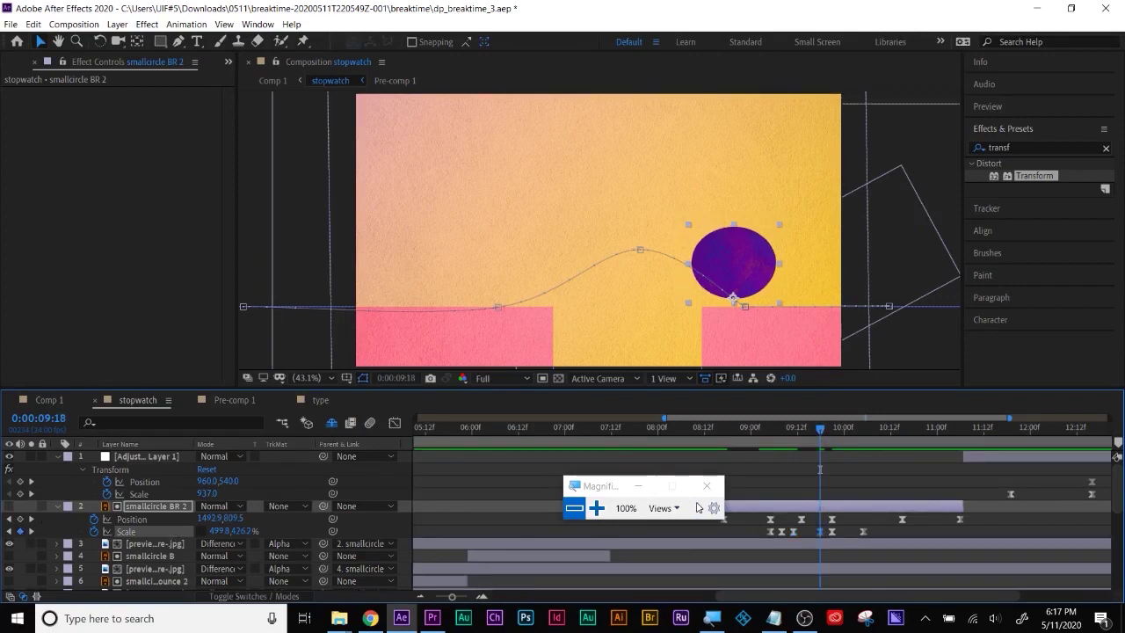
{"action": "left_click", "coordinate": [244, 538]}
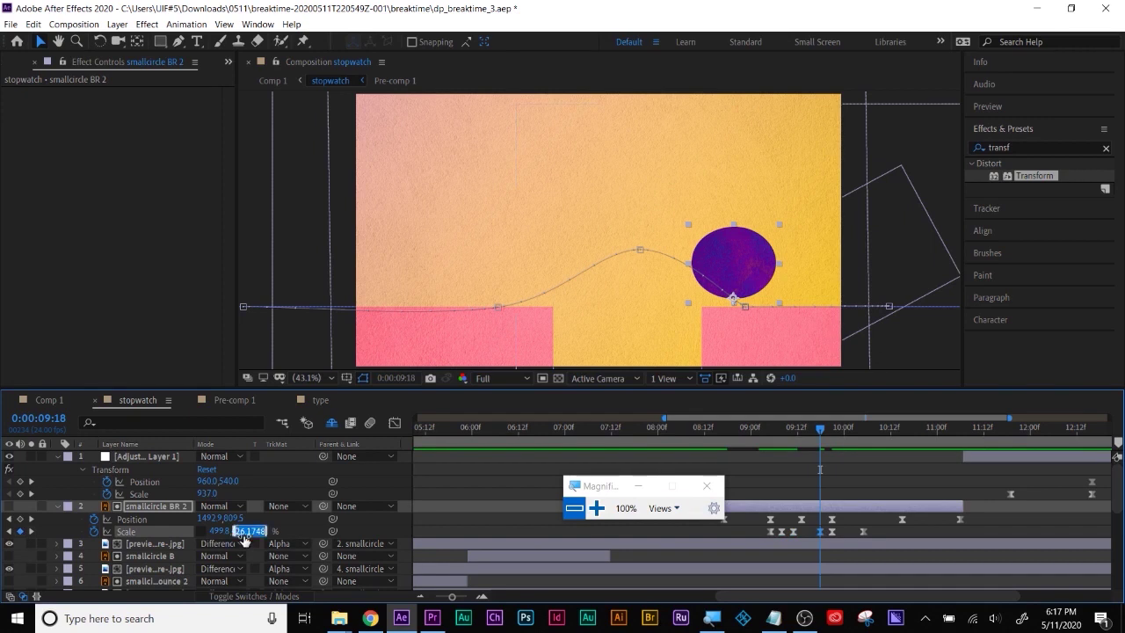
{"action": "type", "text": "513"}
{"action": "left_click", "coordinate": [220, 530]}
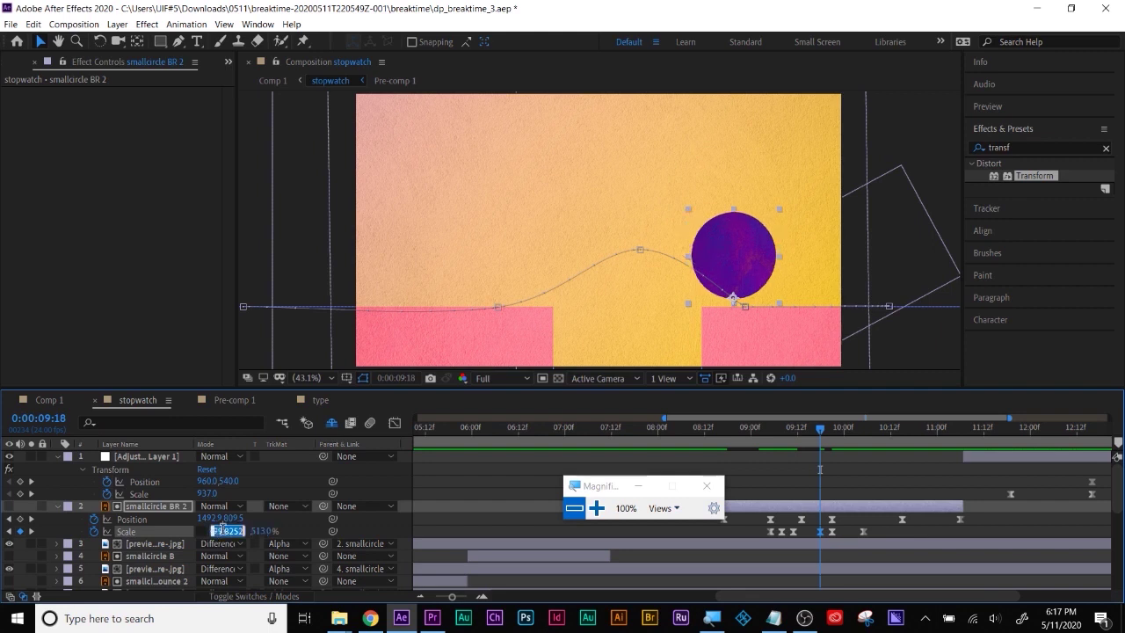
{"action": "type", "text": "413"}
{"action": "key", "text": "Return"}
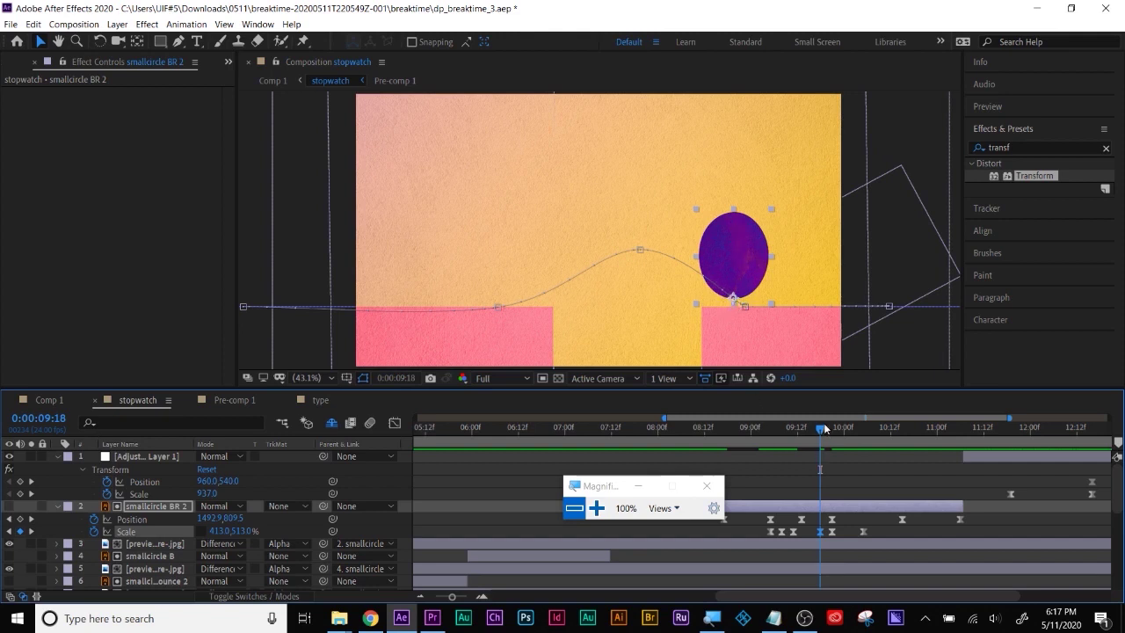
Add a Scale keyframe to smallcircle BR 2 at 0:00:09:16 with a round scale of 463, 463%.
{"action": "left_click_drag", "start_coordinate": [817, 434], "coordinate": [810, 435]}
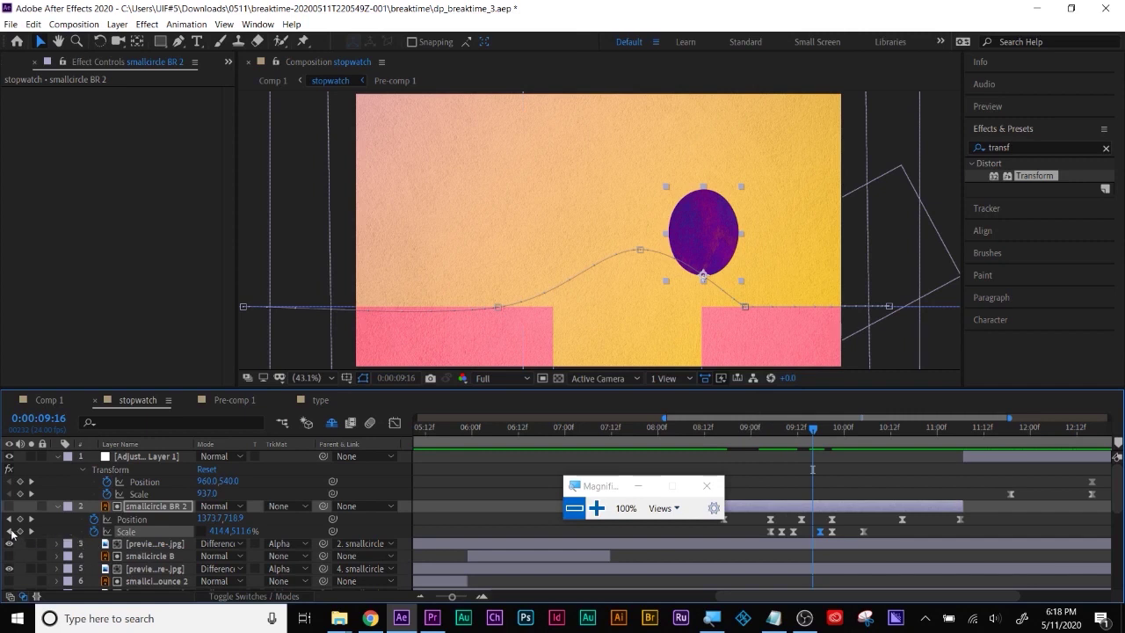
{"action": "left_click", "coordinate": [22, 532]}
{"action": "left_click", "coordinate": [220, 530]}
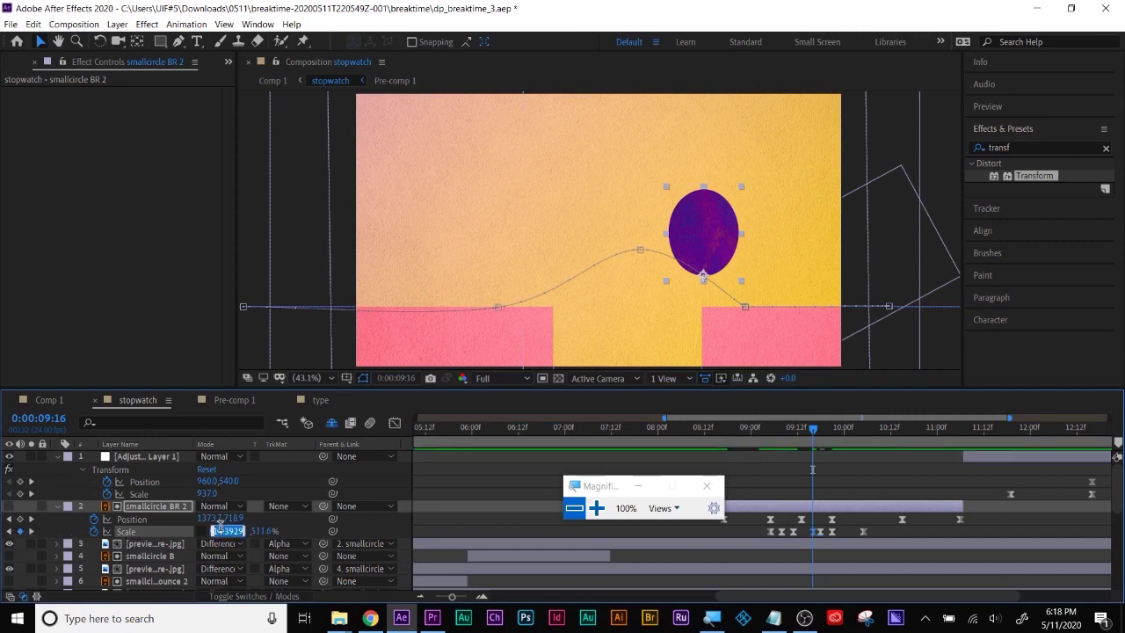
{"action": "type", "text": "463"}
{"action": "key", "text": "Tab"}
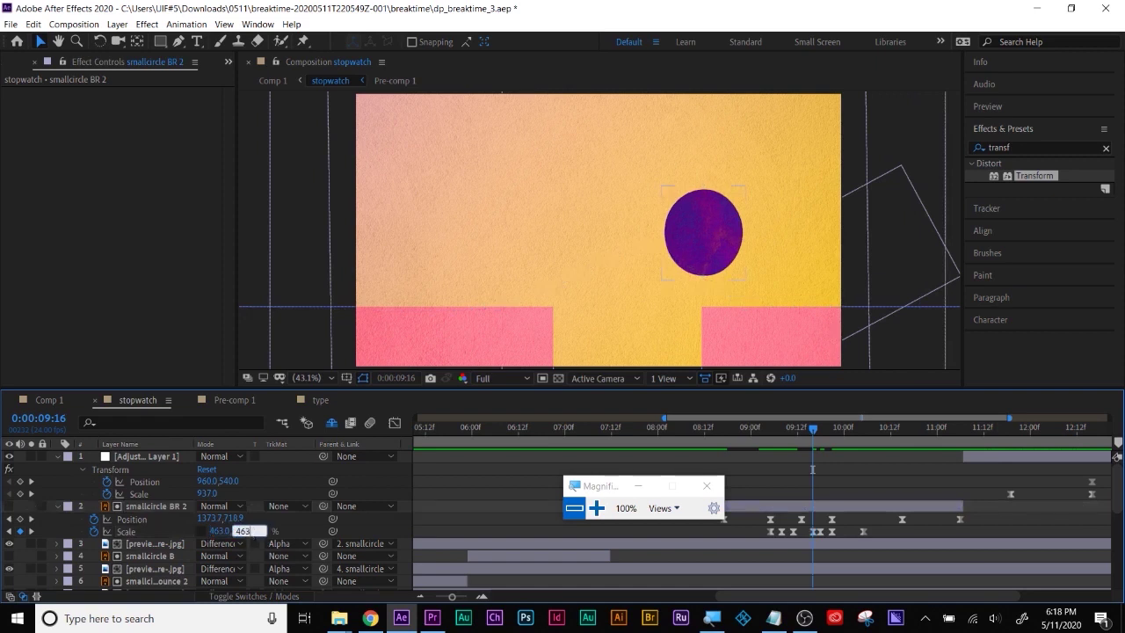
{"action": "type", "text": "46"}
{"action": "key", "text": "Return"}
Preview the ball's landing through to 0:00:11:16, and go back to the start of the adjustment layer at 0:00:11:07.
{"action": "left_click", "coordinate": [822, 438]}
{"action": "mouse_move", "coordinate": [823, 437]}
{"action": "left_mouse_down"}
{"action": "mouse_move", "coordinate": [872, 433]}
{"action": "mouse_move", "coordinate": [742, 450]}
{"action": "mouse_move", "coordinate": [999, 455]}
{"action": "left_mouse_up"}
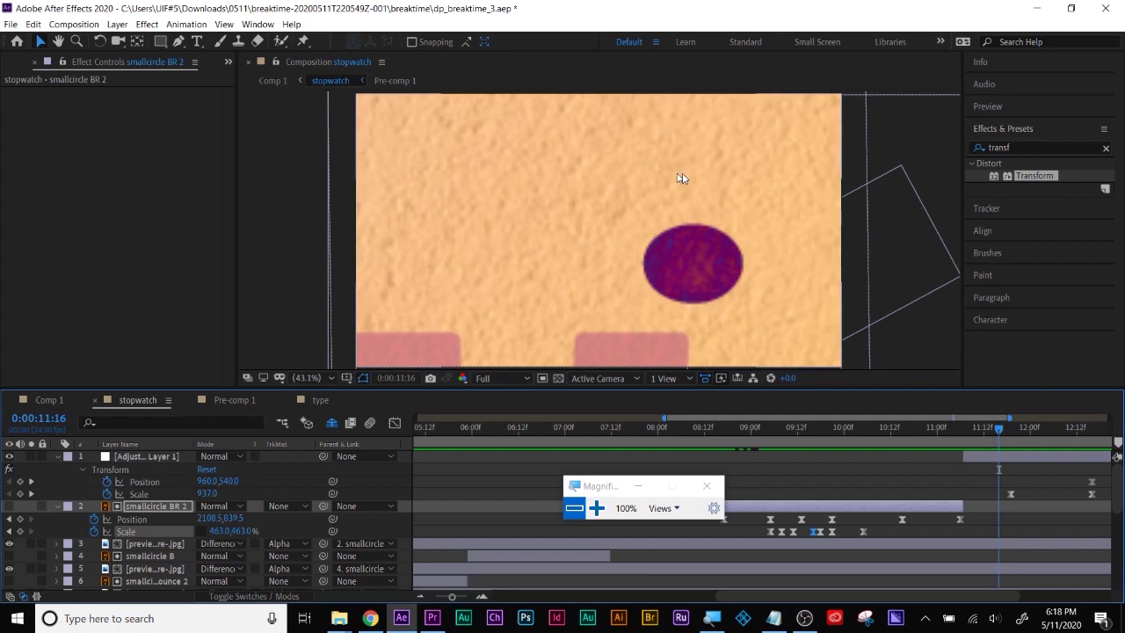
{"action": "mouse_move", "coordinate": [1005, 433]}
{"action": "left_mouse_down"}
{"action": "mouse_move", "coordinate": [1061, 430]}
{"action": "mouse_move", "coordinate": [990, 431]}
{"action": "left_mouse_up"}
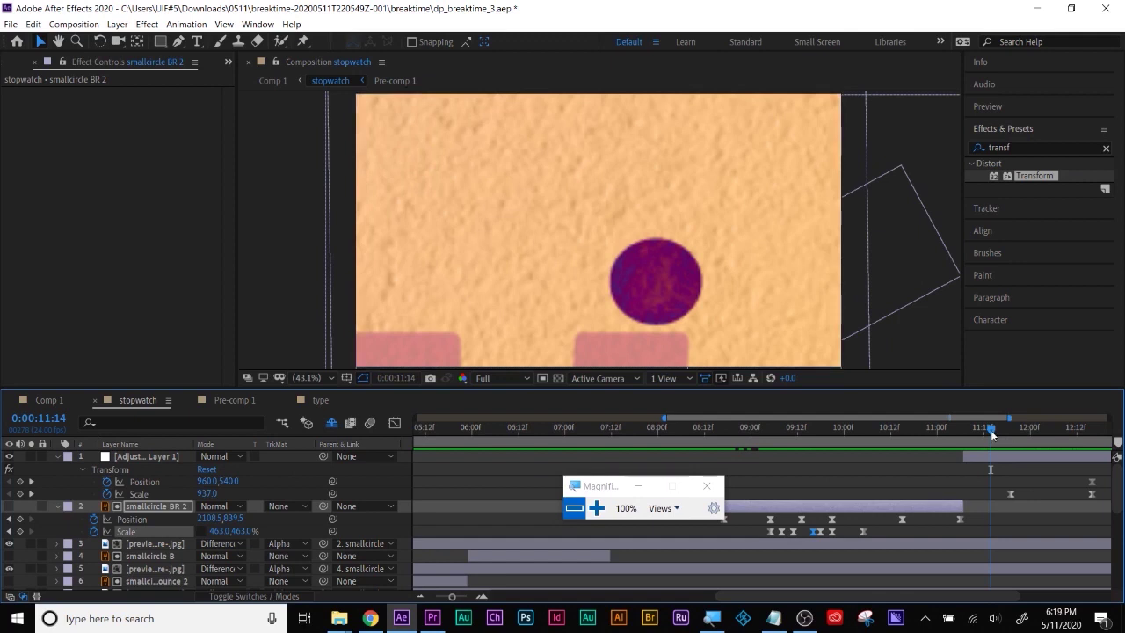
{"action": "left_click_drag", "start_coordinate": [990, 430], "coordinate": [965, 433]}
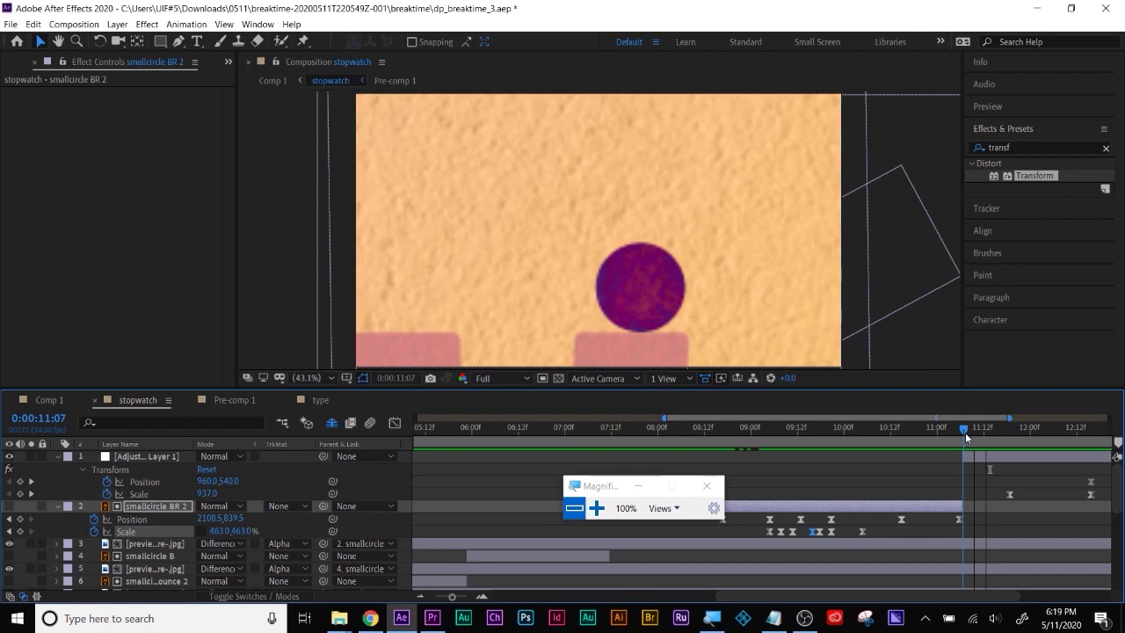
Show the full duration of the stopwatch composition in the timeline and scrub through the ticking stopwatch section around 0:00:03:03 to 0:00:04:08.
{"action": "key", "text": ";"}
{"action": "left_click_drag", "start_coordinate": [492, 432], "coordinate": [560, 438]}
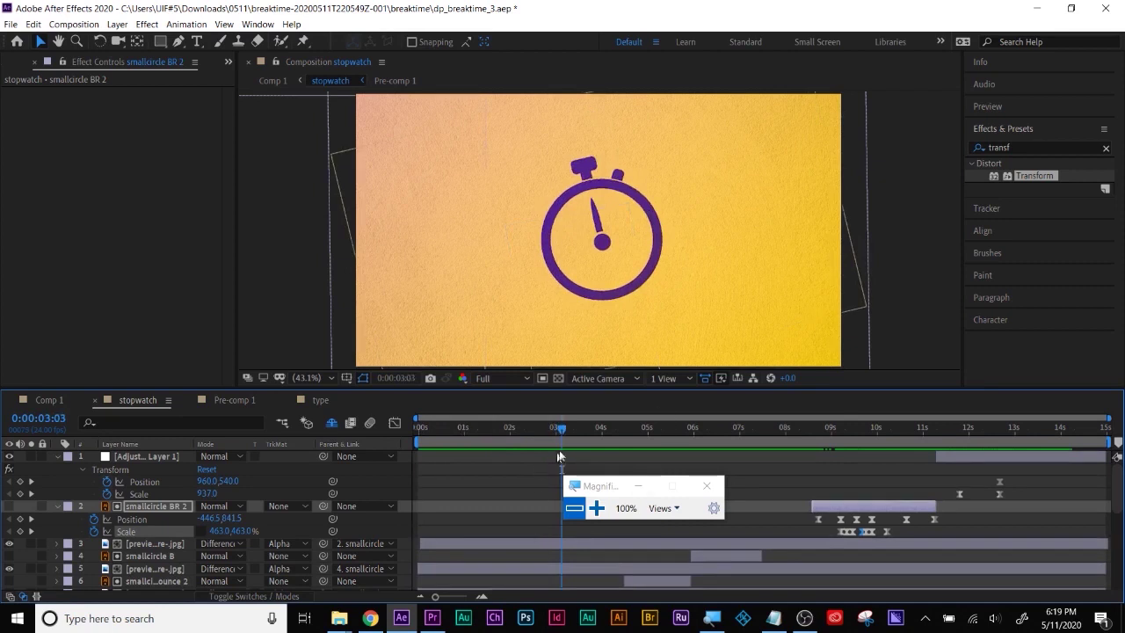
{"action": "left_click_drag", "start_coordinate": [564, 433], "coordinate": [627, 439]}
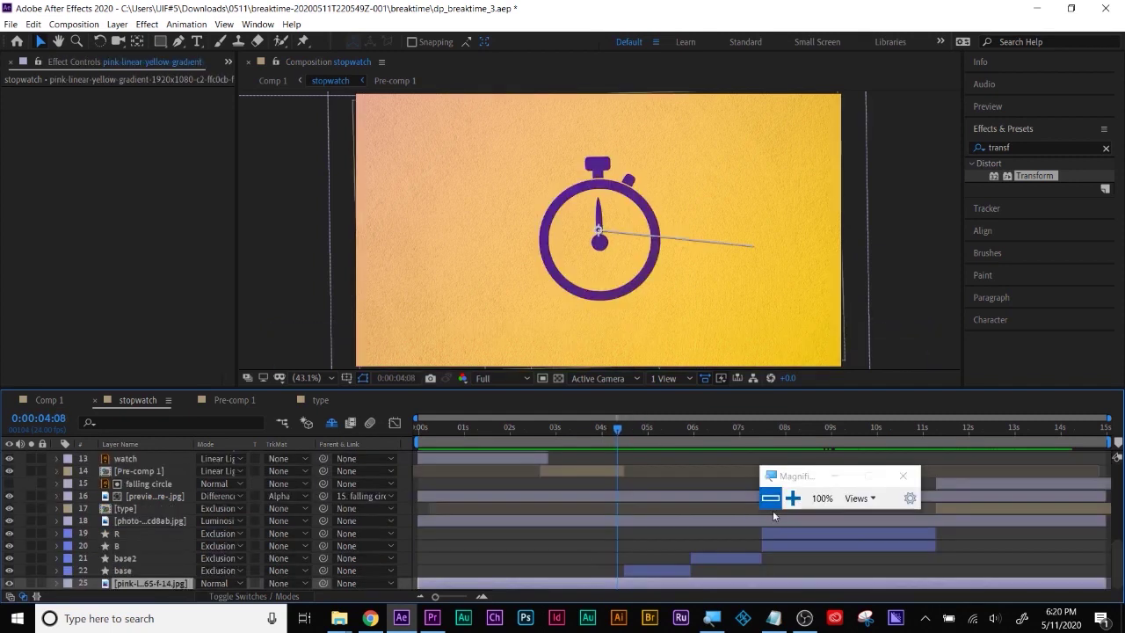
Open Pre-comp 1 to examine the stopwatch layers nested inside it, and return to the stopwatch composition.
{"action": "double_click", "coordinate": [584, 470]}
{"action": "mouse_move", "coordinate": [716, 429]}
{"action": "left_mouse_down"}
{"action": "mouse_move", "coordinate": [967, 419]}
{"action": "mouse_move", "coordinate": [703, 425]}
{"action": "left_mouse_up"}
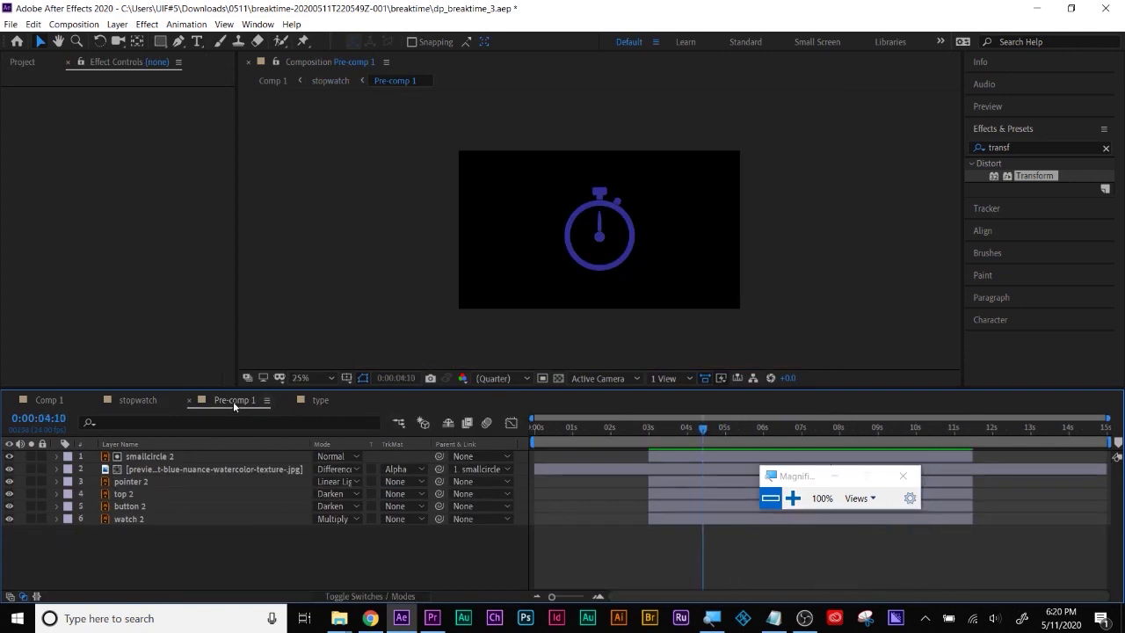
{"action": "left_click", "coordinate": [131, 401]}
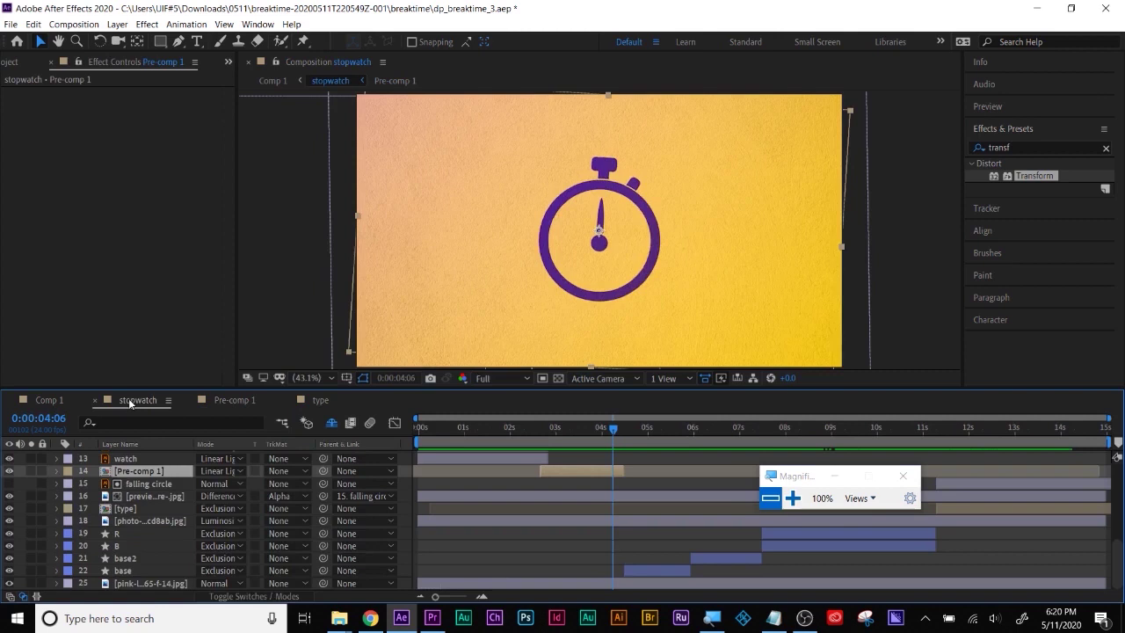
From 0:00:04:11 in the stopwatch composition, open Pre-comp 1 and reveal the keyframed properties of all its layers.
{"action": "left_click_drag", "start_coordinate": [617, 428], "coordinate": [628, 428]}
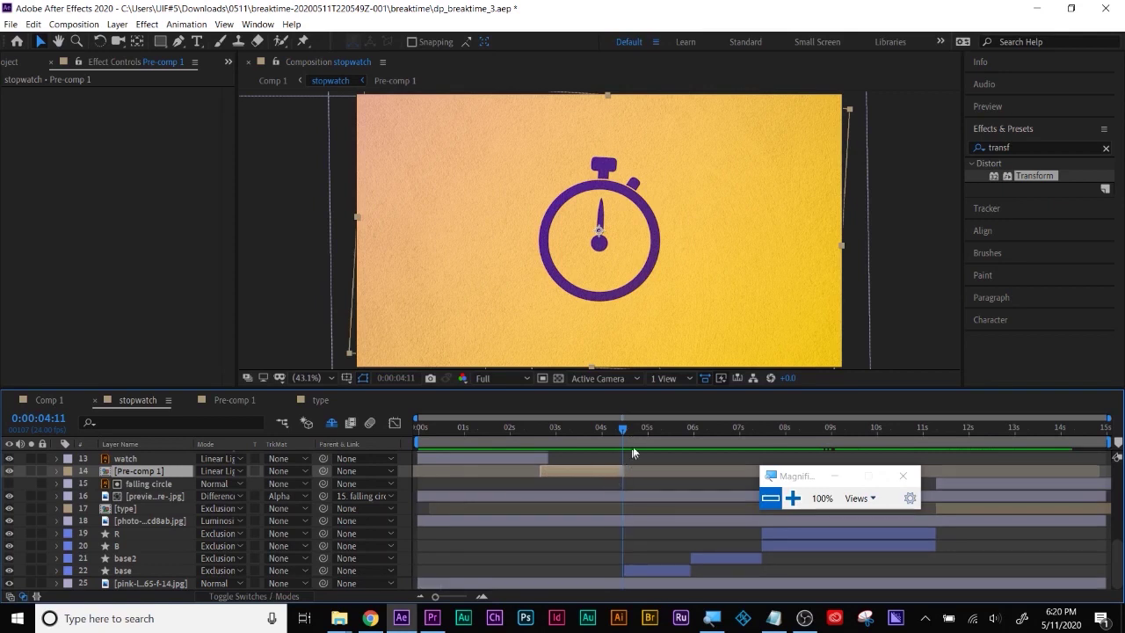
{"action": "double_click", "coordinate": [597, 478]}
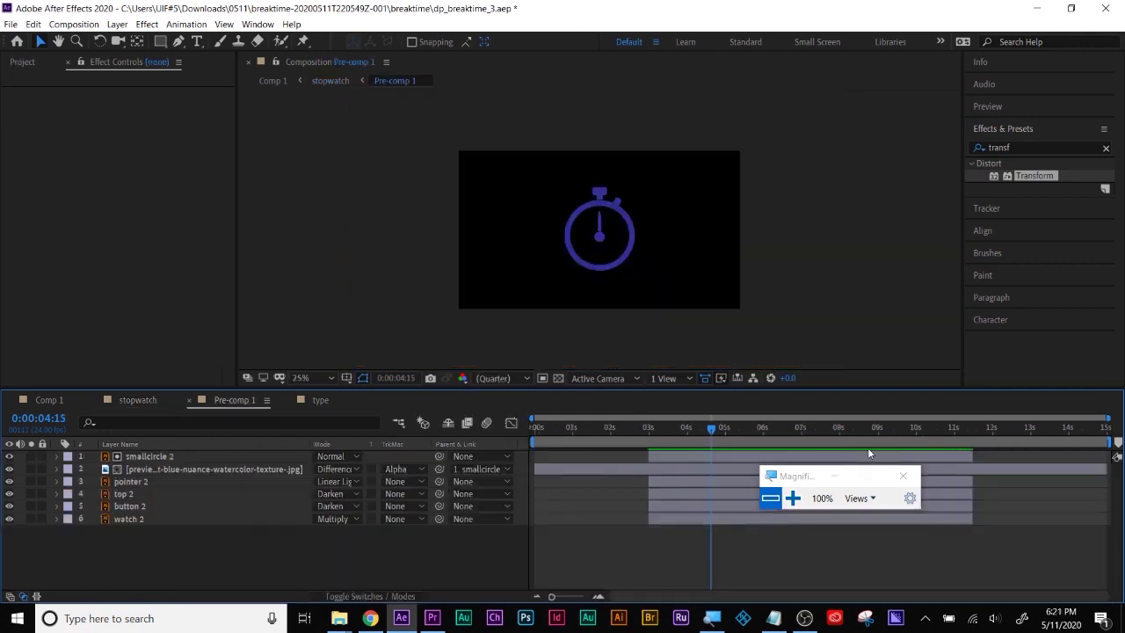
{"action": "left_click", "coordinate": [725, 454]}
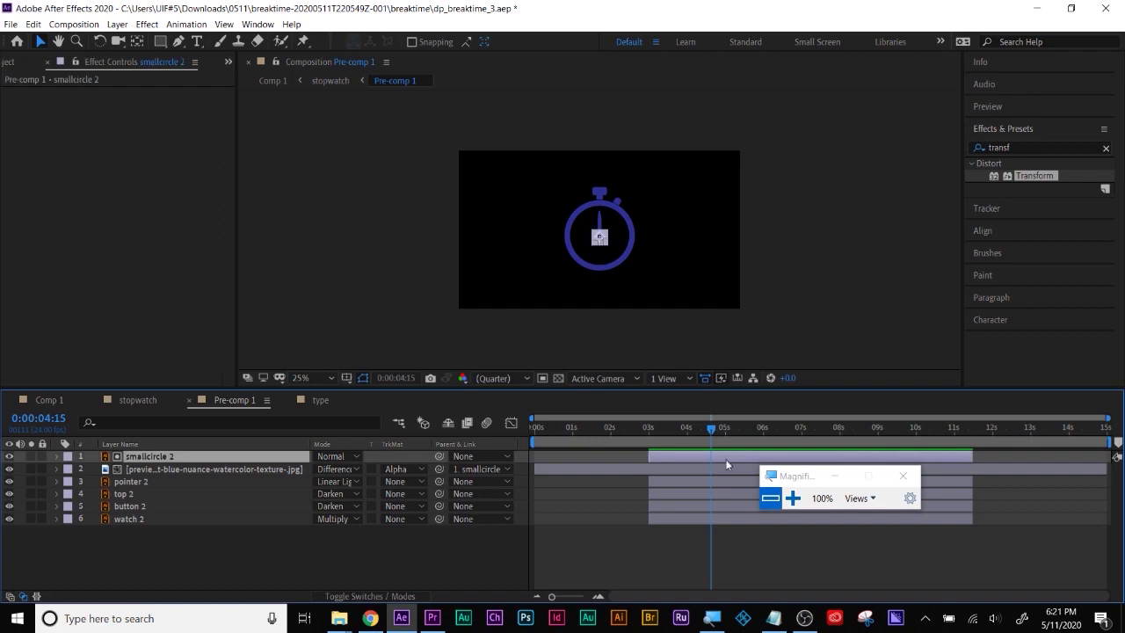
{"action": "key", "text": "ctrl+a"}
{"action": "key", "text": "u"}
{"action": "key", "text": "ctrl+shift+a"}
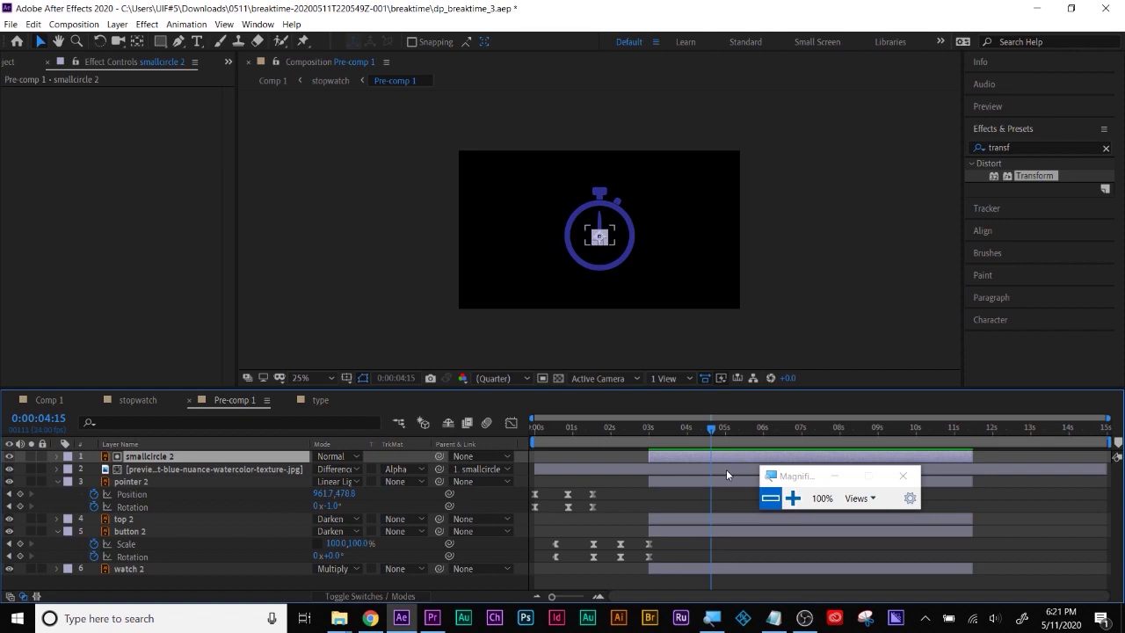
Set Position keyframes at 0:00:04:15 in Pre-comp 1 for smallcircle 2, the watercolor texture, top 2, button 2 and watch 2.
{"action": "left_click", "coordinate": [726, 471]}
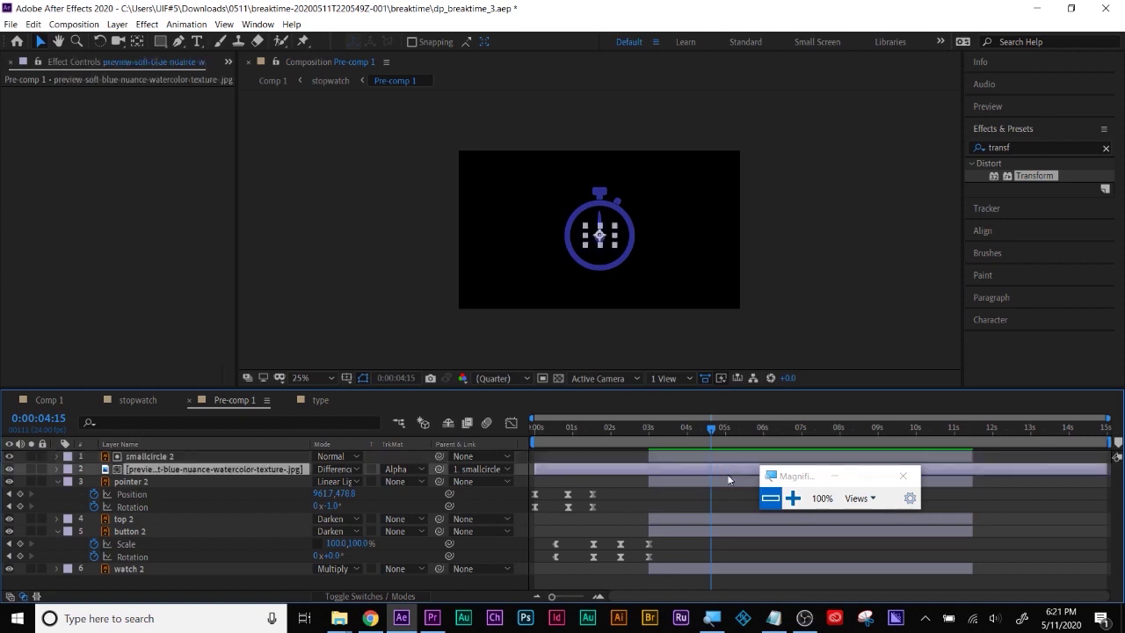
{"action": "left_click", "coordinate": [735, 566]}
{"action": "key", "text": "ctrl+a"}
{"action": "key", "text": "p"}
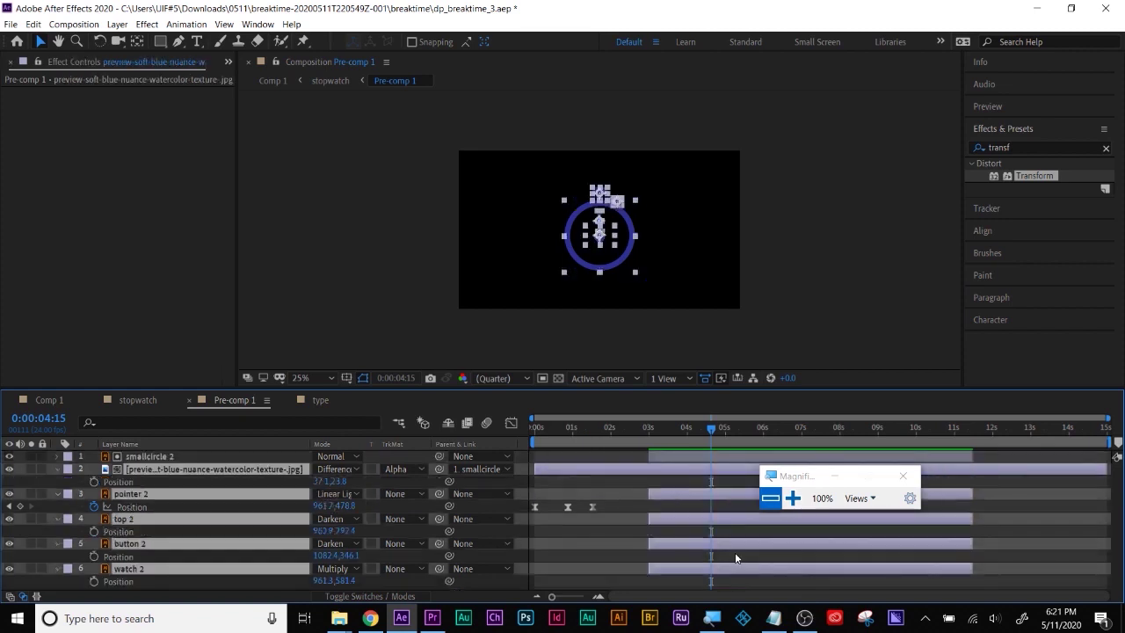
{"action": "left_click", "coordinate": [94, 483]}
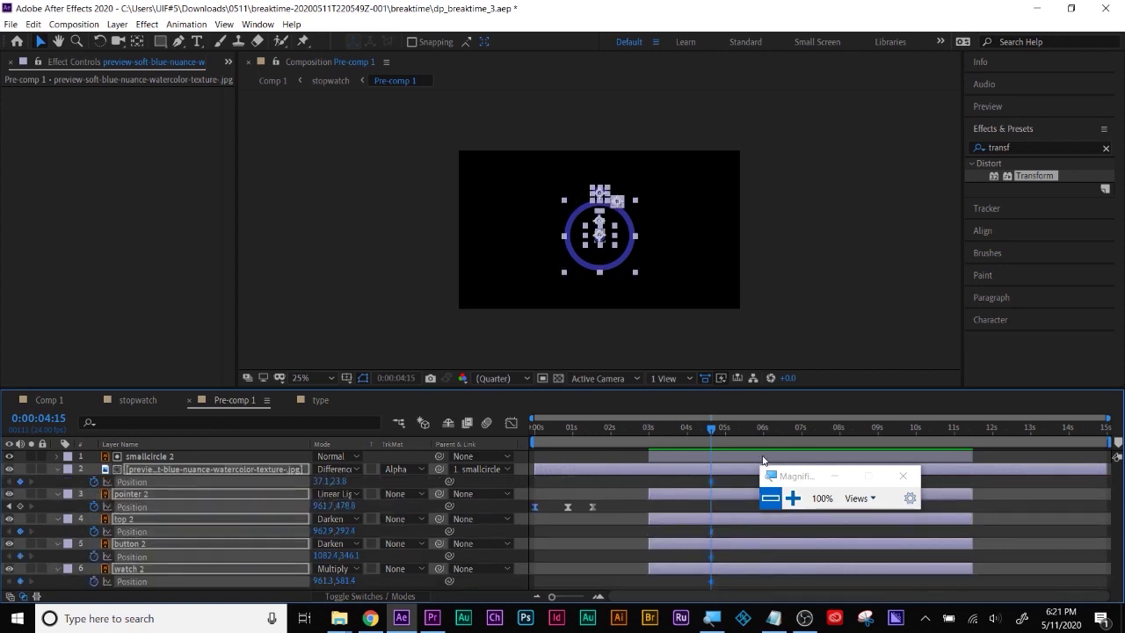
{"action": "left_click", "coordinate": [715, 456]}
{"action": "key", "text": "p"}
{"action": "left_click", "coordinate": [95, 469]}
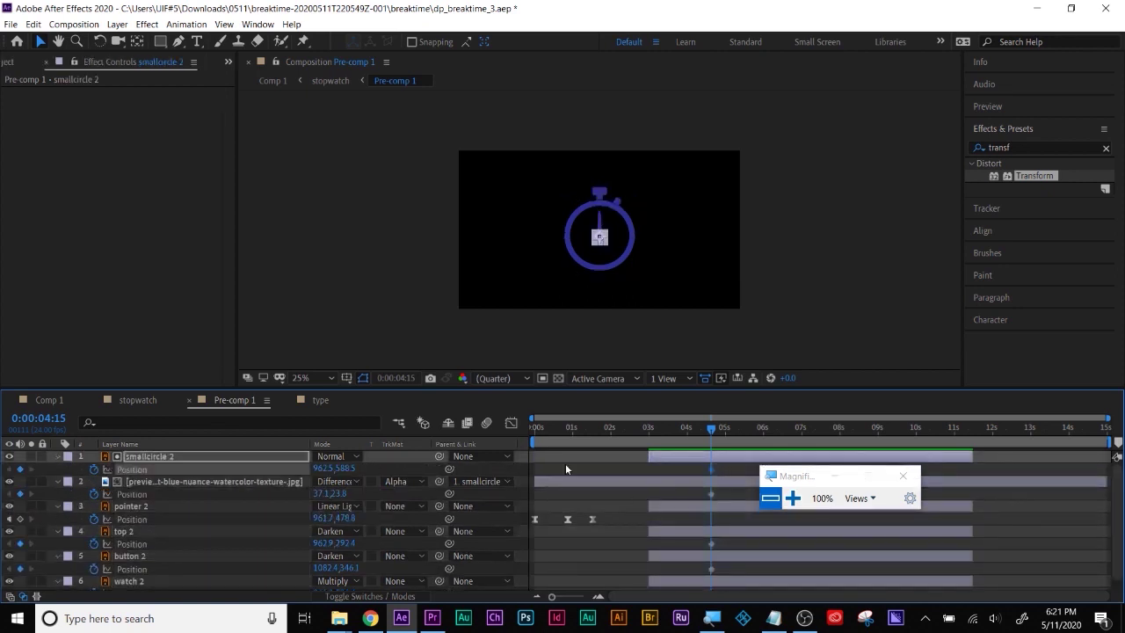
Find the ball's landing frame at 0:00:04:21 in stopwatch, and lower smallcircle 2 to Position 962.5, 986.5 at 0:00:05:01 in Pre-comp 1.
{"action": "left_click_drag", "start_coordinate": [715, 430], "coordinate": [716, 430]}
{"action": "left_click", "coordinate": [176, 403]}
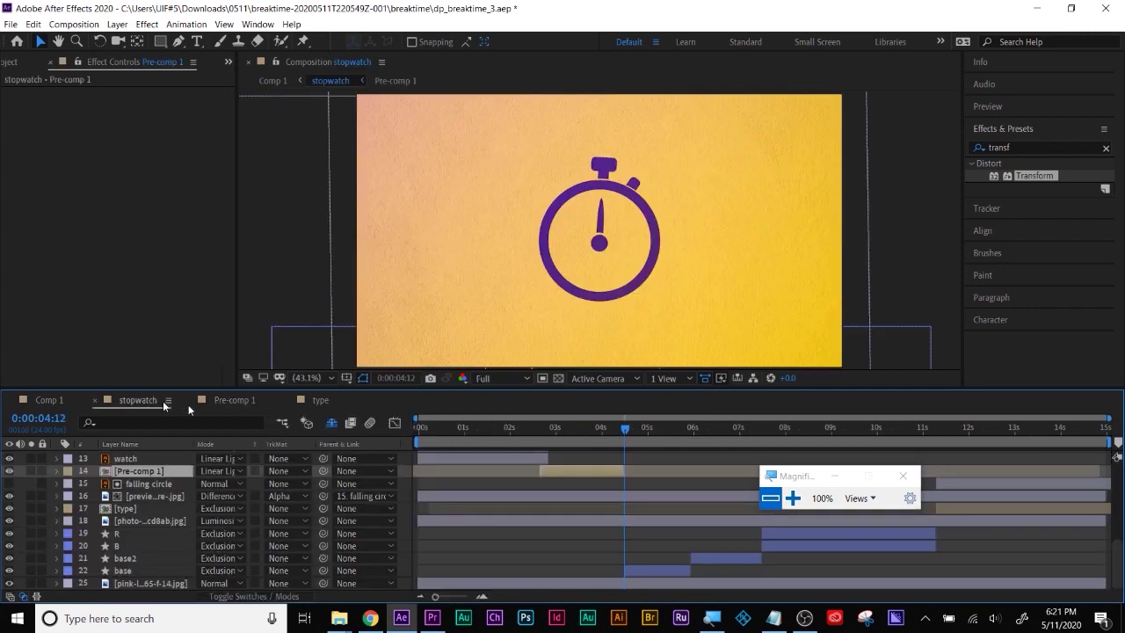
{"action": "left_click_drag", "start_coordinate": [638, 430], "coordinate": [651, 431]}
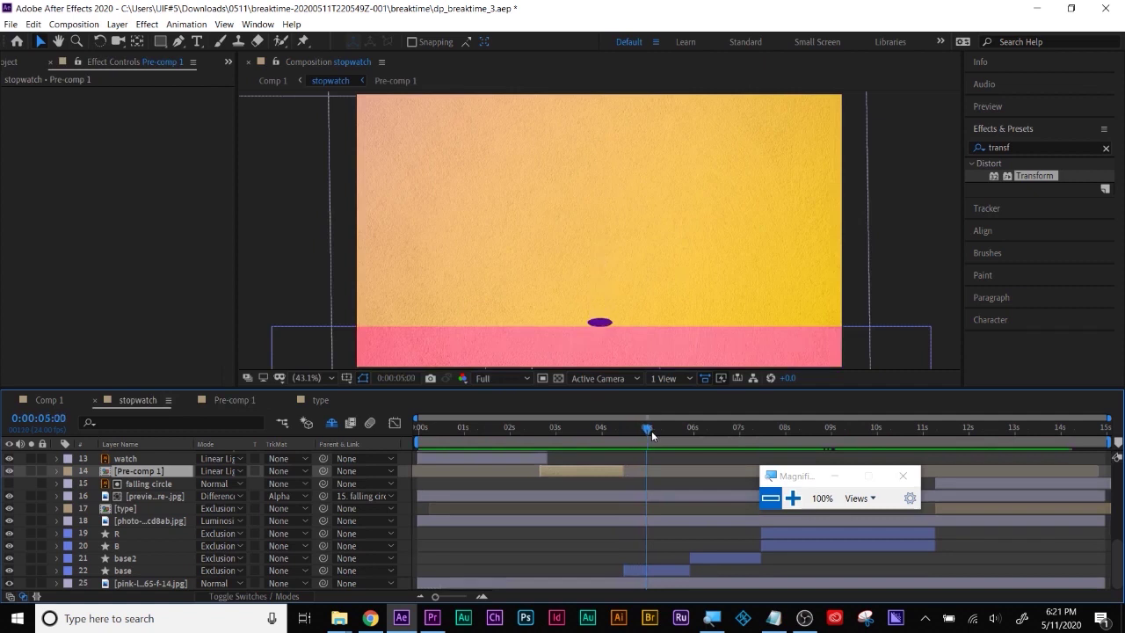
{"action": "left_click_drag", "start_coordinate": [652, 430], "coordinate": [646, 432]}
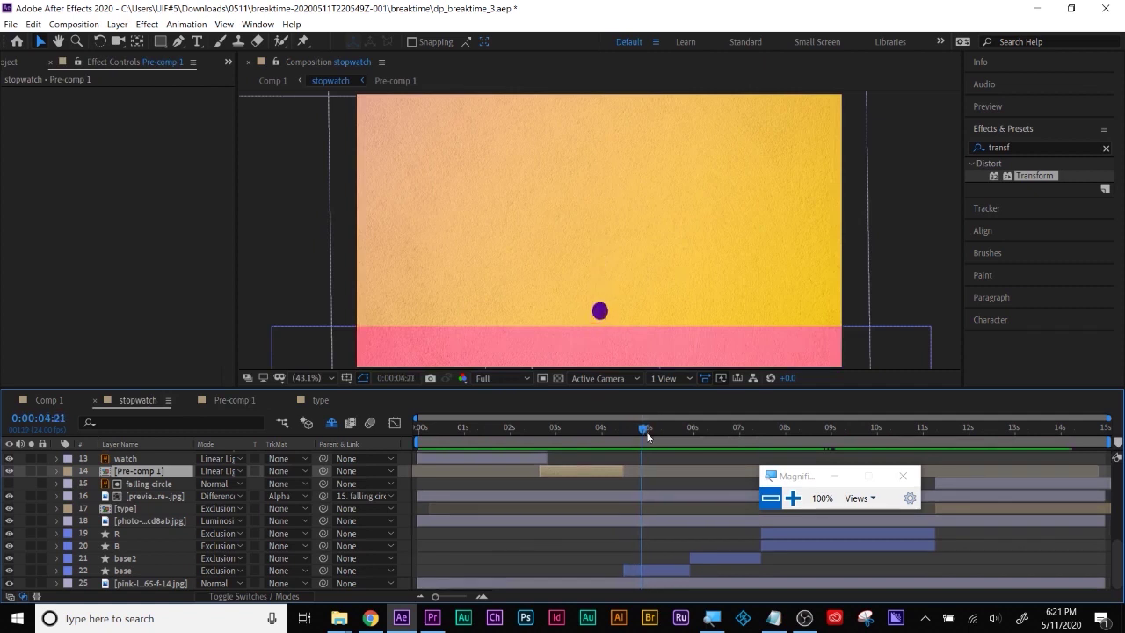
{"action": "left_click", "coordinate": [232, 401]}
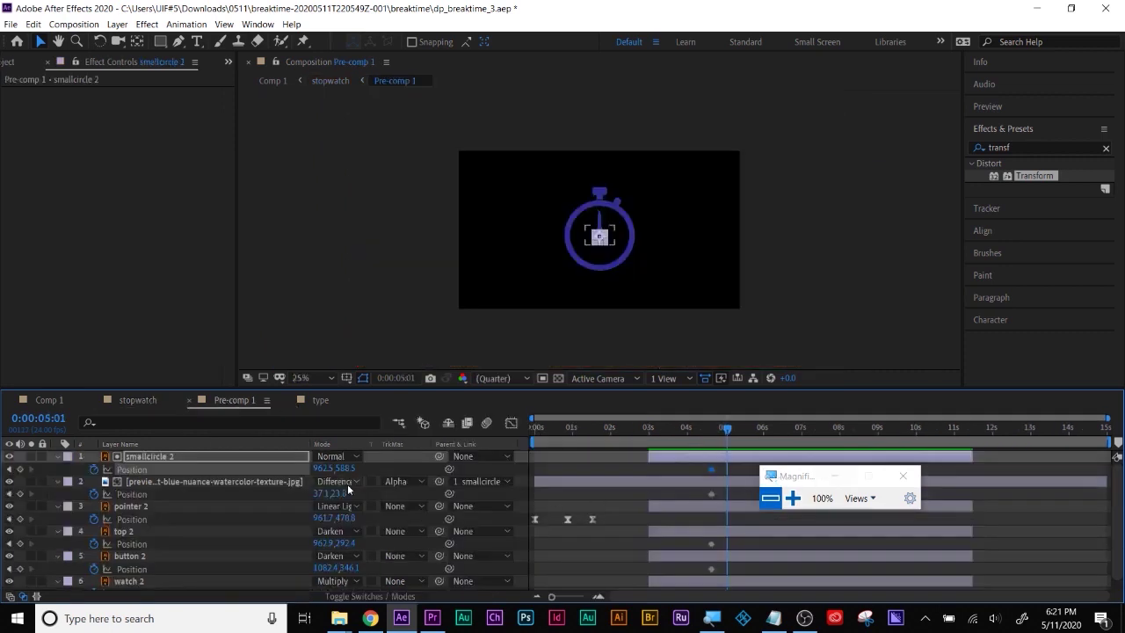
{"action": "left_click_drag", "start_coordinate": [343, 469], "coordinate": [606, 497]}
Raise the texture, pointer 2, top 2, button 2 and watch 2 together out of frame at 0:00:05:01, with the texture at 37.1, -833.2.
{"action": "left_click", "coordinate": [736, 485]}
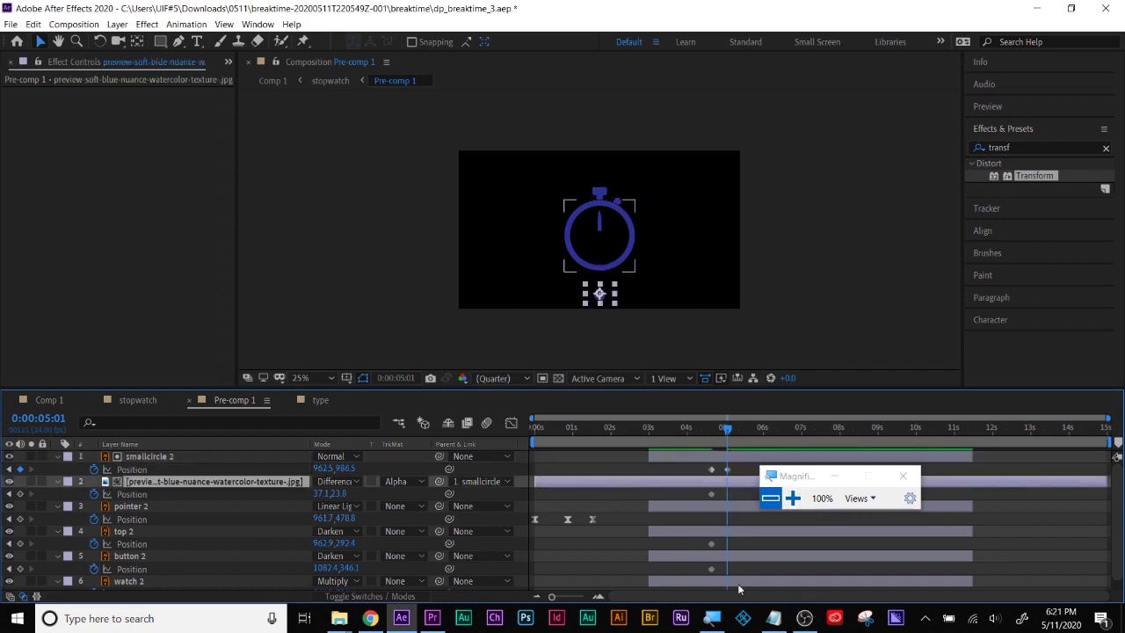
{"action": "left_click", "coordinate": [738, 581], "text": "shift"}
{"action": "left_click", "coordinate": [344, 458], "text": "shift"}
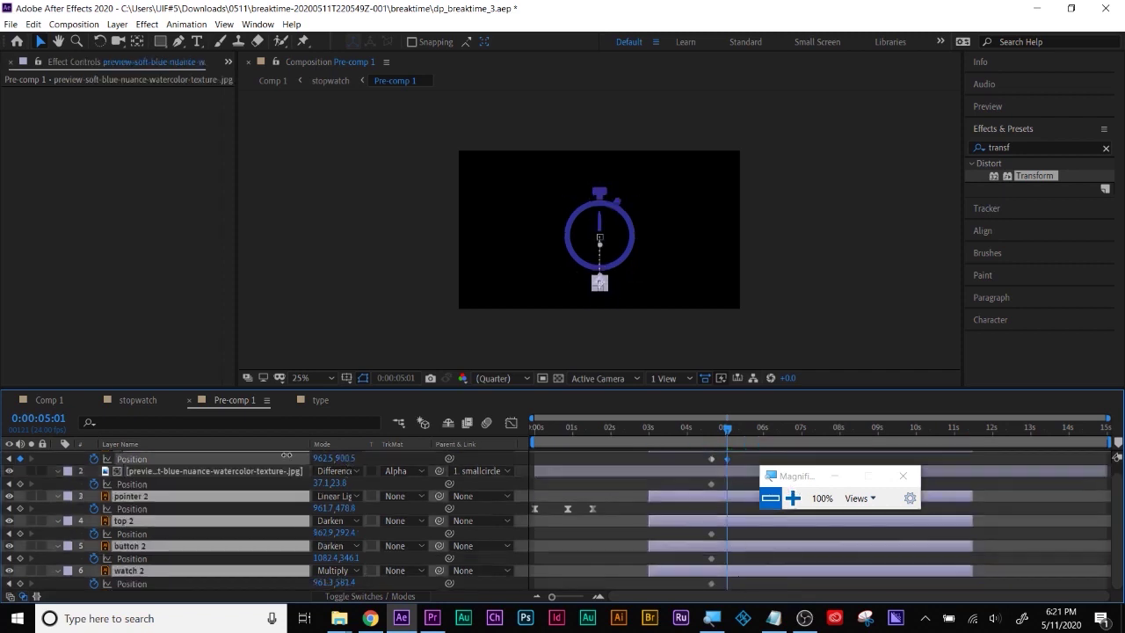
{"action": "left_click_drag", "start_coordinate": [341, 484], "coordinate": [211, 479]}
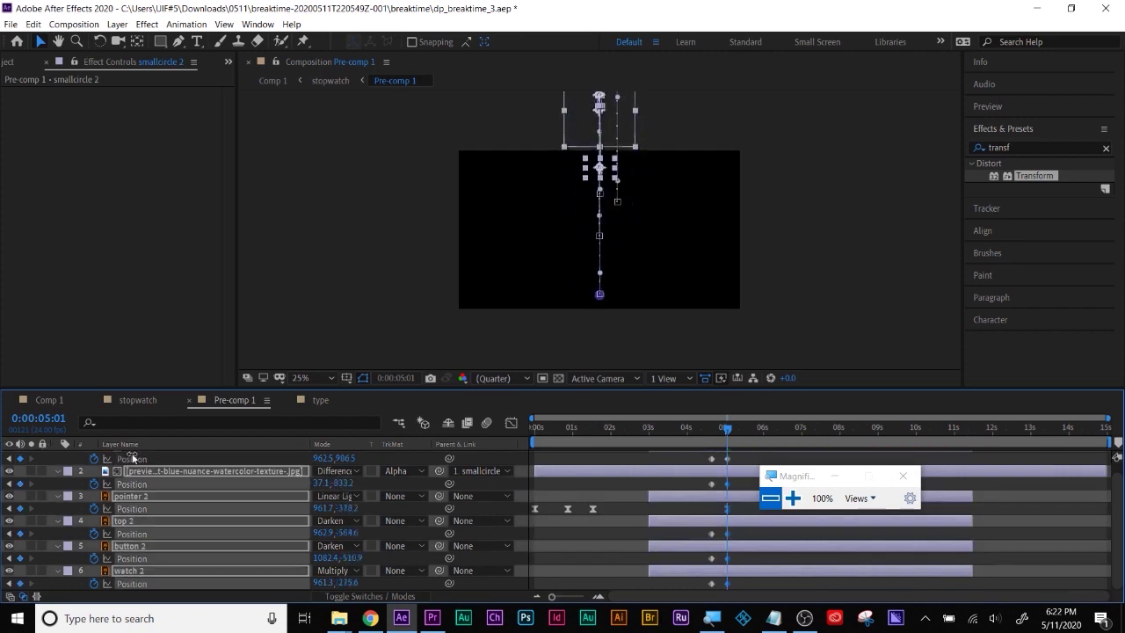
Go to the exit keyframes at 0:00:05:01 in Pre-comp 1, and extend the Pre-comp 1 layer to 0:00:04:21 in stopwatch.
{"action": "left_click", "coordinate": [139, 400]}
{"action": "left_click", "coordinate": [615, 429]}
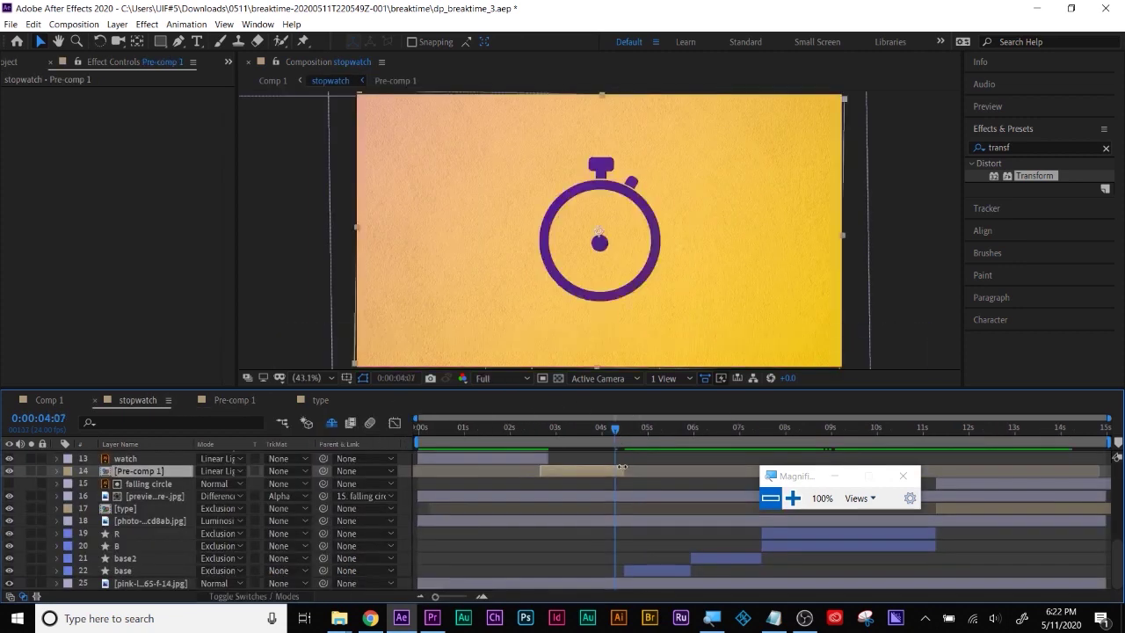
{"action": "double_click", "coordinate": [593, 470]}
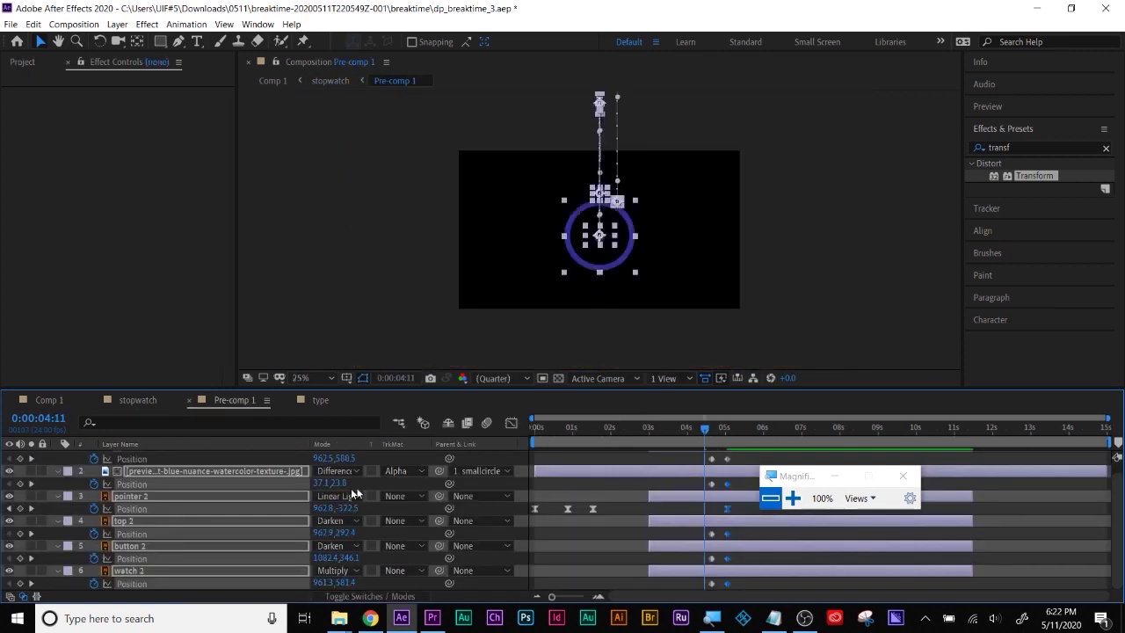
{"action": "left_click", "coordinate": [30, 483]}
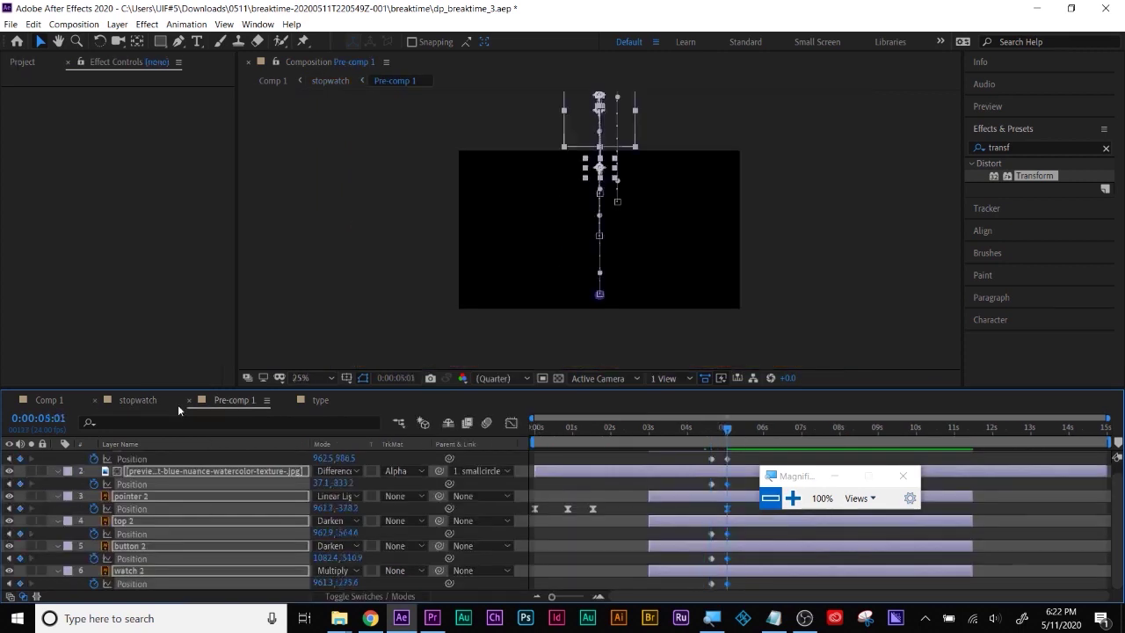
{"action": "left_click", "coordinate": [141, 401]}
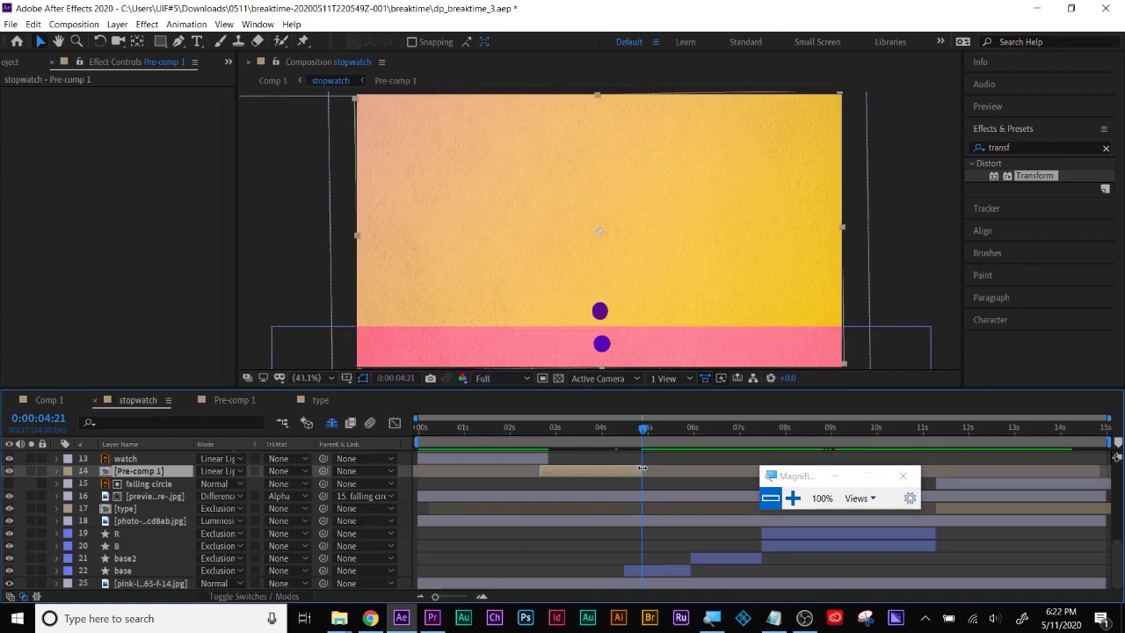
Scrub the stopwatch's exit between 0:00:04:10 and 0:00:04:18, toggling Pre-comp 1's visibility to compare its circle with the falling ball.
{"action": "left_click", "coordinate": [624, 431]}
{"action": "mouse_move", "coordinate": [627, 432]}
{"action": "left_mouse_down"}
{"action": "mouse_move", "coordinate": [647, 429]}
{"action": "mouse_move", "coordinate": [622, 429]}
{"action": "mouse_move", "coordinate": [634, 429]}
{"action": "left_mouse_up"}
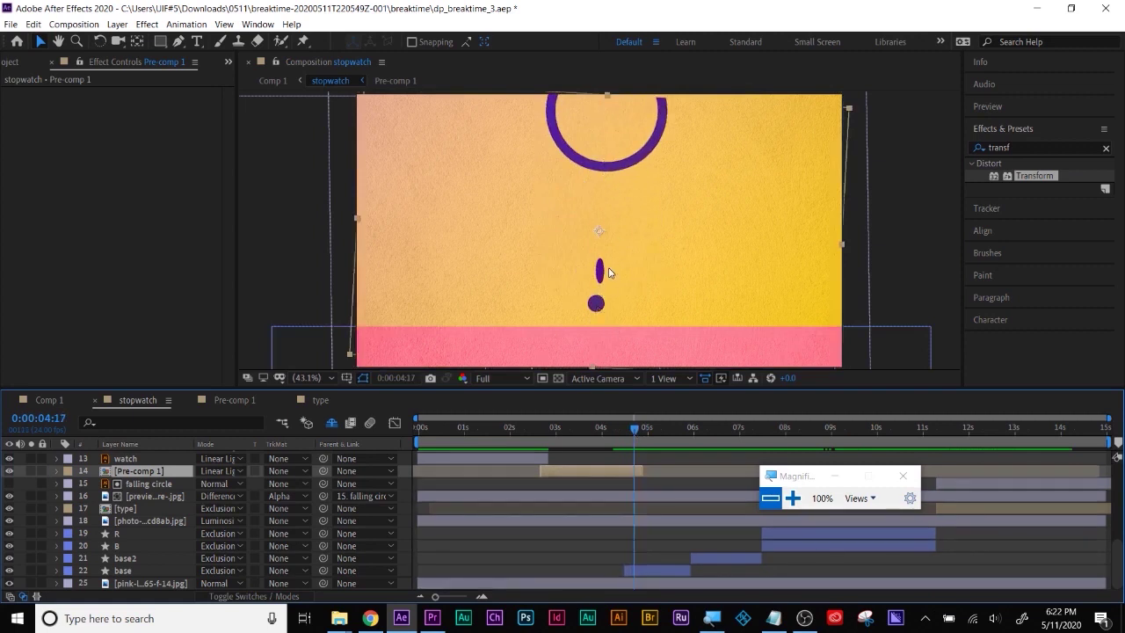
{"action": "left_click", "coordinate": [661, 571]}
{"action": "mouse_move", "coordinate": [635, 431]}
{"action": "left_mouse_down"}
{"action": "mouse_move", "coordinate": [648, 437]}
{"action": "mouse_move", "coordinate": [635, 439]}
{"action": "left_mouse_up"}
{"action": "left_click", "coordinate": [631, 472]}
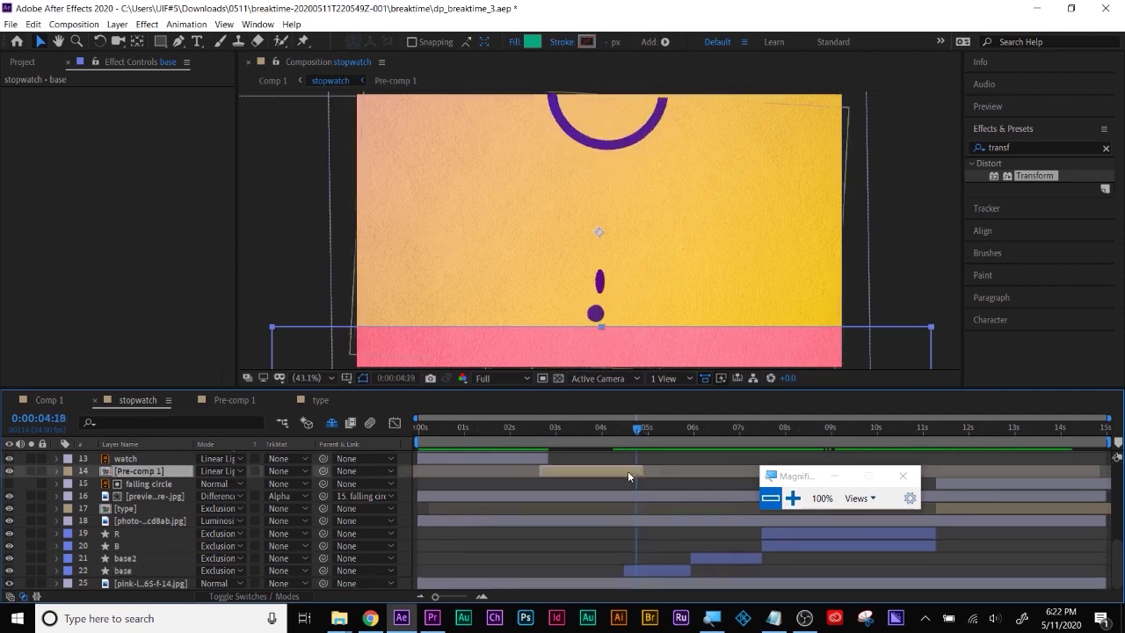
{"action": "left_click", "coordinate": [8, 471]}
{"action": "left_click", "coordinate": [9, 471]}
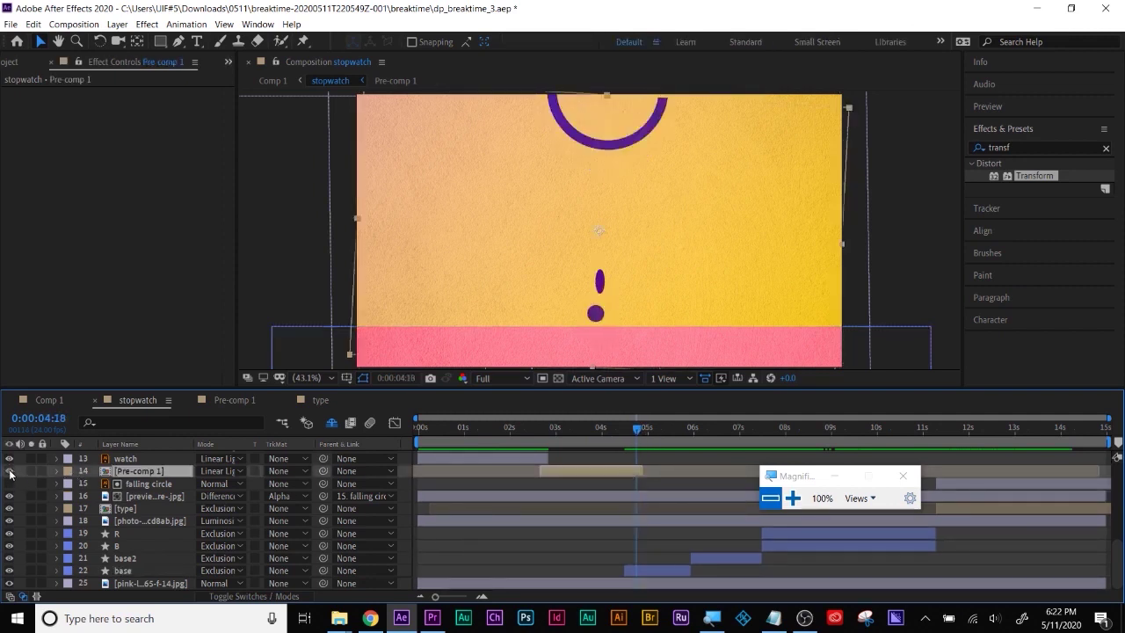
{"action": "left_click_drag", "start_coordinate": [636, 429], "coordinate": [619, 432]}
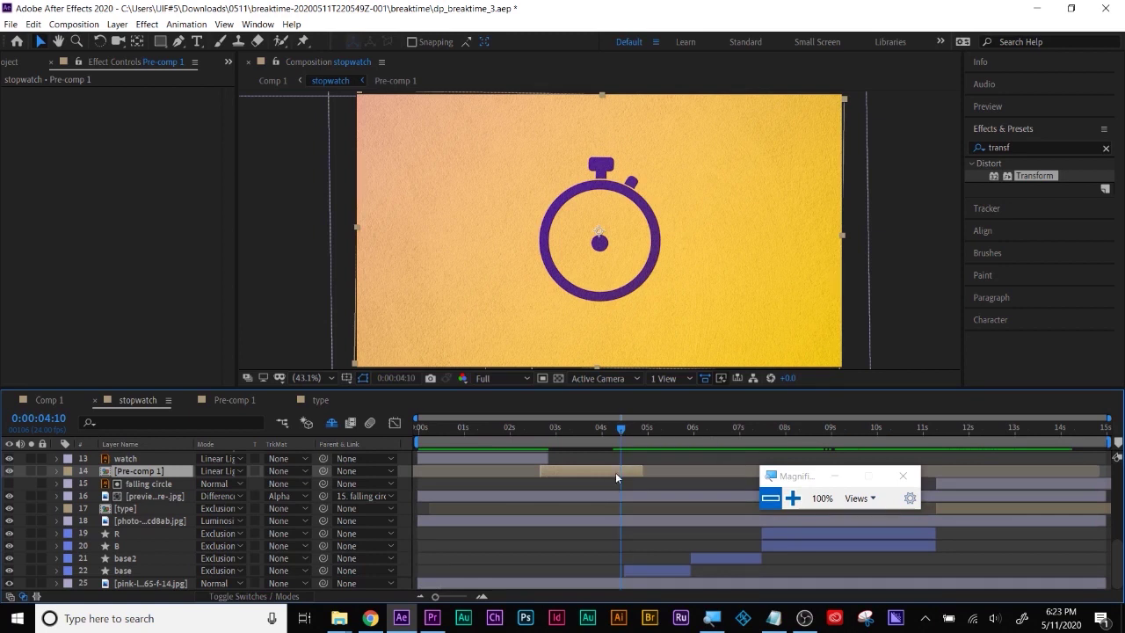
Trim the end of smallcircle 2 to 0:00:04:16 inside Pre-comp 1.
{"action": "double_click", "coordinate": [616, 472]}
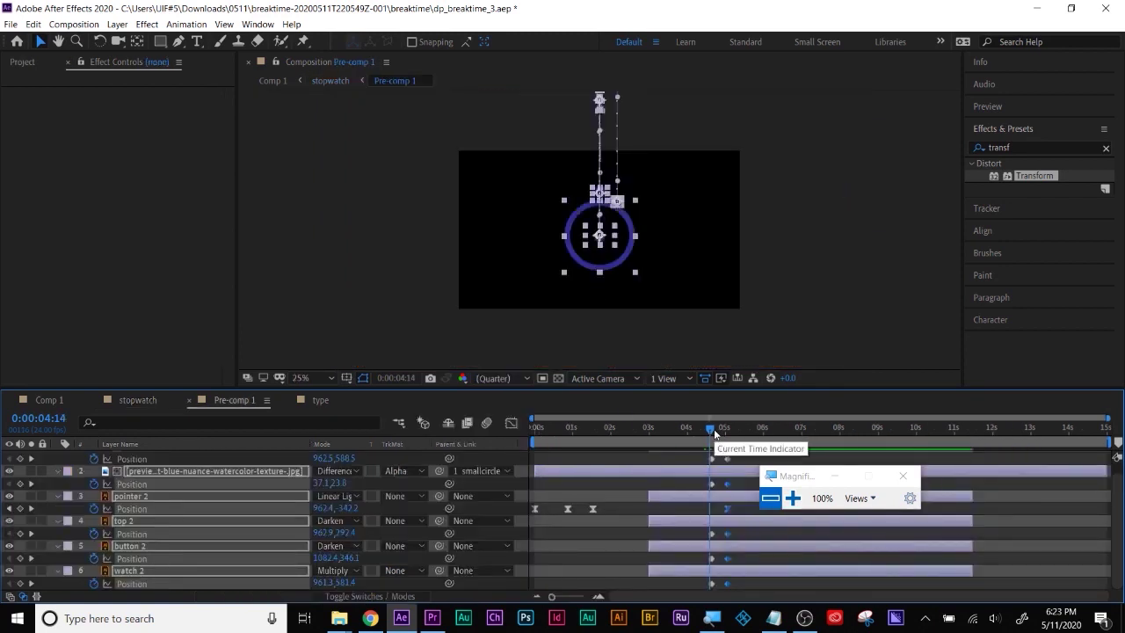
{"action": "left_click_drag", "start_coordinate": [714, 429], "coordinate": [717, 429]}
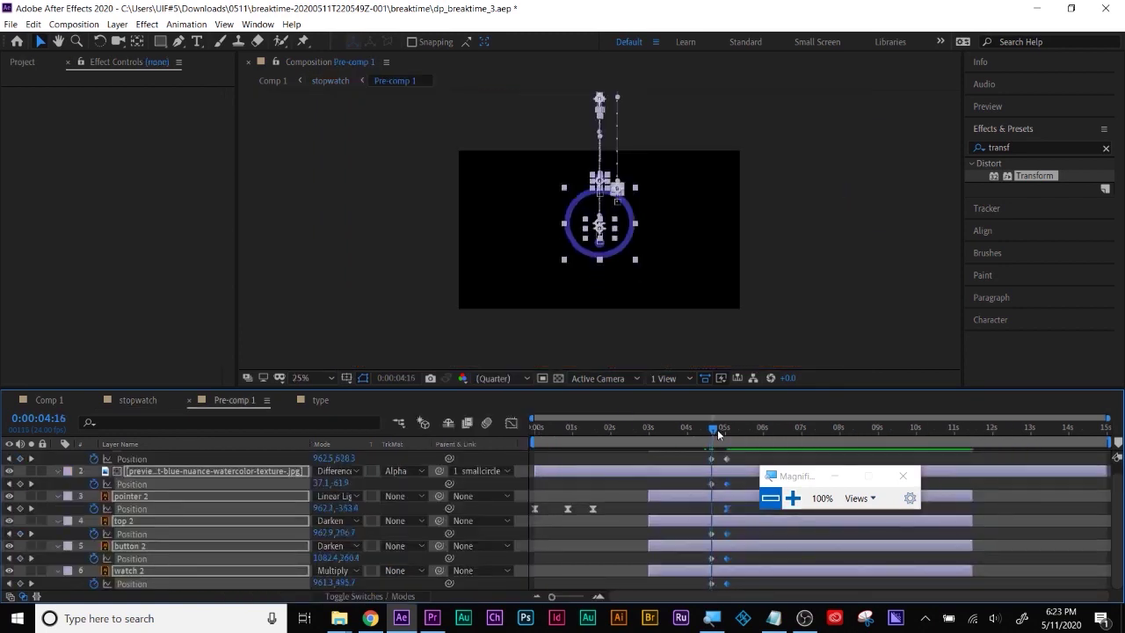
{"action": "scroll", "coordinate": [741, 473], "scroll_direction": "up", "scroll_amount": 1}
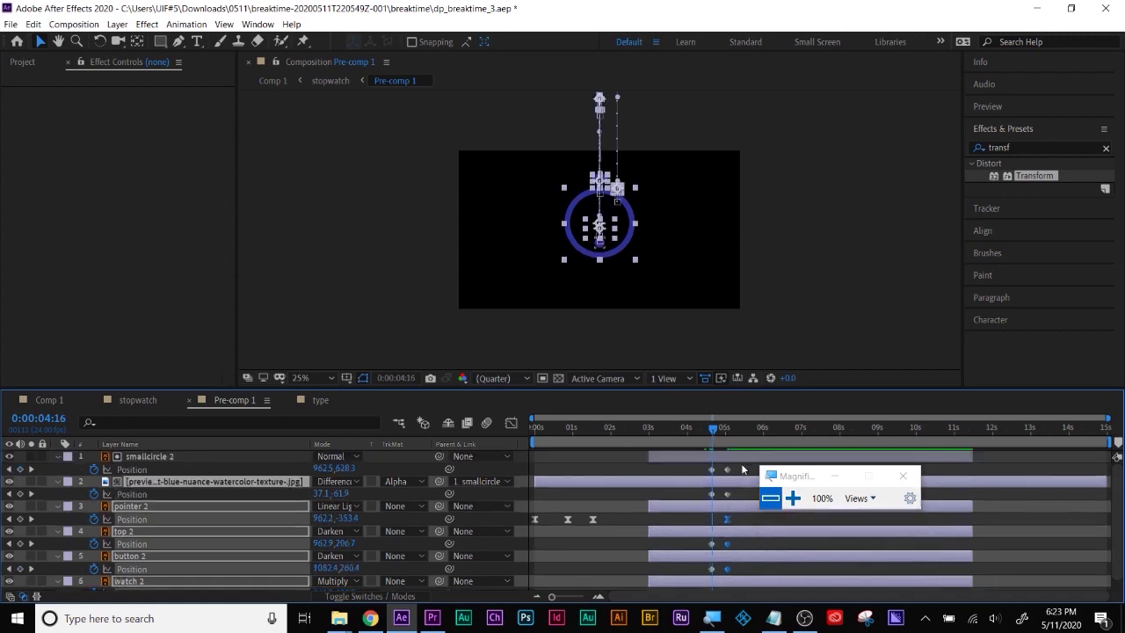
{"action": "left_click", "coordinate": [741, 458]}
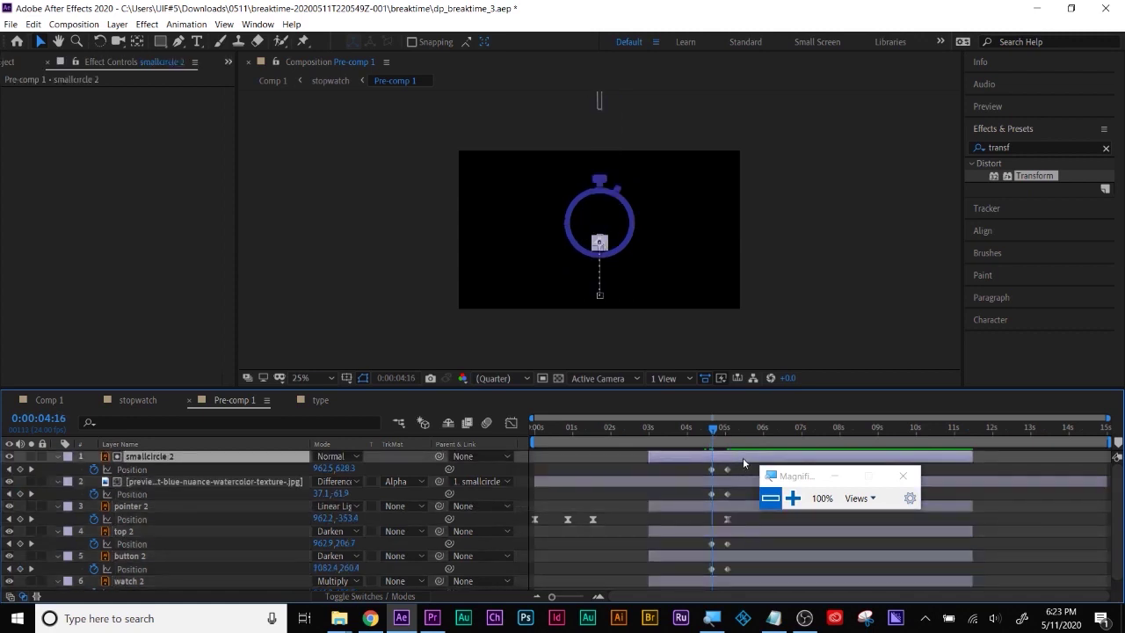
{"action": "key", "text": "alt+]"}
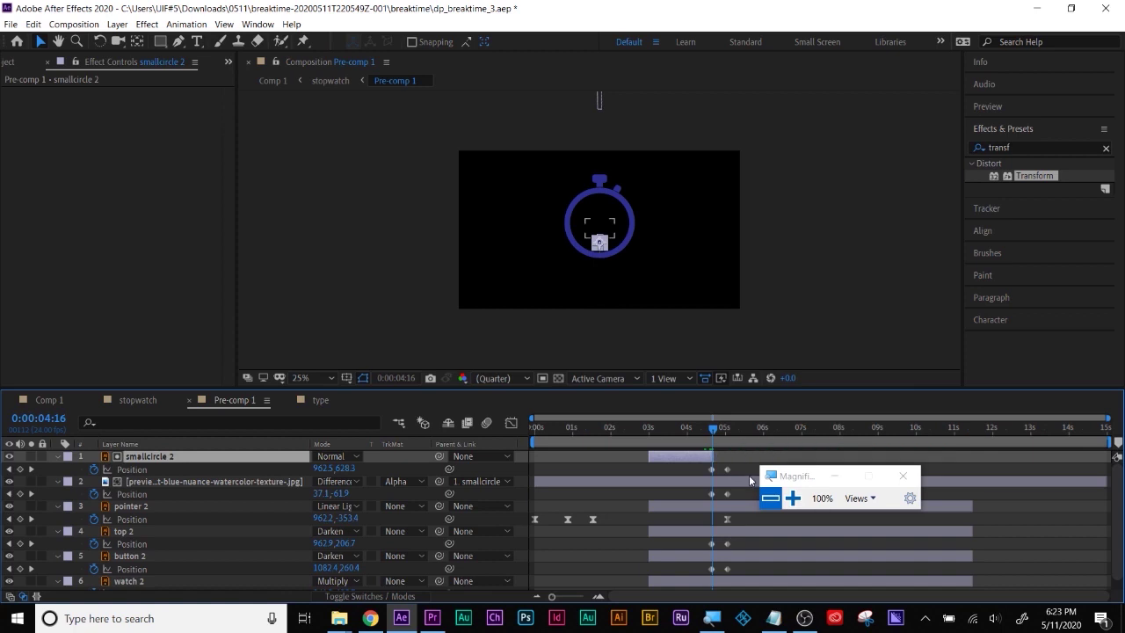
{"action": "left_click", "coordinate": [734, 455]}
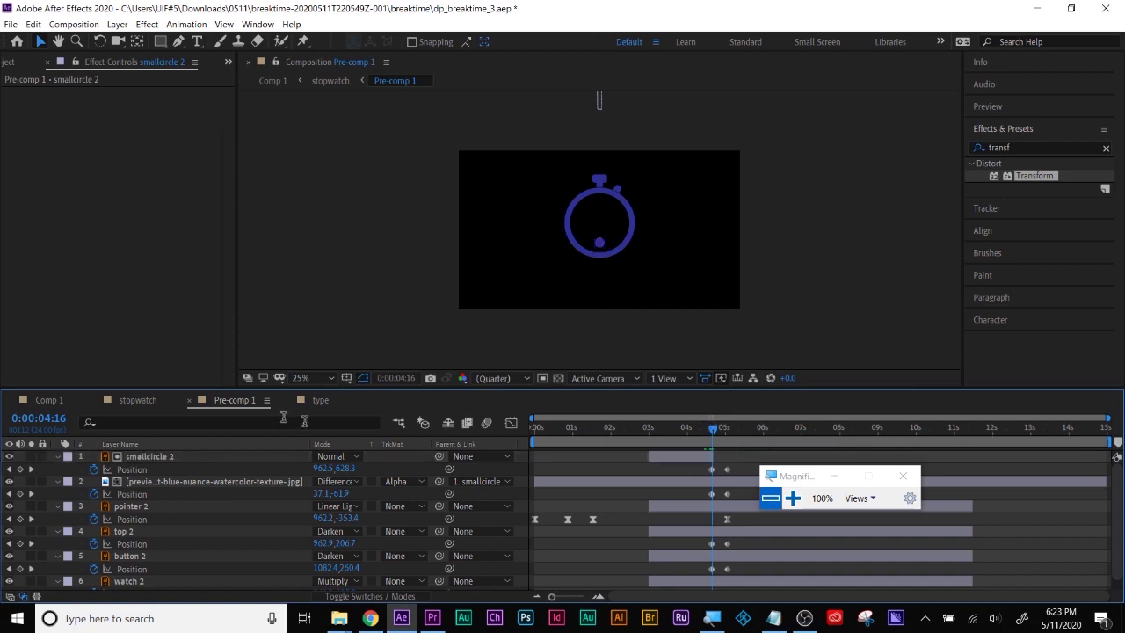
Review the overlapping circles at 0:00:04:12 in stopwatch and the matching frames 0:00:04:13 to 0:00:04:15 in Pre-comp 1.
{"action": "left_click", "coordinate": [138, 400]}
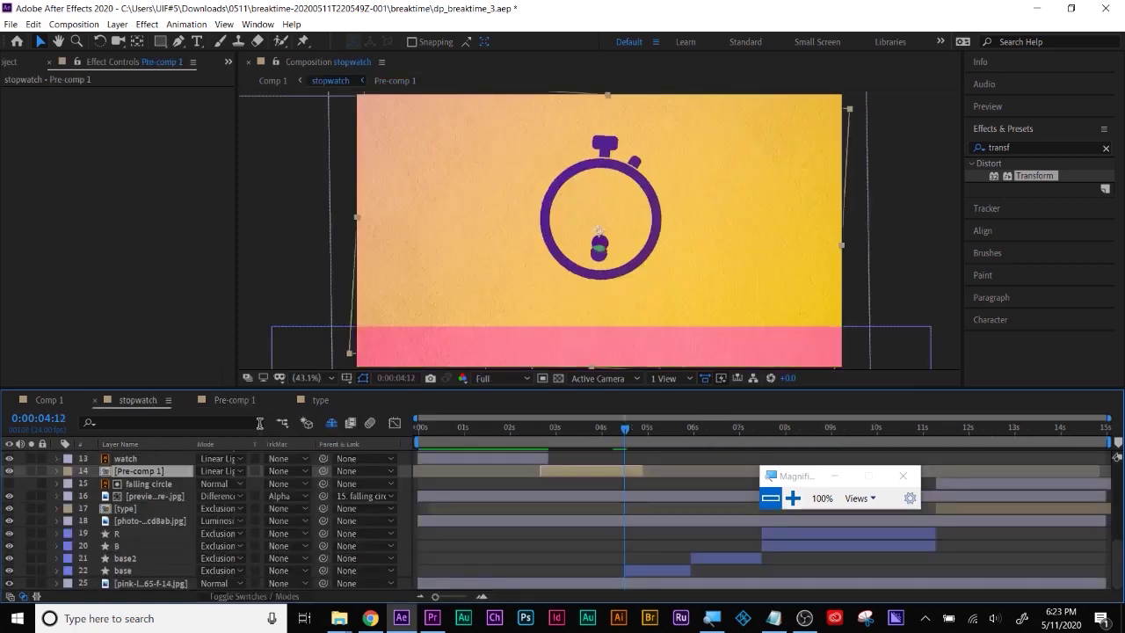
{"action": "mouse_move", "coordinate": [606, 426]}
{"action": "left_mouse_down"}
{"action": "mouse_move", "coordinate": [657, 431]}
{"action": "mouse_move", "coordinate": [623, 439]}
{"action": "left_mouse_up"}
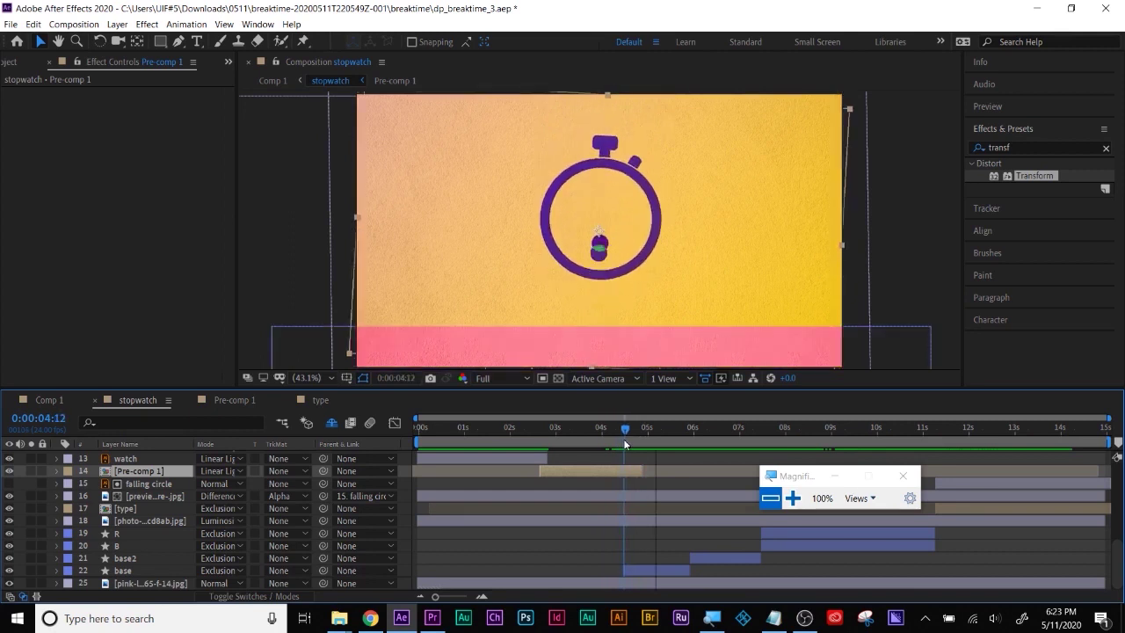
{"action": "double_click", "coordinate": [615, 471]}
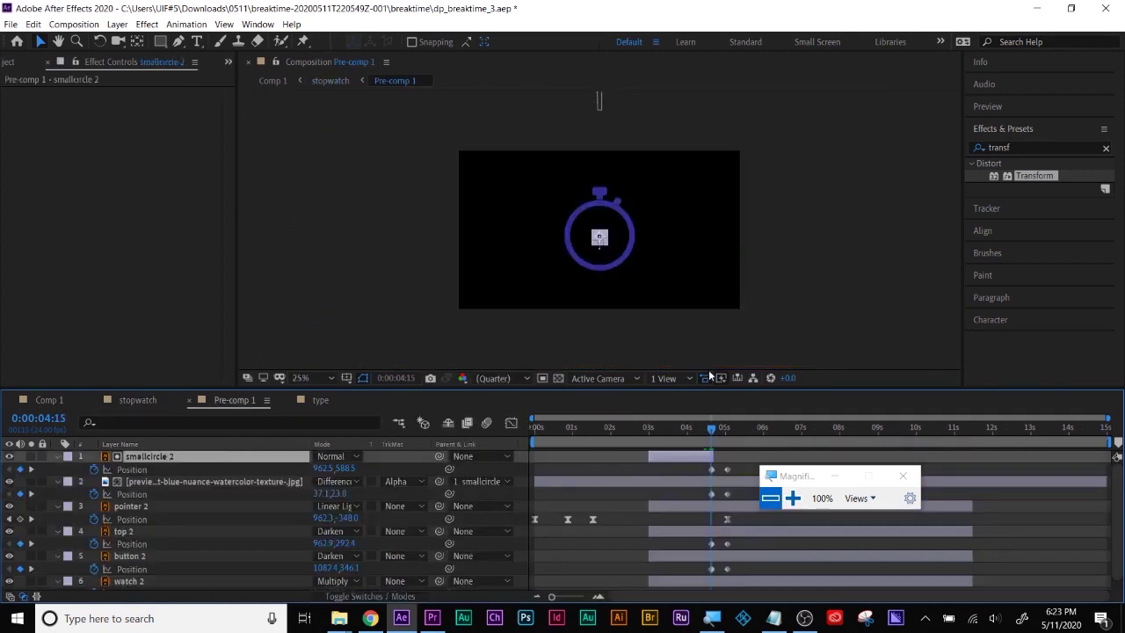
{"action": "left_click_drag", "start_coordinate": [711, 430], "coordinate": [707, 431]}
{"action": "left_click", "coordinate": [752, 352]}
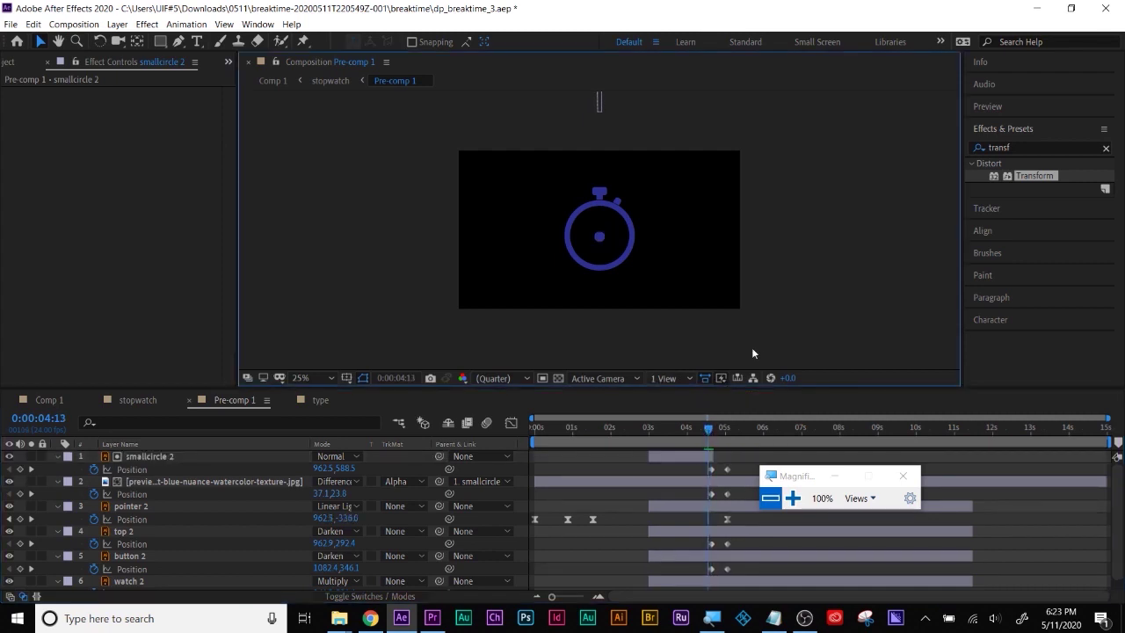
Compare the circle handover in stopwatch with Pre-comp 1, and trim the end of smallcircle 2 to 0:00:04:14 in Pre-comp 1.
{"action": "left_click", "coordinate": [138, 400]}
{"action": "left_click_drag", "start_coordinate": [623, 429], "coordinate": [627, 429]}
{"action": "double_click", "coordinate": [600, 472]}
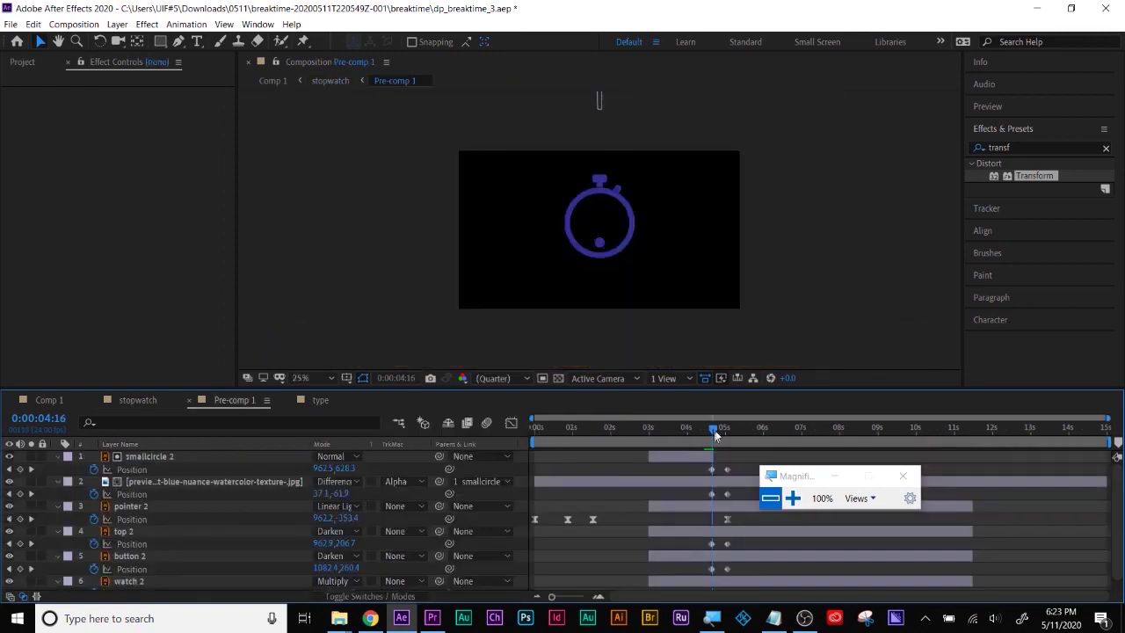
{"action": "scroll", "coordinate": [698, 497], "scroll_direction": "up", "scroll_amount": 5}
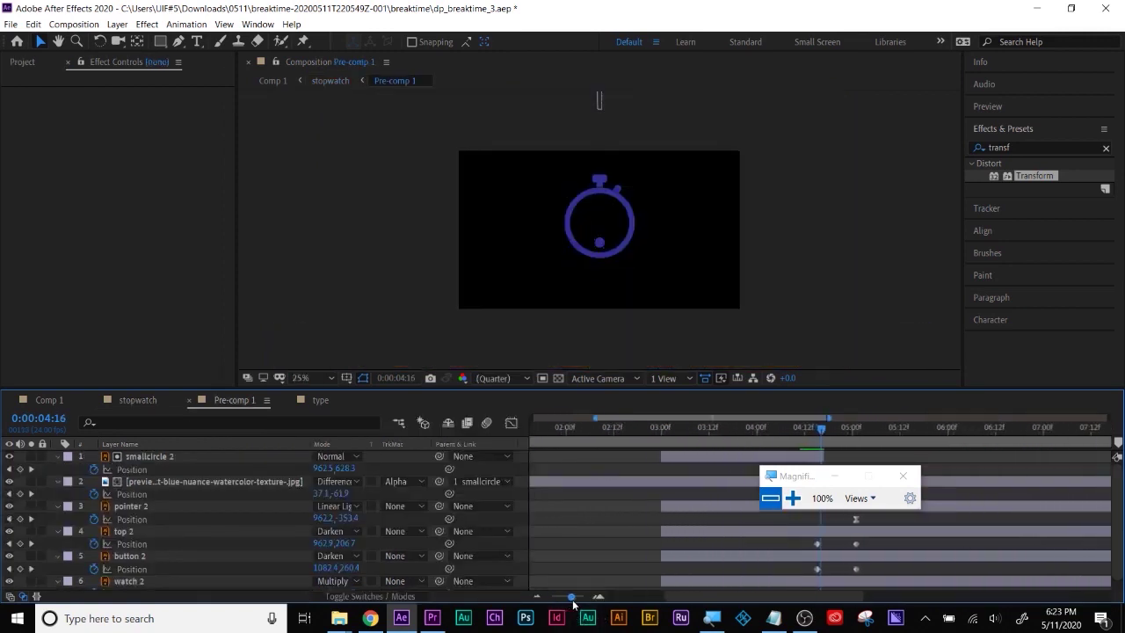
{"action": "left_click_drag", "start_coordinate": [804, 475], "coordinate": [798, 529]}
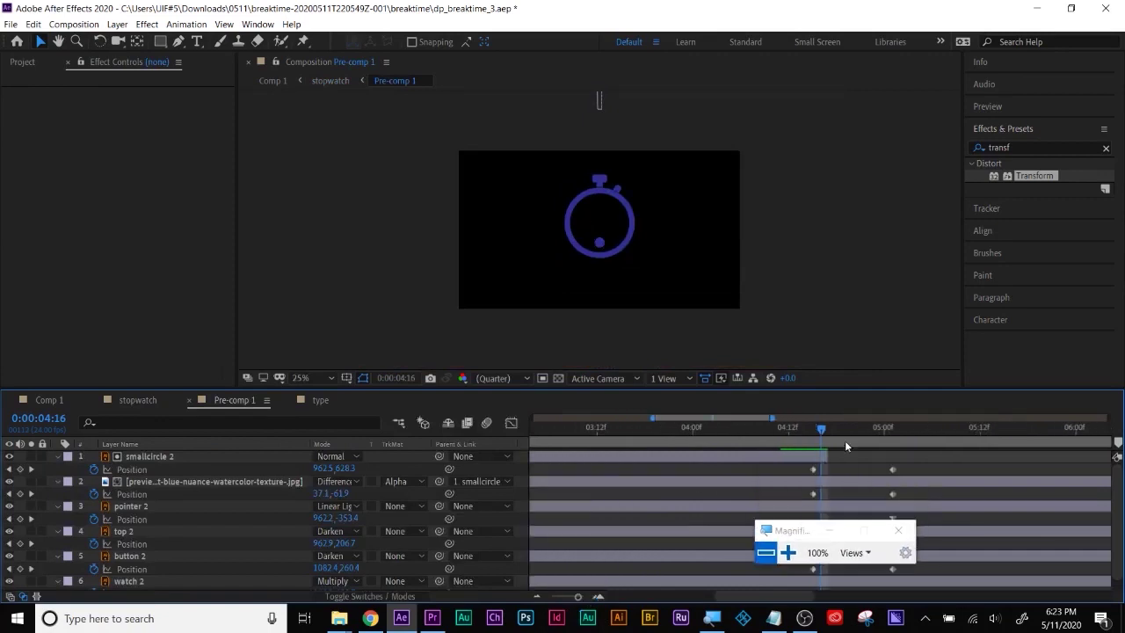
{"action": "left_click_drag", "start_coordinate": [822, 433], "coordinate": [810, 432]}
{"action": "left_click", "coordinate": [813, 458]}
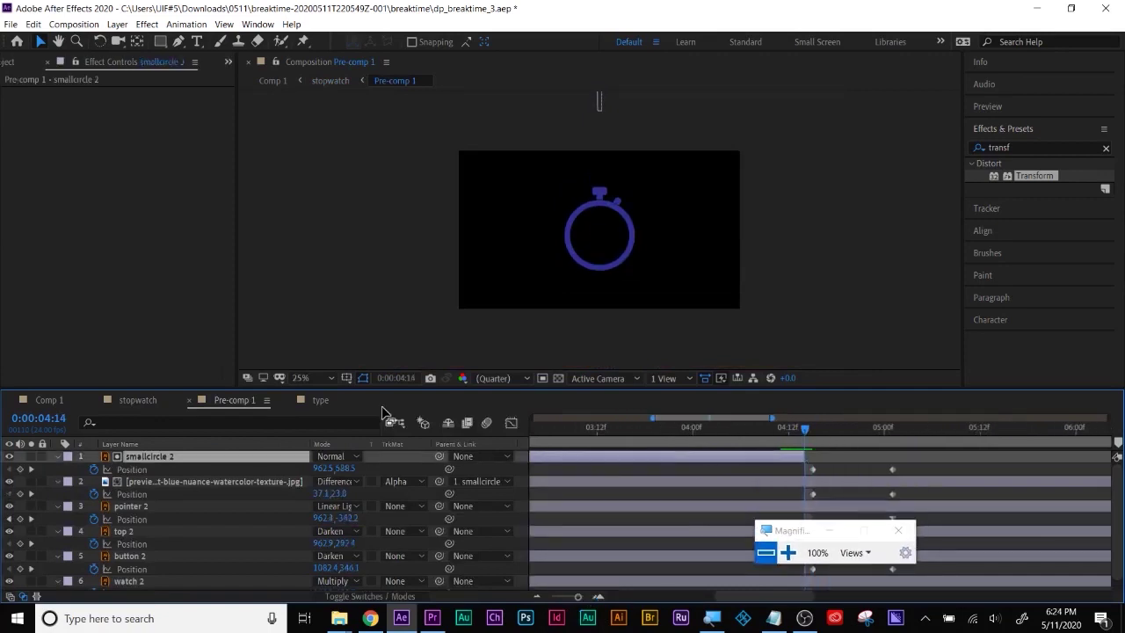
Start the base layer earlier in stopwatch, at about 0:00:04:10.
{"action": "left_click", "coordinate": [141, 400]}
{"action": "left_click_drag", "start_coordinate": [627, 571], "coordinate": [621, 571]}
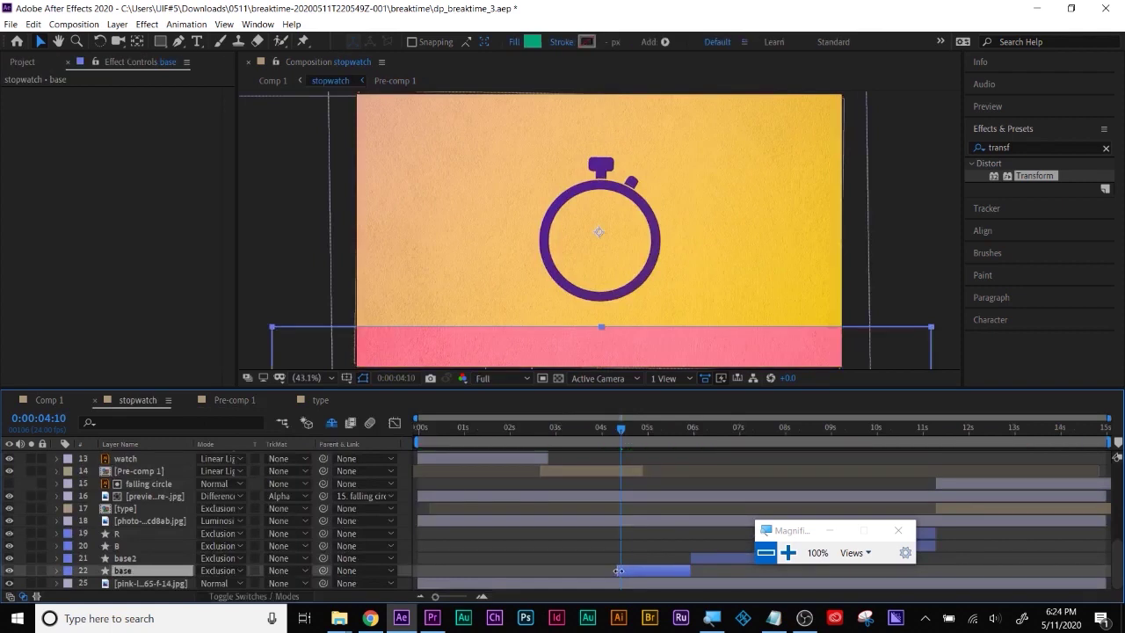
{"action": "left_click_drag", "start_coordinate": [649, 436], "coordinate": [629, 440]}
Set the end of smallcircle 2 in Pre-comp 1 just past its first exit keyframe and check the handover in stopwatch.
{"action": "double_click", "coordinate": [663, 475]}
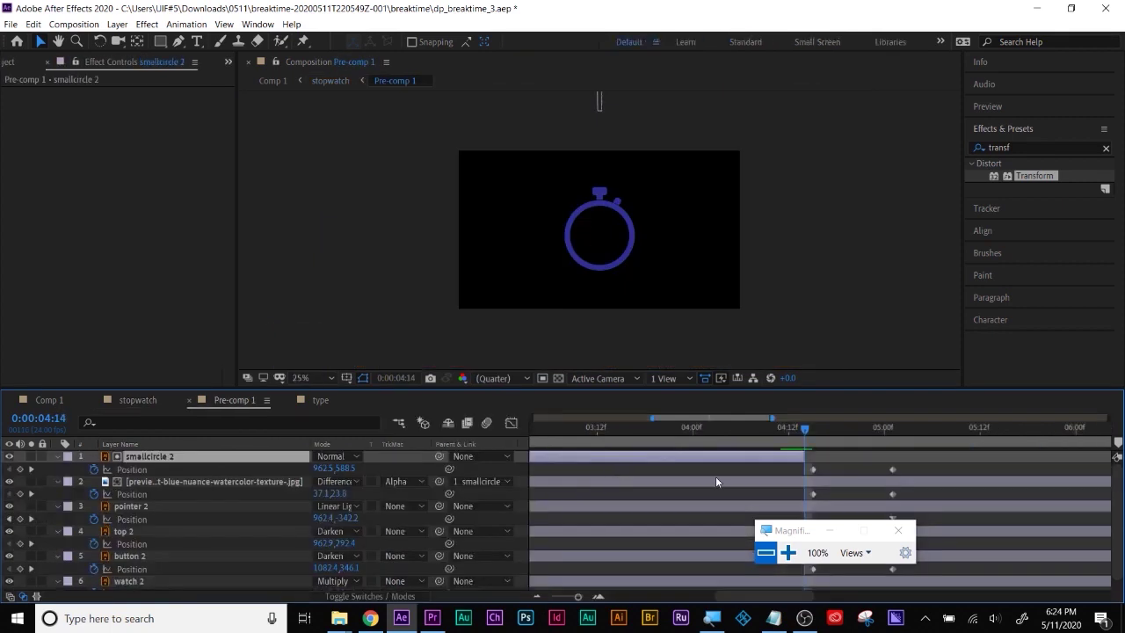
{"action": "left_click", "coordinate": [163, 400]}
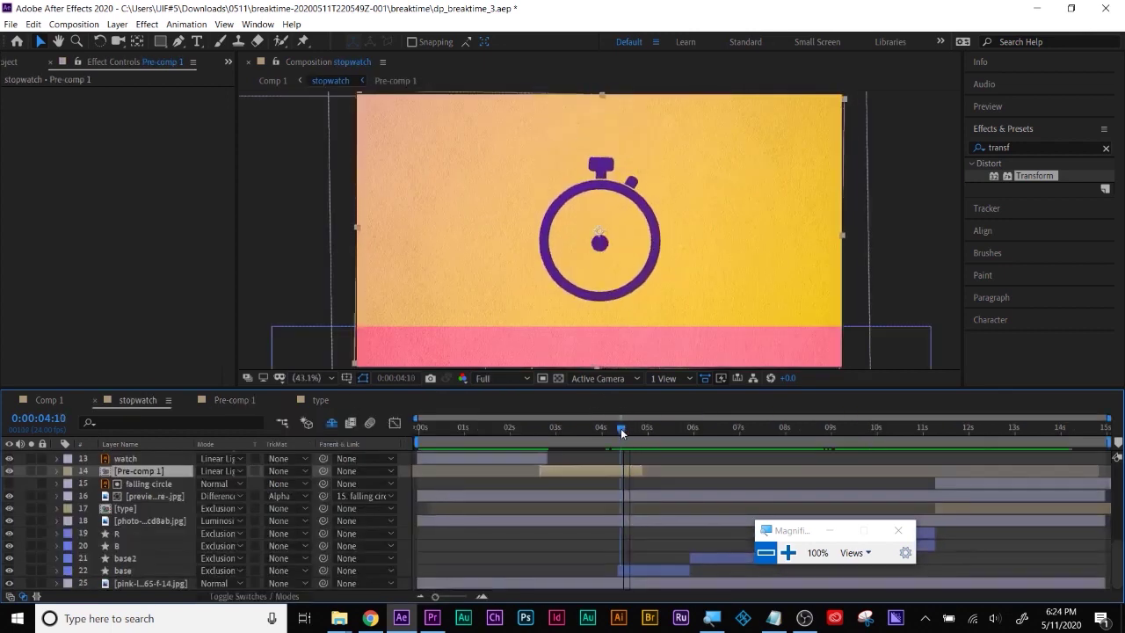
{"action": "mouse_move", "coordinate": [629, 428]}
{"action": "left_mouse_down"}
{"action": "mouse_move", "coordinate": [615, 428]}
{"action": "mouse_move", "coordinate": [627, 437]}
{"action": "left_mouse_up"}
{"action": "left_click", "coordinate": [230, 401]}
{"action": "left_click", "coordinate": [150, 406]}
Try placing the Pre-comp 1 layer below base in the stopwatch layer stack, and undo the reordering.
{"action": "left_click_drag", "start_coordinate": [141, 471], "coordinate": [141, 573]}
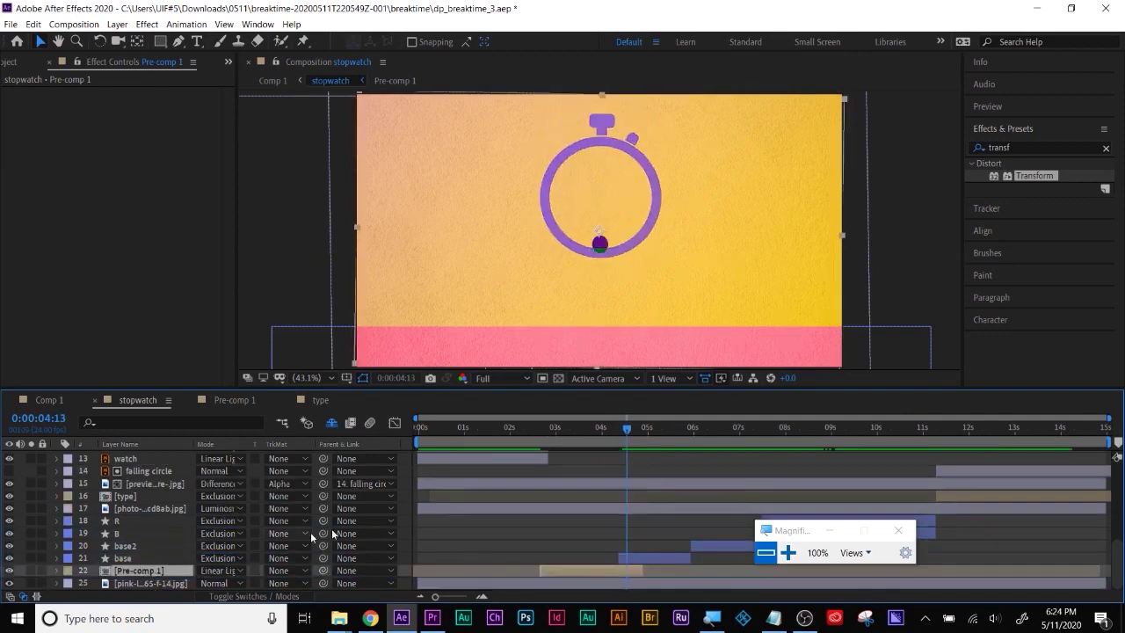
{"action": "key", "text": "ctrl+z"}
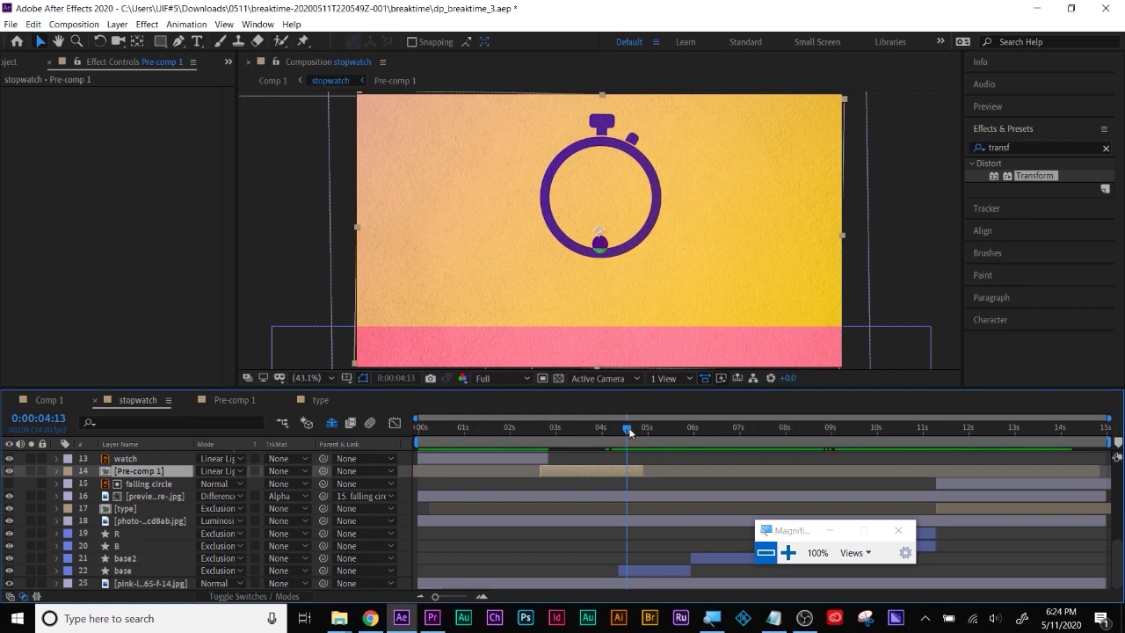
Preview the stopwatch animation and save the project as dp_breaktime_3_MW.aep, with the Magnifier window closed.
{"action": "left_click_drag", "start_coordinate": [626, 434], "coordinate": [637, 434]}
{"action": "left_click_drag", "start_coordinate": [658, 435], "coordinate": [419, 462]}
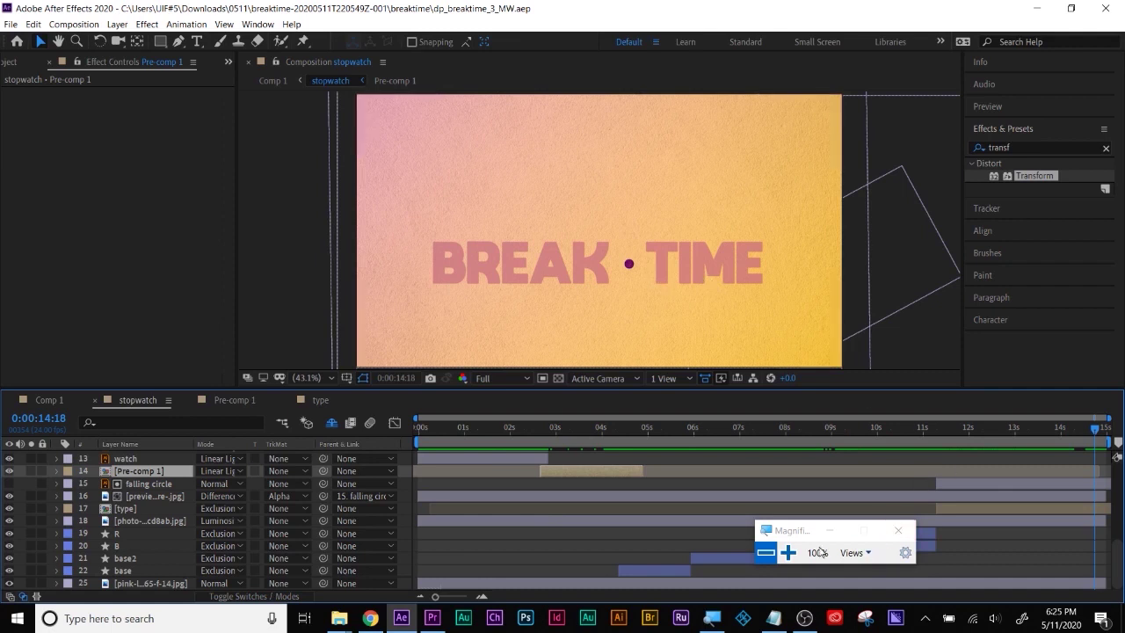
{"action": "left_click", "coordinate": [897, 530]}
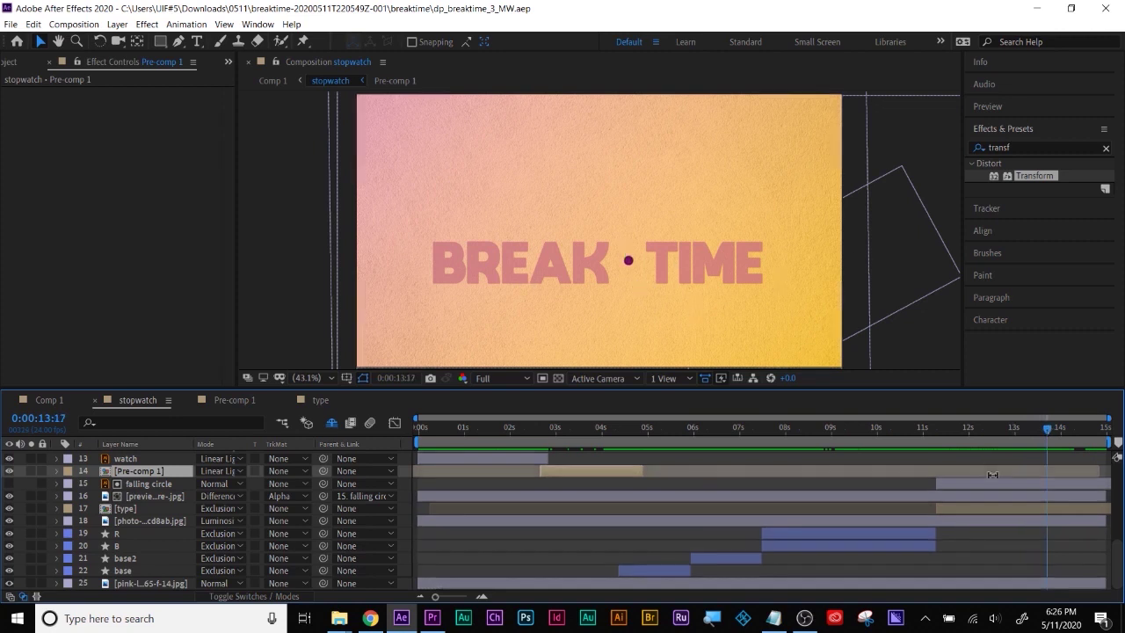
Look through the type, Pre-comp 1 and stopwatch compositions and their layer stacks.
{"action": "left_click", "coordinate": [322, 400]}
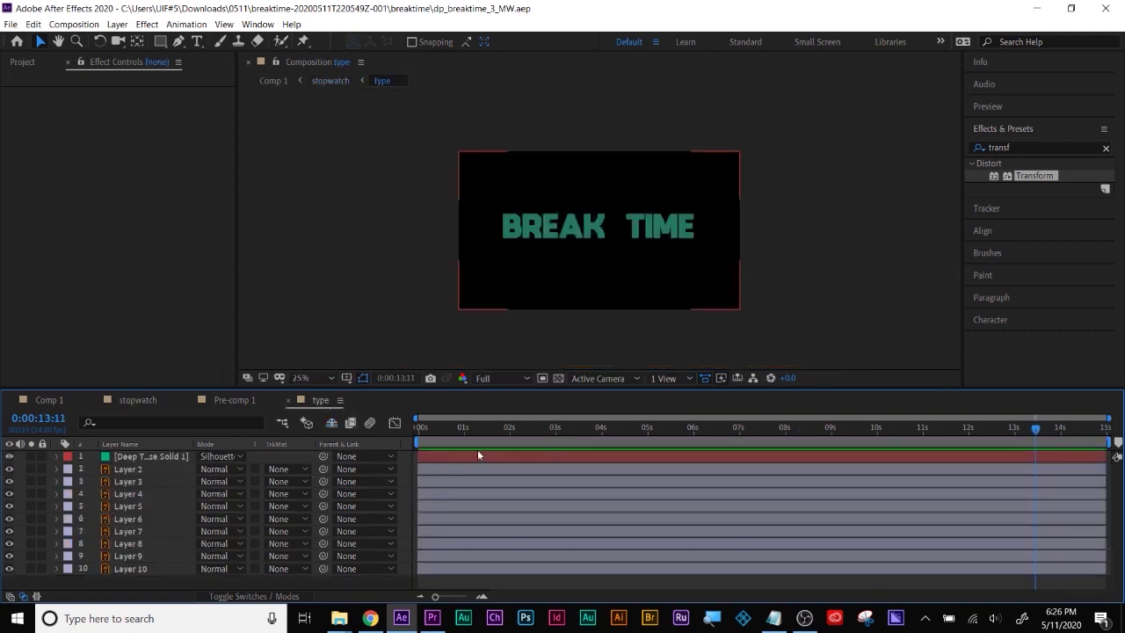
{"action": "left_click_drag", "start_coordinate": [469, 423], "coordinate": [280, 384]}
{"action": "left_click", "coordinate": [225, 402]}
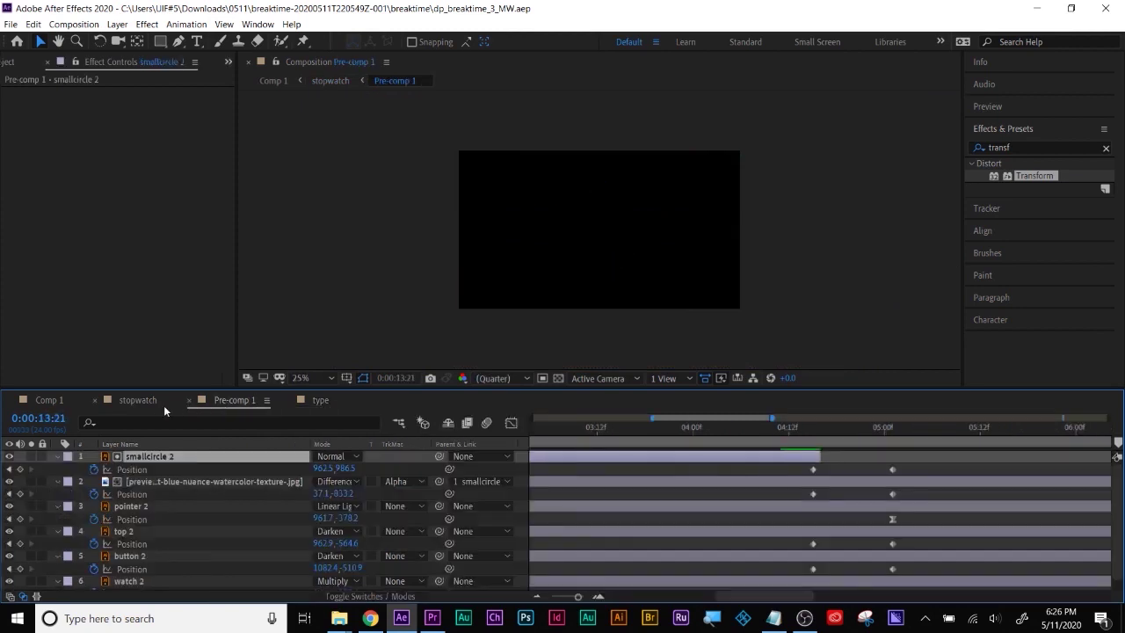
{"action": "left_click", "coordinate": [158, 405]}
{"action": "scroll", "coordinate": [135, 514], "scroll_direction": "up", "scroll_amount": 3}
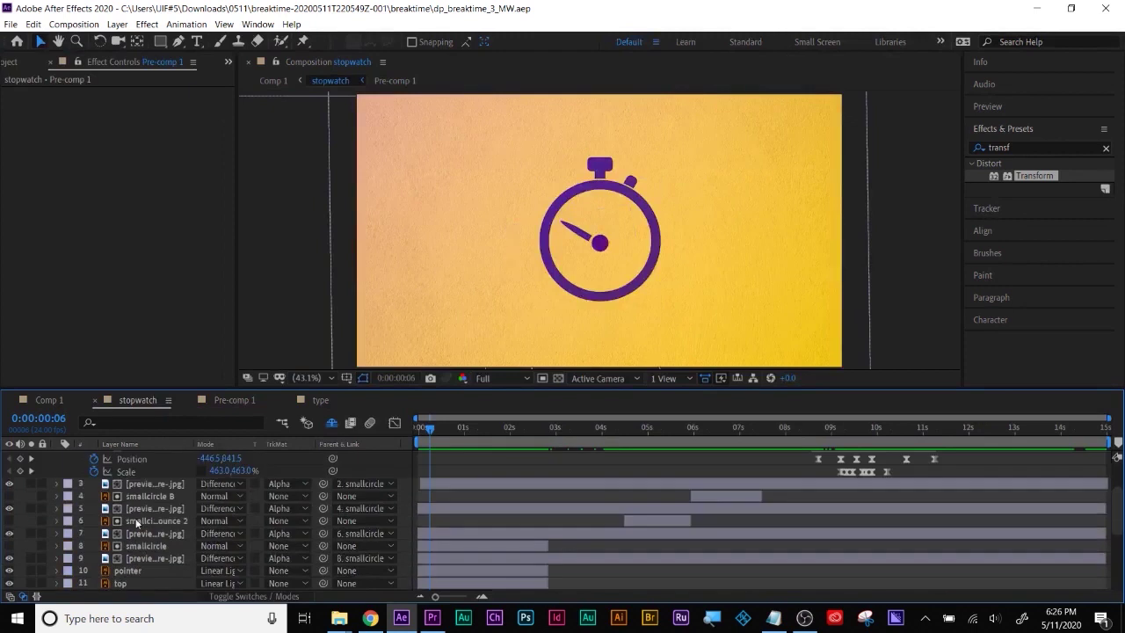
{"action": "scroll", "coordinate": [135, 513], "scroll_direction": "down", "scroll_amount": 3}
Select the type layer in stopwatch and examine the BREAK TIME zoom-out, stopping at 0:00:12:18.
{"action": "left_click", "coordinate": [126, 509]}
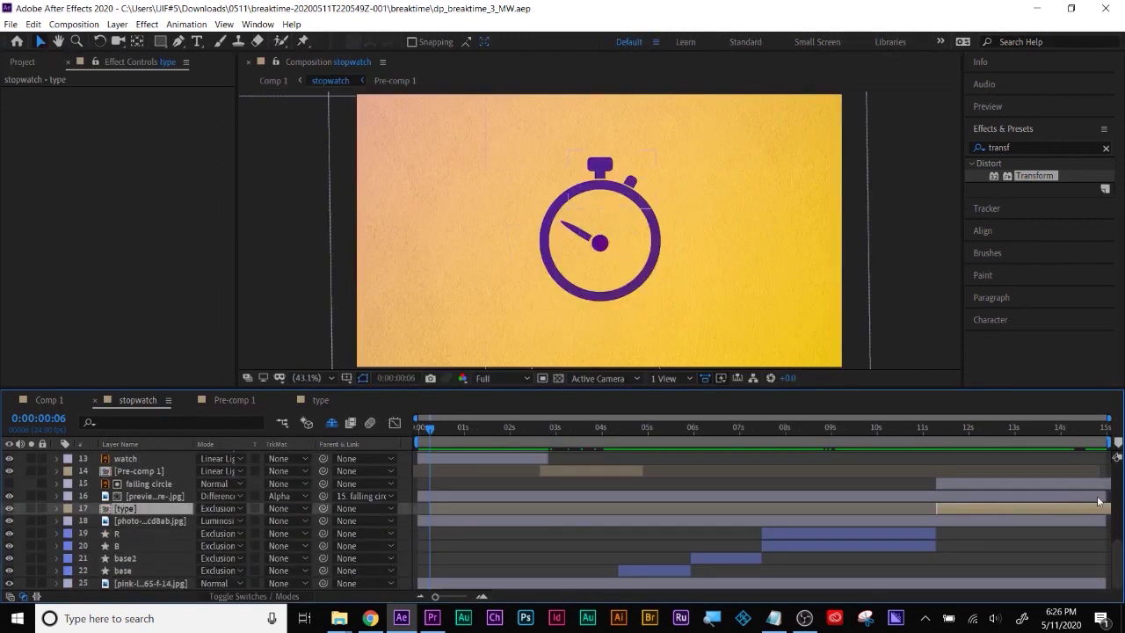
{"action": "left_click_drag", "start_coordinate": [953, 432], "coordinate": [1033, 429]}
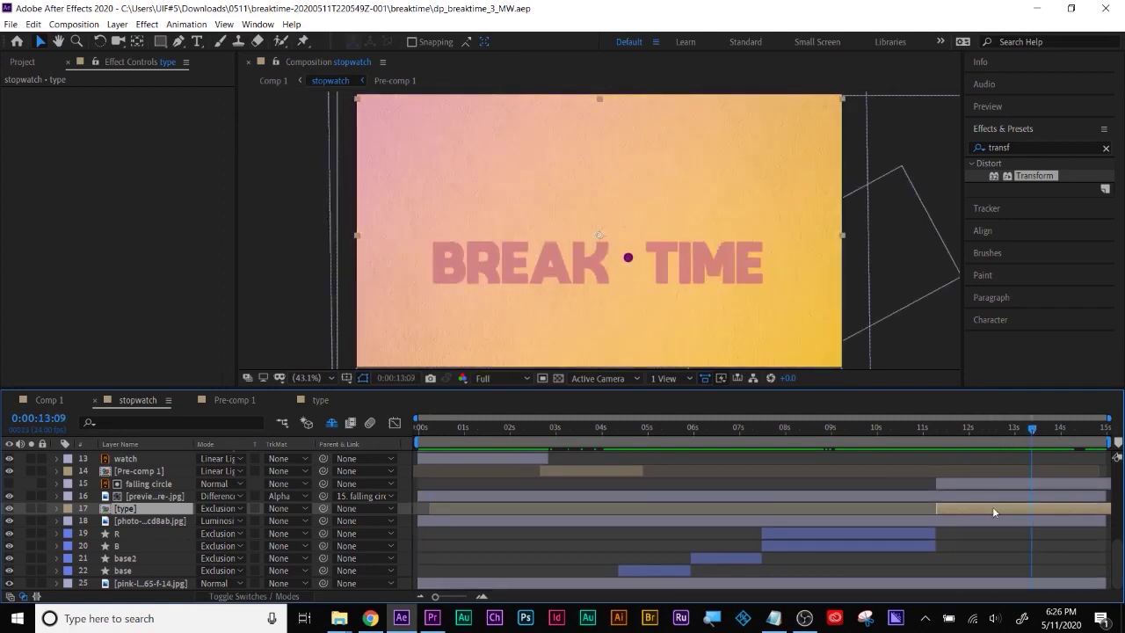
{"action": "left_click_drag", "start_coordinate": [960, 430], "coordinate": [995, 431]}
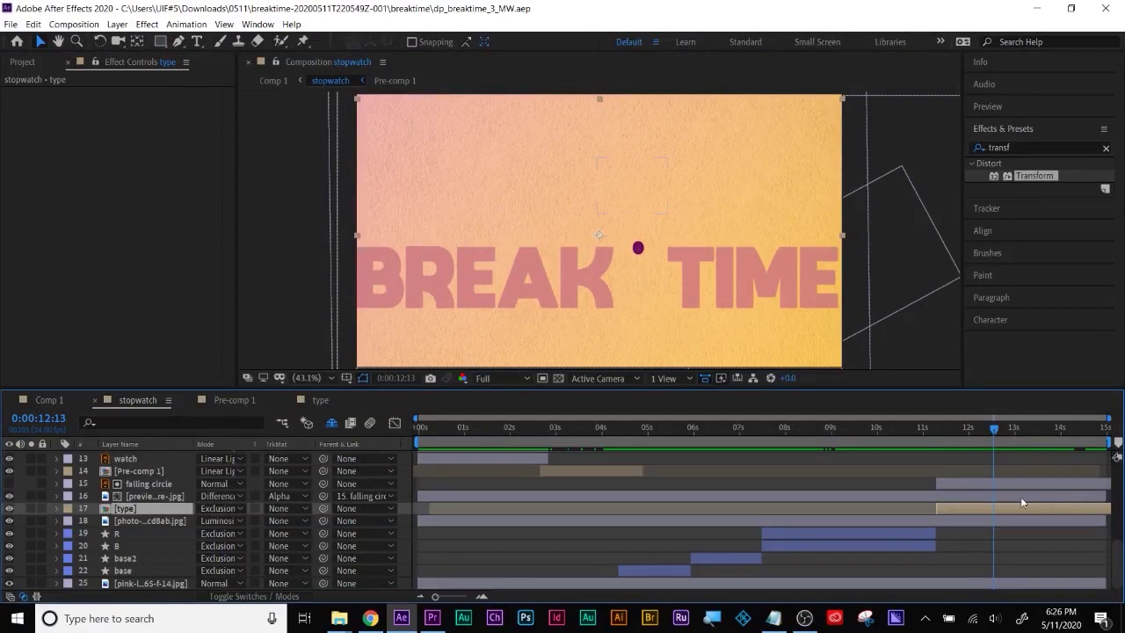
{"action": "left_click", "coordinate": [1013, 430]}
{"action": "mouse_move", "coordinate": [1012, 431]}
{"action": "left_mouse_down"}
{"action": "mouse_move", "coordinate": [991, 432]}
{"action": "mouse_move", "coordinate": [1002, 433]}
{"action": "left_mouse_up"}
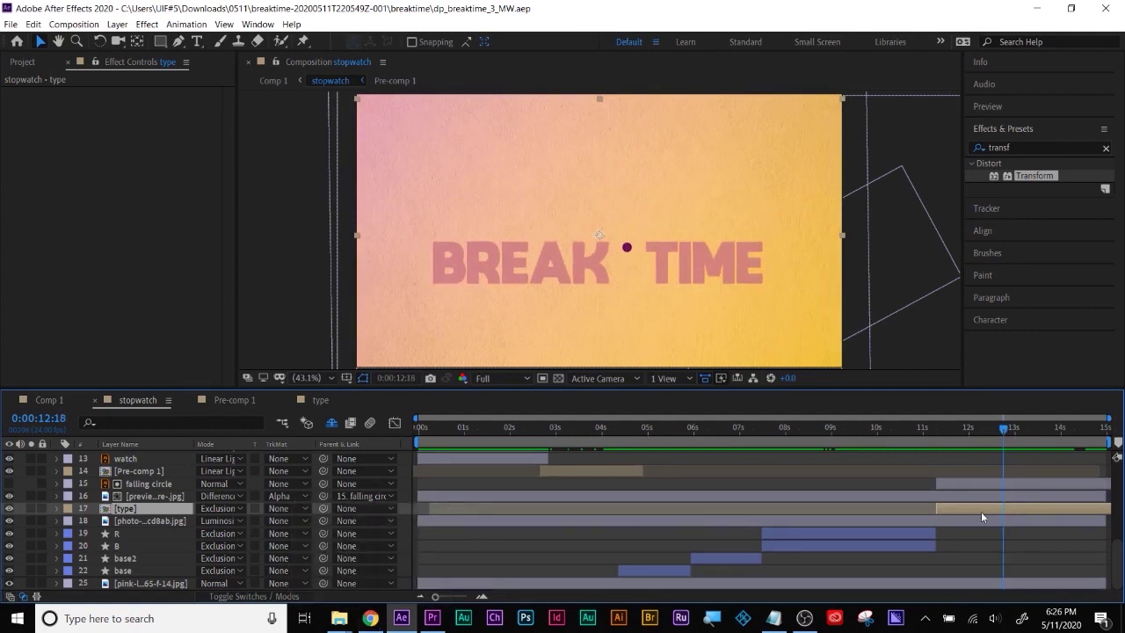
Collapse the dp_breaktime.aep project folder and search the effects for fill with the type layer selected.
{"action": "left_click", "coordinate": [12, 62]}
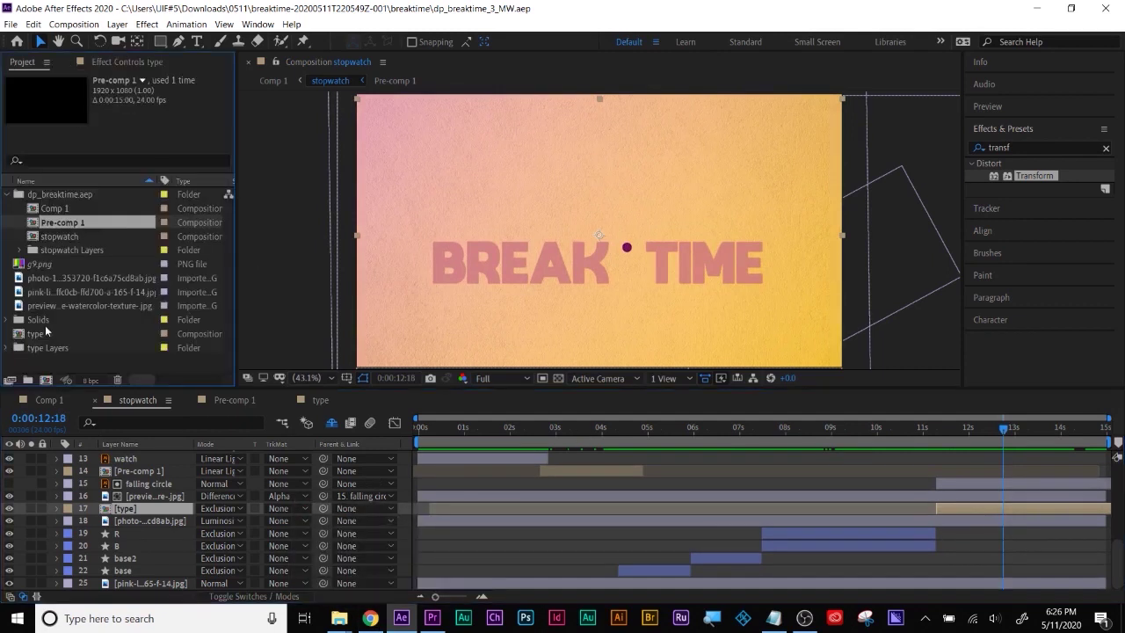
{"action": "left_click", "coordinate": [6, 194]}
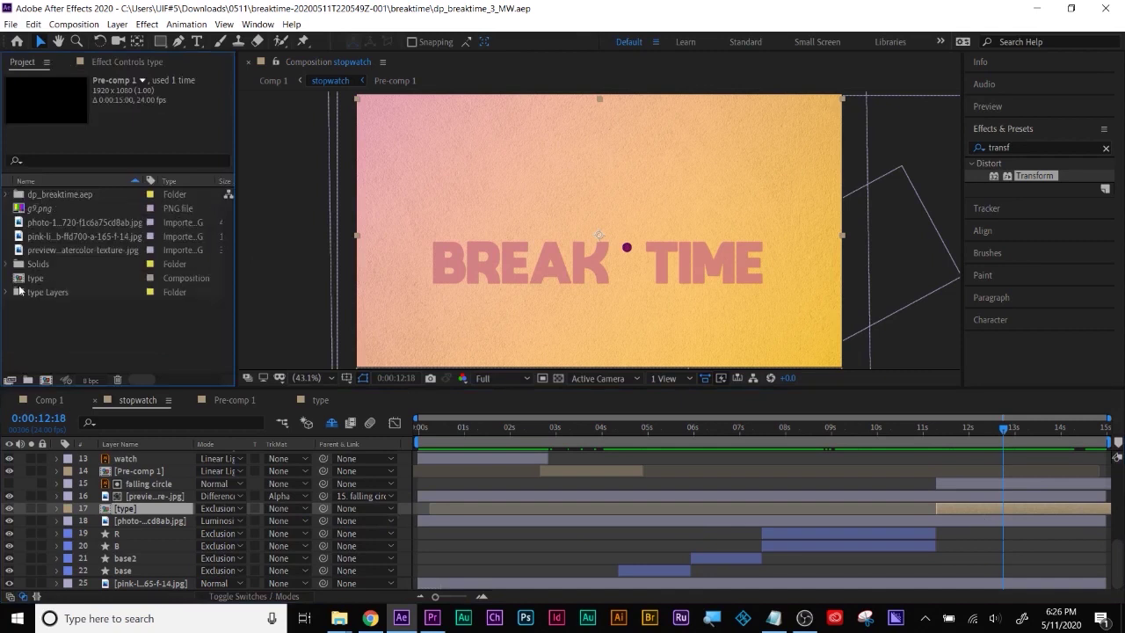
{"action": "left_click", "coordinate": [992, 507]}
{"action": "left_click", "coordinate": [1019, 147]}
{"action": "type", "text": "fill"}
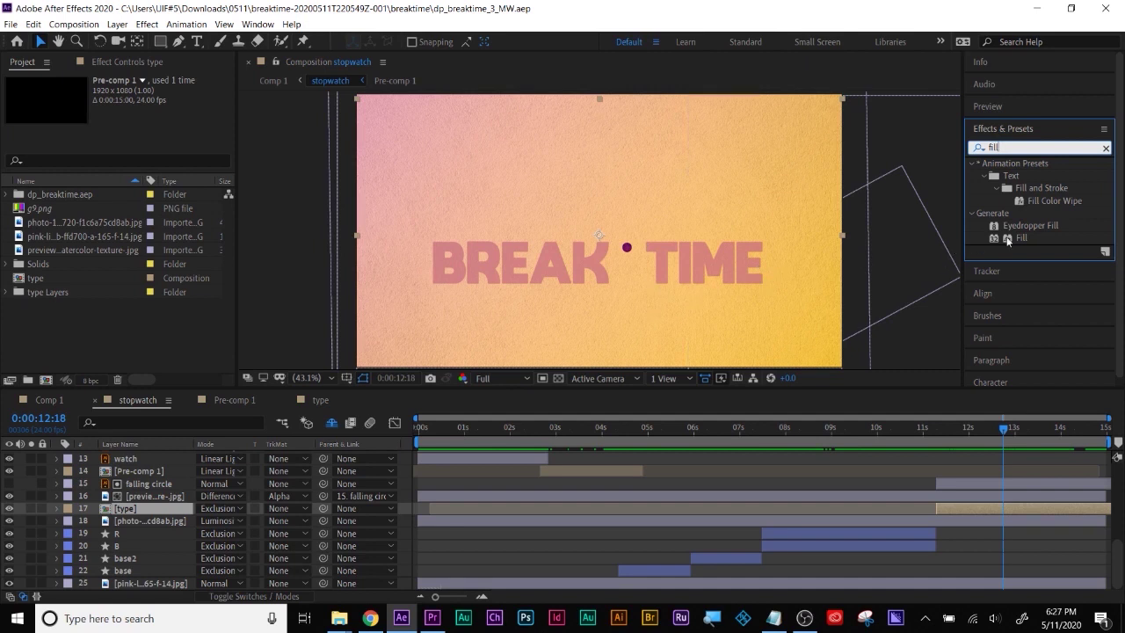
Try applying the Fill effect to Adjustment Layer 1, and undo it.
{"action": "scroll", "coordinate": [1079, 450], "scroll_direction": "up", "scroll_amount": 5}
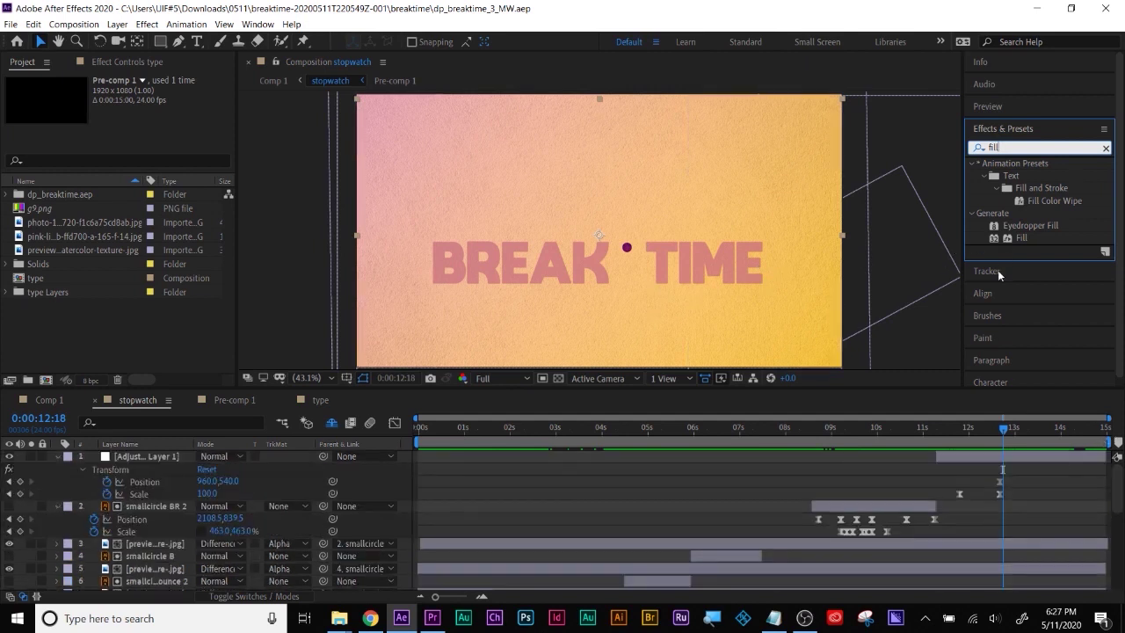
{"action": "left_click_drag", "start_coordinate": [1020, 239], "coordinate": [996, 455]}
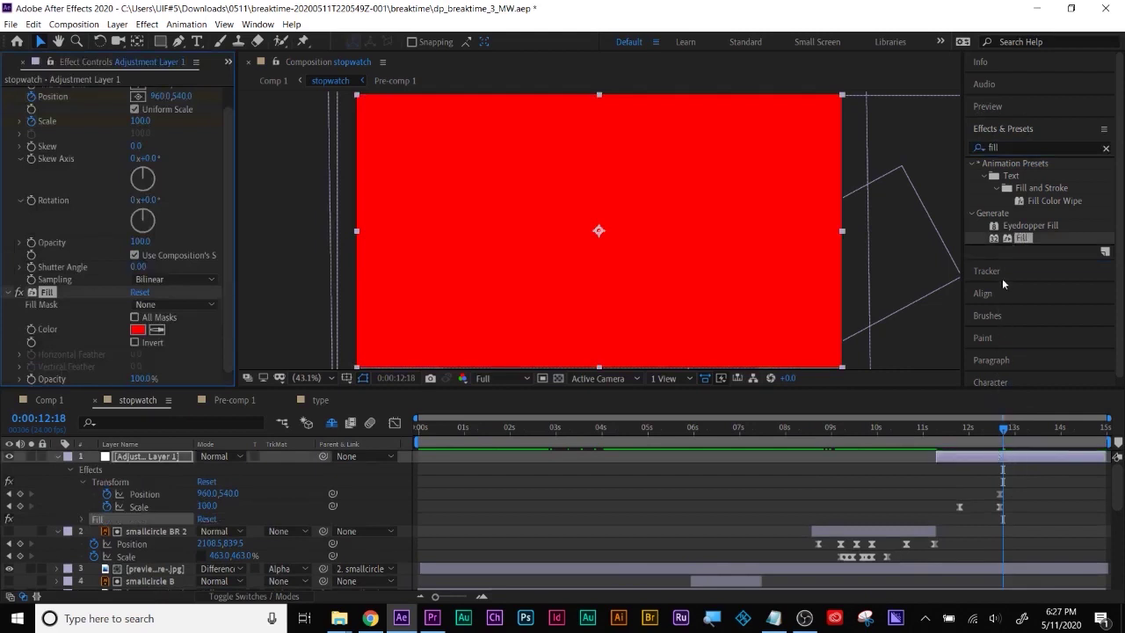
{"action": "key", "text": "ctrl+z"}
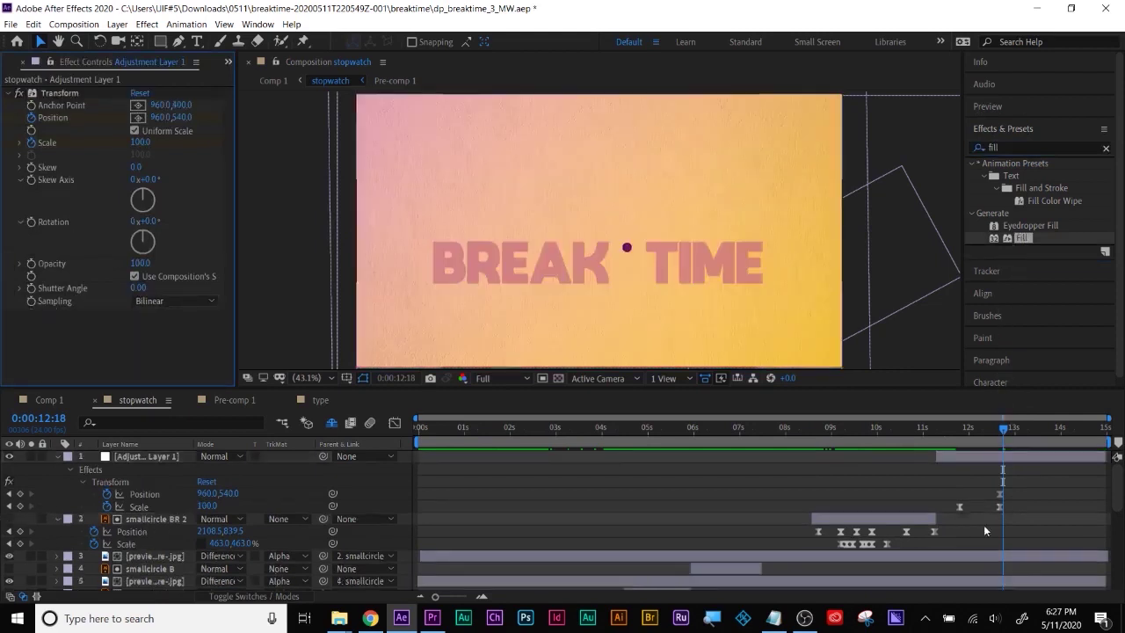
Try the Fill effect with a white color on the type layer, cancel the color change and undo the effect.
{"action": "scroll", "coordinate": [985, 528], "scroll_direction": "down", "scroll_amount": 5}
{"action": "scroll", "coordinate": [985, 530], "scroll_direction": "down", "scroll_amount": 3}
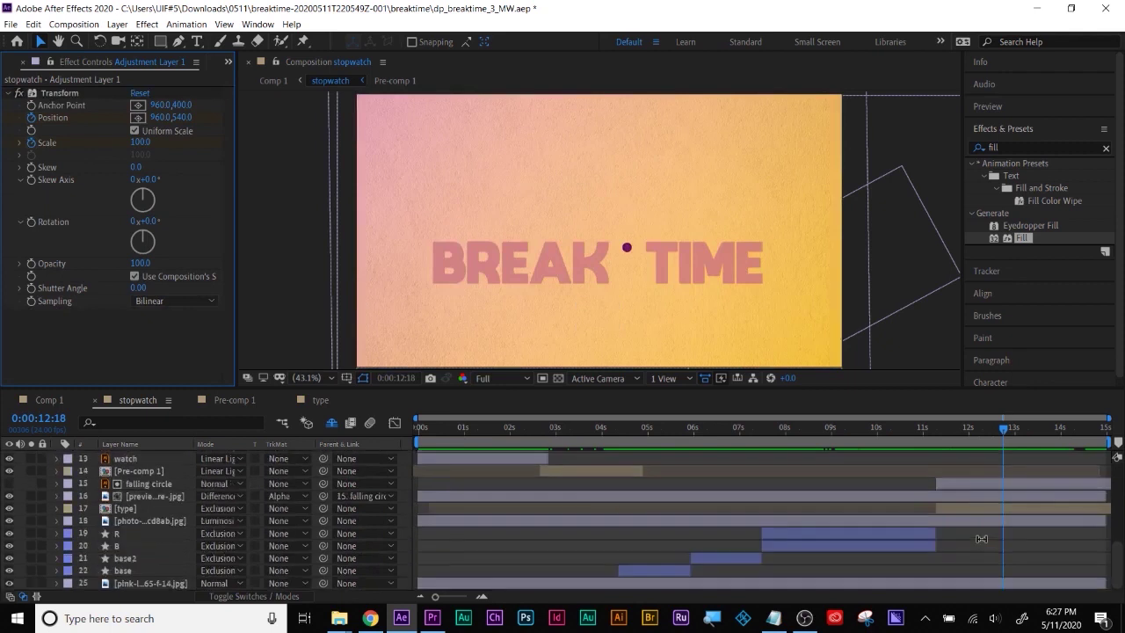
{"action": "left_click", "coordinate": [984, 511]}
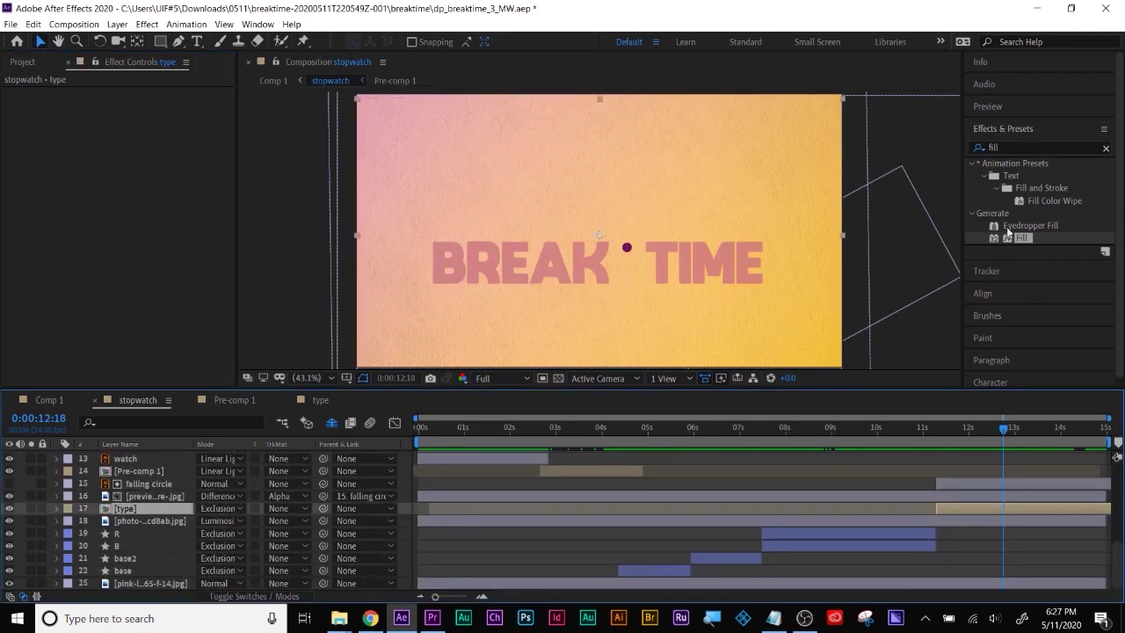
{"action": "left_click_drag", "start_coordinate": [1016, 241], "coordinate": [990, 511]}
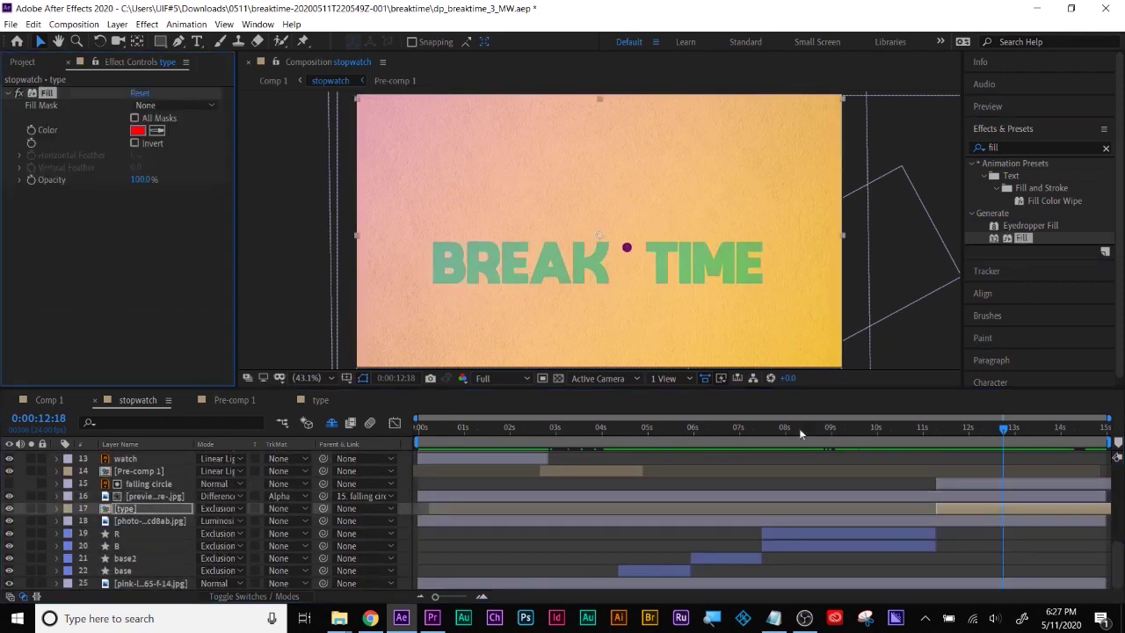
{"action": "left_click", "coordinate": [138, 130]}
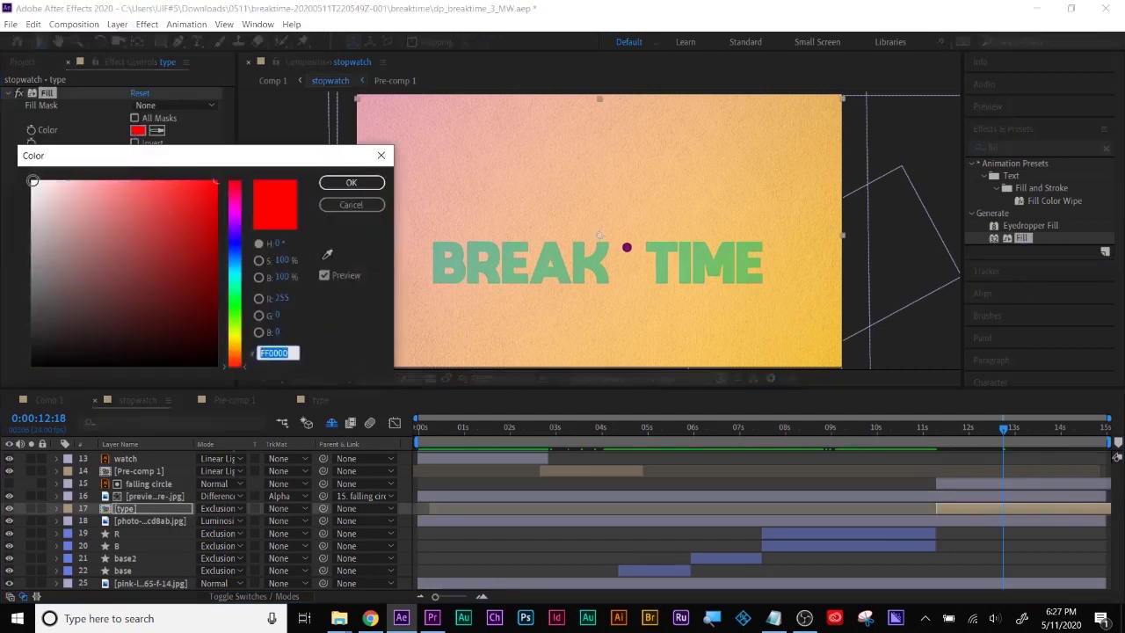
{"action": "left_click", "coordinate": [32, 180]}
{"action": "left_click", "coordinate": [332, 210]}
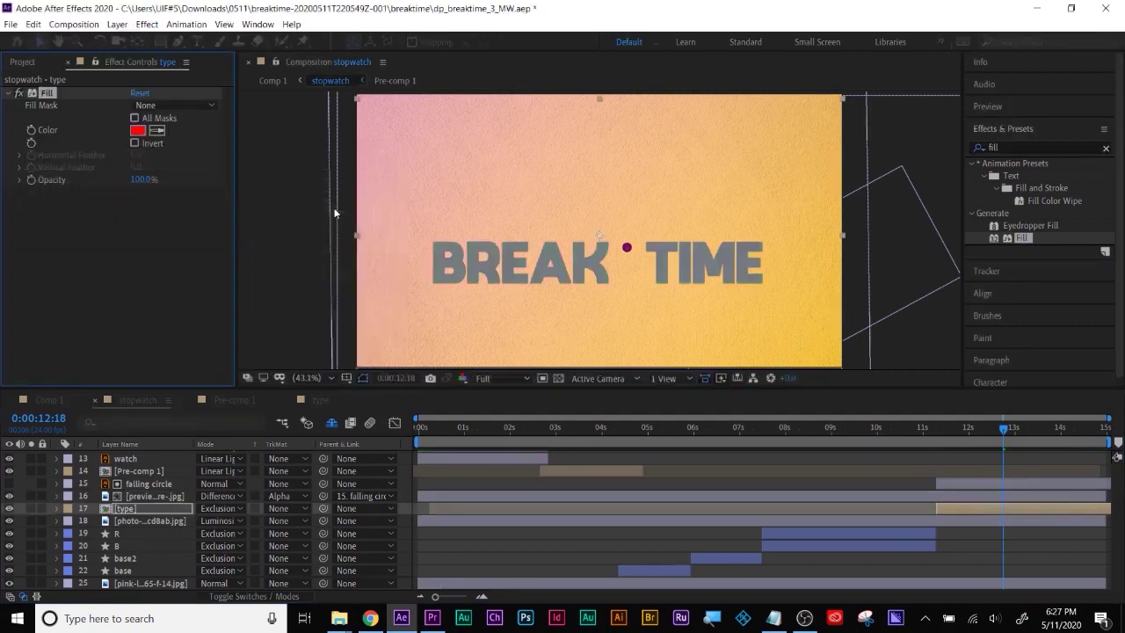
{"action": "key", "text": "ctrl+z"}
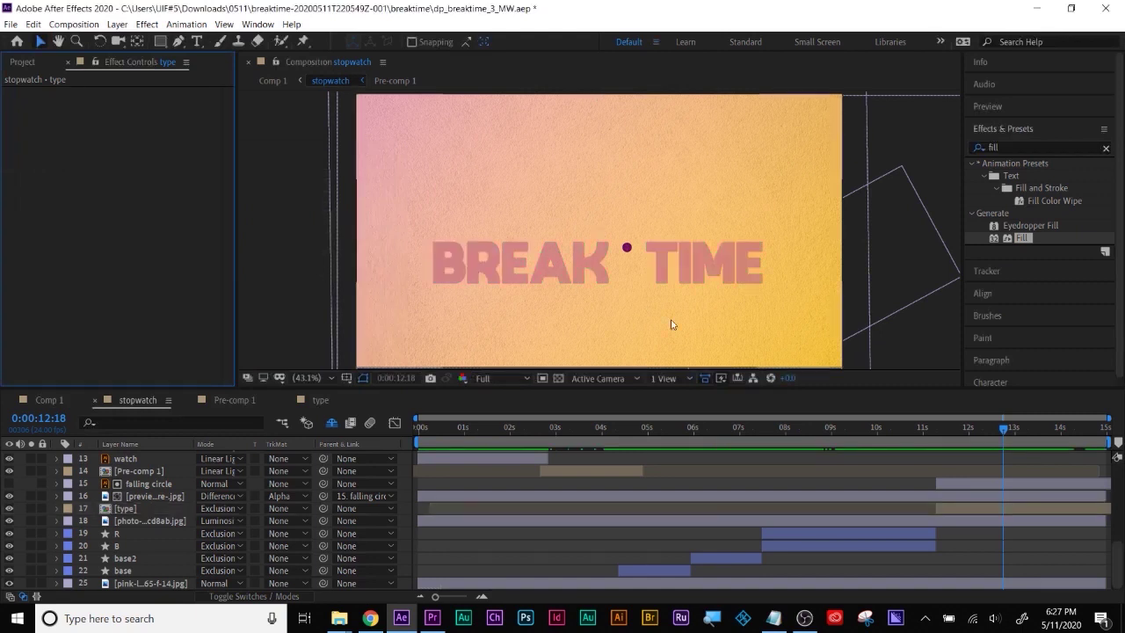
Apply the Fill effect to the type layer and set a hold keyframe for its Color at 0:00:12:18.
{"action": "left_click", "coordinate": [1031, 508]}
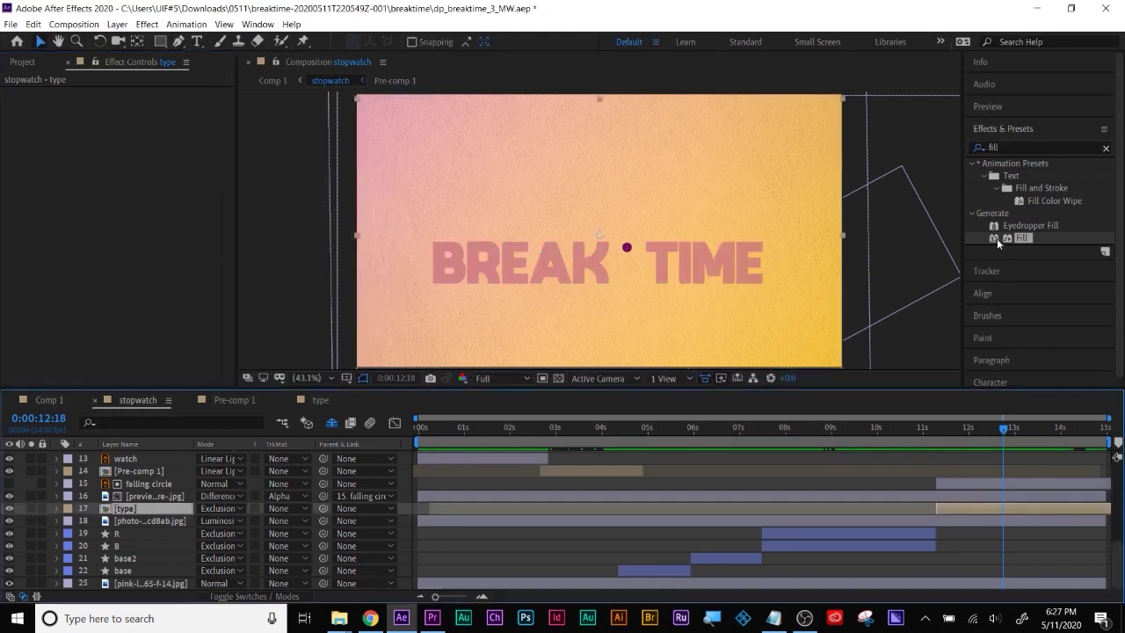
{"action": "left_click_drag", "start_coordinate": [997, 238], "coordinate": [1011, 506]}
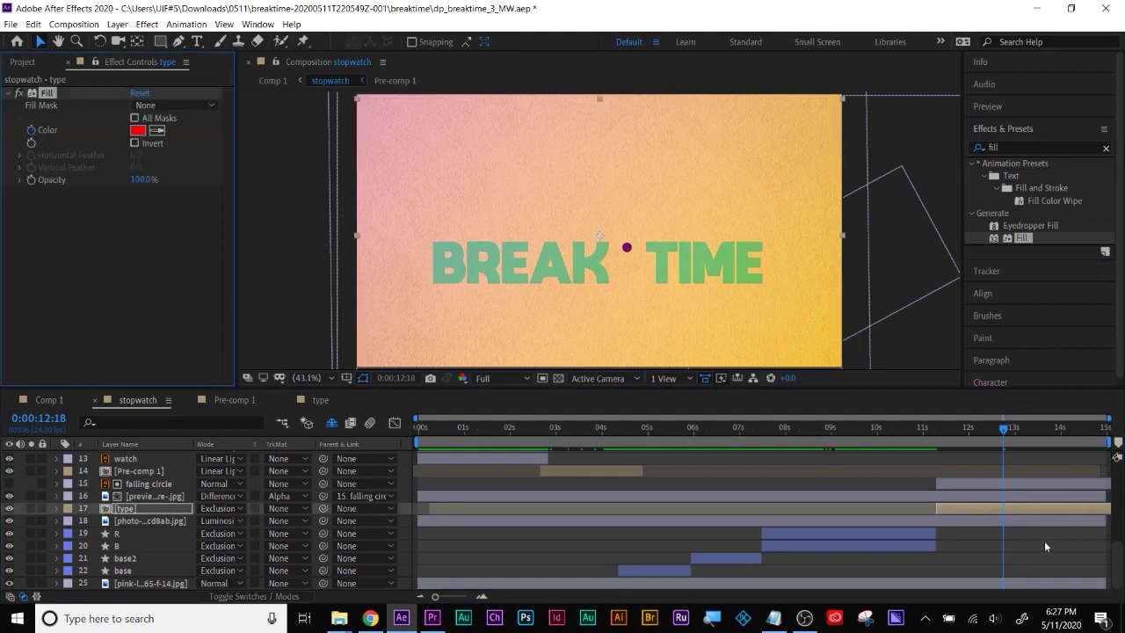
{"action": "key", "text": "u"}
{"action": "right_click", "coordinate": [1003, 533]}
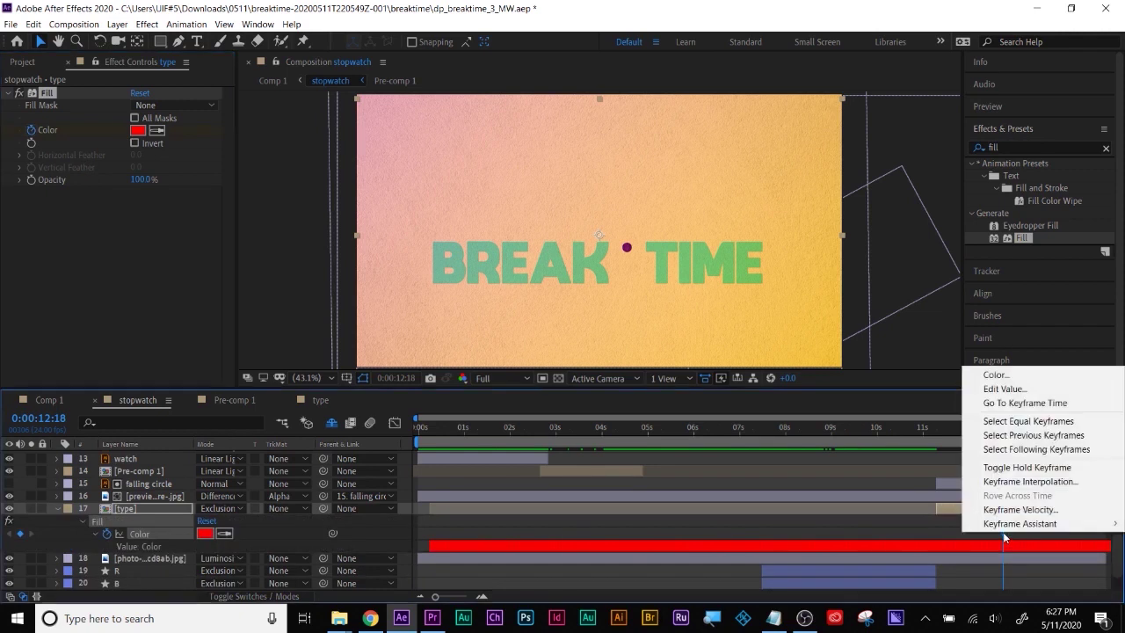
{"action": "left_click", "coordinate": [1025, 468]}
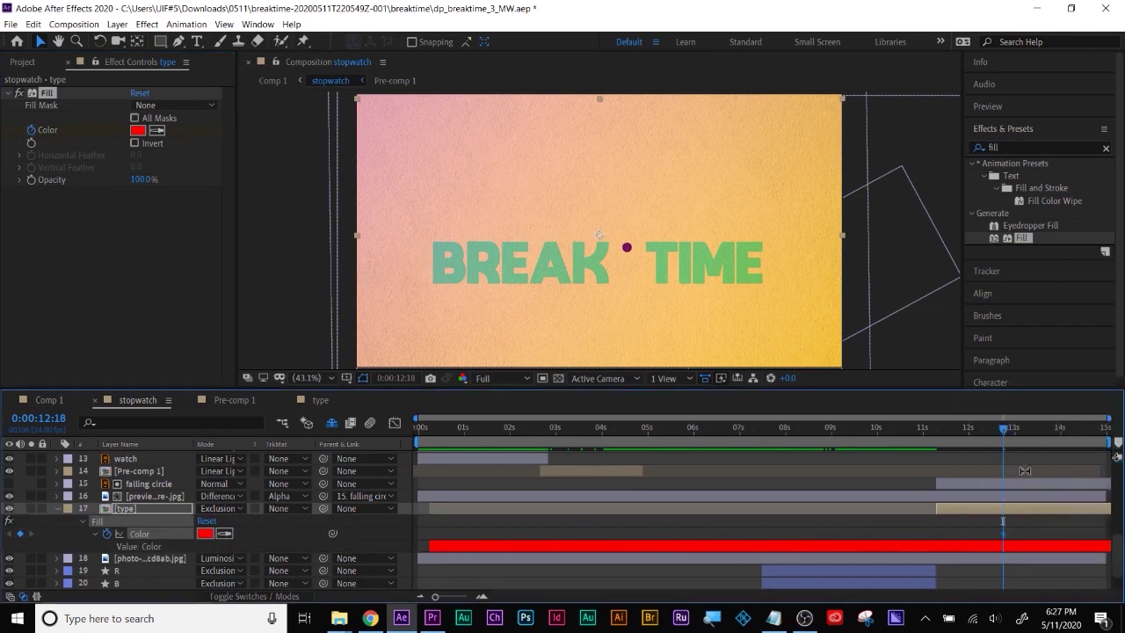
Add a blue 0044FF Color keyframe to the type layer's Fill effect at 0:00:12:23.
{"action": "left_click_drag", "start_coordinate": [1009, 436], "coordinate": [1013, 430]}
{"action": "left_click", "coordinate": [136, 130]}
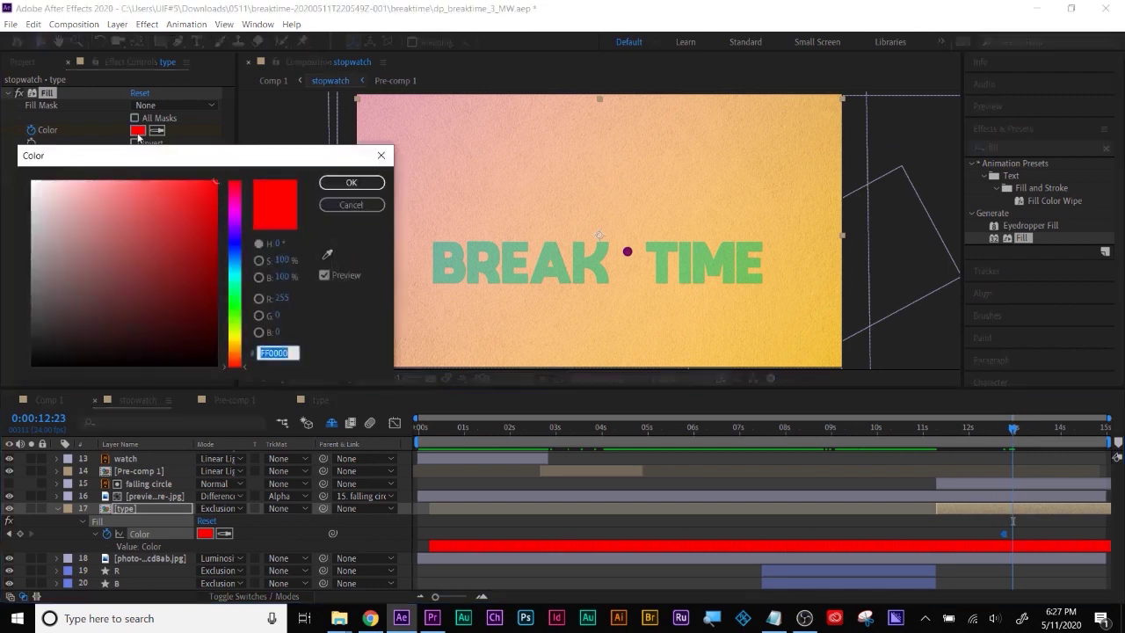
{"action": "left_click", "coordinate": [235, 258]}
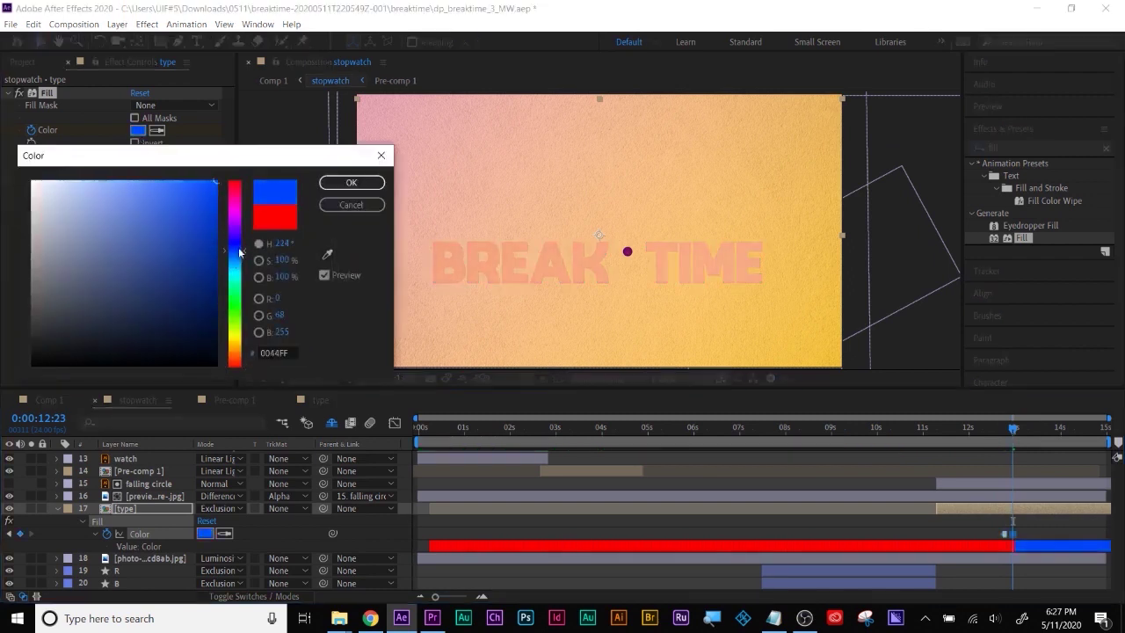
{"action": "left_click", "coordinate": [352, 182]}
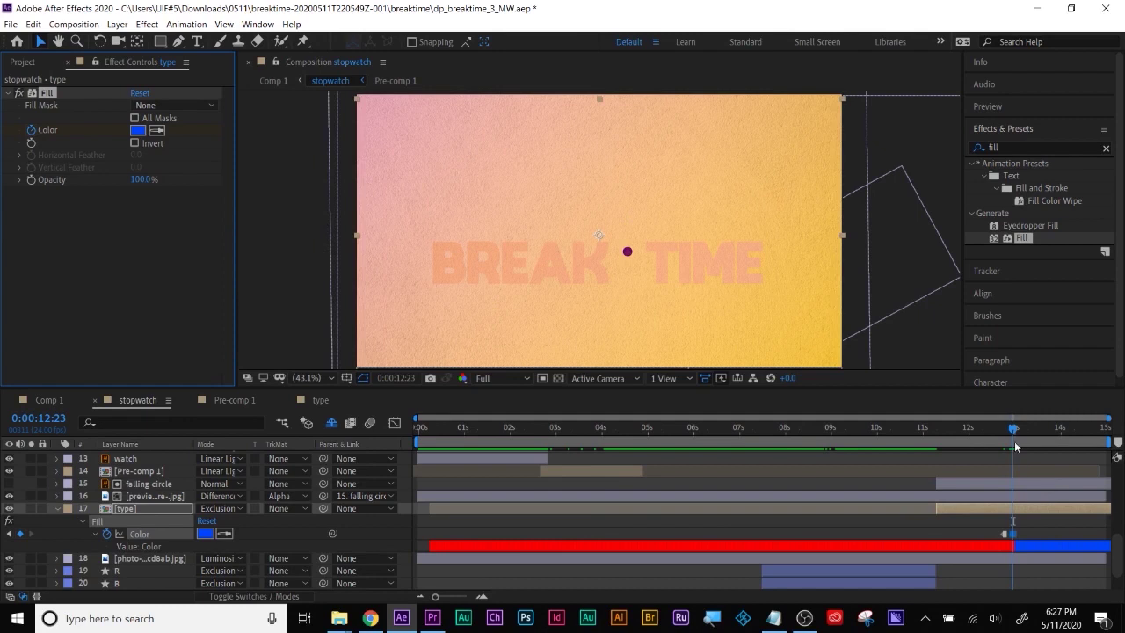
Add a light grey E8E8E8 Color keyframe to the type layer's Fill effect at 0:00:13:04.
{"action": "left_click_drag", "start_coordinate": [1015, 428], "coordinate": [1021, 429]}
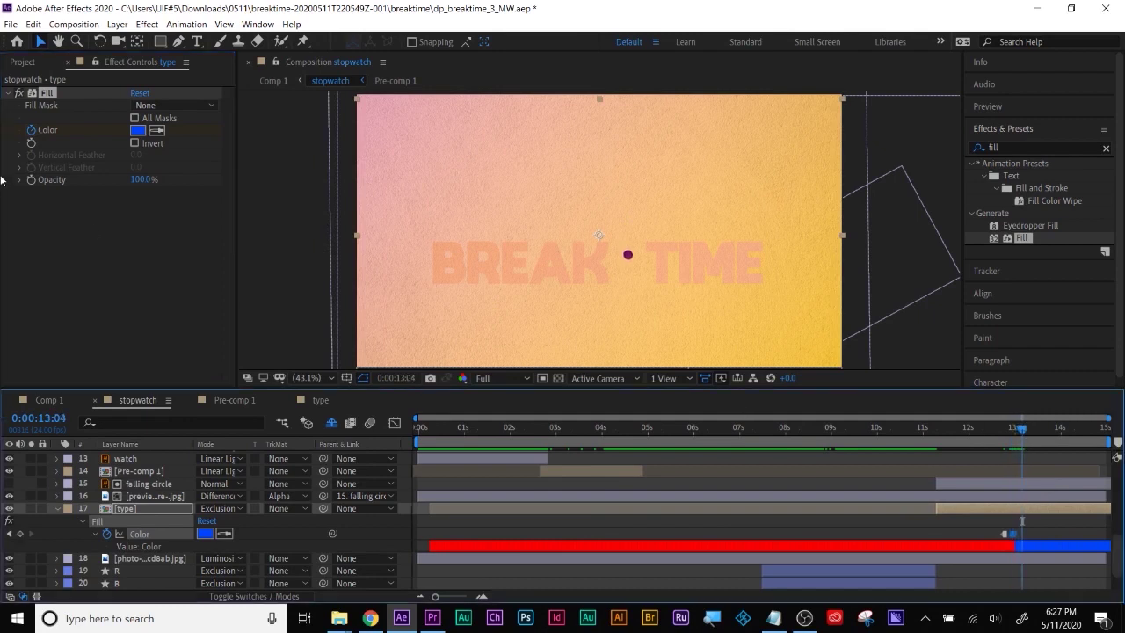
{"action": "left_click", "coordinate": [137, 130]}
{"action": "mouse_move", "coordinate": [188, 216]}
{"action": "left_mouse_down"}
{"action": "mouse_move", "coordinate": [183, 362]}
{"action": "mouse_move", "coordinate": [113, 254]}
{"action": "mouse_move", "coordinate": [73, 216]}
{"action": "mouse_move", "coordinate": [18, 199]}
{"action": "left_mouse_up"}
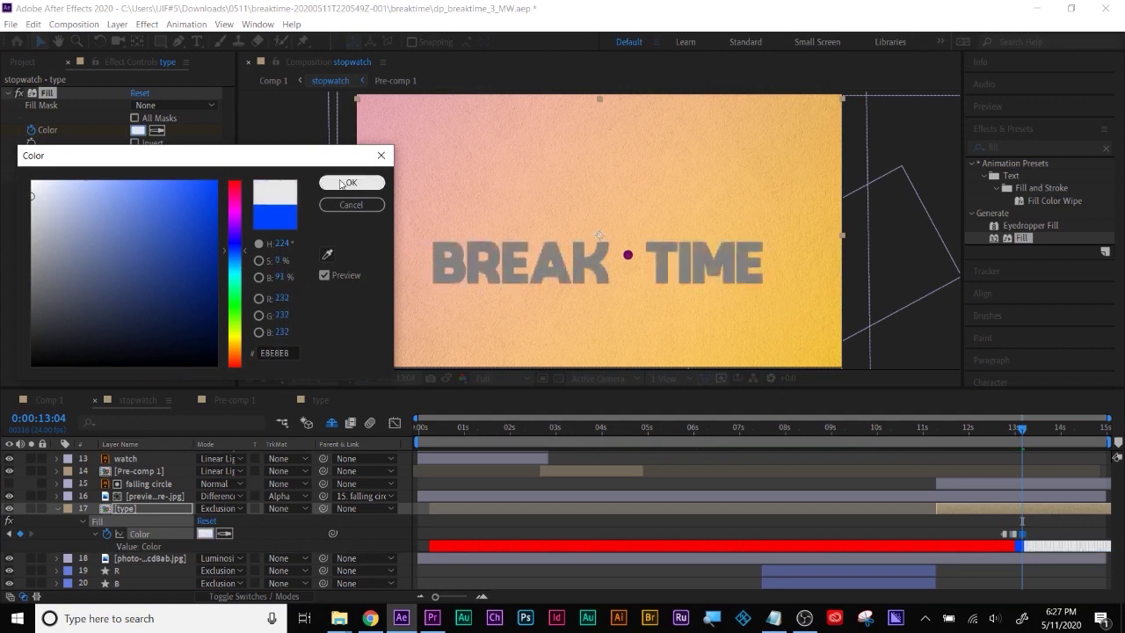
{"action": "left_click", "coordinate": [352, 182]}
Add a bright pink Color keyframe to the type layer's Fill effect at 0:00:13:09.
{"action": "left_click", "coordinate": [1031, 428]}
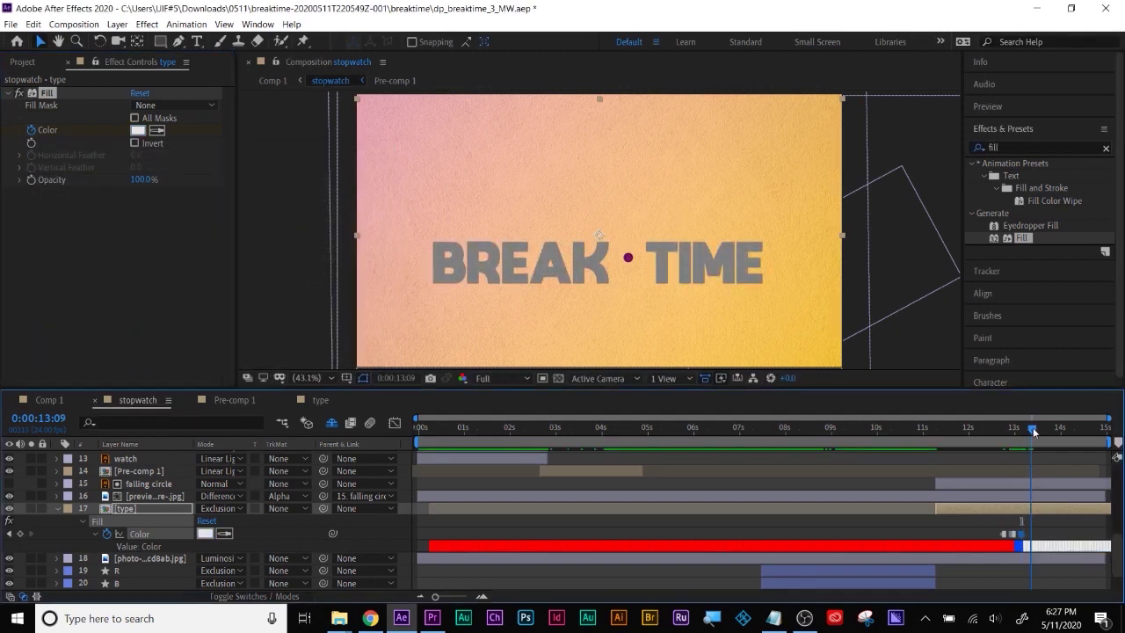
{"action": "left_click", "coordinate": [137, 130]}
{"action": "left_click_drag", "start_coordinate": [235, 219], "coordinate": [235, 201]}
{"action": "left_click", "coordinate": [351, 182]}
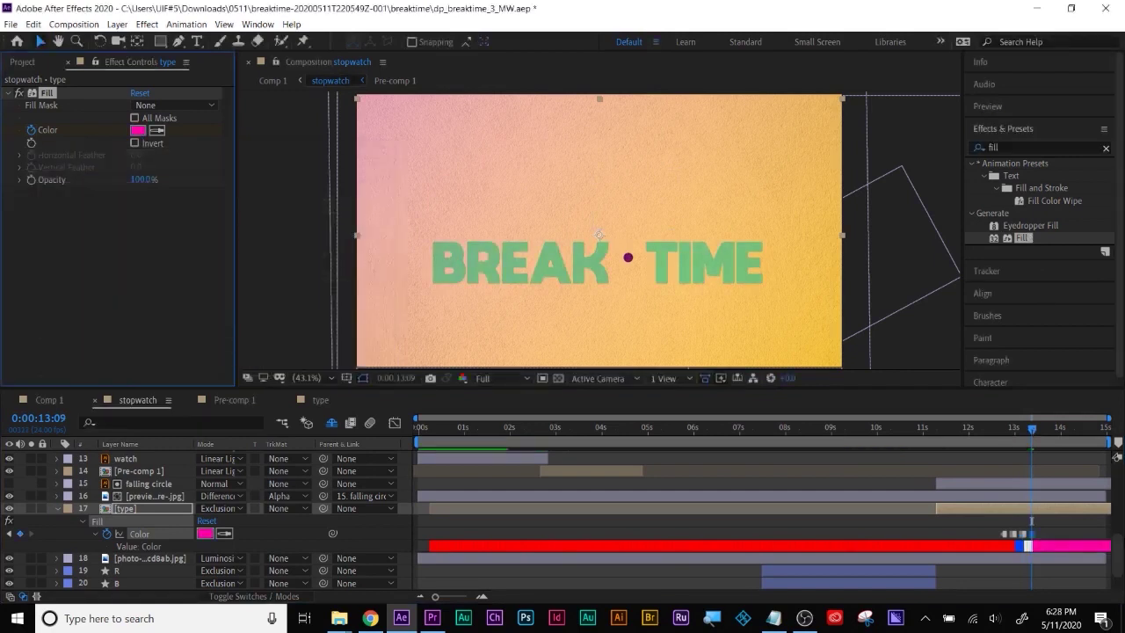
Delete the Fill effect from the type layer.
{"action": "left_click_drag", "start_coordinate": [1019, 428], "coordinate": [1041, 430]}
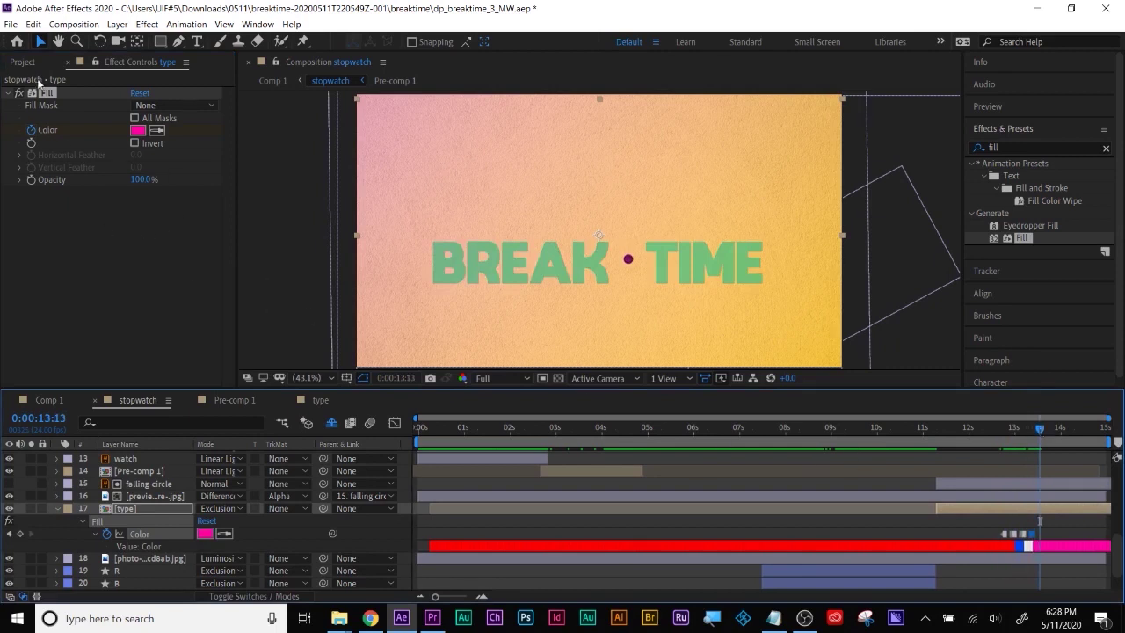
{"action": "left_click", "coordinate": [47, 92]}
{"action": "key", "text": "Delete"}
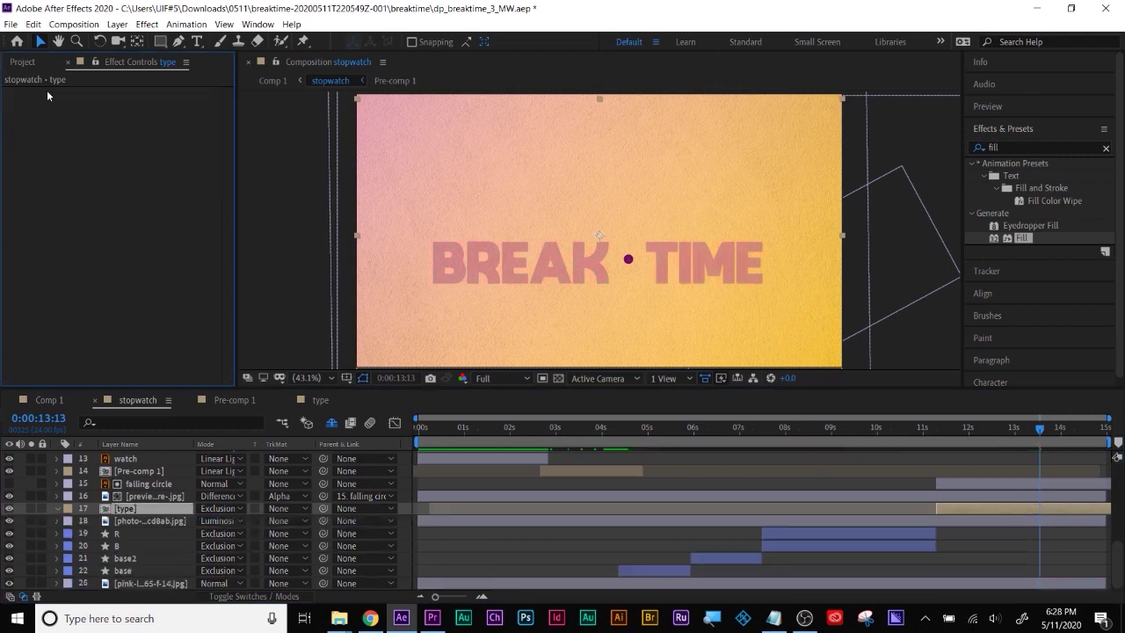
Import the paper texture 780f5778baabc3cb56a9591be561bbfa.jpg and place it directly below the type layer in the stopwatch composition.
{"action": "left_click_drag", "start_coordinate": [962, 428], "coordinate": [1009, 429]}
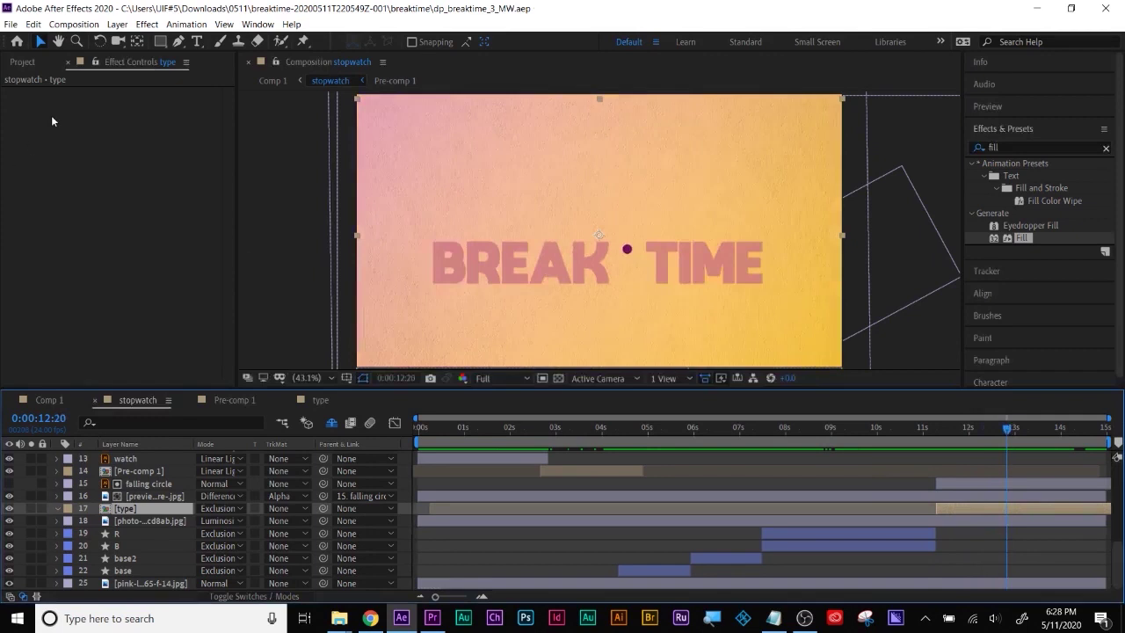
{"action": "left_click", "coordinate": [22, 63]}
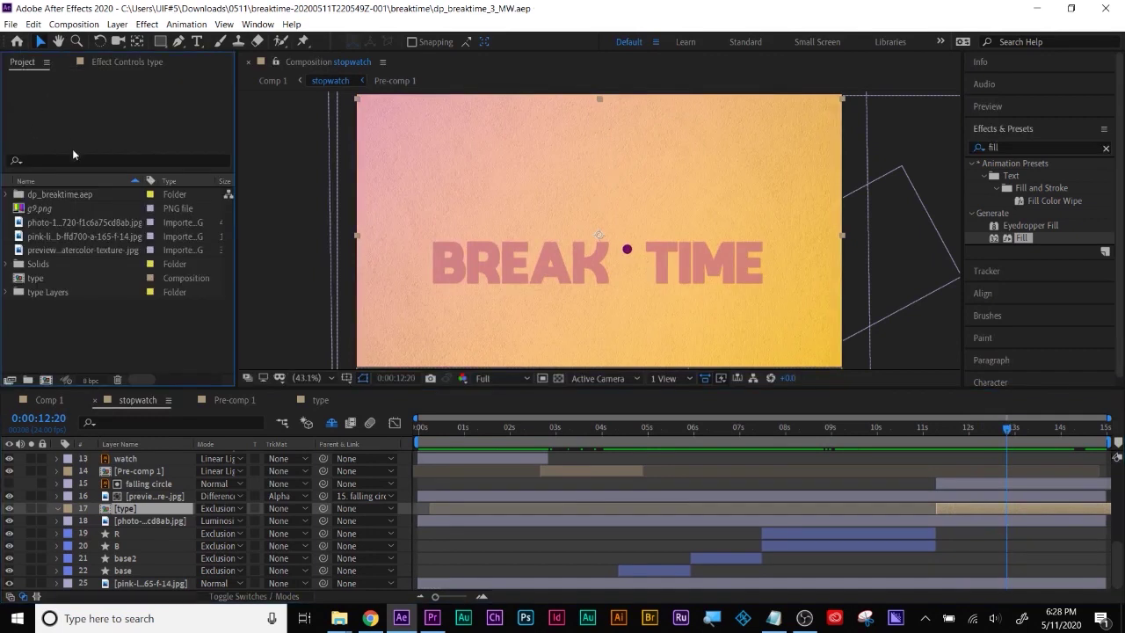
{"action": "double_click", "coordinate": [62, 335]}
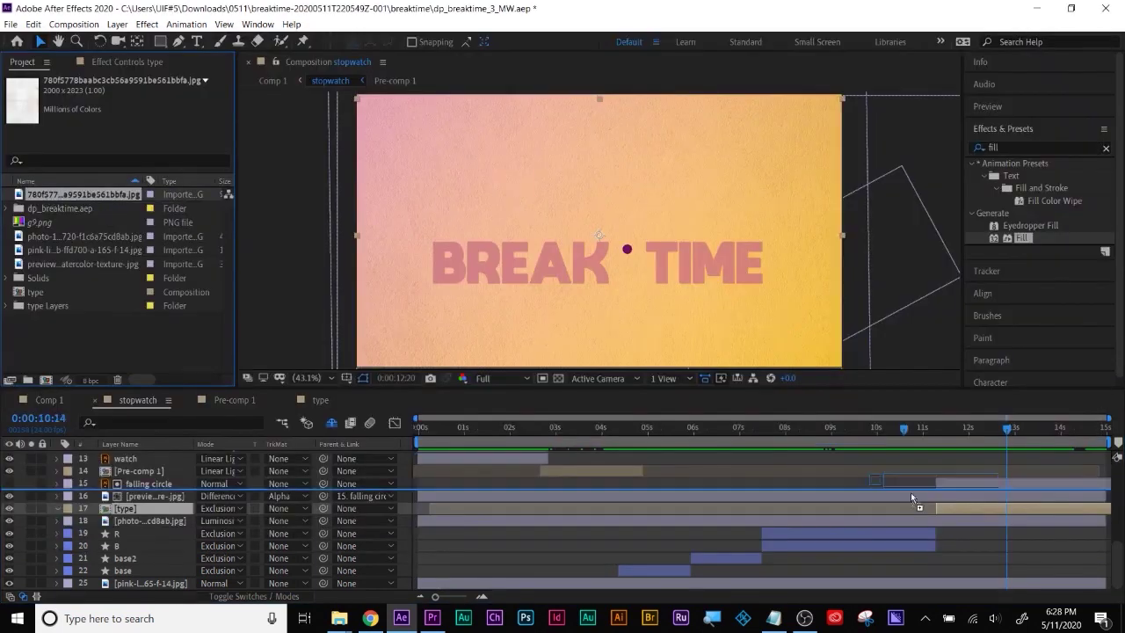
{"action": "left_click_drag", "start_coordinate": [810, 466], "coordinate": [940, 521]}
Trim the paper texture layer to start at 0:00:12:13 and end at 0:00:12:16.
{"action": "left_click", "coordinate": [994, 431]}
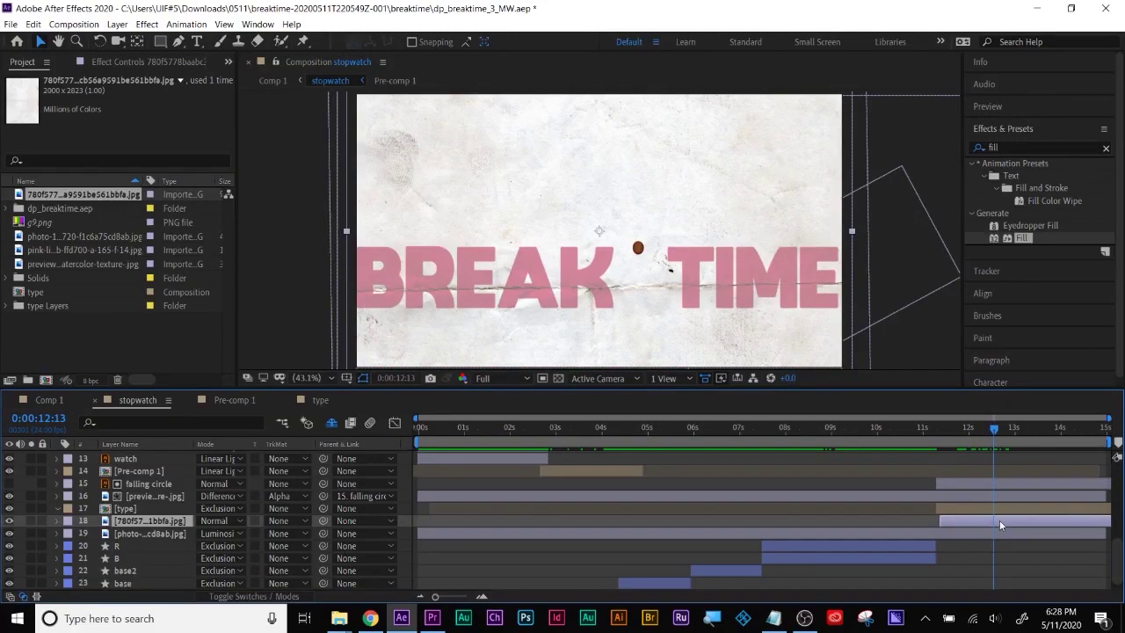
{"action": "key", "text": "alt+bracketleft"}
{"action": "left_click_drag", "start_coordinate": [997, 430], "coordinate": [1001, 431]}
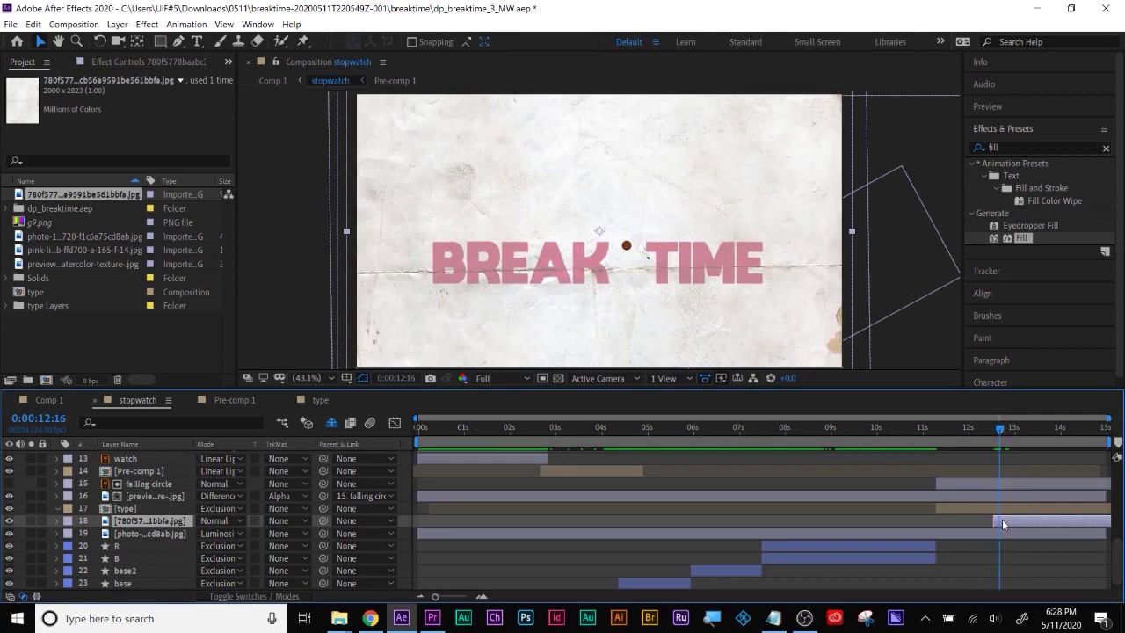
{"action": "key", "text": "alt+bracketright"}
{"action": "left_click_drag", "start_coordinate": [1001, 431], "coordinate": [997, 430]}
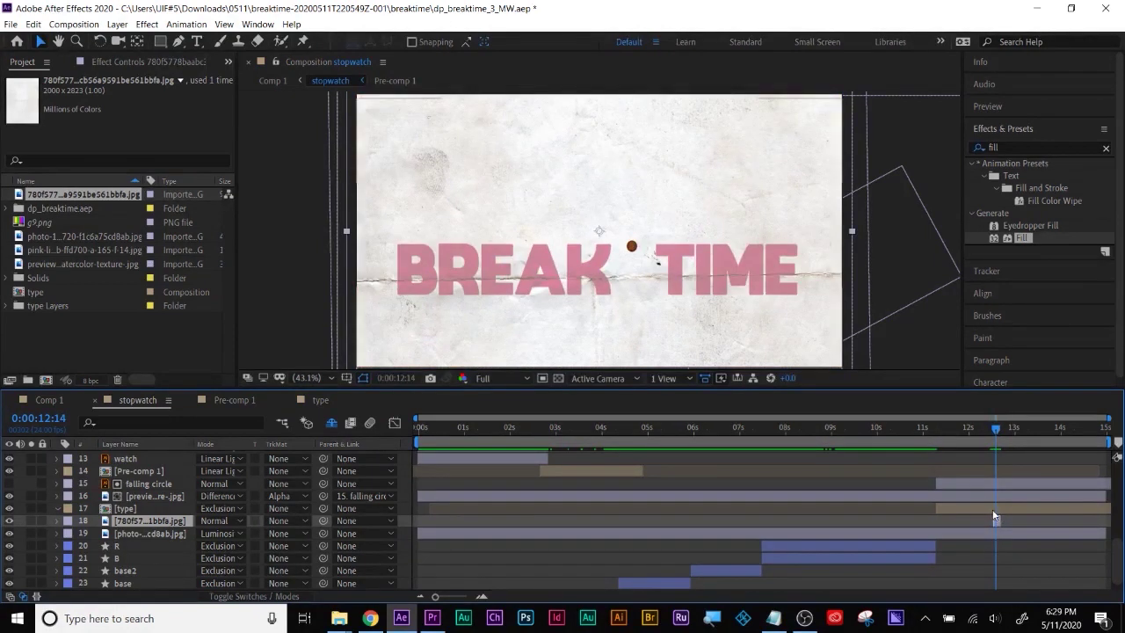
Set the paper texture layer's track matte to Alpha Matte "[type]" and check the textured lettering.
{"action": "left_click", "coordinate": [996, 508]}
{"action": "left_click", "coordinate": [993, 520]}
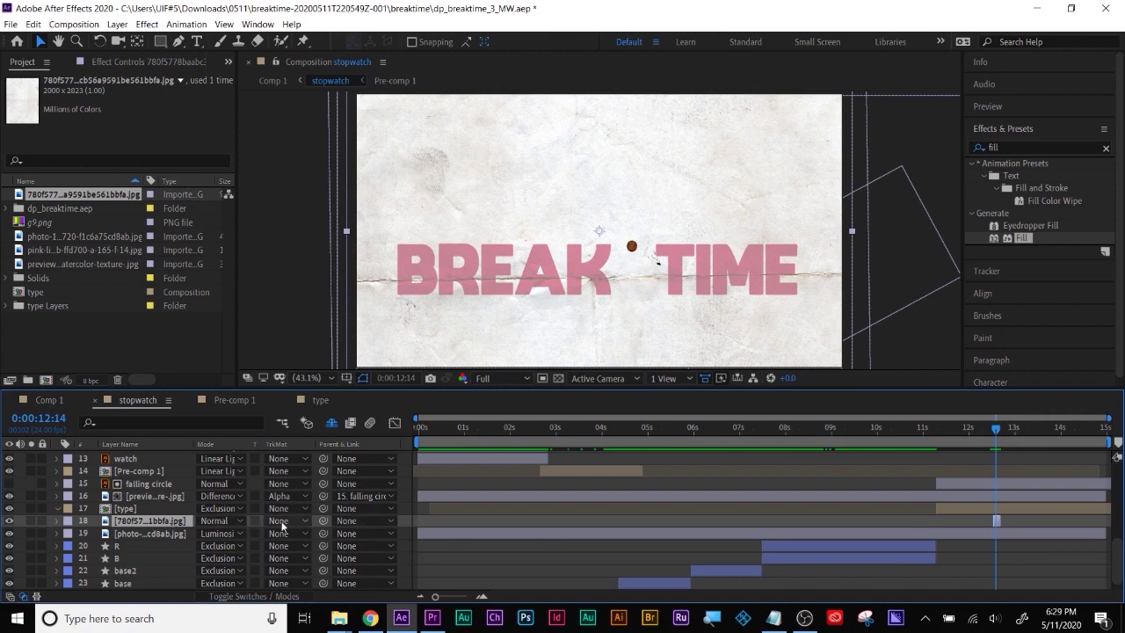
{"action": "left_click", "coordinate": [283, 522]}
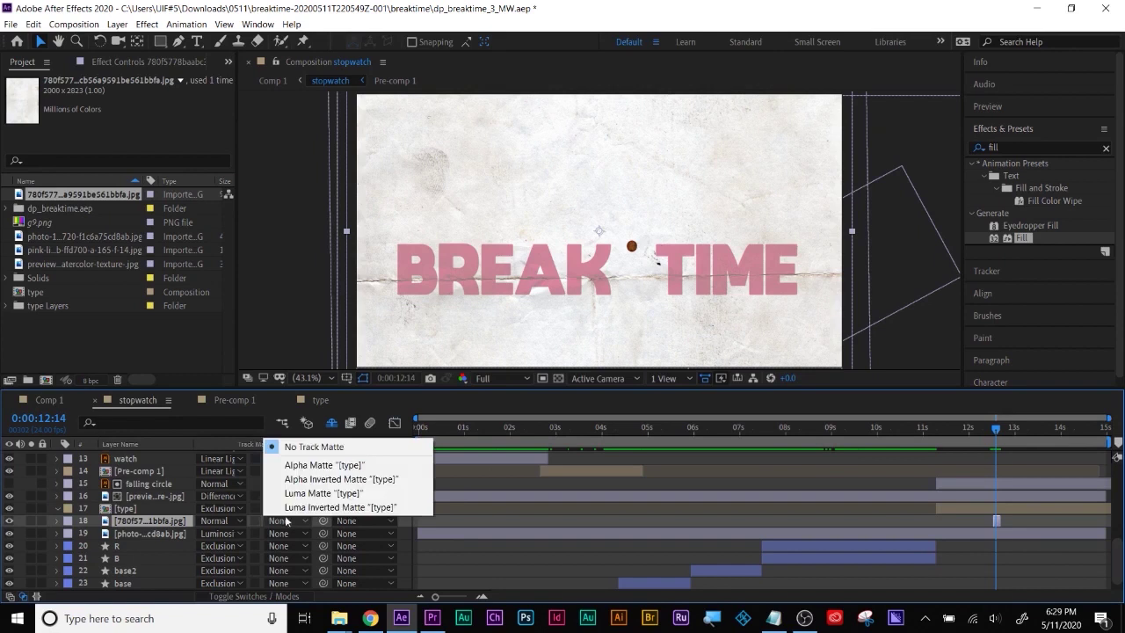
{"action": "left_click", "coordinate": [306, 464]}
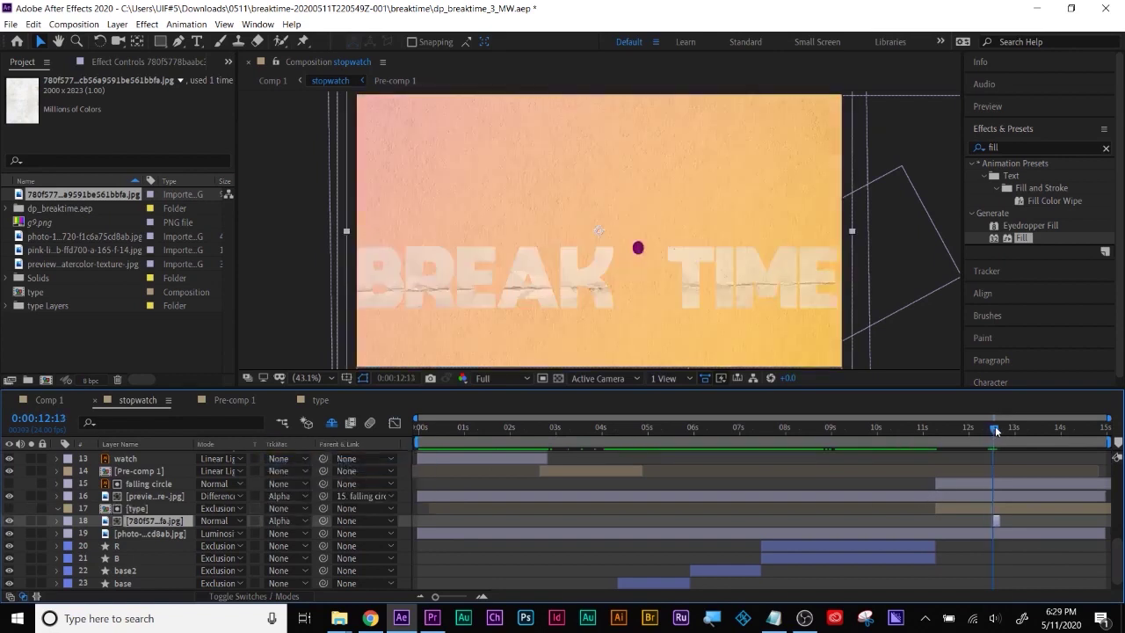
{"action": "left_click", "coordinate": [578, 284]}
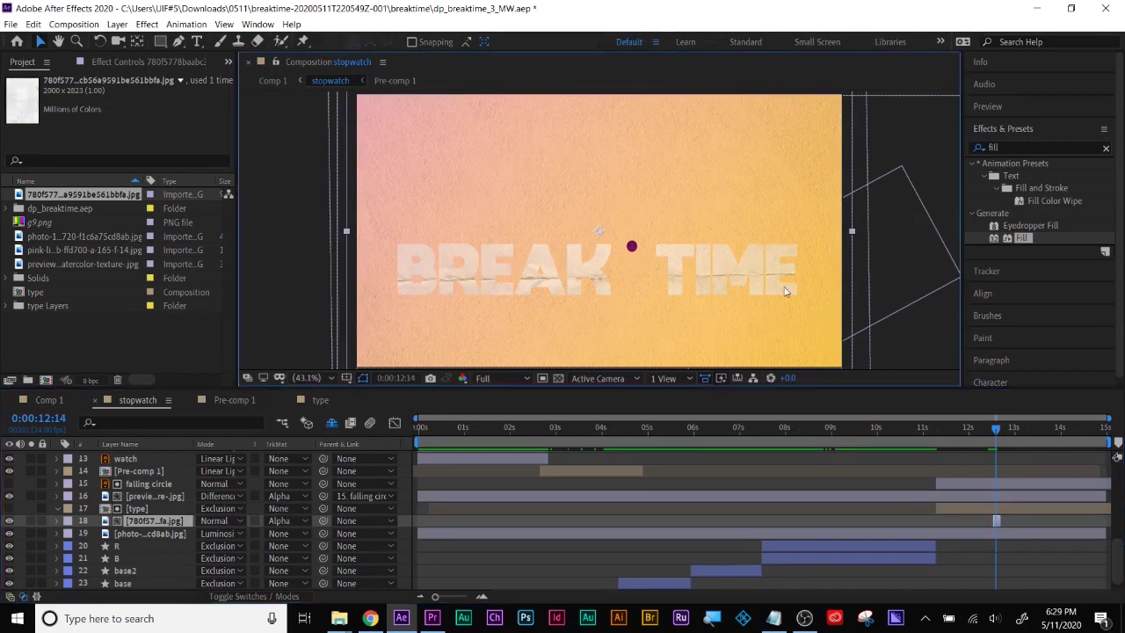
Split the type layer at 0:00:12:17.
{"action": "left_click", "coordinate": [1003, 437]}
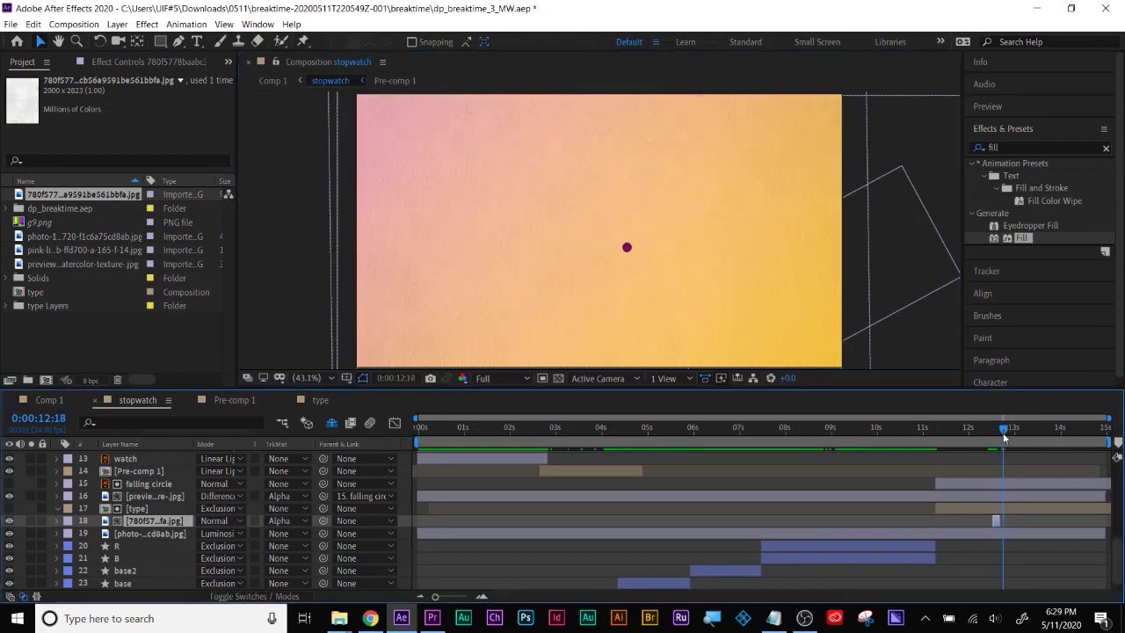
{"action": "left_click_drag", "start_coordinate": [1003, 437], "coordinate": [1002, 437]}
{"action": "left_click", "coordinate": [999, 509]}
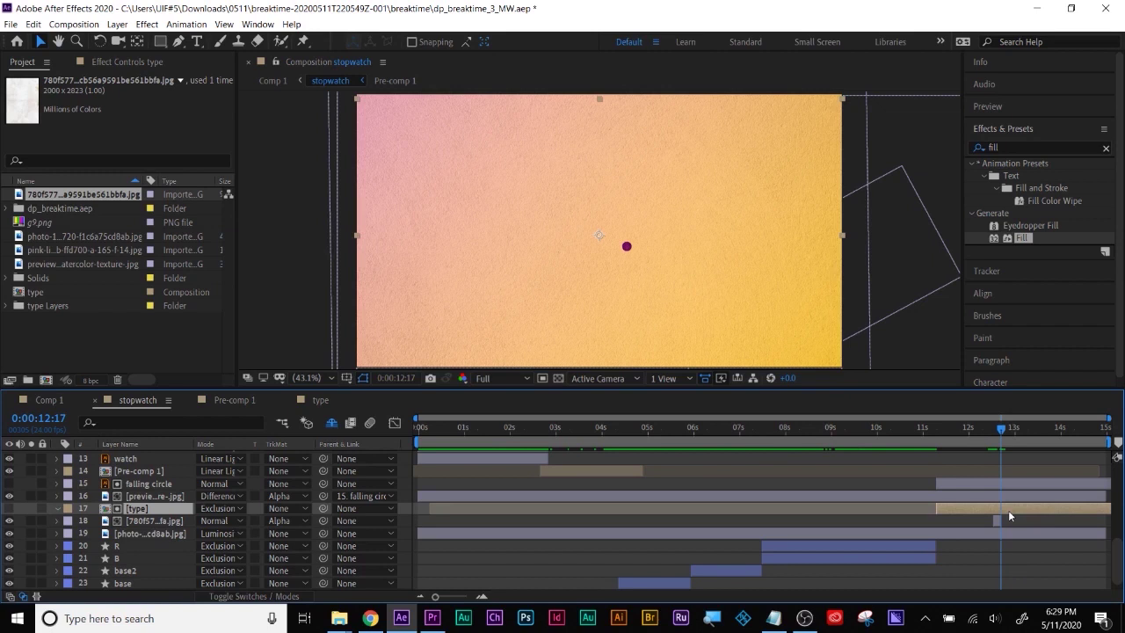
{"action": "key", "text": "ctrl+shift+d"}
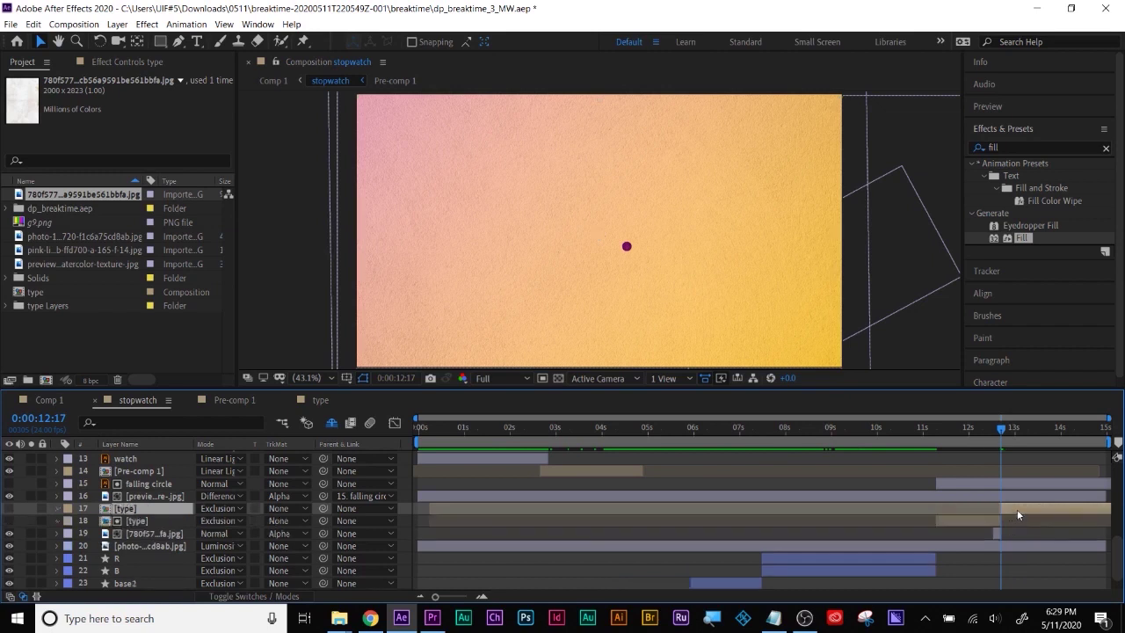
{"action": "left_click_drag", "start_coordinate": [1018, 515], "coordinate": [1018, 514]}
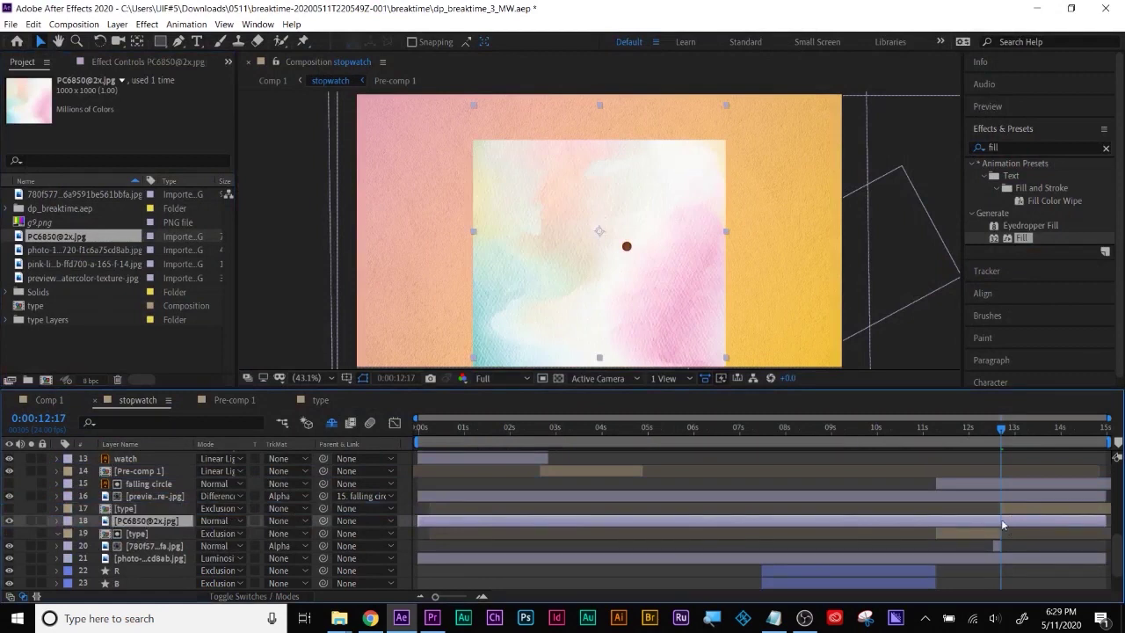
{"action": "key", "text": "s"}
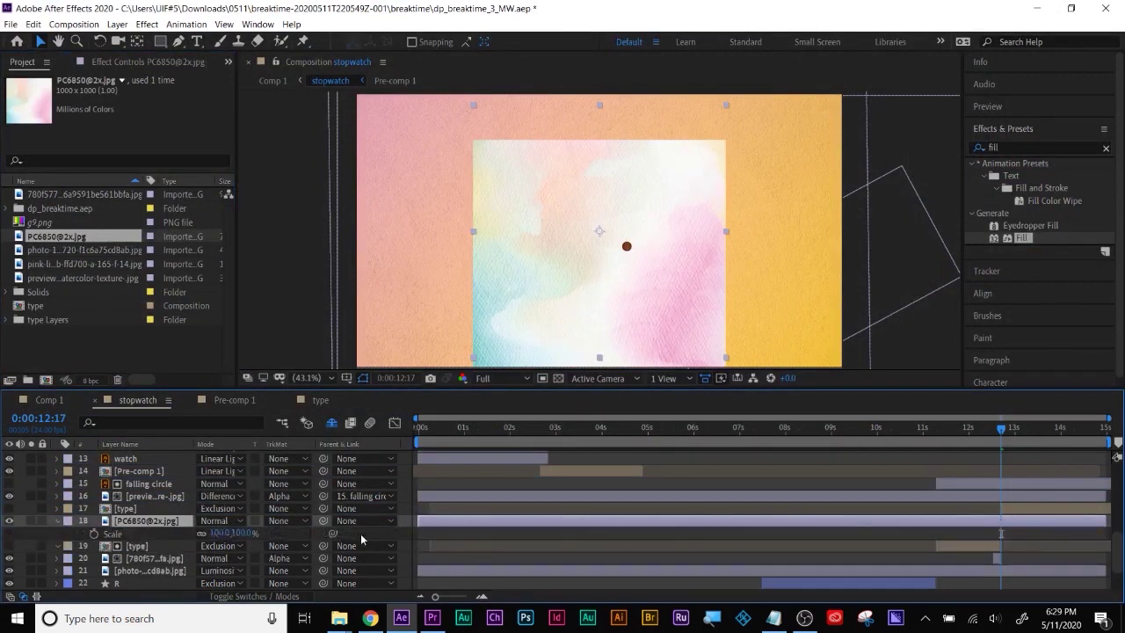
{"action": "left_click_drag", "start_coordinate": [224, 533], "coordinate": [1026, 510]}
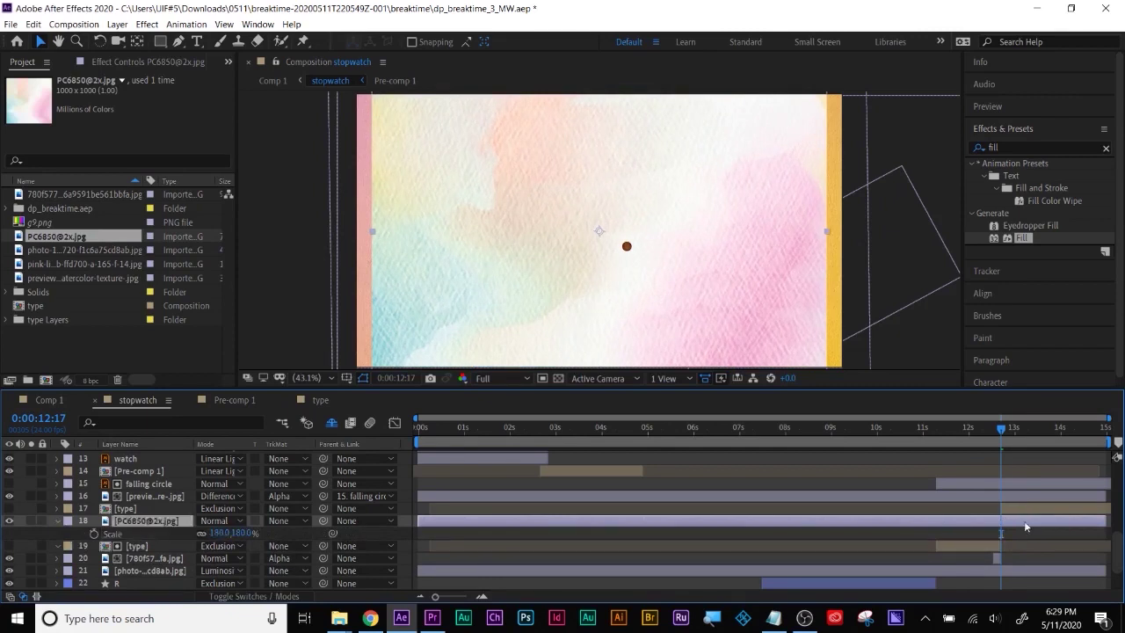
{"action": "key", "text": "alt+bracketleft"}
{"action": "left_click_drag", "start_coordinate": [1004, 429], "coordinate": [1011, 429]}
{"action": "key", "text": "alt+bracketright"}
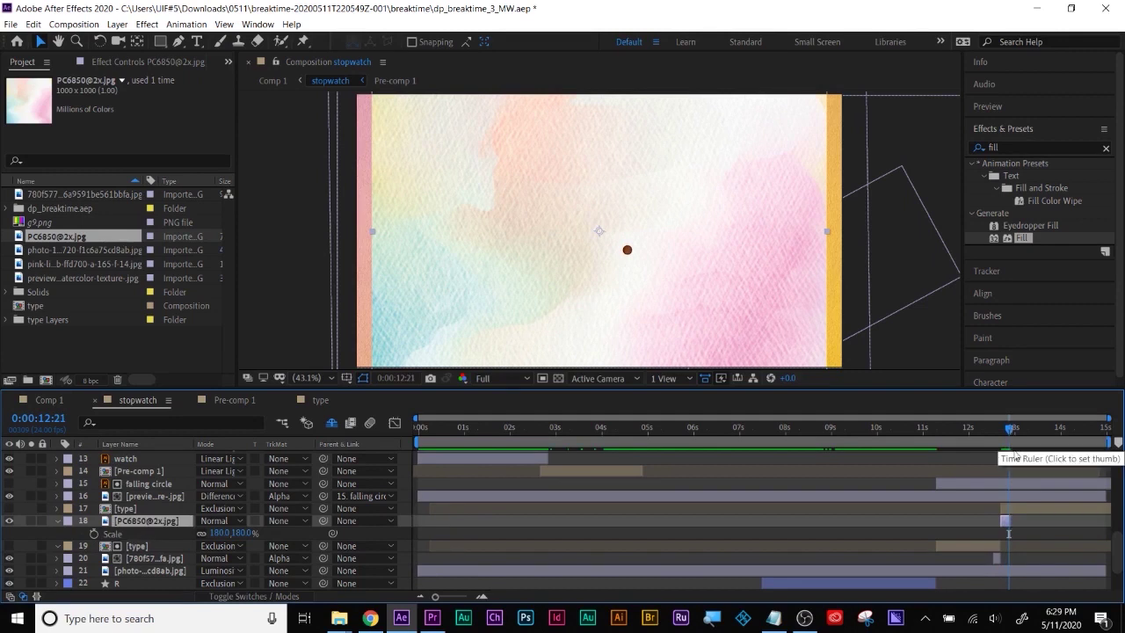
{"action": "left_click", "coordinate": [1020, 509]}
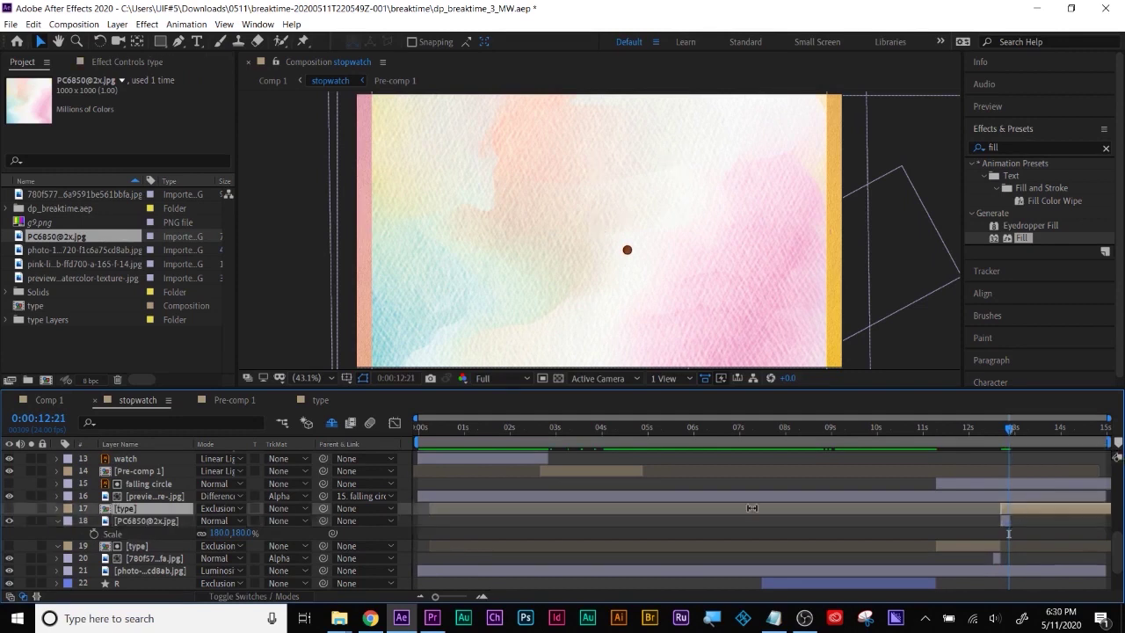
{"action": "left_click", "coordinate": [165, 522]}
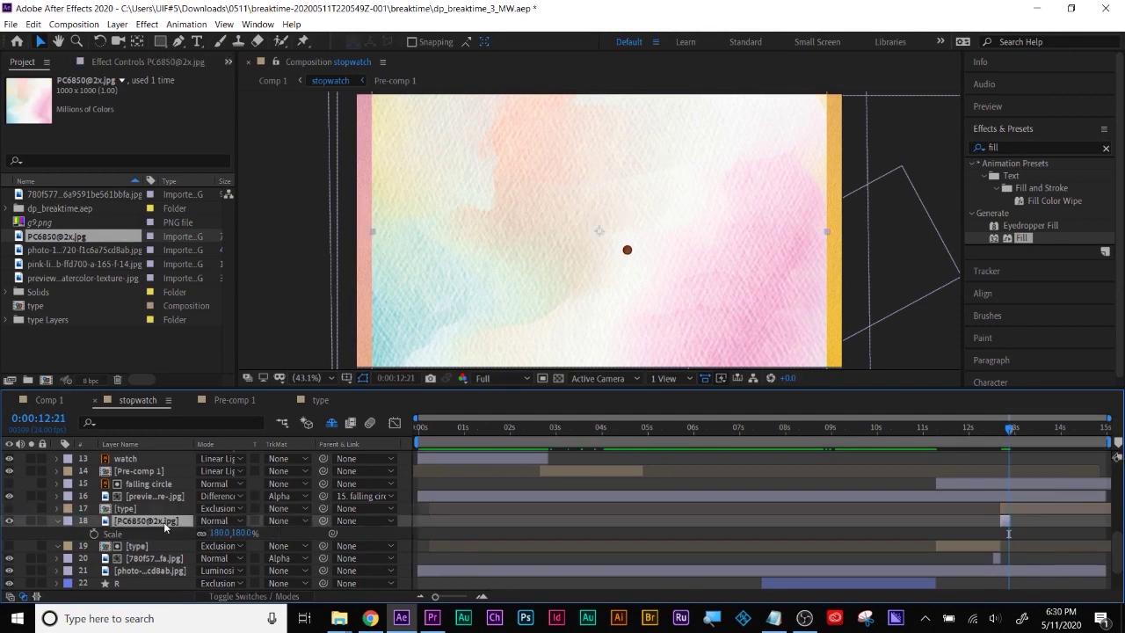
{"action": "left_click", "coordinate": [279, 520]}
{"action": "left_click", "coordinate": [317, 462]}
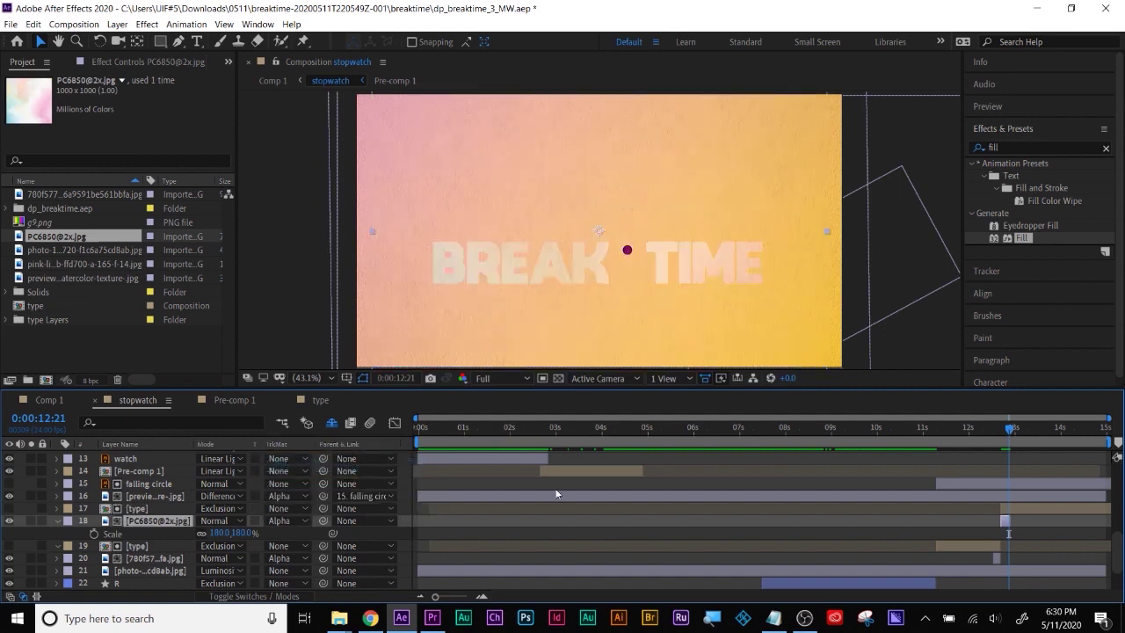
{"action": "mouse_move", "coordinate": [1013, 439]}
{"action": "left_mouse_down"}
{"action": "mouse_move", "coordinate": [988, 437]}
{"action": "mouse_move", "coordinate": [1015, 440]}
{"action": "left_mouse_up"}
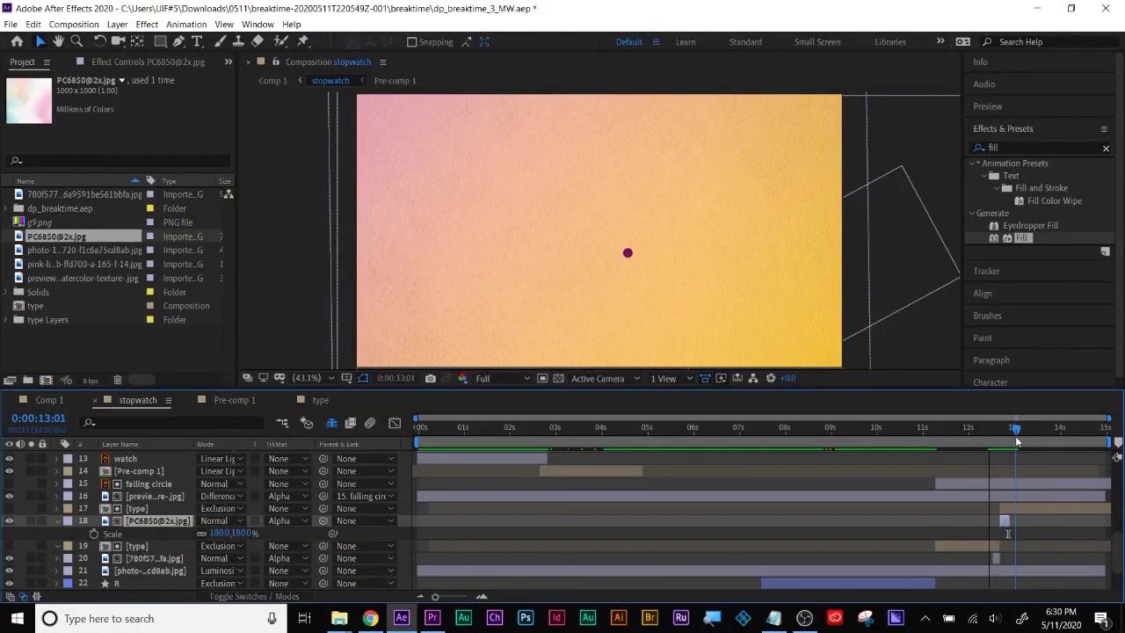
Split the upper type layer at 0:00:12:21, leaving its new segment without a track matte.
{"action": "left_click", "coordinate": [1025, 511]}
{"action": "left_click_drag", "start_coordinate": [1018, 434], "coordinate": [1010, 437]}
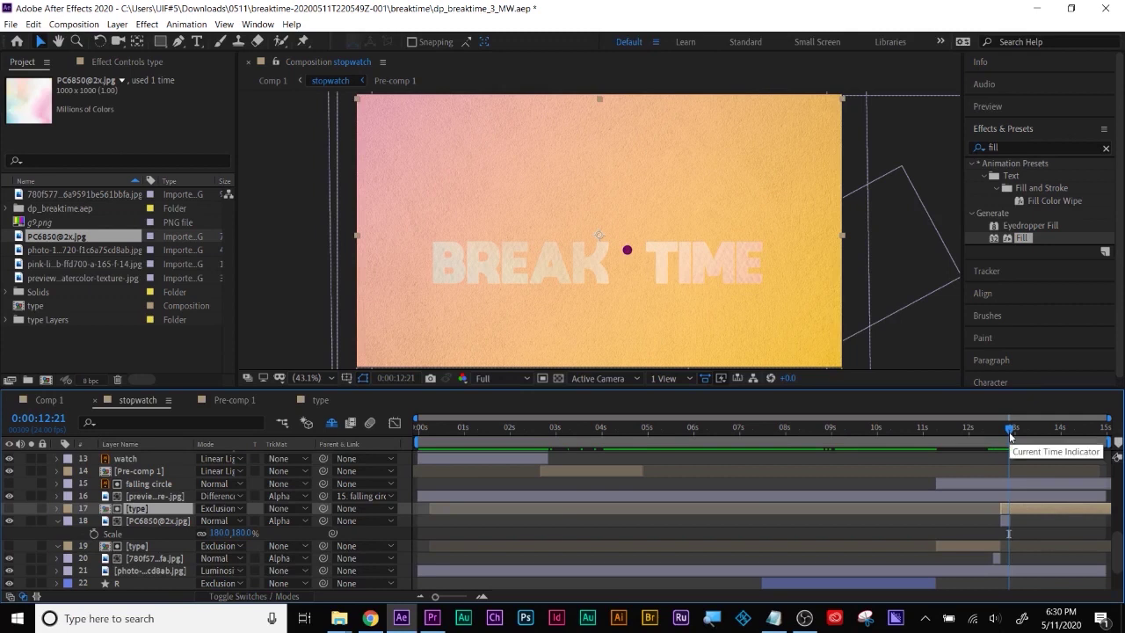
{"action": "key", "text": "ctrl+d"}
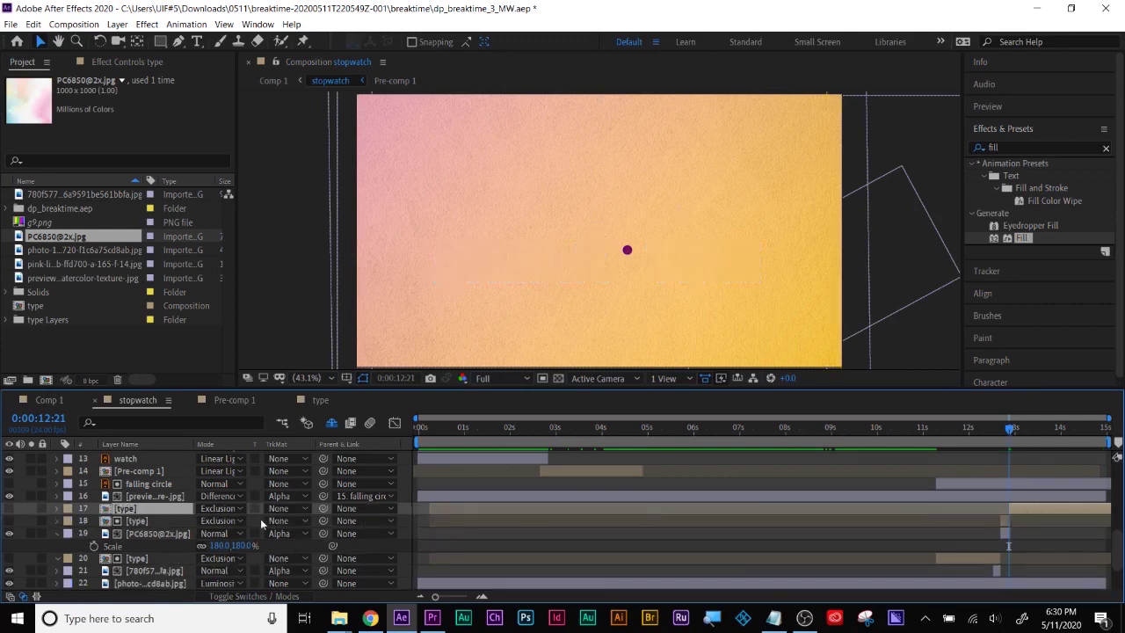
{"action": "left_click", "coordinate": [285, 508]}
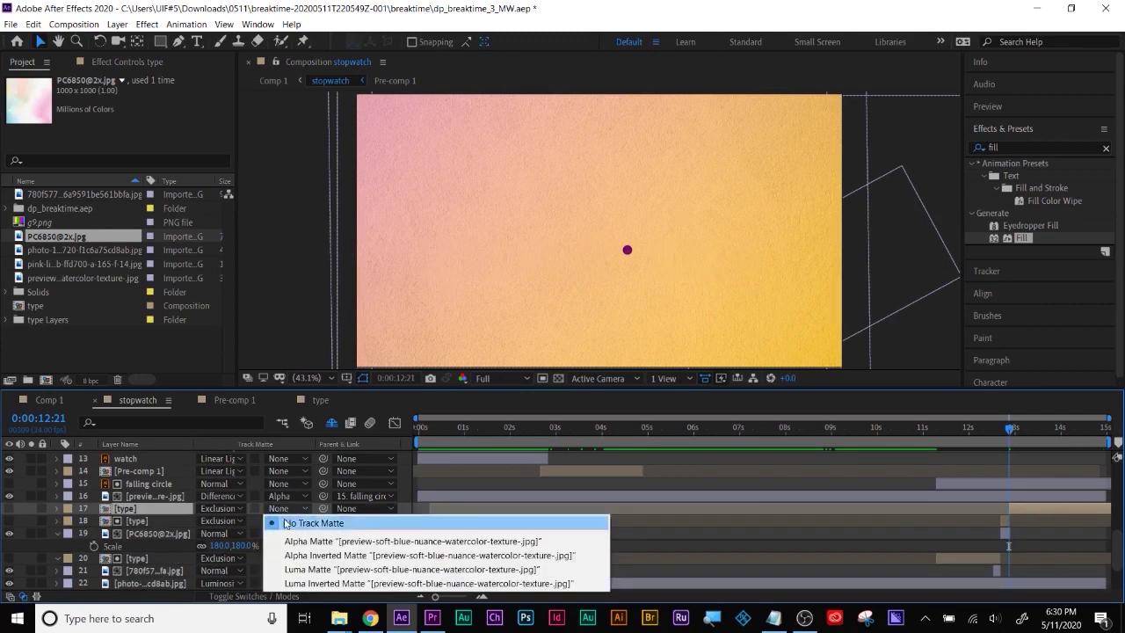
{"action": "left_click", "coordinate": [172, 513]}
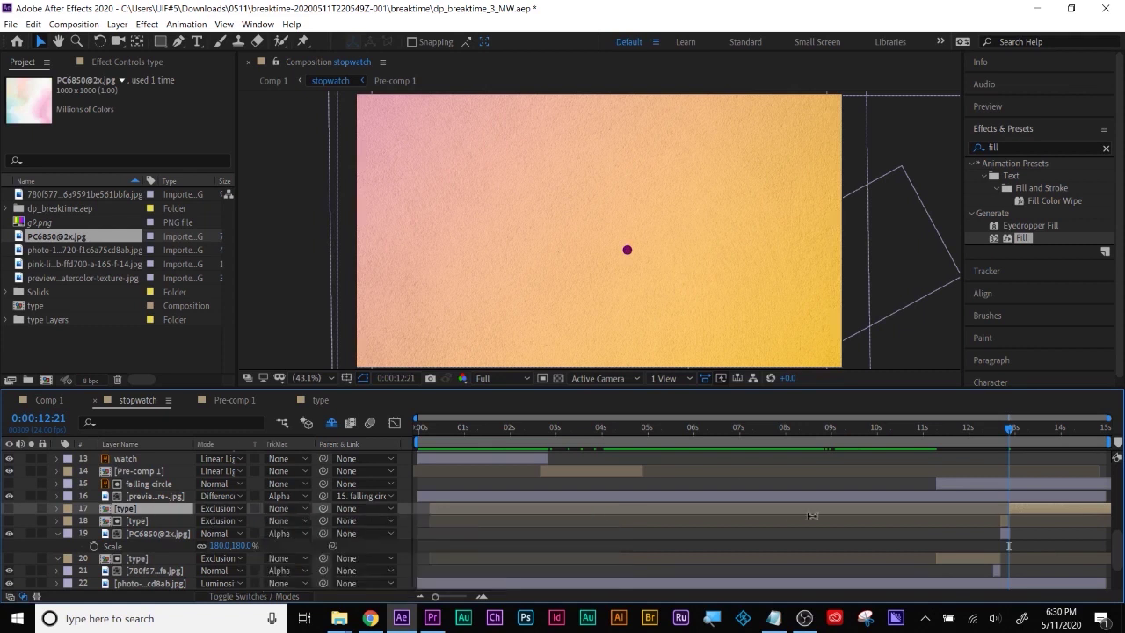
{"action": "mouse_move", "coordinate": [999, 427]}
{"action": "left_mouse_down"}
{"action": "mouse_move", "coordinate": [989, 429]}
{"action": "mouse_move", "coordinate": [1003, 432]}
{"action": "left_mouse_up"}
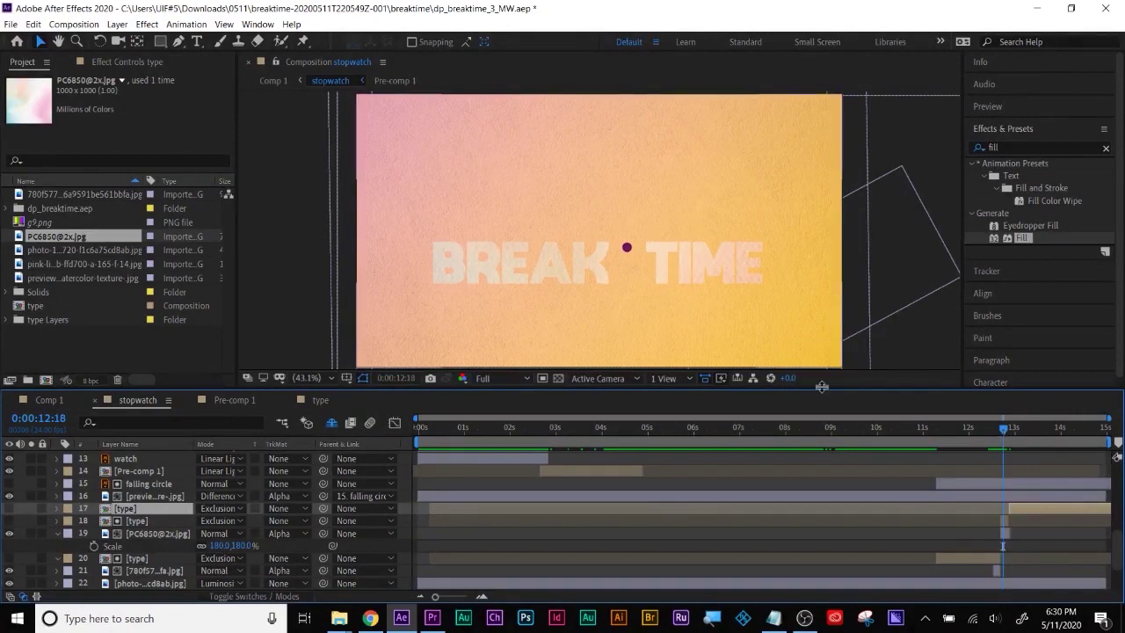
Import the txt1 texture image and place it in the stopwatch composition directly below the upper type layer.
{"action": "left_click", "coordinate": [1007, 428]}
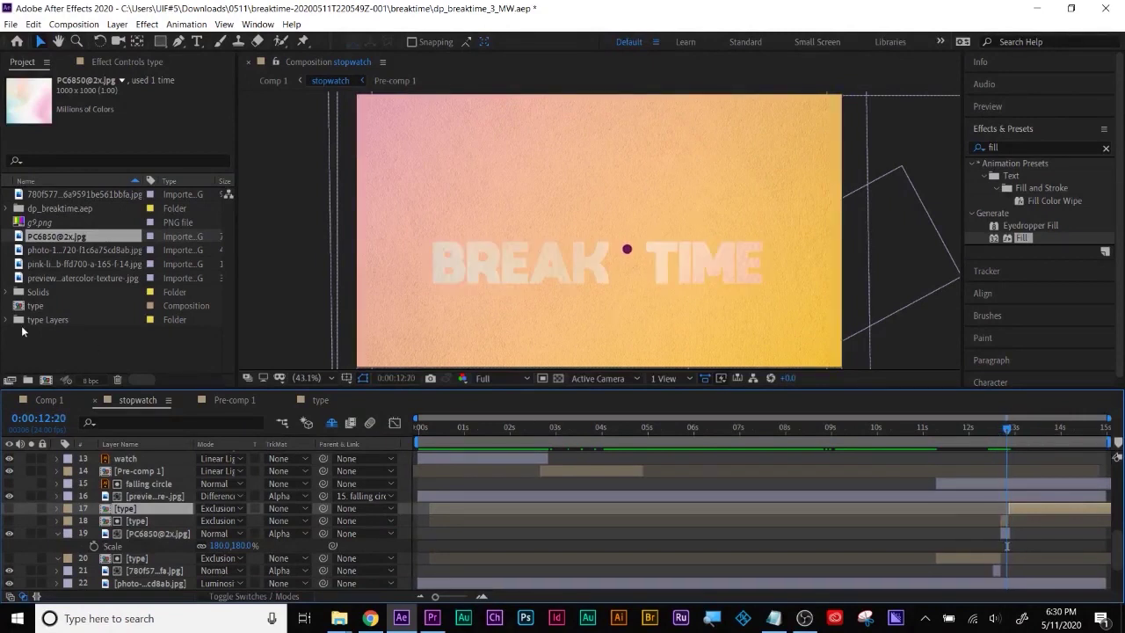
{"action": "double_click", "coordinate": [90, 341]}
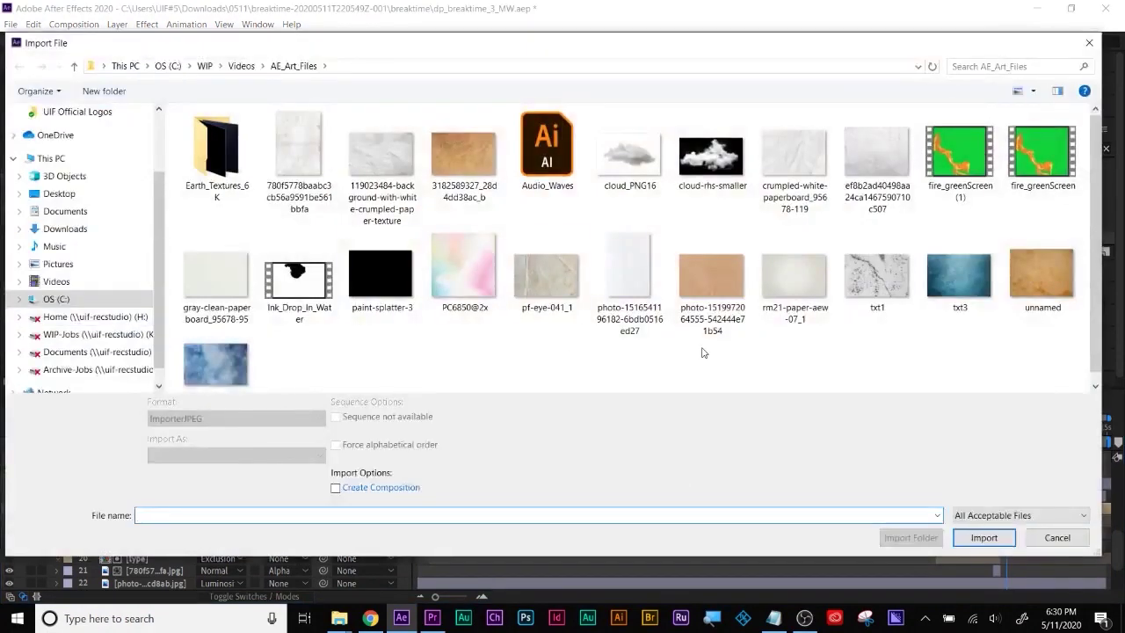
{"action": "left_click", "coordinate": [890, 289]}
{"action": "double_click", "coordinate": [890, 289]}
{"action": "left_click_drag", "start_coordinate": [33, 312], "coordinate": [215, 511]}
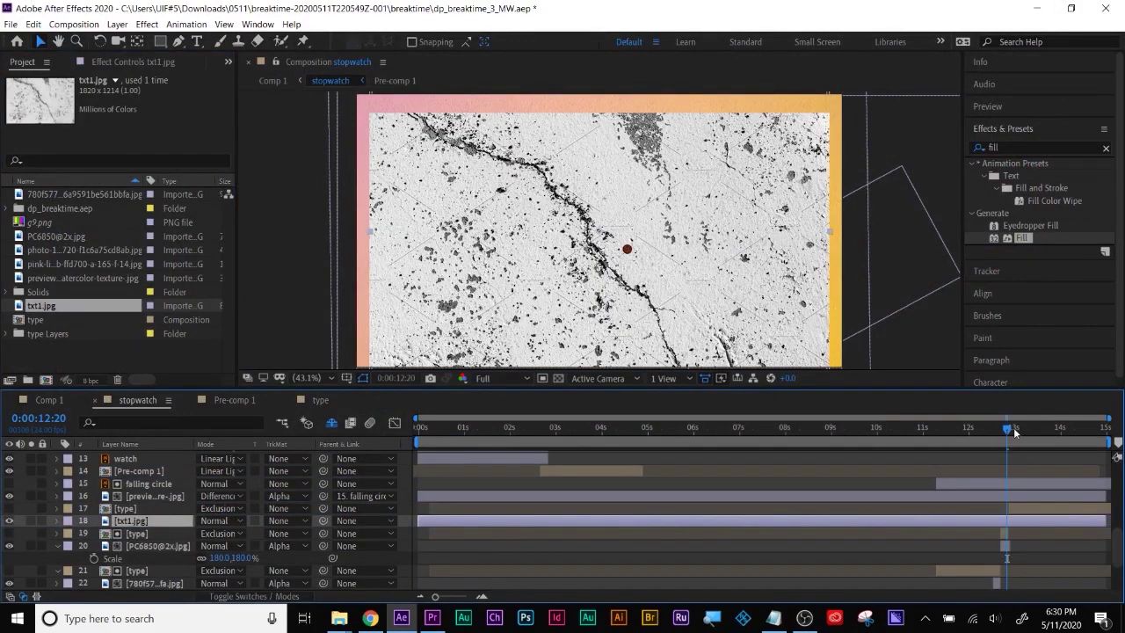
Trim the txt1.jpg layer to a few frames from the upper type layer's start and set its track matte to Alpha Matte.
{"action": "key", "text": "alt+bracketleft"}
{"action": "left_click_drag", "start_coordinate": [1011, 431], "coordinate": [997, 500]}
{"action": "key", "text": "alt+bracketright"}
{"action": "left_click", "coordinate": [278, 520]}
{"action": "left_click", "coordinate": [339, 460]}
Duplicate the lowest type layer, place the copy below the 780f57 paper image, and extend it to the composition's end.
{"action": "left_click", "coordinate": [972, 571]}
{"action": "scroll", "coordinate": [986, 514], "scroll_direction": "down", "scroll_amount": 2}
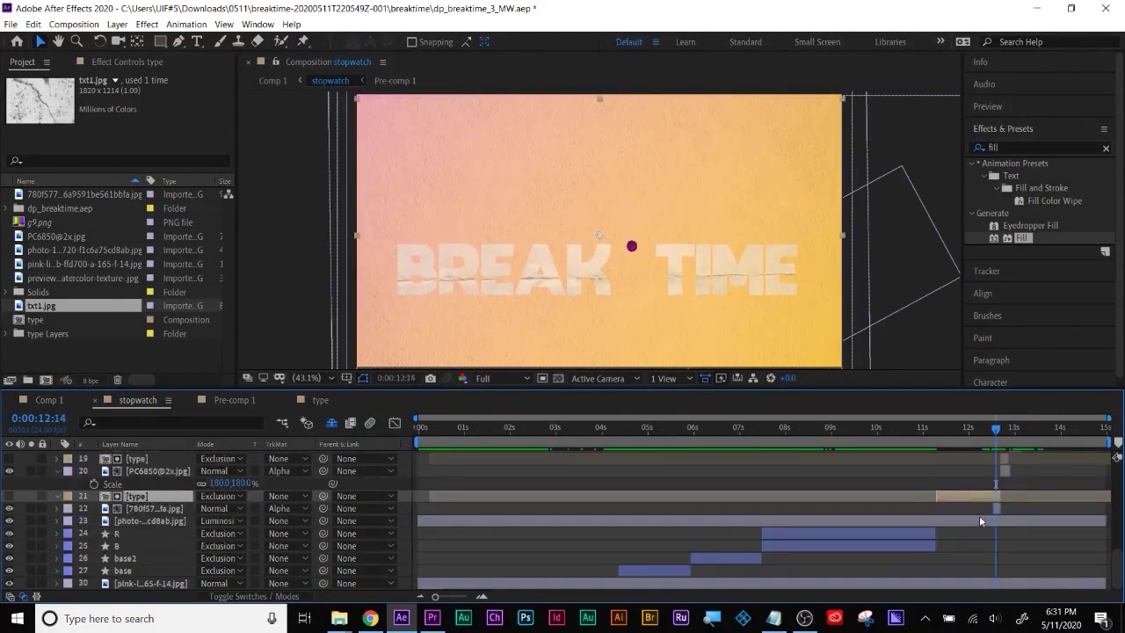
{"action": "key", "text": "ctrl+d"}
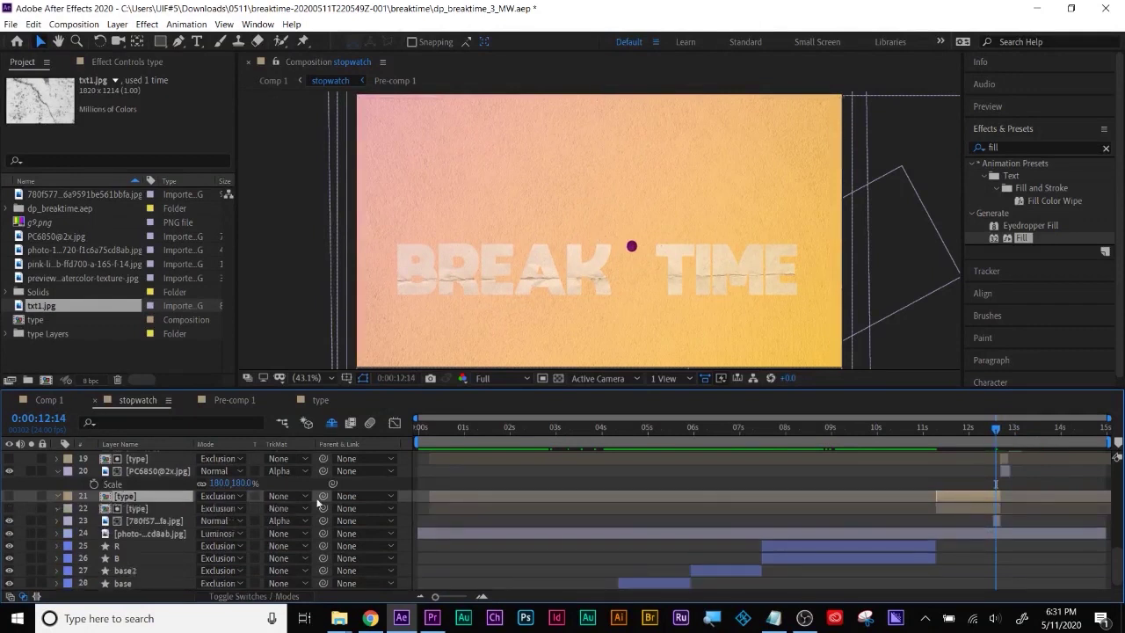
{"action": "left_click_drag", "start_coordinate": [146, 497], "coordinate": [149, 527]}
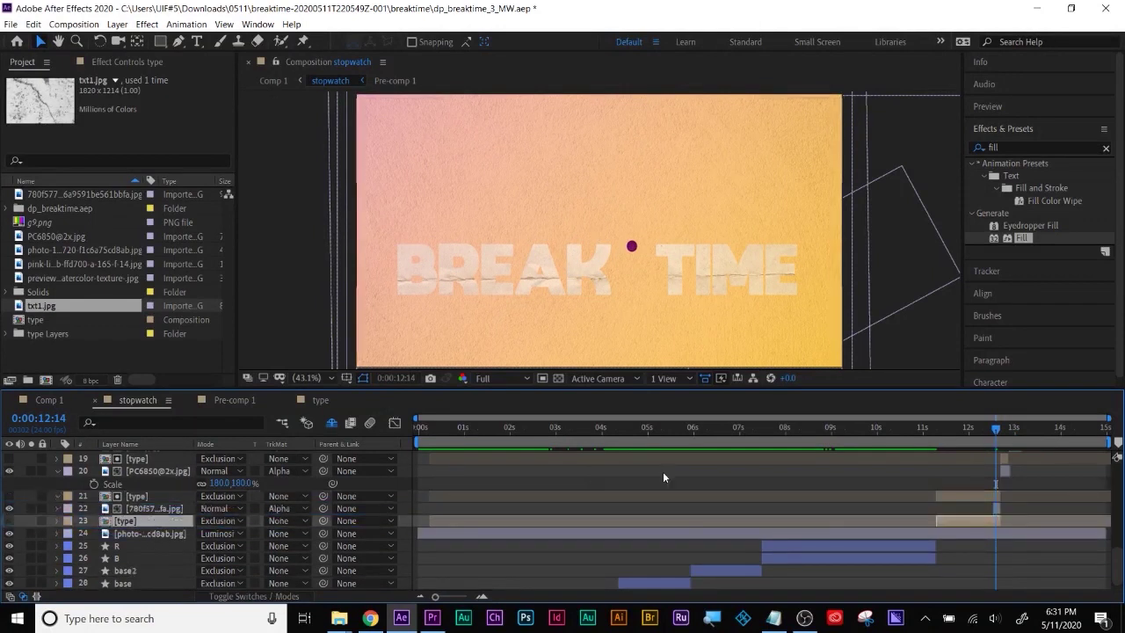
{"action": "left_click_drag", "start_coordinate": [1000, 524], "coordinate": [1109, 524]}
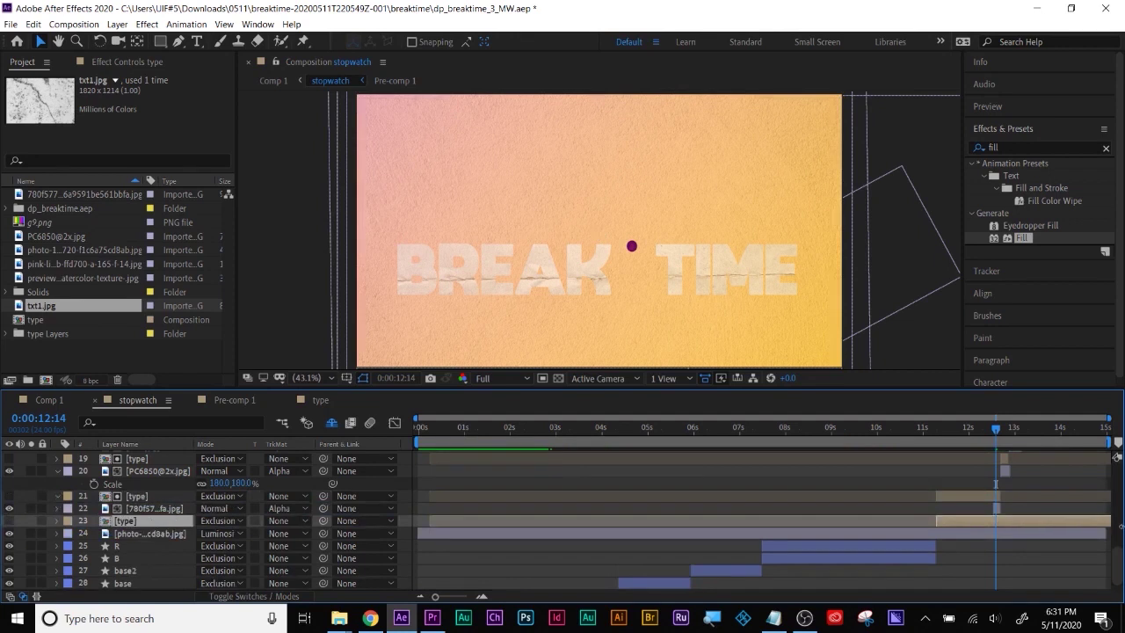
{"action": "scroll", "coordinate": [1118, 547], "scroll_direction": "up", "scroll_amount": 3}
{"action": "left_click", "coordinate": [1044, 516]}
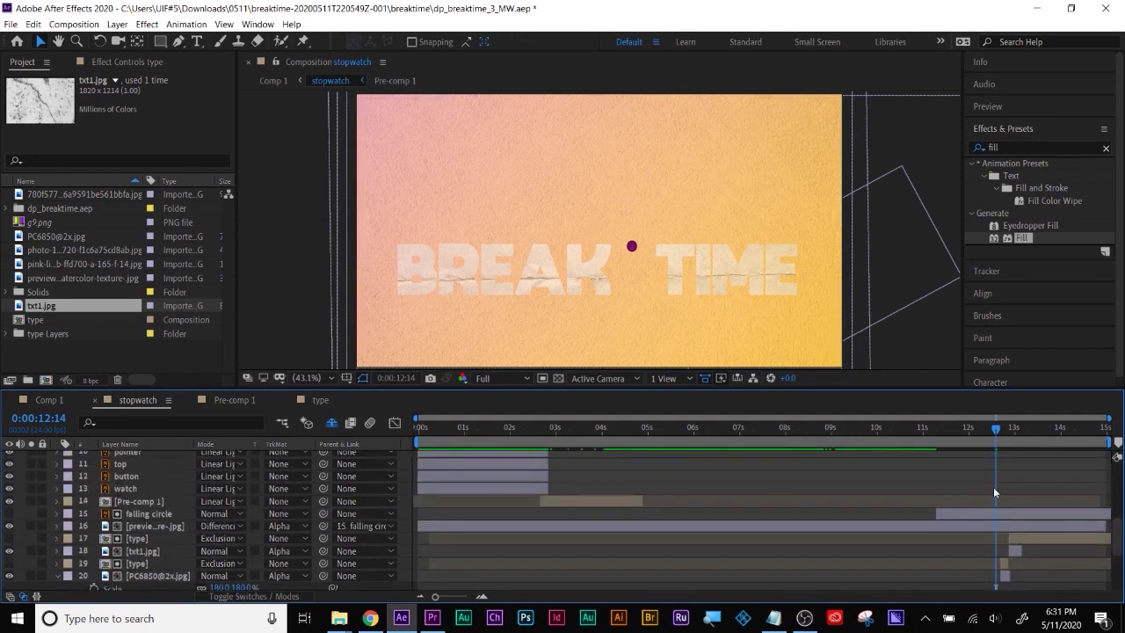
Set the start of the stopwatch composition's work area to about 10.5 seconds.
{"action": "left_click_drag", "start_coordinate": [988, 430], "coordinate": [903, 442]}
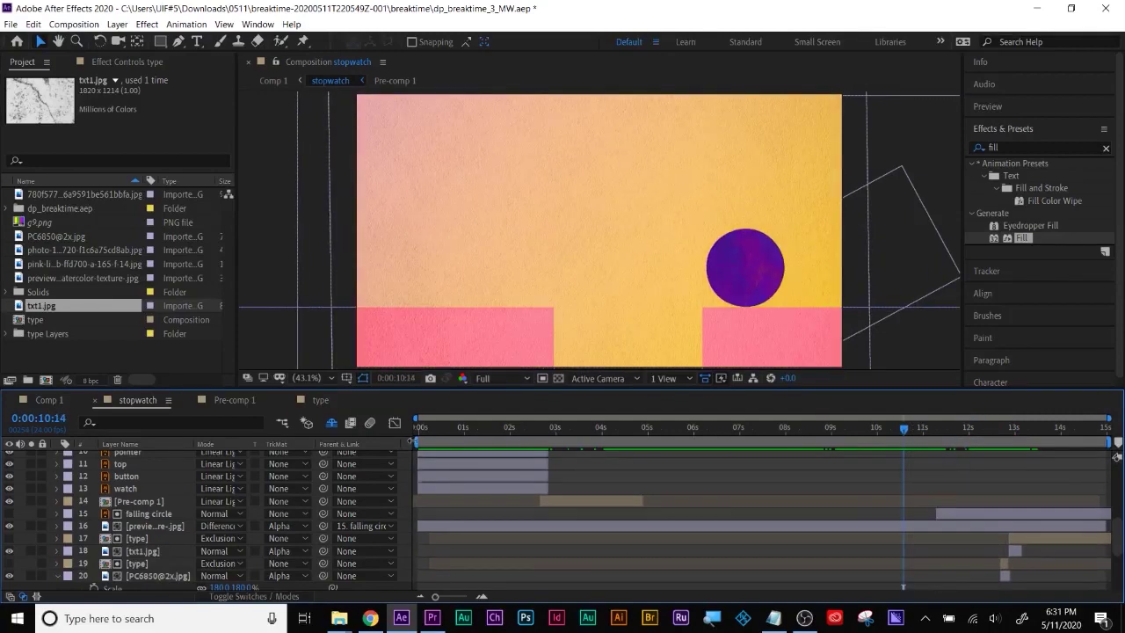
{"action": "left_click_drag", "start_coordinate": [417, 441], "coordinate": [807, 441]}
{"action": "left_click_drag", "start_coordinate": [860, 475], "coordinate": [892, 475]}
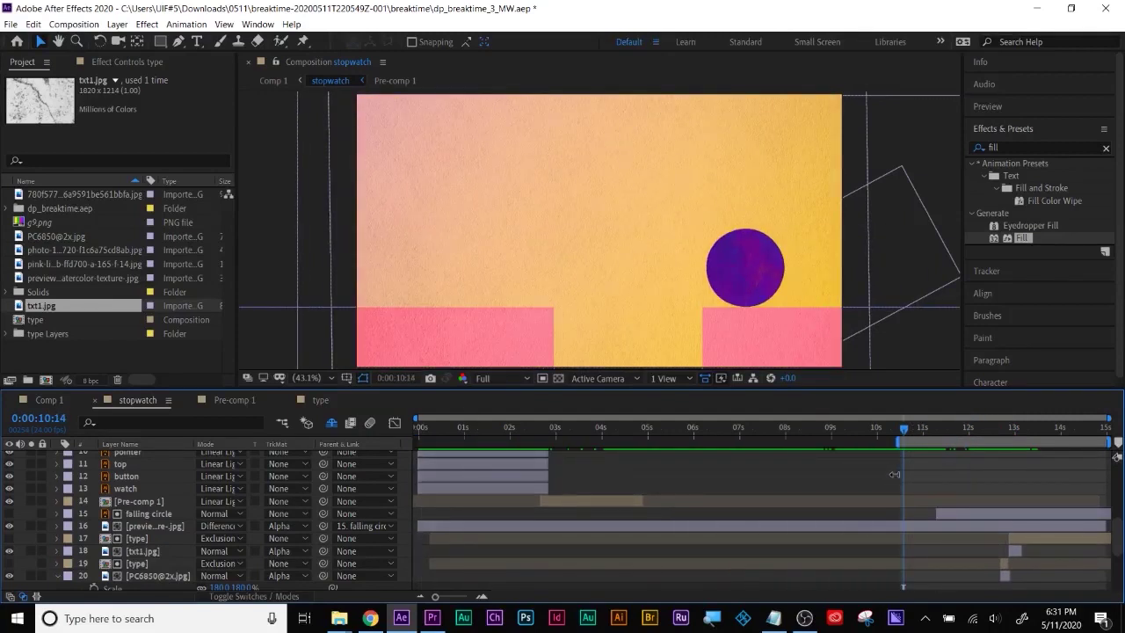
Trim the upper type layer above txt1.jpg to end at 0:00:13:03.
{"action": "left_click_drag", "start_coordinate": [906, 430], "coordinate": [1025, 431]}
{"action": "left_click", "coordinate": [1046, 538]}
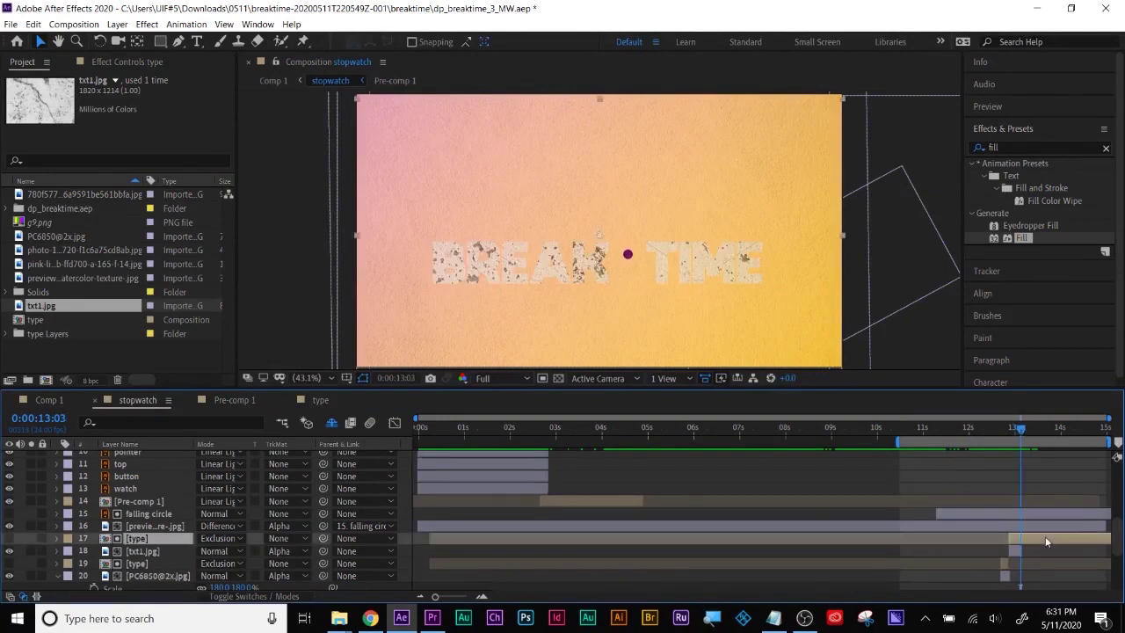
{"action": "key", "text": "alt+bracketright"}
{"action": "key", "text": "Page_Down"}
{"action": "key", "text": "Page_Down"}
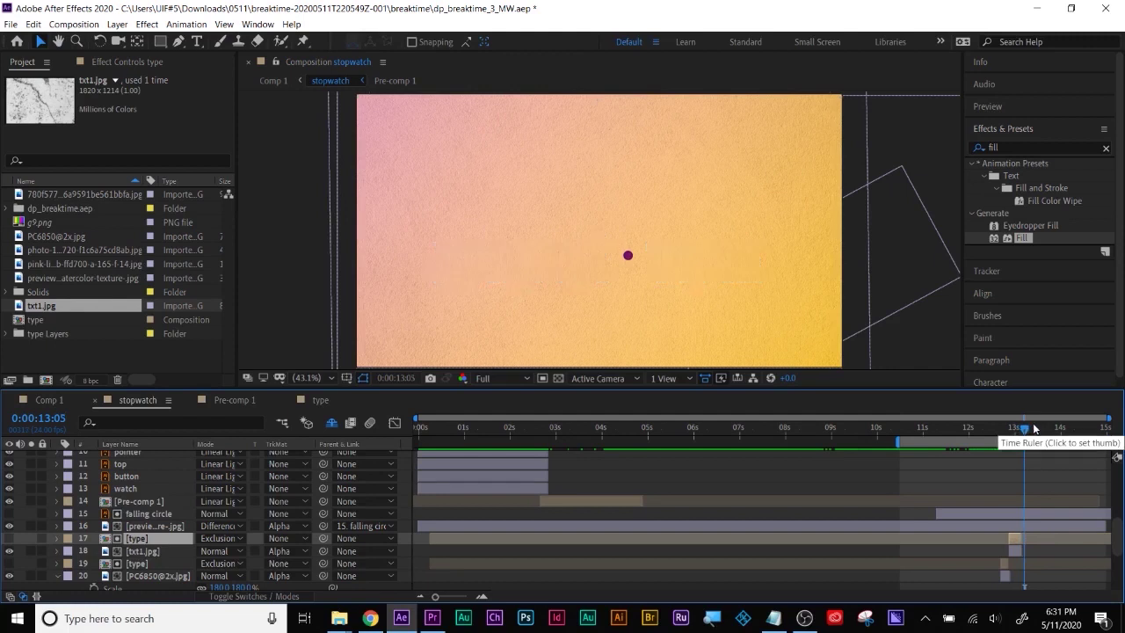
{"action": "scroll", "coordinate": [1082, 531], "scroll_direction": "down", "scroll_amount": 4}
{"action": "left_click", "coordinate": [1044, 508]}
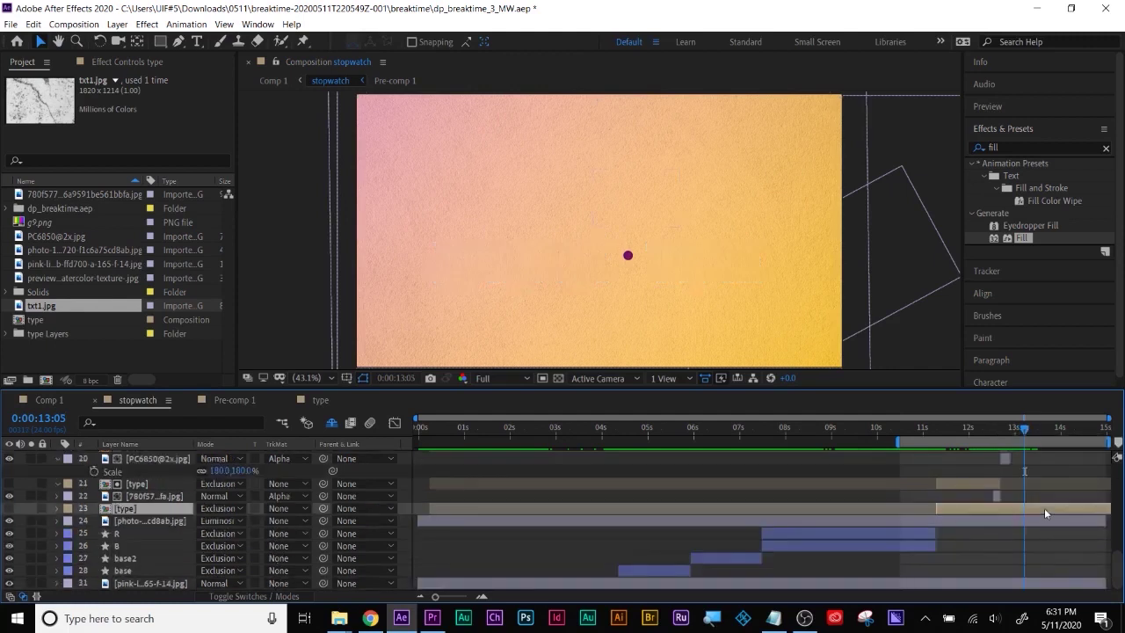
{"action": "scroll", "coordinate": [1044, 508], "scroll_direction": "up", "scroll_amount": 2}
{"action": "key", "text": "ctrl+bracketright"}
{"action": "key", "text": "ctrl+bracketright"}
{"action": "key", "text": "ctrl+bracketright"}
{"action": "key", "text": "ctrl+bracketright"}
{"action": "key", "text": "ctrl+bracketright"}
{"action": "key", "text": "ctrl+bracketright"}
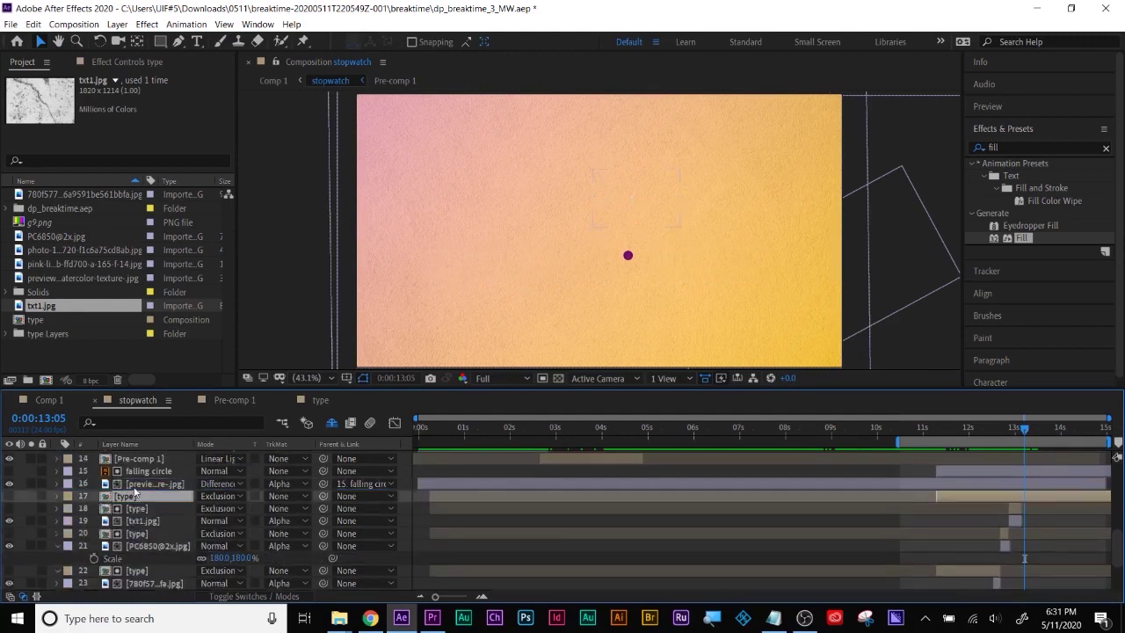
{"action": "left_click", "coordinate": [321, 400]}
{"action": "left_click", "coordinate": [302, 400]}
{"action": "left_click", "coordinate": [138, 400]}
{"action": "key", "text": "ctrl+bracketleft"}
{"action": "key", "text": "ctrl+bracketleft"}
{"action": "key", "text": "ctrl+bracketleft"}
{"action": "key", "text": "ctrl+bracketleft"}
{"action": "key", "text": "ctrl+bracketleft"}
{"action": "key", "text": "ctrl+bracketleft"}
Make the duplicated lower type layer visible and check the type at 0:00:13:10.
{"action": "key", "text": "Page_Up"}
{"action": "key", "text": "Page_Up"}
{"action": "key", "text": "Page_Up"}
{"action": "key", "text": "Page_Up"}
{"action": "key", "text": "Page_Up"}
{"action": "scroll", "coordinate": [284, 513], "scroll_direction": "down", "scroll_amount": 2}
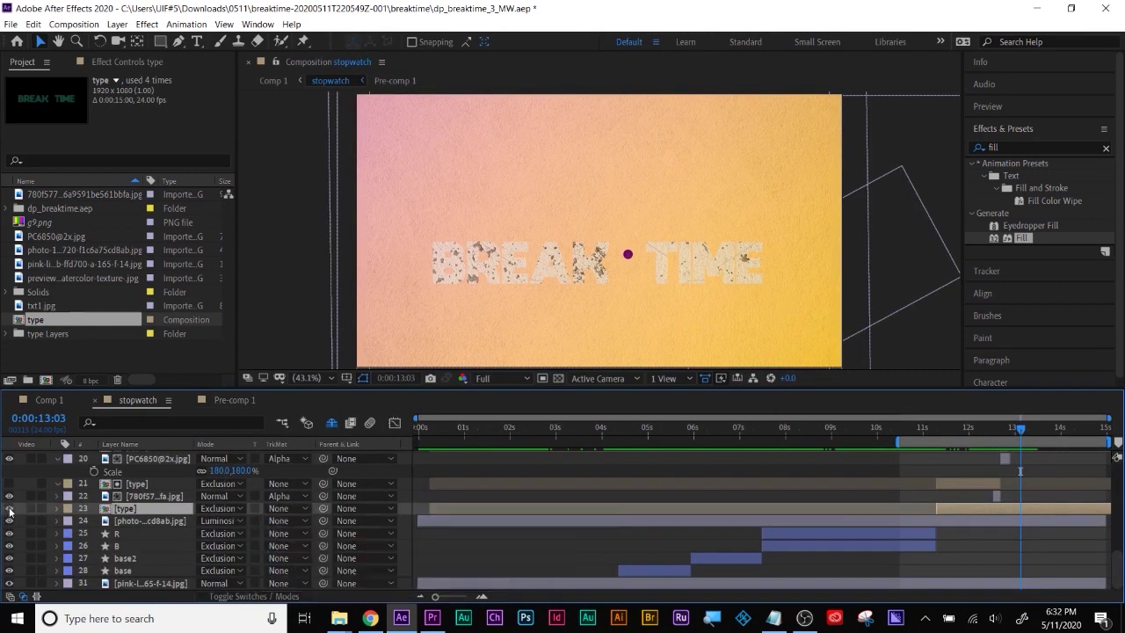
{"action": "mouse_move", "coordinate": [1024, 435]}
{"action": "left_mouse_down"}
{"action": "mouse_move", "coordinate": [976, 434]}
{"action": "mouse_move", "coordinate": [1034, 431]}
{"action": "left_mouse_up"}
End the work area at about 13.5 seconds, enlarge the composition view, and preview the type's texture changes.
{"action": "left_click_drag", "start_coordinate": [1110, 441], "coordinate": [1043, 458]}
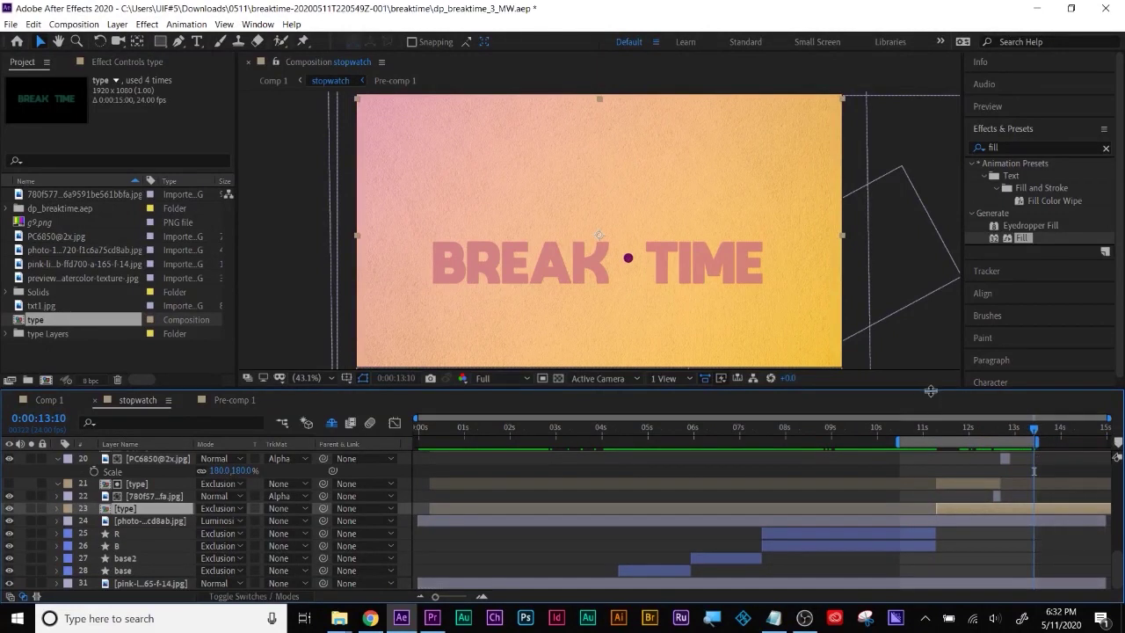
{"action": "left_click_drag", "start_coordinate": [931, 390], "coordinate": [930, 494]}
{"action": "key", "text": "space"}
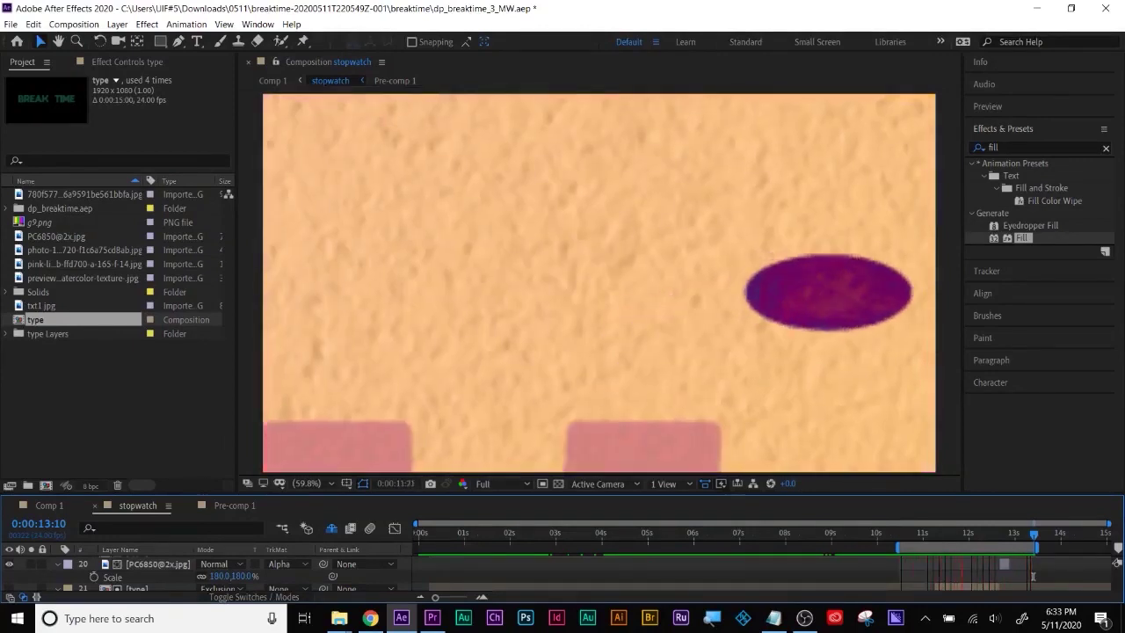
{"action": "key", "text": "space"}
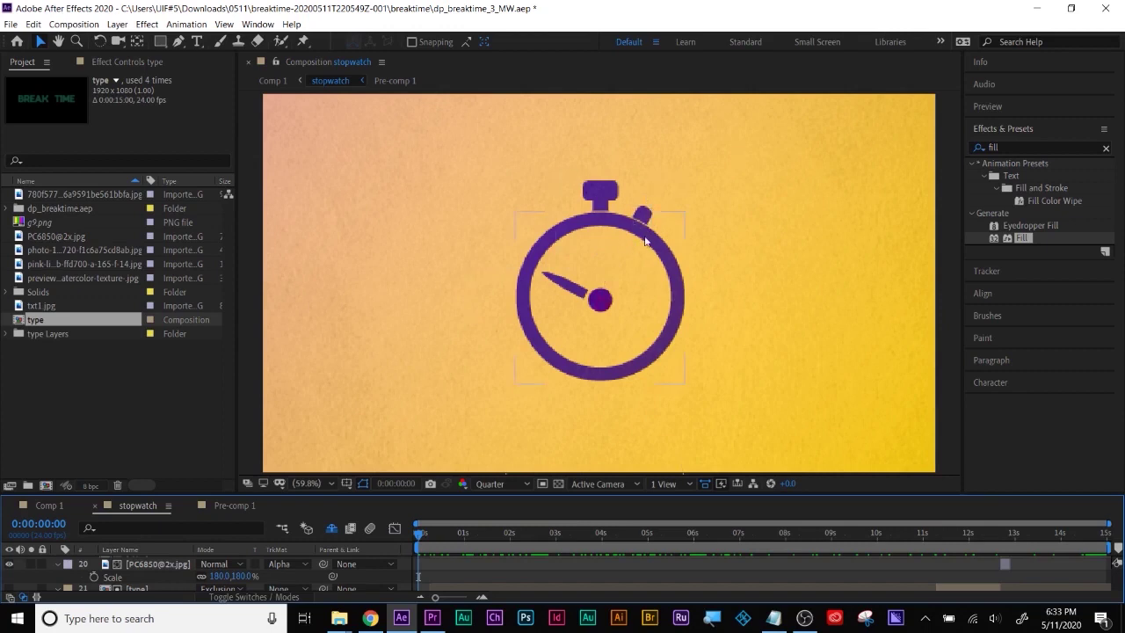
Examine the stopwatch pointer's motion between about 2 and 3 seconds, with more of the layer stack shown.
{"action": "left_click", "coordinate": [545, 550]}
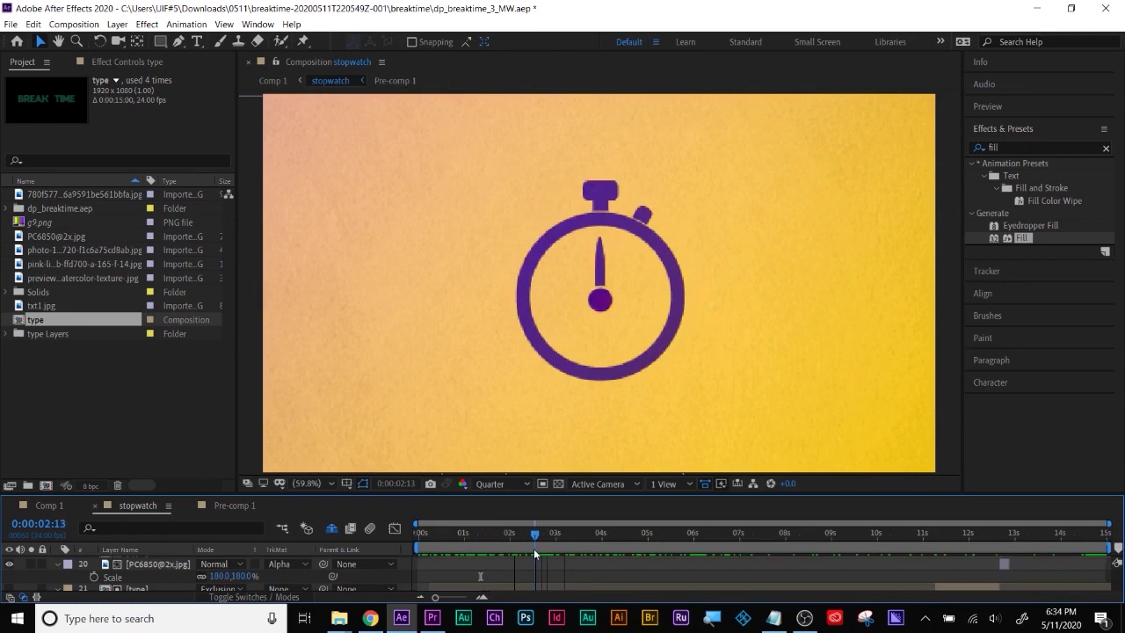
{"action": "left_click_drag", "start_coordinate": [542, 548], "coordinate": [521, 533]}
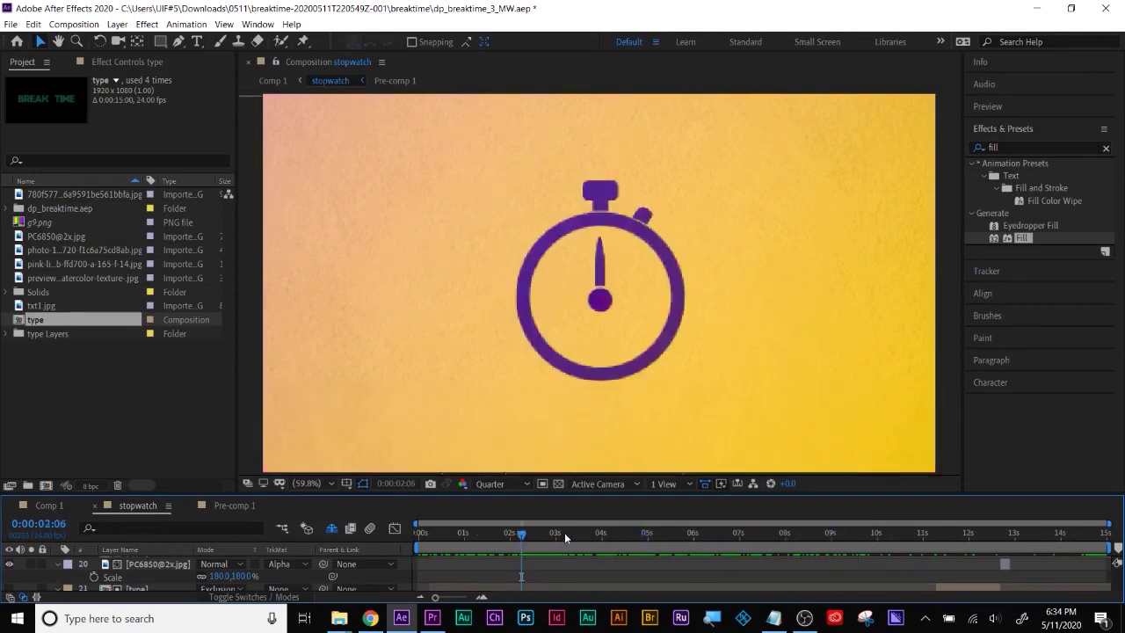
{"action": "left_click_drag", "start_coordinate": [586, 490], "coordinate": [576, 414]}
{"action": "left_click", "coordinate": [536, 538]}
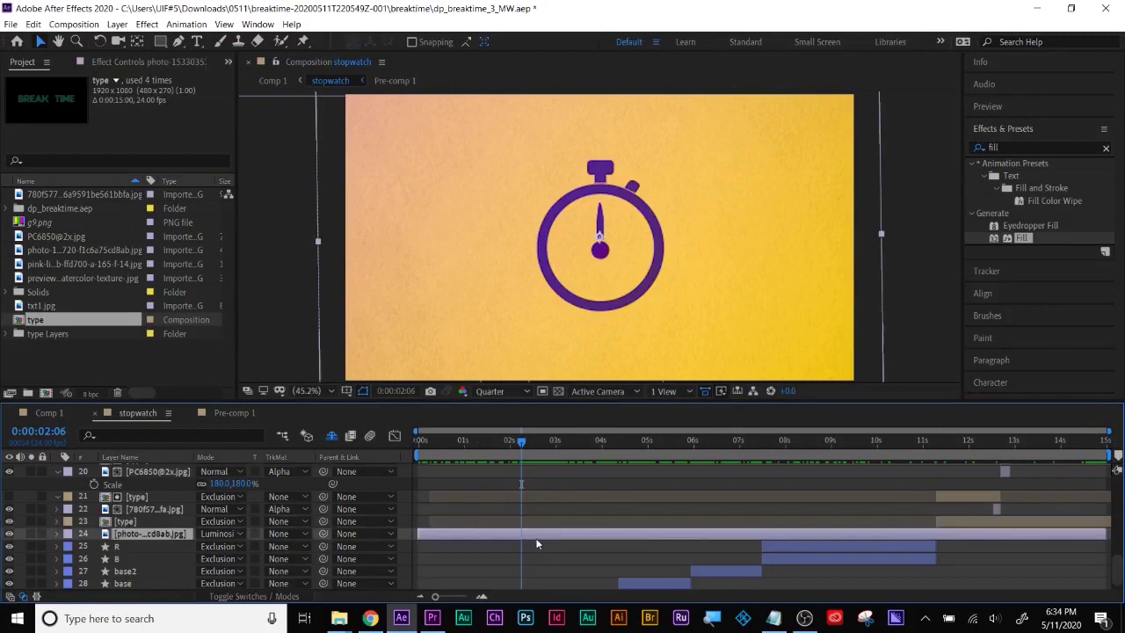
{"action": "scroll", "coordinate": [536, 543], "scroll_direction": "down", "scroll_amount": 1}
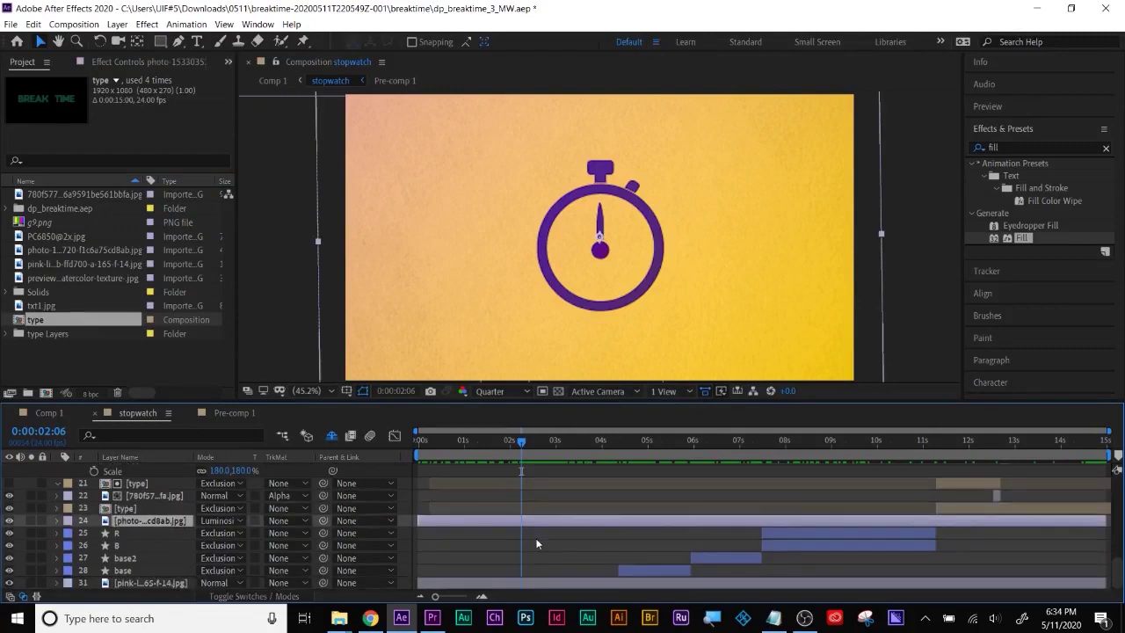
{"action": "scroll", "coordinate": [537, 543], "scroll_direction": "up", "scroll_amount": 3}
{"action": "left_click_drag", "start_coordinate": [522, 439], "coordinate": [546, 437]}
Open Pre-comp 1 and examine the pointer 2 layer's position around 0:00:03:00.
{"action": "left_click", "coordinate": [614, 494]}
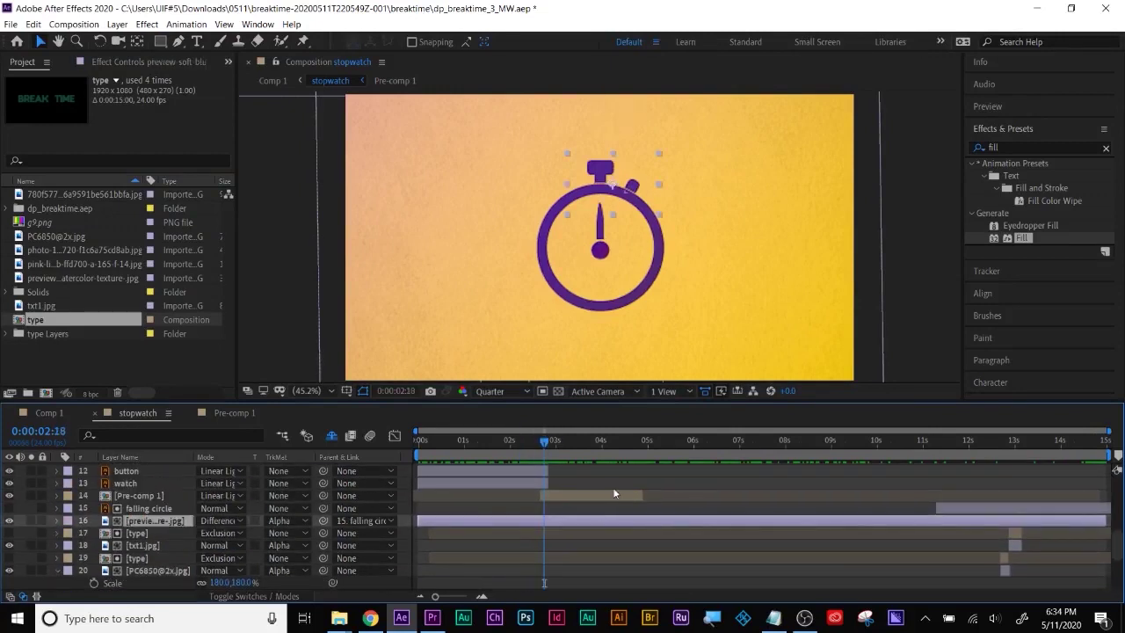
{"action": "double_click", "coordinate": [615, 494]}
{"action": "left_click_drag", "start_coordinate": [829, 441], "coordinate": [844, 445]}
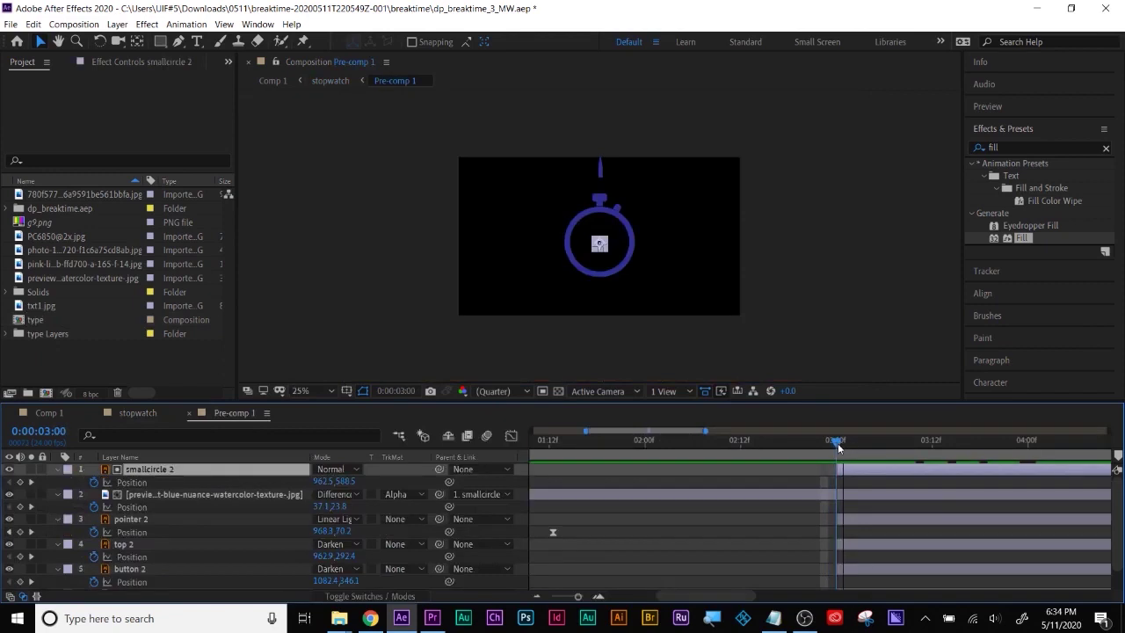
{"action": "left_click", "coordinate": [132, 518]}
{"action": "left_click", "coordinate": [884, 455]}
{"action": "left_click_drag", "start_coordinate": [882, 444], "coordinate": [858, 488]}
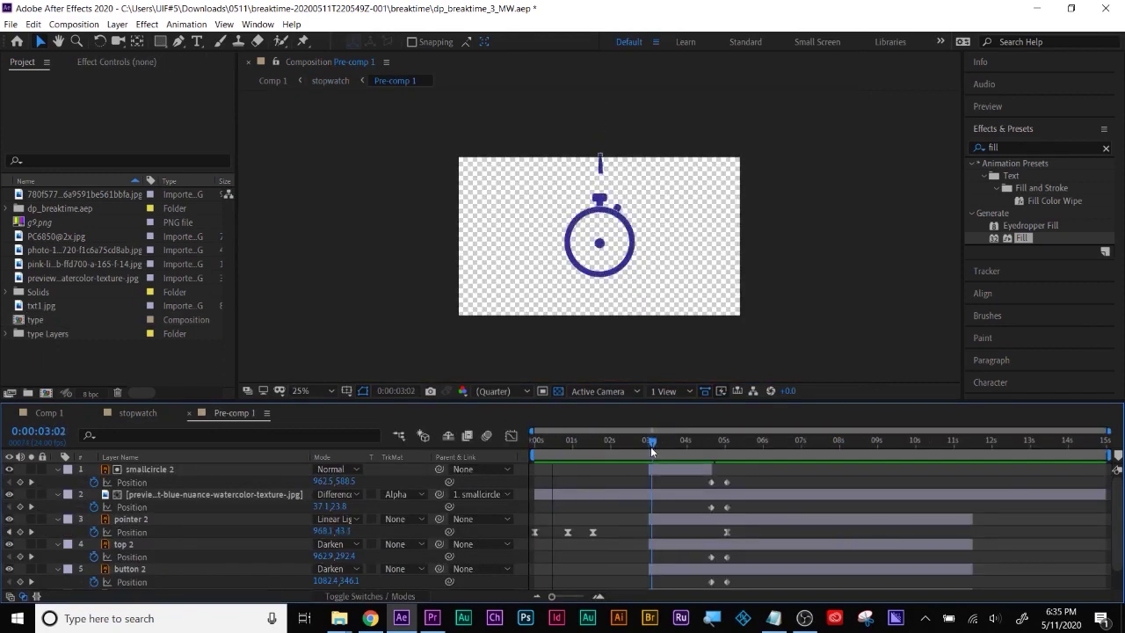
Extend the start of the pointer 2 layer in Pre-comp 1 back to 0:00:00:00.
{"action": "left_click_drag", "start_coordinate": [651, 449], "coordinate": [649, 449]}
{"action": "left_click", "coordinate": [140, 520]}
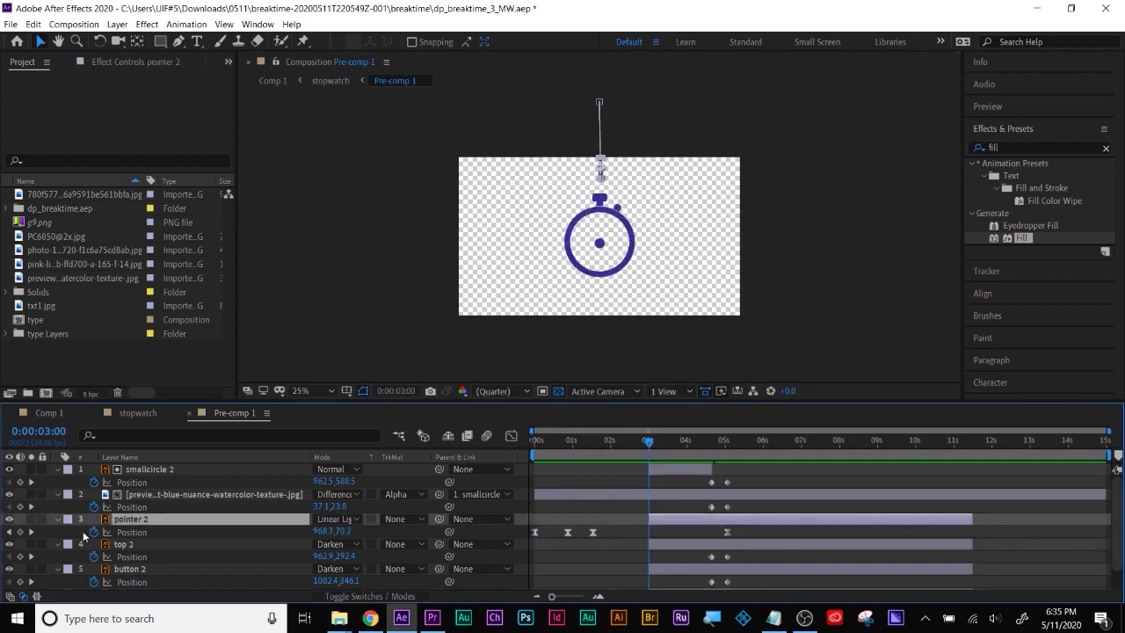
{"action": "left_click_drag", "start_coordinate": [650, 522], "coordinate": [530, 520]}
{"action": "left_click_drag", "start_coordinate": [600, 455], "coordinate": [504, 462]}
{"action": "left_click", "coordinate": [557, 559]}
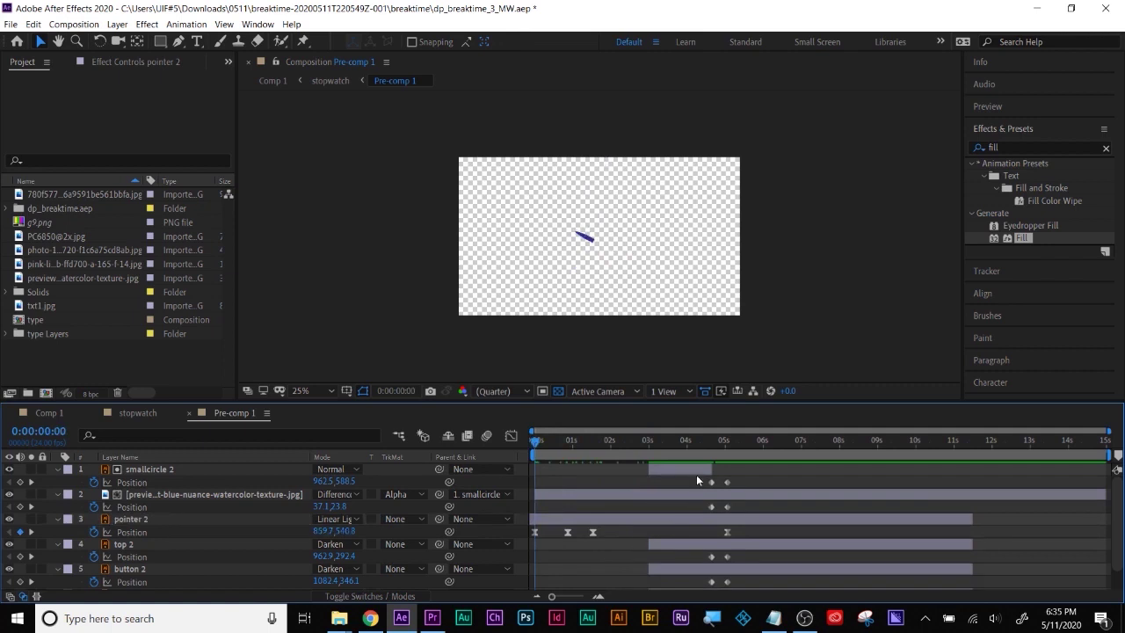
Move the pointer 2 layer's third Position keyframe in Pre-comp 1 to 0:00:04:16 and check the pointer's motion.
{"action": "left_click", "coordinate": [140, 409]}
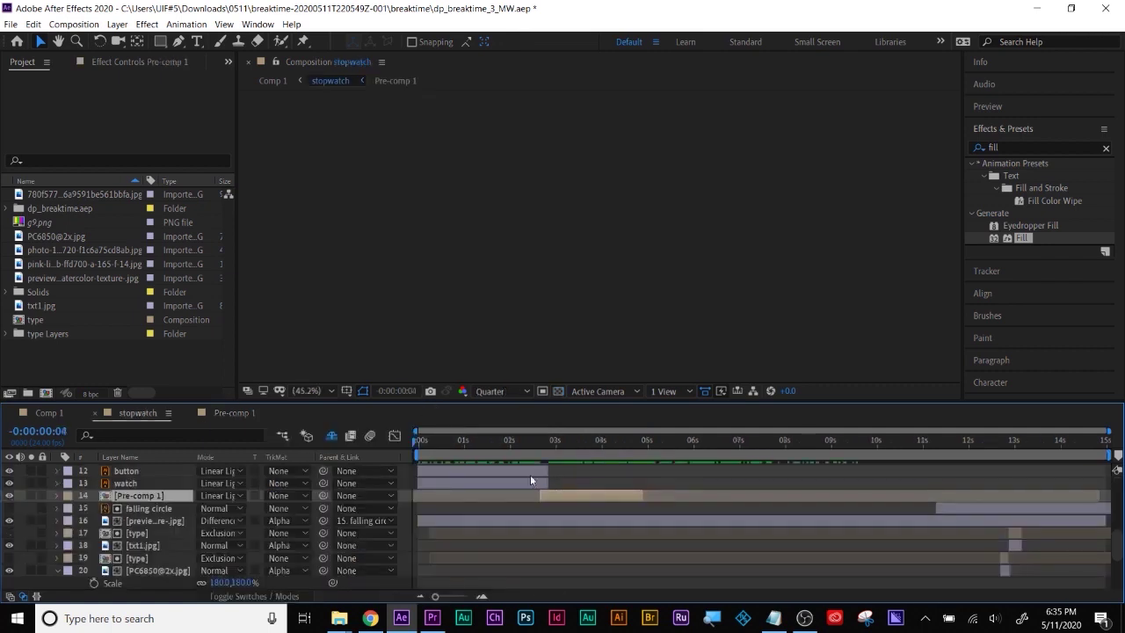
{"action": "left_click_drag", "start_coordinate": [527, 444], "coordinate": [604, 499]}
{"action": "double_click", "coordinate": [604, 497]}
{"action": "left_click_drag", "start_coordinate": [683, 444], "coordinate": [714, 463]}
{"action": "left_click_drag", "start_coordinate": [593, 532], "coordinate": [712, 537]}
{"action": "left_click", "coordinate": [720, 457]}
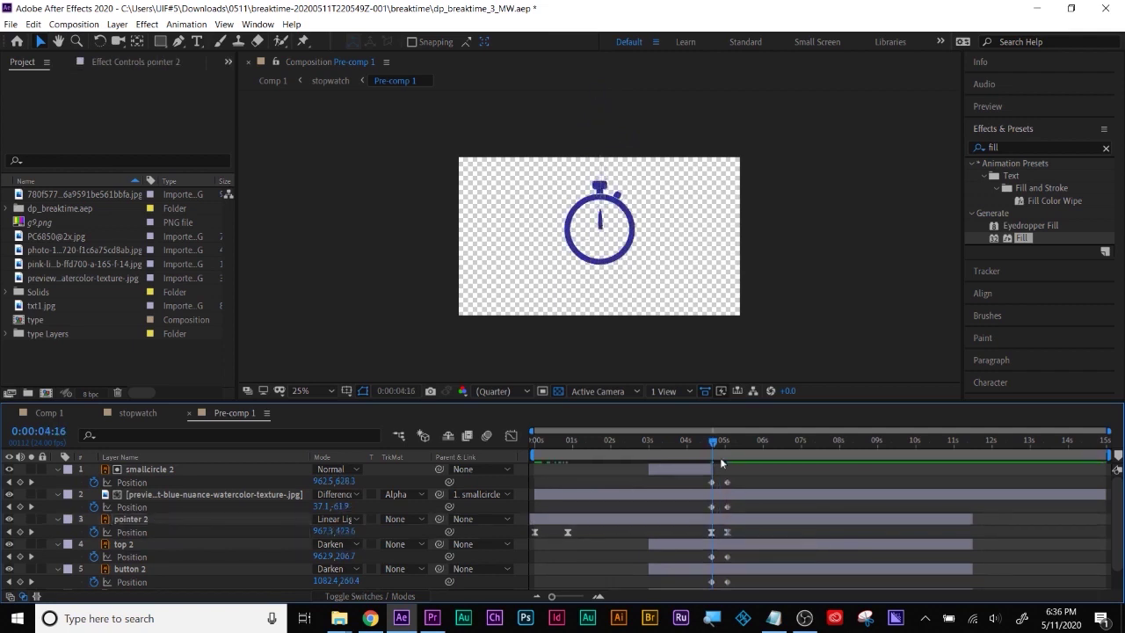
{"action": "left_click_drag", "start_coordinate": [712, 446], "coordinate": [677, 452]}
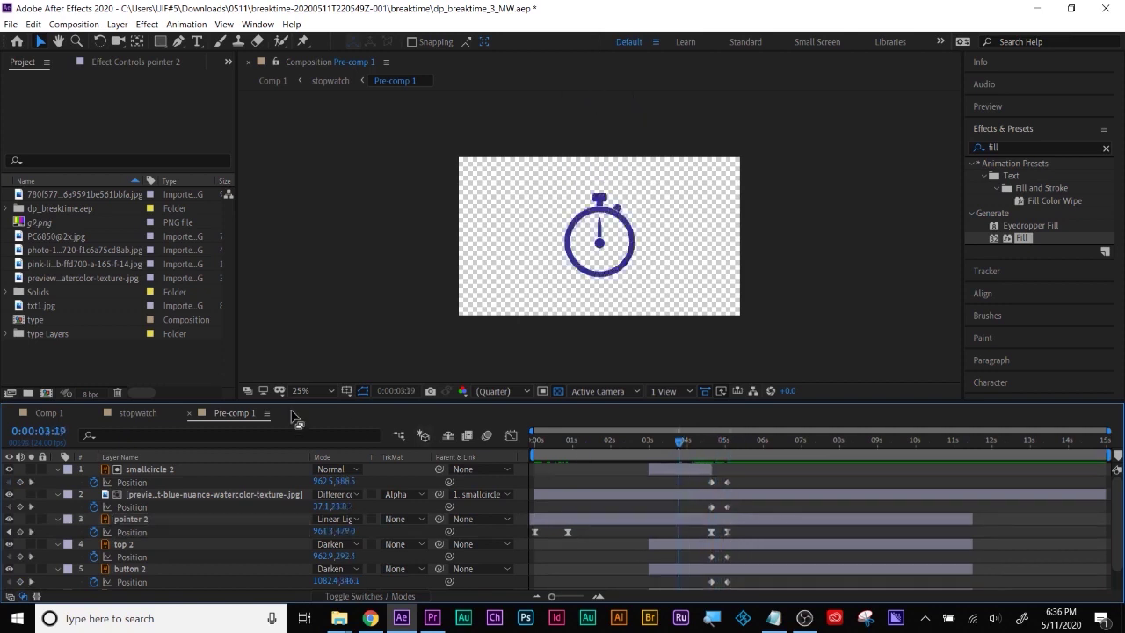
In the stopwatch composition, try trimming the ends of the pointer, top, button and watch layers near Pre-comp 1's start.
{"action": "left_click", "coordinate": [132, 413]}
{"action": "left_click_drag", "start_coordinate": [591, 446], "coordinate": [538, 462]}
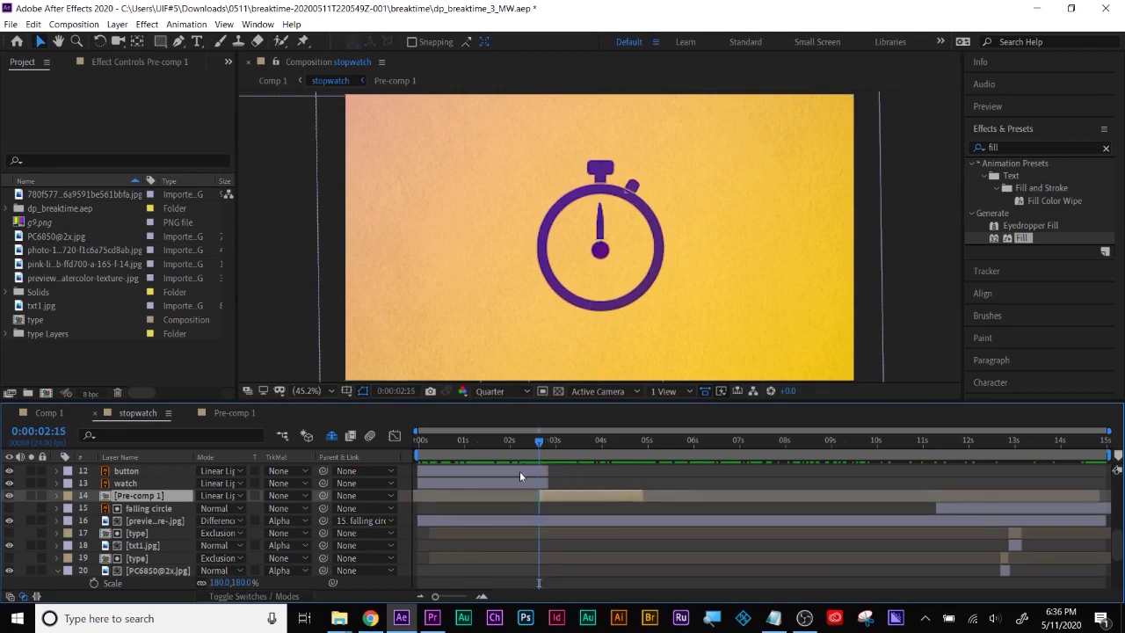
{"action": "scroll", "coordinate": [522, 475], "scroll_direction": "up", "scroll_amount": 2}
{"action": "left_click", "coordinate": [501, 521]}
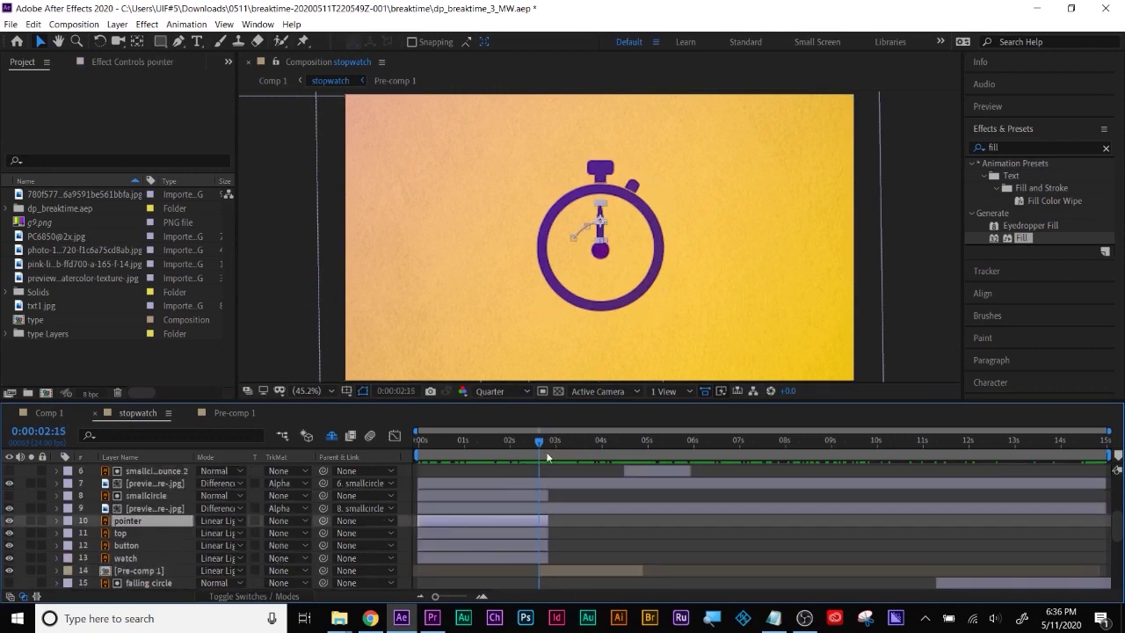
{"action": "left_click", "coordinate": [542, 442]}
{"action": "left_click", "coordinate": [518, 559], "text": "shift"}
{"action": "key", "text": "alt+bracketright"}
{"action": "left_click", "coordinate": [635, 528]}
Trim the pointer, top, button and watch layers to end just before 0:00:02:20.
{"action": "left_click_drag", "start_coordinate": [541, 442], "coordinate": [545, 445]}
{"action": "left_click", "coordinate": [515, 521]}
{"action": "left_click", "coordinate": [524, 557], "text": "shift"}
{"action": "key", "text": "alt+bracketright"}
{"action": "left_click", "coordinate": [635, 527]}
Trim the Pre-comp 1 layer to start at 0:00:02:20.
{"action": "left_click", "coordinate": [557, 446]}
{"action": "left_click_drag", "start_coordinate": [557, 448], "coordinate": [546, 442]}
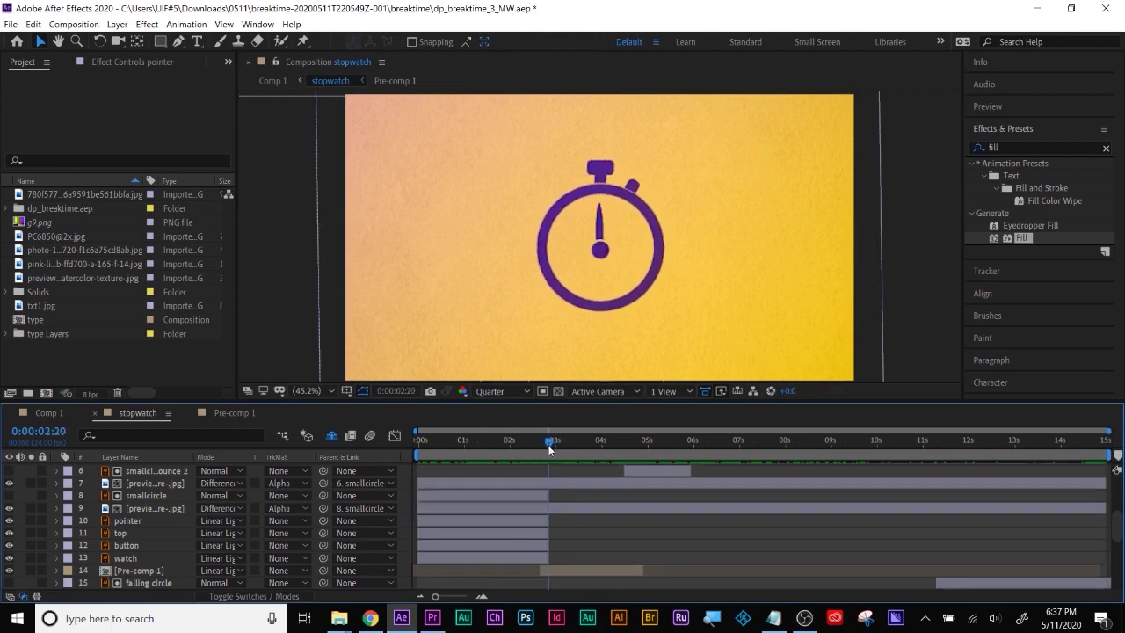
{"action": "left_click", "coordinate": [565, 570]}
Examine the purple ball's bounce between the pink blocks from 0:00:09:07 to 0:00:09:16.
{"action": "left_click_drag", "start_coordinate": [545, 445], "coordinate": [862, 441]}
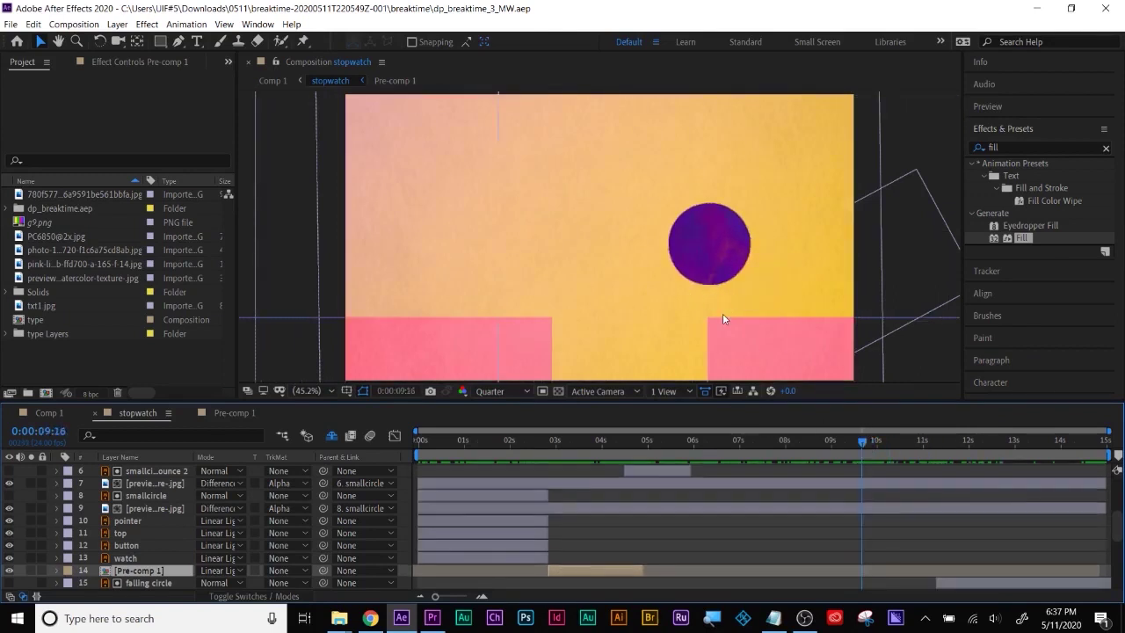
{"action": "left_click_drag", "start_coordinate": [871, 442], "coordinate": [844, 444]}
{"action": "left_click_drag", "start_coordinate": [770, 413], "coordinate": [516, 295]}
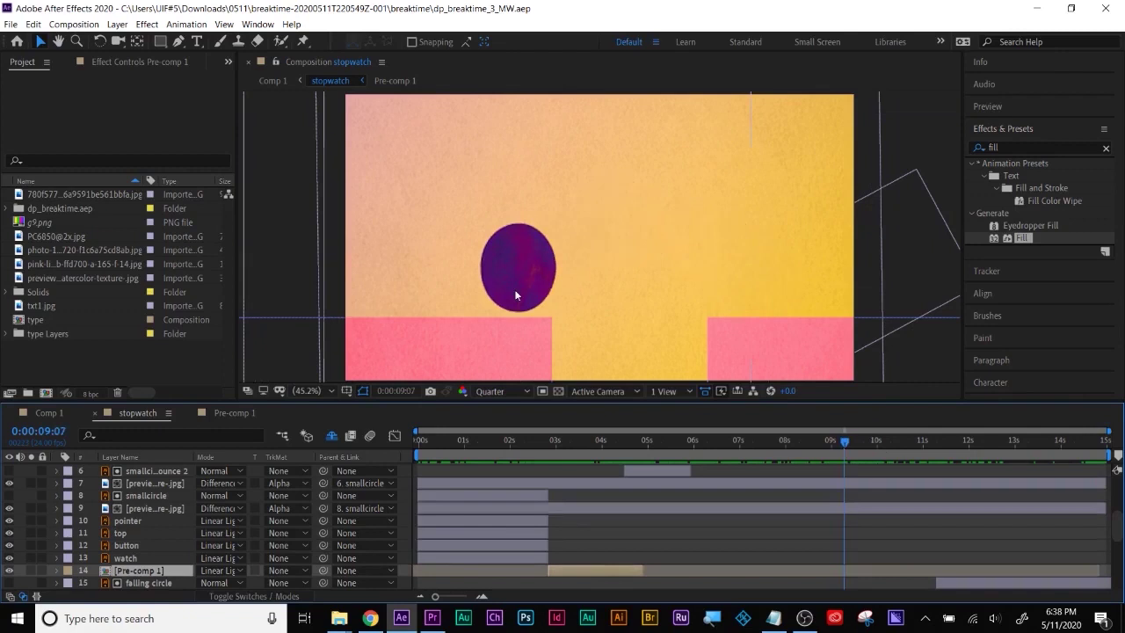
At 0:00:09:05, draw an open curved path with the Pen tool from the purple ball over the gap towards the opposite block.
{"action": "mouse_move", "coordinate": [841, 443]}
{"action": "left_mouse_down"}
{"action": "mouse_move", "coordinate": [830, 442]}
{"action": "mouse_move", "coordinate": [859, 433]}
{"action": "mouse_move", "coordinate": [836, 430]}
{"action": "left_mouse_up"}
{"action": "left_click", "coordinate": [178, 41]}
{"action": "key", "text": "F2"}
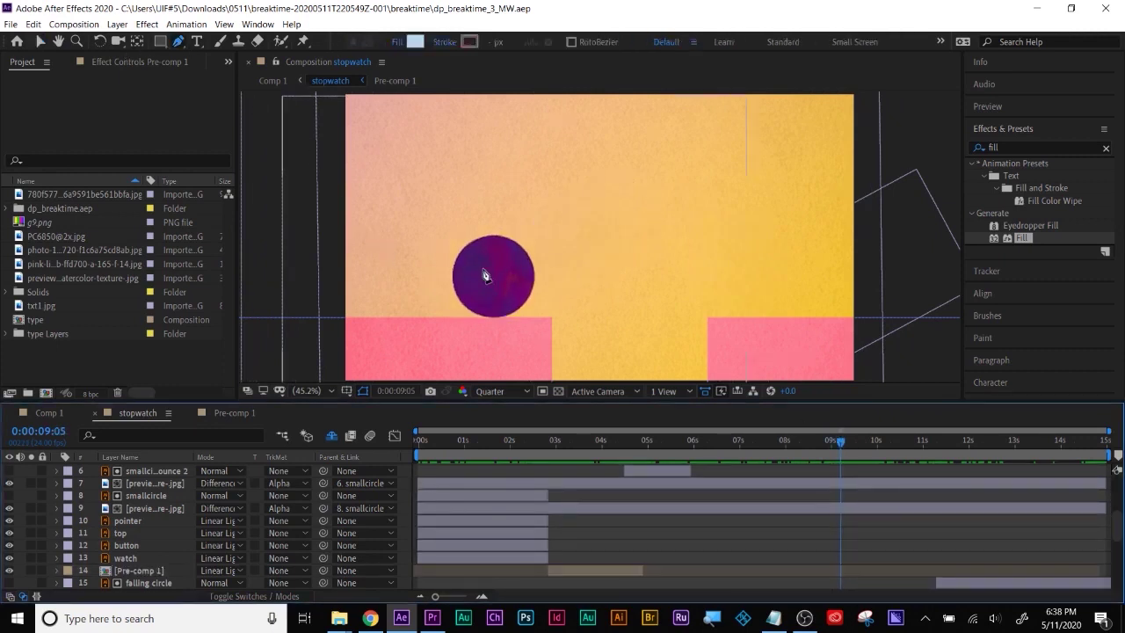
{"action": "left_click_drag", "start_coordinate": [461, 274], "coordinate": [508, 245]}
{"action": "left_click", "coordinate": [545, 210]}
{"action": "left_click", "coordinate": [677, 175]}
{"action": "left_click", "coordinate": [778, 230]}
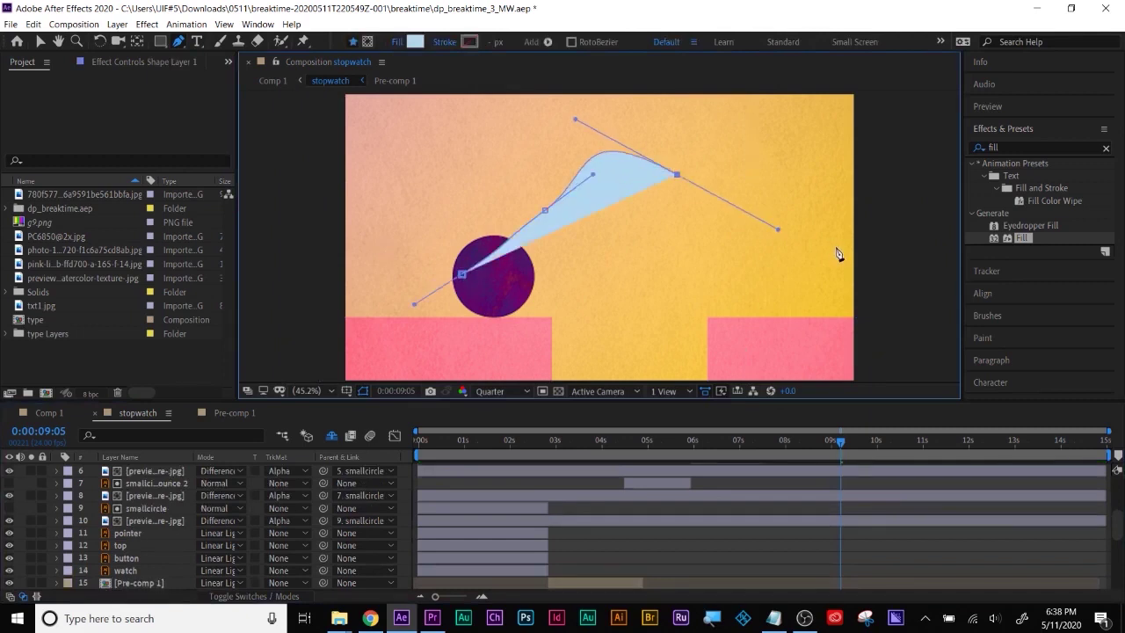
{"action": "left_click", "coordinate": [836, 250]}
{"action": "left_click_drag", "start_coordinate": [847, 250], "coordinate": [852, 247]}
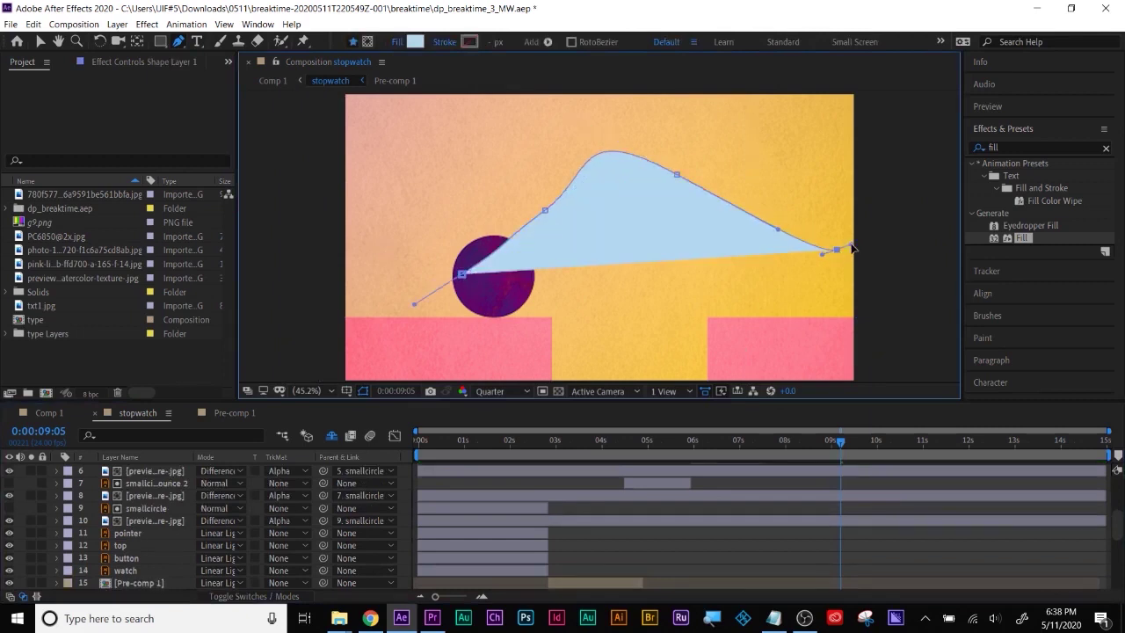
Set the new curve's fill to None.
{"action": "left_click", "coordinate": [400, 42]}
{"action": "left_click", "coordinate": [341, 150]}
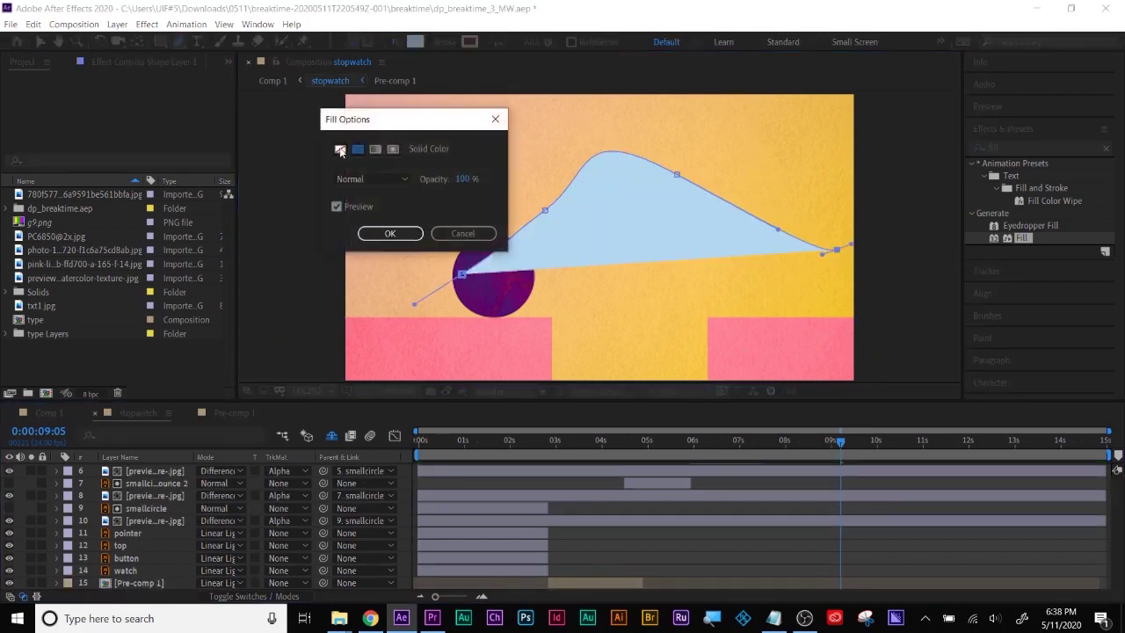
{"action": "left_click", "coordinate": [389, 231]}
Give the curve a solid black stroke.
{"action": "left_click", "coordinate": [450, 43]}
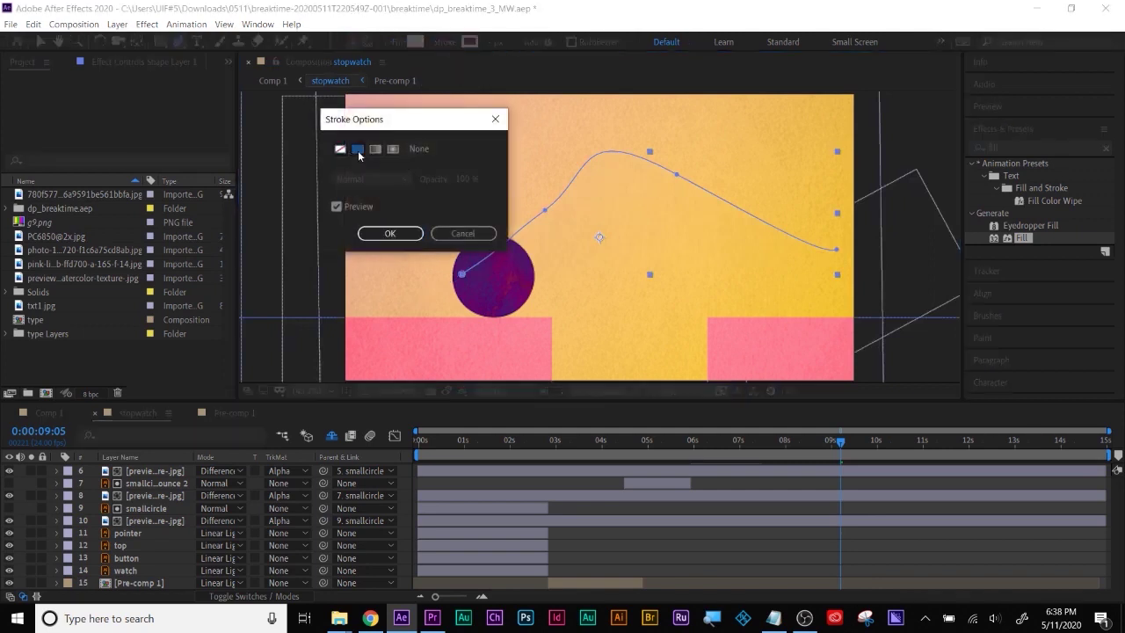
{"action": "left_click", "coordinate": [358, 148]}
{"action": "left_click", "coordinate": [386, 233]}
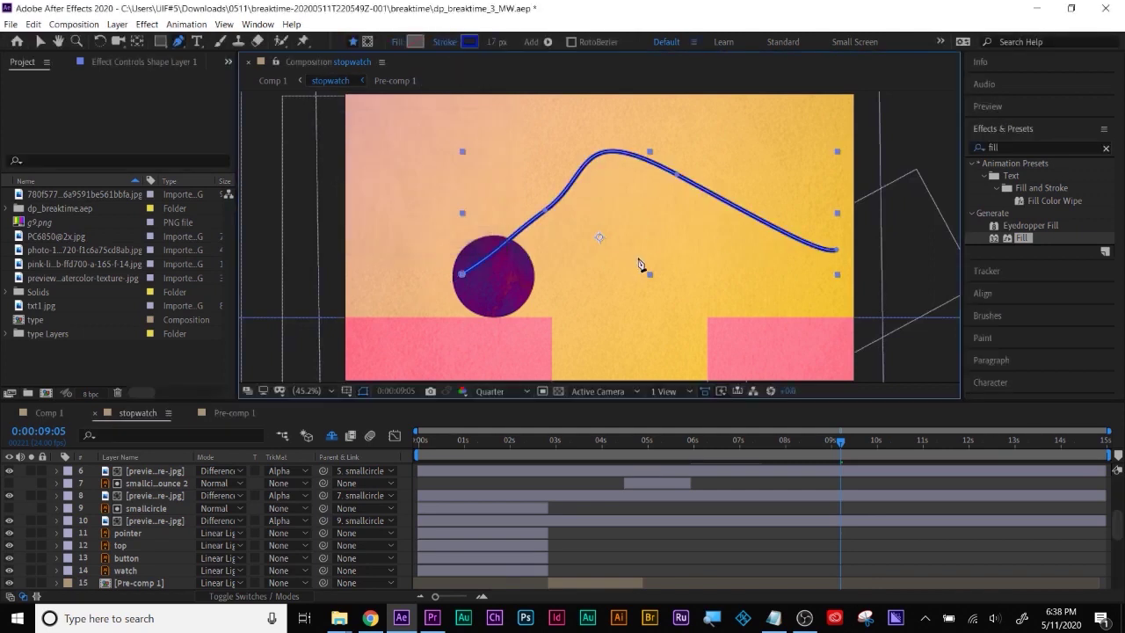
{"action": "left_click", "coordinate": [468, 42]}
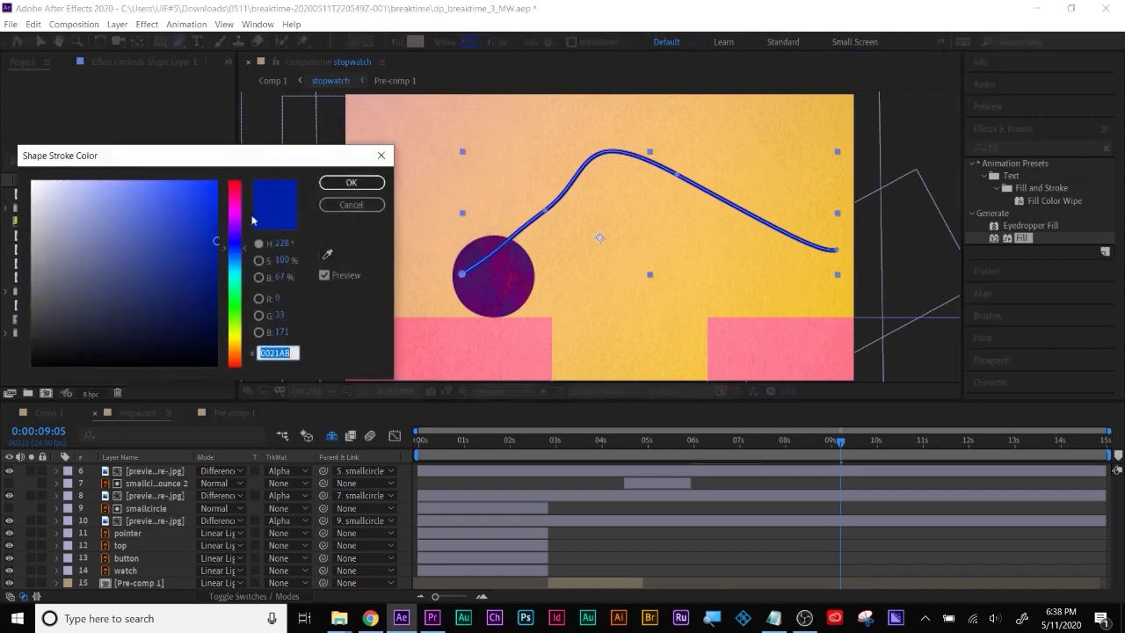
{"action": "left_click_drag", "start_coordinate": [180, 304], "coordinate": [217, 386]}
{"action": "left_click", "coordinate": [351, 182]}
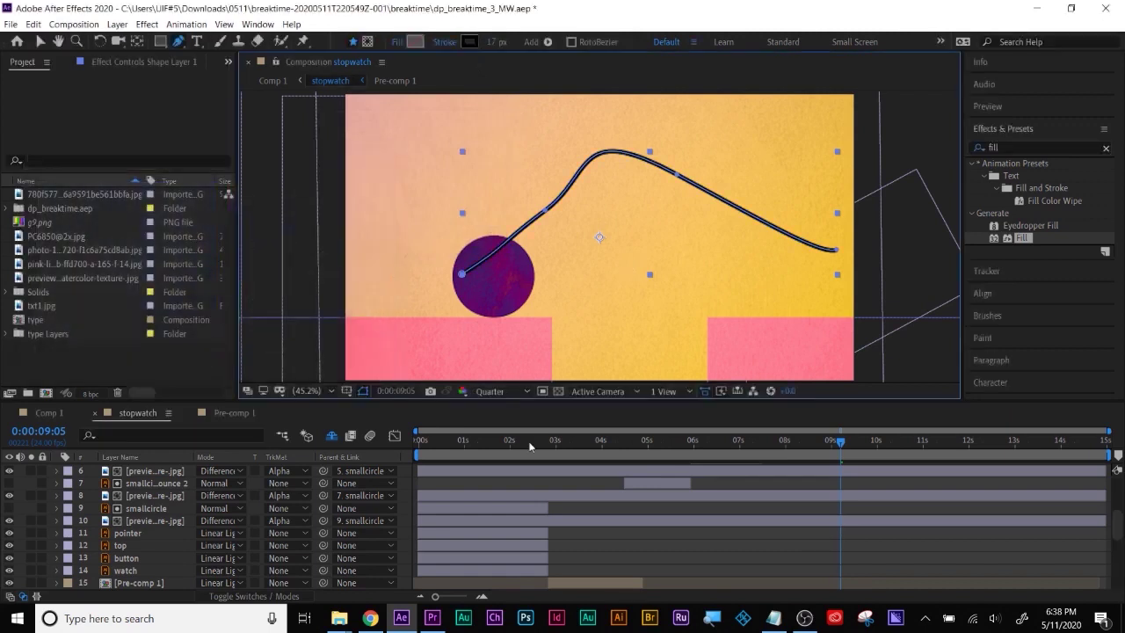
Add Trim Paths to Shape Layer 1.
{"action": "left_click", "coordinate": [131, 472]}
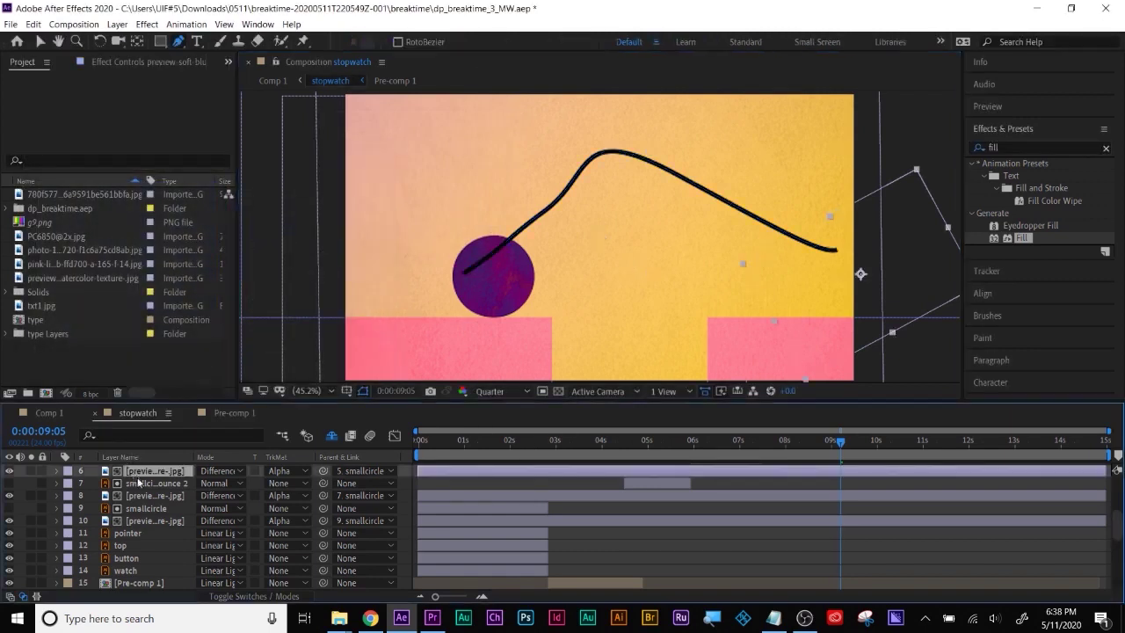
{"action": "scroll", "coordinate": [136, 492], "scroll_direction": "up", "scroll_amount": 5}
{"action": "left_click", "coordinate": [138, 470]}
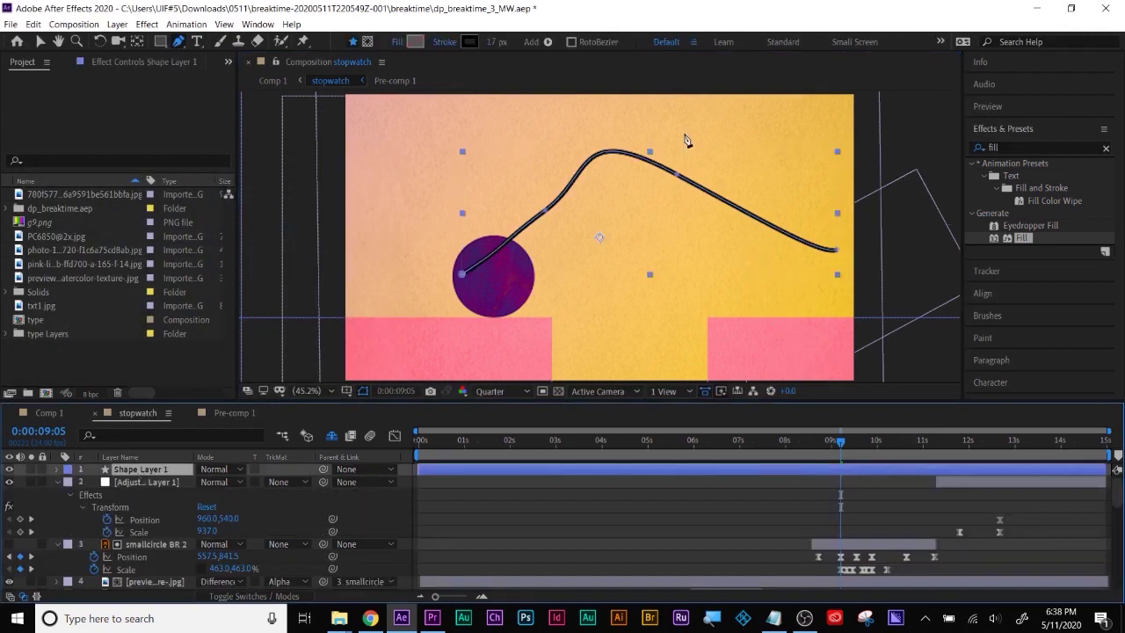
{"action": "left_click", "coordinate": [546, 42]}
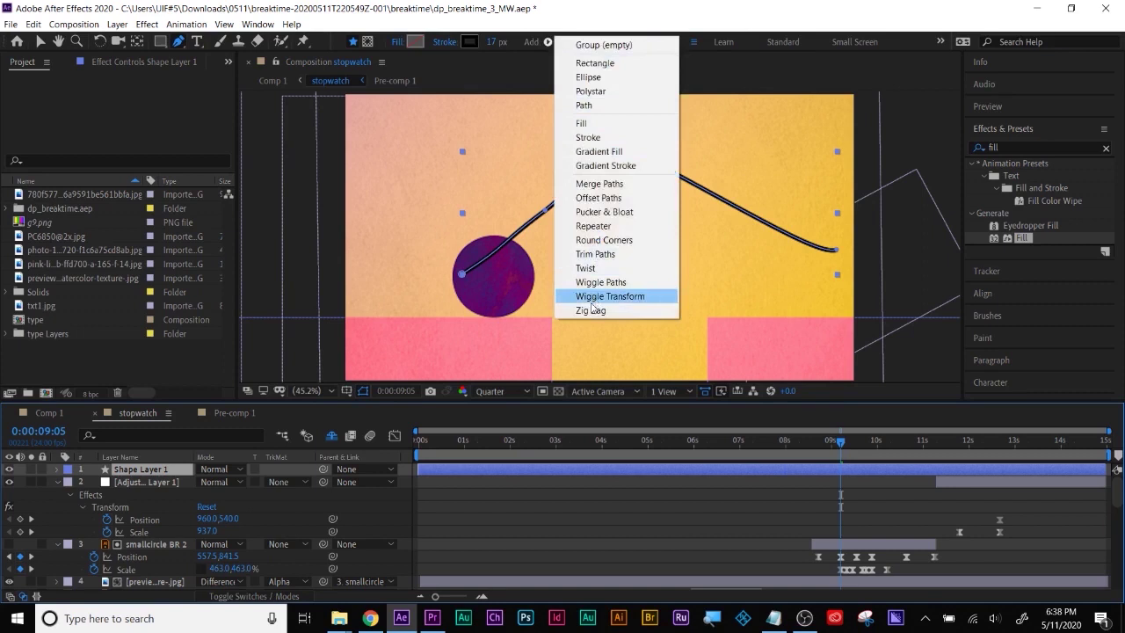
{"action": "left_click", "coordinate": [592, 255]}
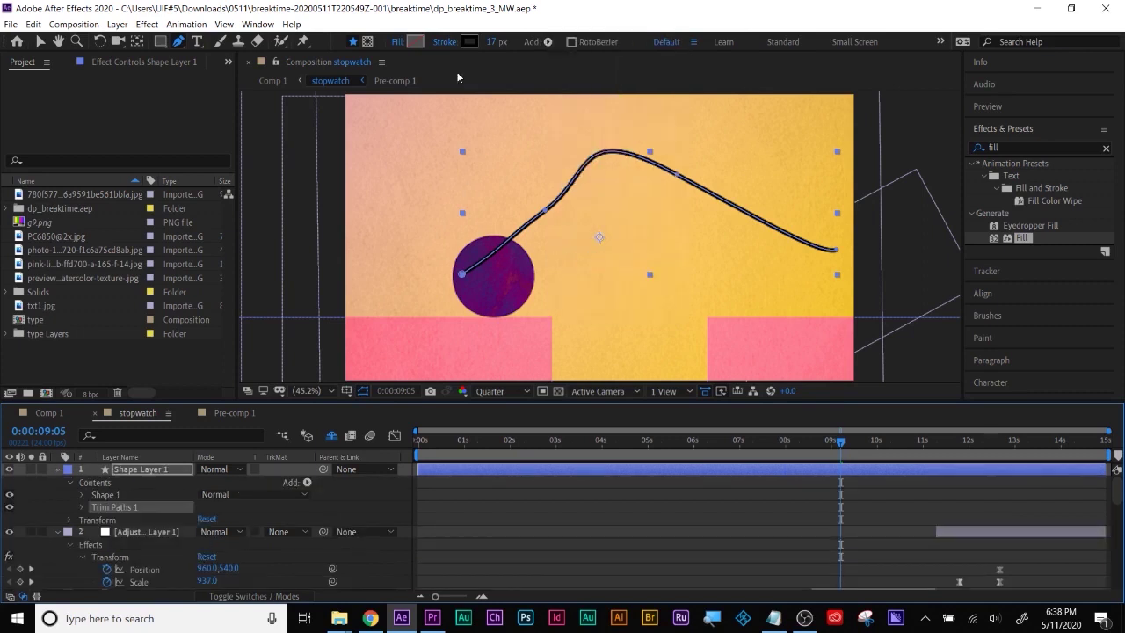
Set the Trim Paths End to 0% and keyframe it at 0:00:09:07.
{"action": "left_click", "coordinate": [83, 507]}
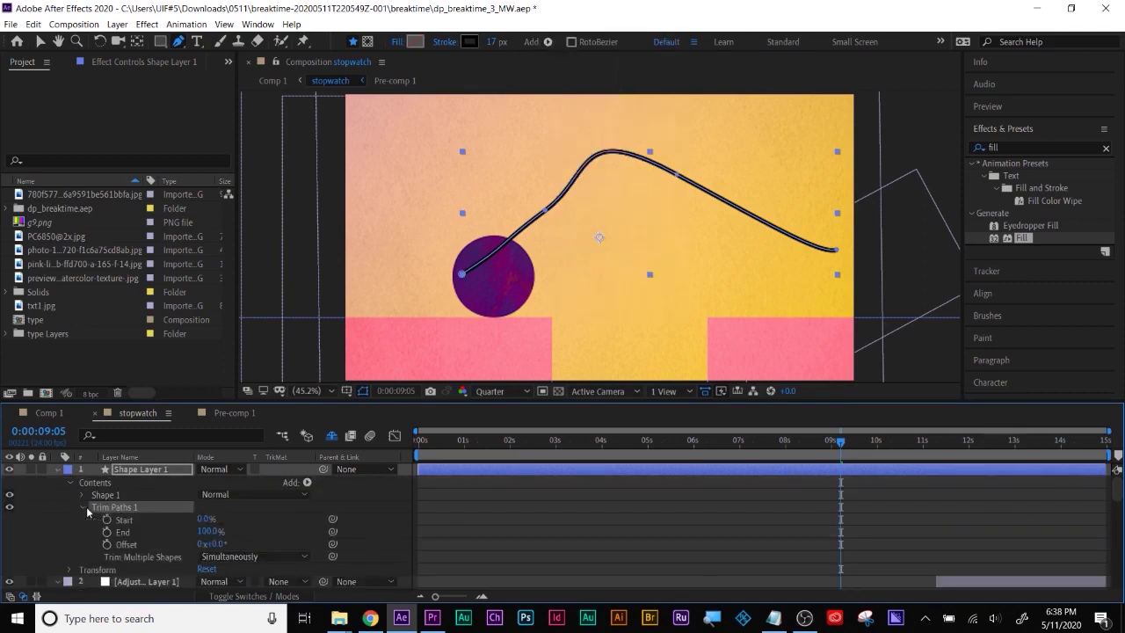
{"action": "mouse_move", "coordinate": [200, 531]}
{"action": "left_mouse_down"}
{"action": "mouse_move", "coordinate": [185, 532]}
{"action": "mouse_move", "coordinate": [240, 530]}
{"action": "left_mouse_up"}
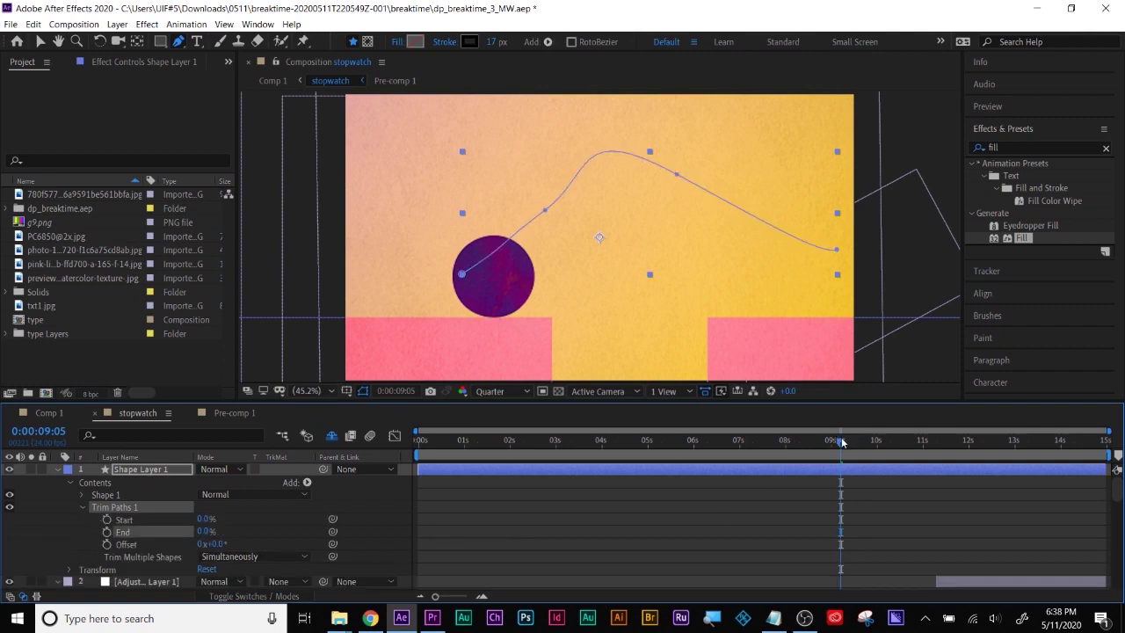
{"action": "left_click_drag", "start_coordinate": [842, 442], "coordinate": [844, 442]}
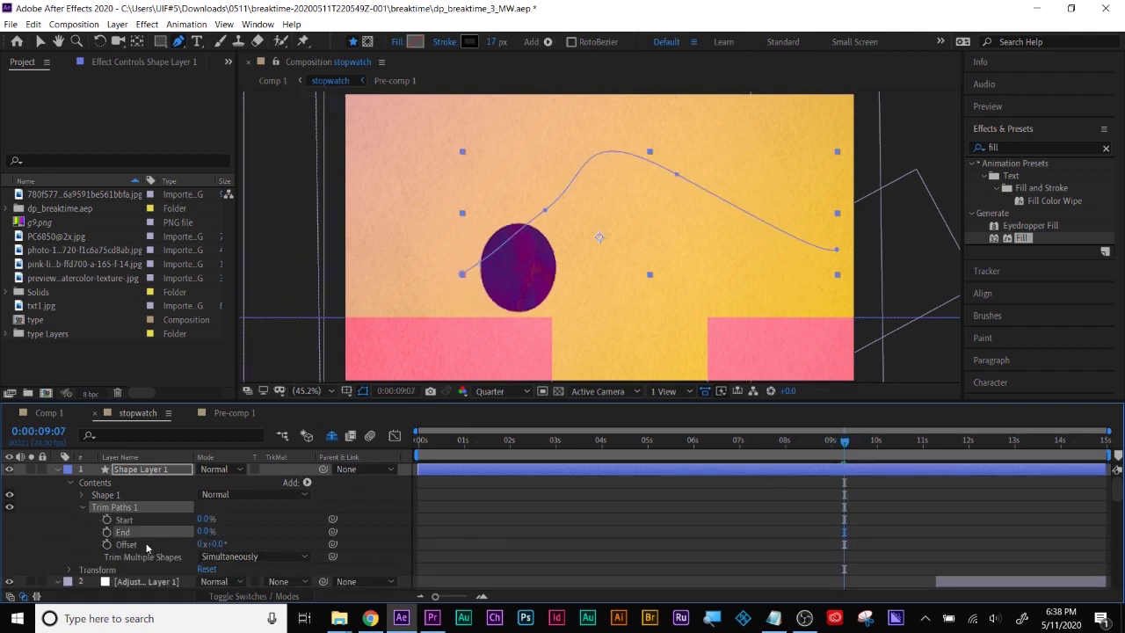
{"action": "left_click", "coordinate": [107, 532]}
Keyframe the Trim Paths End at 75% at 0:00:09:17.
{"action": "left_click_drag", "start_coordinate": [854, 448], "coordinate": [868, 446]}
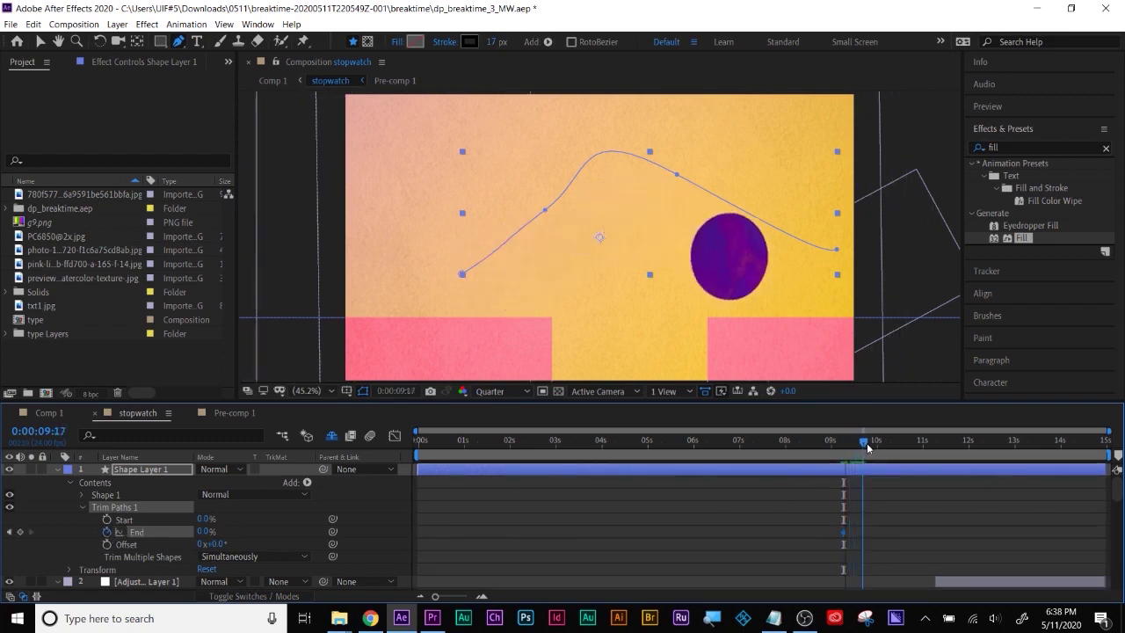
{"action": "left_click_drag", "start_coordinate": [209, 533], "coordinate": [253, 528]}
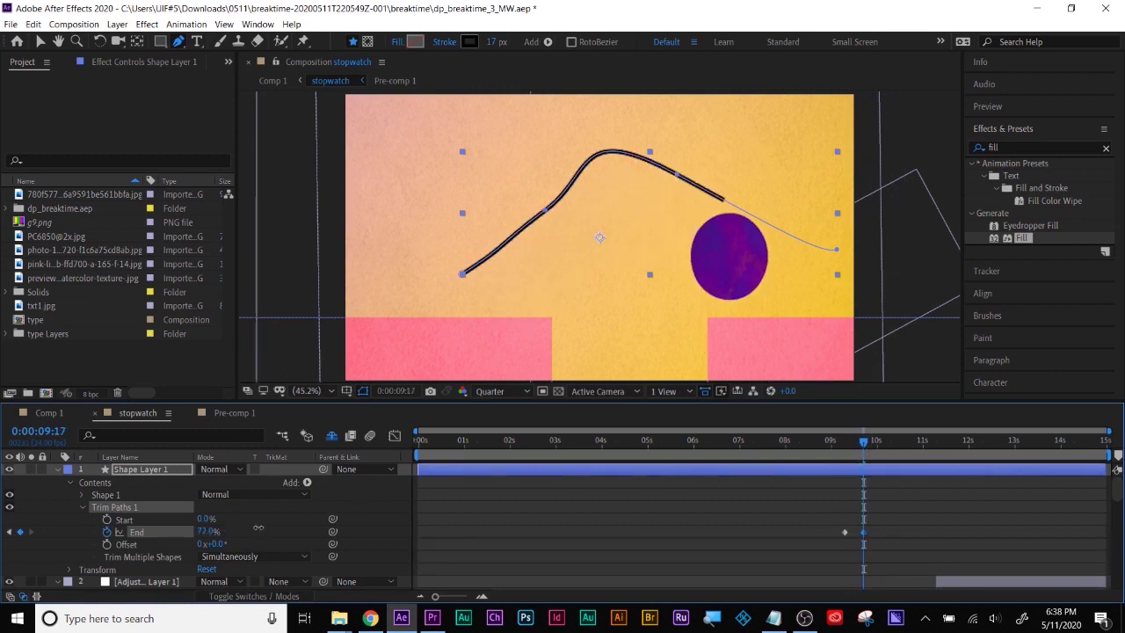
{"action": "left_click", "coordinate": [41, 42]}
{"action": "left_click", "coordinate": [719, 200]}
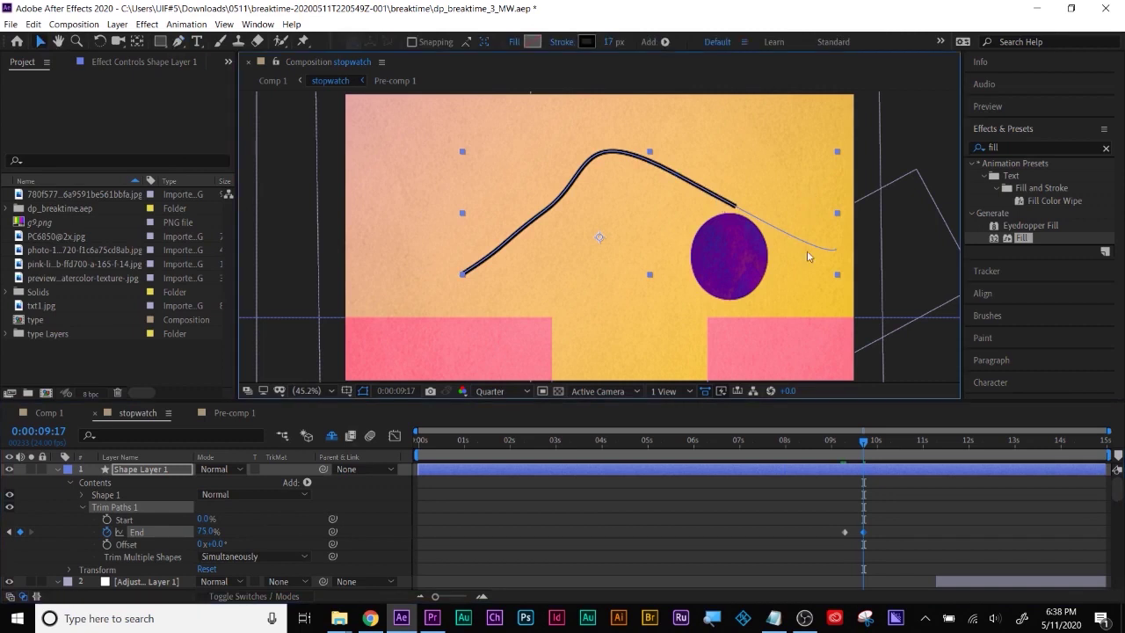
Keyframe the Trim Paths Start at 0% at 0:00:09:10 and at 67% at 0:00:09:20.
{"action": "mouse_move", "coordinate": [871, 450]}
{"action": "left_mouse_down"}
{"action": "mouse_move", "coordinate": [844, 443]}
{"action": "mouse_move", "coordinate": [871, 444]}
{"action": "mouse_move", "coordinate": [855, 442]}
{"action": "left_mouse_up"}
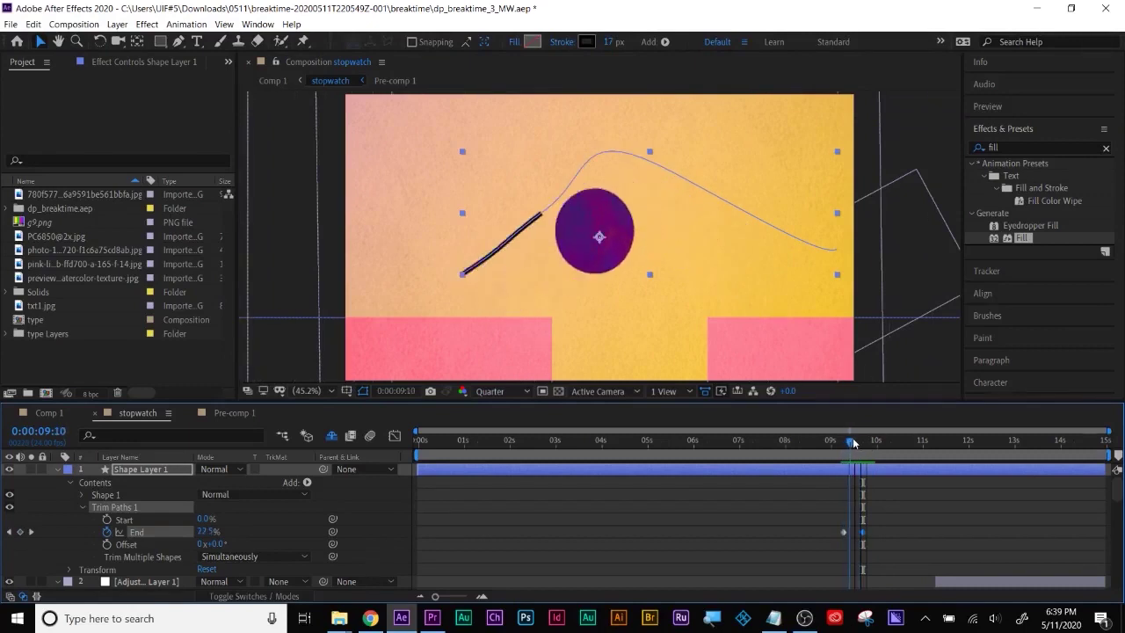
{"action": "left_click", "coordinate": [106, 519]}
{"action": "left_click_drag", "start_coordinate": [856, 446], "coordinate": [869, 445]}
{"action": "mouse_move", "coordinate": [202, 523]}
{"action": "left_mouse_down"}
{"action": "mouse_move", "coordinate": [334, 518]}
{"action": "mouse_move", "coordinate": [460, 489]}
{"action": "left_mouse_up"}
{"action": "mouse_move", "coordinate": [215, 519]}
{"action": "left_mouse_down"}
{"action": "mouse_move", "coordinate": [201, 521]}
{"action": "mouse_move", "coordinate": [231, 523]}
{"action": "left_mouse_up"}
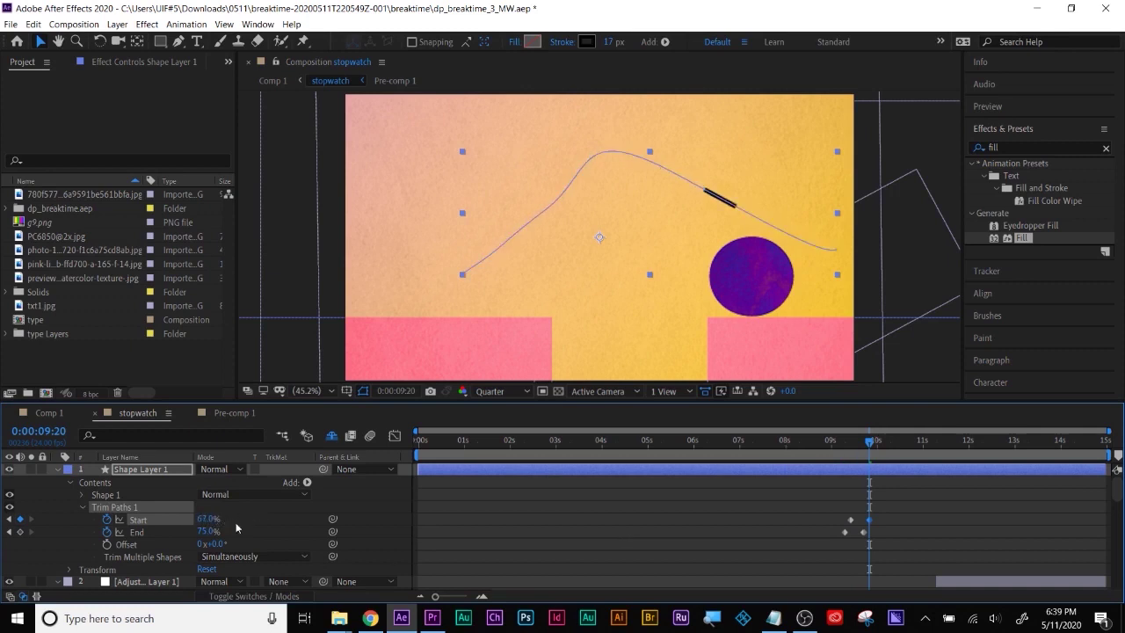
Trim the end of Shape Layer 1 at 0:00:09:20.
{"action": "left_click", "coordinate": [878, 442]}
{"action": "left_click_drag", "start_coordinate": [880, 442], "coordinate": [870, 442]}
{"action": "left_click", "coordinate": [876, 475]}
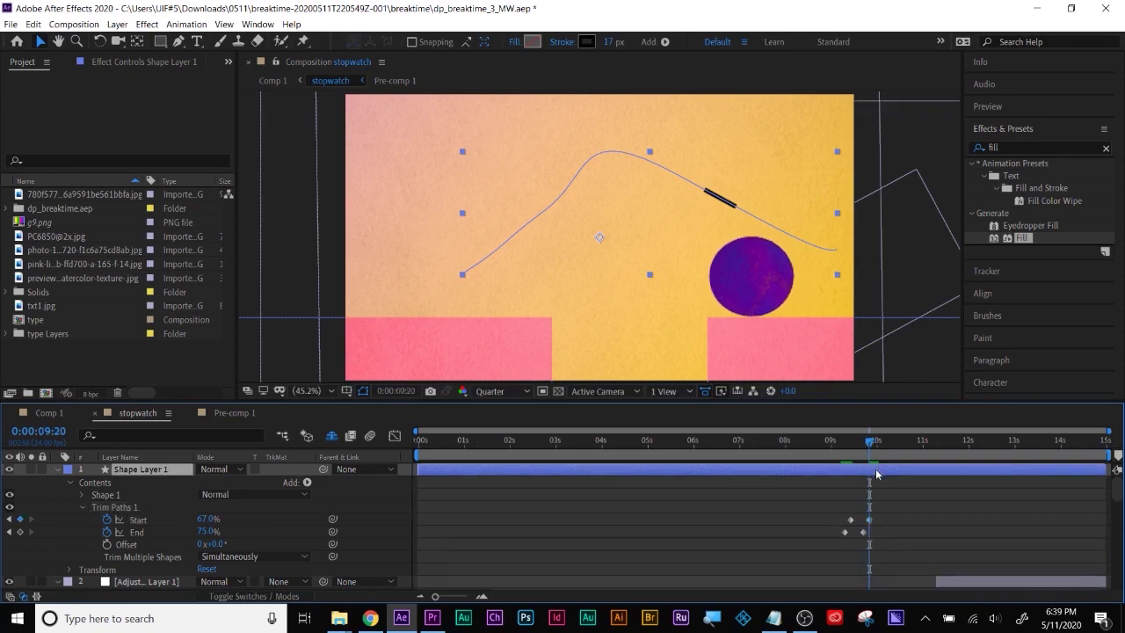
At 0:00:09:10, lower the curve's two middle points so the path follows the ball's bounce.
{"action": "mouse_move", "coordinate": [856, 444]}
{"action": "left_mouse_down"}
{"action": "mouse_move", "coordinate": [843, 443]}
{"action": "mouse_move", "coordinate": [881, 444]}
{"action": "mouse_move", "coordinate": [849, 445]}
{"action": "left_mouse_up"}
{"action": "left_click", "coordinate": [602, 156]}
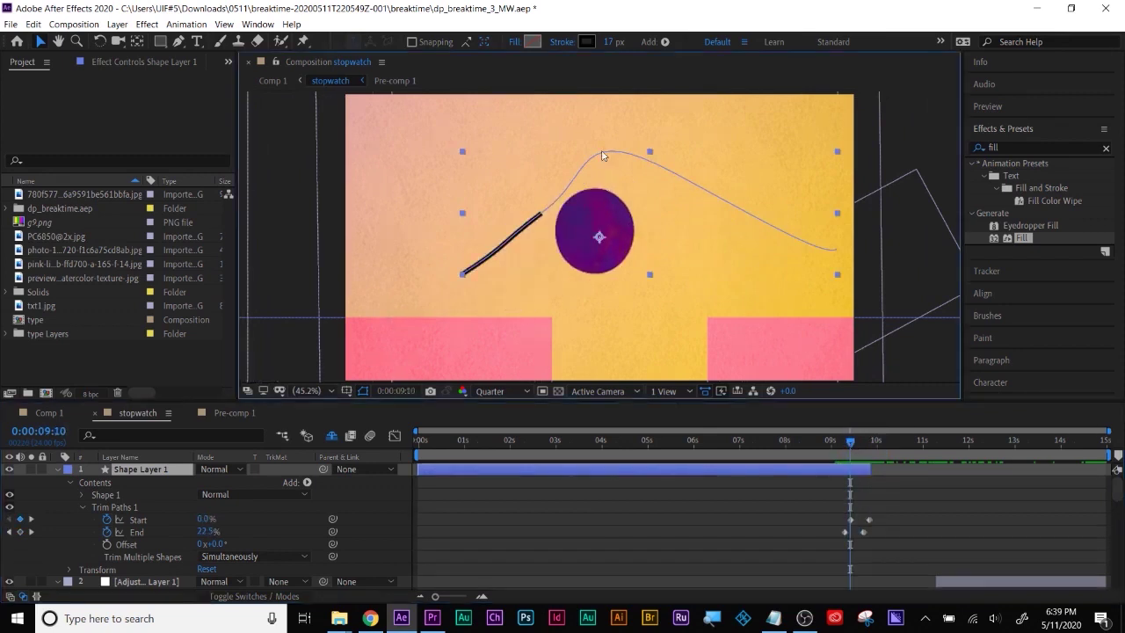
{"action": "left_click", "coordinate": [179, 42]}
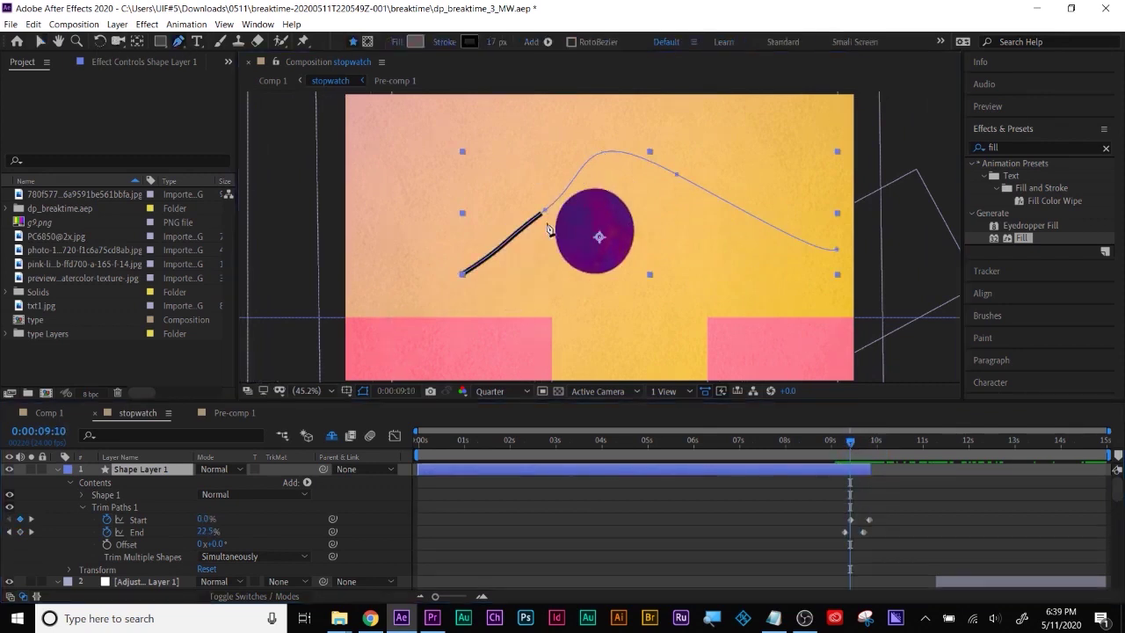
{"action": "left_click", "coordinate": [463, 275]}
{"action": "left_click_drag", "start_coordinate": [679, 177], "coordinate": [691, 227]}
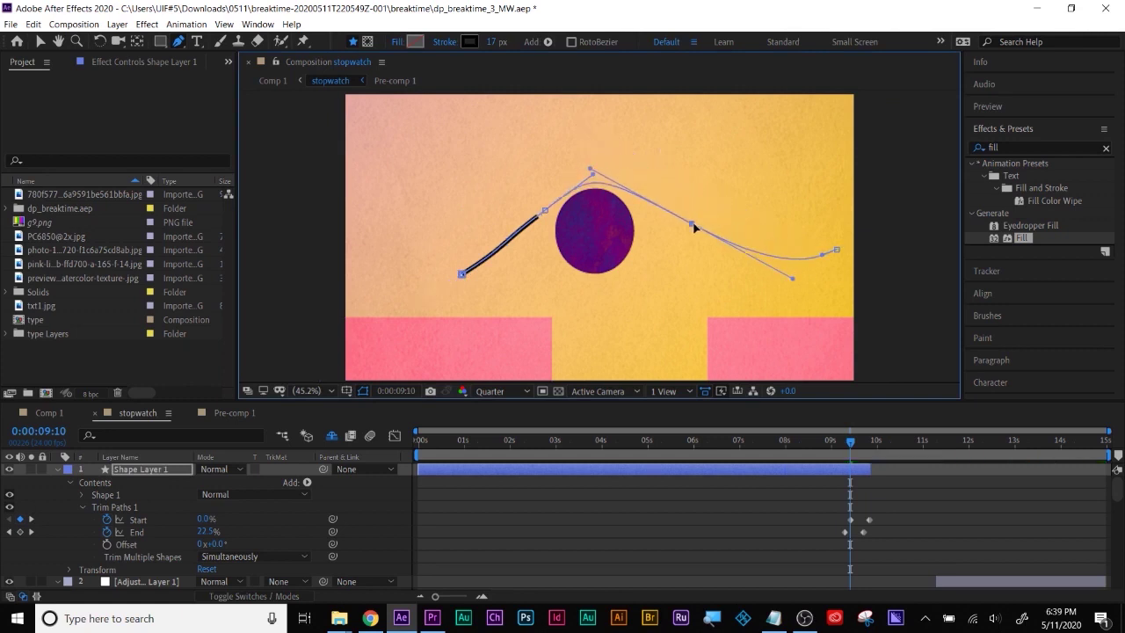
{"action": "left_click_drag", "start_coordinate": [548, 212], "coordinate": [517, 257]}
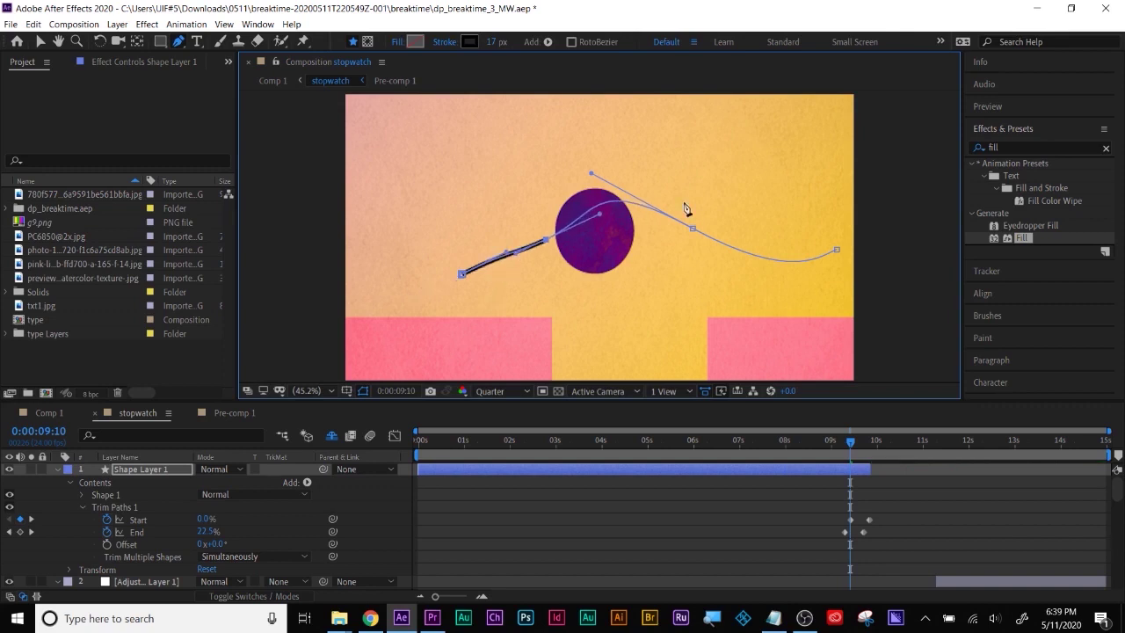
Trim the start of Shape Layer 1 to 0:00:09:07.
{"action": "left_click_drag", "start_coordinate": [857, 451], "coordinate": [872, 443]}
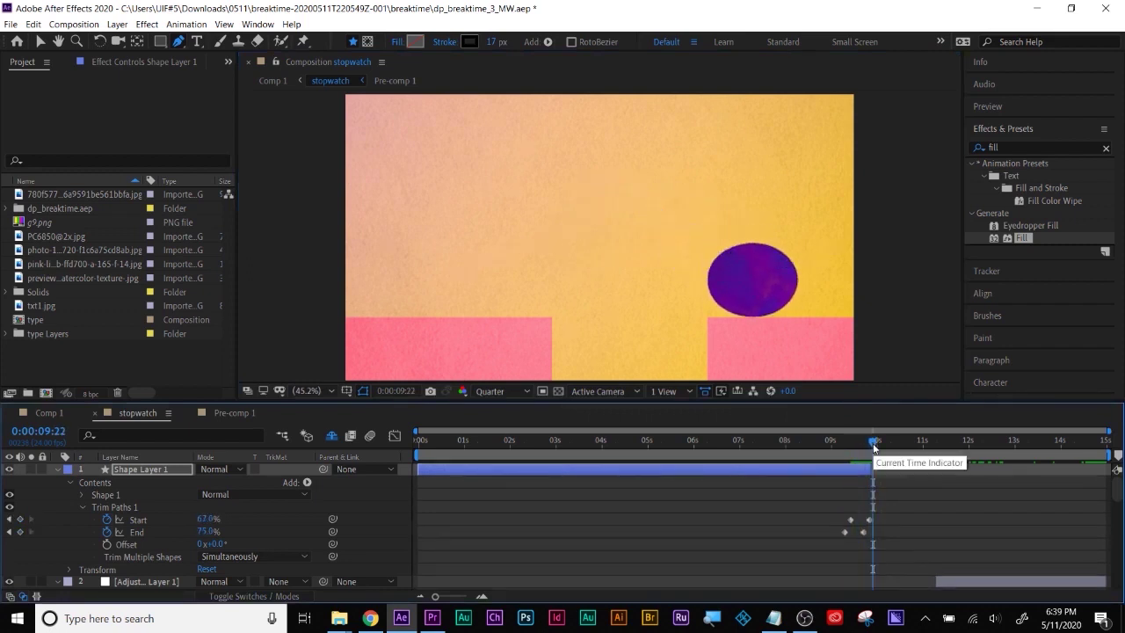
{"action": "left_click_drag", "start_coordinate": [872, 447], "coordinate": [839, 448]}
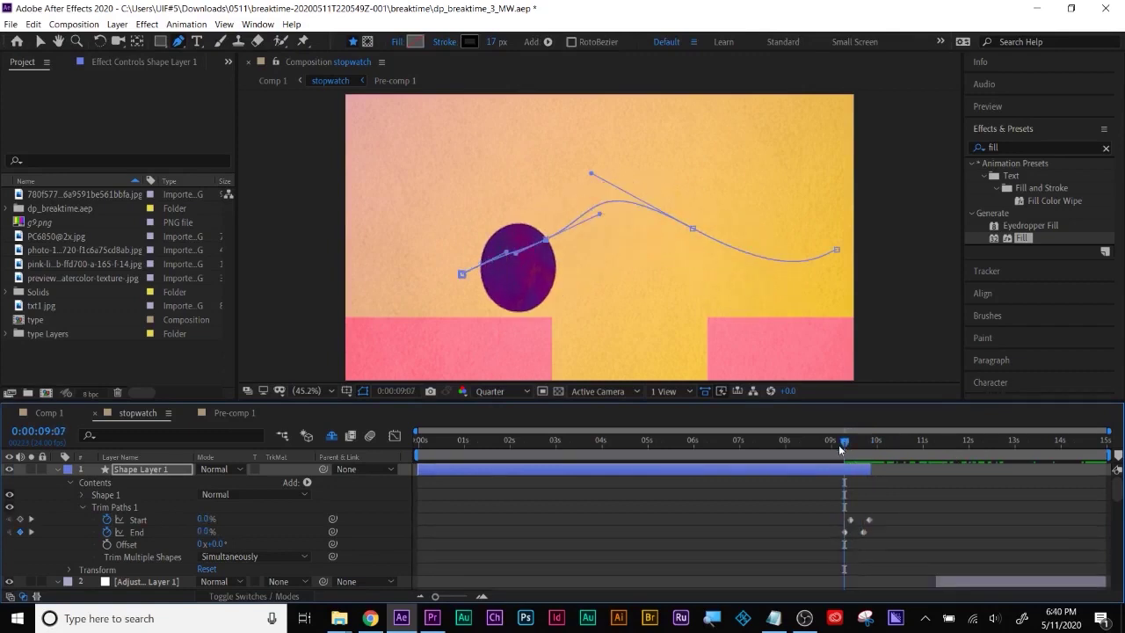
{"action": "left_click", "coordinate": [823, 476]}
{"action": "key", "text": "alt+bracketleft"}
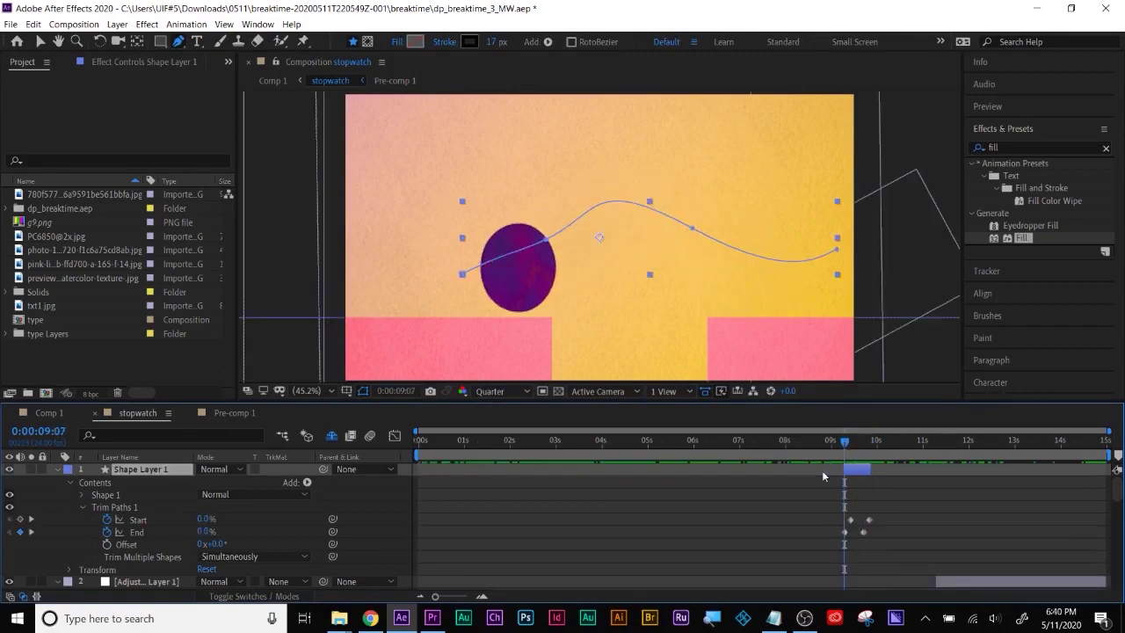
Show only Shape Layer 1's keyframed properties and move the layer down the stack to directly above the R layer.
{"action": "key", "text": "u"}
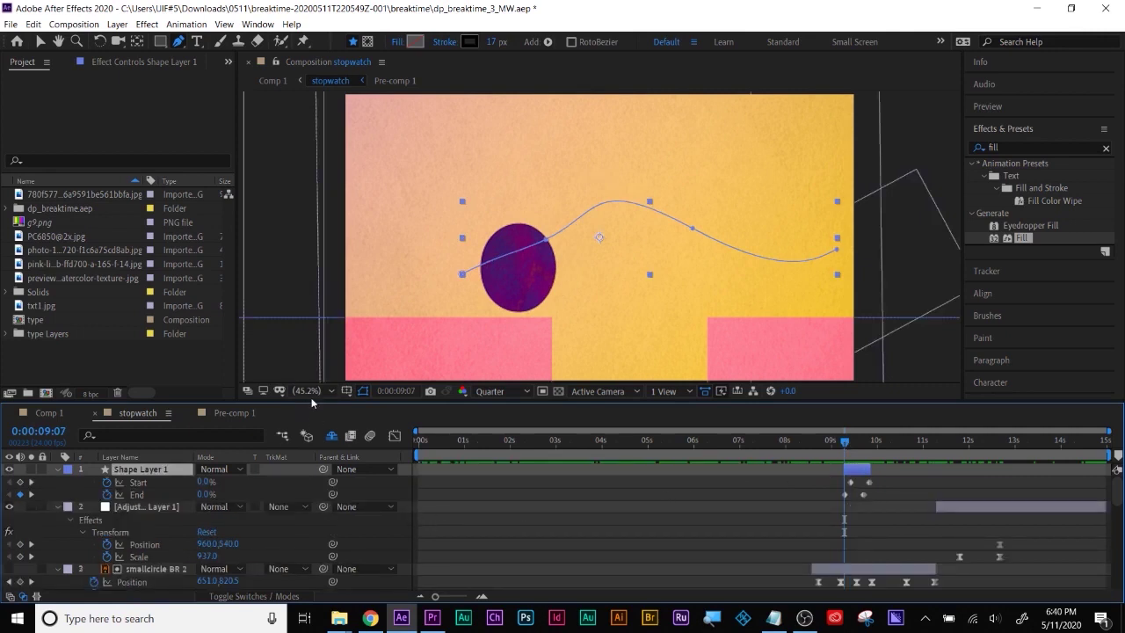
{"action": "left_click_drag", "start_coordinate": [313, 402], "coordinate": [309, 297]}
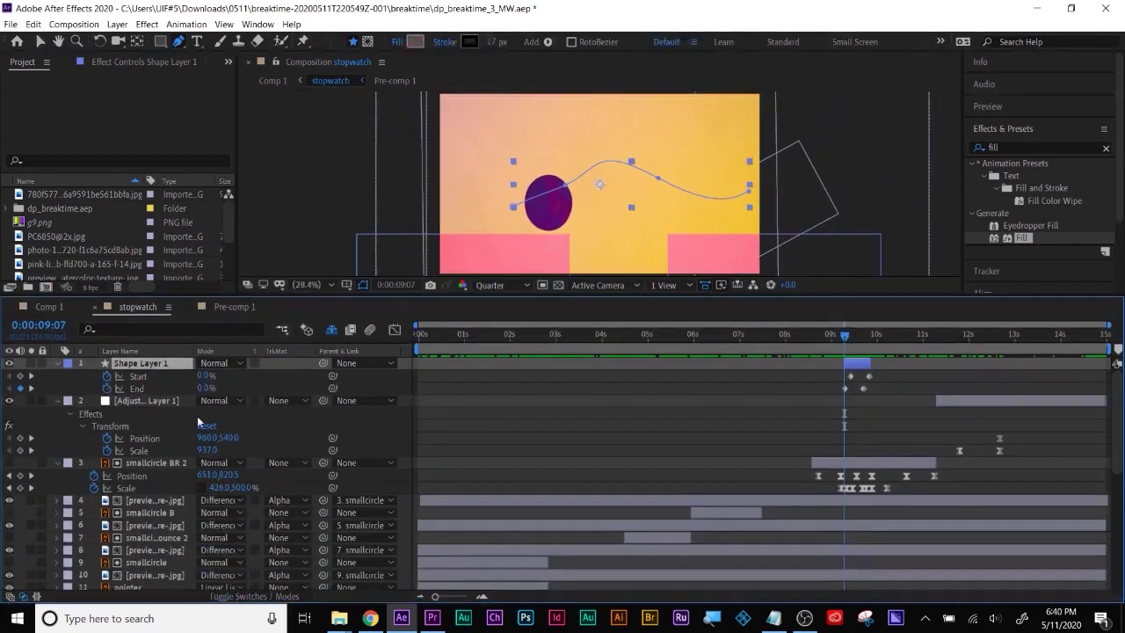
{"action": "left_click", "coordinate": [142, 471]}
{"action": "left_click_drag", "start_coordinate": [145, 365], "coordinate": [131, 424]}
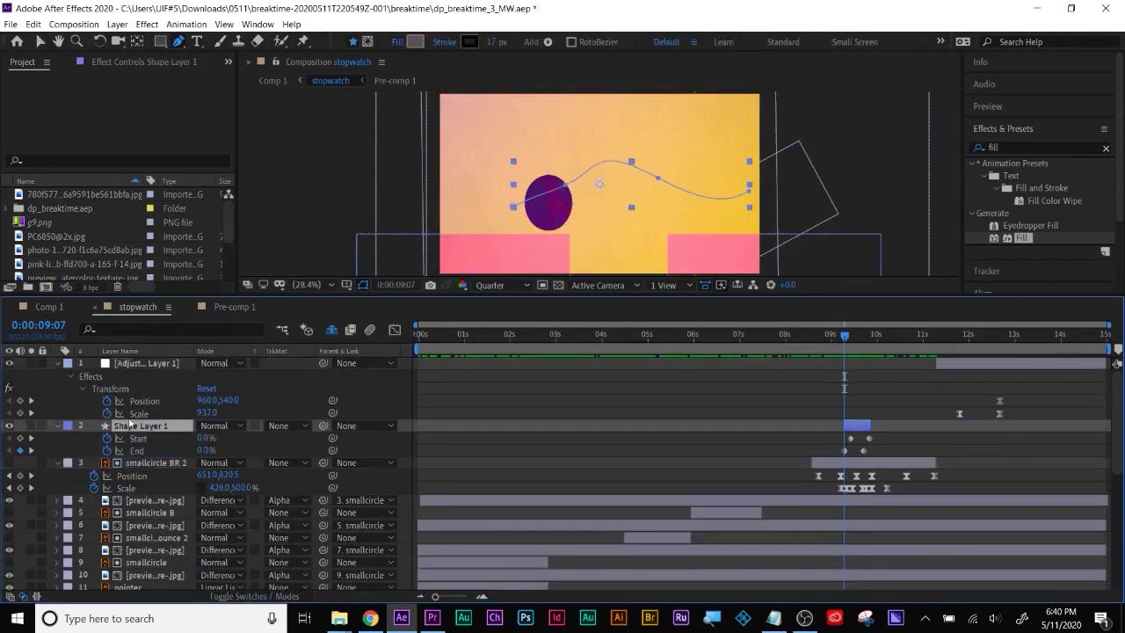
{"action": "left_click_drag", "start_coordinate": [132, 531], "coordinate": [132, 580]}
{"action": "left_click", "coordinate": [714, 545]}
{"action": "scroll", "coordinate": [139, 556], "scroll_direction": "down", "scroll_amount": 2}
{"action": "left_click_drag", "start_coordinate": [139, 466], "coordinate": [139, 541]}
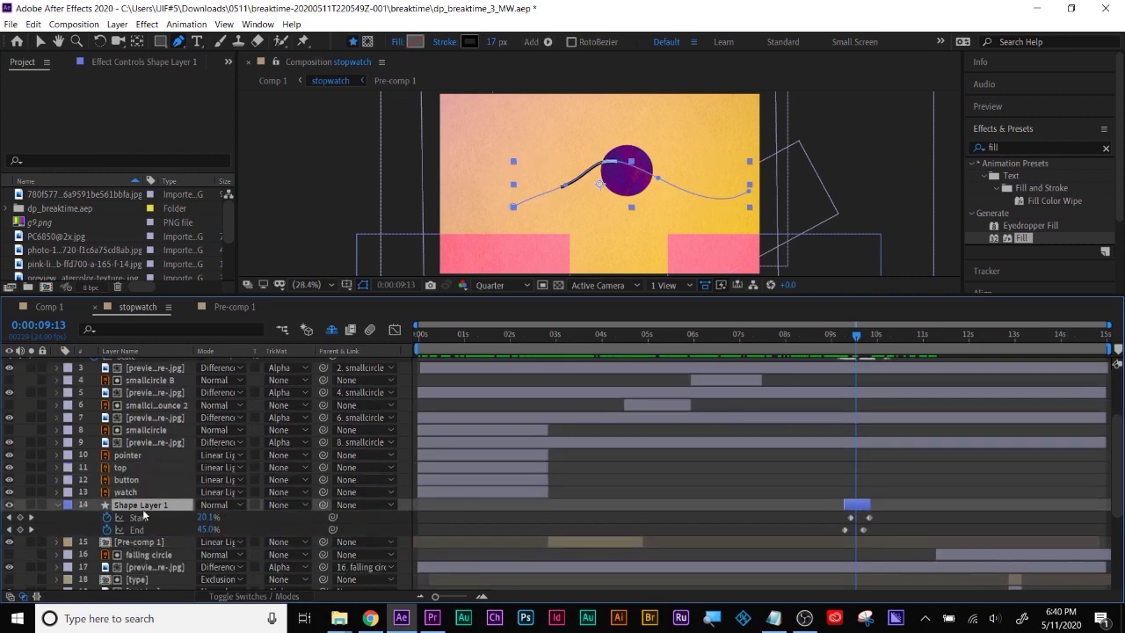
{"action": "scroll", "coordinate": [655, 507], "scroll_direction": "down", "scroll_amount": 4}
{"action": "left_click_drag", "start_coordinate": [141, 392], "coordinate": [141, 505]}
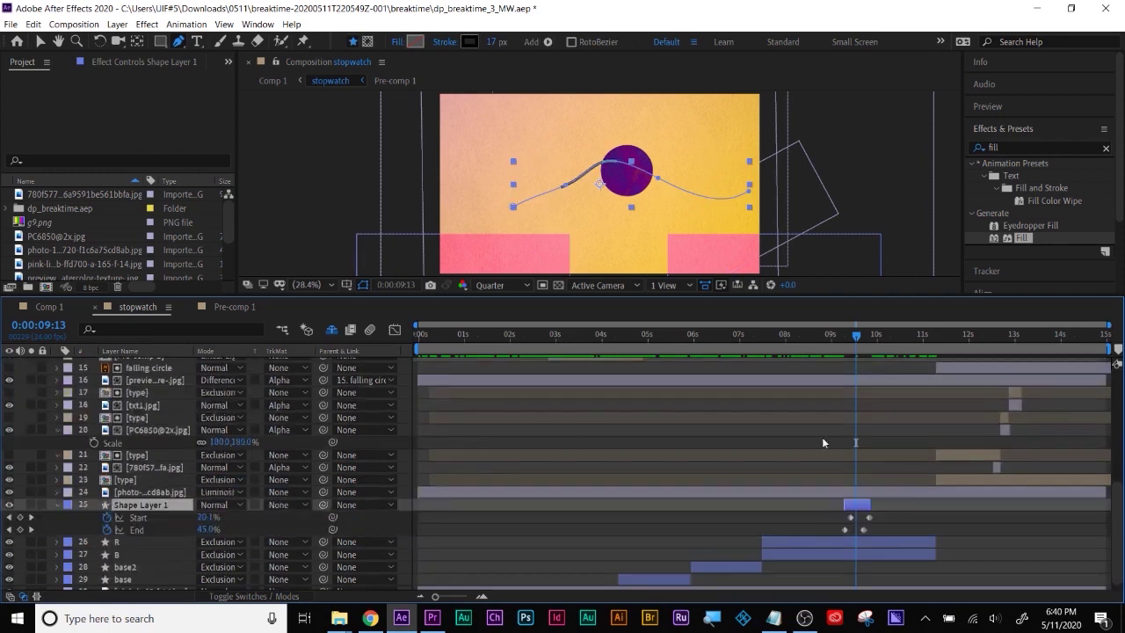
Shift Shape Layer 1 to start at 0:00:09:08, delay its last Start and End keyframes, and review the motion up to 0:00:10:04.
{"action": "left_click", "coordinate": [130, 507]}
{"action": "left_click_drag", "start_coordinate": [861, 514], "coordinate": [862, 514]}
{"action": "left_click", "coordinate": [825, 526]}
{"action": "mouse_move", "coordinate": [841, 336]}
{"action": "left_mouse_down"}
{"action": "mouse_move", "coordinate": [873, 338]}
{"action": "mouse_move", "coordinate": [860, 338]}
{"action": "left_mouse_up"}
{"action": "left_click_drag", "start_coordinate": [889, 510], "coordinate": [871, 533]}
{"action": "left_click_drag", "start_coordinate": [869, 335], "coordinate": [846, 344]}
{"action": "left_click", "coordinate": [915, 510]}
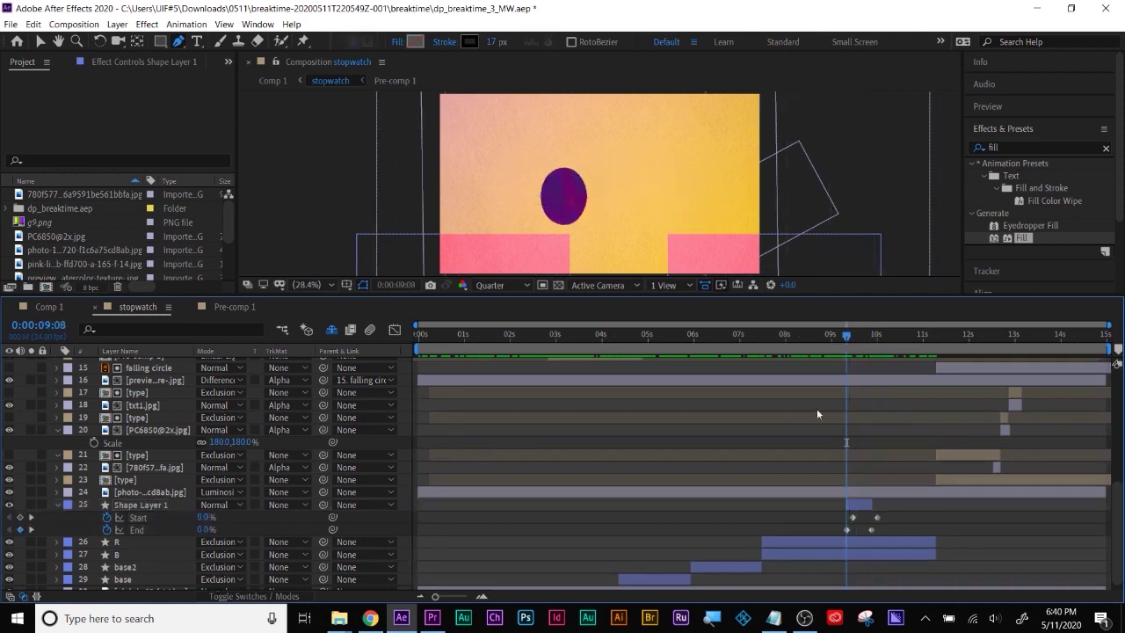
{"action": "left_click_drag", "start_coordinate": [834, 334], "coordinate": [884, 338]}
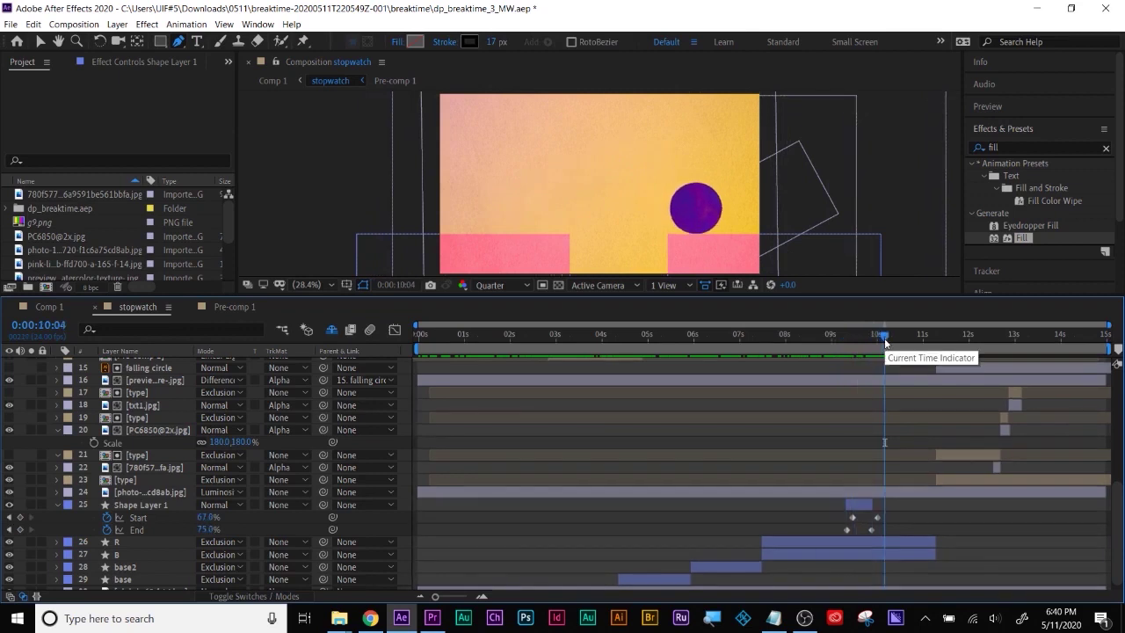
Apply Easy Ease to all four Start and End keyframes of Shape Layer 1.
{"action": "left_click_drag", "start_coordinate": [884, 341], "coordinate": [875, 338]}
{"action": "left_click_drag", "start_coordinate": [889, 521], "coordinate": [835, 538]}
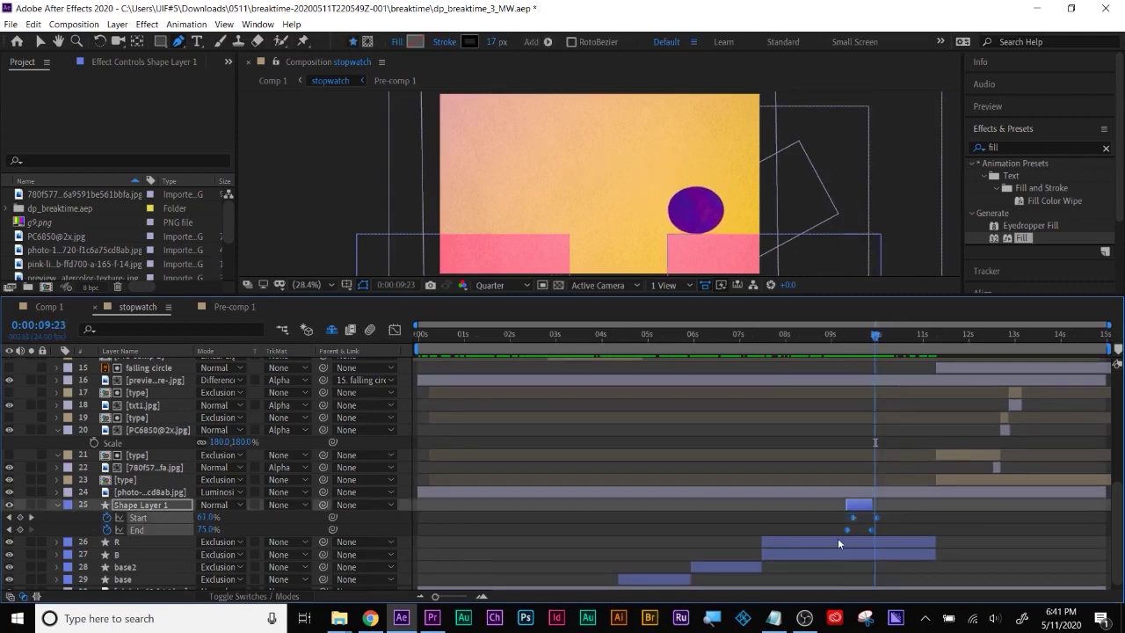
{"action": "right_click", "coordinate": [880, 518]}
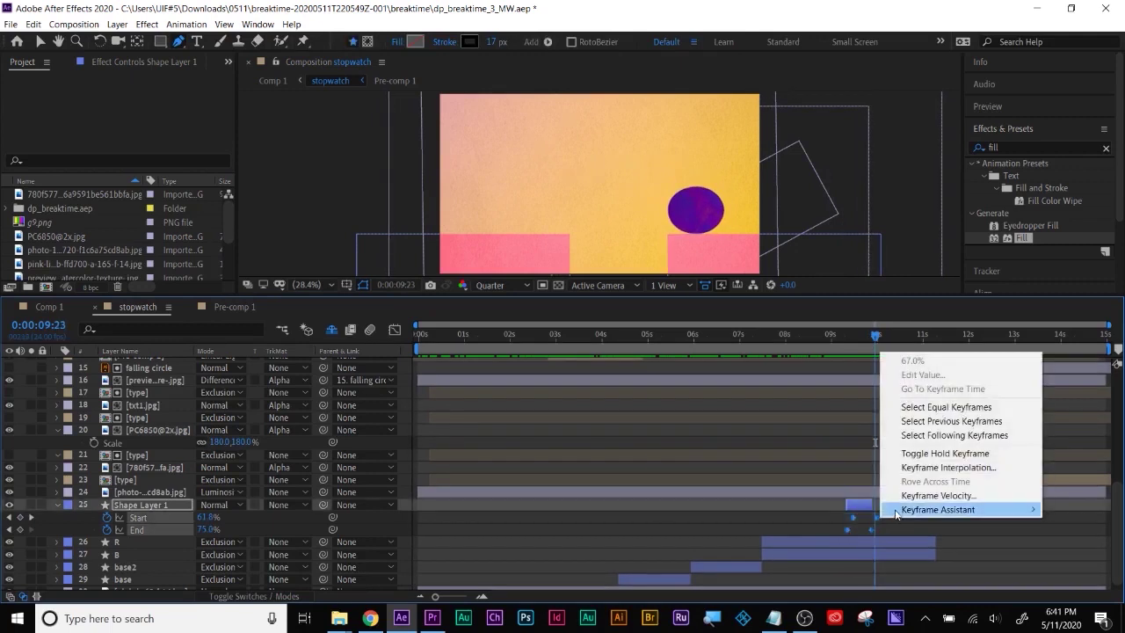
{"action": "mouse_move", "coordinate": [966, 510]}
{"action": "left_click", "coordinate": [752, 427]}
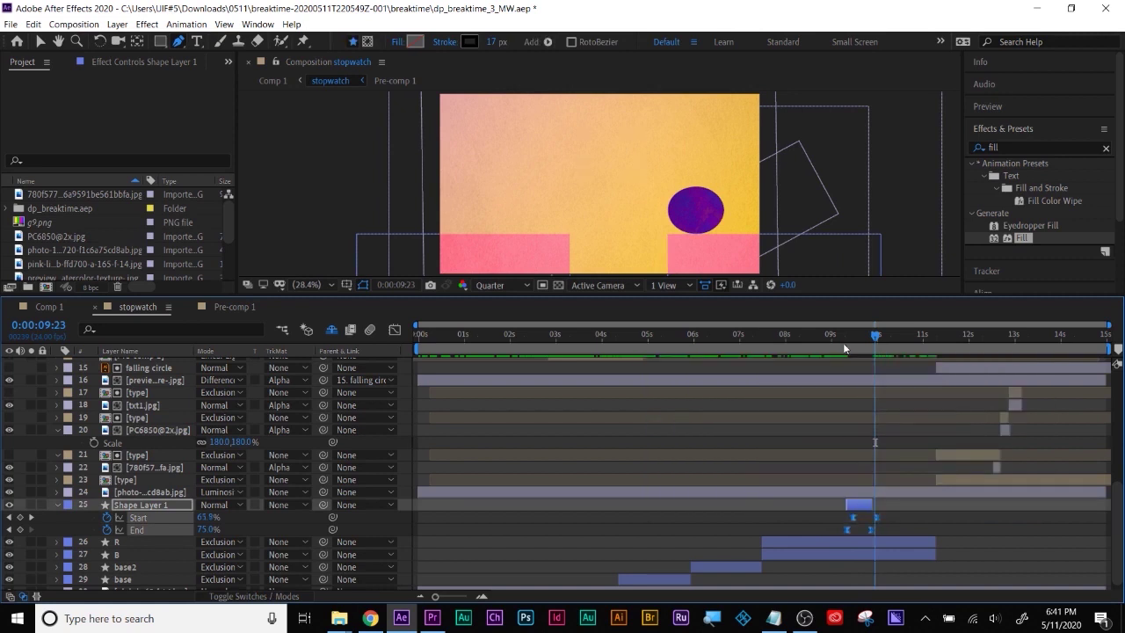
Review the stopwatch composition's animation from the first frame through to 0:00:14:23.
{"action": "left_click", "coordinate": [844, 349]}
{"action": "left_click_drag", "start_coordinate": [847, 343], "coordinate": [1060, 338]}
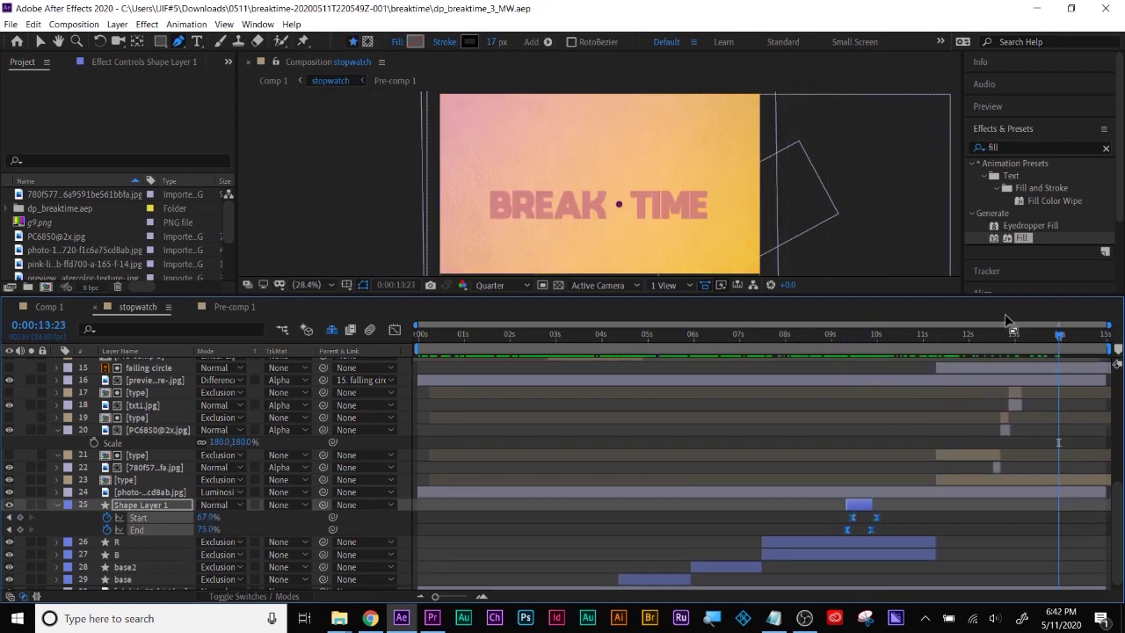
{"action": "left_click", "coordinate": [733, 418]}
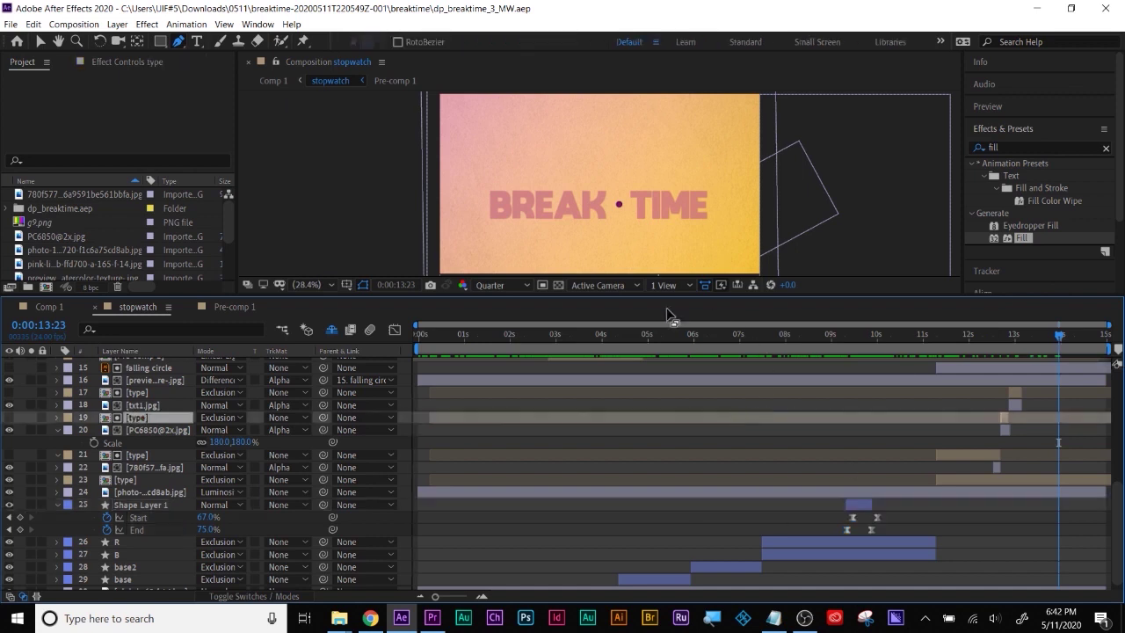
{"action": "left_click", "coordinate": [42, 305]}
{"action": "left_click", "coordinate": [132, 306]}
{"action": "left_click_drag", "start_coordinate": [932, 343], "coordinate": [362, 355]}
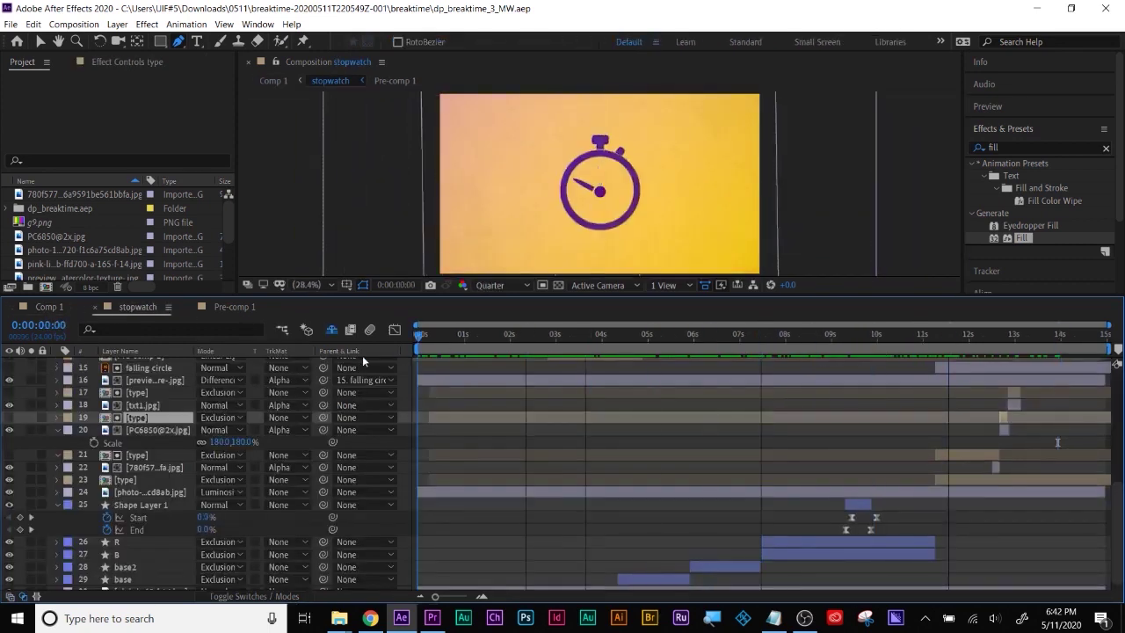
{"action": "left_click_drag", "start_coordinate": [573, 358], "coordinate": [1105, 352]}
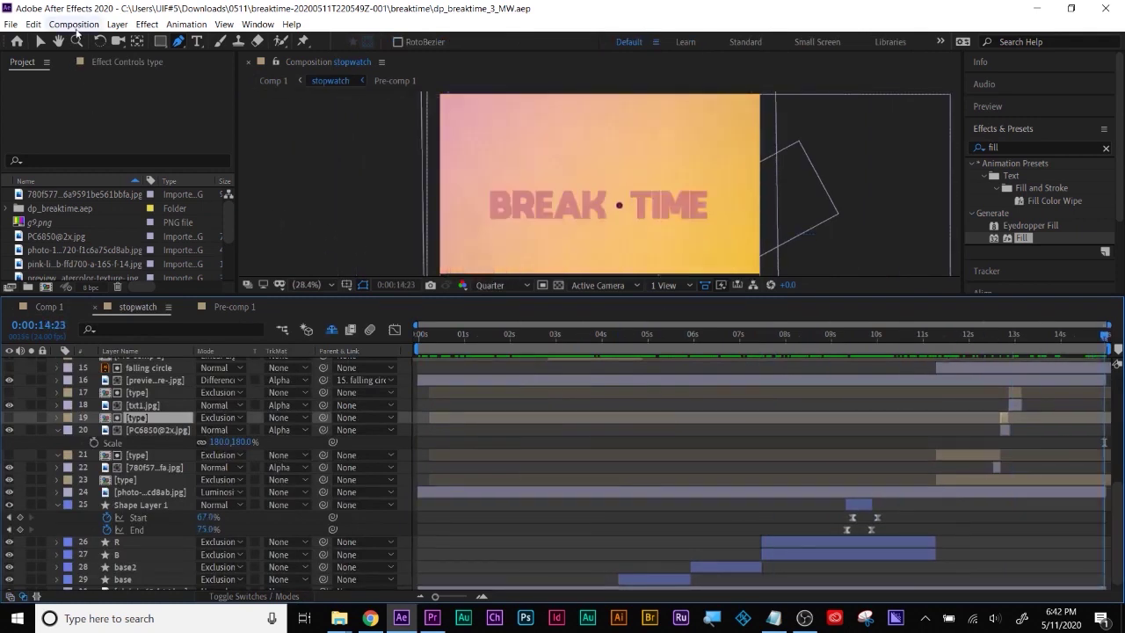
Add the stopwatch composition to the Adobe Media Encoder queue and switch to Media Encoder.
{"action": "left_click", "coordinate": [75, 27]}
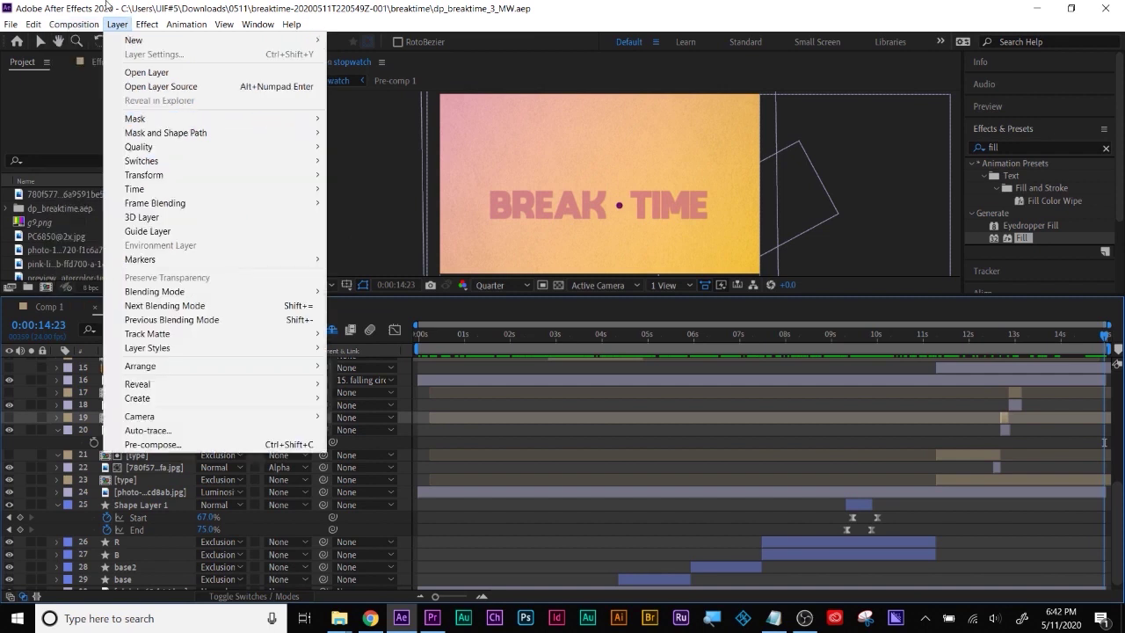
{"action": "left_click", "coordinate": [263, 130]}
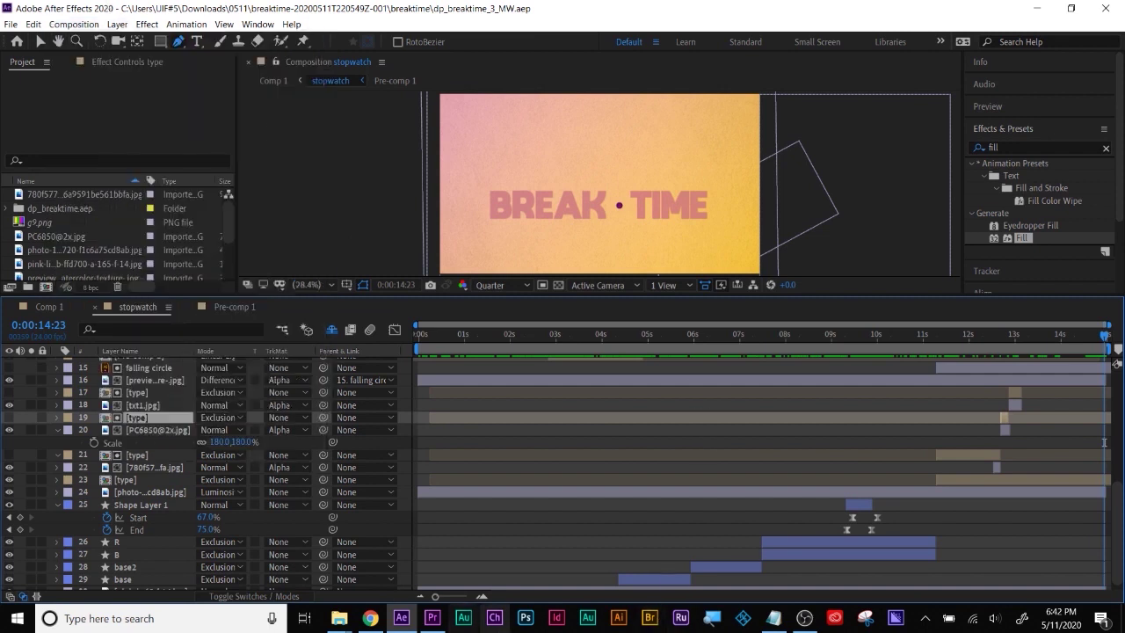
{"action": "left_click", "coordinate": [895, 618]}
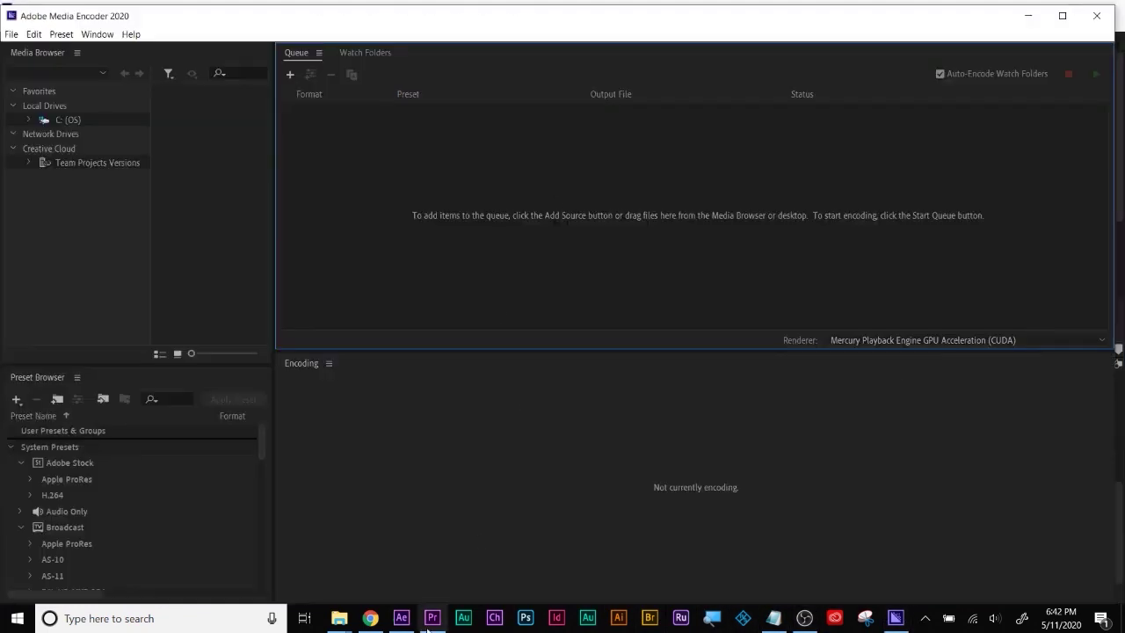
{"action": "left_click", "coordinate": [406, 622]}
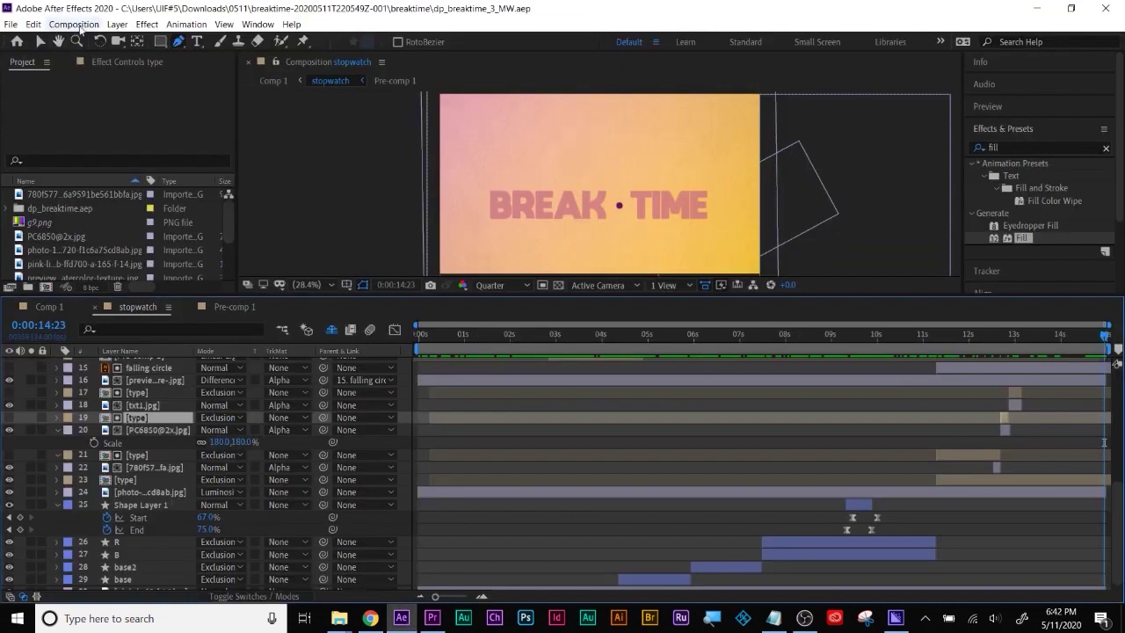
{"action": "left_click", "coordinate": [79, 27]}
{"action": "left_click", "coordinate": [79, 26]}
{"action": "left_click", "coordinate": [74, 24]}
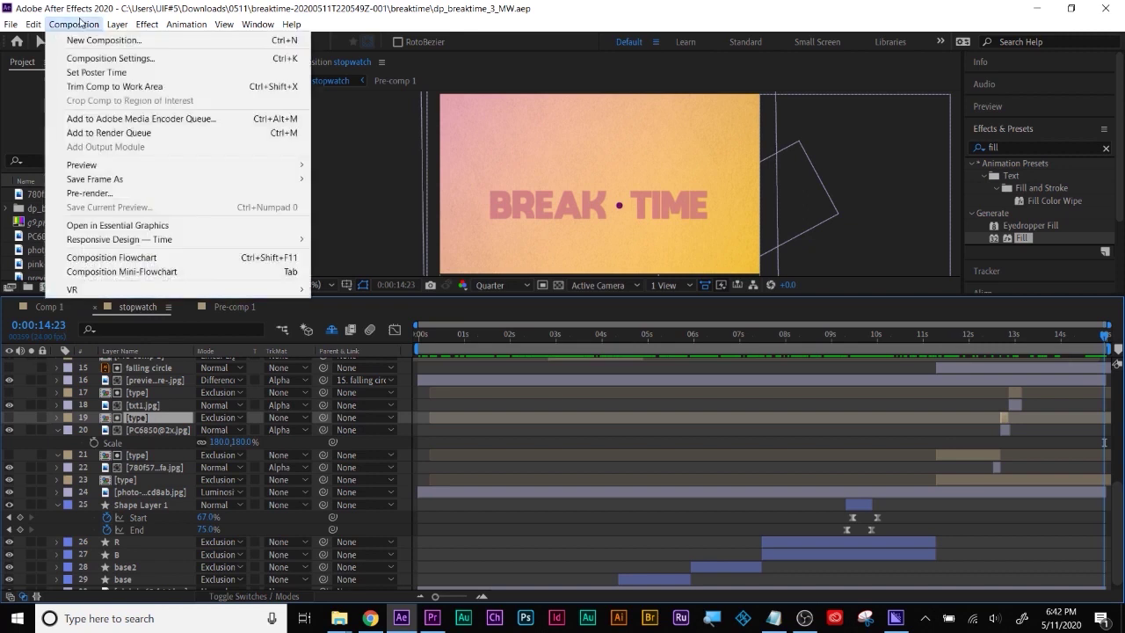
{"action": "left_click", "coordinate": [173, 120]}
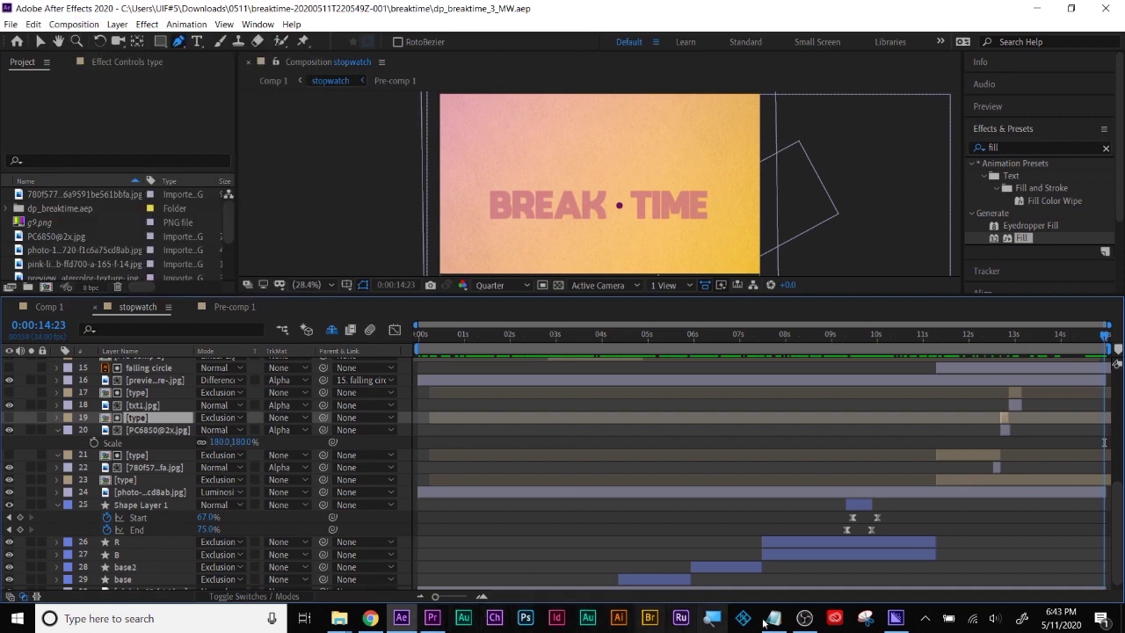
{"action": "left_click", "coordinate": [894, 617]}
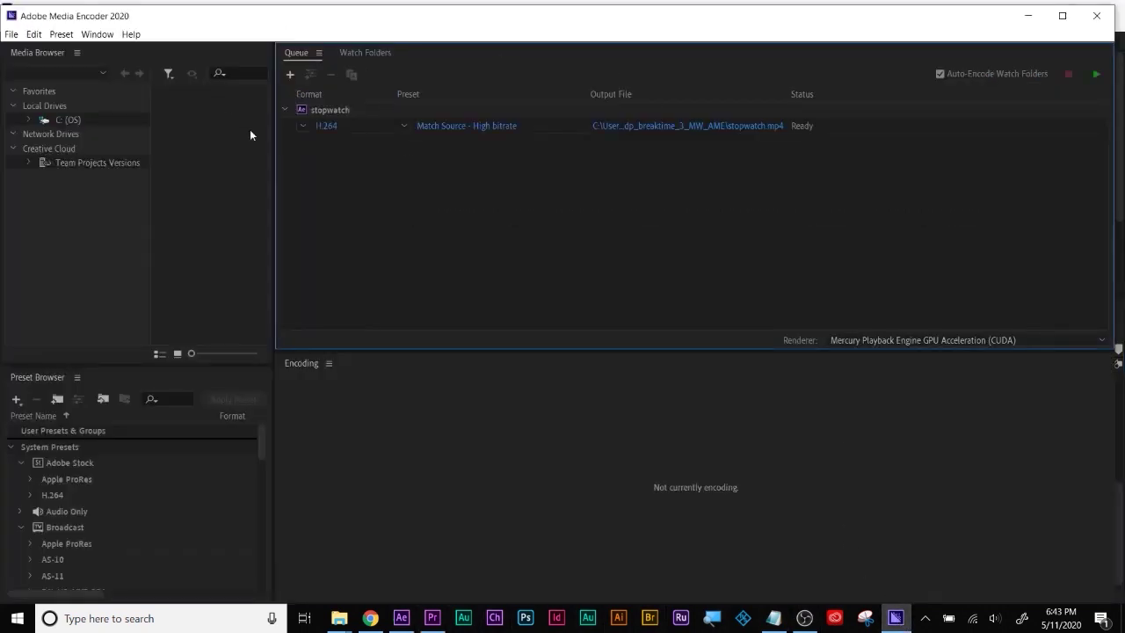
Set the queued stopwatch output to stopwatch.mp4 on the Desktop and try to encode it.
{"action": "left_click", "coordinate": [326, 110]}
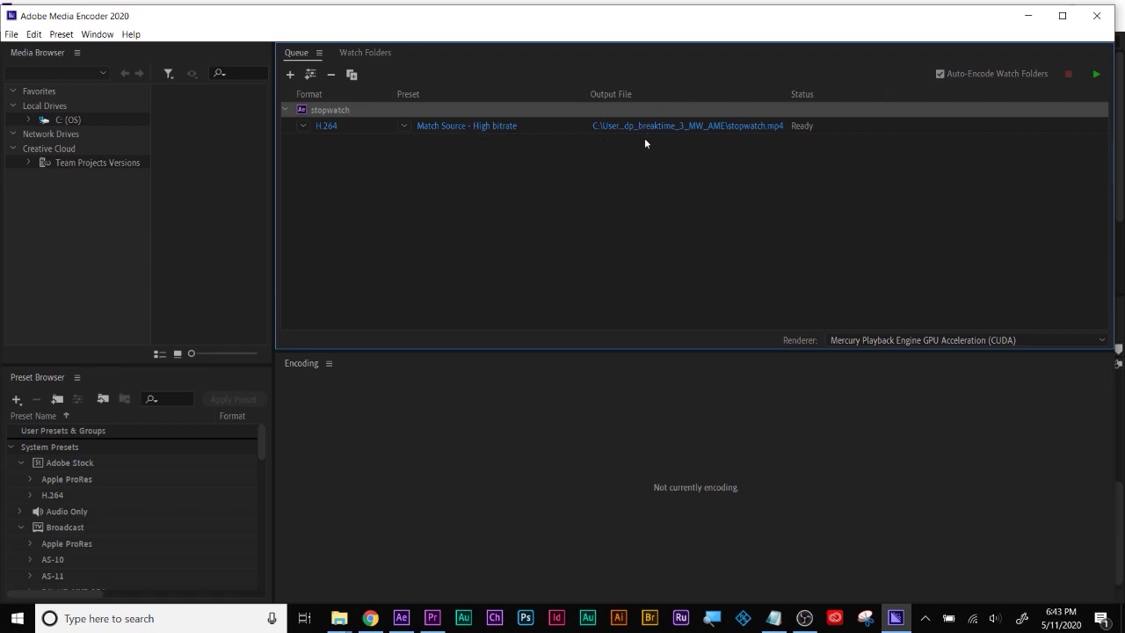
{"action": "left_click", "coordinate": [674, 129]}
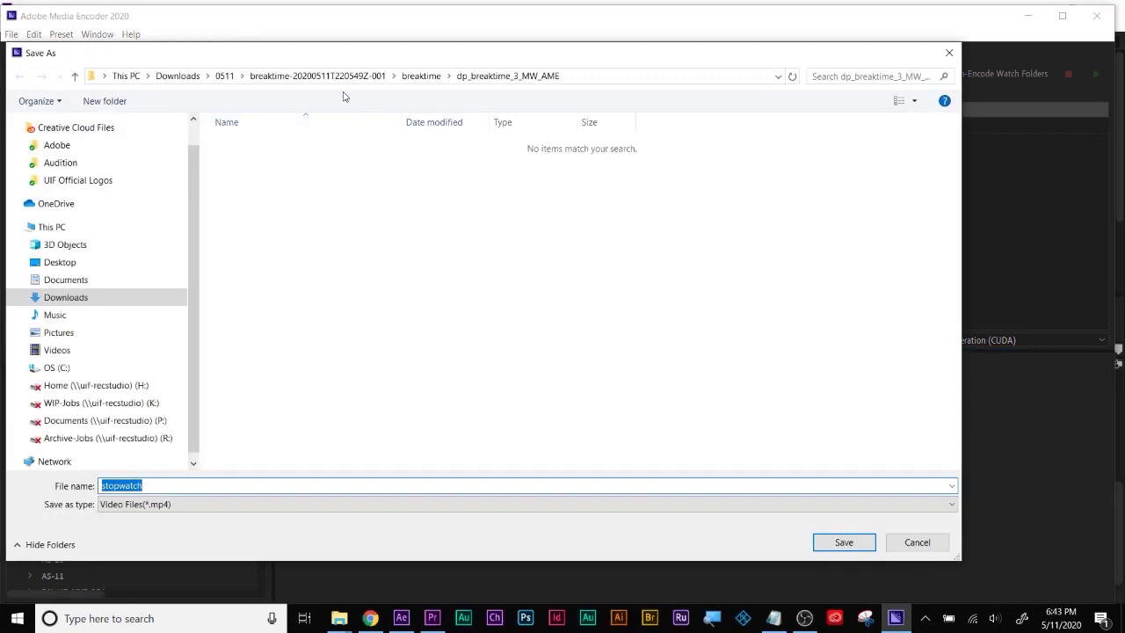
{"action": "left_click", "coordinate": [62, 263]}
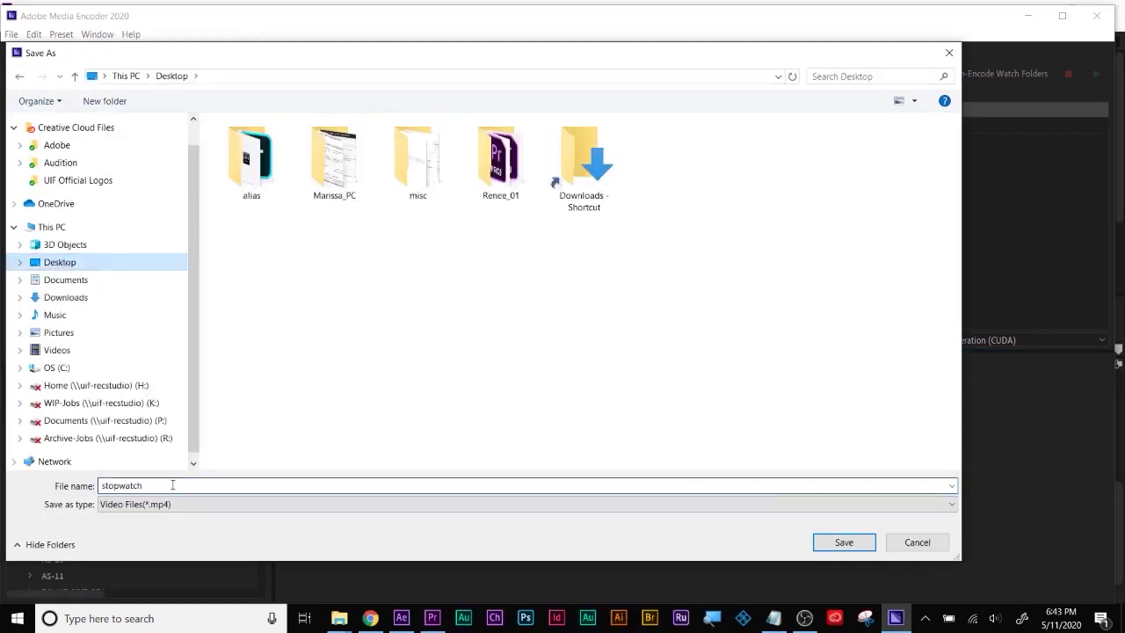
{"action": "left_click", "coordinate": [844, 543]}
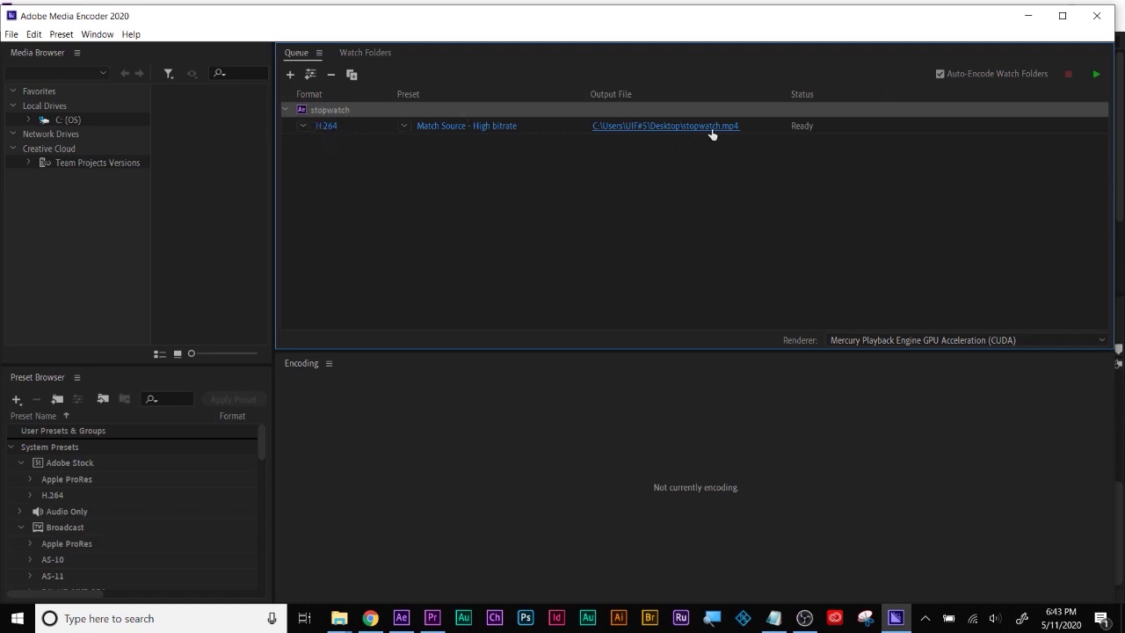
{"action": "left_click", "coordinate": [1096, 73]}
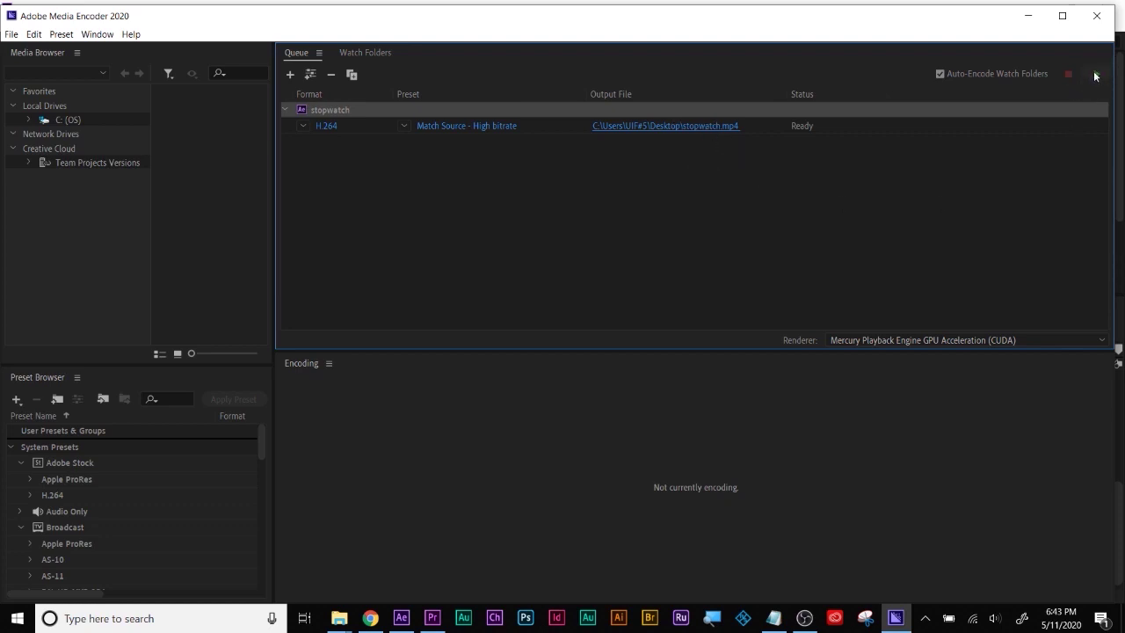
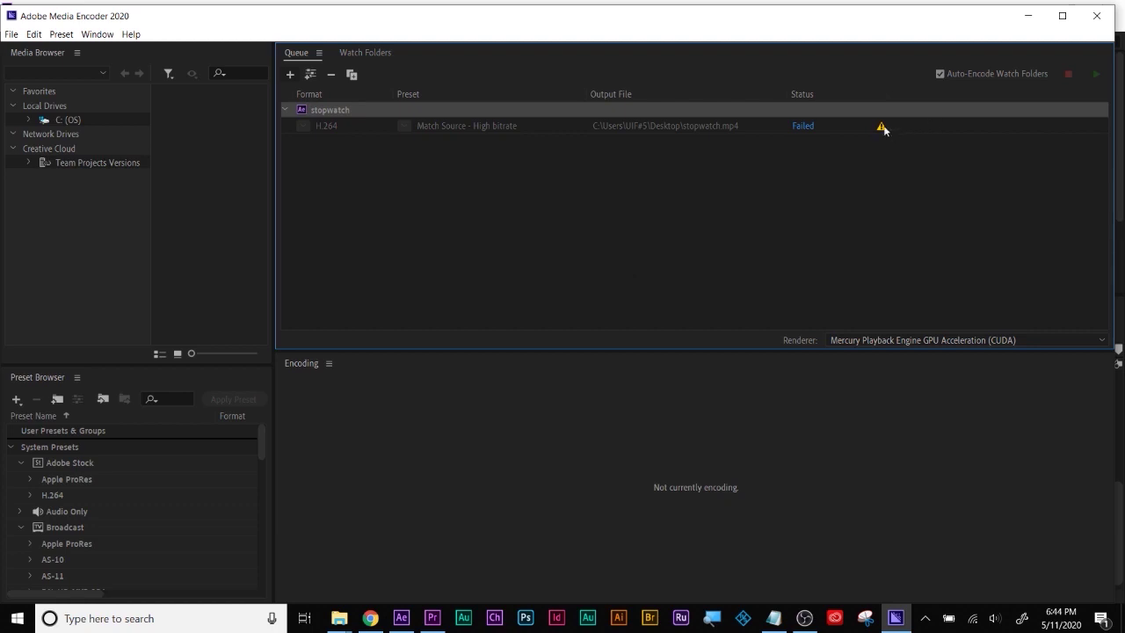
Switch back to After Effects and purge all memory and the disk cache.
{"action": "key", "text": "alt+Tab"}
{"action": "left_click", "coordinate": [33, 24]}
{"action": "mouse_move", "coordinate": [153, 303]}
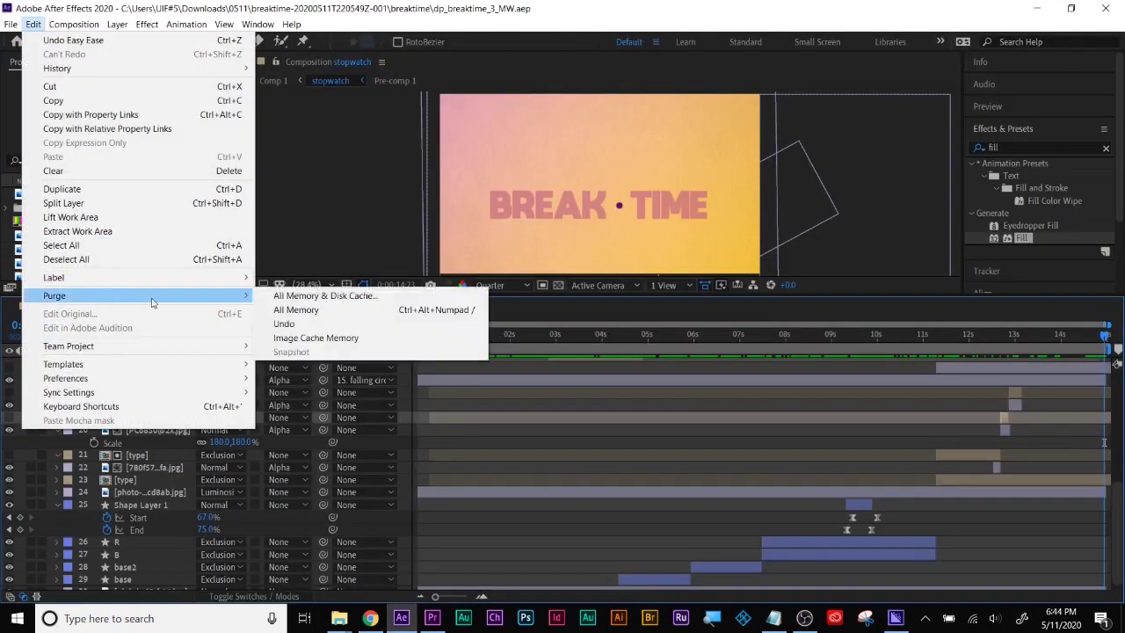
{"action": "left_click", "coordinate": [369, 296]}
{"action": "left_click", "coordinate": [590, 340]}
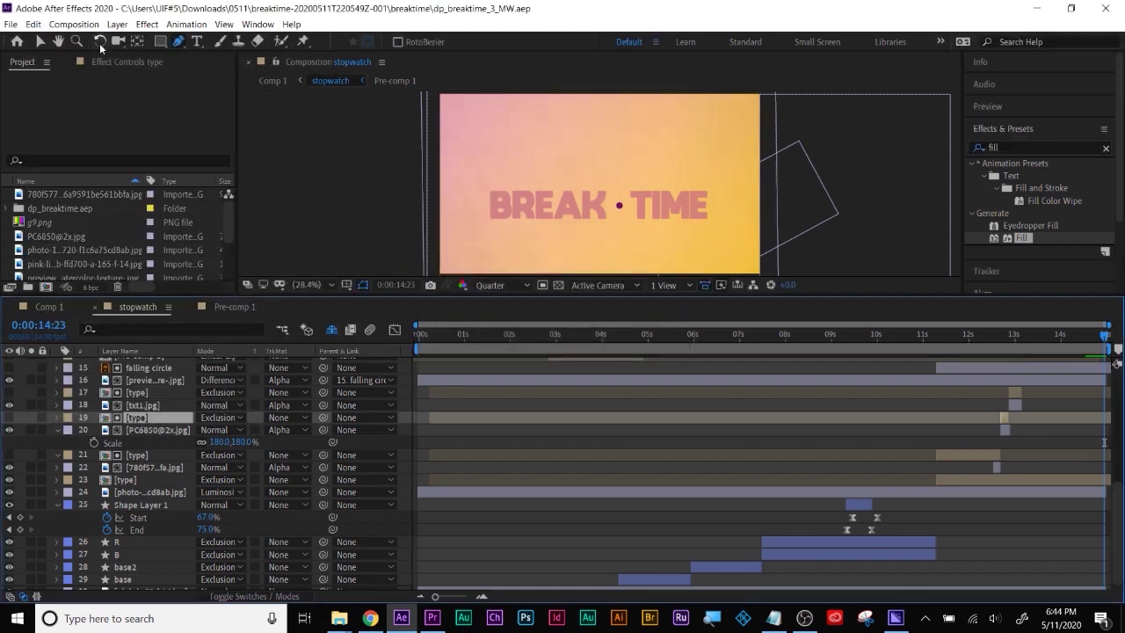
Add the stopwatch composition to the Adobe Media Encoder queue again and open the new item's H.264 export settings.
{"action": "left_click", "coordinate": [74, 24]}
{"action": "left_click", "coordinate": [119, 119]}
{"action": "left_click", "coordinate": [329, 126]}
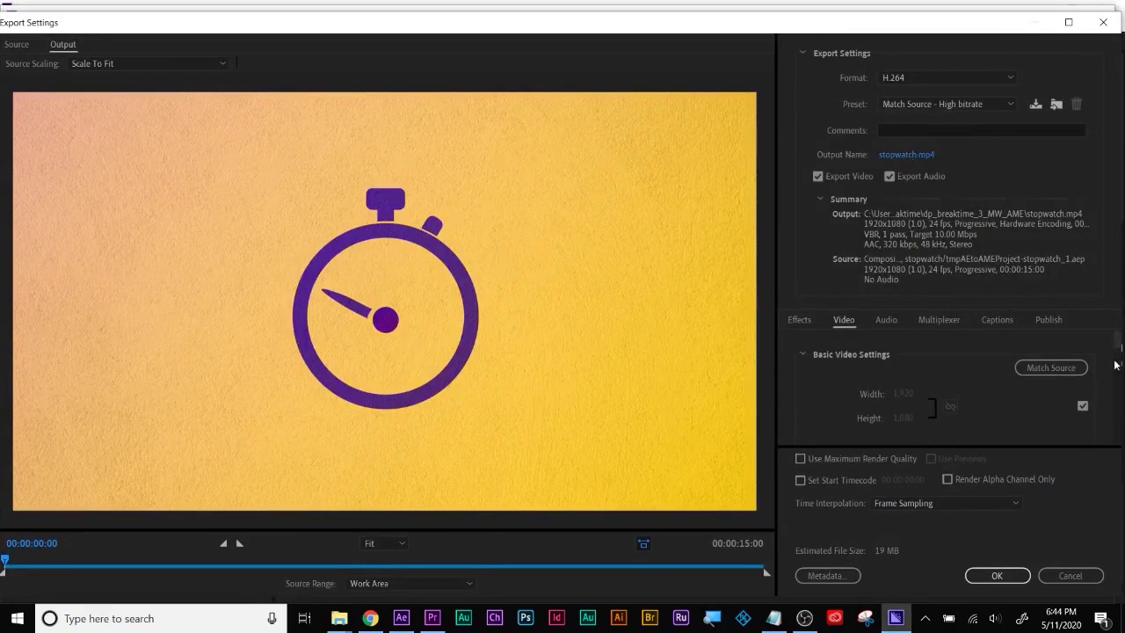
Set the target bitrate in the video export settings to 5 Mbps.
{"action": "left_click_drag", "start_coordinate": [1117, 338], "coordinate": [1120, 426]}
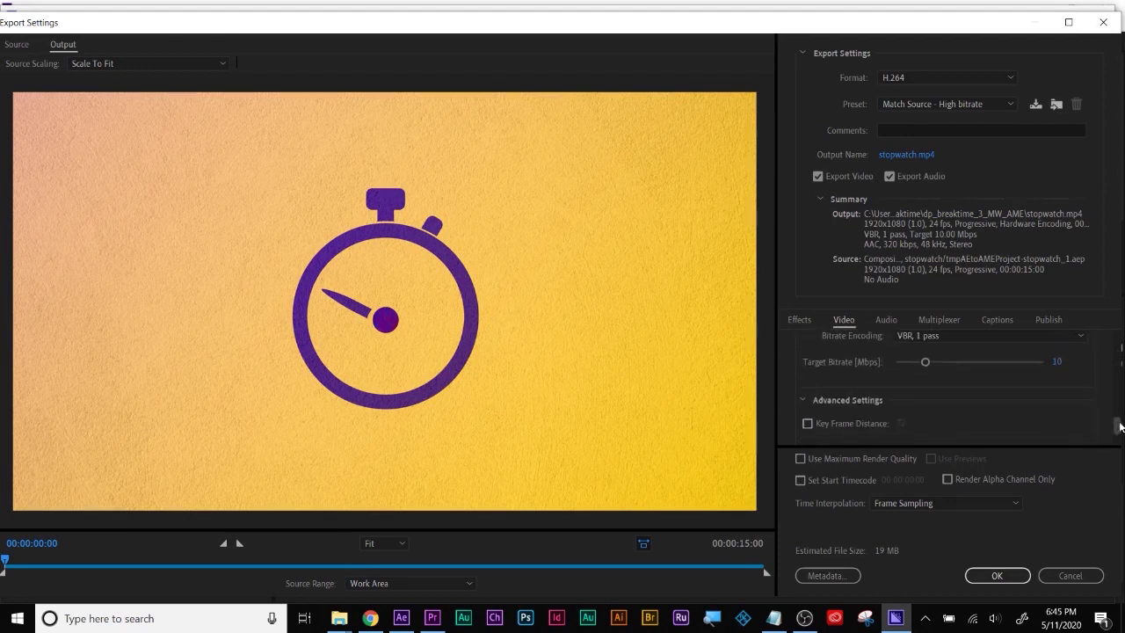
{"action": "left_click", "coordinate": [1056, 361]}
{"action": "type", "text": "5"}
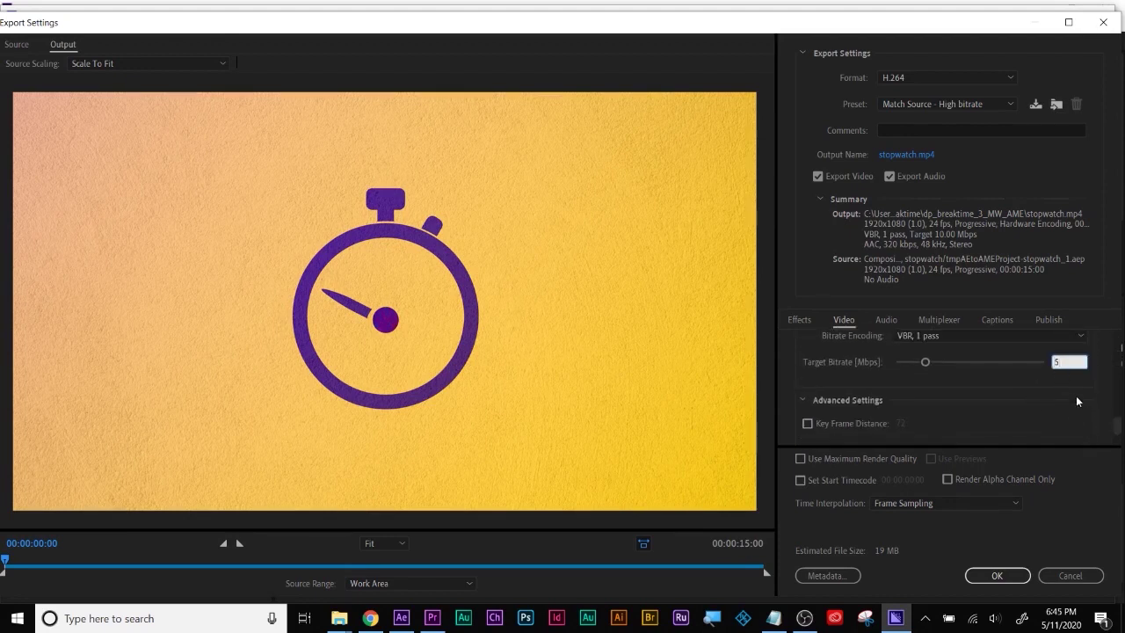
{"action": "key", "text": "Return"}
{"action": "scroll", "coordinate": [1114, 423], "scroll_direction": "down", "scroll_amount": 3}
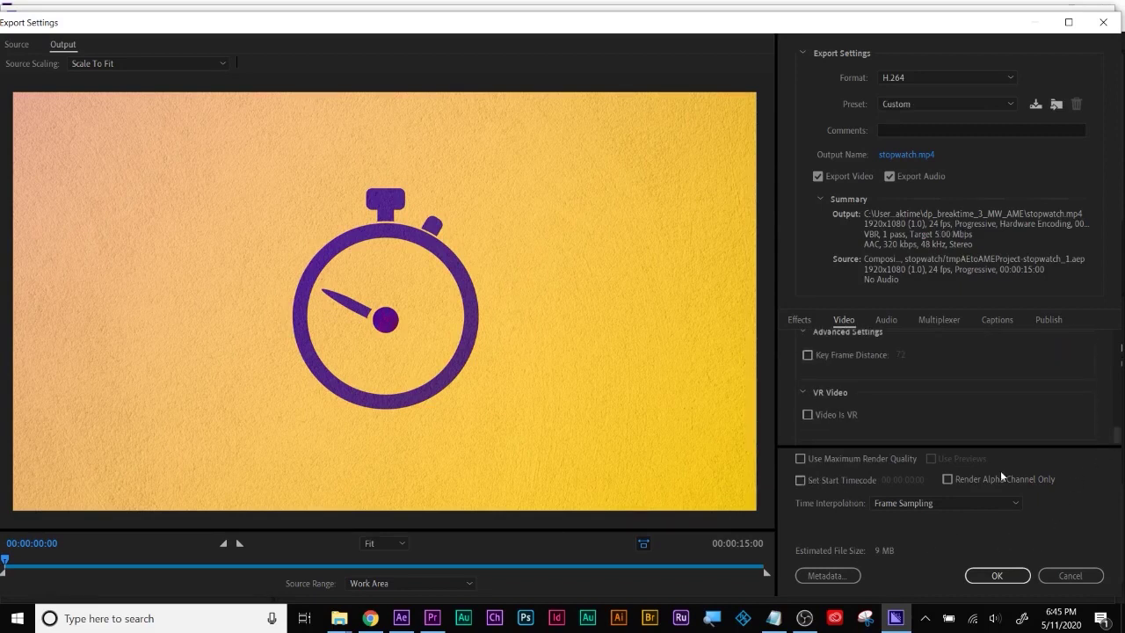
Save the H.264 export as stopwatch2.mp4 in the C:\WIP folder, accept the export settings and start encoding the queue.
{"action": "left_click", "coordinate": [909, 155]}
{"action": "left_click", "coordinate": [59, 253]}
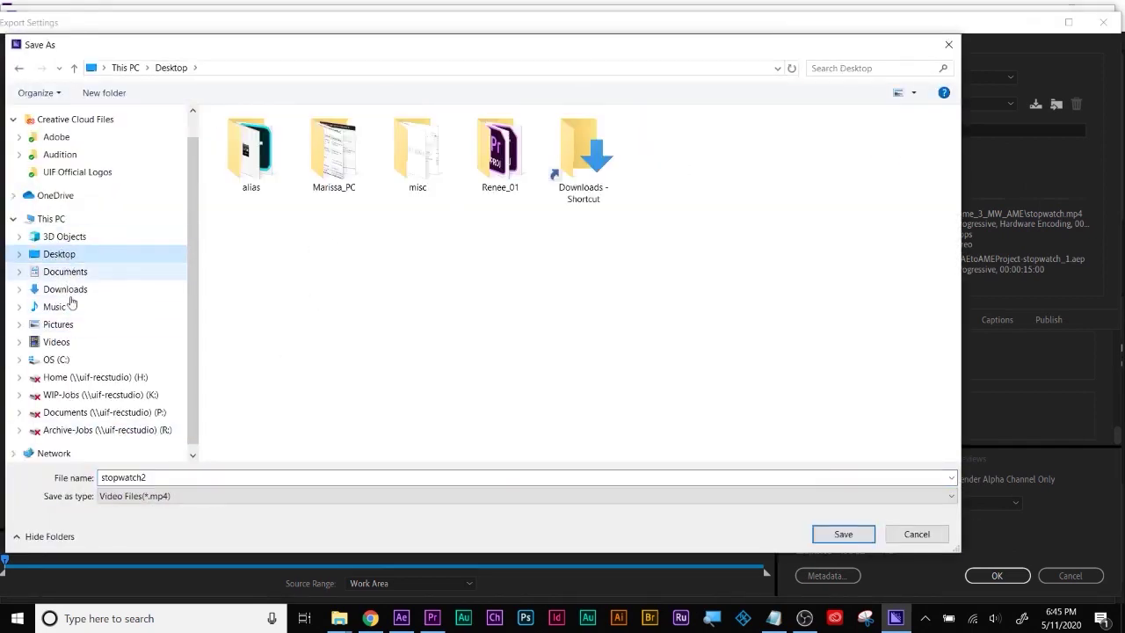
{"action": "left_click", "coordinate": [60, 361]}
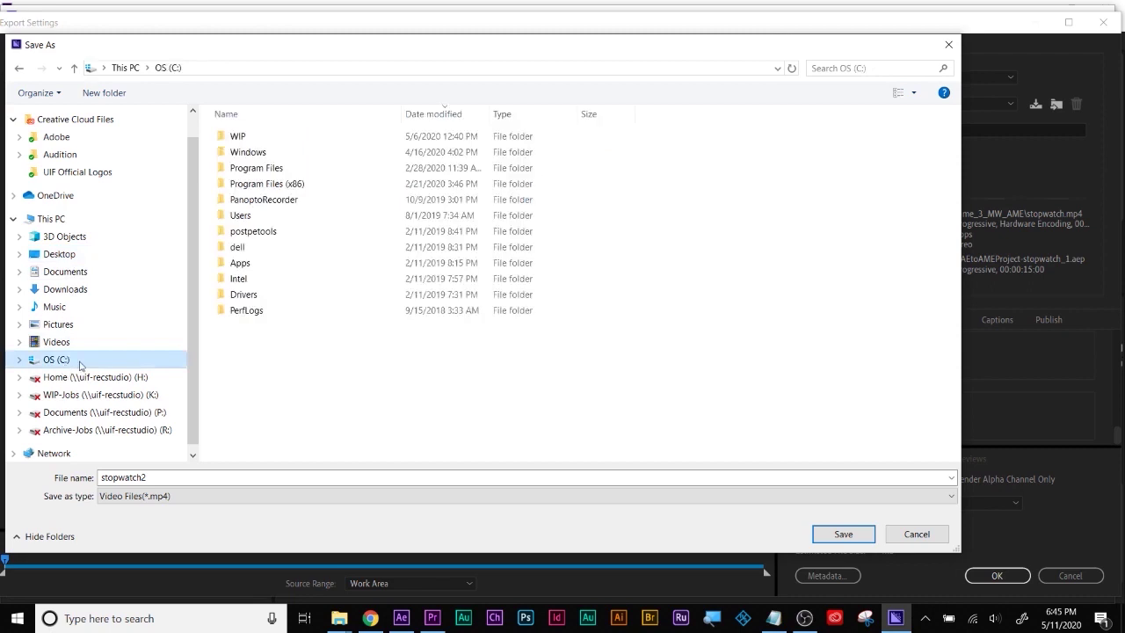
{"action": "double_click", "coordinate": [237, 136]}
{"action": "left_click", "coordinate": [841, 535]}
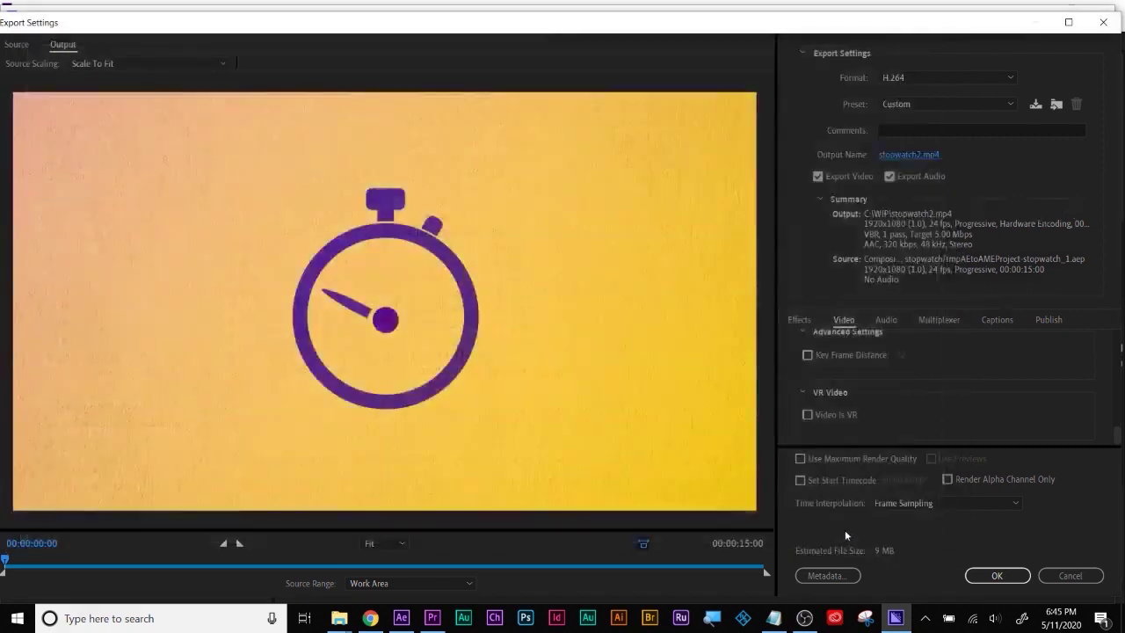
{"action": "left_click", "coordinate": [1000, 574]}
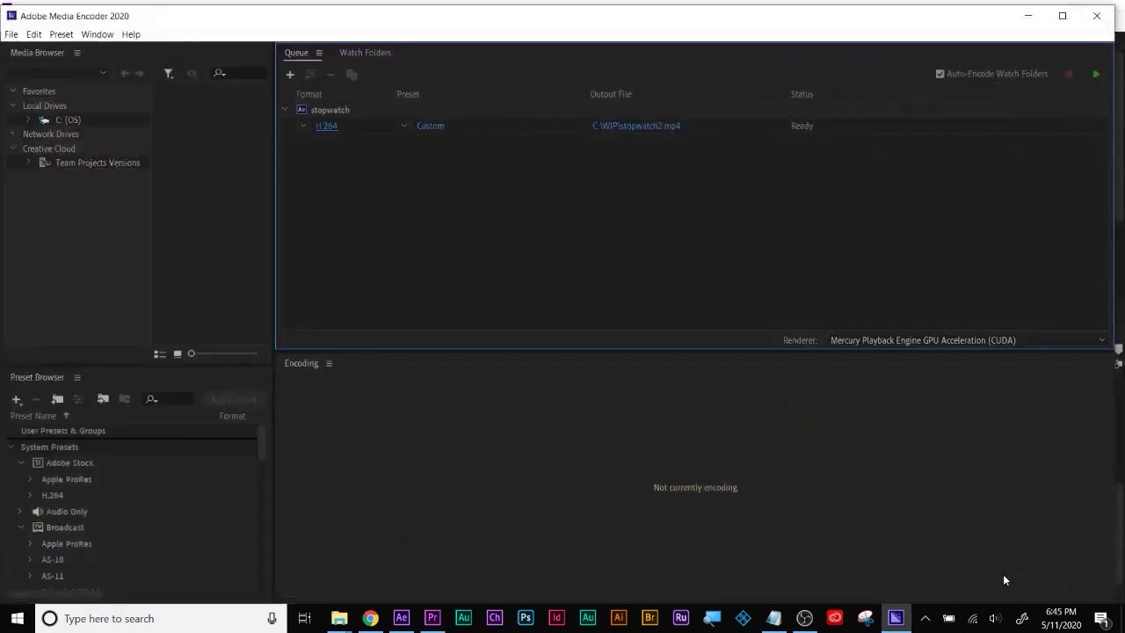
{"action": "left_click", "coordinate": [1096, 74]}
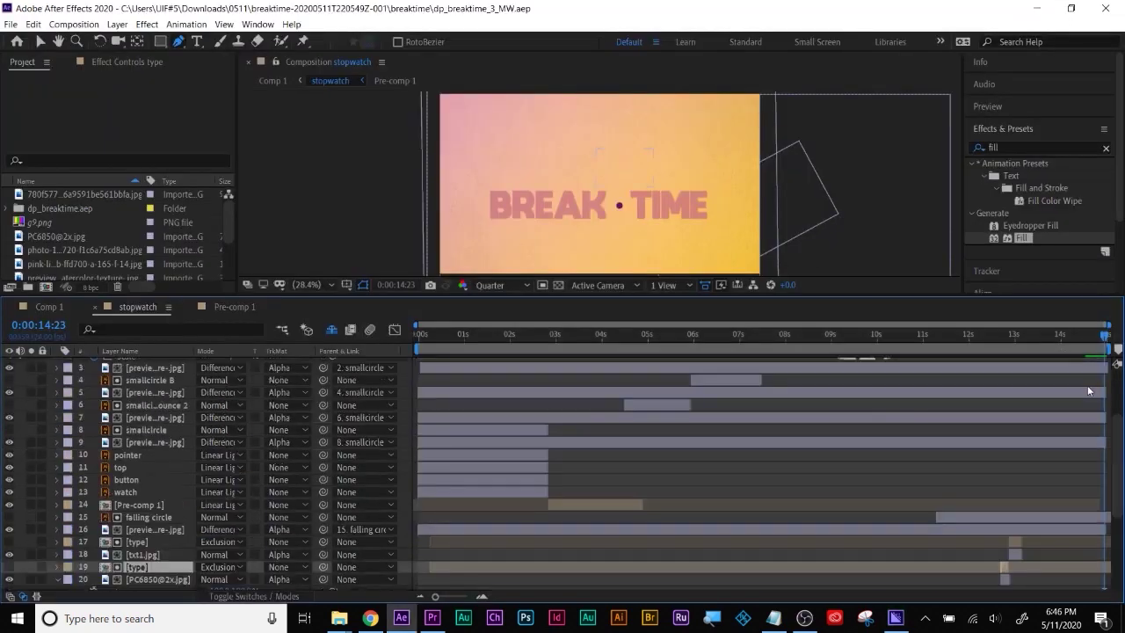
In After Effects, set the stopwatch composition's preview resolution to Full and scrub the animation back to its first frame.
{"action": "left_click_drag", "start_coordinate": [1037, 335], "coordinate": [953, 348]}
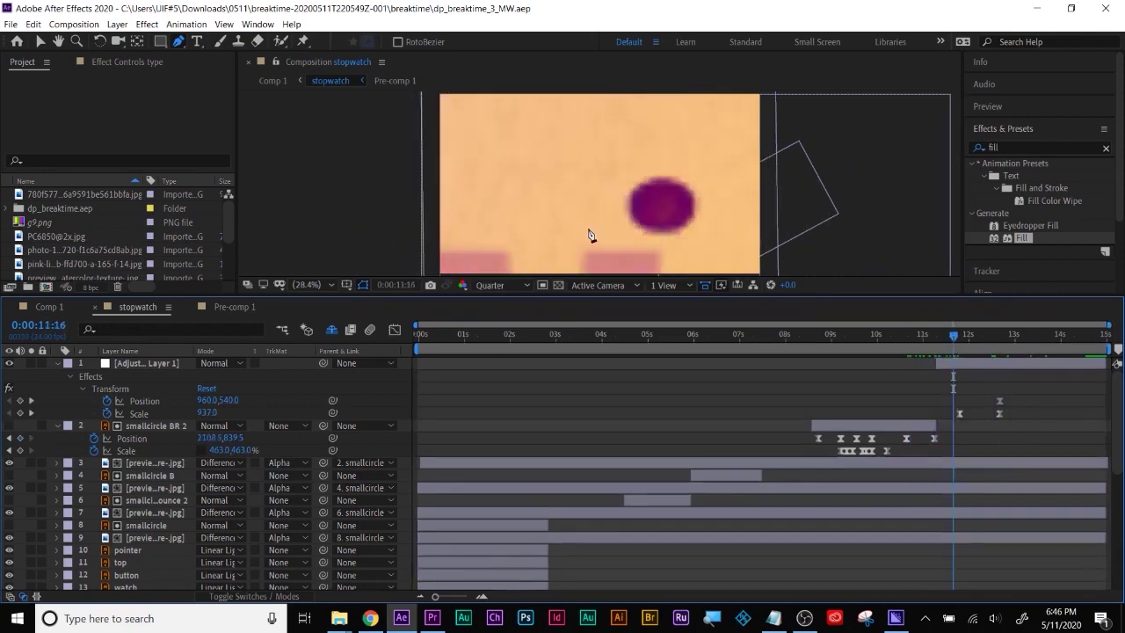
{"action": "left_click", "coordinate": [499, 285]}
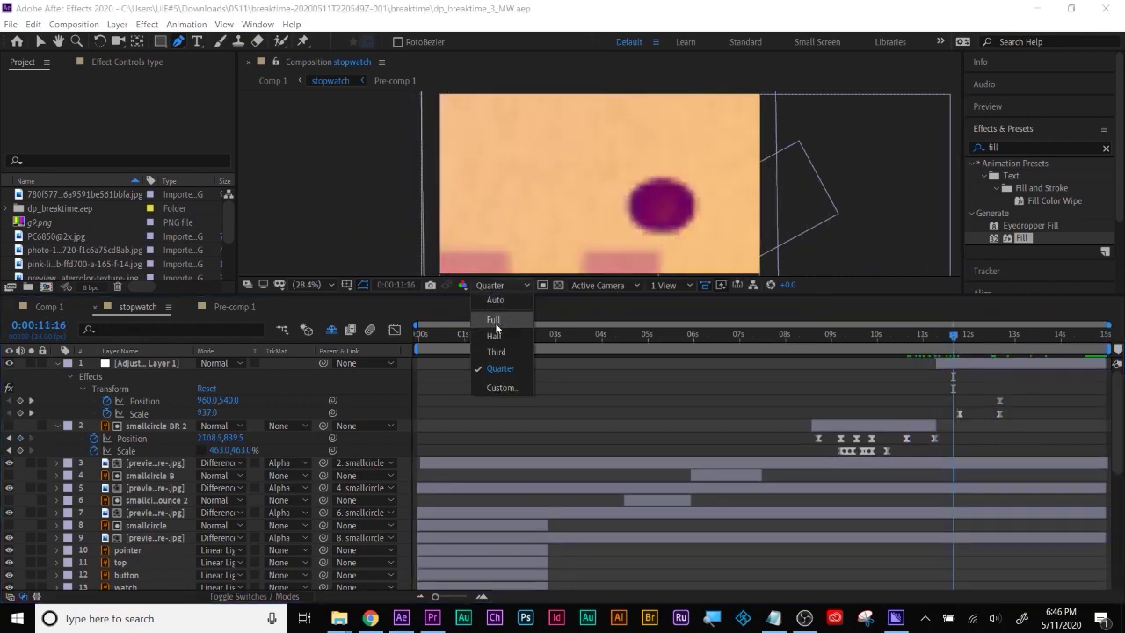
{"action": "left_click", "coordinate": [493, 319]}
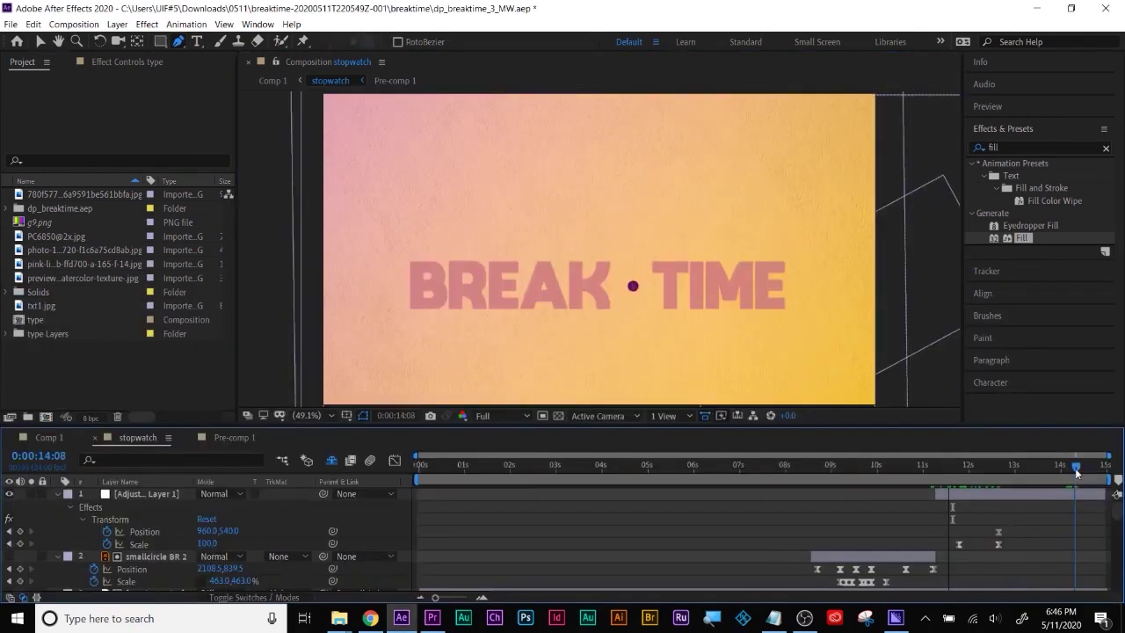
{"action": "left_click_drag", "start_coordinate": [1067, 472], "coordinate": [906, 463]}
{"action": "mouse_move", "coordinate": [419, 481]}
{"action": "left_mouse_down"}
{"action": "mouse_move", "coordinate": [902, 482]}
{"action": "mouse_move", "coordinate": [263, 494]}
{"action": "left_mouse_up"}
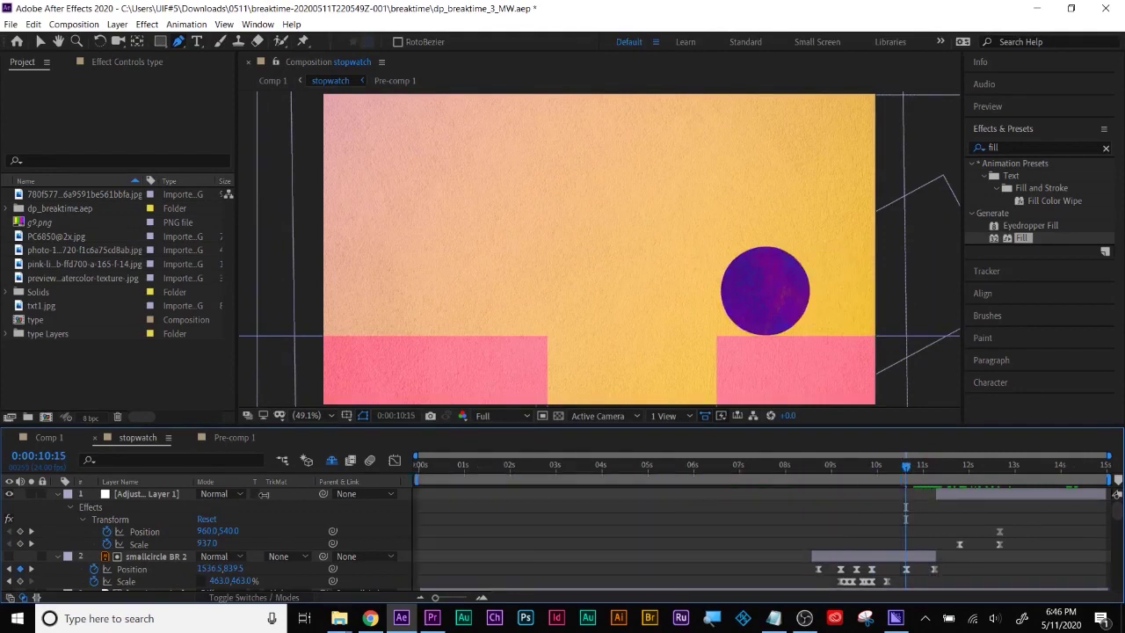
{"action": "left_click_drag", "start_coordinate": [435, 465], "coordinate": [369, 462]}
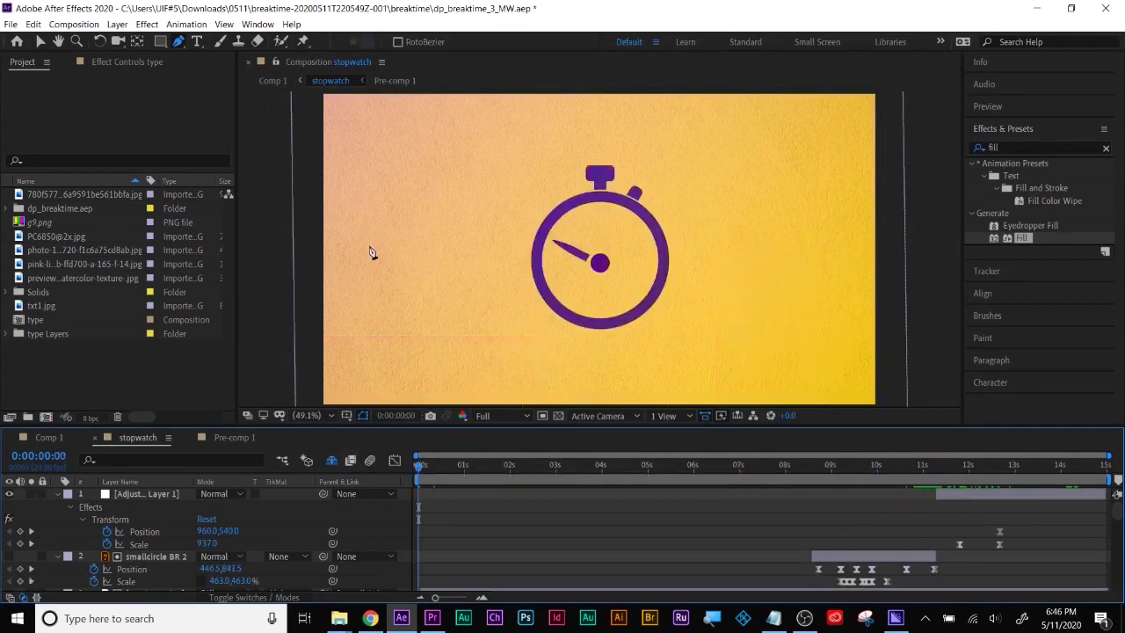
Add the stopwatch composition to the Render Queue and set its output module format to QuickTime.
{"action": "left_click", "coordinate": [79, 24]}
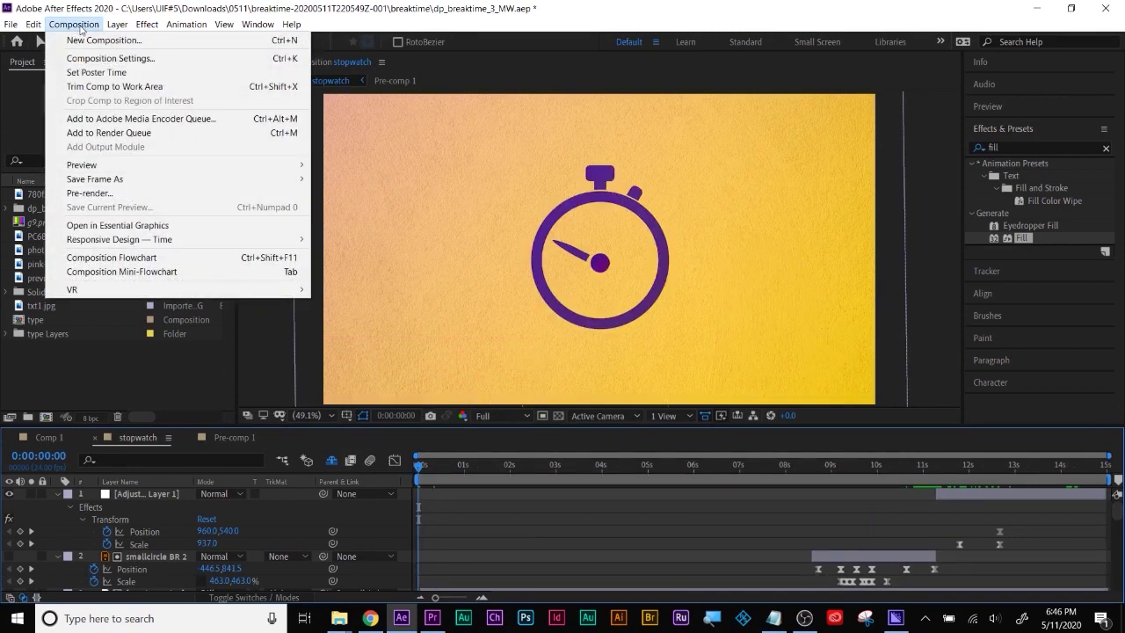
{"action": "left_click", "coordinate": [139, 133]}
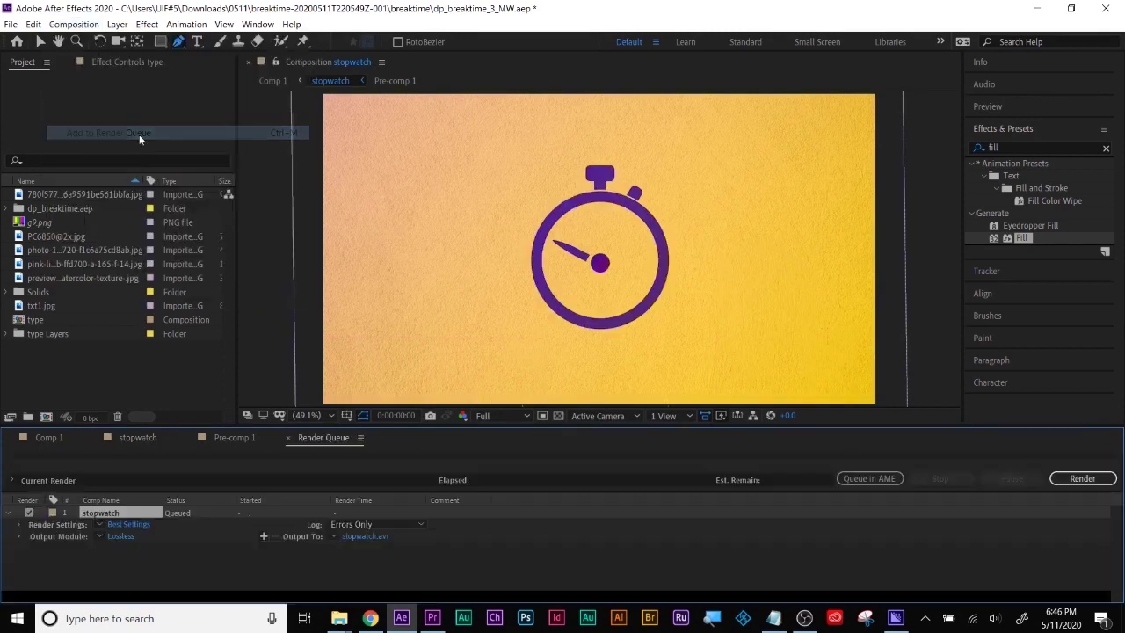
{"action": "left_click", "coordinate": [120, 536]}
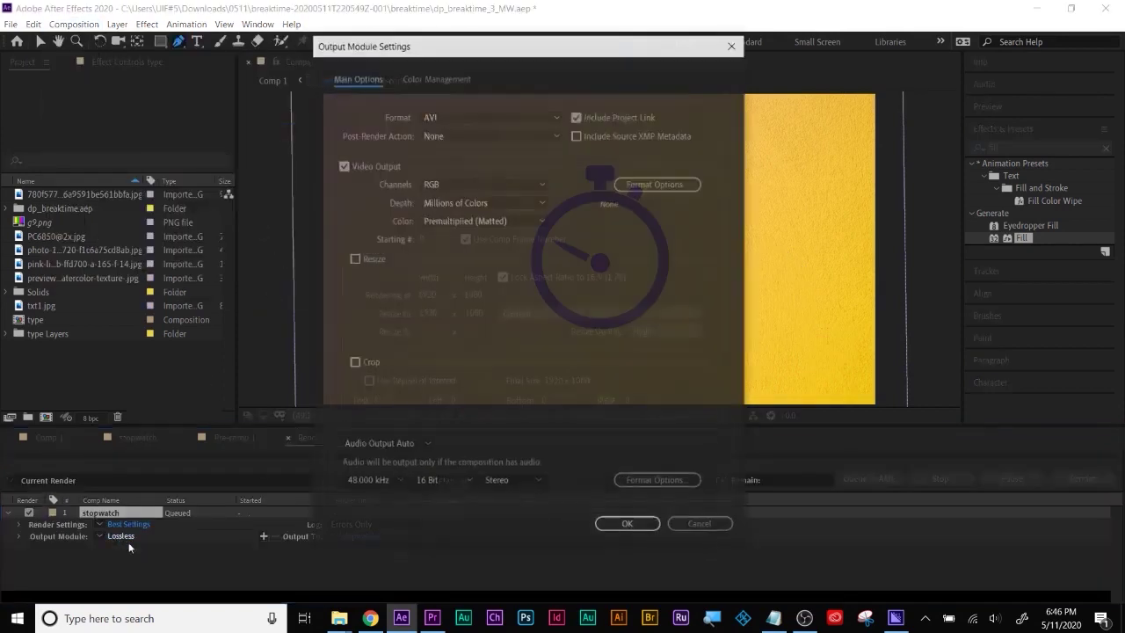
{"action": "left_click", "coordinate": [489, 116]}
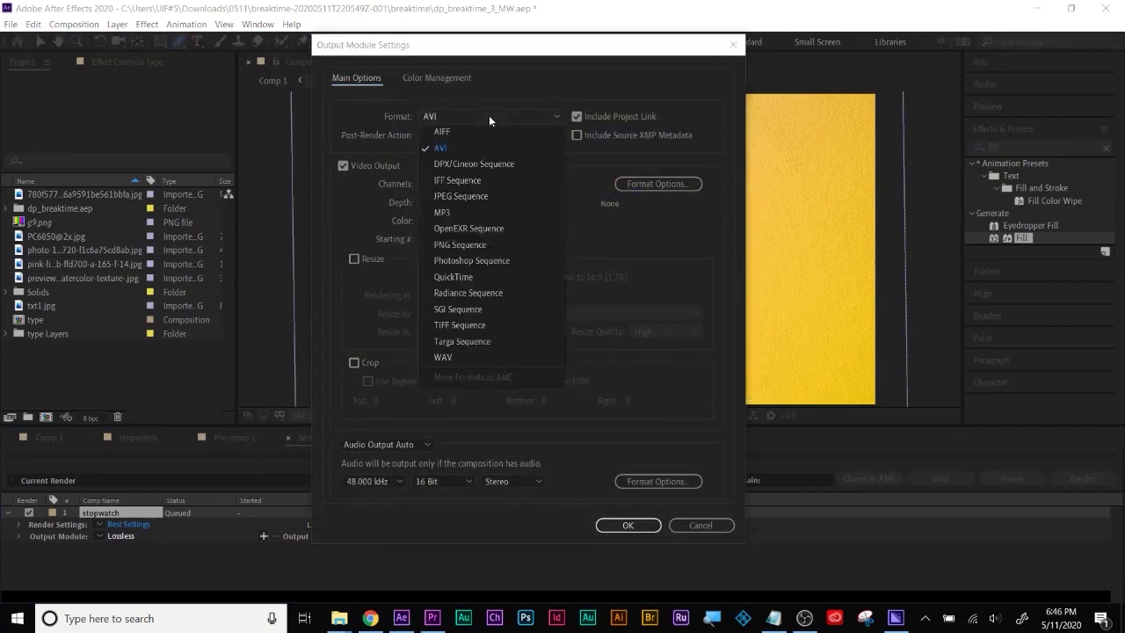
{"action": "left_click", "coordinate": [519, 282]}
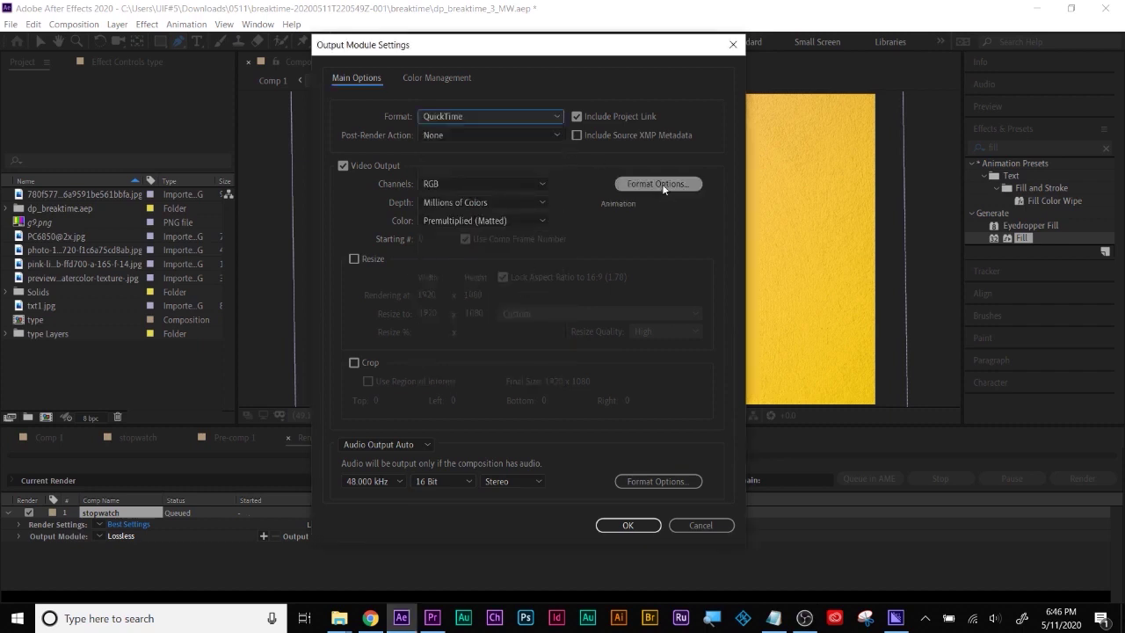
Choose Animation as the video codec in the QuickTime format options and accept them.
{"action": "left_click", "coordinate": [662, 184]}
{"action": "left_click", "coordinate": [378, 112]}
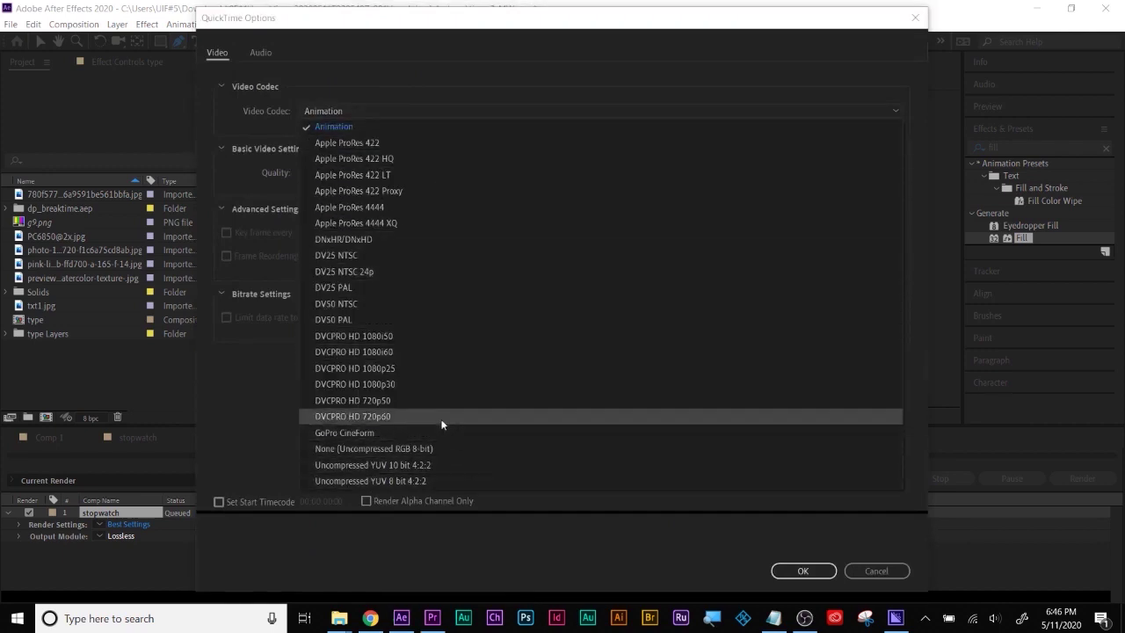
{"action": "left_click", "coordinate": [403, 128]}
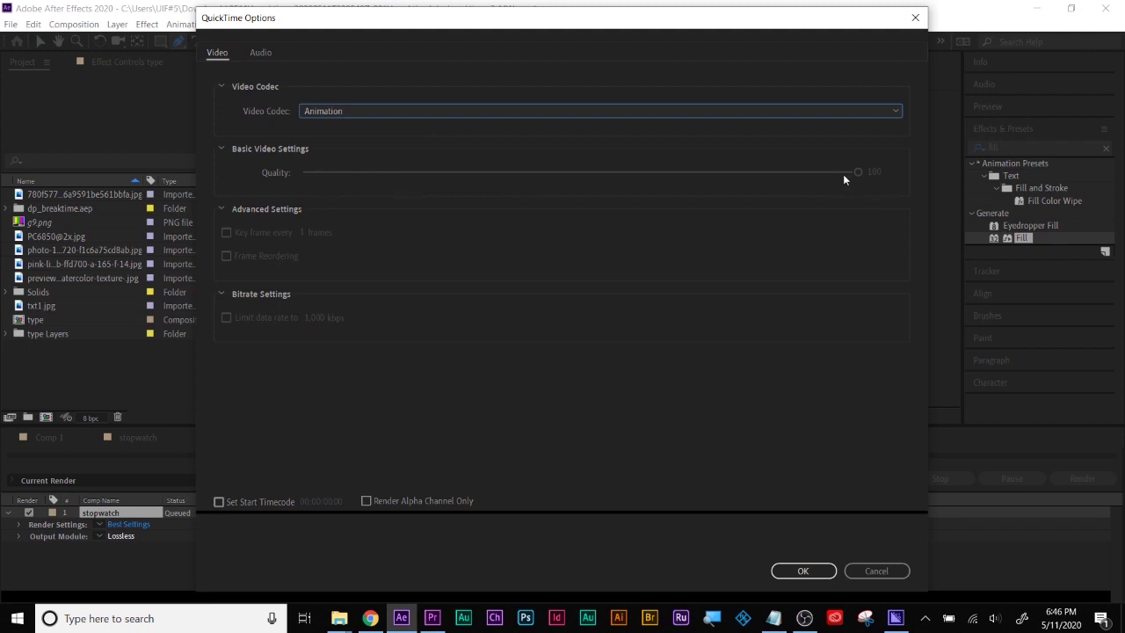
{"action": "left_click", "coordinate": [800, 571]}
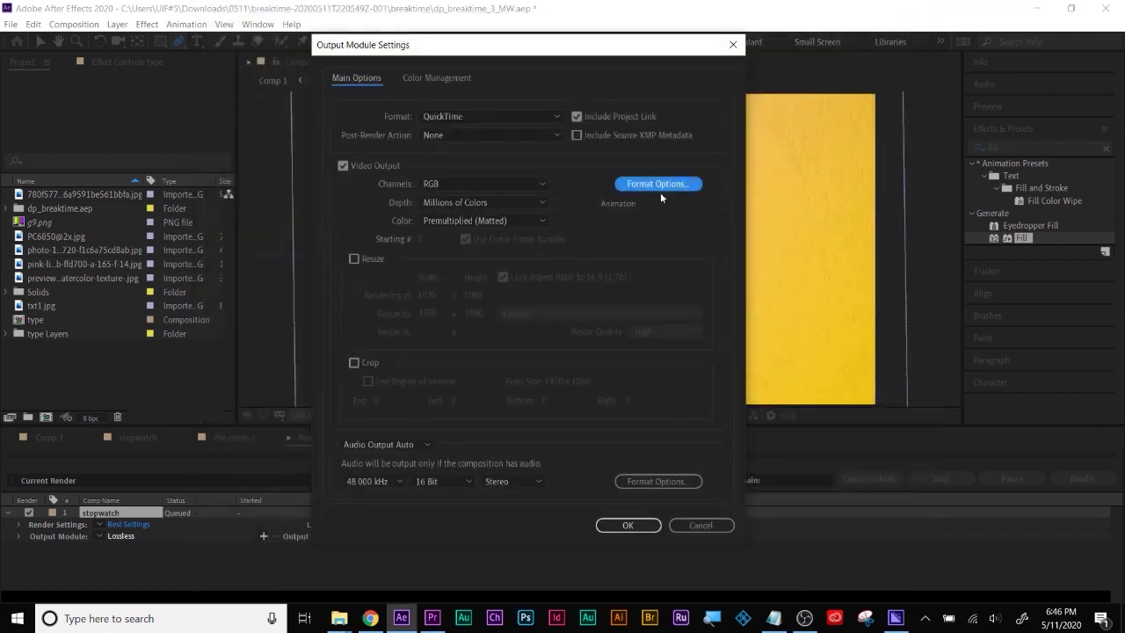
Review the available channel and format choices, keep RGB and QuickTime, and accept the output module settings.
{"action": "left_click", "coordinate": [462, 183]}
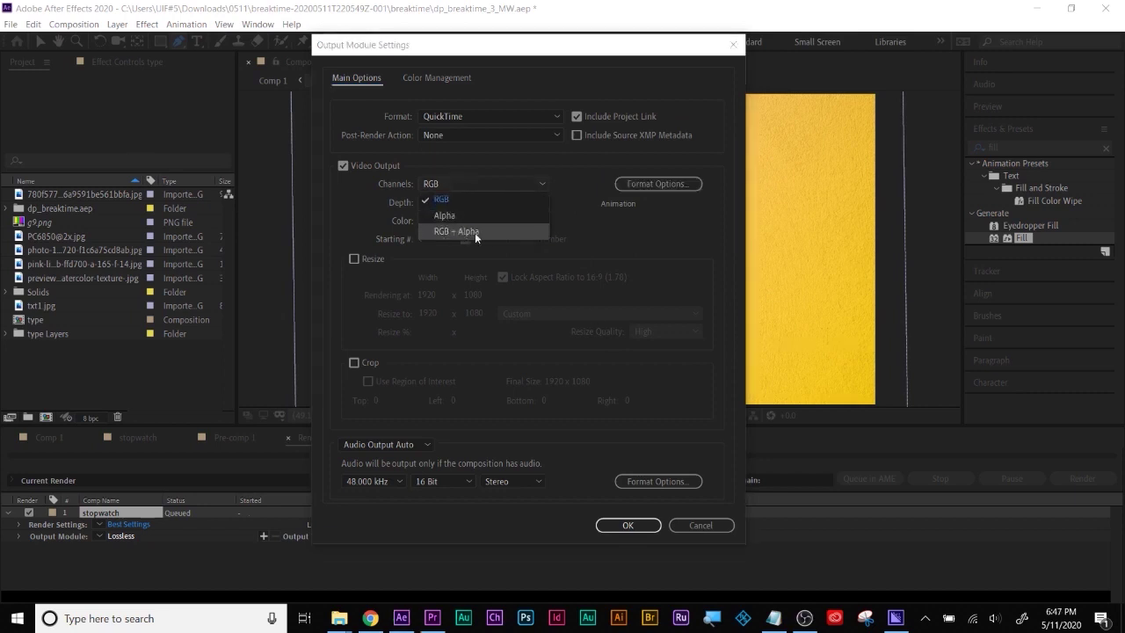
{"action": "left_click", "coordinate": [696, 226]}
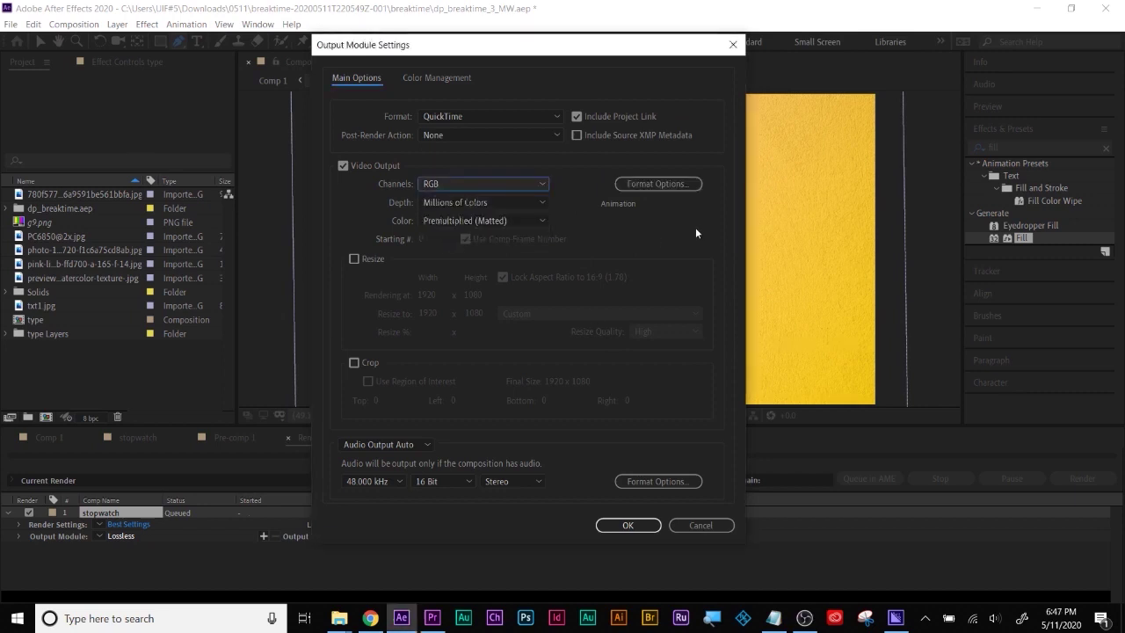
{"action": "left_click", "coordinate": [462, 118]}
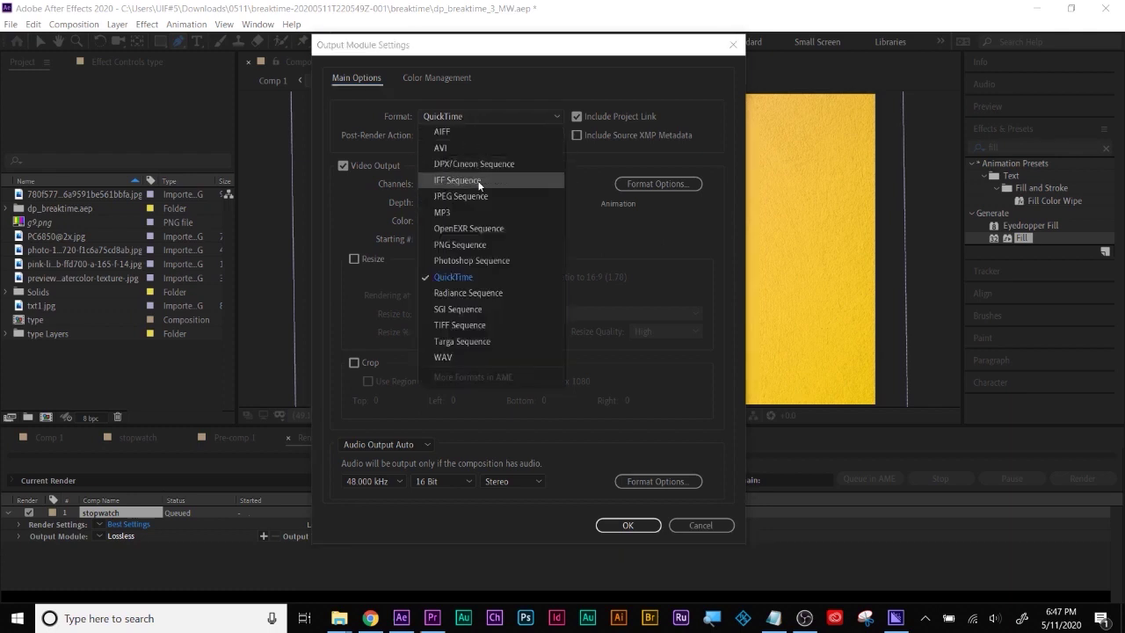
{"action": "left_click", "coordinate": [683, 278]}
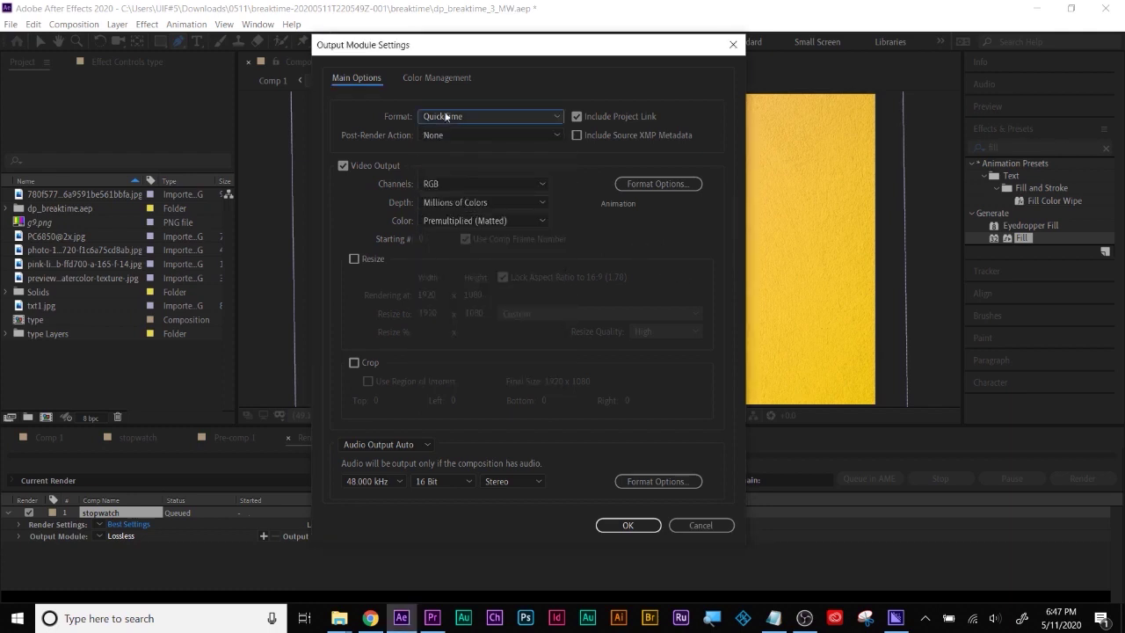
{"action": "left_click", "coordinate": [627, 525]}
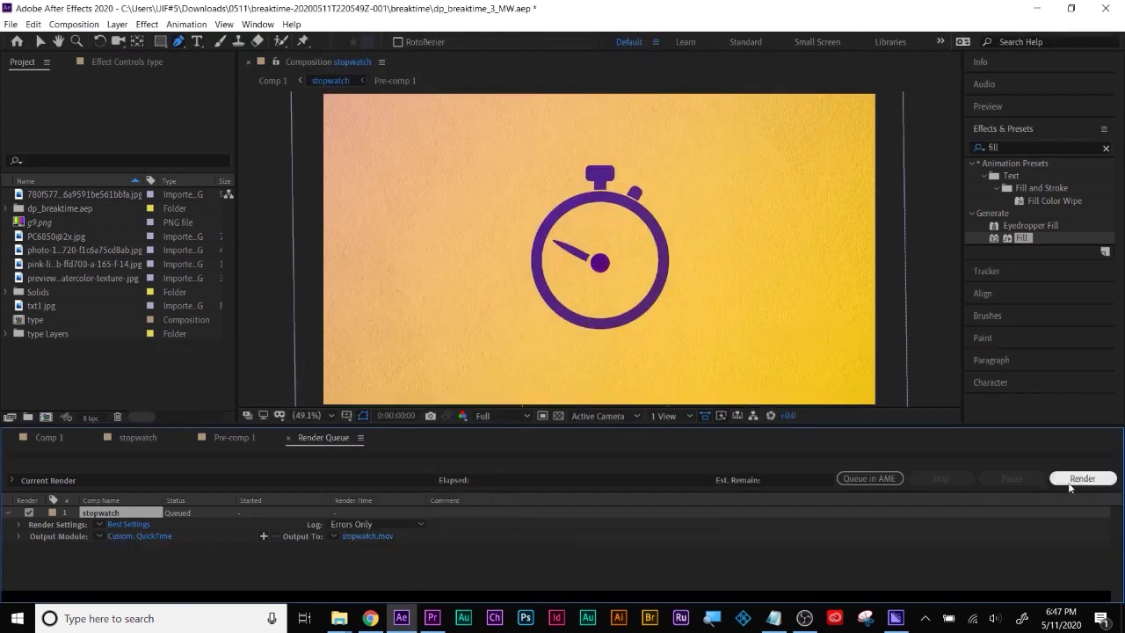
Set the render destination to stopwatch.mov in the C:\WIP folder and render the queued composition.
{"action": "left_click", "coordinate": [375, 537]}
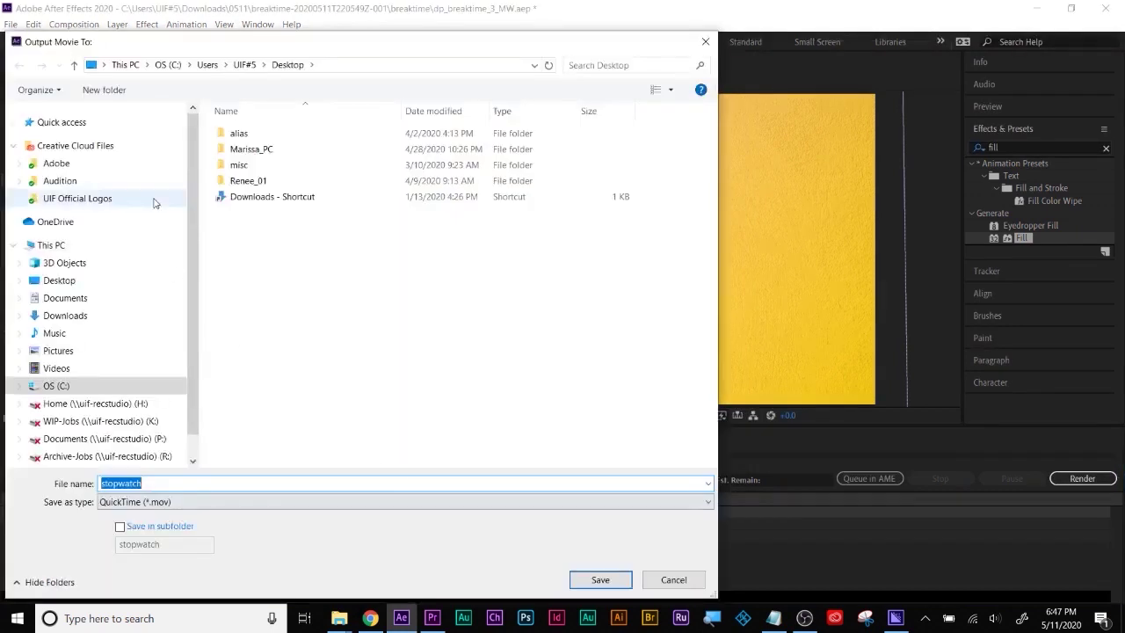
{"action": "left_click", "coordinate": [54, 383]}
{"action": "left_click", "coordinate": [268, 132]}
{"action": "double_click", "coordinate": [268, 132]}
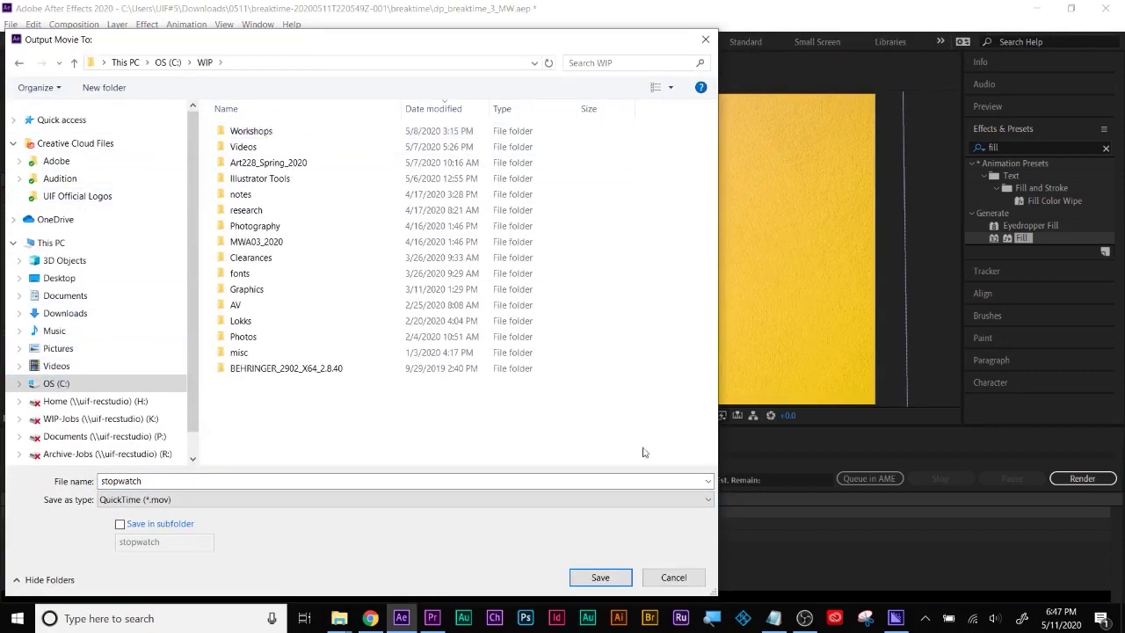
{"action": "left_click", "coordinate": [615, 575]}
{"action": "left_click", "coordinate": [1066, 480]}
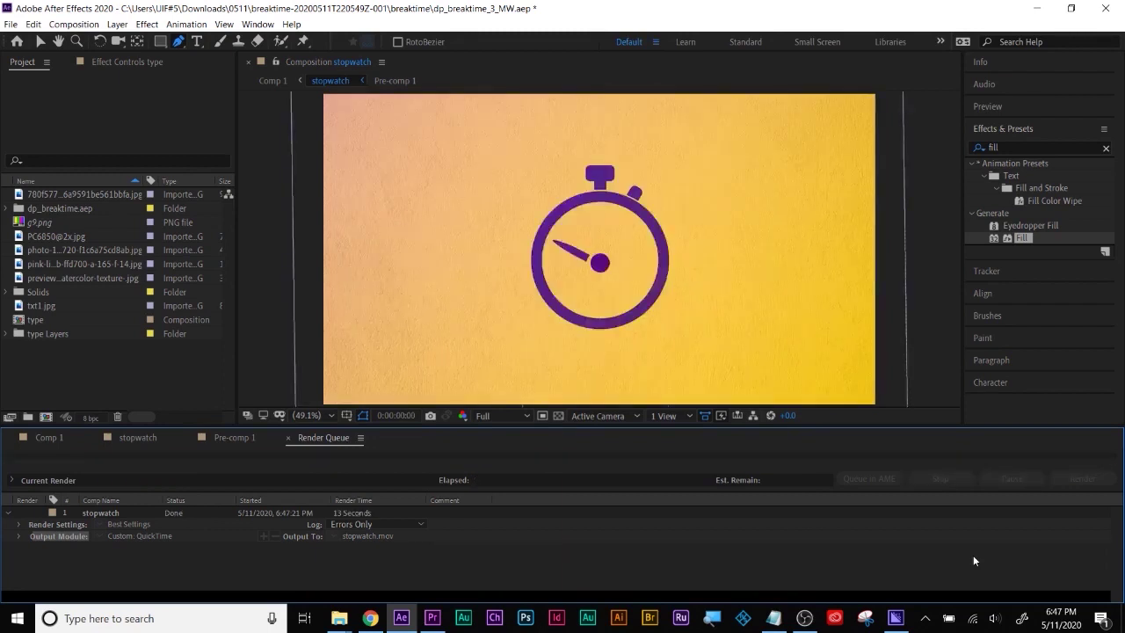
Delete the finished stopwatch item from the Render Queue, close the queue and return to the stopwatch timeline.
{"action": "left_click", "coordinate": [98, 511]}
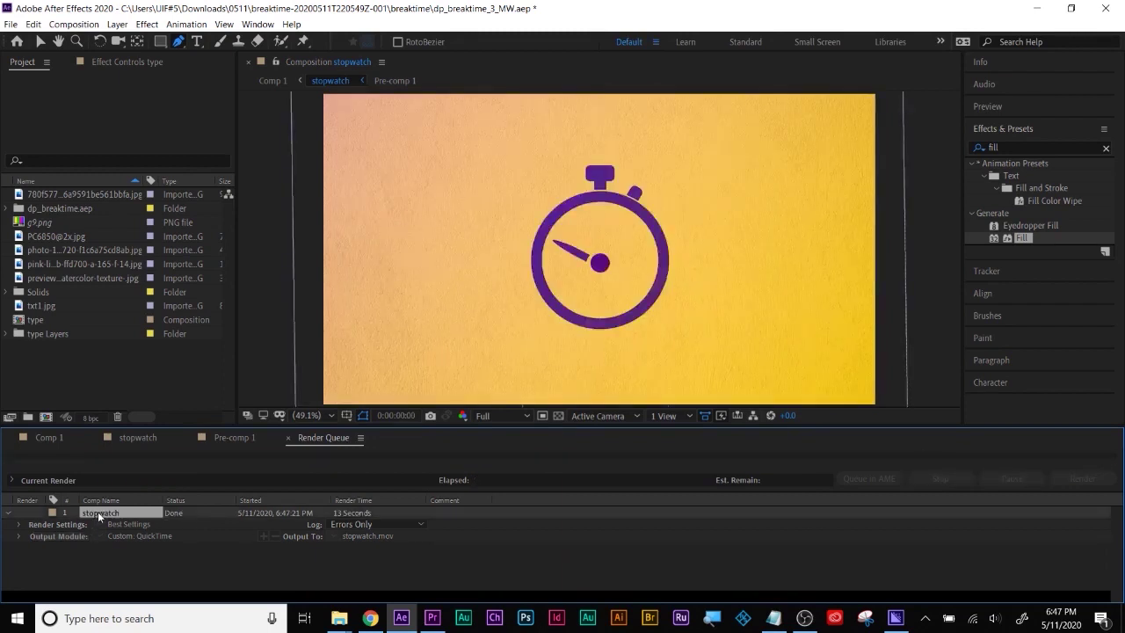
{"action": "key", "text": "Delete"}
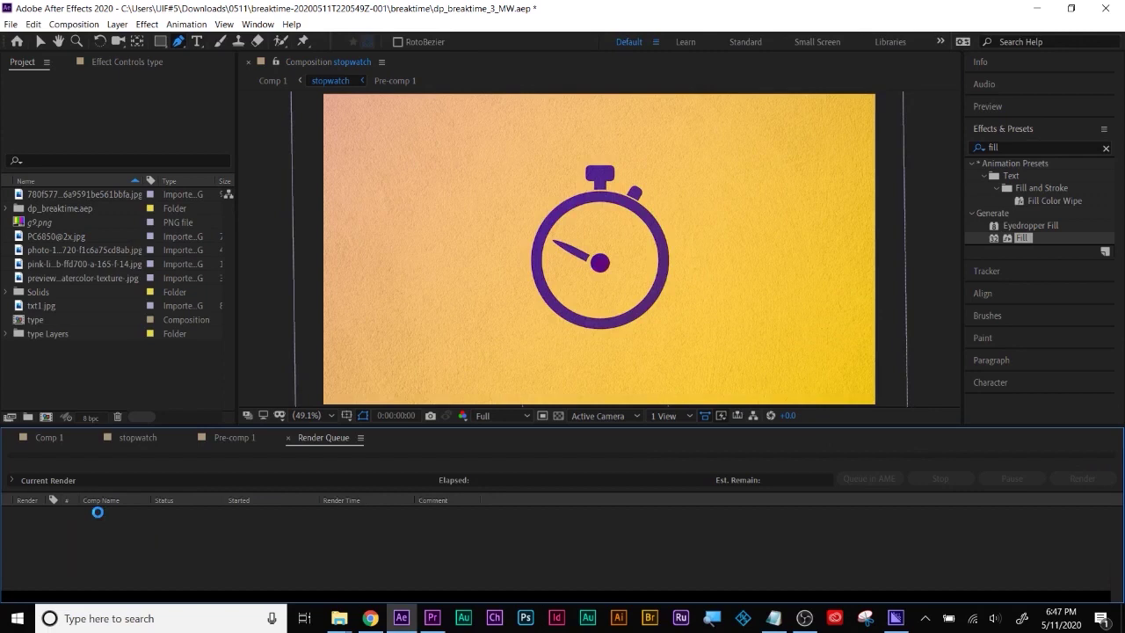
{"action": "left_click", "coordinate": [288, 438]}
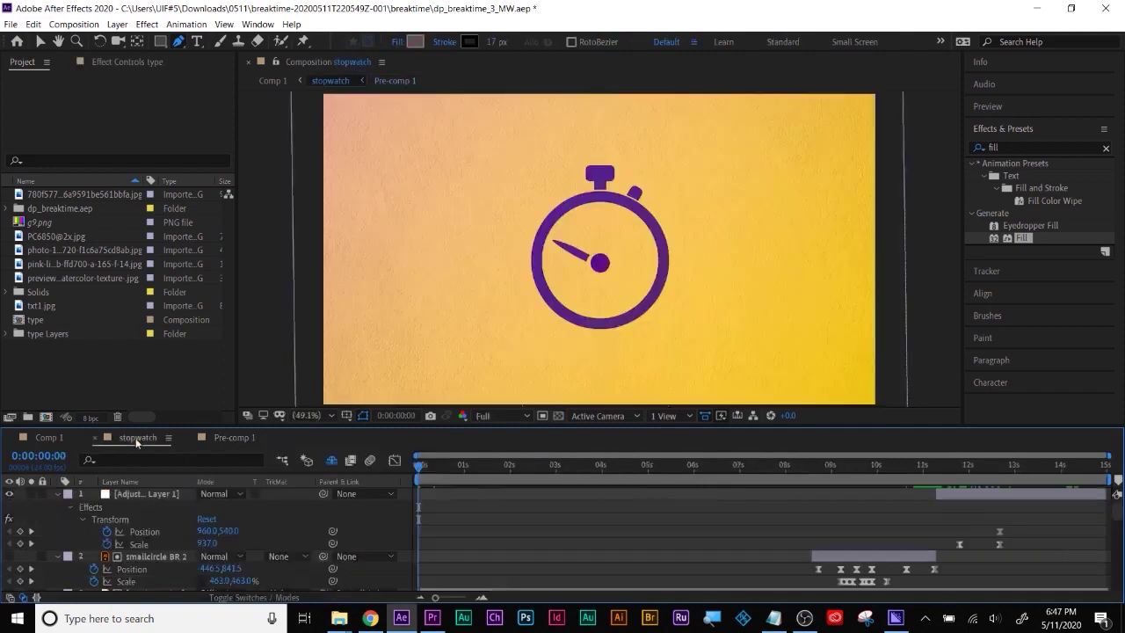
{"action": "left_click", "coordinate": [138, 437]}
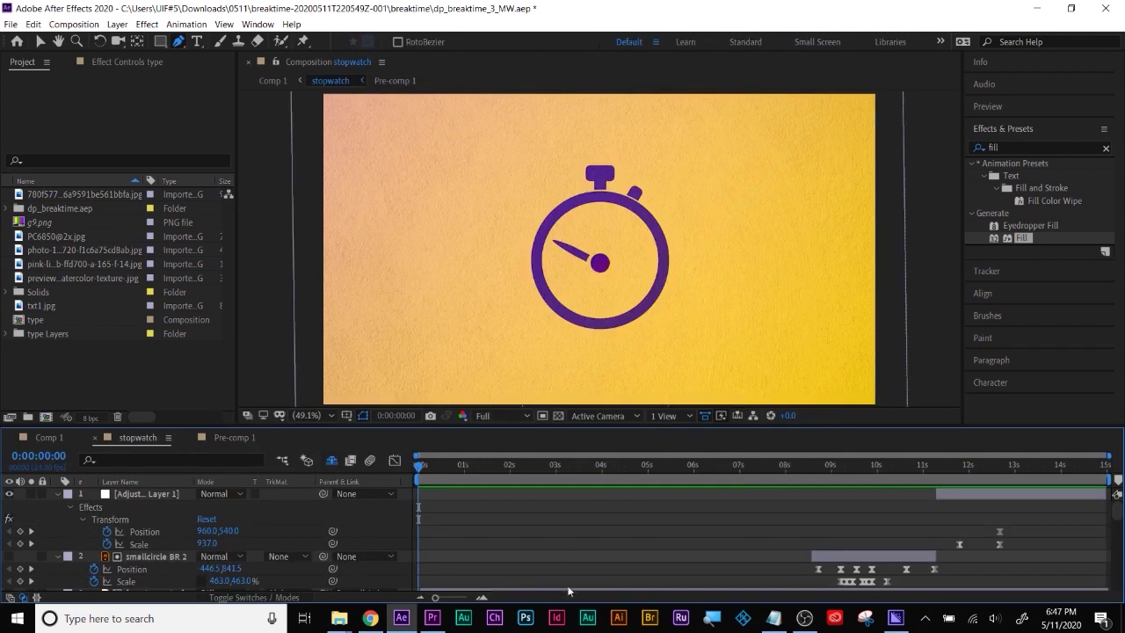
Scrub through the BREAK TIME ending of the stopwatch animation with the Selection tool active and look over its layer stack.
{"action": "left_click_drag", "start_coordinate": [688, 470], "coordinate": [1029, 499]}
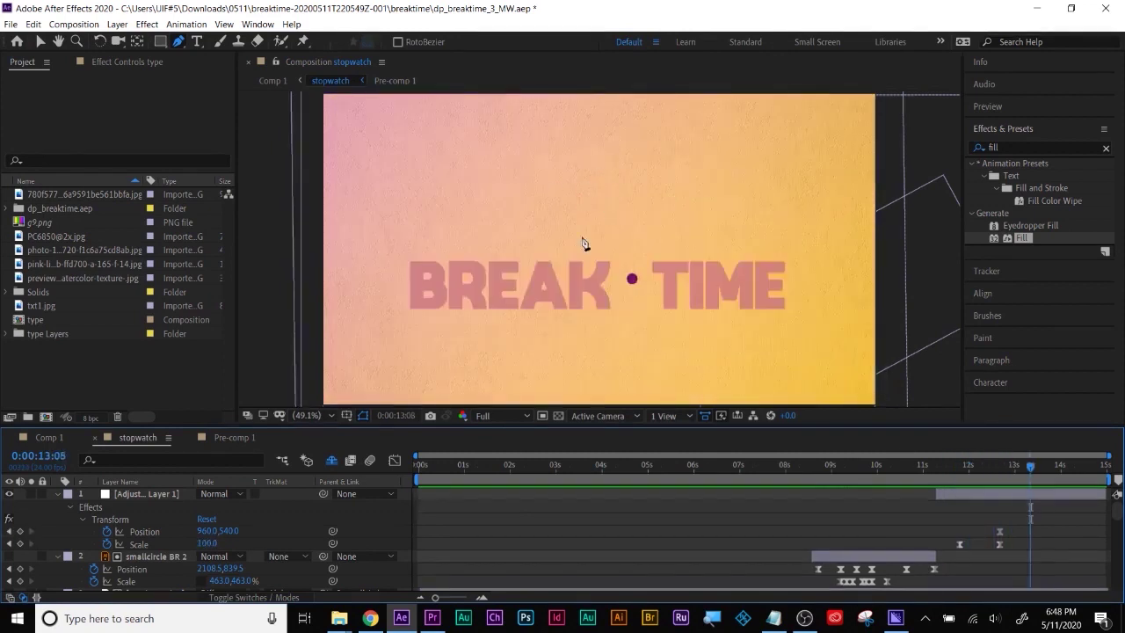
{"action": "left_click", "coordinate": [40, 42]}
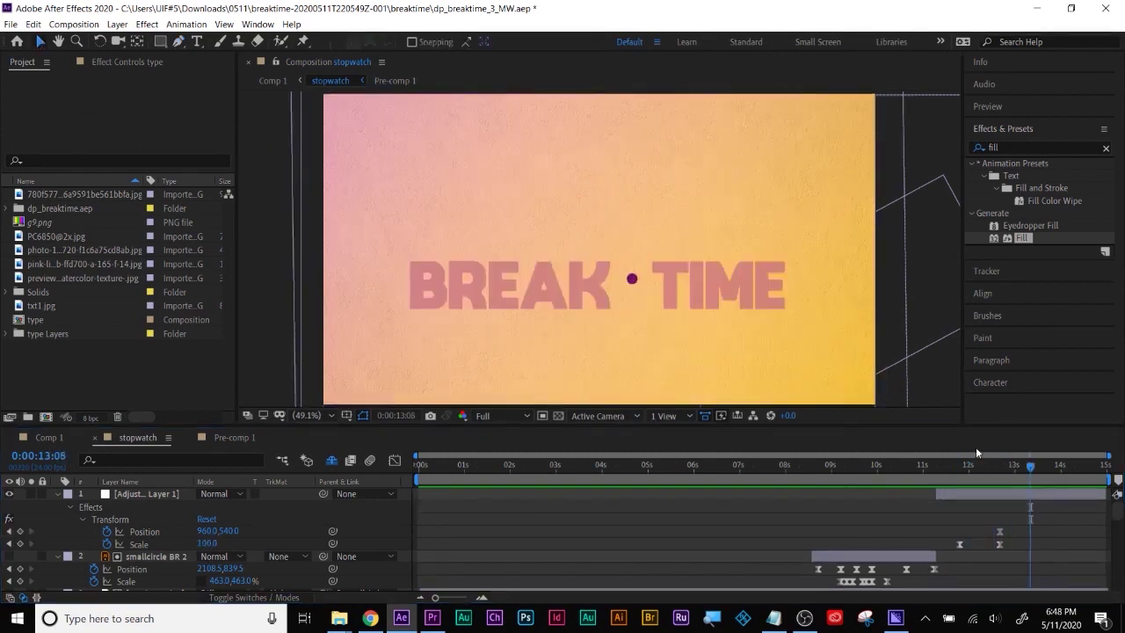
{"action": "left_click", "coordinate": [962, 468]}
{"action": "left_click_drag", "start_coordinate": [962, 468], "coordinate": [1070, 465]}
{"action": "scroll", "coordinate": [1050, 530], "scroll_direction": "down", "scroll_amount": 10}
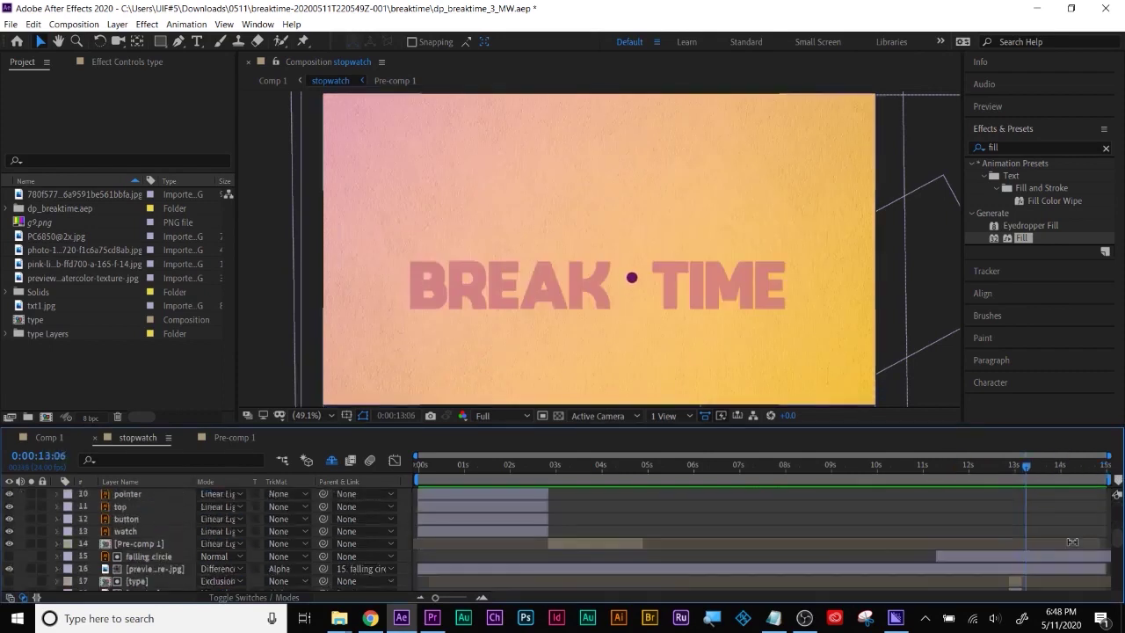
{"action": "scroll", "coordinate": [1072, 550], "scroll_direction": "up", "scroll_amount": 10}
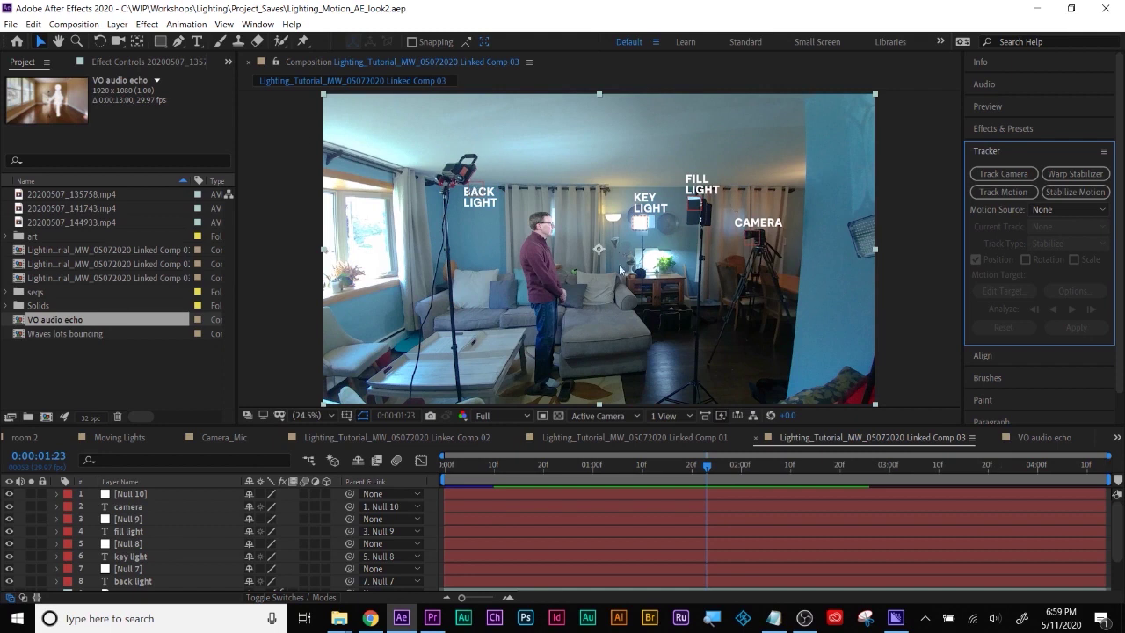
Look over the null and label layers of Linked Comp 03 and scrub to 0:00:02:14 to examine the tracked labels.
{"action": "scroll", "coordinate": [162, 584], "scroll_direction": "down", "scroll_amount": 2}
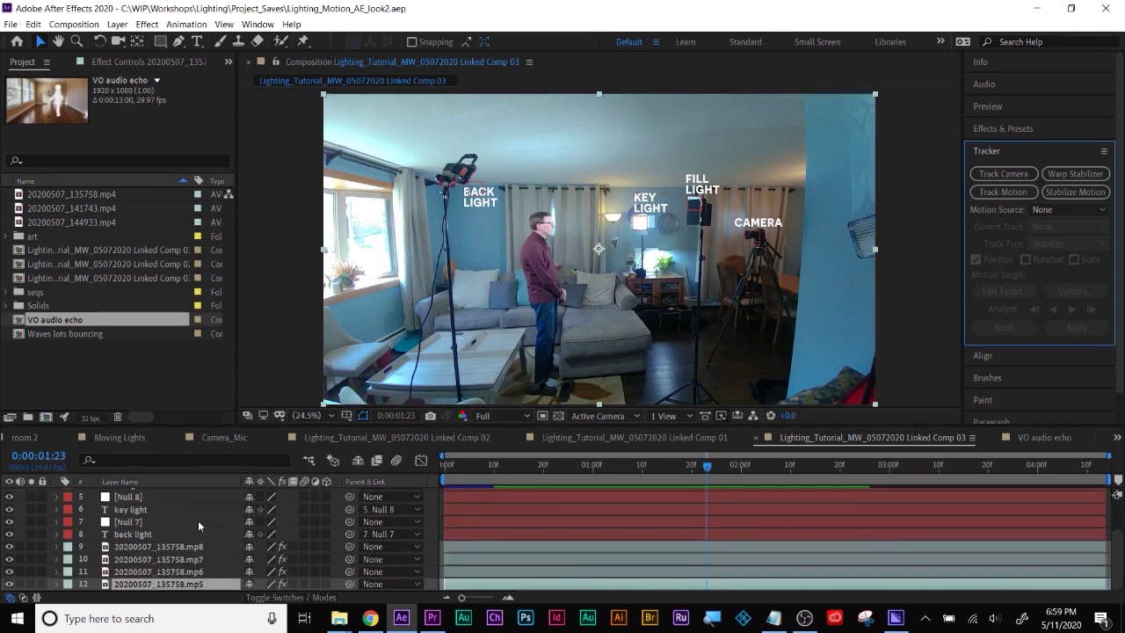
{"action": "scroll", "coordinate": [186, 534], "scroll_direction": "up", "scroll_amount": 2}
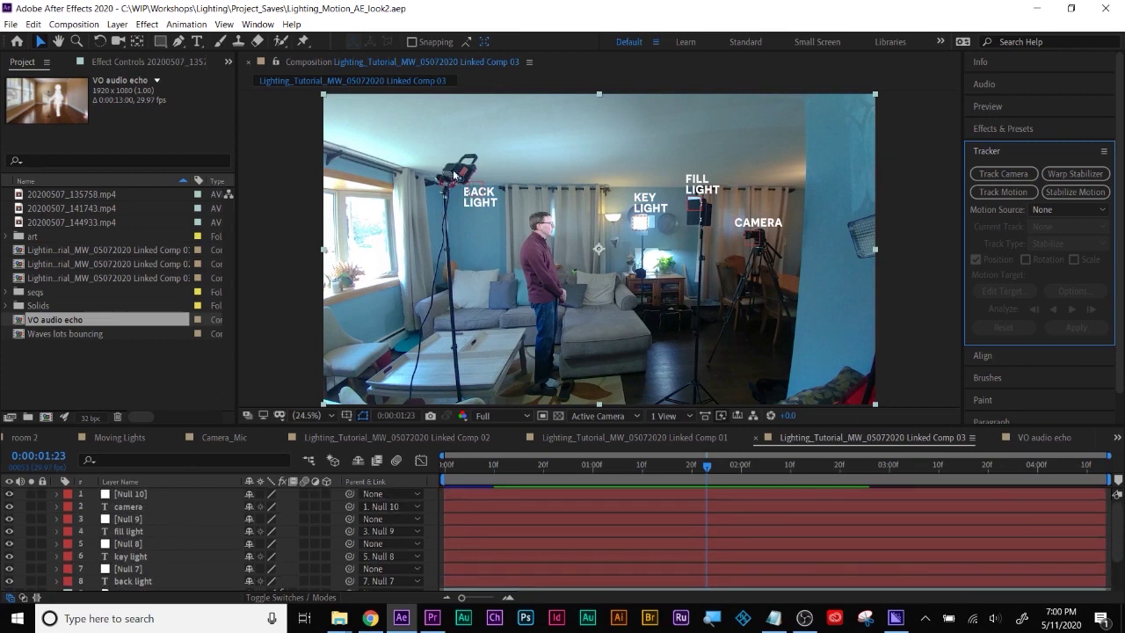
{"action": "left_click_drag", "start_coordinate": [707, 467], "coordinate": [809, 467]}
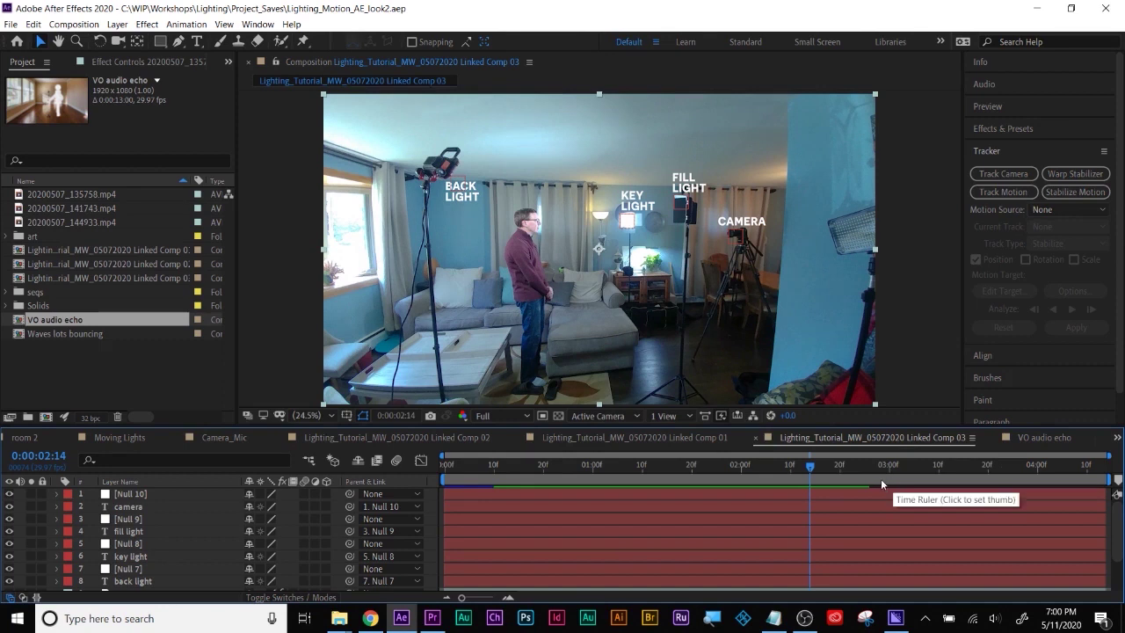
{"action": "key", "text": "Page_Up"}
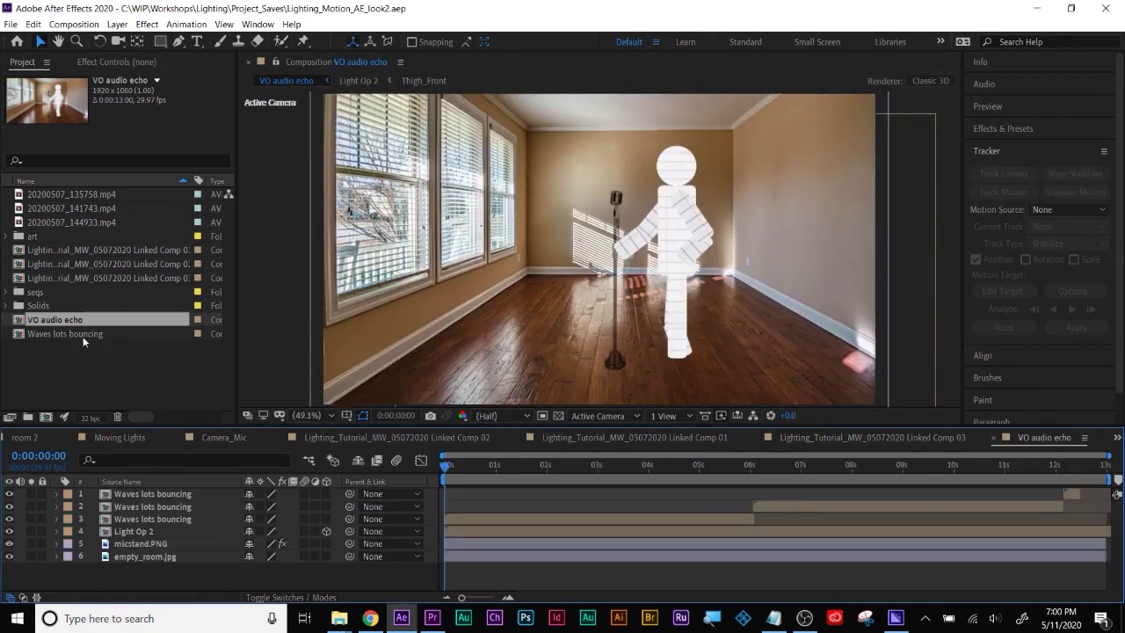
Scrub through the Walker composition's walk cycle to 0:00:04:01 and select the Torso layer to examine how the body parts are parented.
{"action": "left_click", "coordinate": [145, 531]}
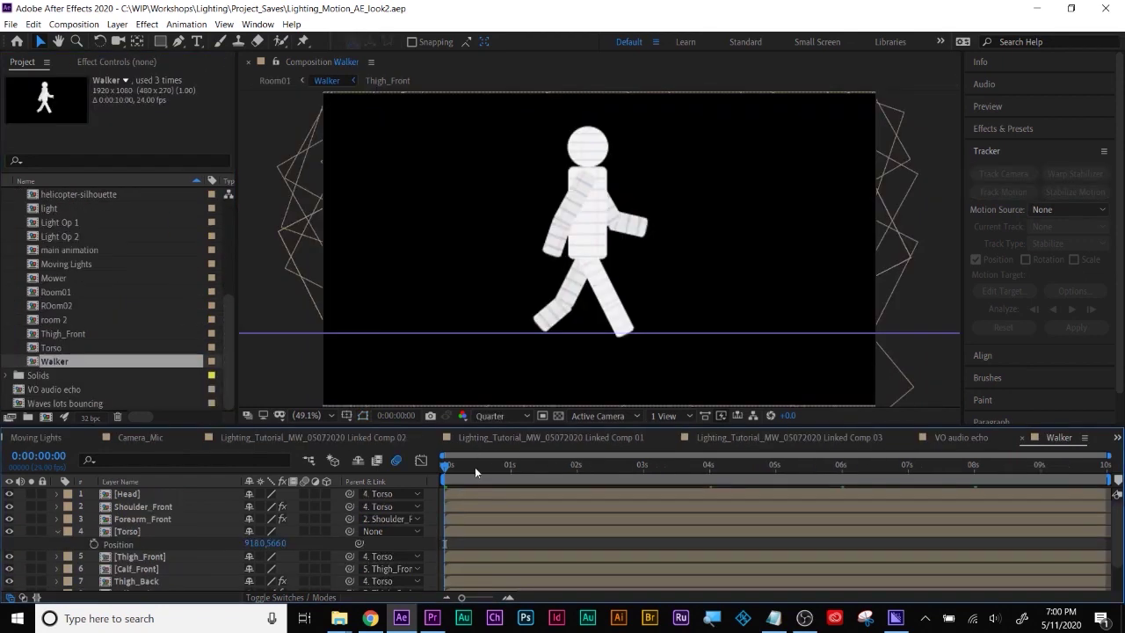
{"action": "left_click_drag", "start_coordinate": [474, 466], "coordinate": [535, 472]}
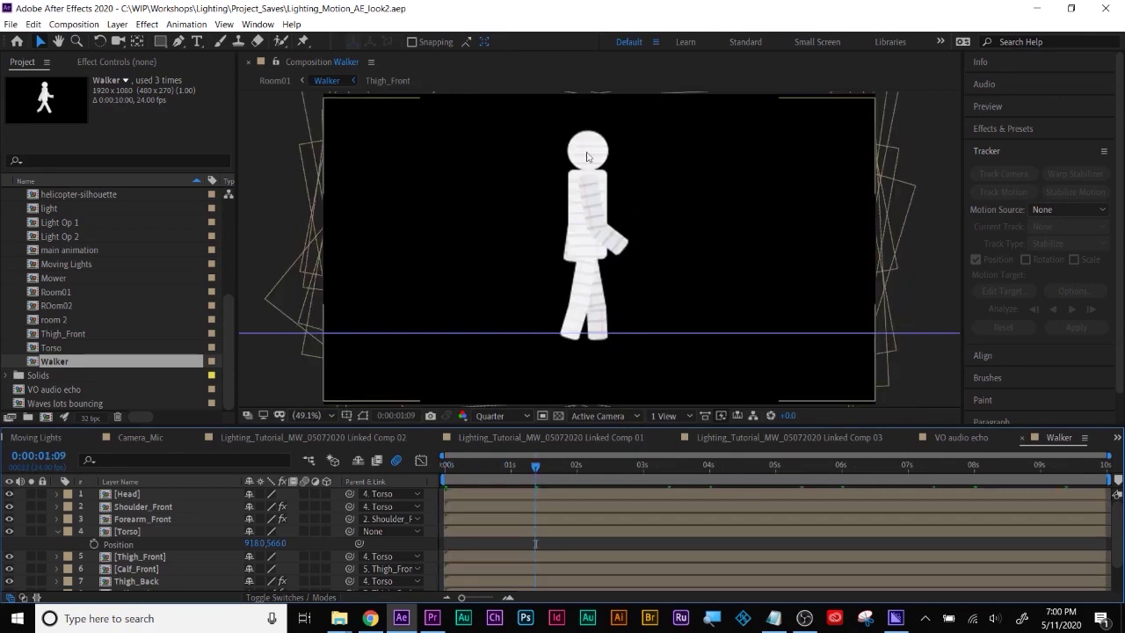
{"action": "left_click_drag", "start_coordinate": [536, 467], "coordinate": [576, 466]}
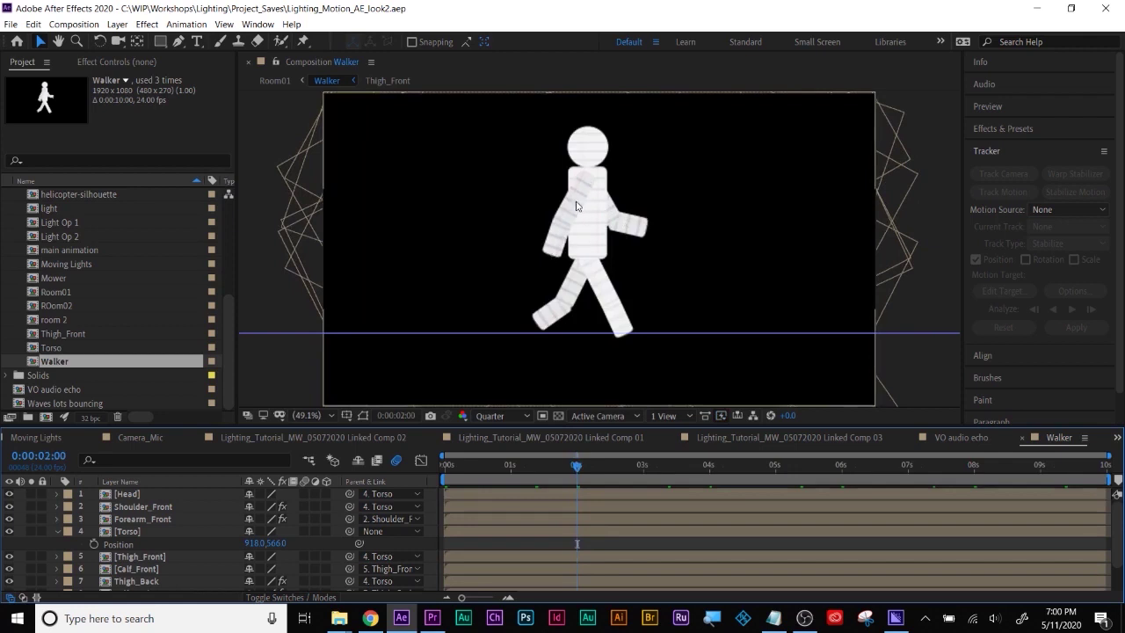
{"action": "left_click_drag", "start_coordinate": [581, 470], "coordinate": [710, 470]}
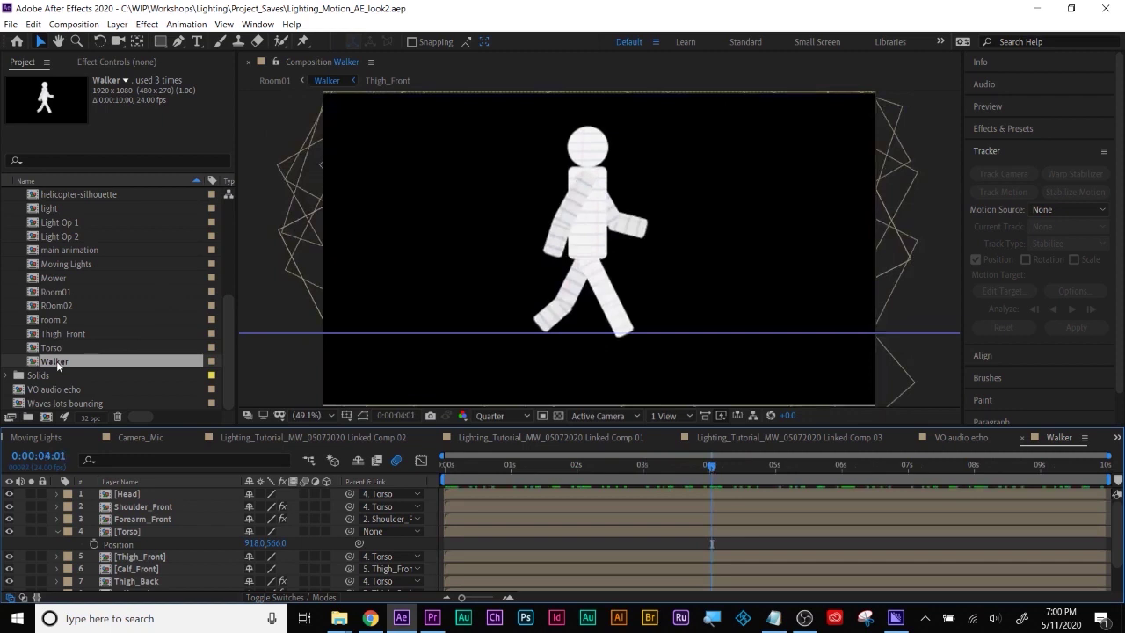
{"action": "left_click", "coordinate": [125, 533]}
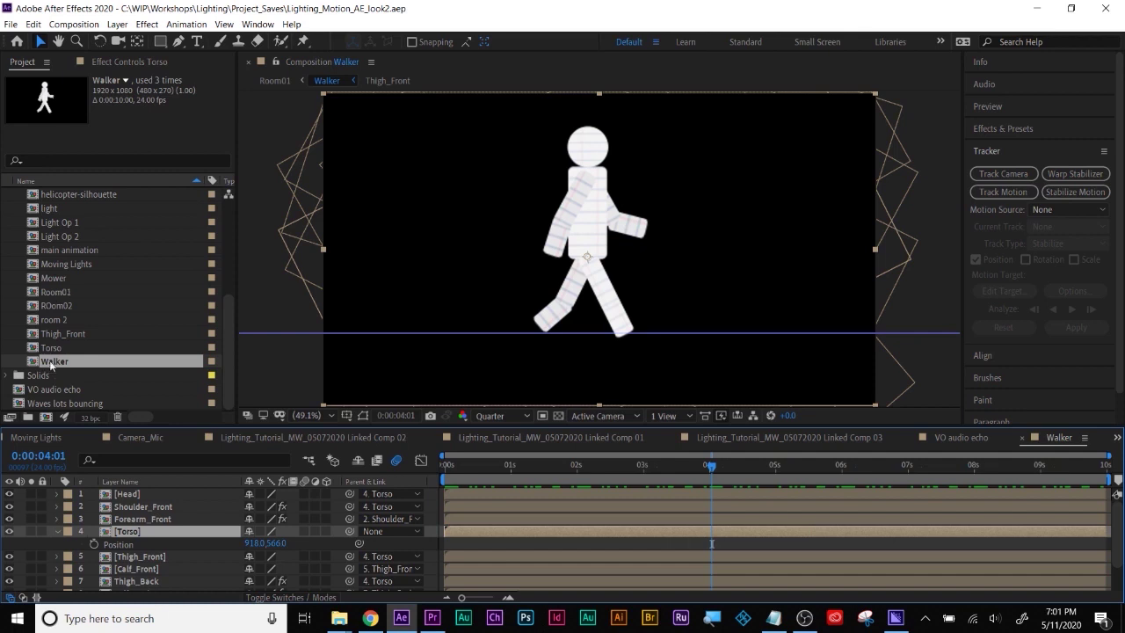
Open the Mower composition, compare it with and without the transparency grid, and scrub through its mowing animation.
{"action": "double_click", "coordinate": [39, 280]}
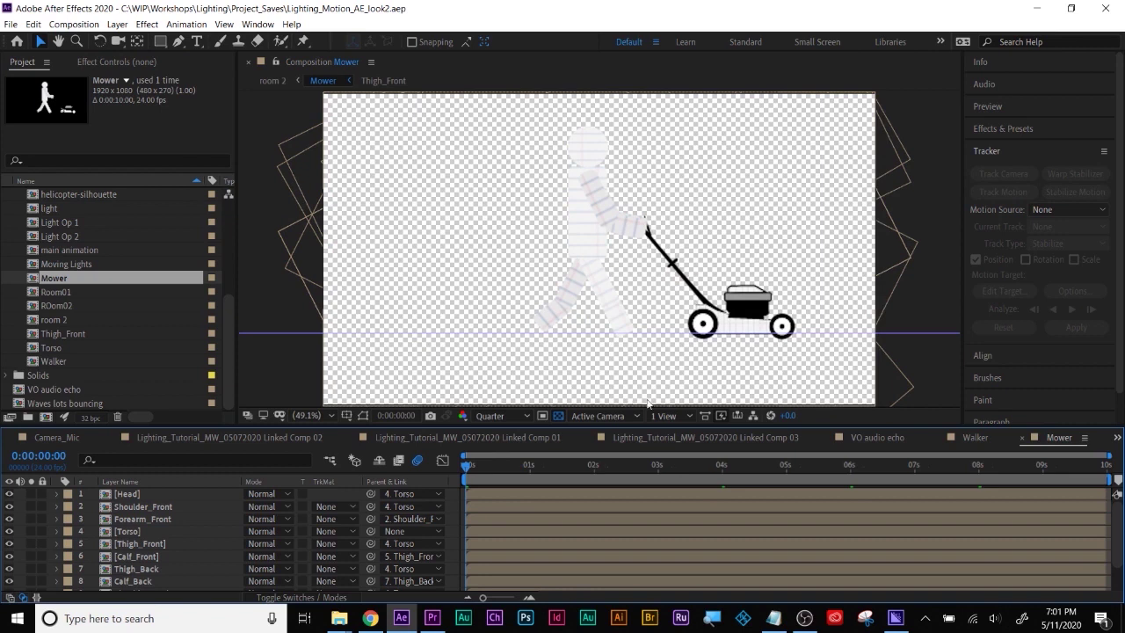
{"action": "left_click", "coordinate": [559, 415]}
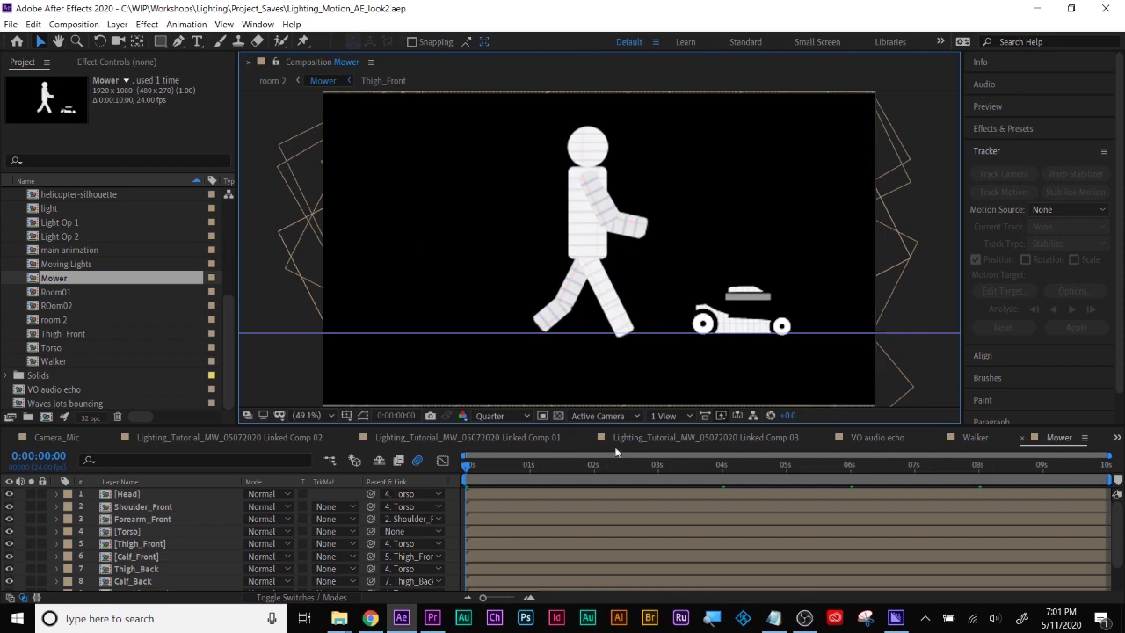
{"action": "left_click", "coordinate": [558, 415]}
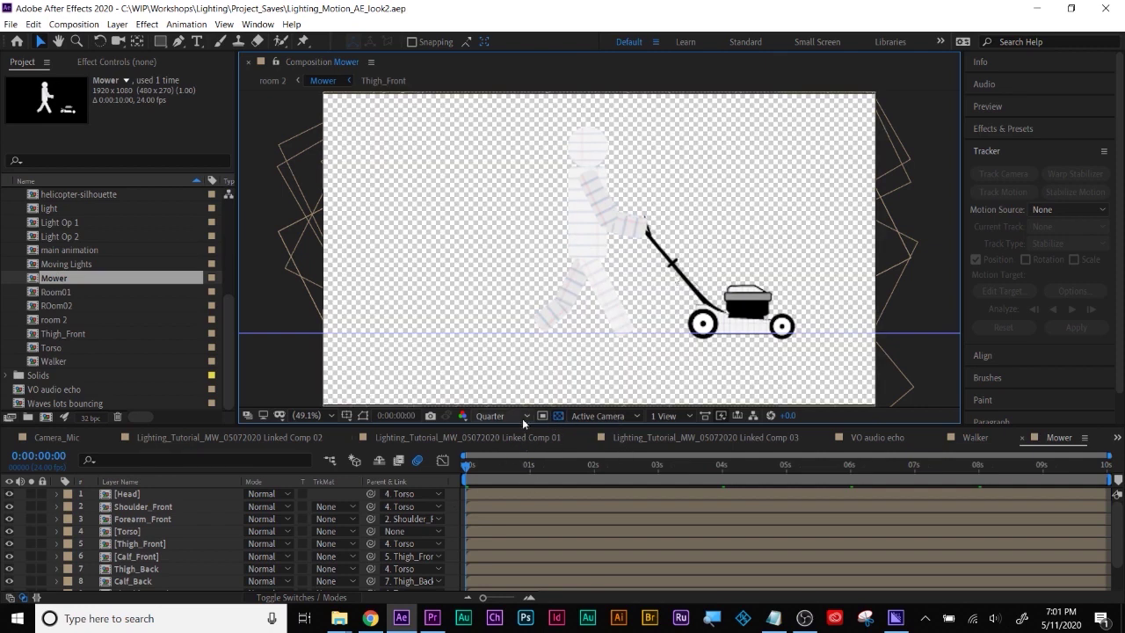
{"action": "left_click", "coordinate": [558, 415]}
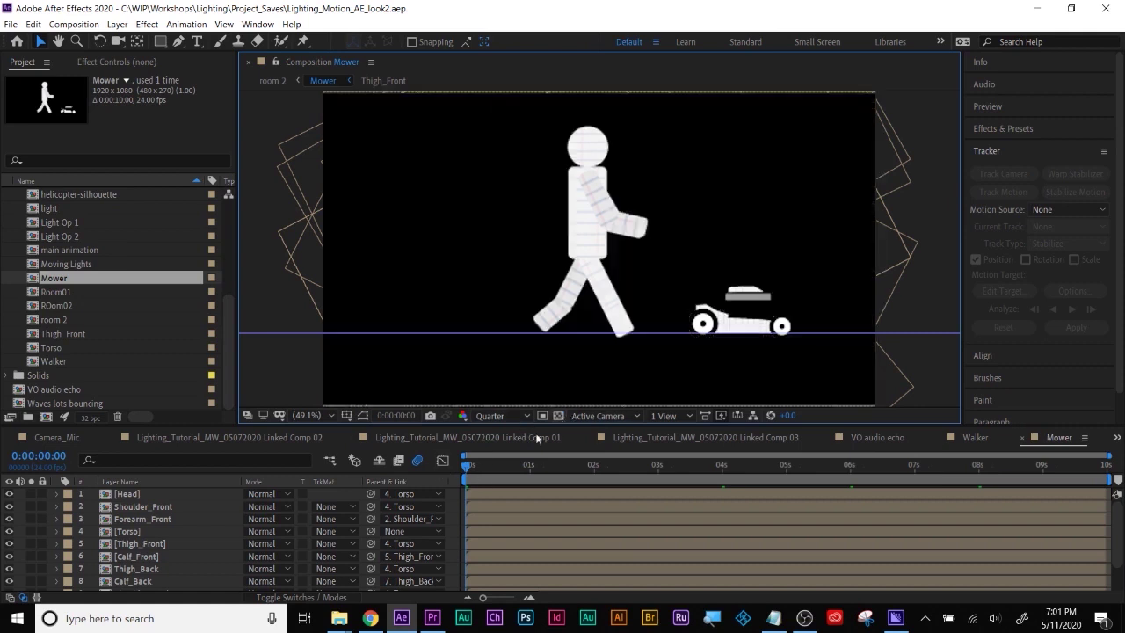
{"action": "left_click_drag", "start_coordinate": [479, 465], "coordinate": [719, 460]}
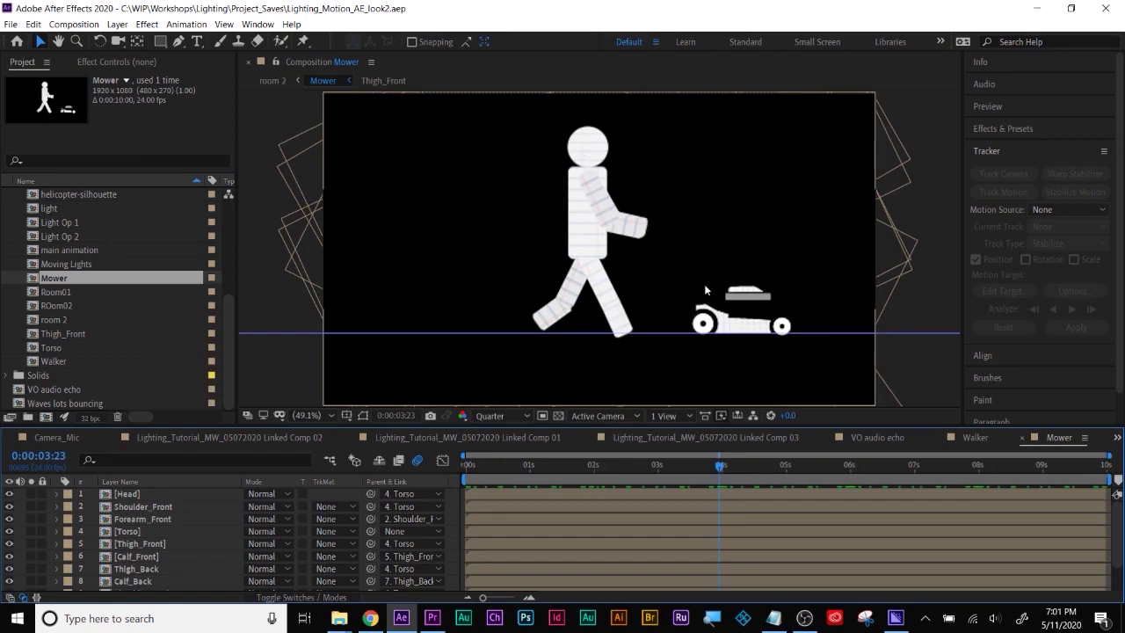
{"action": "key", "text": "space"}
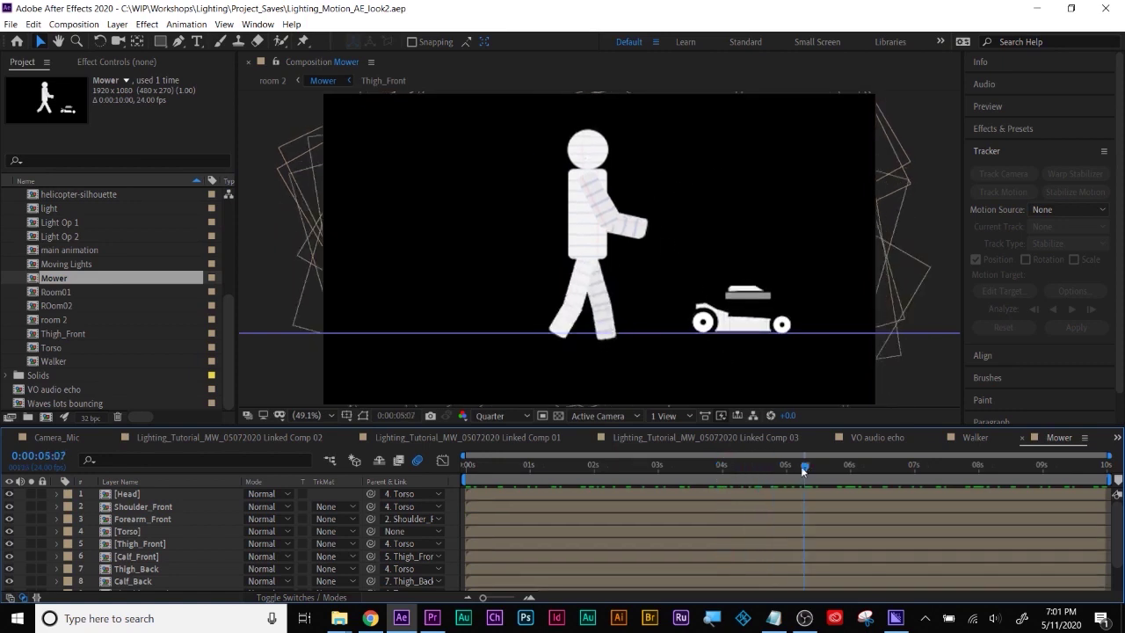
{"action": "left_click", "coordinate": [560, 416]}
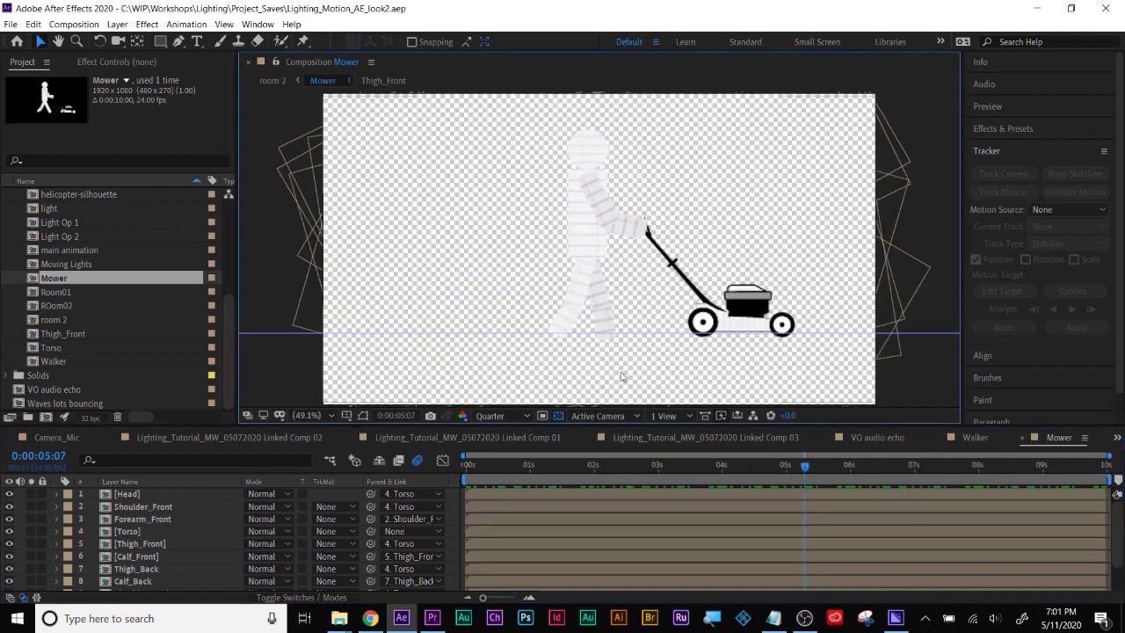
{"action": "left_click_drag", "start_coordinate": [809, 470], "coordinate": [900, 472]}
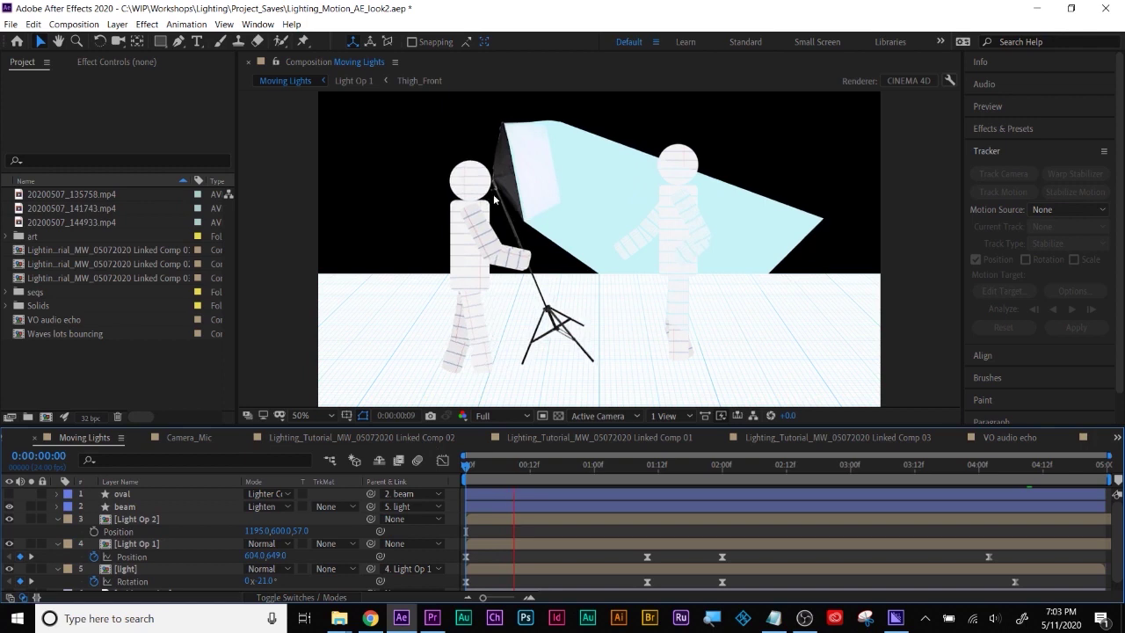
Scrub the Moving Lights animation to 0:00:01:18 and set its preview resolution to Quarter.
{"action": "left_click_drag", "start_coordinate": [526, 469], "coordinate": [691, 491]}
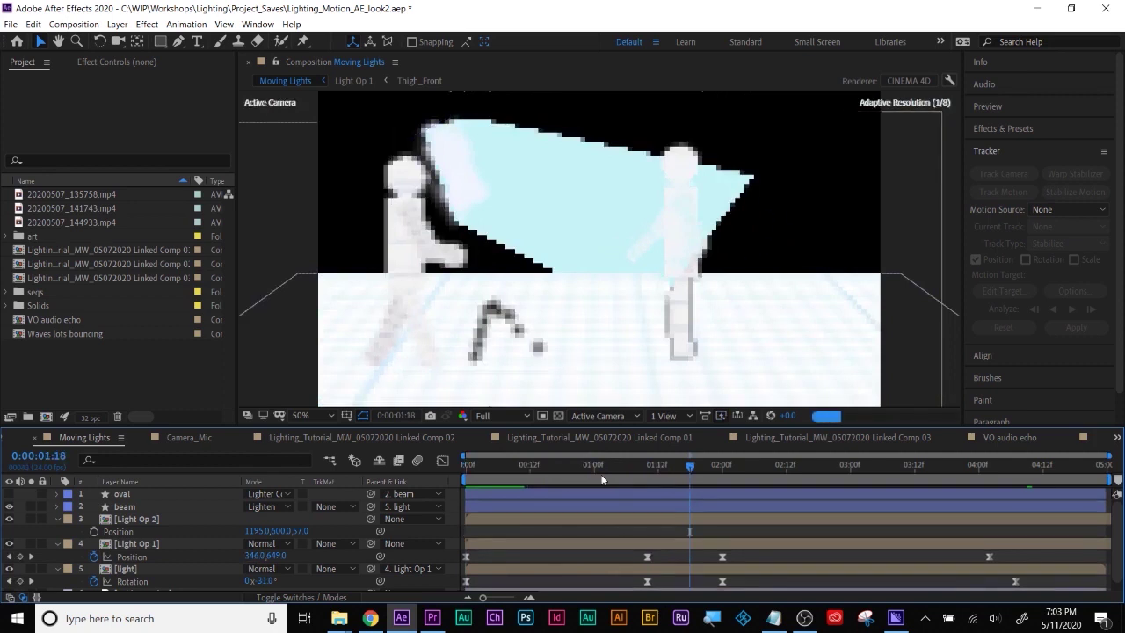
{"action": "left_click", "coordinate": [492, 415]}
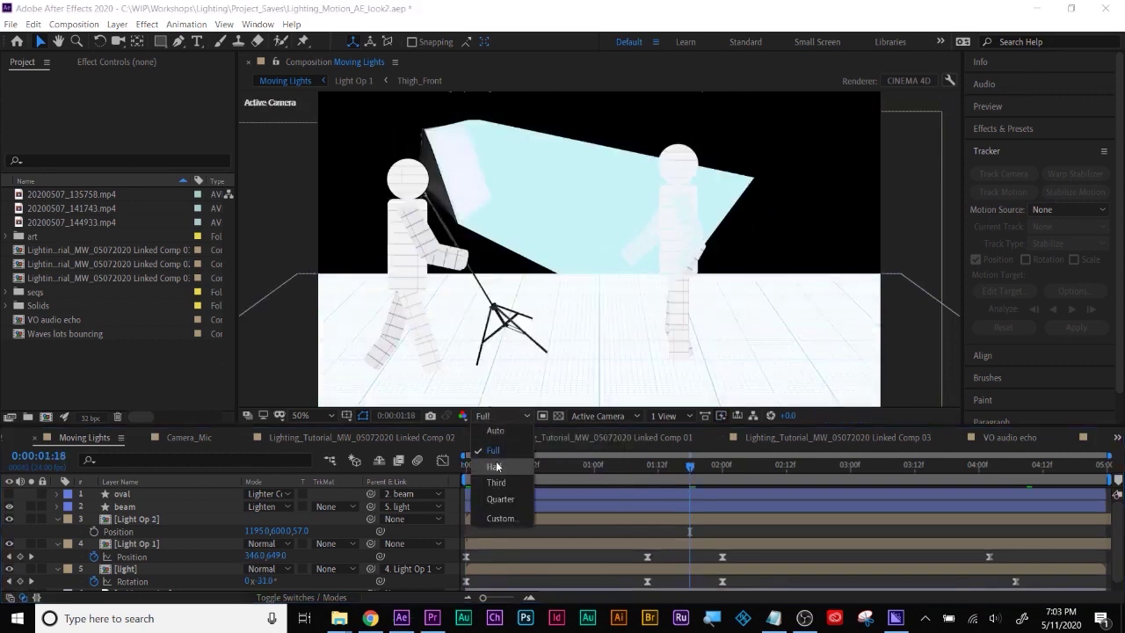
{"action": "left_click", "coordinate": [500, 498]}
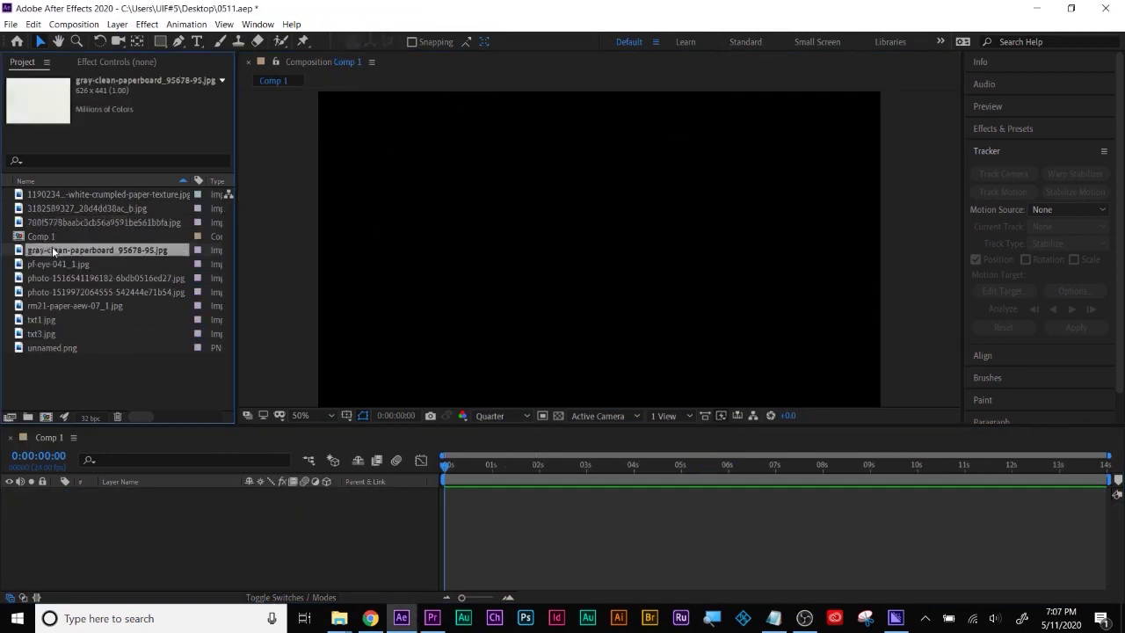
Add pf-eye-041_1.jpg to Comp 1 below the HELLO text and matte the texture with the text's alpha.
{"action": "left_click_drag", "start_coordinate": [56, 262], "coordinate": [102, 529]}
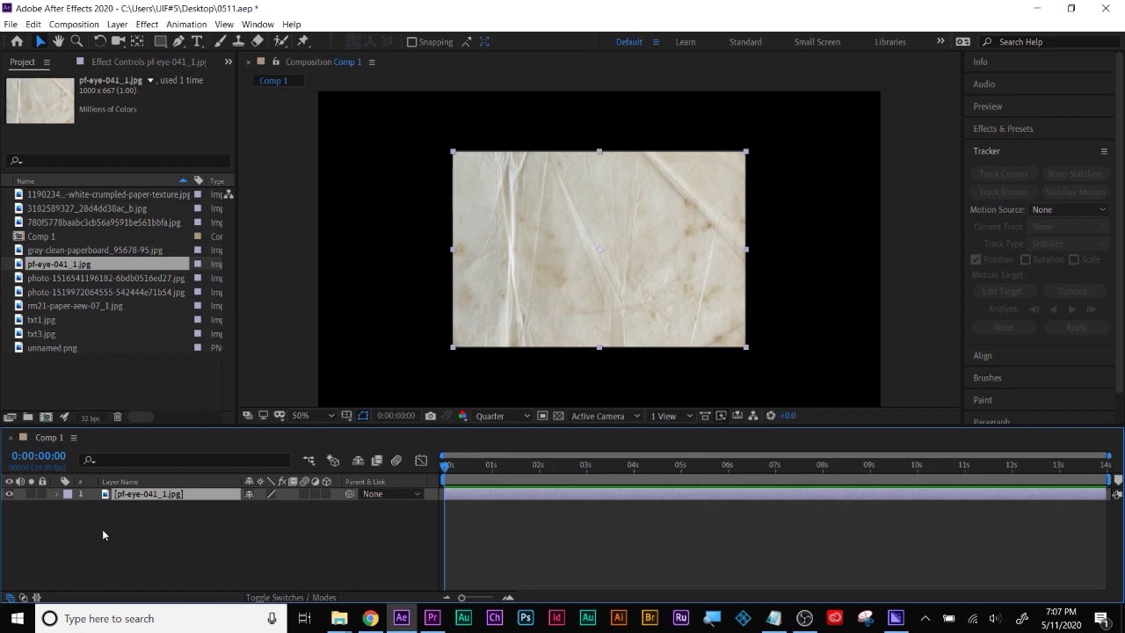
{"action": "left_click", "coordinate": [175, 551]}
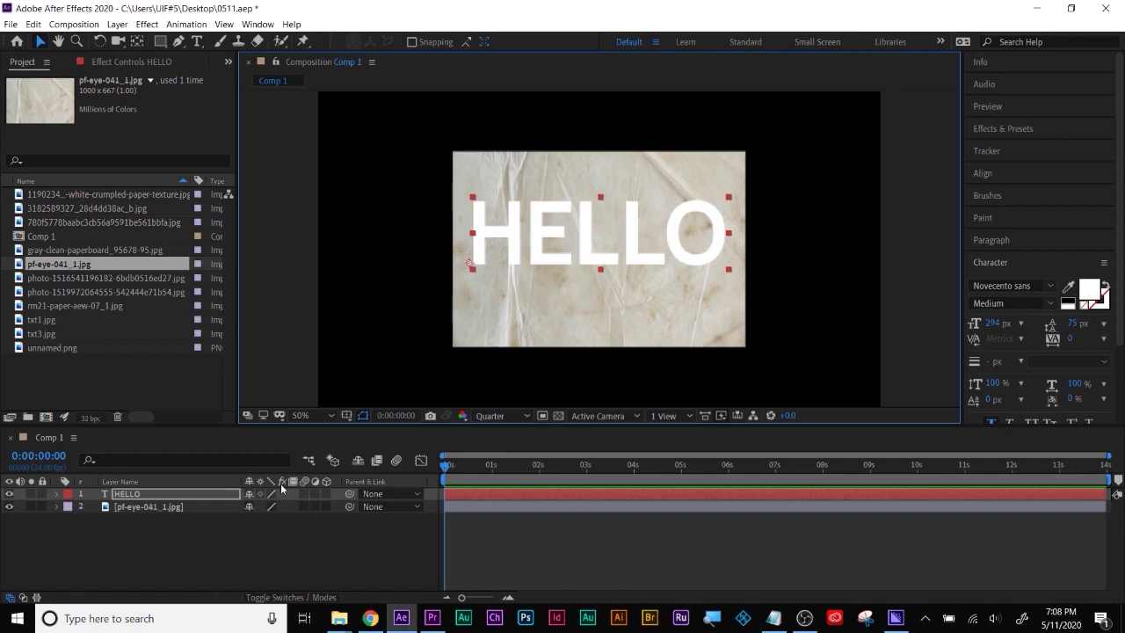
{"action": "left_click", "coordinate": [303, 598]}
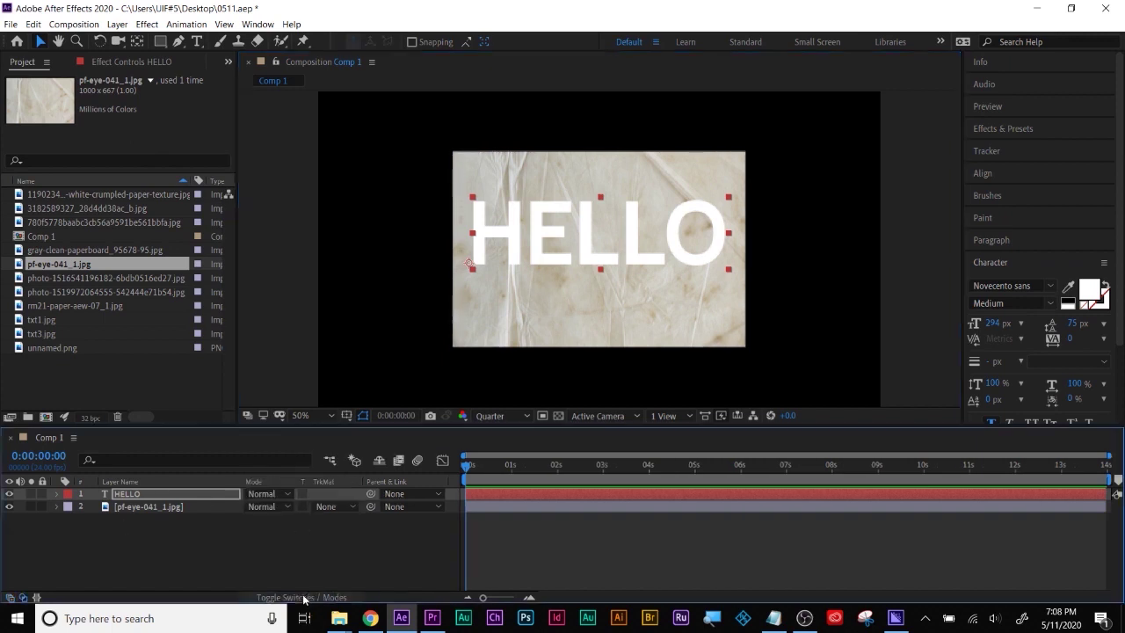
{"action": "left_click", "coordinate": [332, 508]}
{"action": "left_click", "coordinate": [334, 539]}
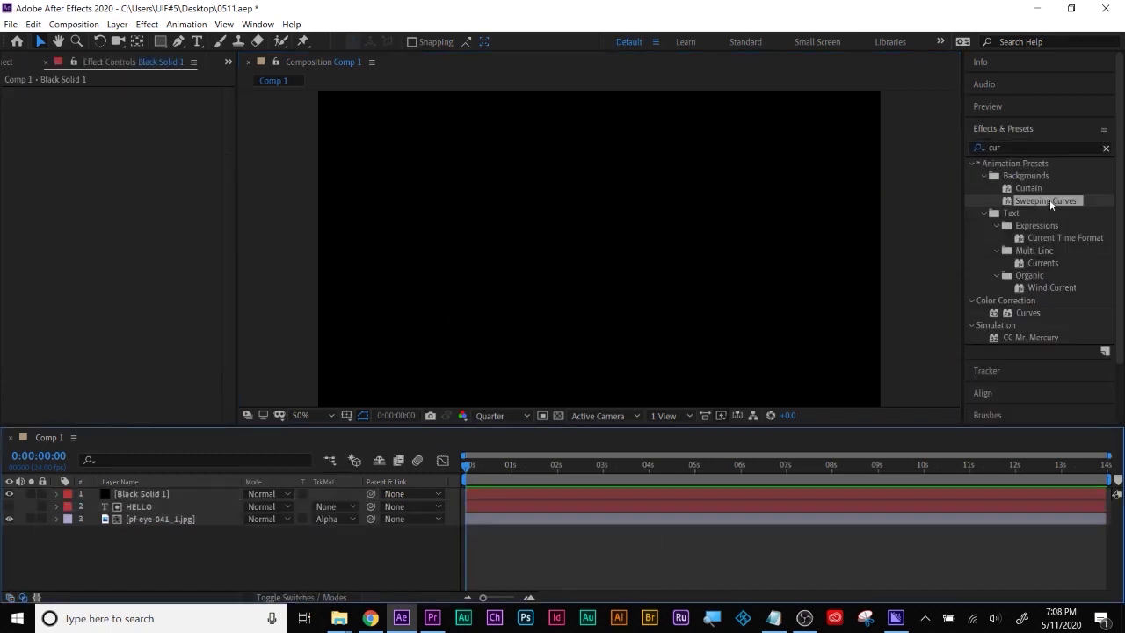
Apply the Sweeping Curves animation preset to Black Solid 1 and preview the moving pattern from the start.
{"action": "left_click_drag", "start_coordinate": [1045, 200], "coordinate": [699, 498]}
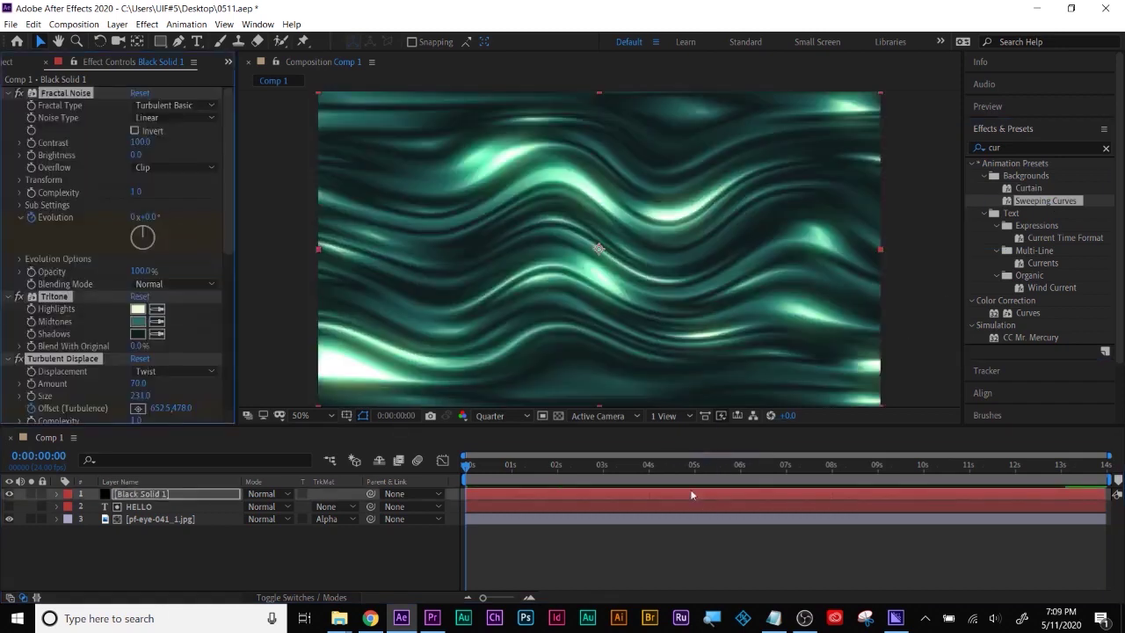
{"action": "left_click_drag", "start_coordinate": [494, 472], "coordinate": [454, 488]}
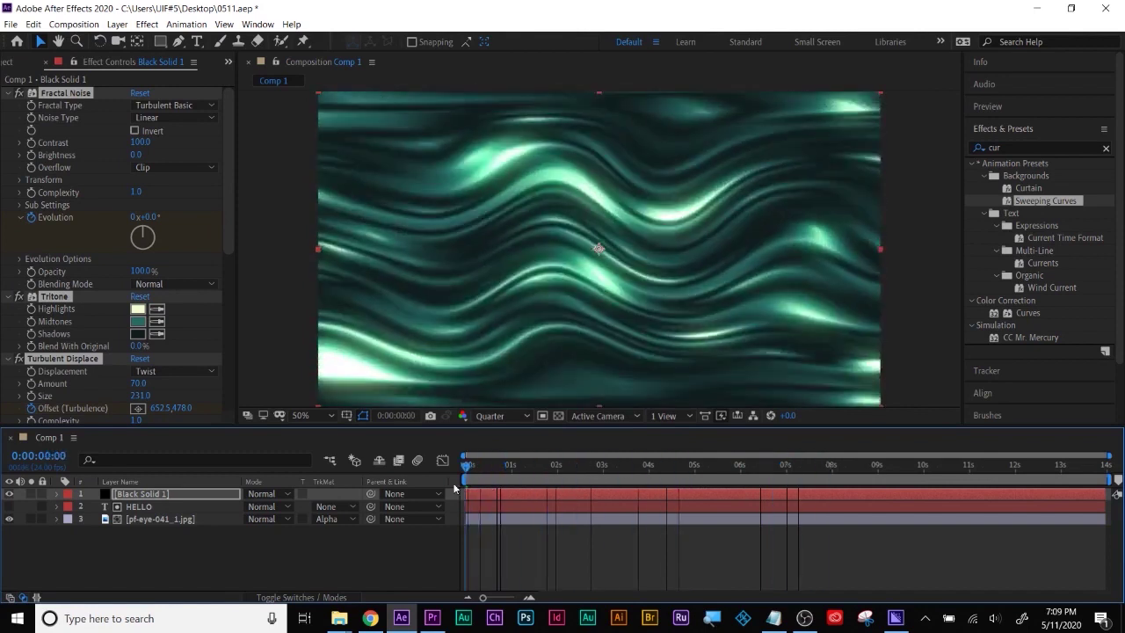
Compare blend modes for Black Solid 1 over the texture at several times and set it to Multiply.
{"action": "left_click", "coordinate": [268, 493]}
{"action": "left_click", "coordinate": [301, 427]}
{"action": "left_click_drag", "start_coordinate": [465, 467], "coordinate": [655, 467]}
{"action": "key", "text": "u"}
{"action": "left_click", "coordinate": [835, 465]}
{"action": "key", "text": "u"}
{"action": "left_click", "coordinate": [268, 493]}
{"action": "left_click", "coordinate": [286, 495]}
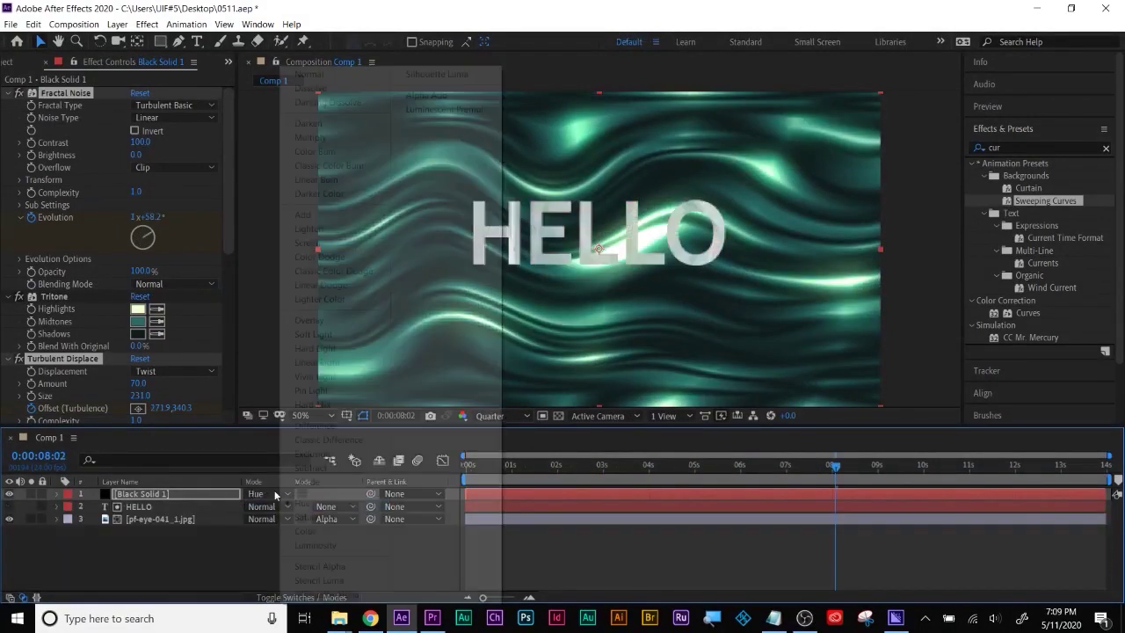
{"action": "left_click", "coordinate": [268, 493]}
{"action": "left_click", "coordinate": [309, 137]}
Duplicate the HELLO text to the top of the stack, use it as Black Solid 1's alpha matte, and preview the result.
{"action": "left_click", "coordinate": [132, 507]}
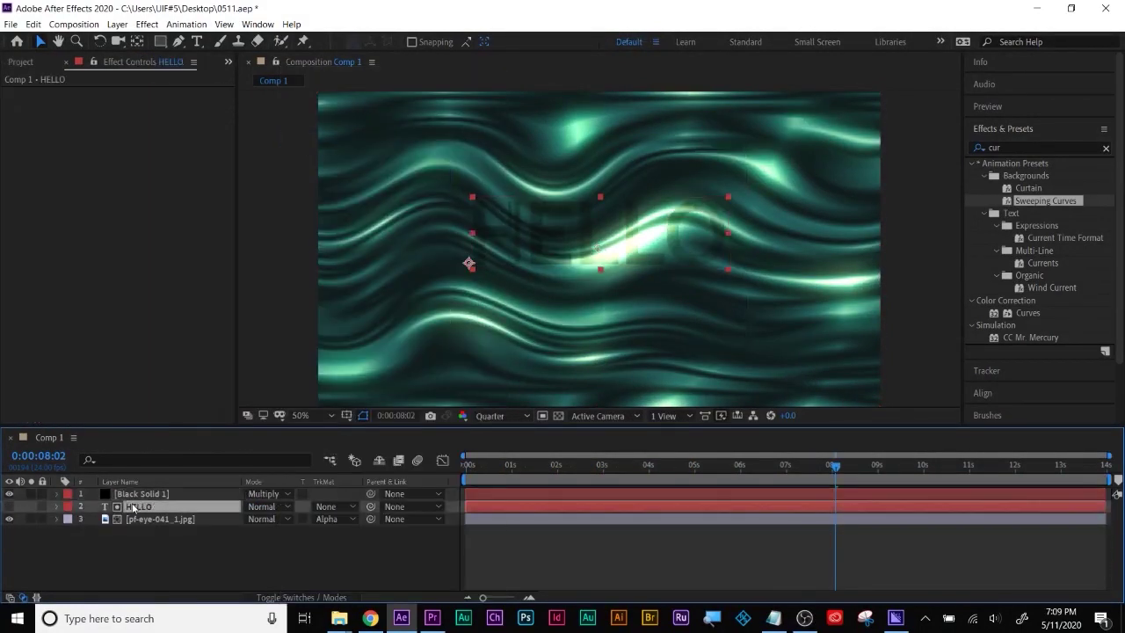
{"action": "key", "text": "ctrl+d"}
{"action": "key", "text": "ctrl+shift+bracketright"}
{"action": "left_click", "coordinate": [154, 506]}
{"action": "left_click", "coordinate": [334, 506]}
{"action": "left_click", "coordinate": [378, 534]}
{"action": "key", "text": "space"}
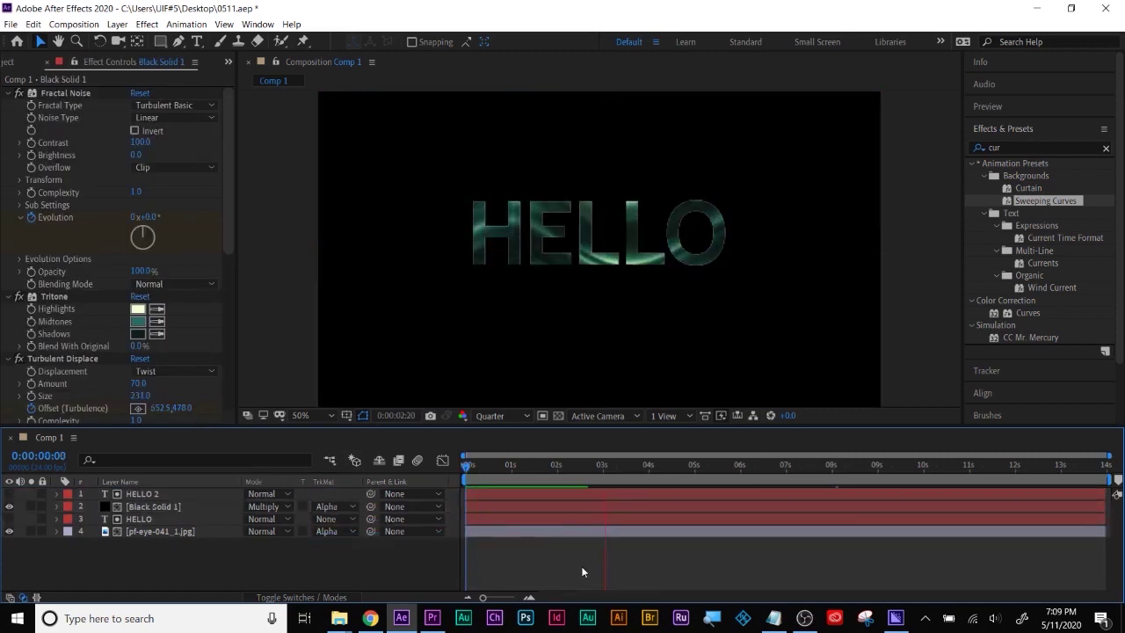
Set the composition view to 100% zoom and Full resolution, and enlarge the viewer above the timeline.
{"action": "key", "text": "slash"}
{"action": "left_click", "coordinate": [497, 415]}
{"action": "left_click", "coordinate": [497, 431]}
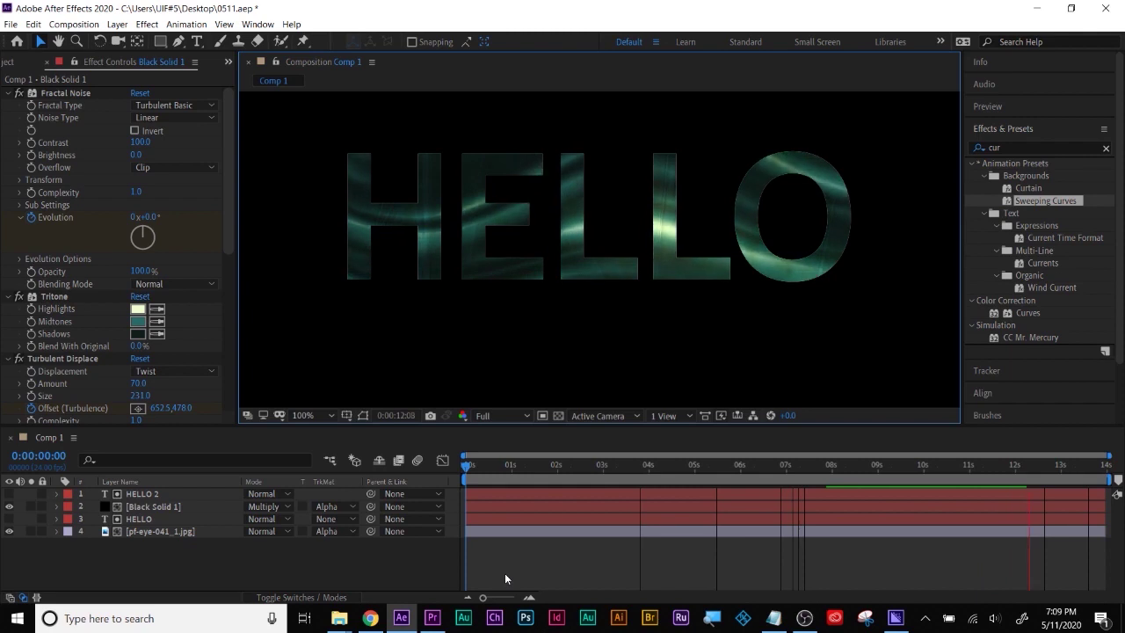
{"action": "left_click_drag", "start_coordinate": [505, 429], "coordinate": [504, 480]}
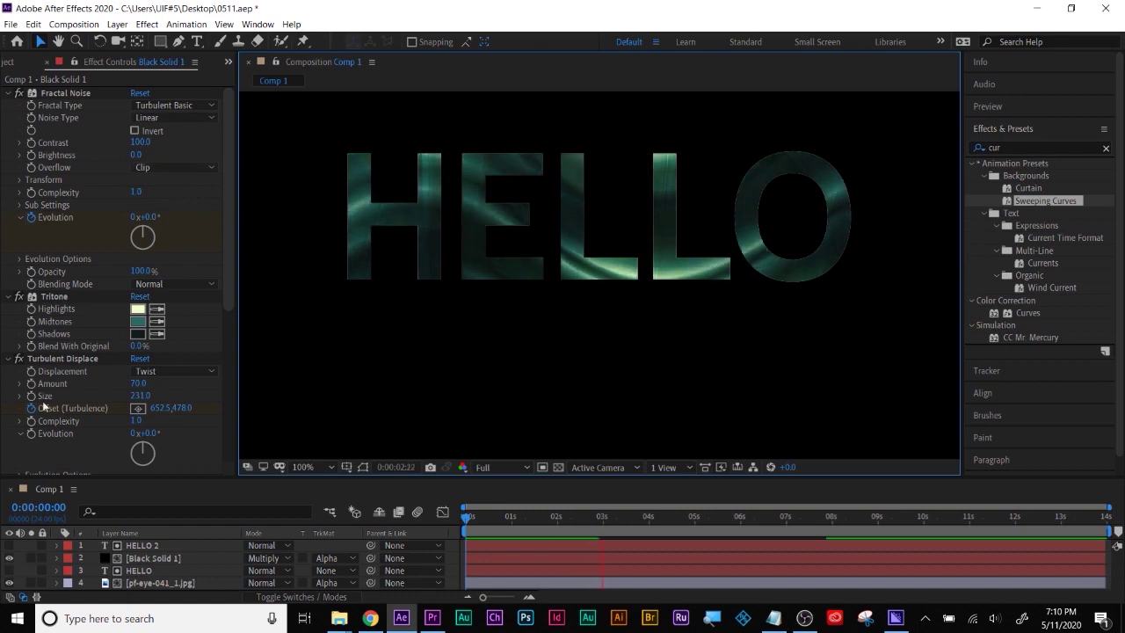
Adjust the Fractal Noise contrast on Black Solid 1 to brighten the green pattern inside the letters.
{"action": "left_click_drag", "start_coordinate": [139, 141], "coordinate": [161, 167]}
{"action": "right_click", "coordinate": [161, 167]}
{"action": "key", "text": "Escape"}
Try the CC Mr. Mercury effect on the pf-eye-041_1.jpg texture layer and delete it.
{"action": "left_click", "coordinate": [159, 583]}
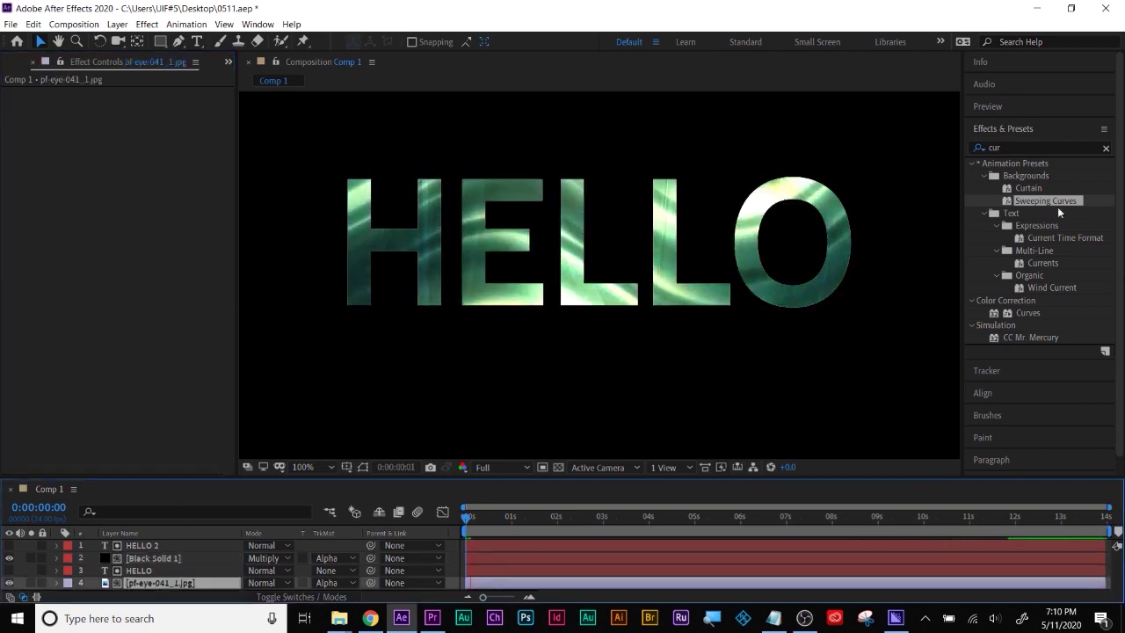
{"action": "left_click", "coordinate": [1024, 313]}
{"action": "left_click", "coordinate": [1012, 313]}
{"action": "left_click_drag", "start_coordinate": [1012, 337], "coordinate": [800, 582]}
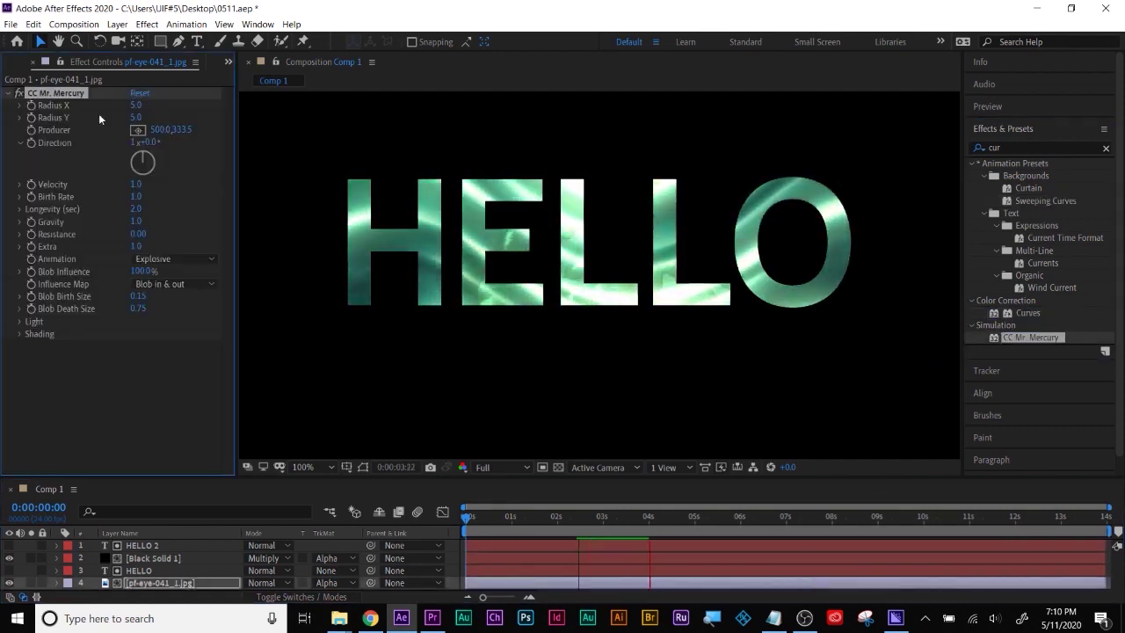
{"action": "key", "text": "Delete"}
Apply the Curves effect to the pf-eye-041_1.jpg layer and pull its RGB curve down to darken the texture's midtones.
{"action": "double_click", "coordinate": [1028, 313]}
{"action": "left_click_drag", "start_coordinate": [123, 242], "coordinate": [161, 271]}
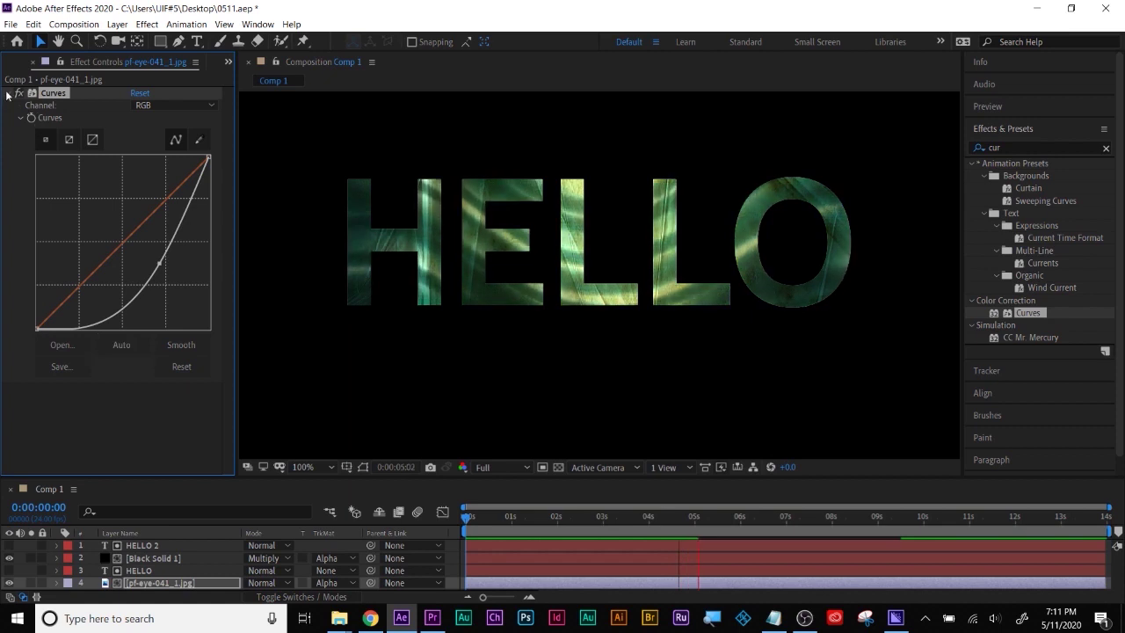
{"action": "left_click", "coordinate": [150, 558]}
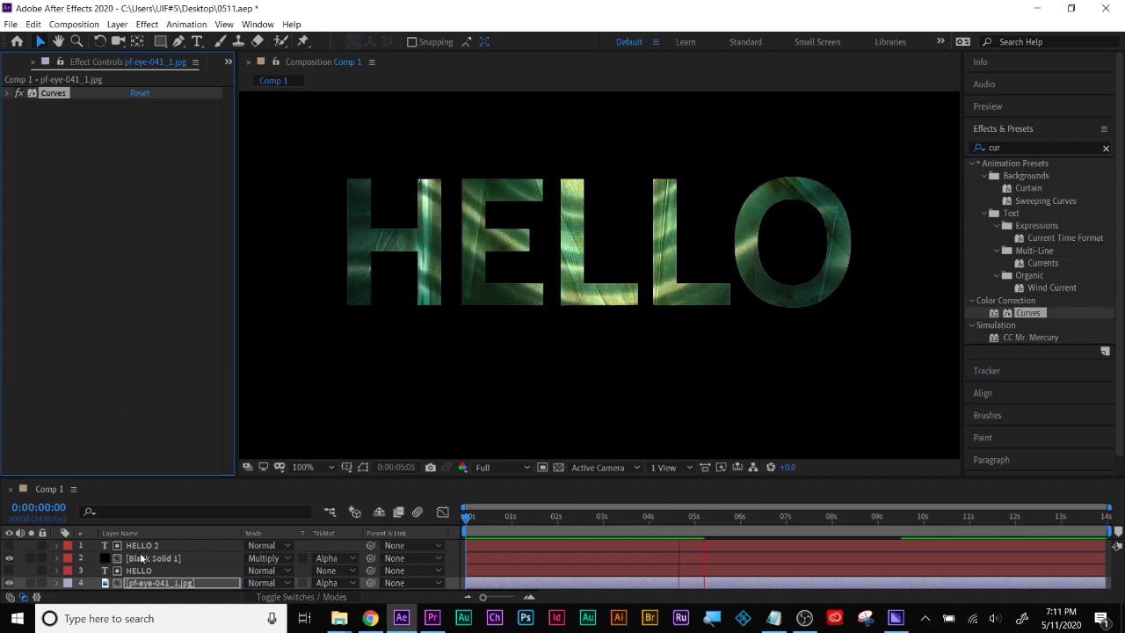
Try different fractal types in the Fractal Noise effect on Black Solid 1 and set it to Smeary.
{"action": "left_click", "coordinate": [170, 109]}
{"action": "left_click", "coordinate": [176, 180]}
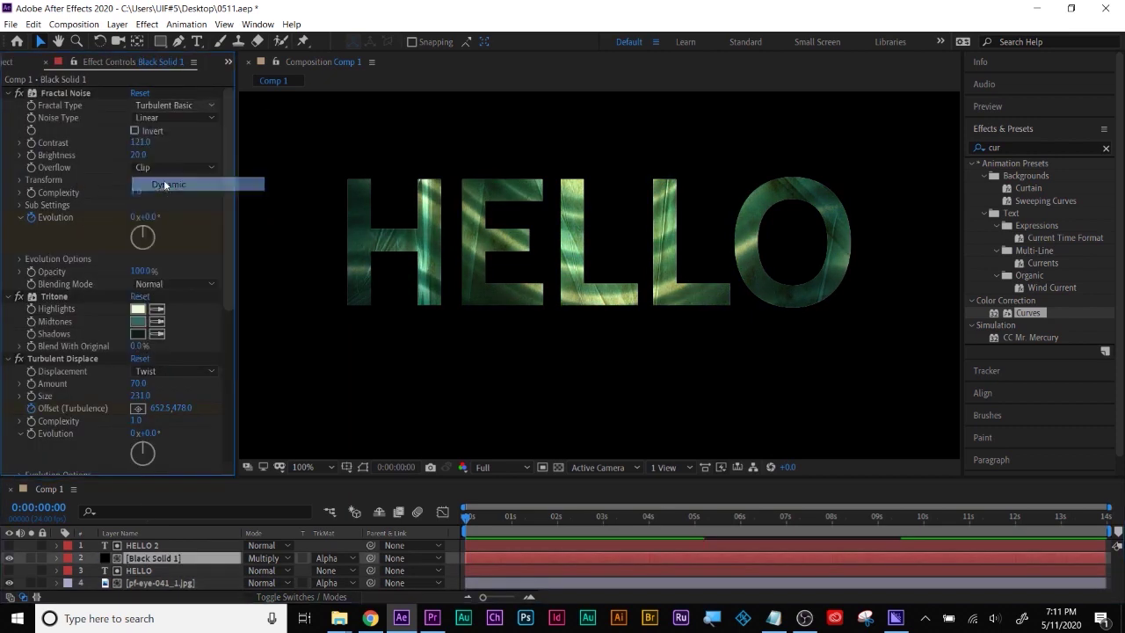
{"action": "key", "text": "ctrl+z"}
{"action": "left_click", "coordinate": [176, 106]}
{"action": "left_click", "coordinate": [251, 229]}
{"action": "left_click", "coordinate": [176, 105]}
{"action": "left_click", "coordinate": [174, 243]}
{"action": "left_click", "coordinate": [176, 106]}
{"action": "left_click", "coordinate": [161, 260]}
{"action": "left_click", "coordinate": [176, 106]}
{"action": "left_click", "coordinate": [174, 243]}
Try the Block and Soft Linear noise types in Fractal Noise and set the noise type to Spline.
{"action": "left_click", "coordinate": [176, 118]}
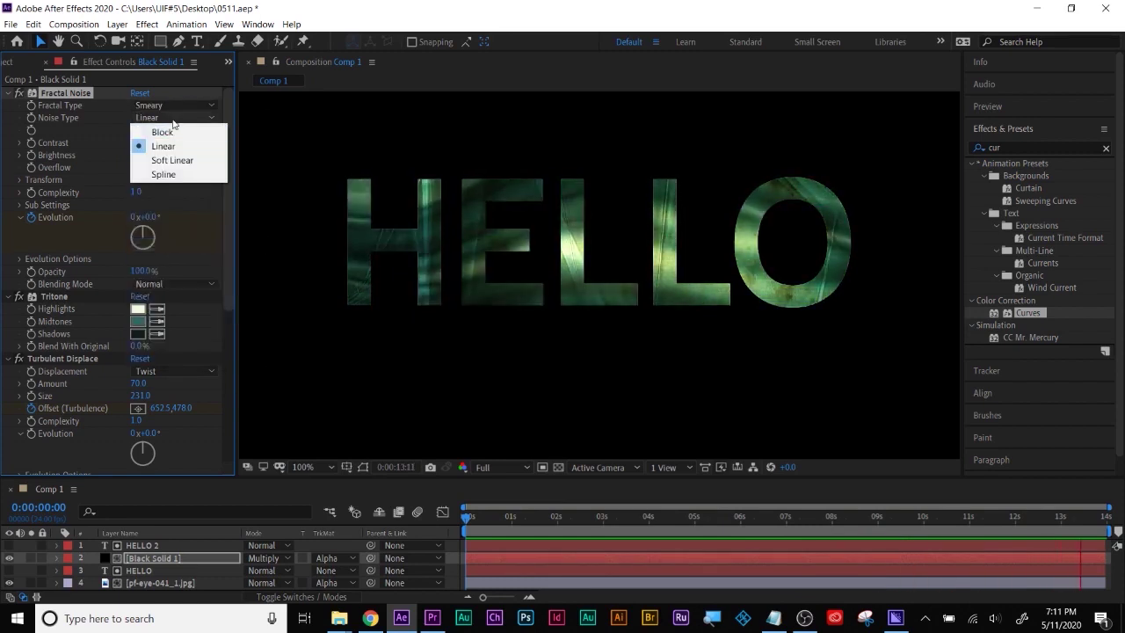
{"action": "left_click", "coordinate": [162, 123]}
{"action": "left_click", "coordinate": [176, 118]}
{"action": "left_click", "coordinate": [172, 149]}
{"action": "left_click", "coordinate": [175, 117]}
{"action": "left_click", "coordinate": [166, 176]}
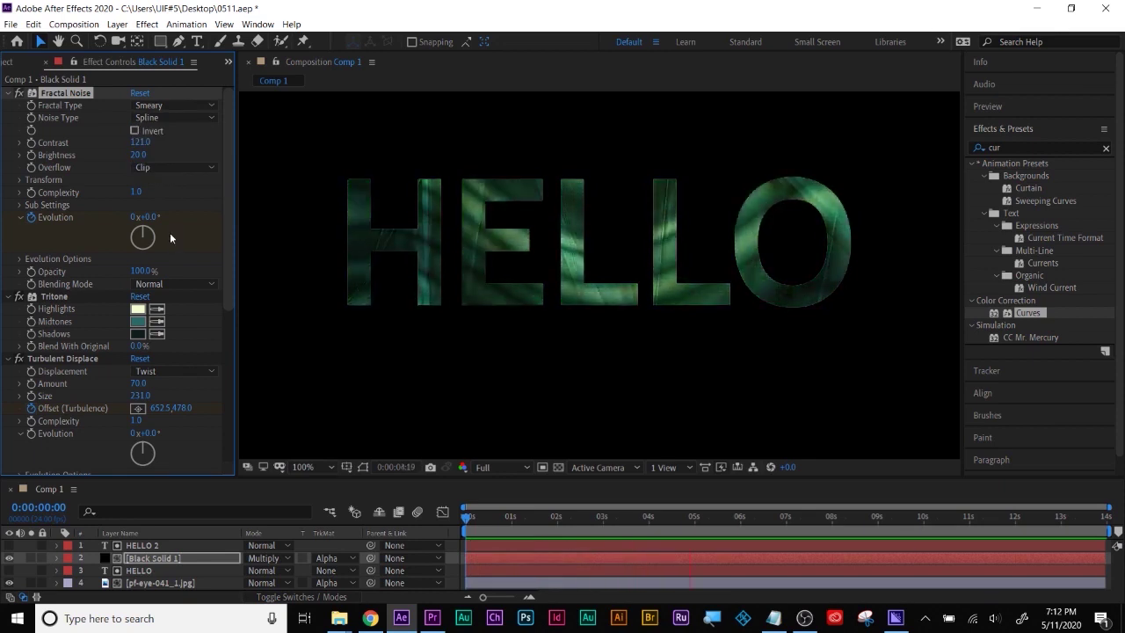
Reveal Black Solid 1's keyframes, set the Fractal Noise Evolution keyframe at 0:00:13:22 to 1 revolution, and preview the animation.
{"action": "left_click", "coordinate": [420, 517]}
{"action": "left_click", "coordinate": [485, 555]}
{"action": "key", "text": "u"}
{"action": "left_click_drag", "start_coordinate": [544, 479], "coordinate": [527, 344]}
{"action": "left_click", "coordinate": [314, 462]}
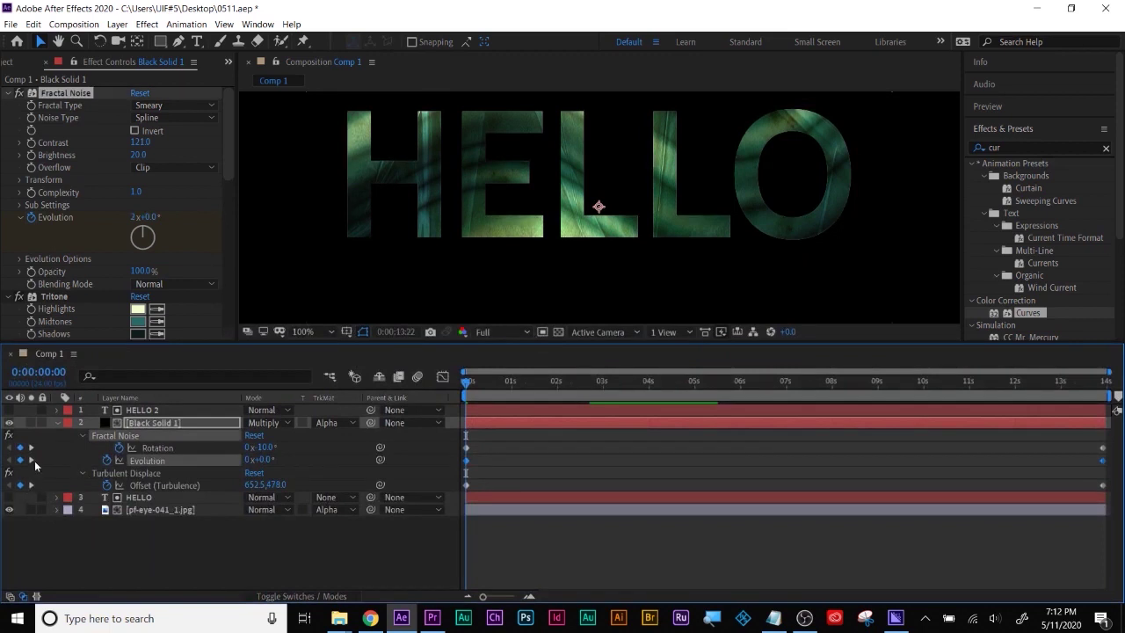
{"action": "left_click", "coordinate": [30, 460]}
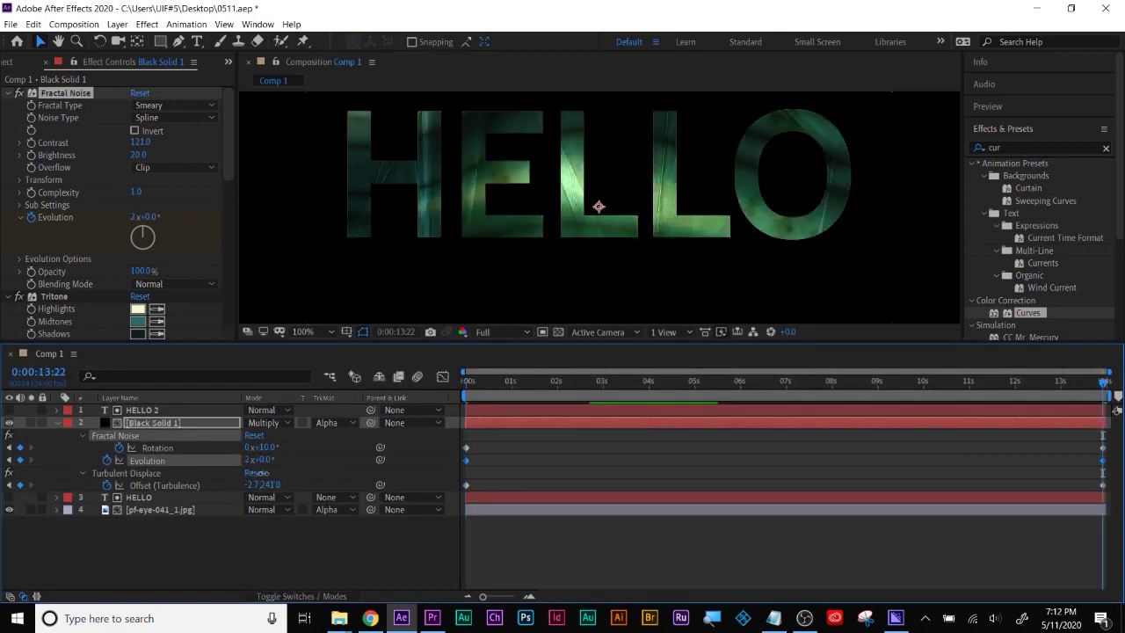
{"action": "left_click", "coordinate": [249, 461]}
{"action": "type", "text": "1"}
{"action": "key", "text": "Return"}
{"action": "key", "text": "space"}
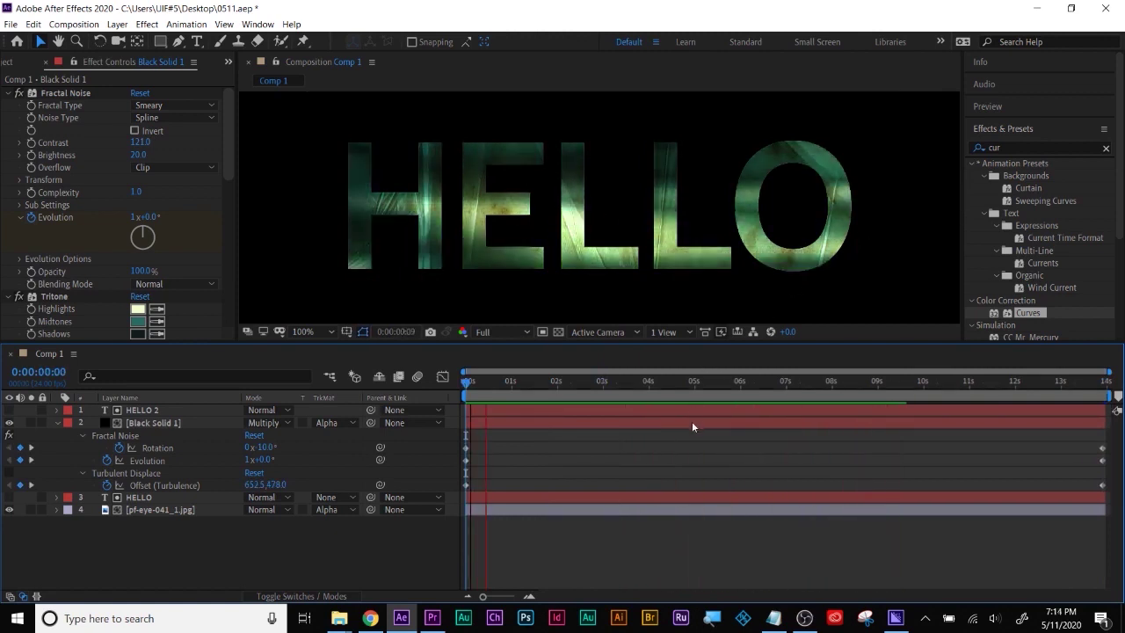
Set the Glow effect on Black Solid 1 to a radius of 77 and a threshold of 57.1%.
{"action": "scroll", "coordinate": [47, 280], "scroll_direction": "down", "scroll_amount": 5}
{"action": "scroll", "coordinate": [141, 229], "scroll_direction": "down", "scroll_amount": 5}
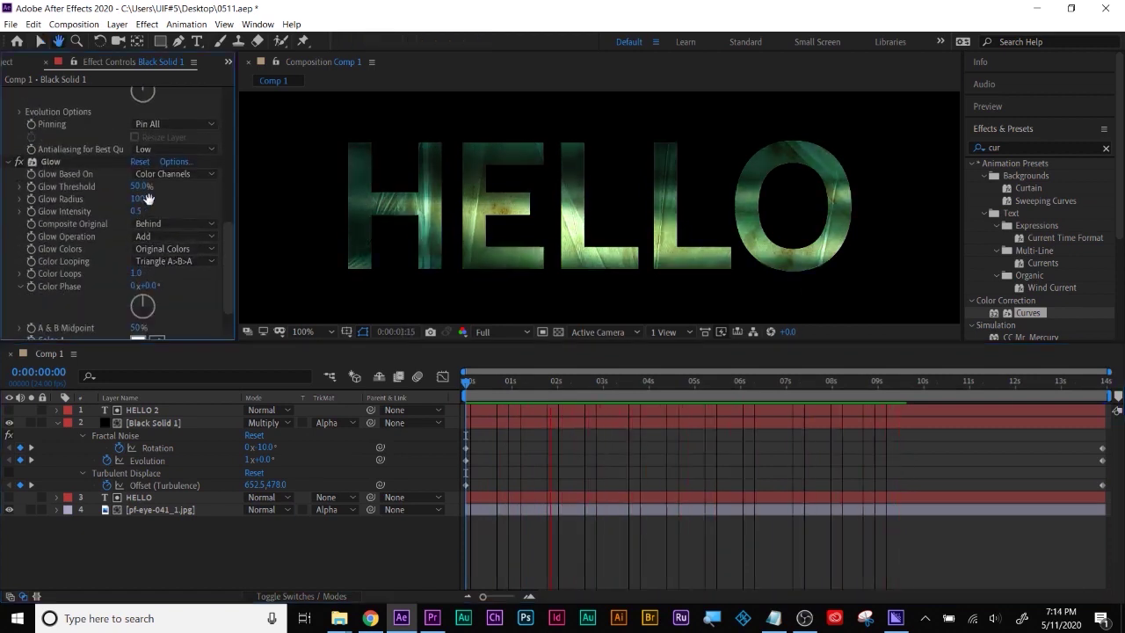
{"action": "left_click_drag", "start_coordinate": [139, 204], "coordinate": [177, 188]}
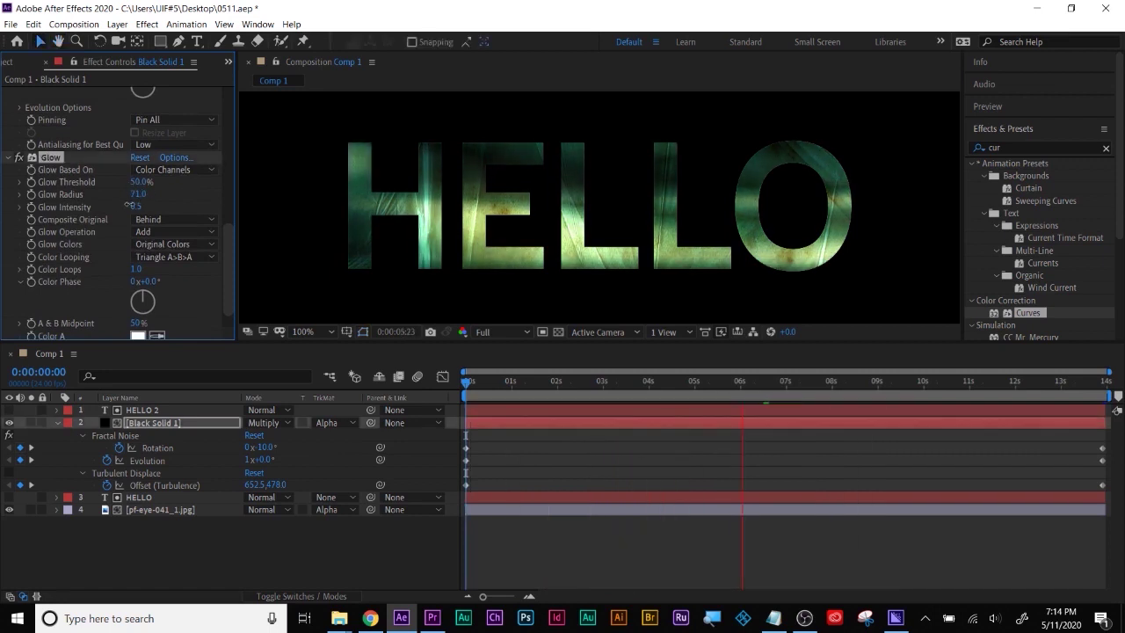
{"action": "left_click_drag", "start_coordinate": [177, 189], "coordinate": [115, 205]}
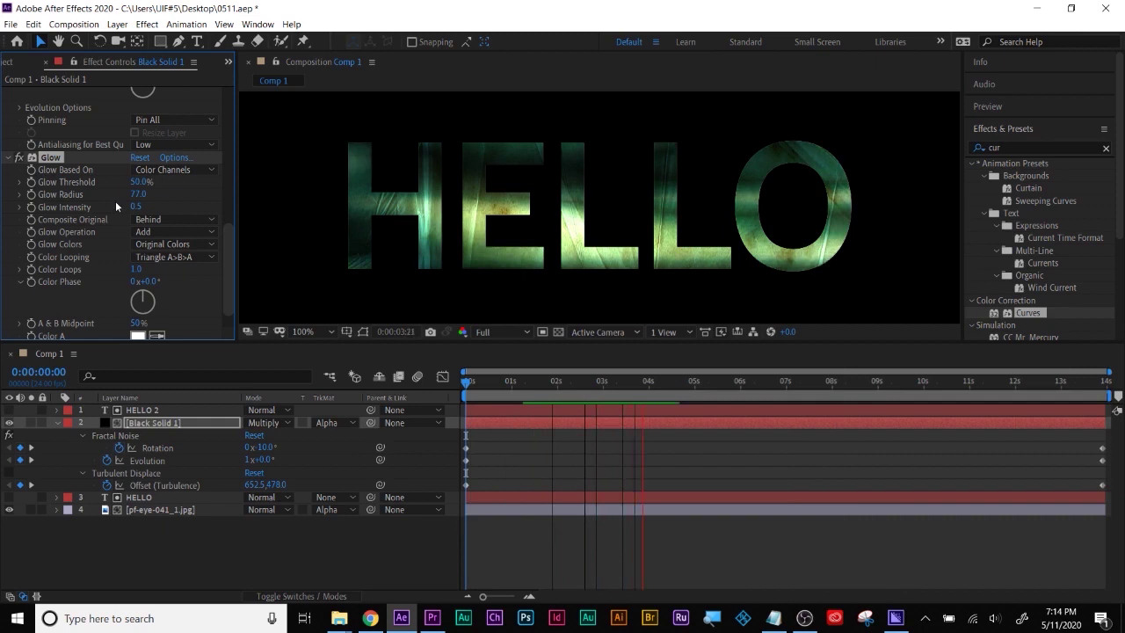
{"action": "scroll", "coordinate": [115, 207], "scroll_direction": "down", "scroll_amount": 1}
{"action": "left_click_drag", "start_coordinate": [139, 154], "coordinate": [146, 154]}
Try compositing the original on top in the Glow effect and set it back to Behind.
{"action": "left_click", "coordinate": [171, 191]}
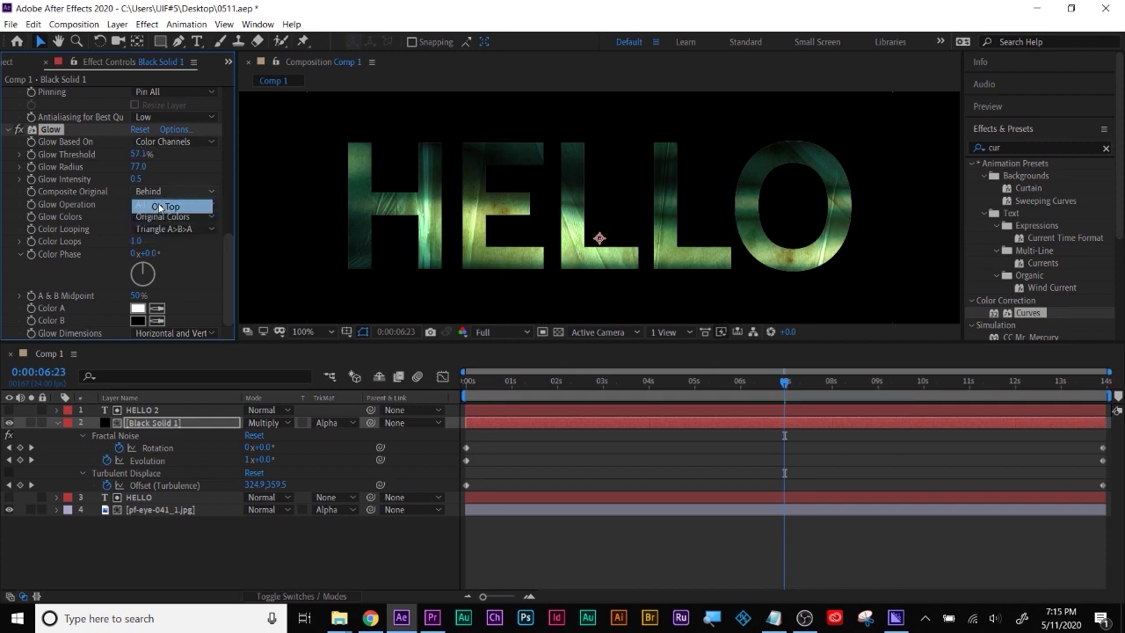
{"action": "left_click", "coordinate": [160, 206]}
{"action": "left_click", "coordinate": [171, 191]}
{"action": "left_click", "coordinate": [151, 215]}
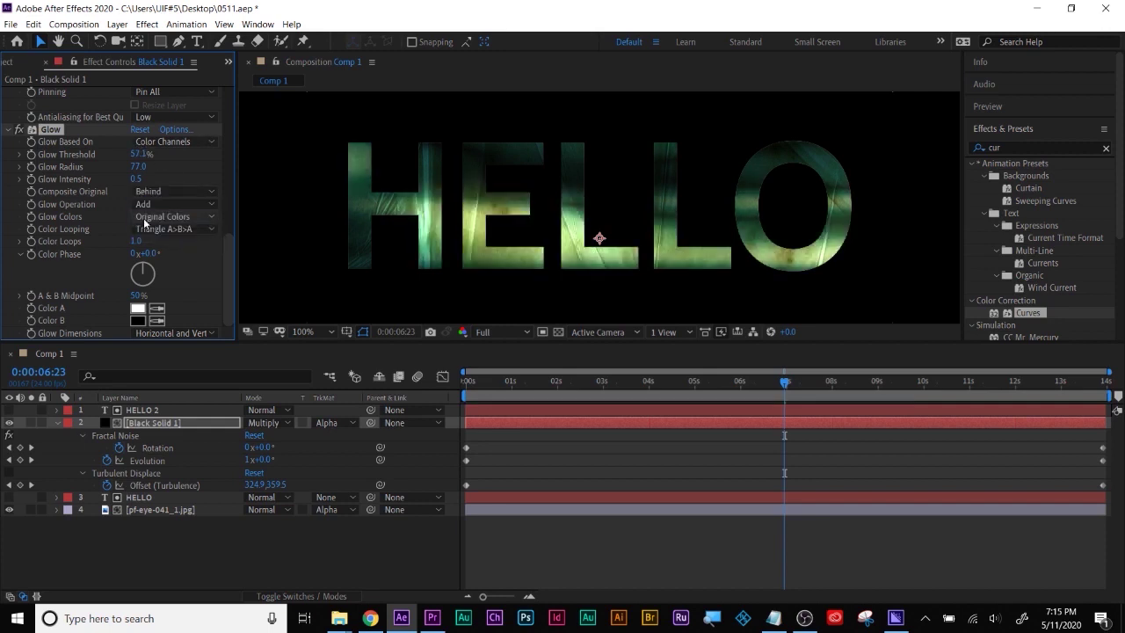
Set the Glow effect's A & B Midpoint to 33% and preview the composition.
{"action": "left_click_drag", "start_coordinate": [306, 225], "coordinate": [307, 225]}
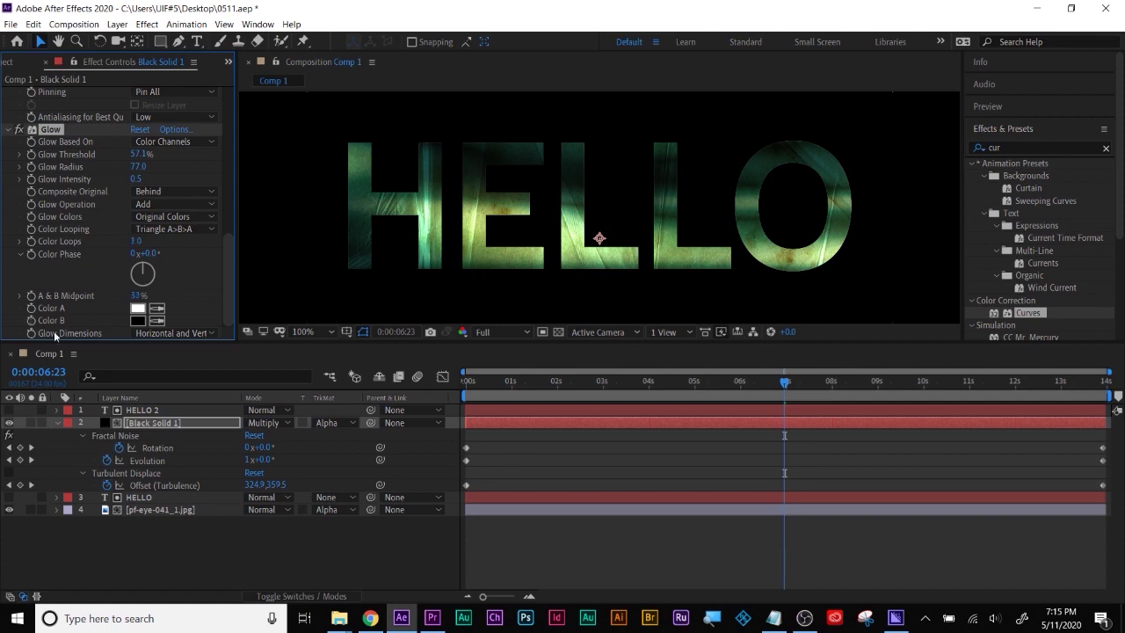
{"action": "scroll", "coordinate": [114, 220], "scroll_direction": "up", "scroll_amount": 8}
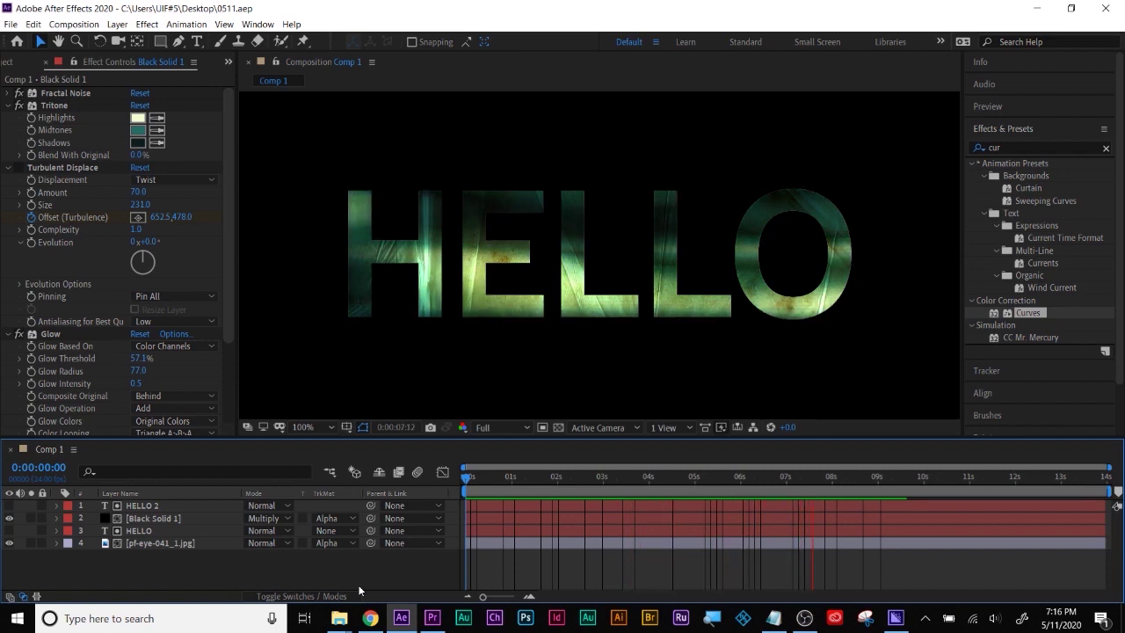
{"action": "key", "text": "space"}
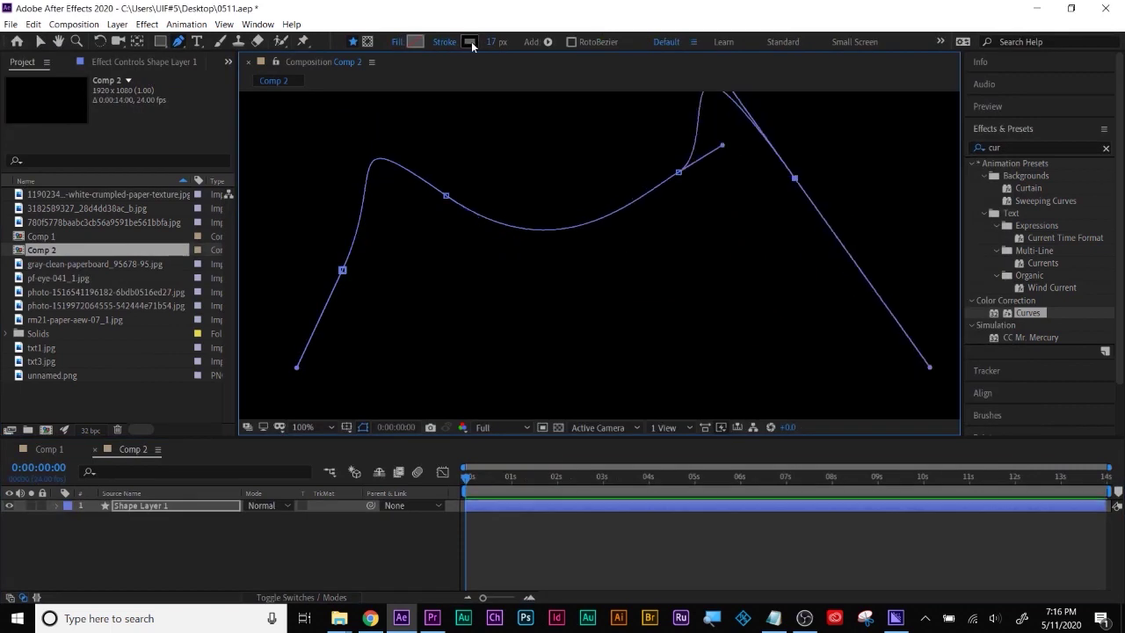
Change the stroke color of the curved path on Shape Layer 1 in Comp 2 to near-white.
{"action": "left_click", "coordinate": [471, 41]}
{"action": "left_click", "coordinate": [33, 202]}
{"action": "left_click", "coordinate": [352, 183]}
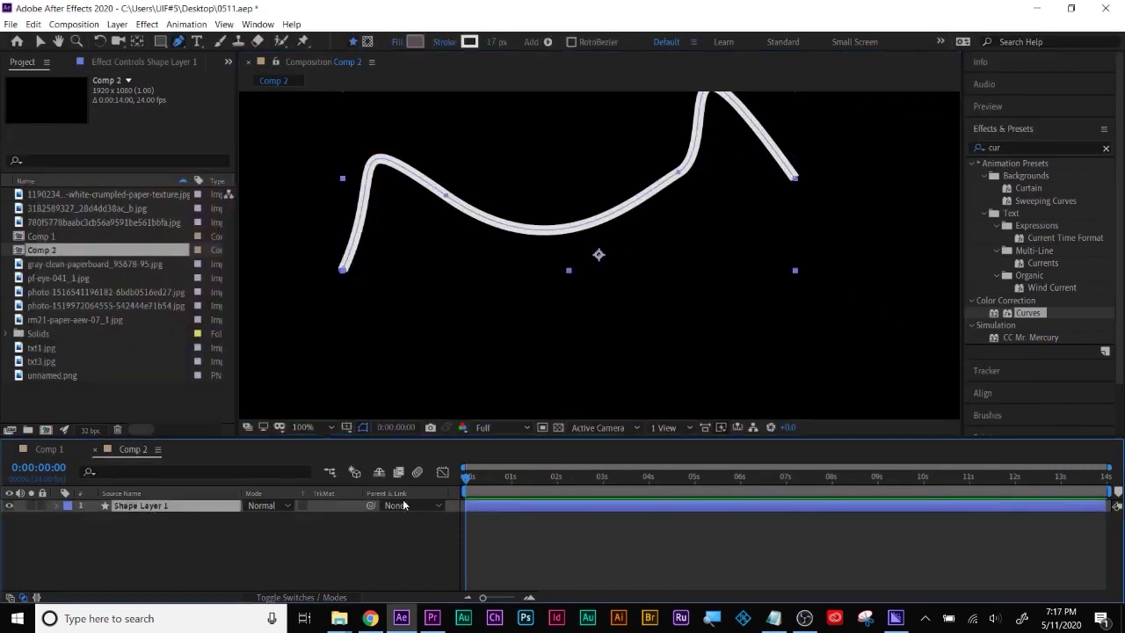
Search the effects for "cc", apply CC Drizzle to Shape Layer 1, and preview it from the start.
{"action": "left_click", "coordinate": [1037, 148]}
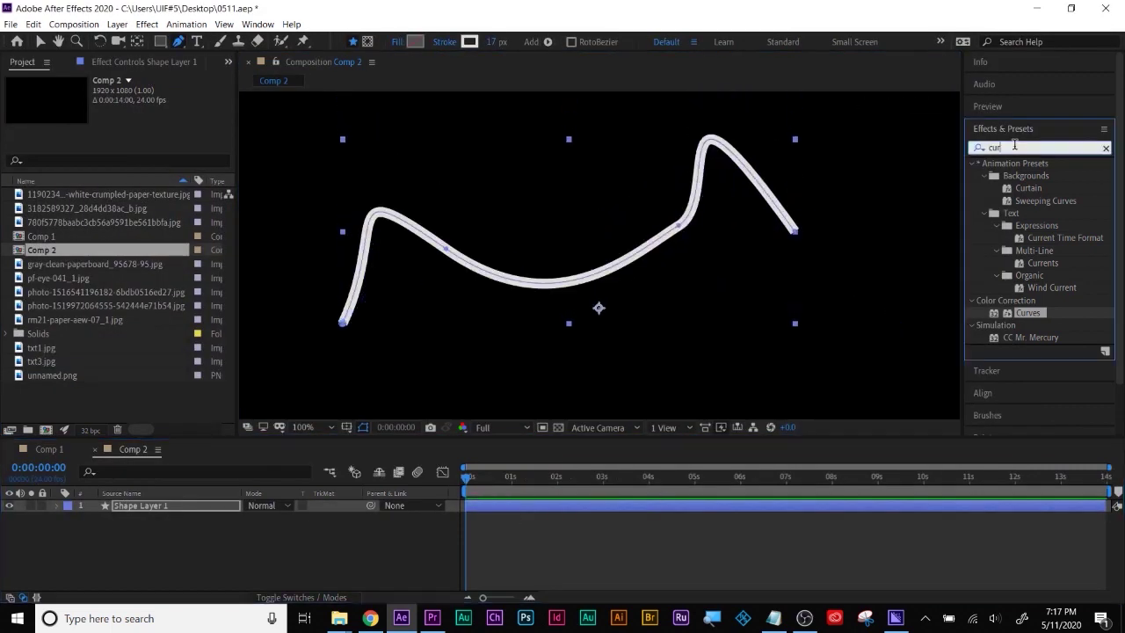
{"action": "type", "text": "cc"}
{"action": "scroll", "coordinate": [1072, 246], "scroll_direction": "down", "scroll_amount": 4}
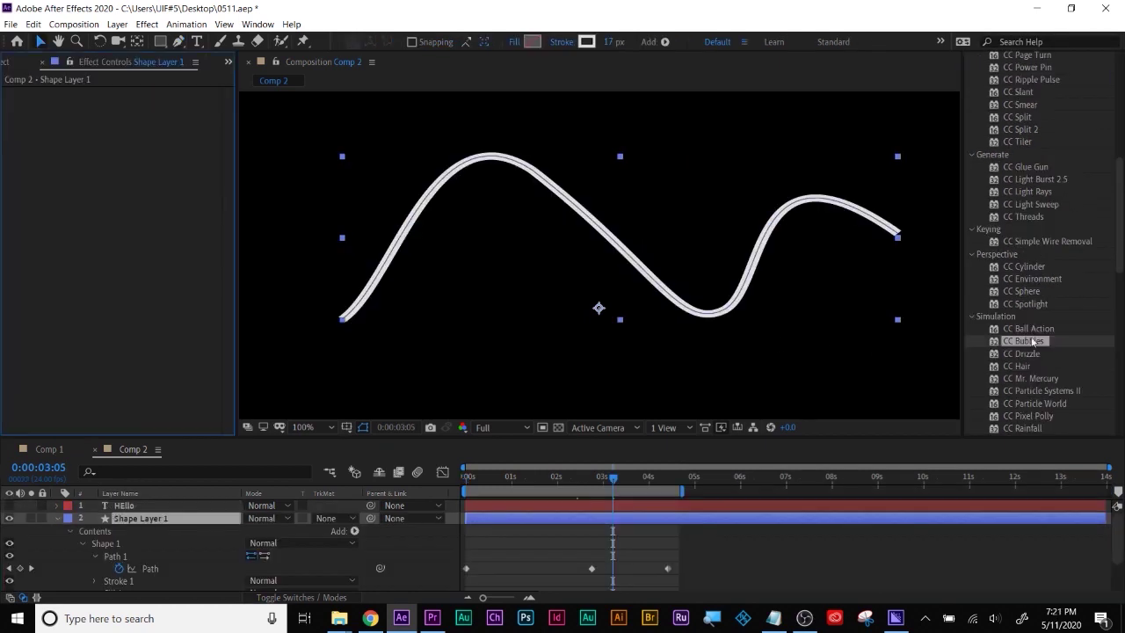
{"action": "scroll", "coordinate": [1031, 336], "scroll_direction": "down", "scroll_amount": 1}
{"action": "left_click", "coordinate": [1026, 265]}
{"action": "left_click_drag", "start_coordinate": [1024, 277], "coordinate": [744, 518]}
{"action": "mouse_move", "coordinate": [470, 488]}
{"action": "left_mouse_down"}
{"action": "mouse_move", "coordinate": [690, 479]}
{"action": "mouse_move", "coordinate": [460, 493]}
{"action": "left_mouse_up"}
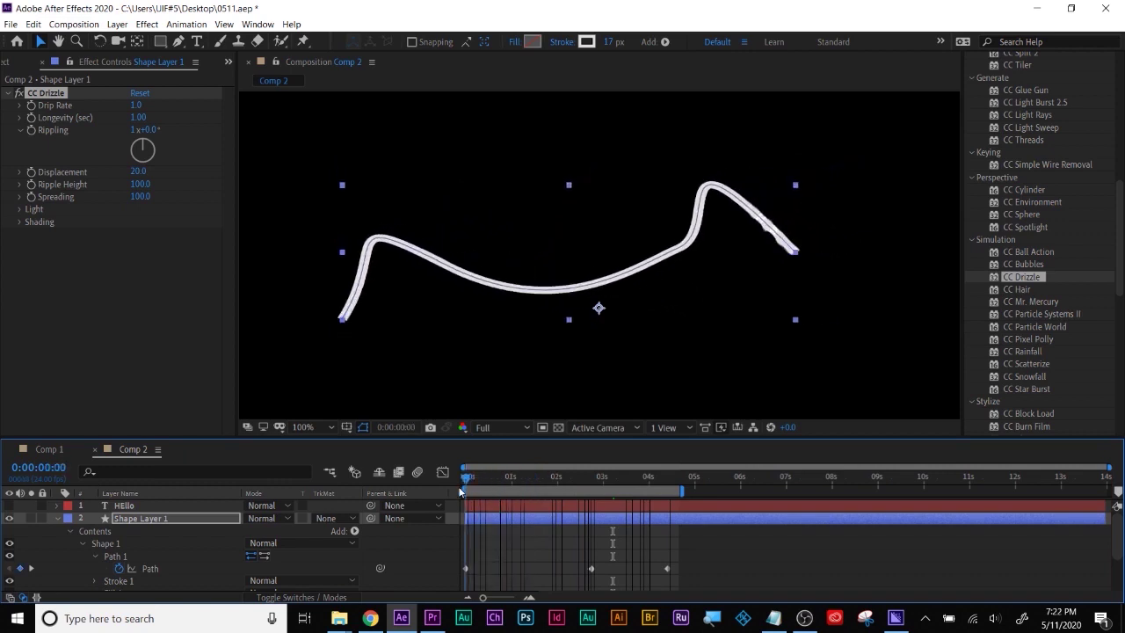
{"action": "key", "text": "space"}
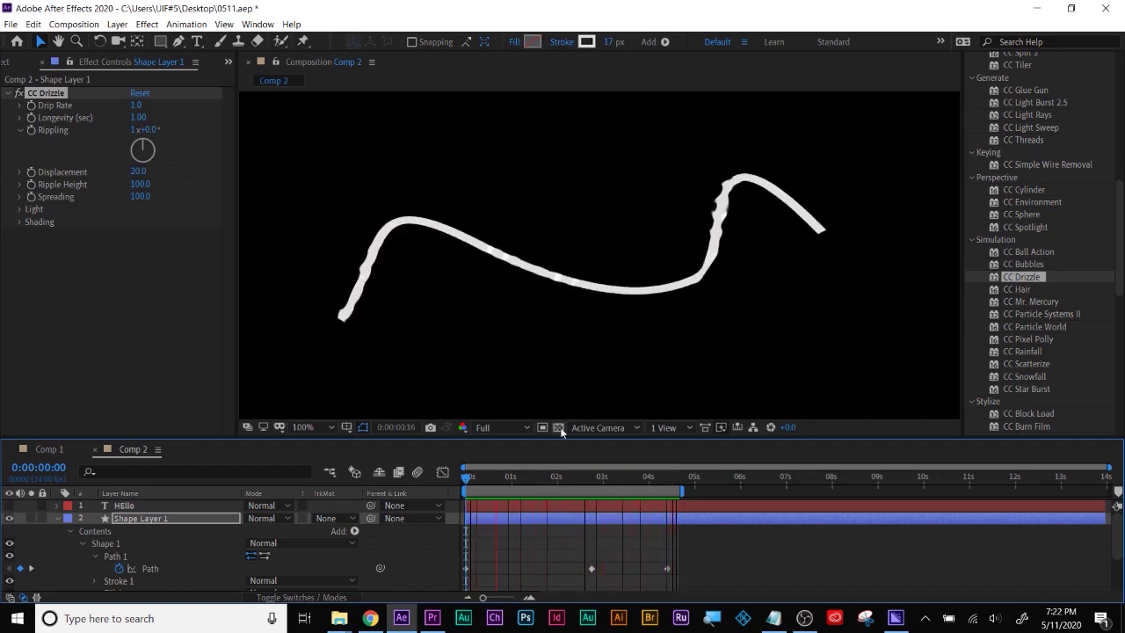
Hide Shape Layer 1, show the HEllo text layer, and apply CC Drizzle to the text.
{"action": "left_click", "coordinate": [10, 518]}
{"action": "left_click", "coordinate": [9, 506]}
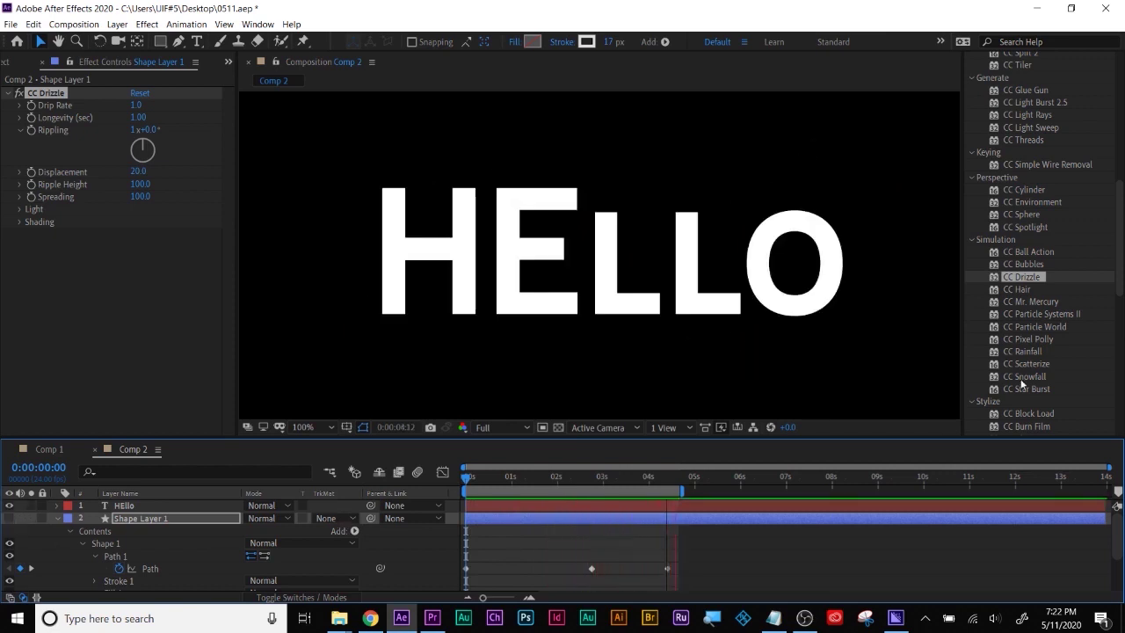
{"action": "left_click_drag", "start_coordinate": [1020, 279], "coordinate": [689, 507]}
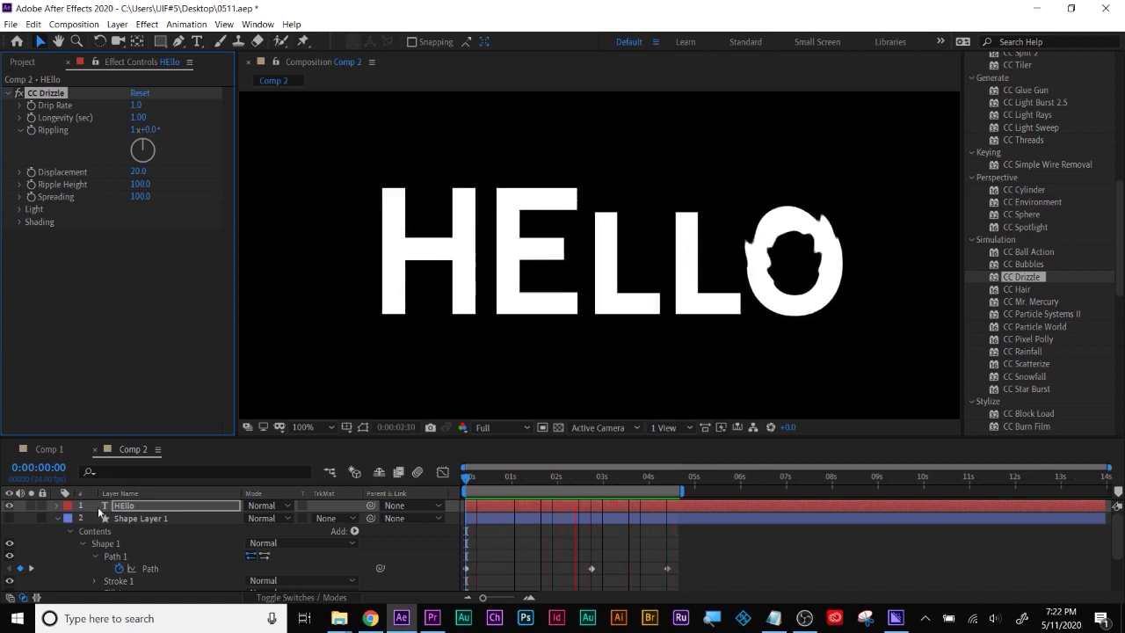
Apply CC Hair above CC Drizzle on HEllo with Length 15, Thickness 4, Weight -0.52, Density 367 and Hairfall Map Strength -29.
{"action": "left_click_drag", "start_coordinate": [1017, 289], "coordinate": [61, 92]}
{"action": "left_click_drag", "start_coordinate": [138, 104], "coordinate": [409, 133]}
{"action": "left_click_drag", "start_coordinate": [141, 129], "coordinate": [253, 158]}
{"action": "left_click_drag", "start_coordinate": [141, 117], "coordinate": [264, 114]}
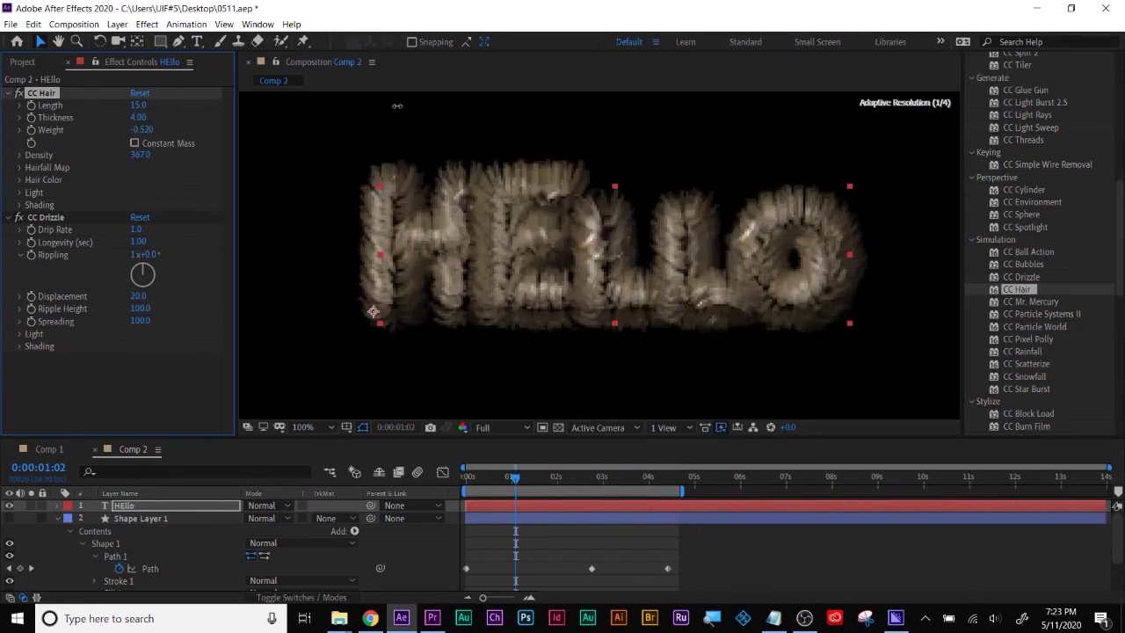
{"action": "left_click", "coordinate": [20, 167]}
{"action": "left_click_drag", "start_coordinate": [140, 179], "coordinate": [97, 204]}
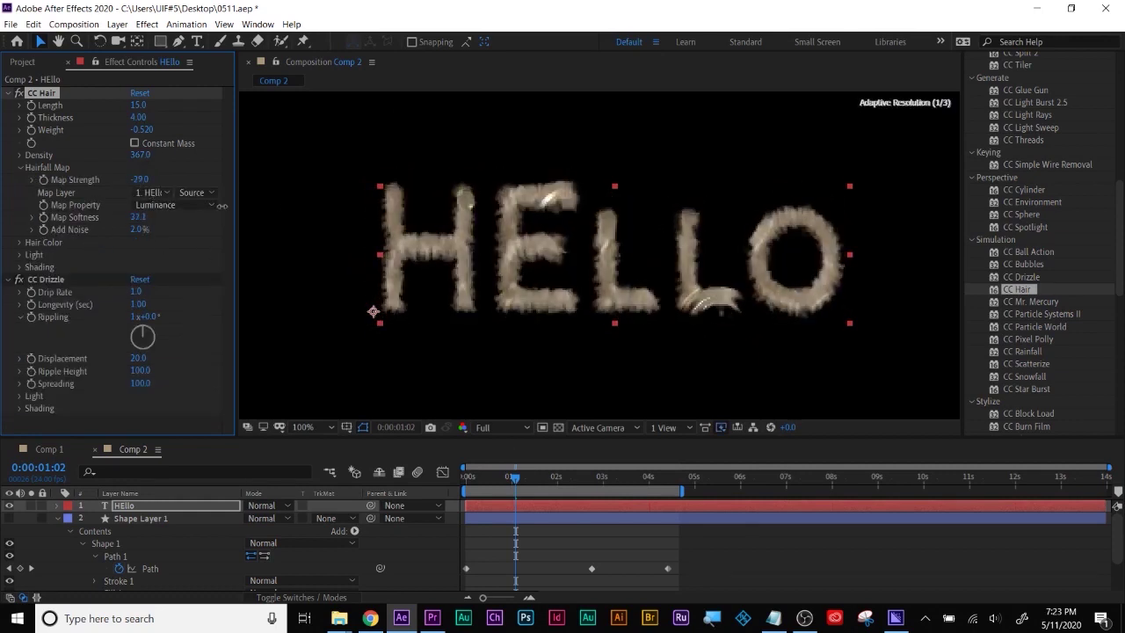
Set the CC Hair color on the HEllo text to a saturated dark red.
{"action": "left_click", "coordinate": [20, 242]}
{"action": "left_click", "coordinate": [144, 255]}
{"action": "left_click", "coordinate": [235, 183]}
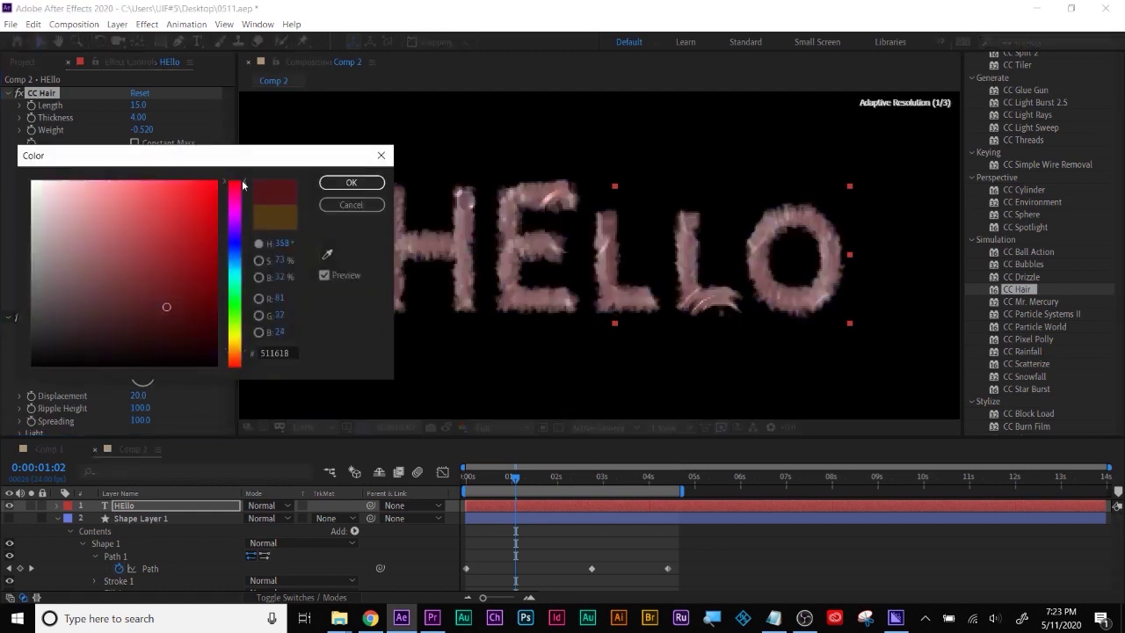
{"action": "left_click_drag", "start_coordinate": [208, 290], "coordinate": [216, 249]}
{"action": "left_click", "coordinate": [335, 184]}
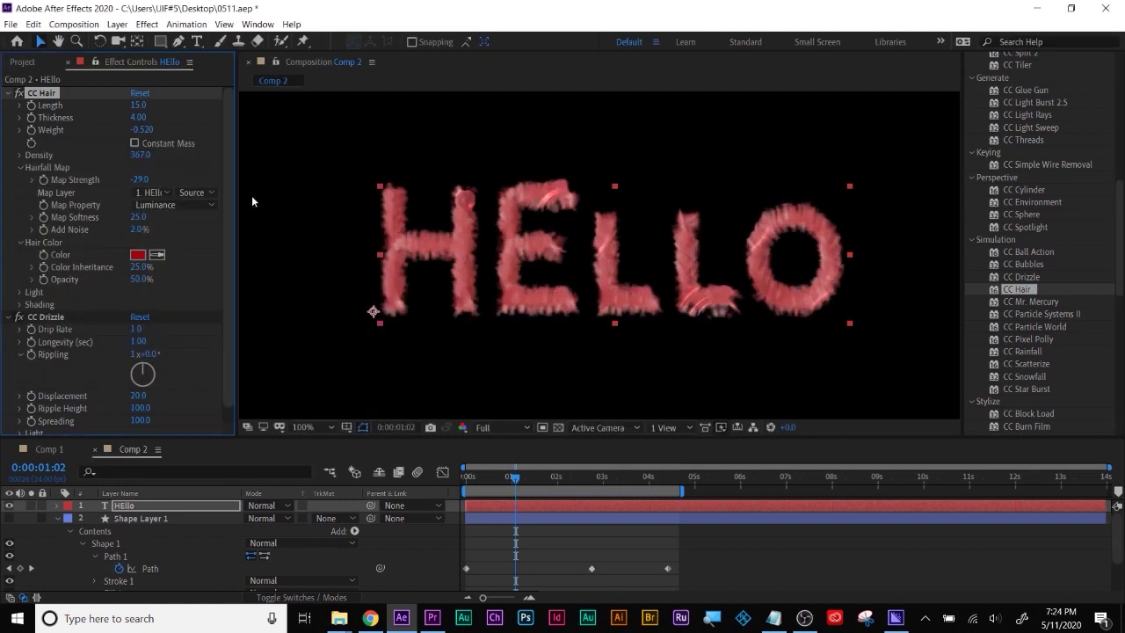
Set CC Hair's Color Inheritance to 6%, Opacity to 100% and shading Ambient to 2, and disable CC Drizzle on the HEllo text.
{"action": "left_click_drag", "start_coordinate": [141, 266], "coordinate": [193, 278]}
{"action": "left_click", "coordinate": [547, 476]}
{"action": "scroll", "coordinate": [55, 221], "scroll_direction": "down", "scroll_amount": 1}
{"action": "left_click", "coordinate": [16, 310]}
{"action": "key", "text": "Home"}
{"action": "left_click", "coordinate": [17, 306]}
{"action": "mouse_move", "coordinate": [137, 316]}
{"action": "left_mouse_down"}
{"action": "mouse_move", "coordinate": [158, 316]}
{"action": "mouse_move", "coordinate": [122, 323]}
{"action": "left_mouse_up"}
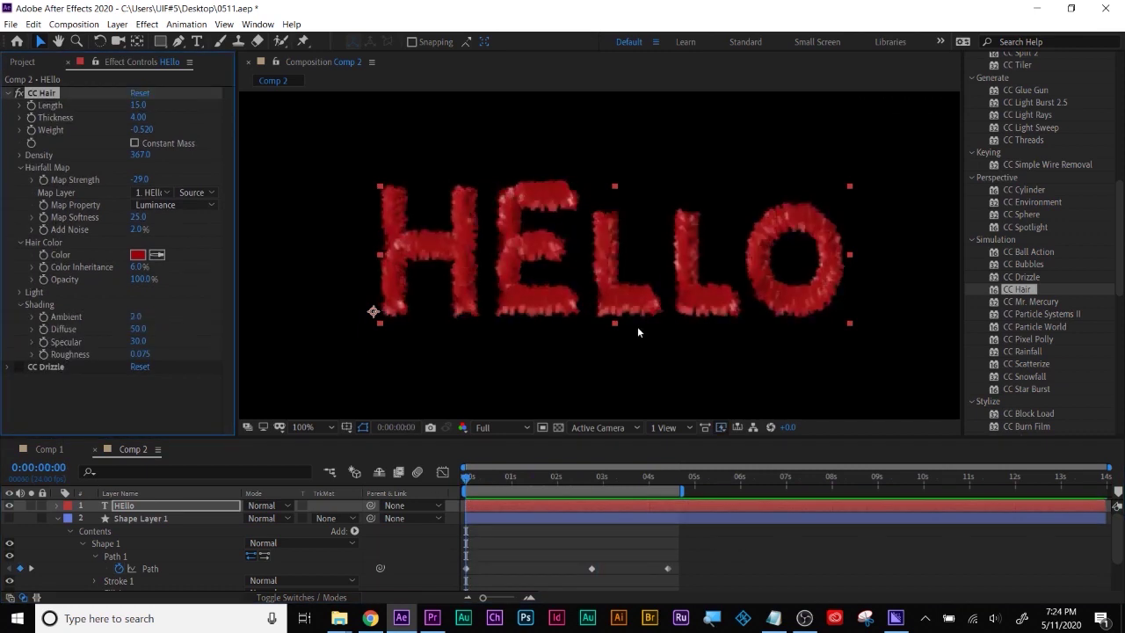
Keyframe CC Hair from the start to 0:00:04:14, ending at Length 17, Thickness 3.36, Weight -0.7 and Map Strength 16, with Density 481.
{"action": "left_click", "coordinate": [472, 477]}
{"action": "left_click", "coordinate": [135, 144]}
{"action": "left_click", "coordinate": [536, 476]}
{"action": "left_click_drag", "start_coordinate": [139, 179], "coordinate": [173, 179]}
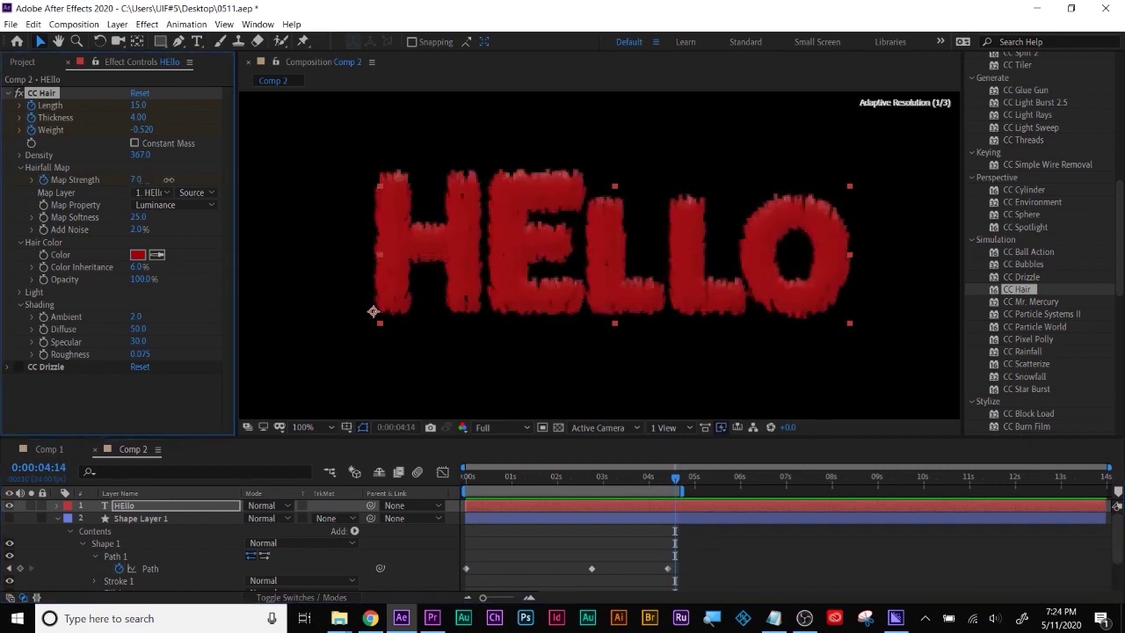
{"action": "left_click_drag", "start_coordinate": [139, 105], "coordinate": [213, 153]}
{"action": "left_click_drag", "start_coordinate": [136, 179], "coordinate": [142, 181]}
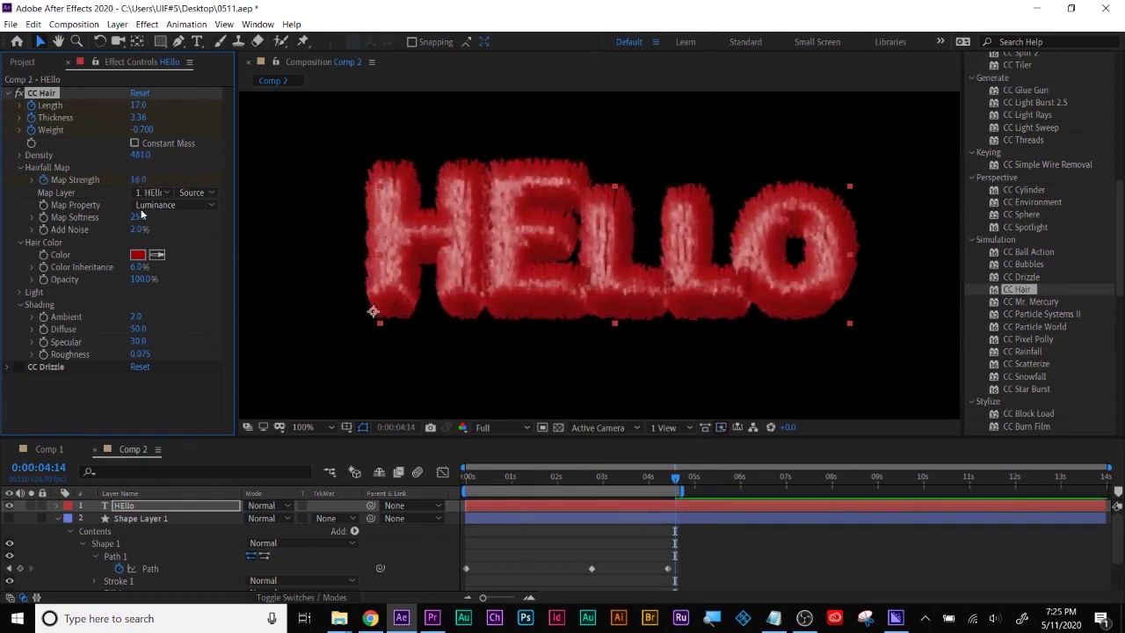
{"action": "left_click", "coordinate": [576, 475]}
{"action": "key", "text": "Home"}
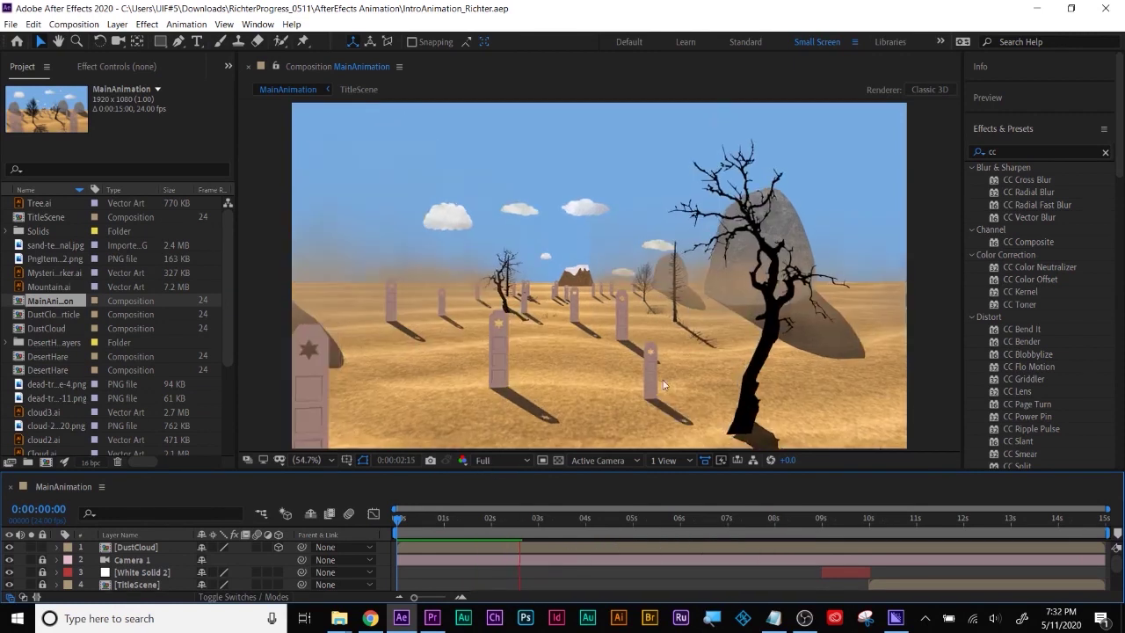
Set the MainAnimation preview to Quarter resolution and scrub through the desert scene, stopping at 0:00:03:01.
{"action": "left_click", "coordinate": [503, 461]}
{"action": "left_click", "coordinate": [439, 509]}
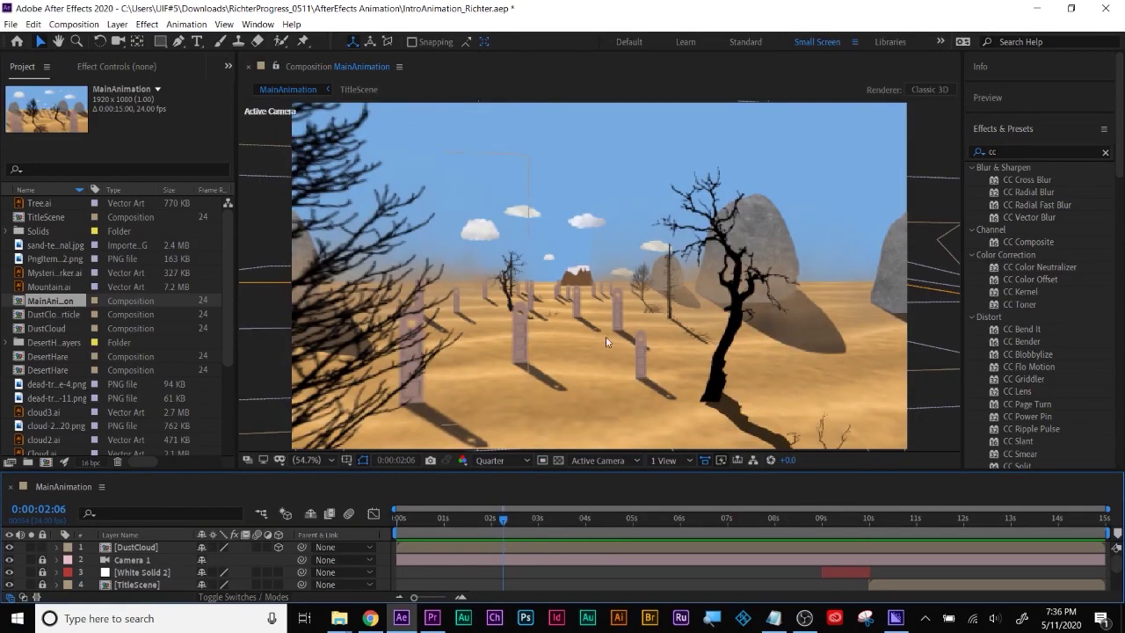
{"action": "left_click_drag", "start_coordinate": [443, 518], "coordinate": [361, 527]}
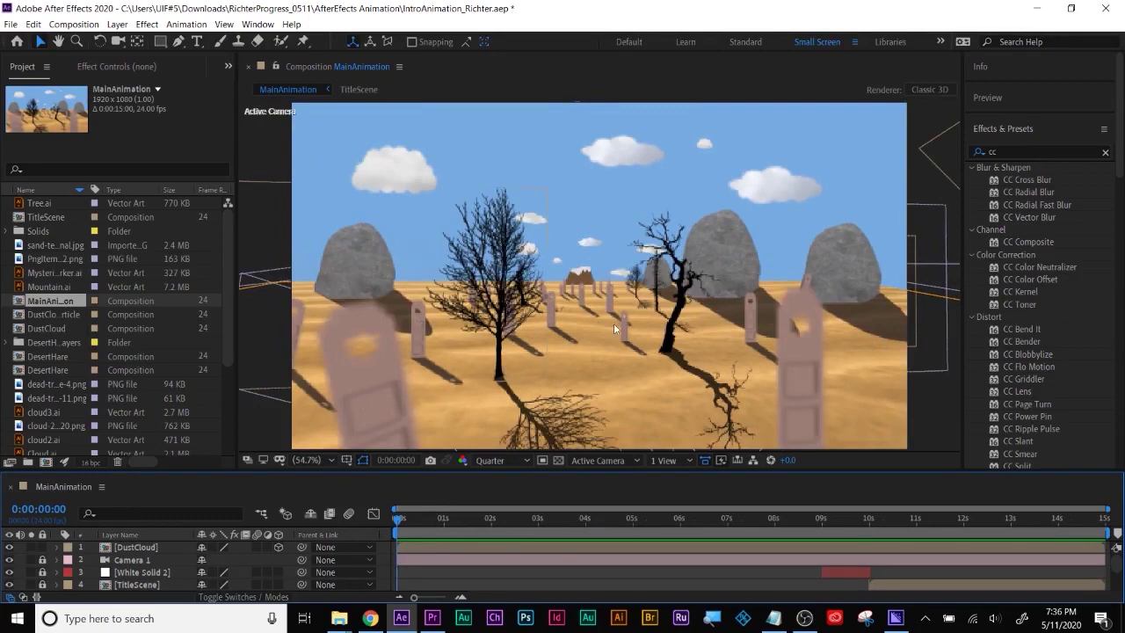
{"action": "left_click_drag", "start_coordinate": [412, 521], "coordinate": [722, 534]}
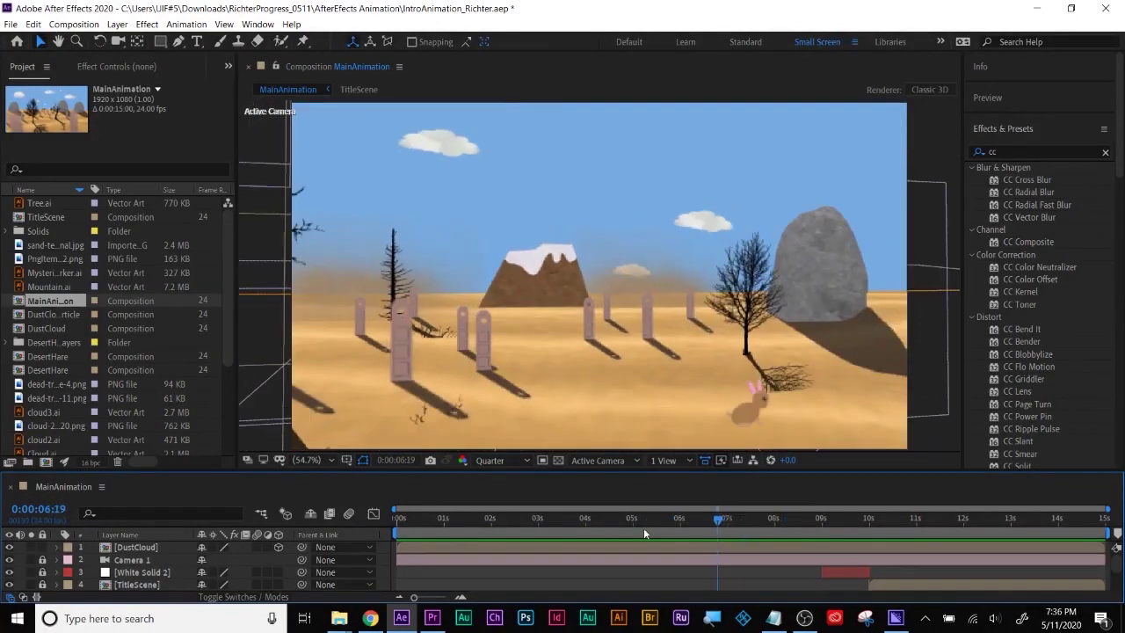
{"action": "left_click", "coordinate": [540, 522]}
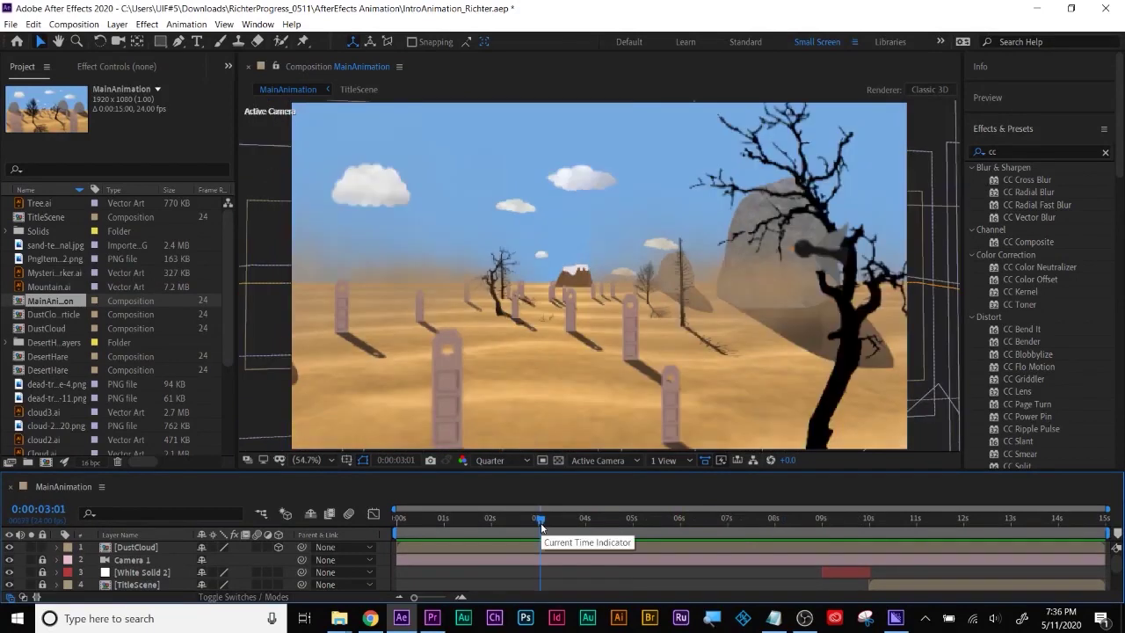
Set the MainAnimation preview to Full resolution.
{"action": "left_click", "coordinate": [539, 180]}
{"action": "key", "text": "ctrl+j"}
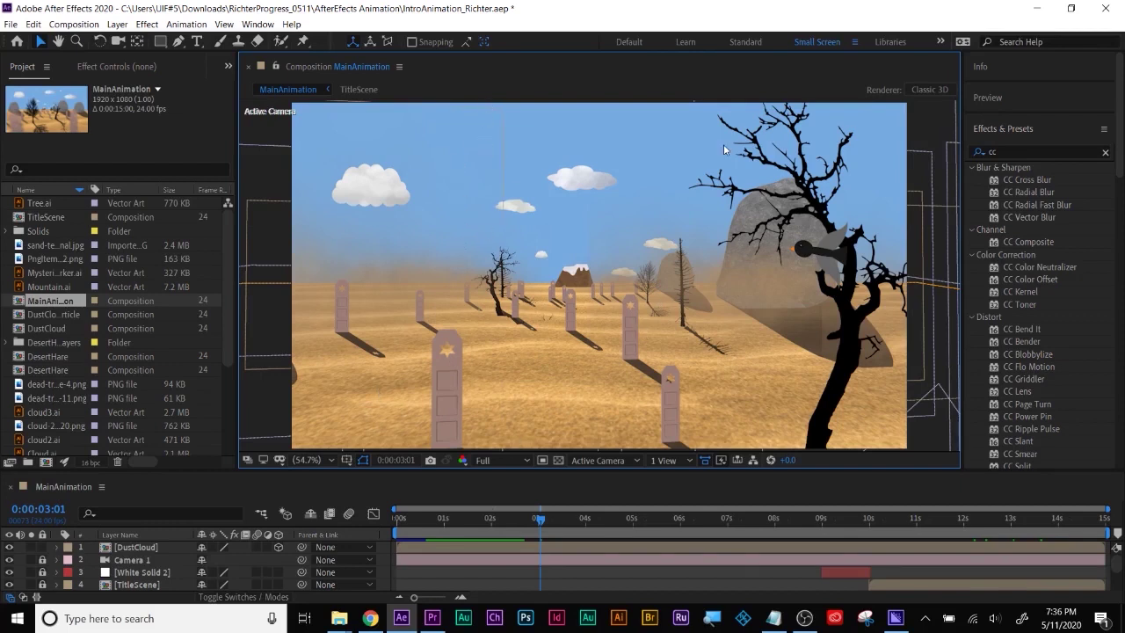
{"action": "left_click", "coordinate": [497, 461]}
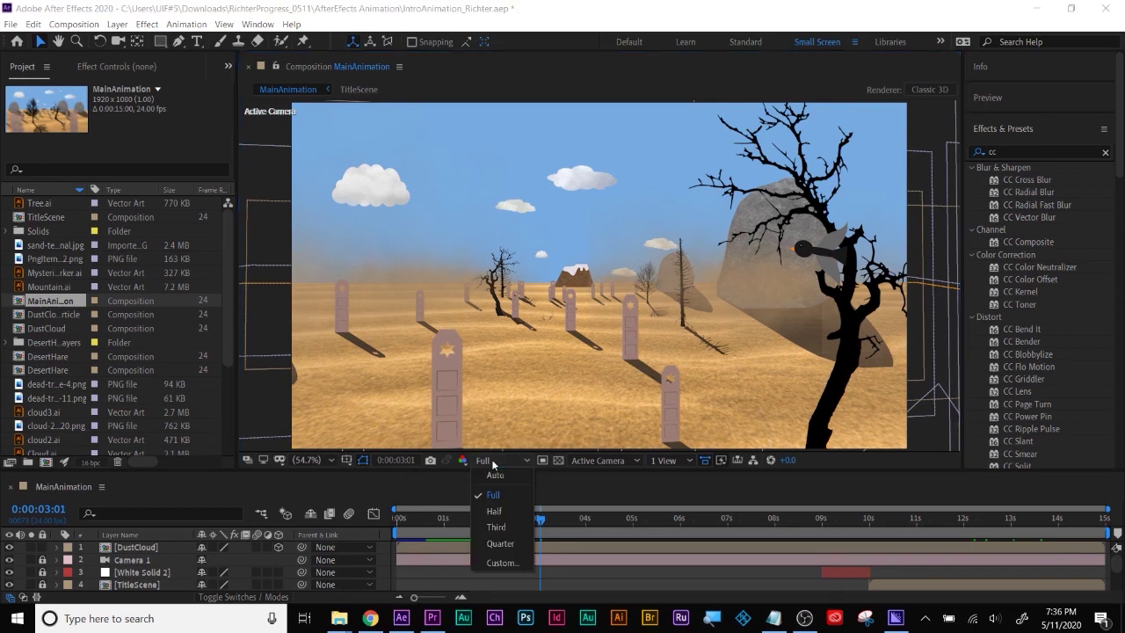
{"action": "left_click", "coordinate": [515, 535]}
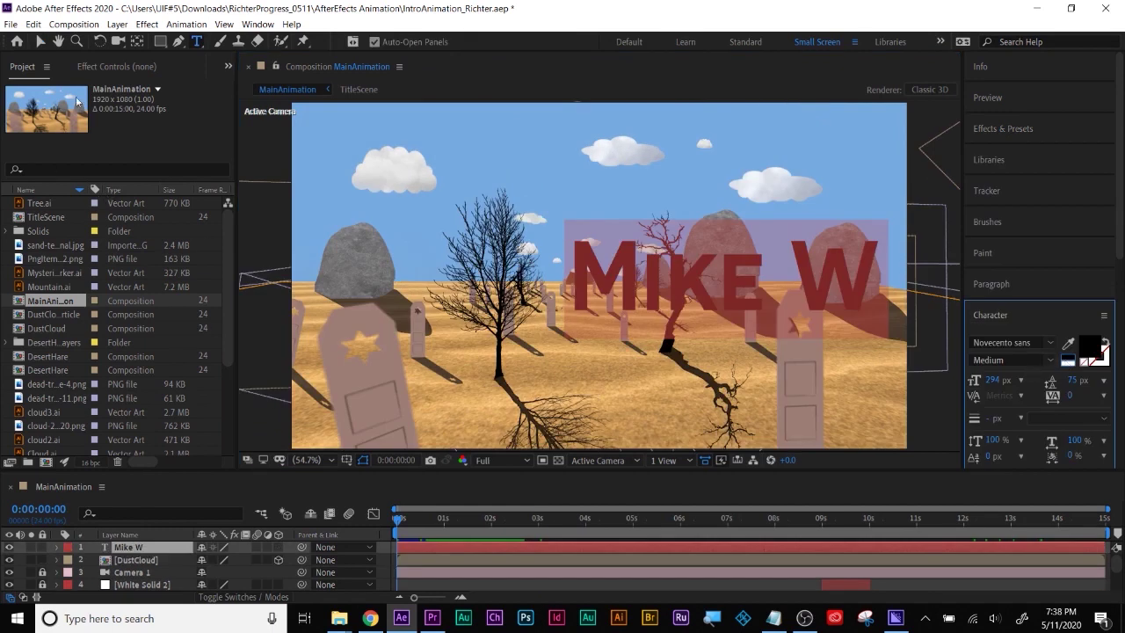
Make the name text layer 3D and shift it slightly along its X axis in the desert scene.
{"action": "left_click", "coordinate": [39, 41]}
{"action": "left_click", "coordinate": [278, 547]}
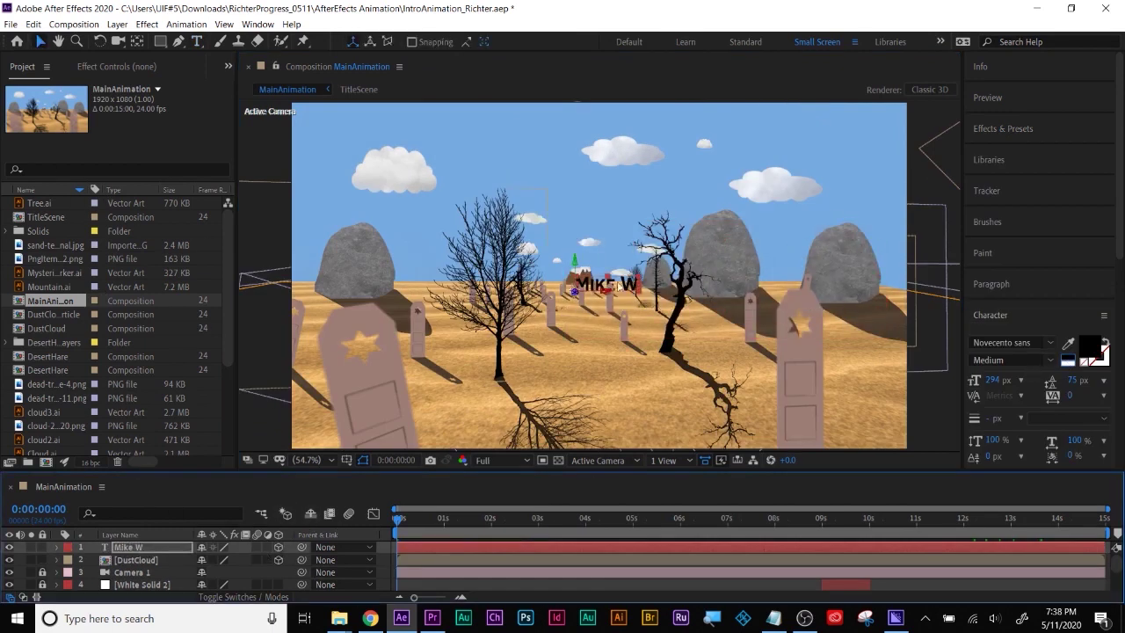
{"action": "left_click", "coordinate": [574, 299]}
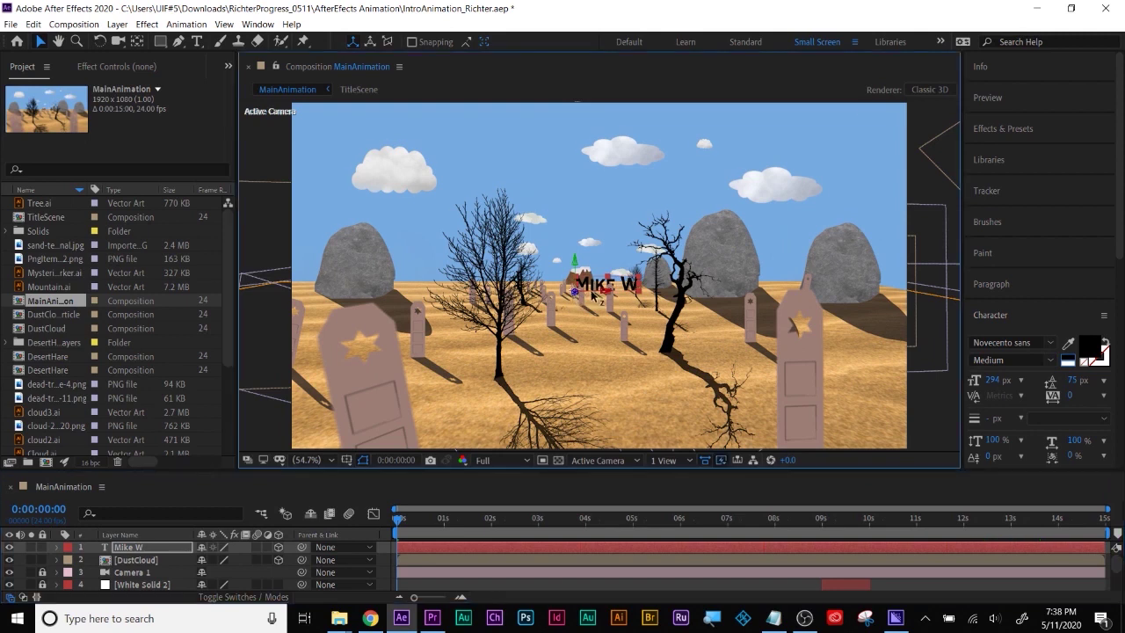
{"action": "left_click_drag", "start_coordinate": [608, 295], "coordinate": [654, 285]}
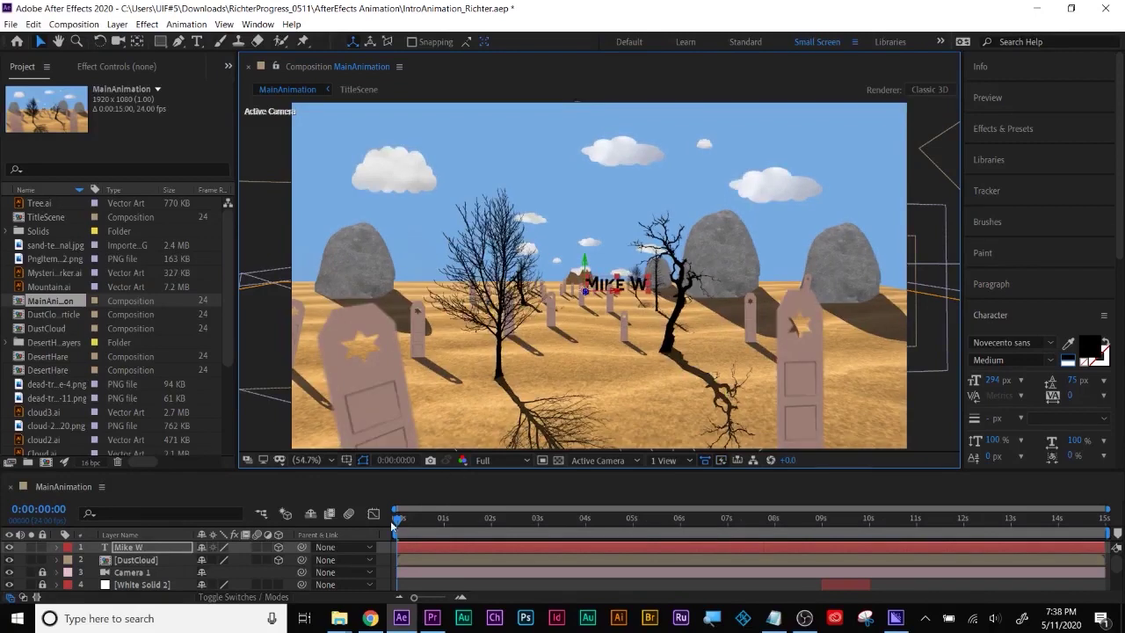
Go to 0:00:04:05 and move the name text farther along its X axis, clear of the foreground gravestone.
{"action": "key", "text": "space"}
{"action": "left_click_drag", "start_coordinate": [567, 519], "coordinate": [596, 523]}
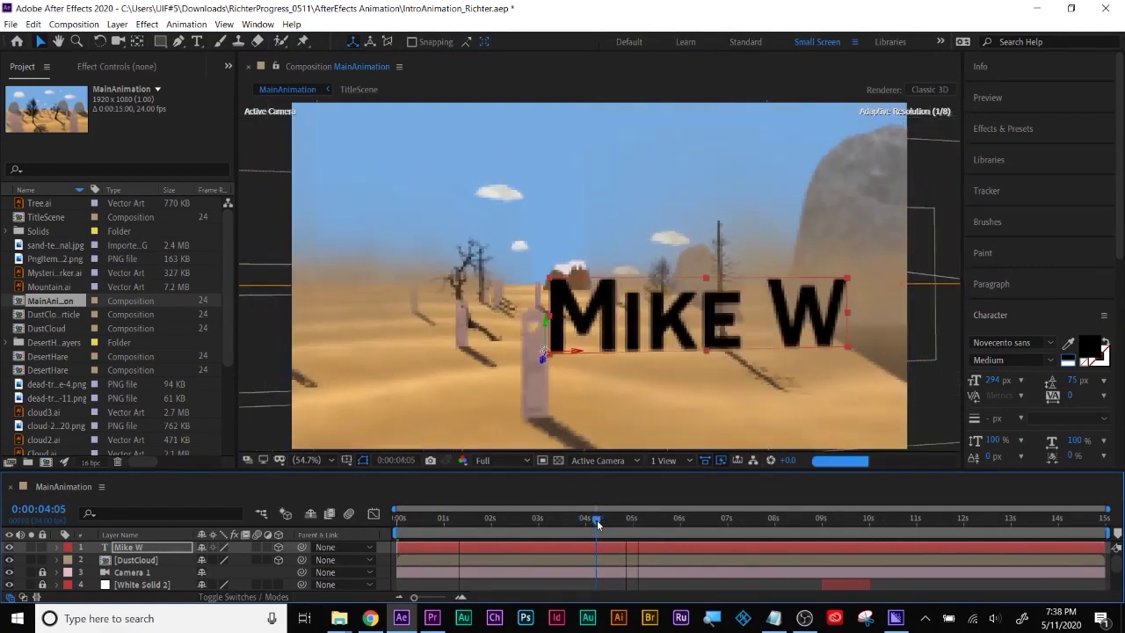
{"action": "left_click", "coordinate": [585, 346]}
{"action": "left_click_drag", "start_coordinate": [584, 346], "coordinate": [607, 348]}
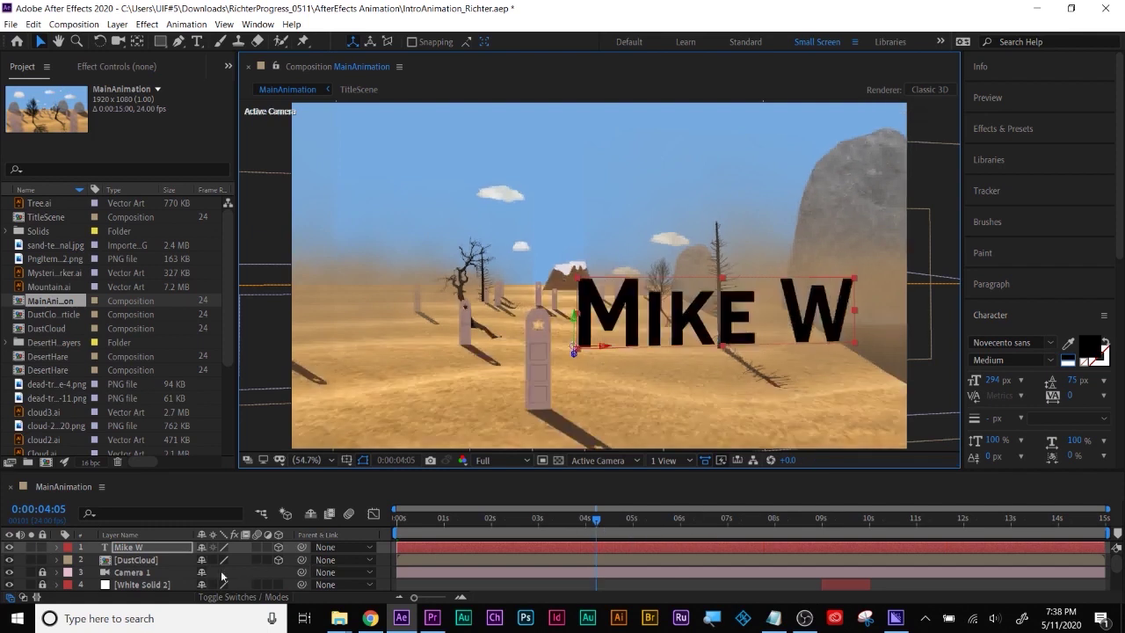
{"action": "left_click", "coordinate": [302, 534]}
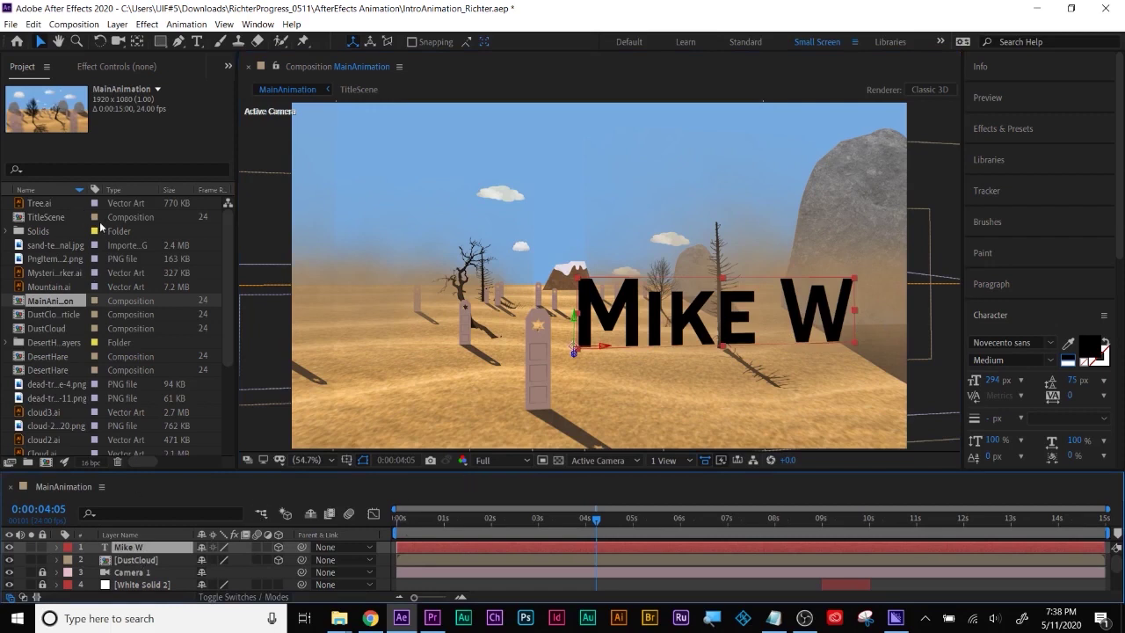
Import txt1.jpg from the AE_Art_Files folder and place it directly beneath the name text layer in MainAnimation.
{"action": "left_click", "coordinate": [10, 24]}
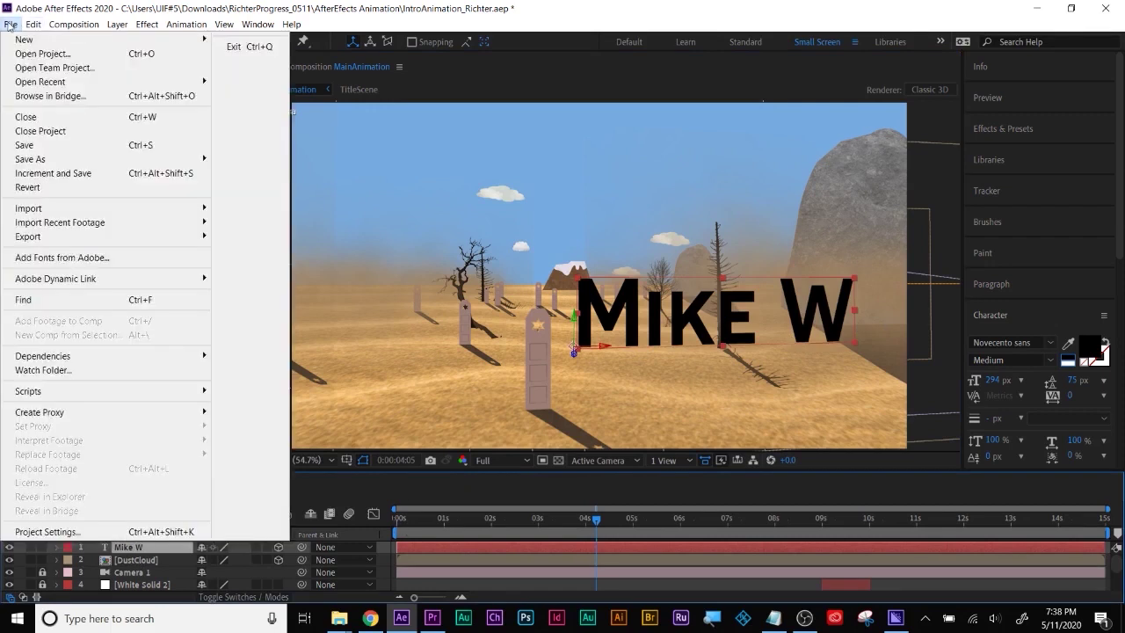
{"action": "mouse_move", "coordinate": [23, 209]}
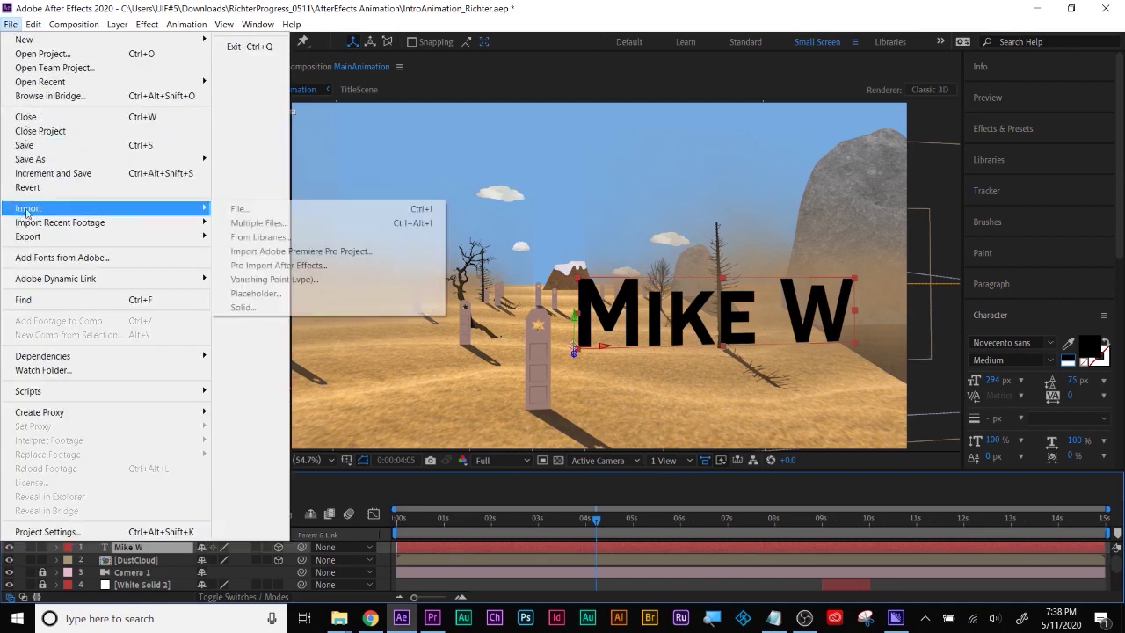
{"action": "left_click", "coordinate": [236, 211]}
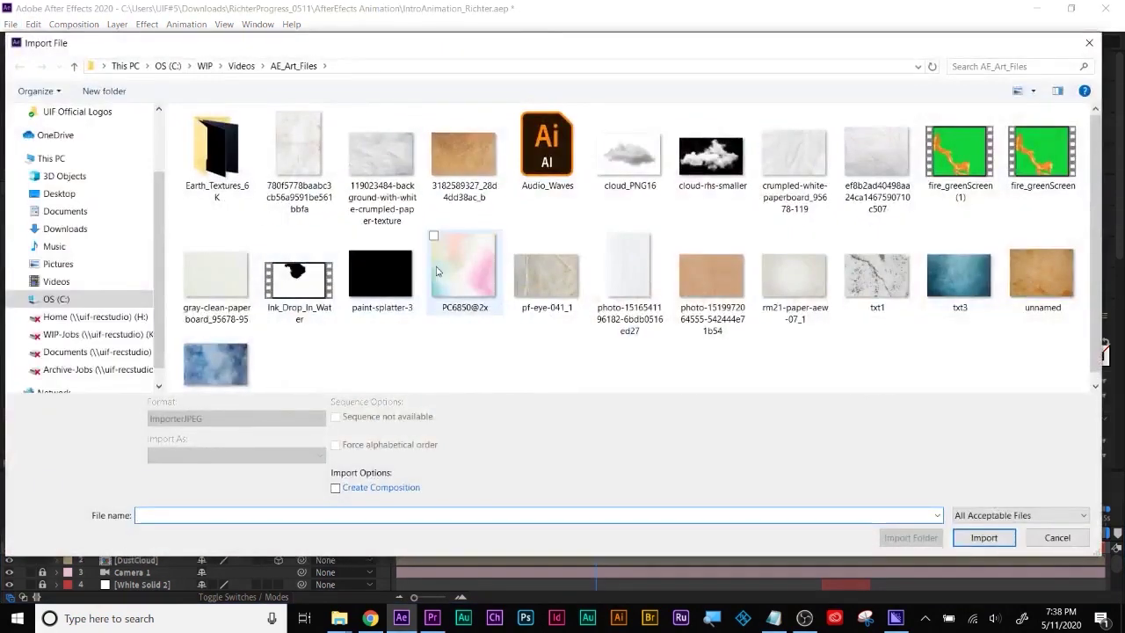
{"action": "double_click", "coordinate": [886, 279]}
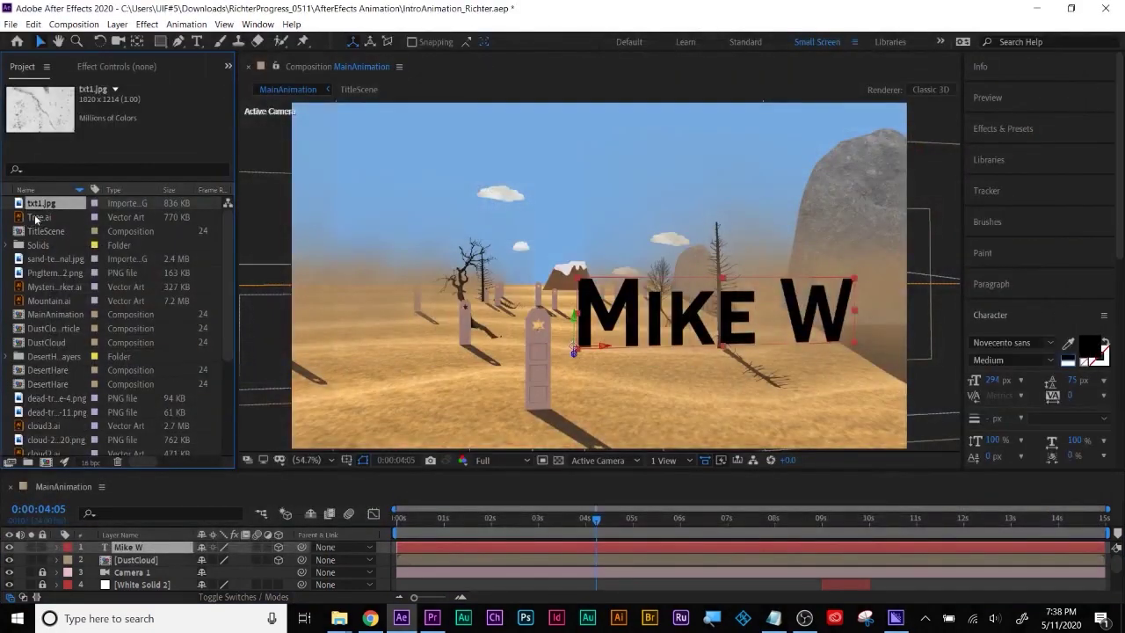
{"action": "left_click_drag", "start_coordinate": [61, 250], "coordinate": [124, 557]}
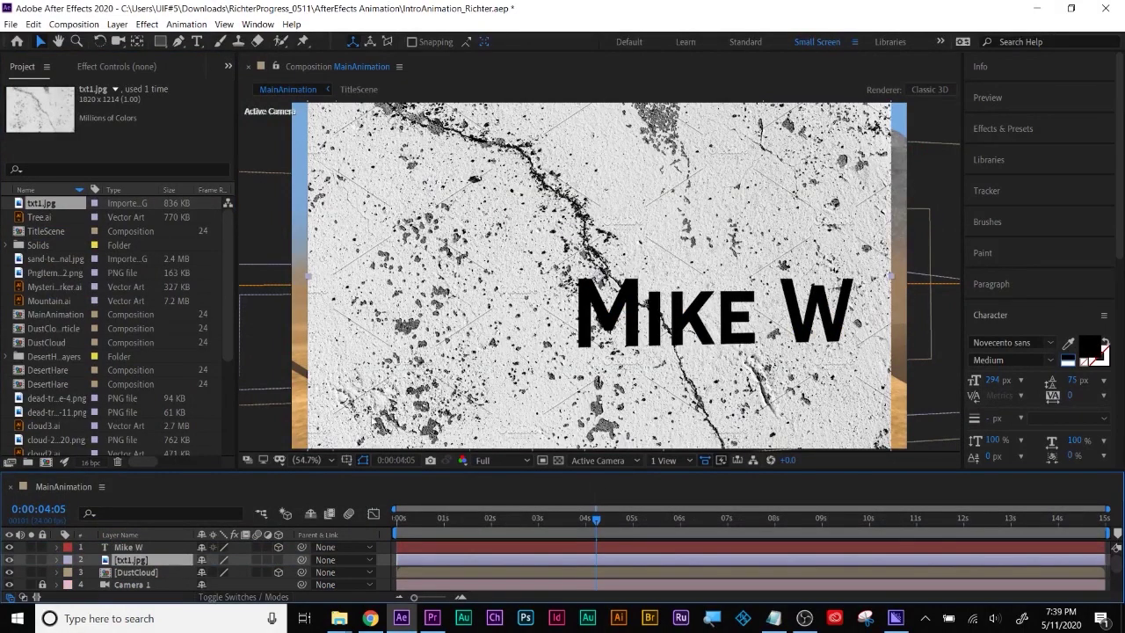
Scale the txt1.jpg texture to 59% and move it over so it lies behind the whole name text.
{"action": "key", "text": "s"}
{"action": "left_click_drag", "start_coordinate": [227, 572], "coordinate": [195, 572]}
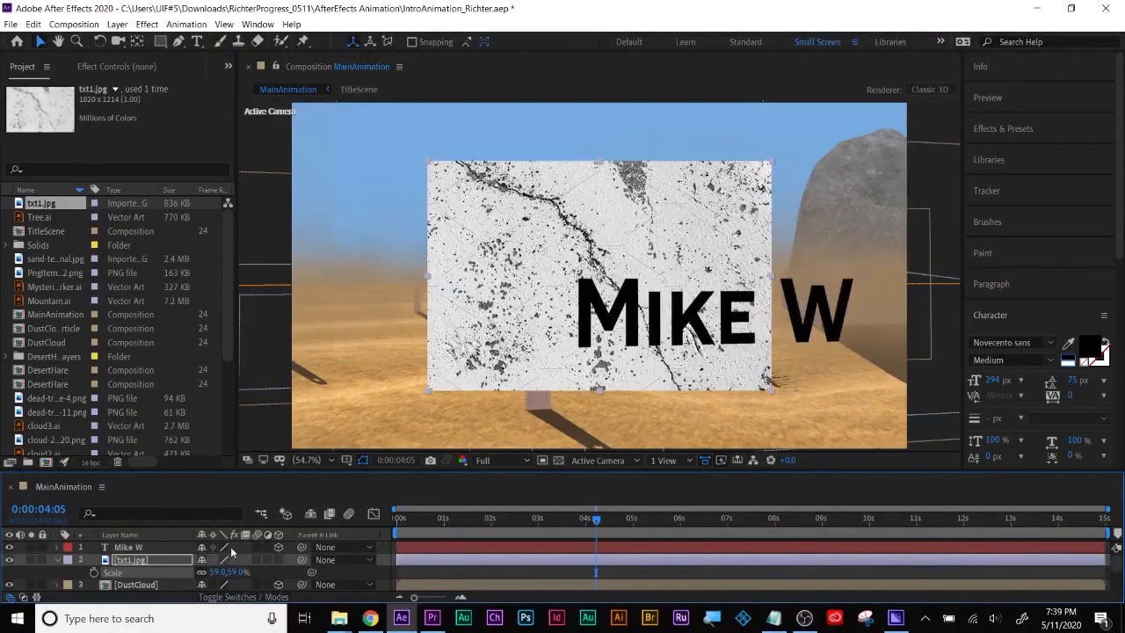
{"action": "left_click_drag", "start_coordinate": [588, 229], "coordinate": [666, 230]}
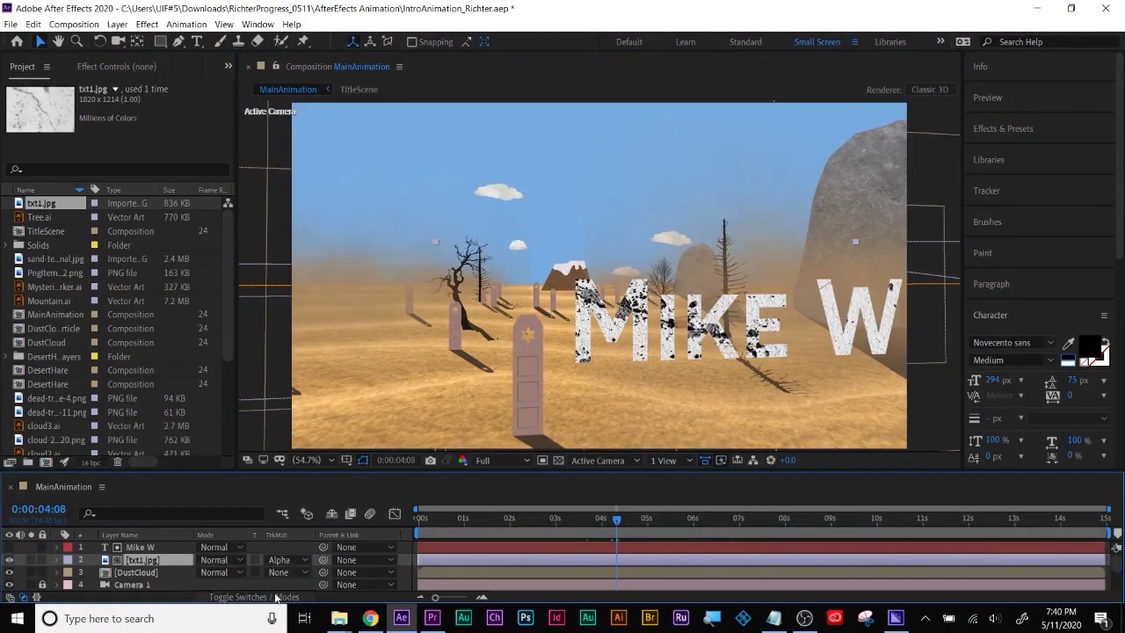
Remove the track matte from the txt1.jpg layer and move the playhead to 0:00:03:20.
{"action": "left_click", "coordinate": [279, 598]}
{"action": "left_click", "coordinate": [278, 560]}
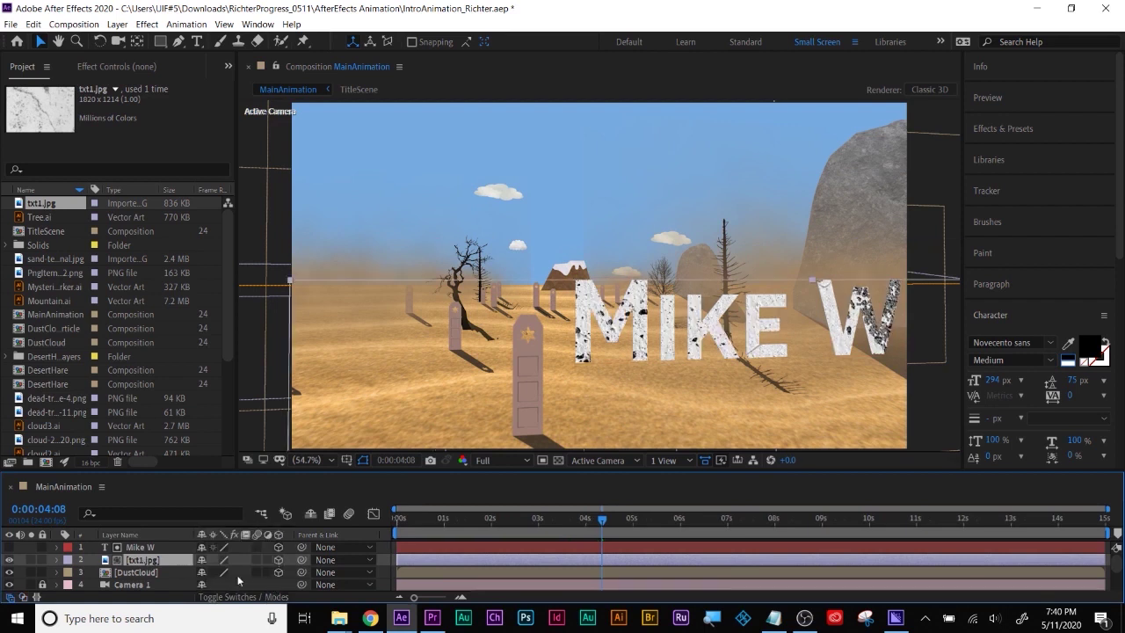
{"action": "left_click", "coordinate": [248, 597]}
{"action": "left_click", "coordinate": [281, 562]}
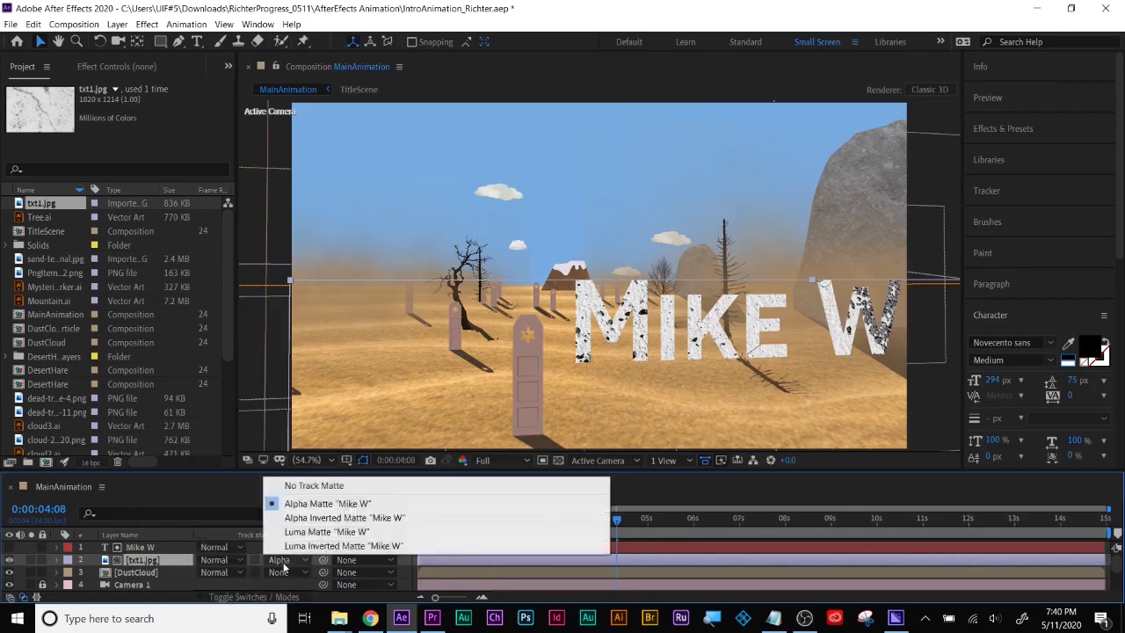
{"action": "left_click", "coordinate": [314, 485]}
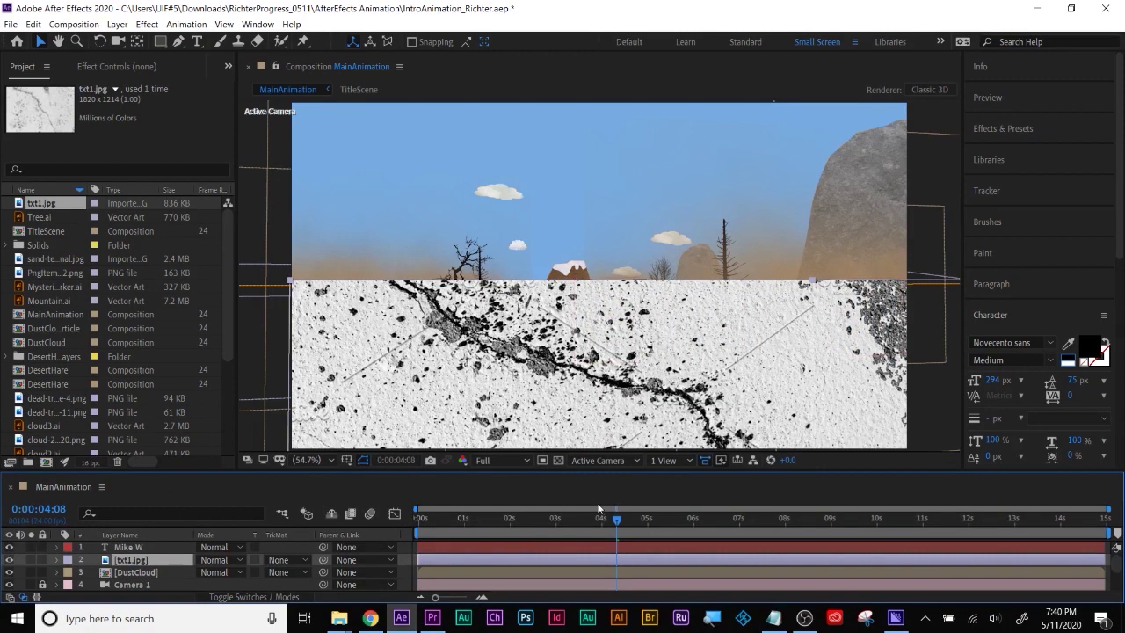
{"action": "left_click_drag", "start_coordinate": [579, 527], "coordinate": [567, 530]}
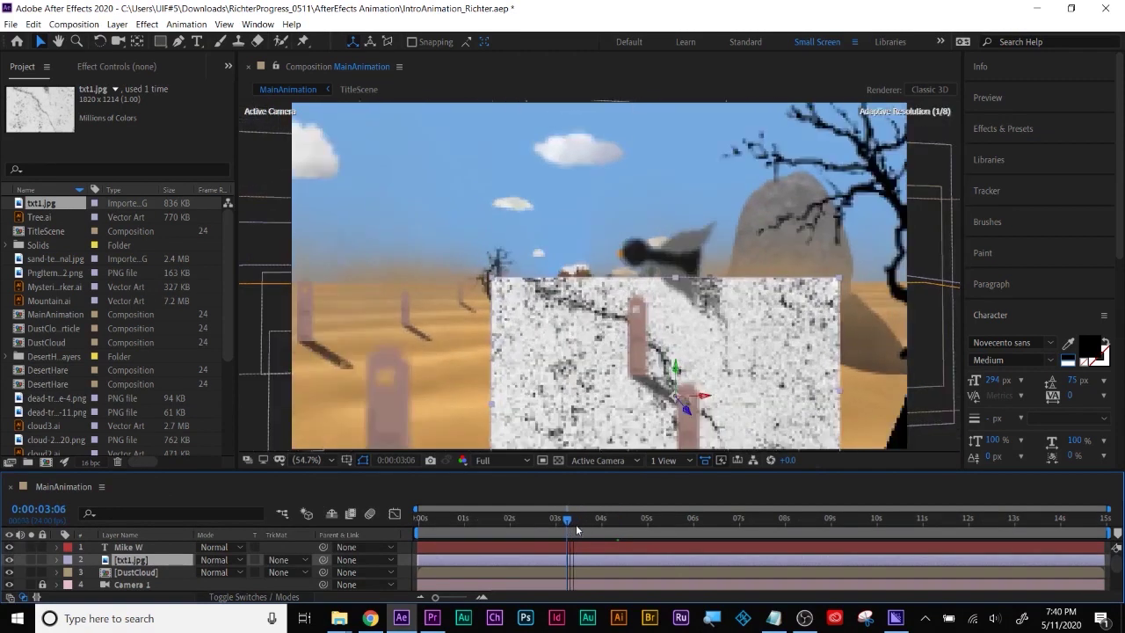
{"action": "key", "text": "space"}
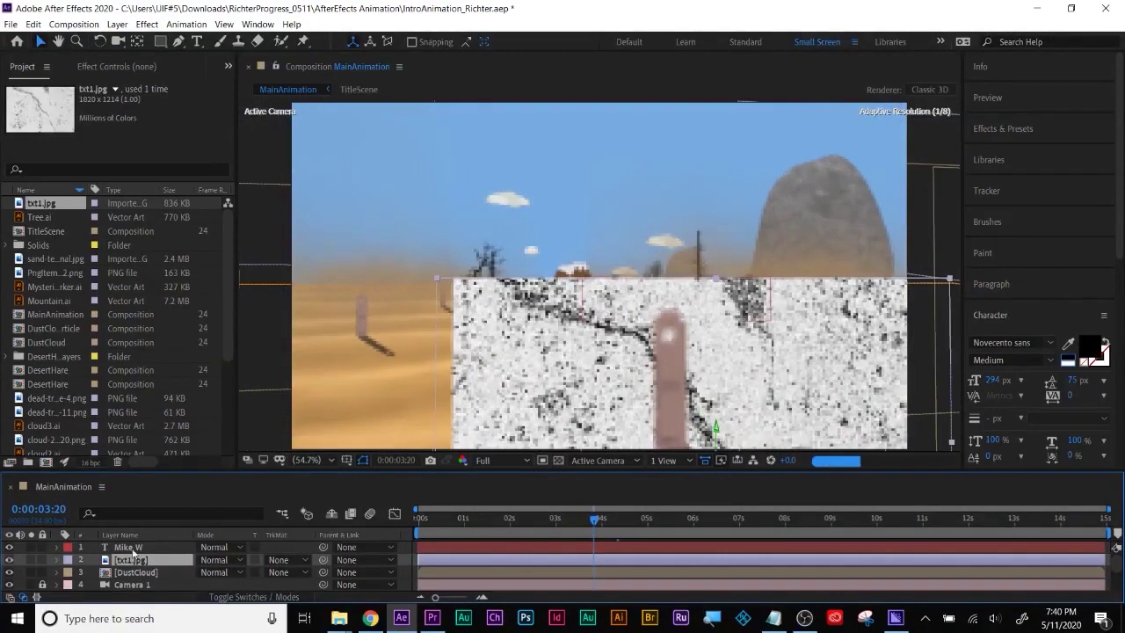
Show the txt1.jpg layer and reposition the texture so it fully covers the area behind the name text.
{"action": "left_click", "coordinate": [129, 547]}
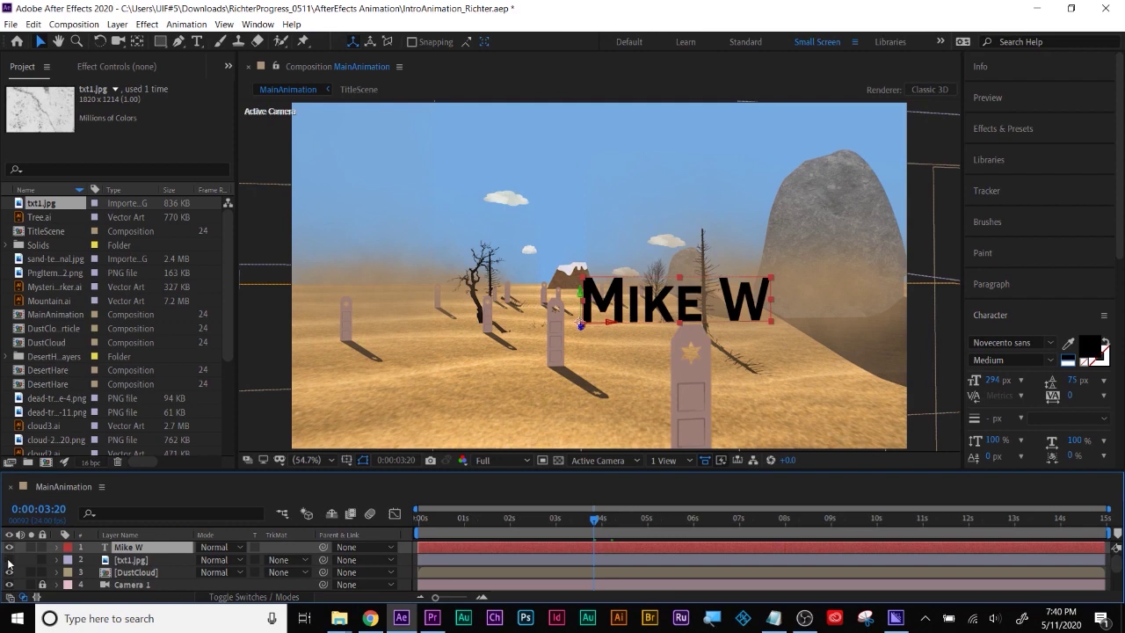
{"action": "left_click", "coordinate": [9, 560]}
{"action": "left_click", "coordinate": [585, 328]}
{"action": "left_click_drag", "start_coordinate": [586, 328], "coordinate": [631, 325]}
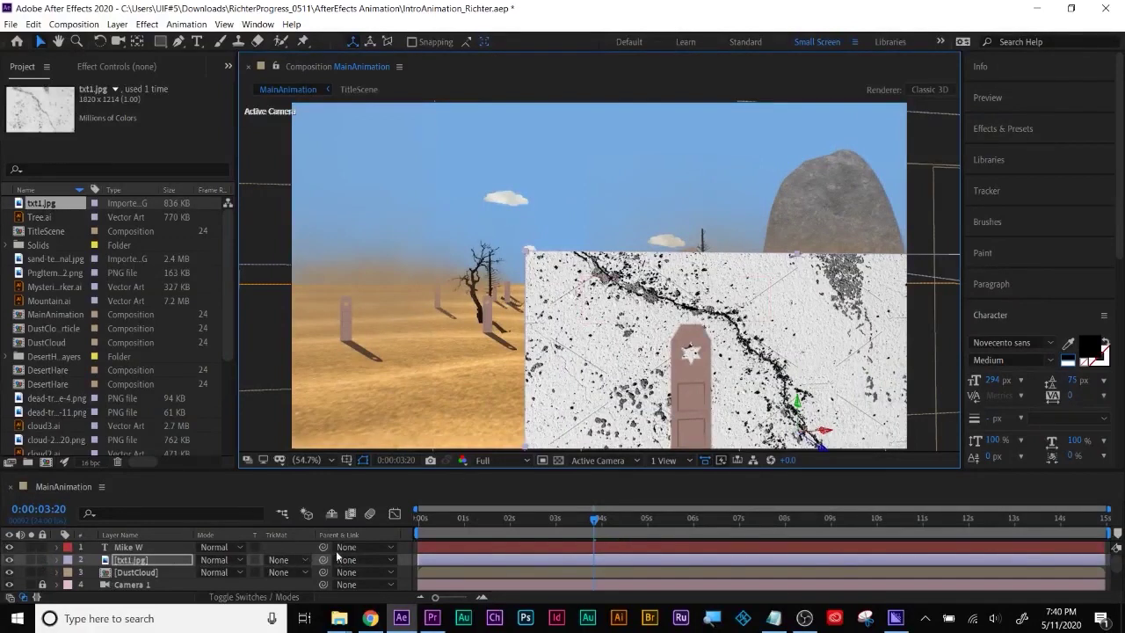
Apply an Alpha Matte to the txt1.jpg layer, using the name text layer as the matte.
{"action": "left_click", "coordinate": [290, 596]}
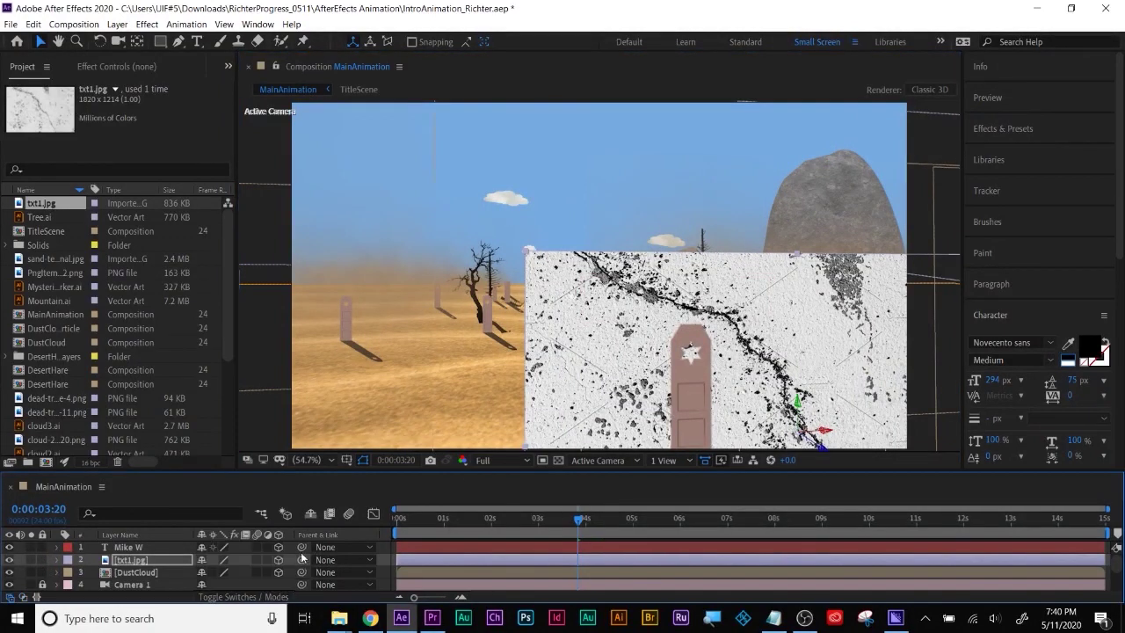
{"action": "left_click", "coordinate": [261, 597]}
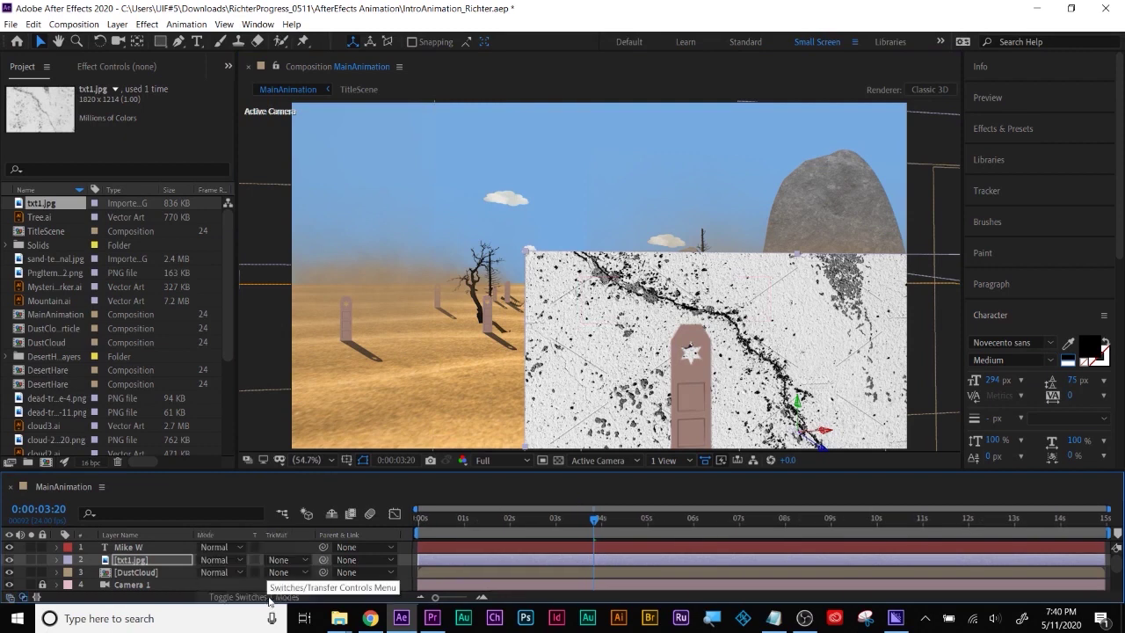
{"action": "left_click", "coordinate": [283, 559]}
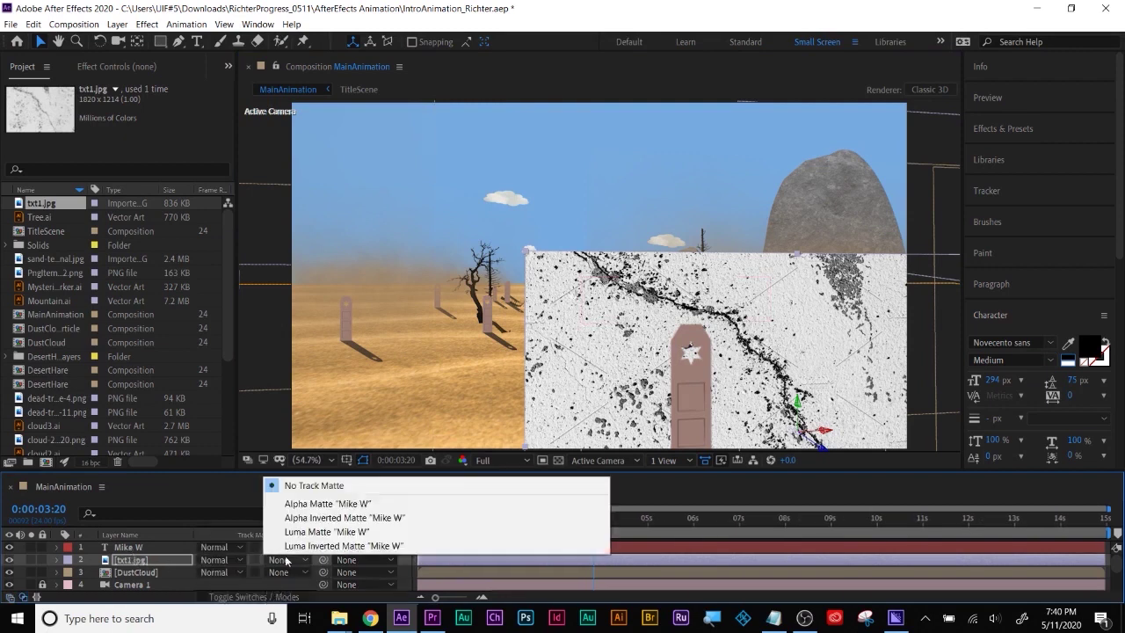
{"action": "left_click", "coordinate": [307, 503]}
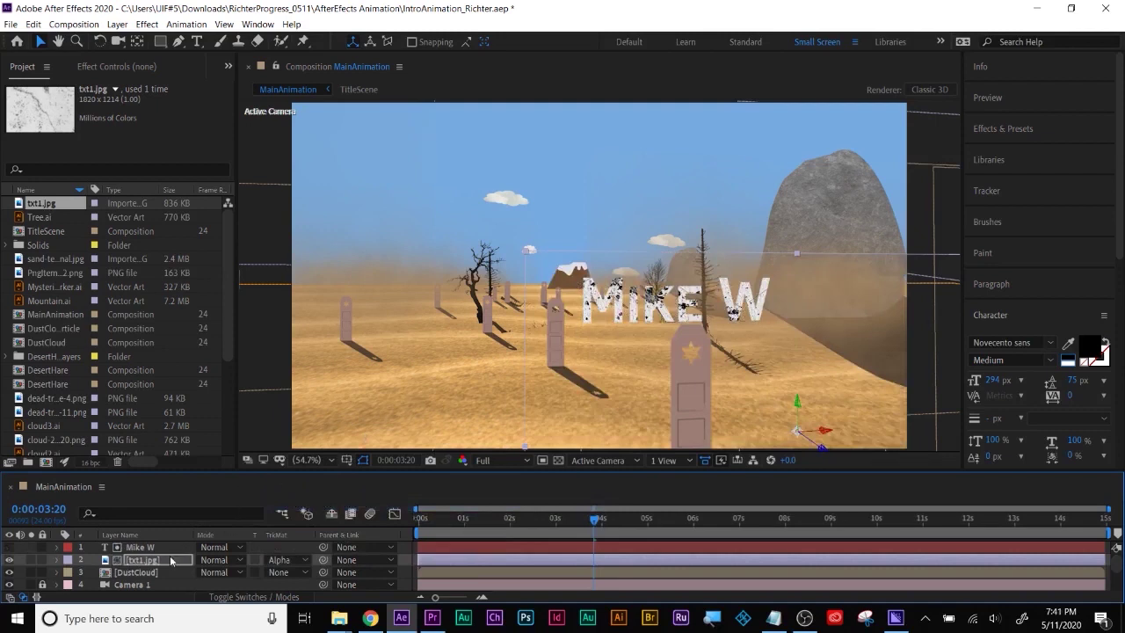
Set the txt1.jpg layer's Y position to 1236.1 and parent the layer to the name text.
{"action": "key", "text": "p"}
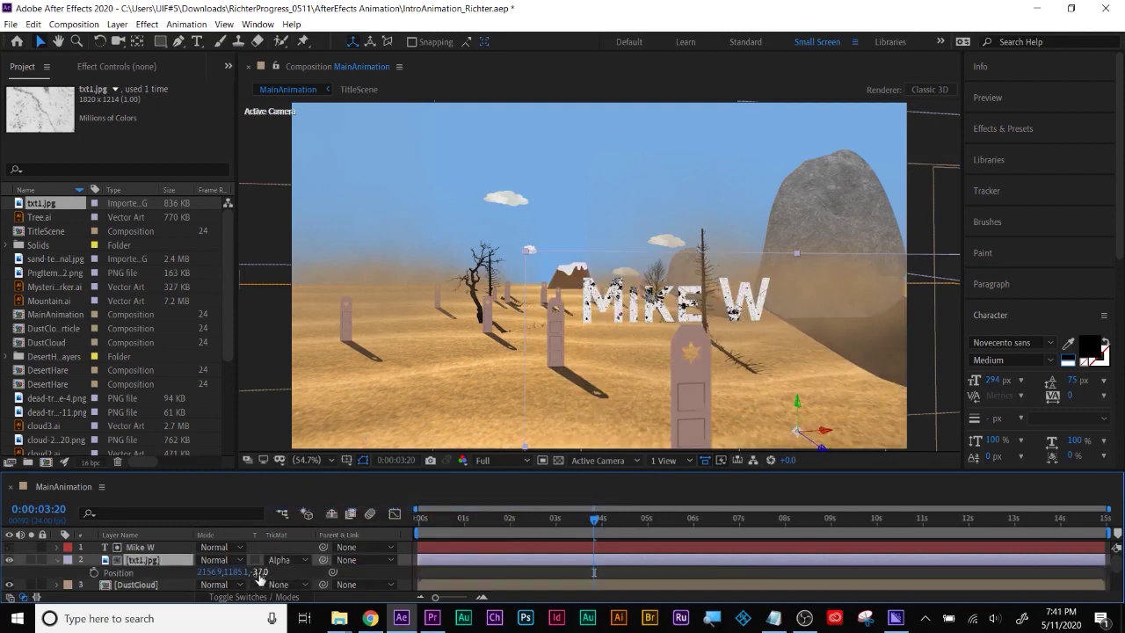
{"action": "left_click_drag", "start_coordinate": [236, 573], "coordinate": [274, 572]}
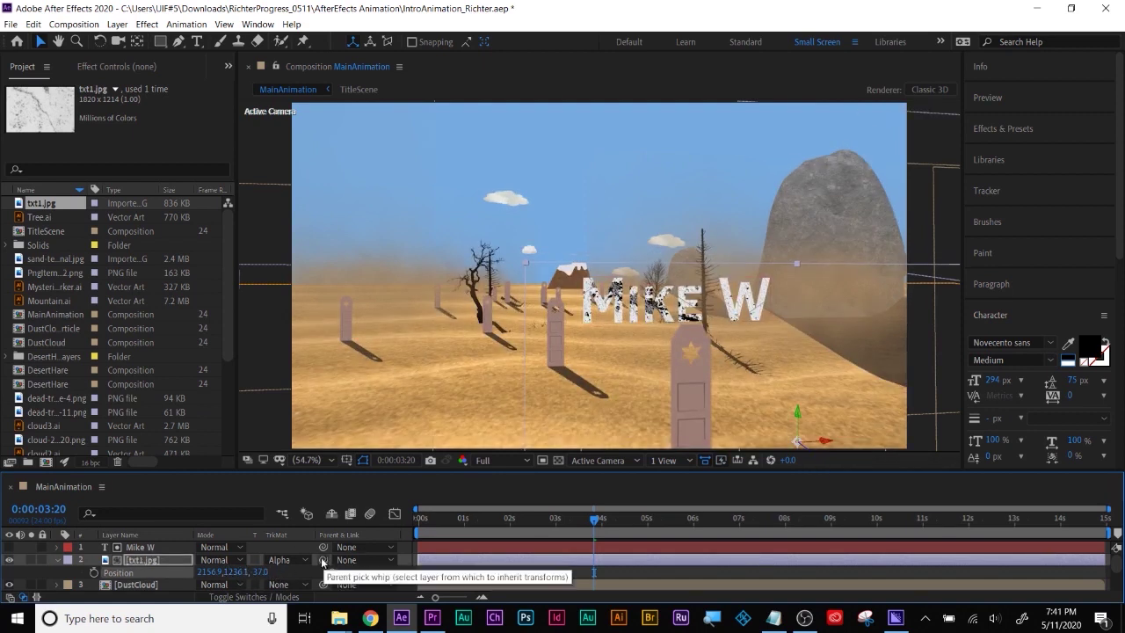
{"action": "left_click_drag", "start_coordinate": [323, 563], "coordinate": [138, 548]}
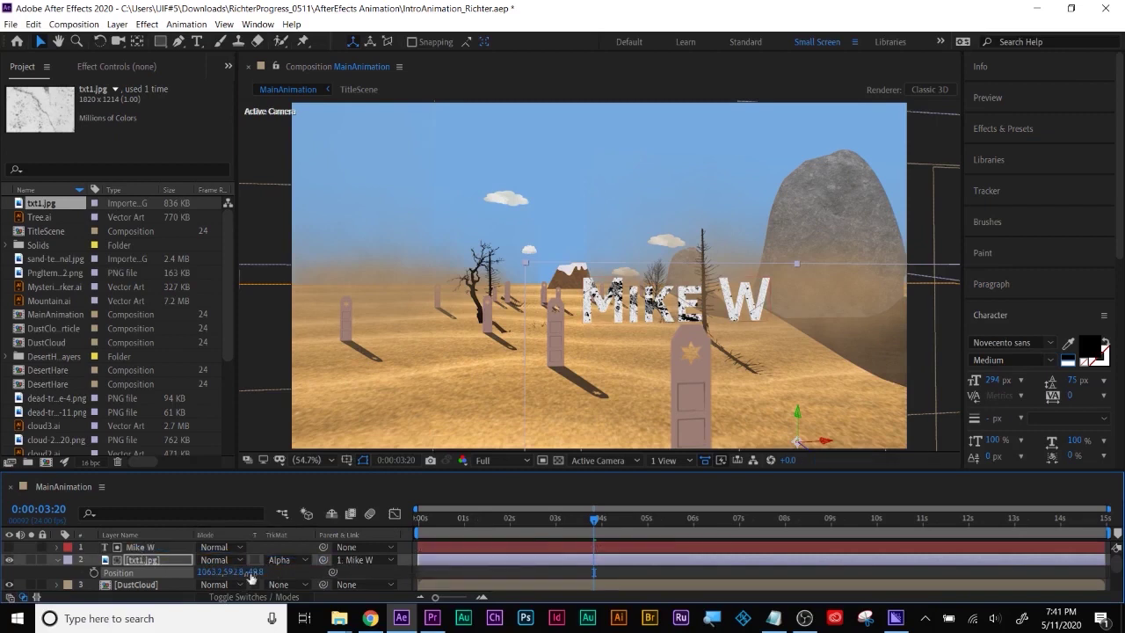
Set the MainAnimation preview to Quarter resolution and open the Effects & Presets list of CC effects.
{"action": "left_click", "coordinate": [492, 461]}
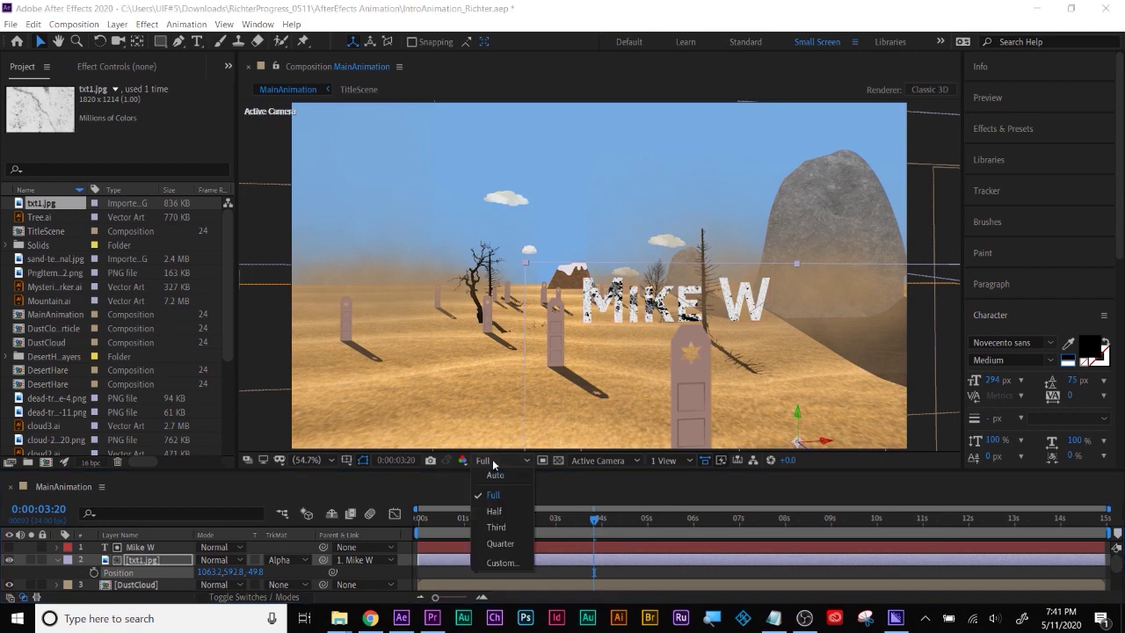
{"action": "left_click", "coordinate": [497, 543]}
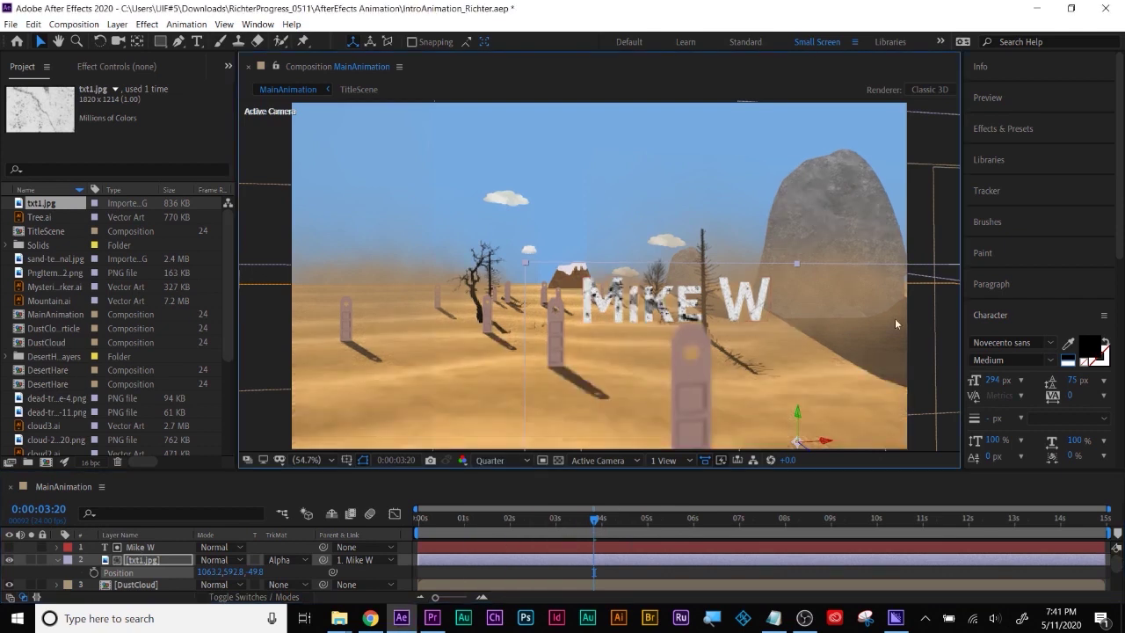
{"action": "left_click", "coordinate": [992, 192]}
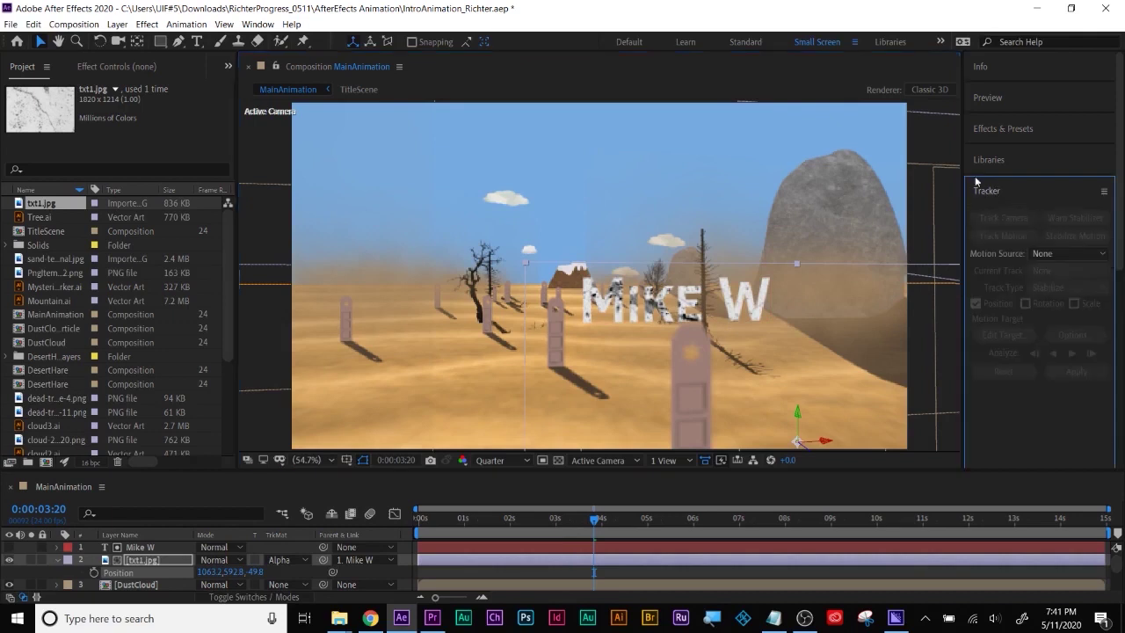
{"action": "left_click", "coordinate": [998, 191]}
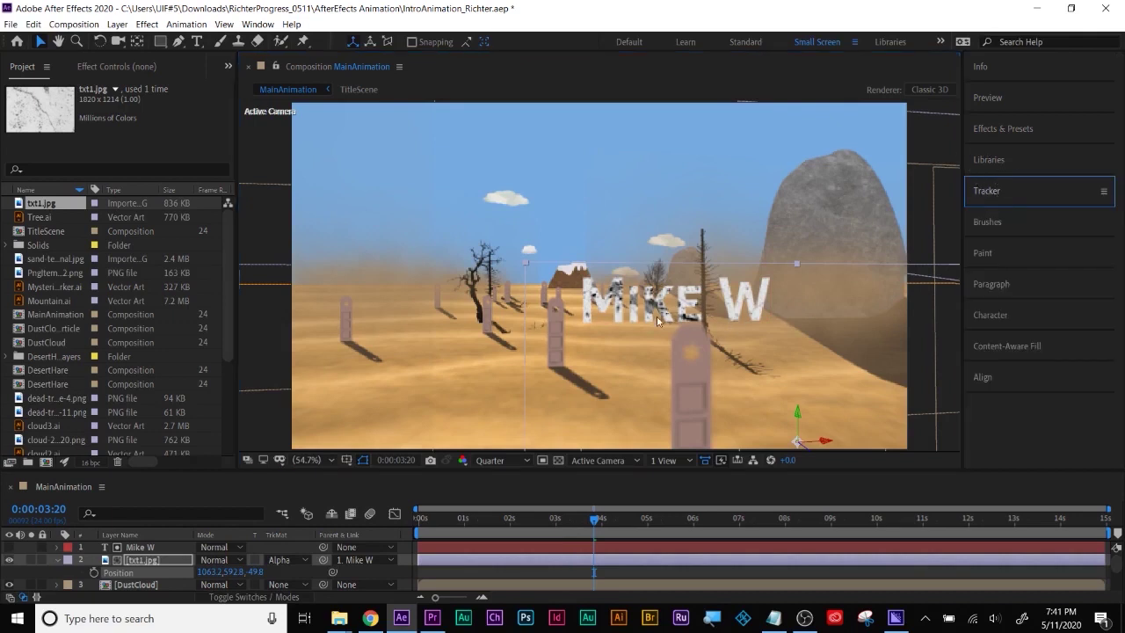
{"action": "left_click", "coordinate": [1006, 163]}
{"action": "left_click", "coordinate": [1005, 128]}
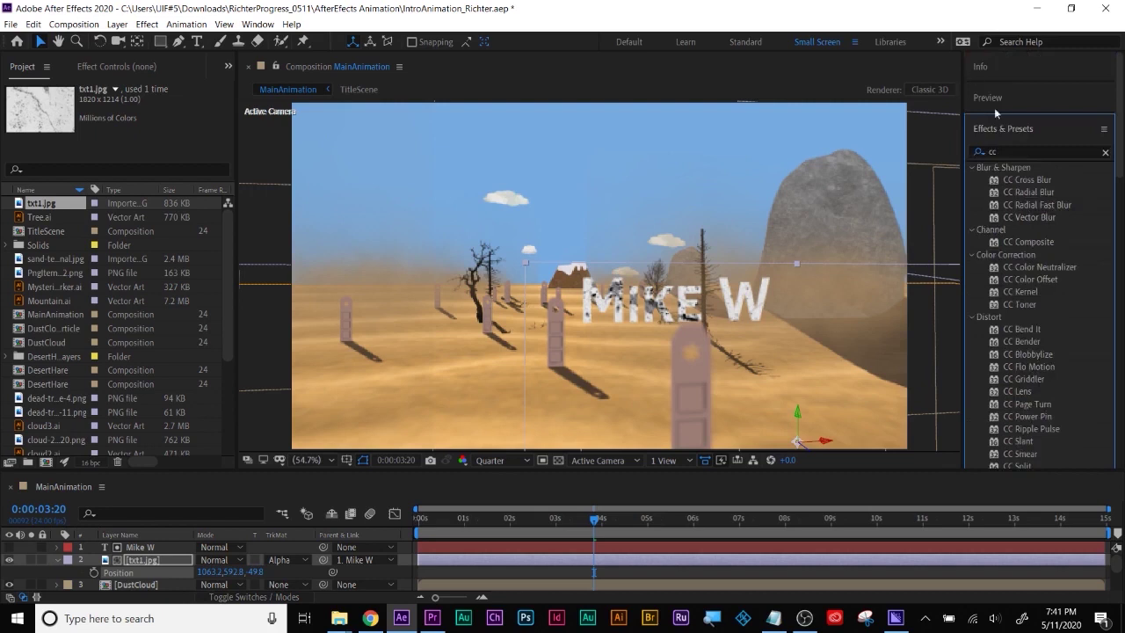
Search the effects list for color, and for the Tint effect.
{"action": "left_click", "coordinate": [1005, 153]}
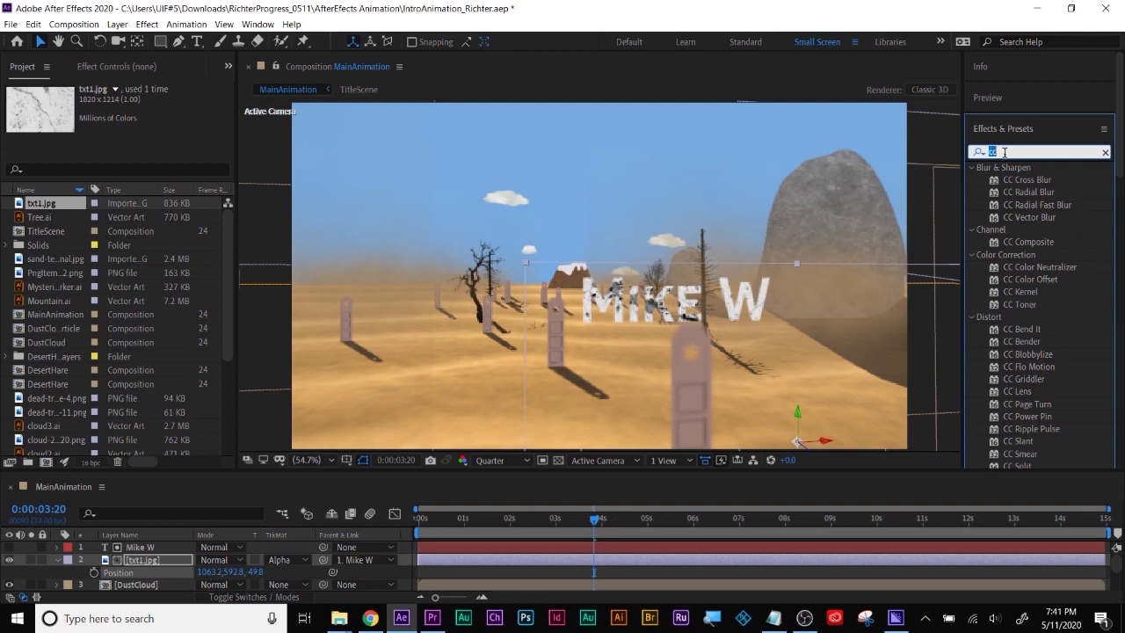
{"action": "type", "text": "color"}
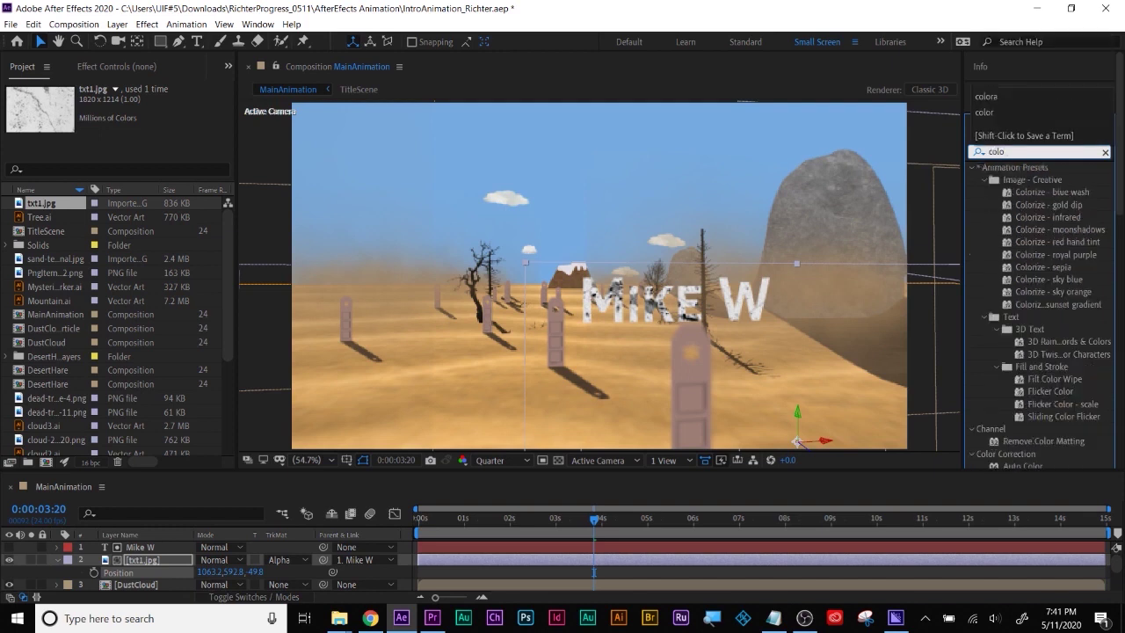
{"action": "double_click", "coordinate": [1010, 152]}
{"action": "type", "text": "tint"}
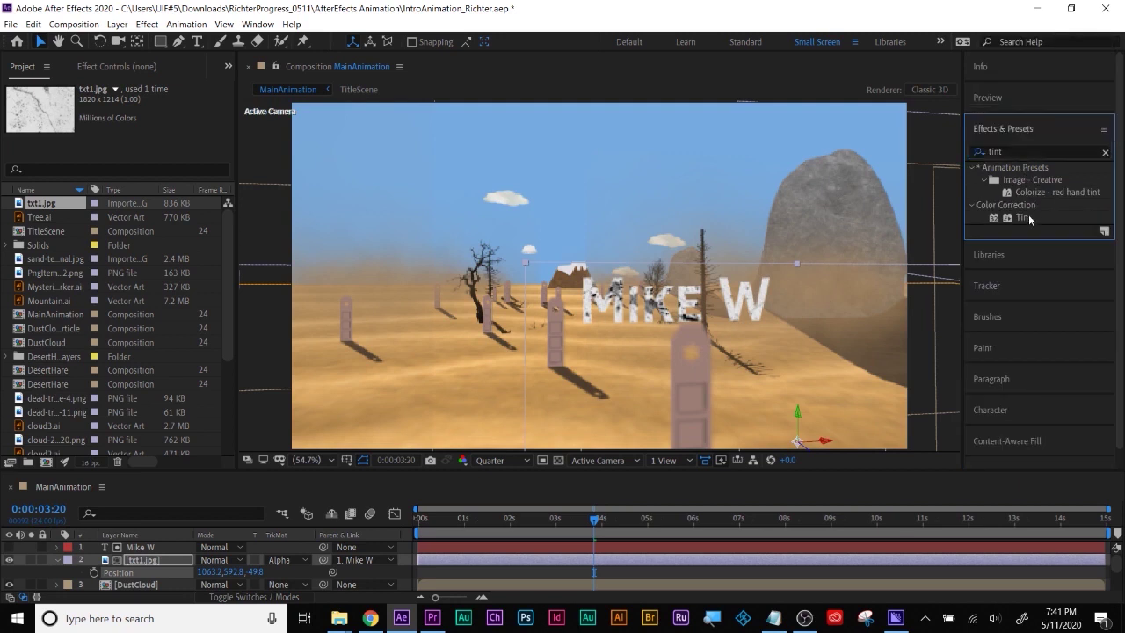
{"action": "left_click_drag", "start_coordinate": [1031, 220], "coordinate": [630, 548]}
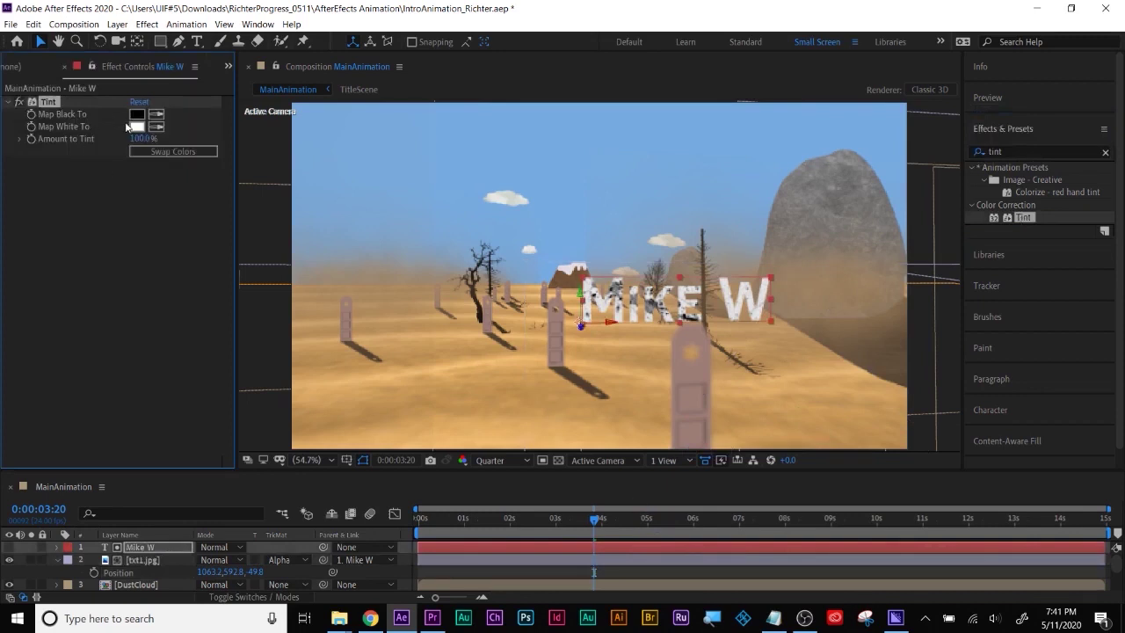
{"action": "left_click", "coordinate": [137, 127]}
{"action": "left_click", "coordinate": [327, 254]}
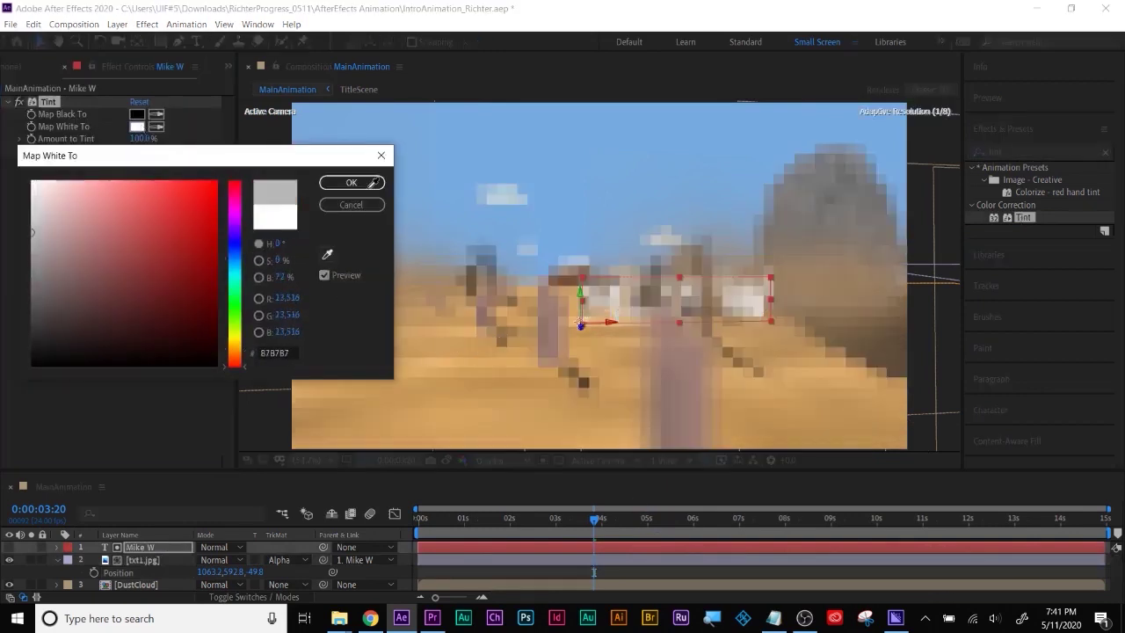
{"action": "left_click", "coordinate": [478, 364]}
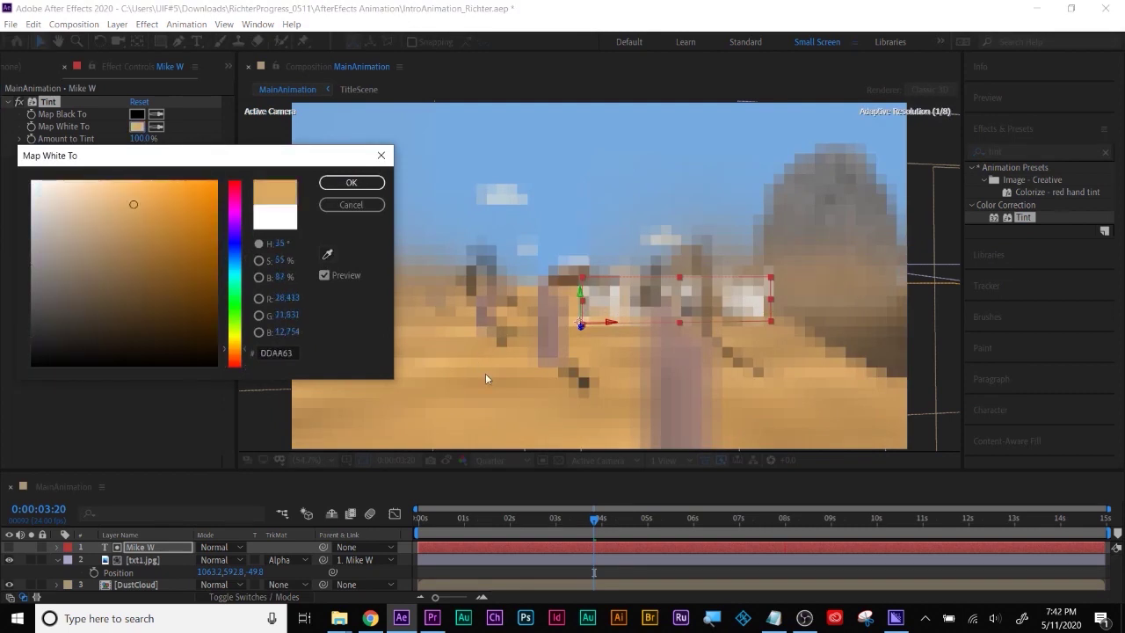
{"action": "left_click", "coordinate": [349, 183]}
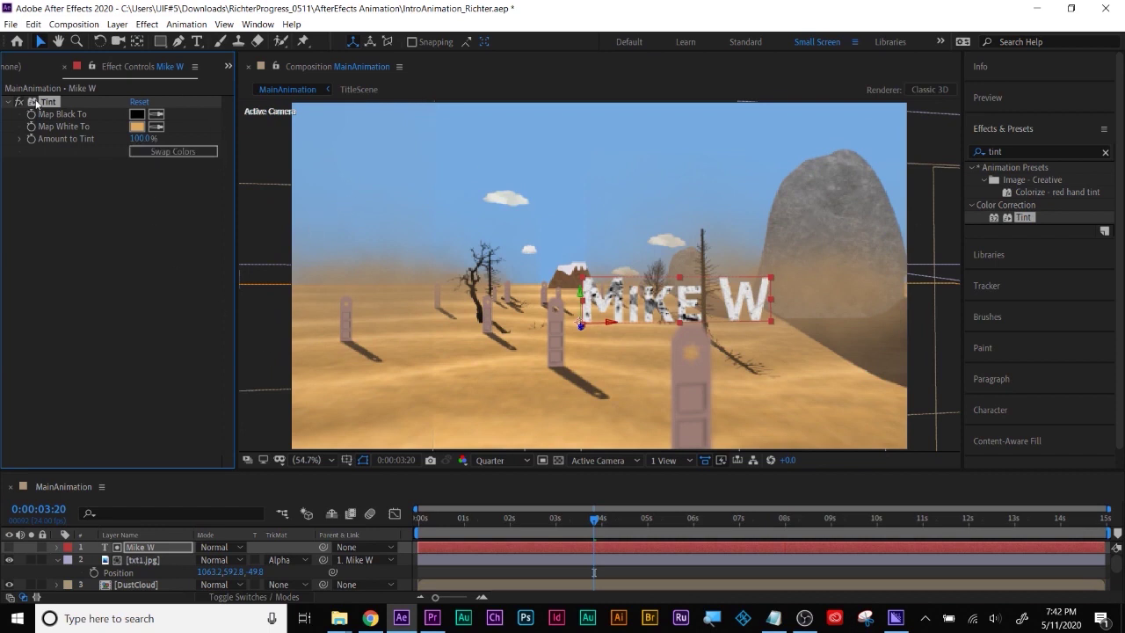
{"action": "key", "text": "Delete"}
Apply the Tint effect to the txt1.jpg layer and map white to a dark brown.
{"action": "left_click_drag", "start_coordinate": [1024, 220], "coordinate": [624, 557]}
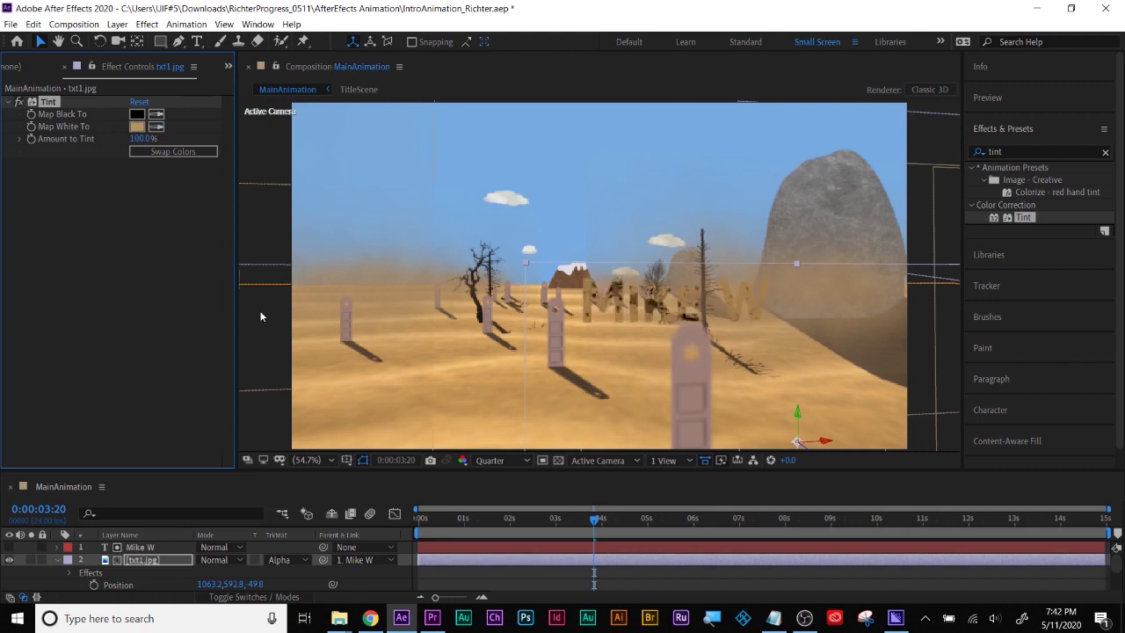
{"action": "left_click", "coordinate": [138, 128]}
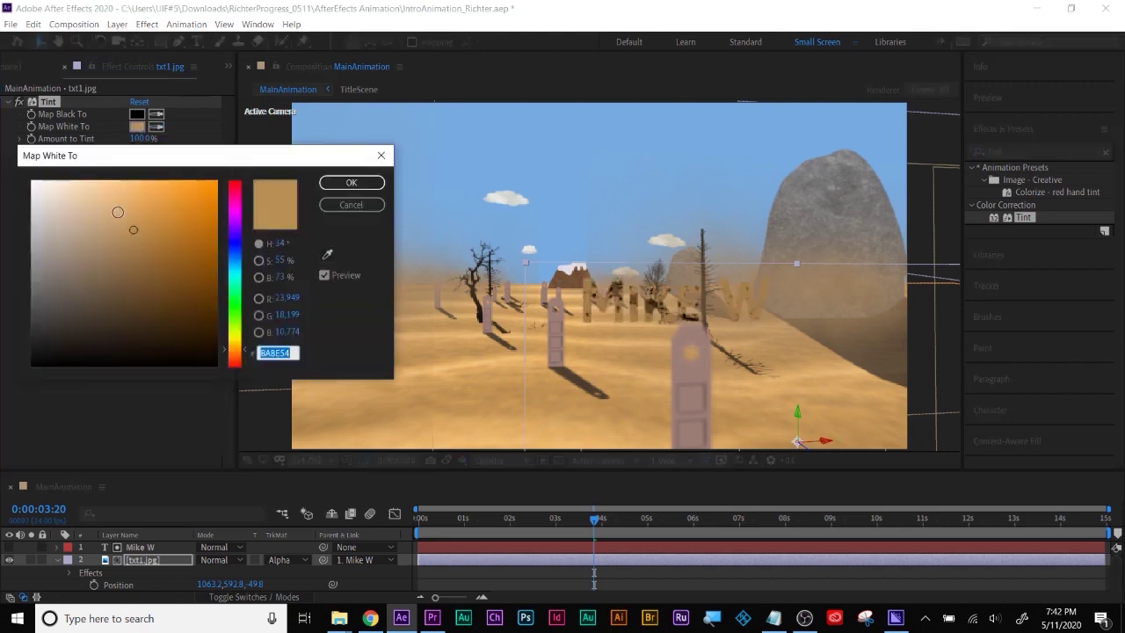
{"action": "left_click", "coordinate": [126, 206]}
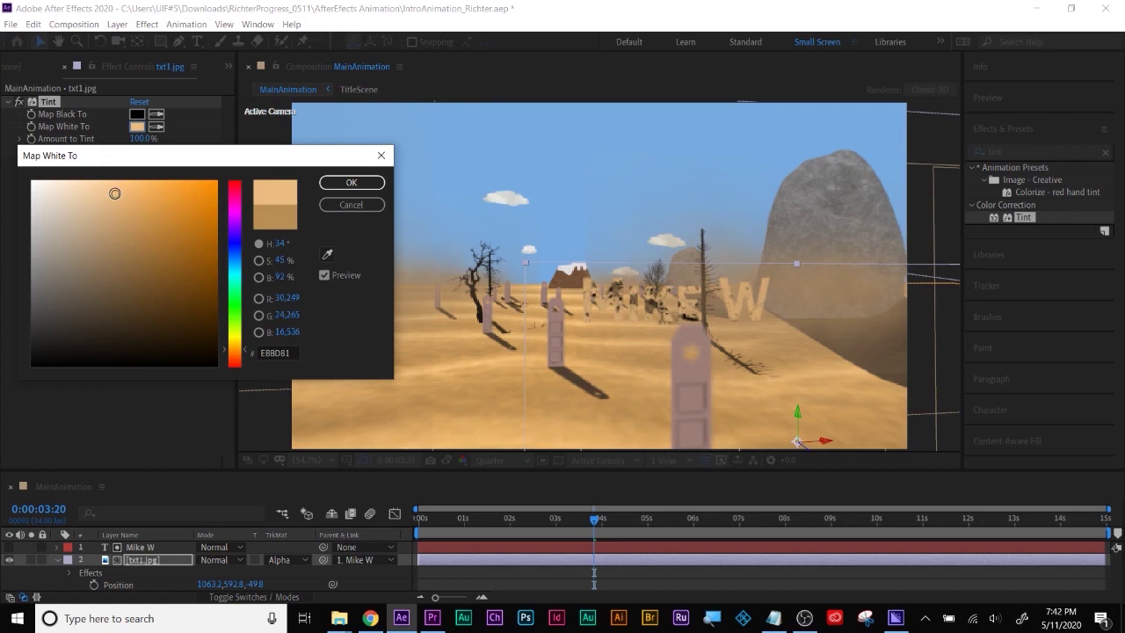
{"action": "mouse_move", "coordinate": [119, 278]}
{"action": "left_mouse_down"}
{"action": "mouse_move", "coordinate": [120, 297]}
{"action": "mouse_move", "coordinate": [119, 278]}
{"action": "left_mouse_up"}
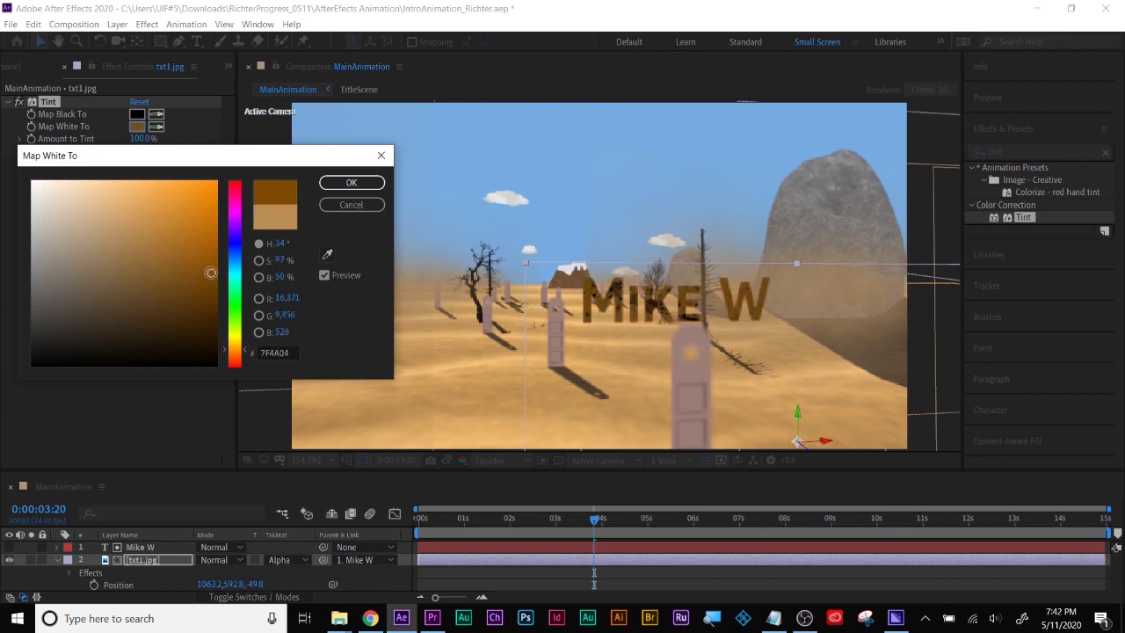
{"action": "left_click_drag", "start_coordinate": [214, 288], "coordinate": [157, 281]}
{"action": "left_click", "coordinate": [348, 186]}
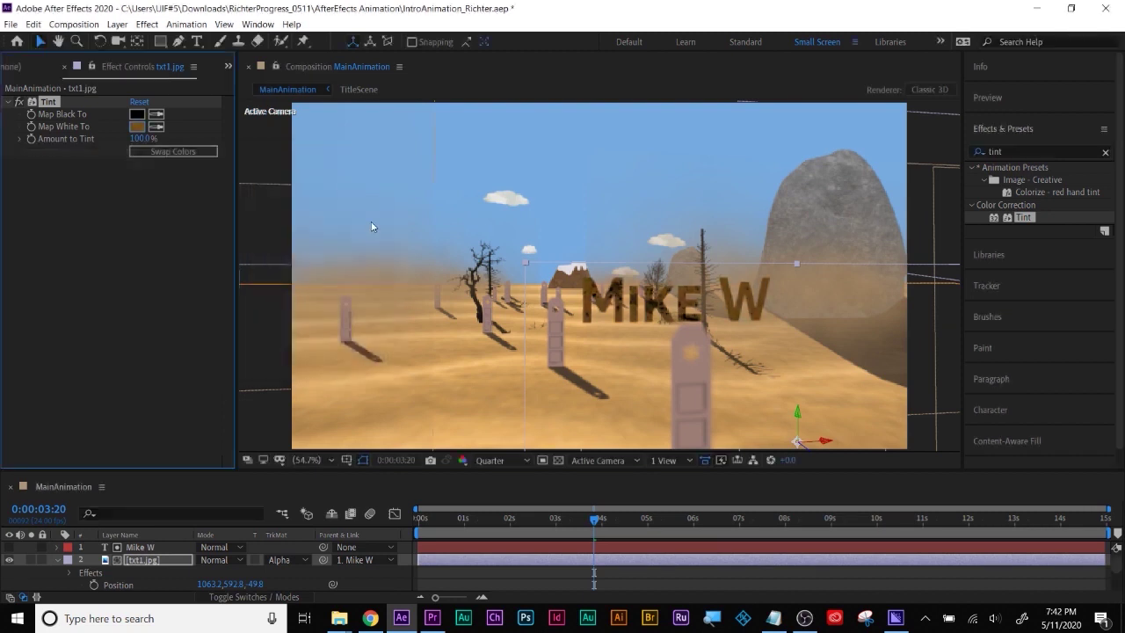
Preview the MainAnimation composition from the beginning to check the tinted name text.
{"action": "left_click_drag", "start_coordinate": [578, 519], "coordinate": [405, 535]}
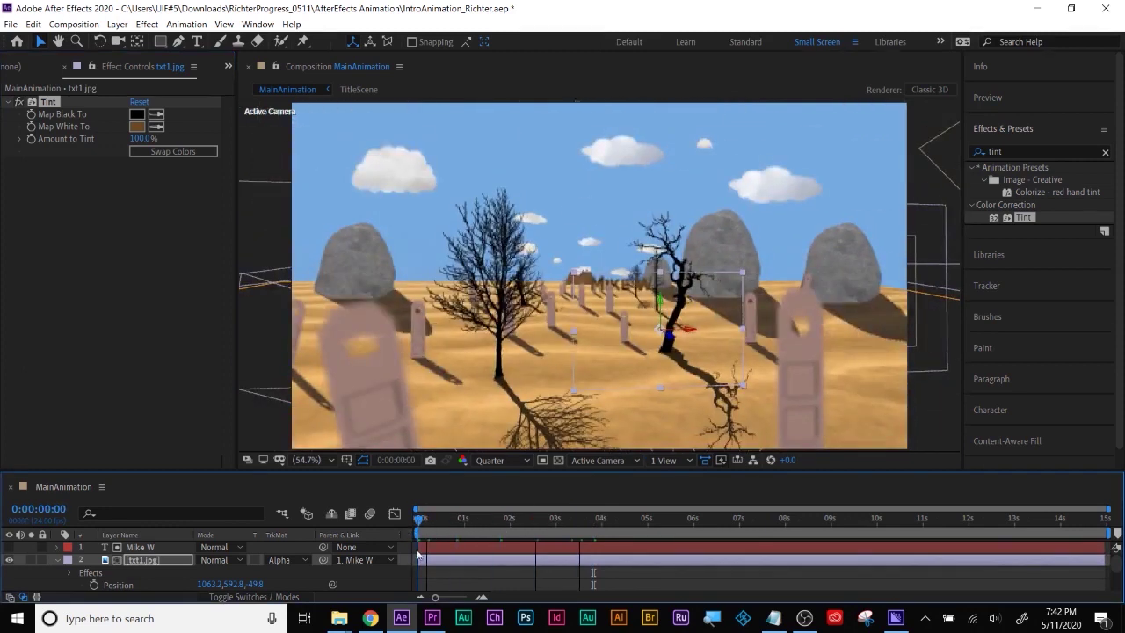
{"action": "key", "text": "space"}
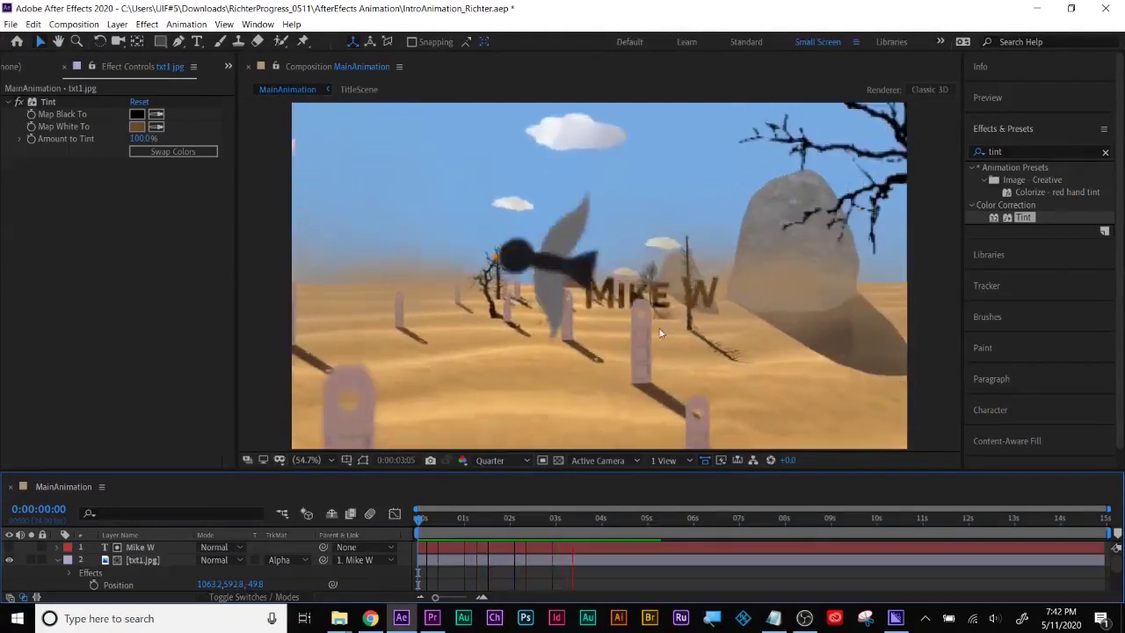
{"action": "key", "text": "space"}
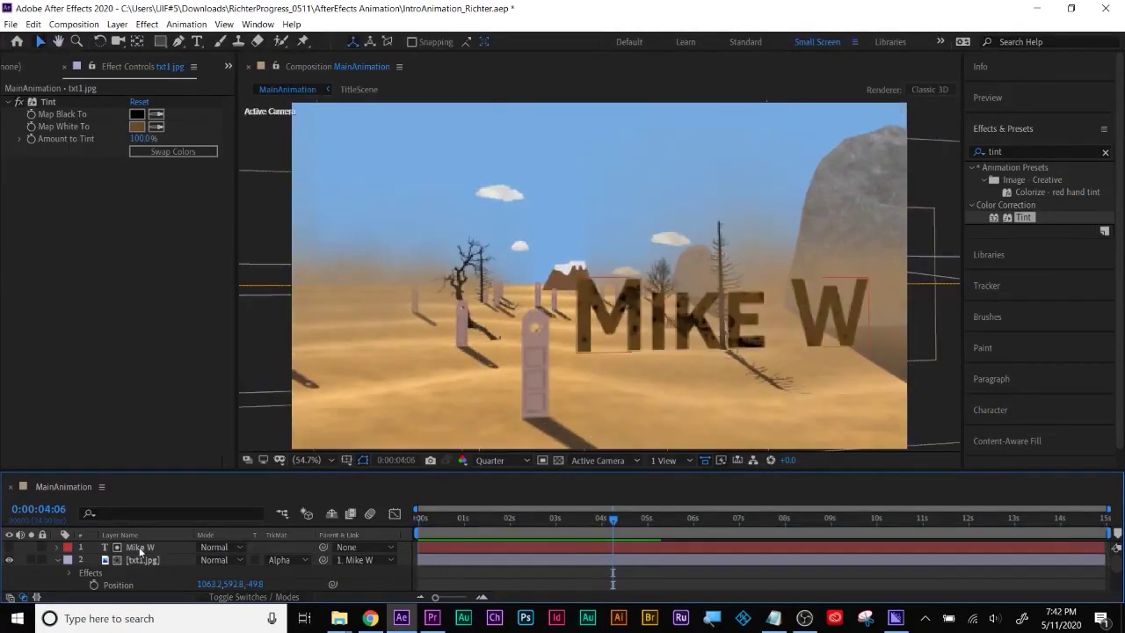
Add a second line reading "as the sherif" at 66 px beneath the name in the text layer.
{"action": "double_click", "coordinate": [138, 547]}
{"action": "left_click", "coordinate": [820, 356]}
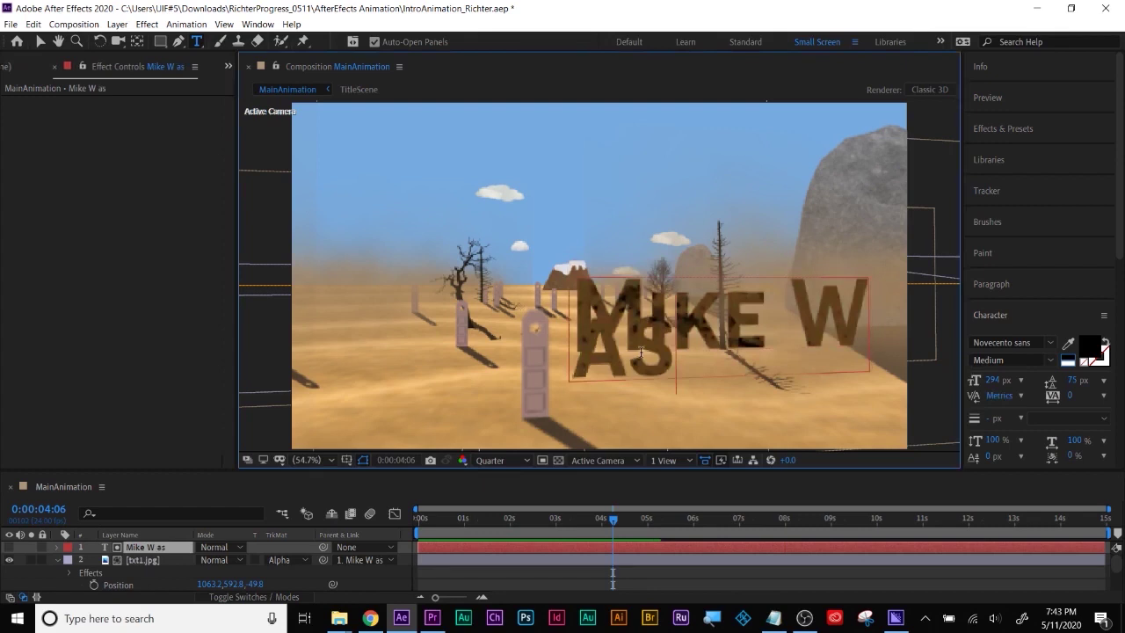
{"action": "double_click", "coordinate": [641, 352]}
{"action": "left_click_drag", "start_coordinate": [1008, 378], "coordinate": [873, 427]}
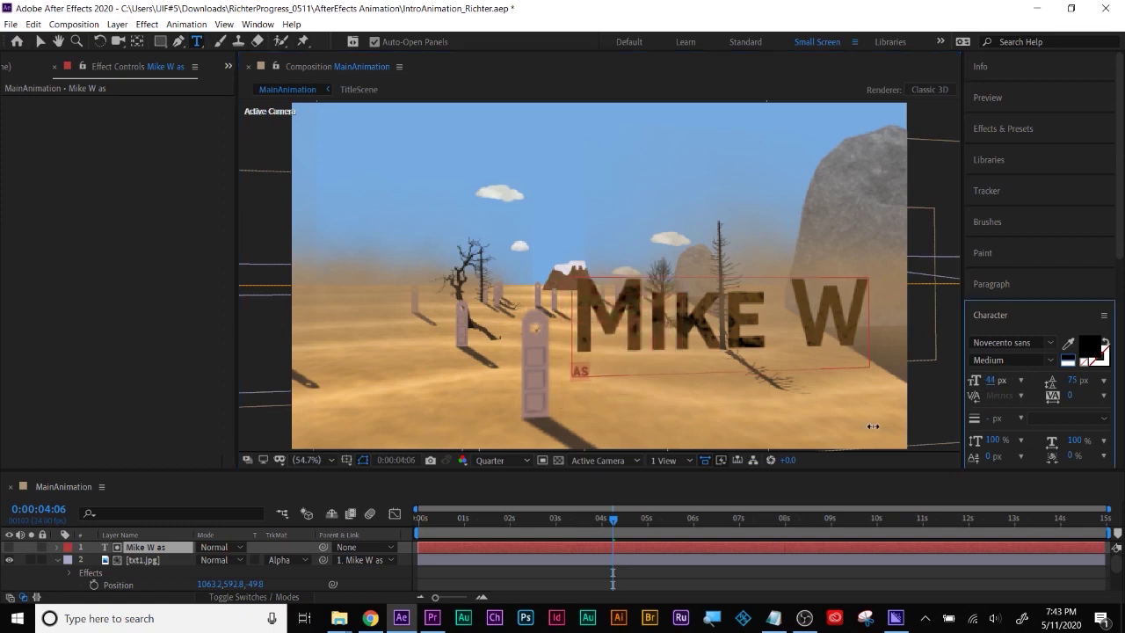
{"action": "type", "text": "as the"}
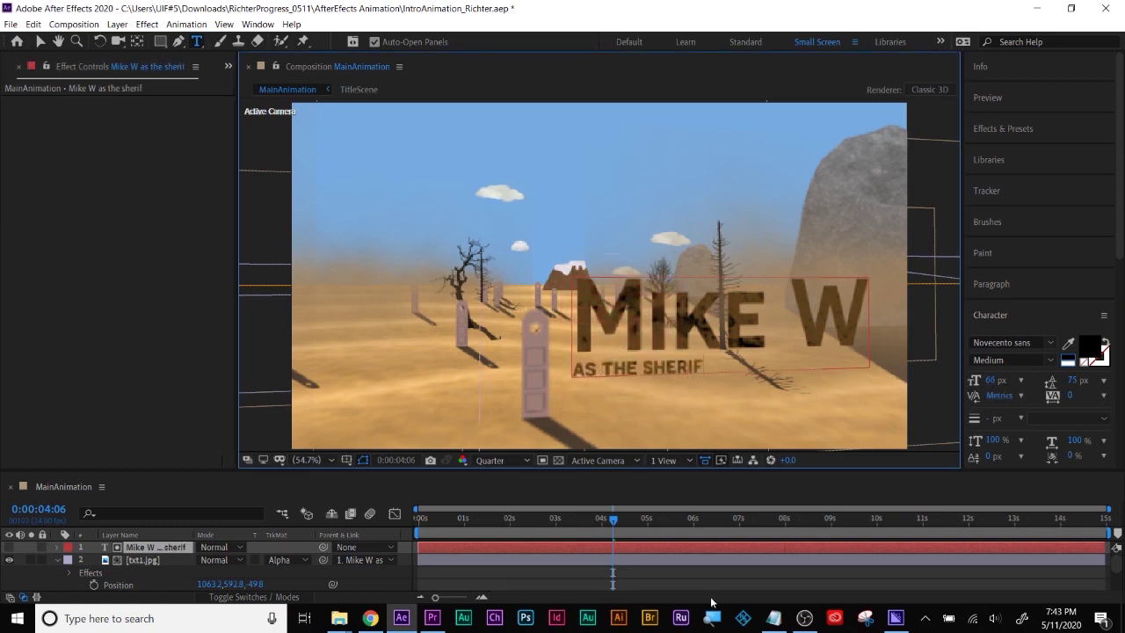
{"action": "left_click", "coordinate": [656, 571]}
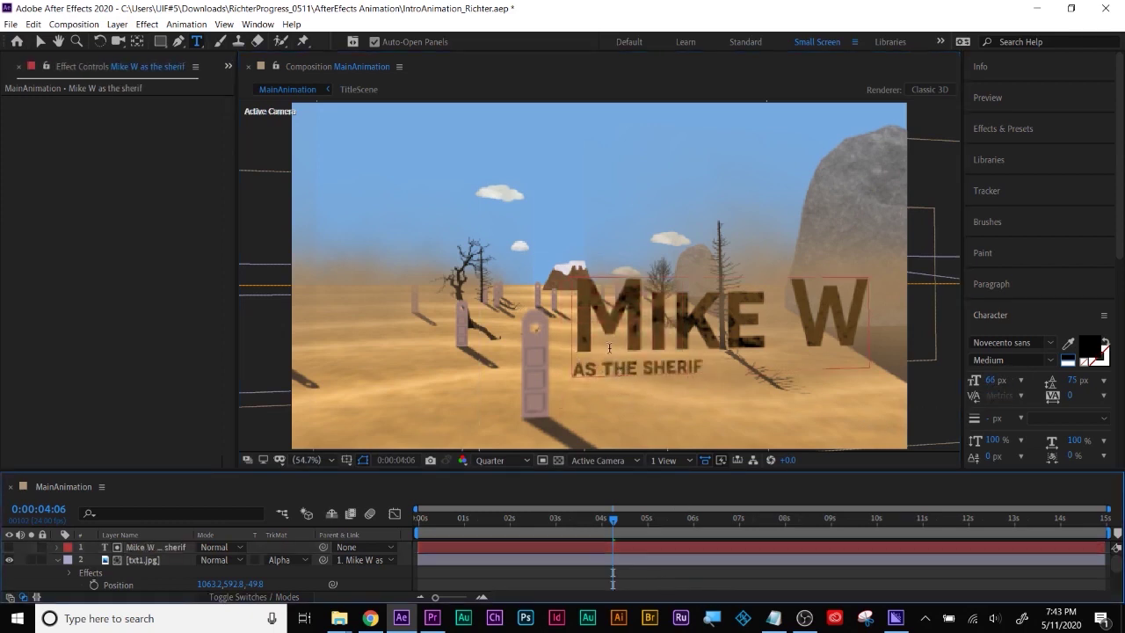
{"action": "left_click", "coordinate": [36, 42]}
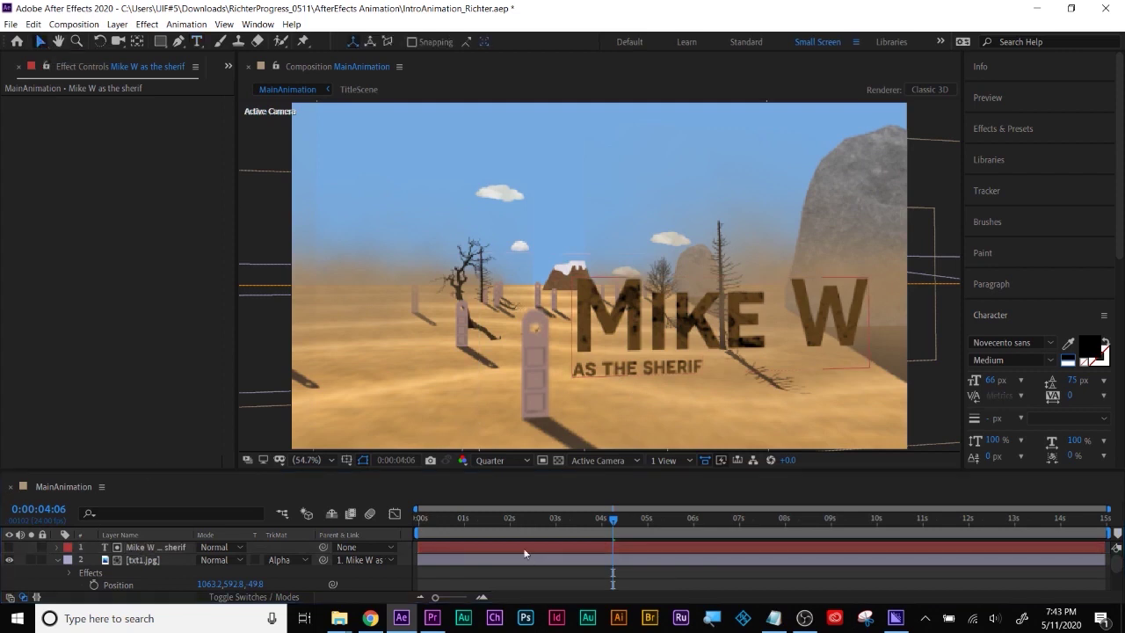
Play the MainAnimation composition from the first frame to review the two-line title.
{"action": "left_click", "coordinate": [558, 575]}
{"action": "key", "text": "Home"}
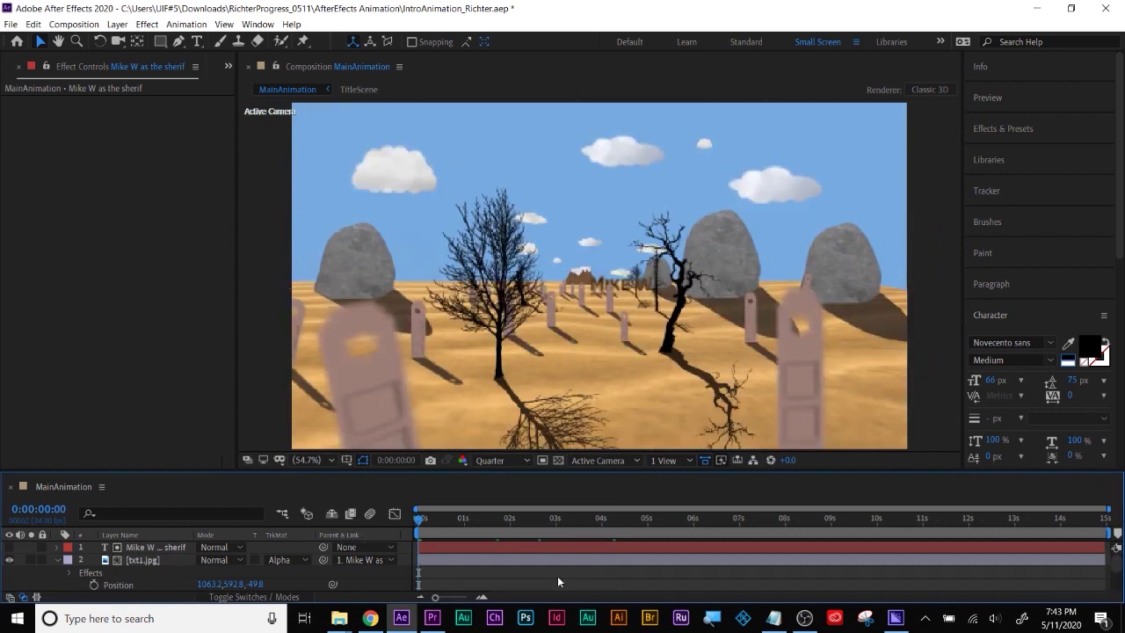
{"action": "key", "text": "space"}
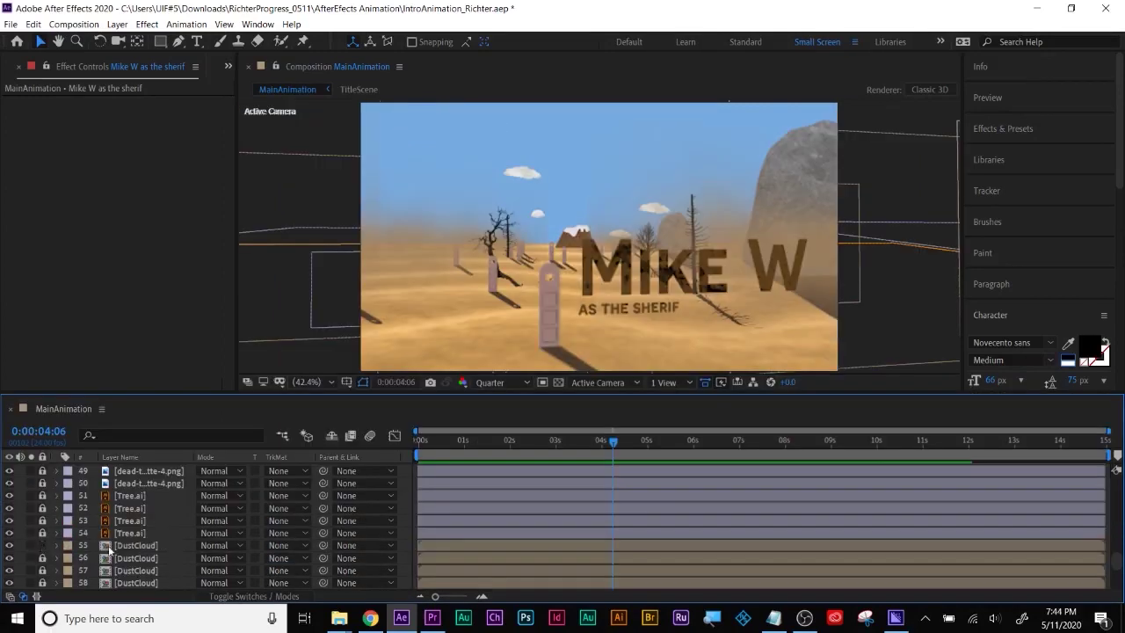
Open the nested DustCloud composition from layer 55 and scrub through its particle animation.
{"action": "left_click", "coordinate": [136, 546]}
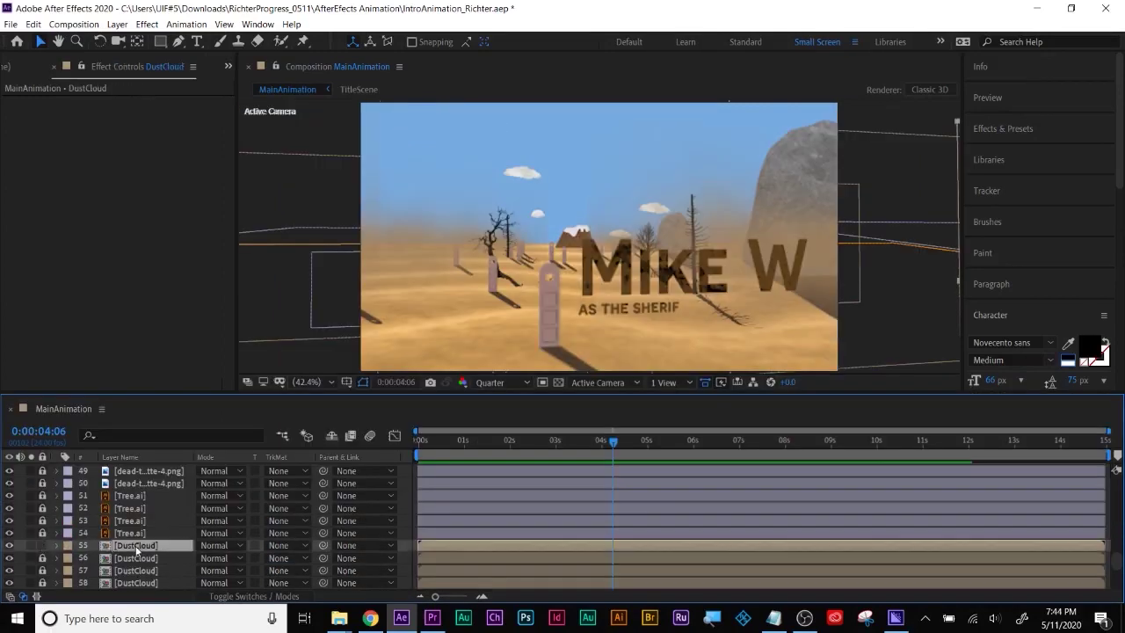
{"action": "double_click", "coordinate": [136, 547]}
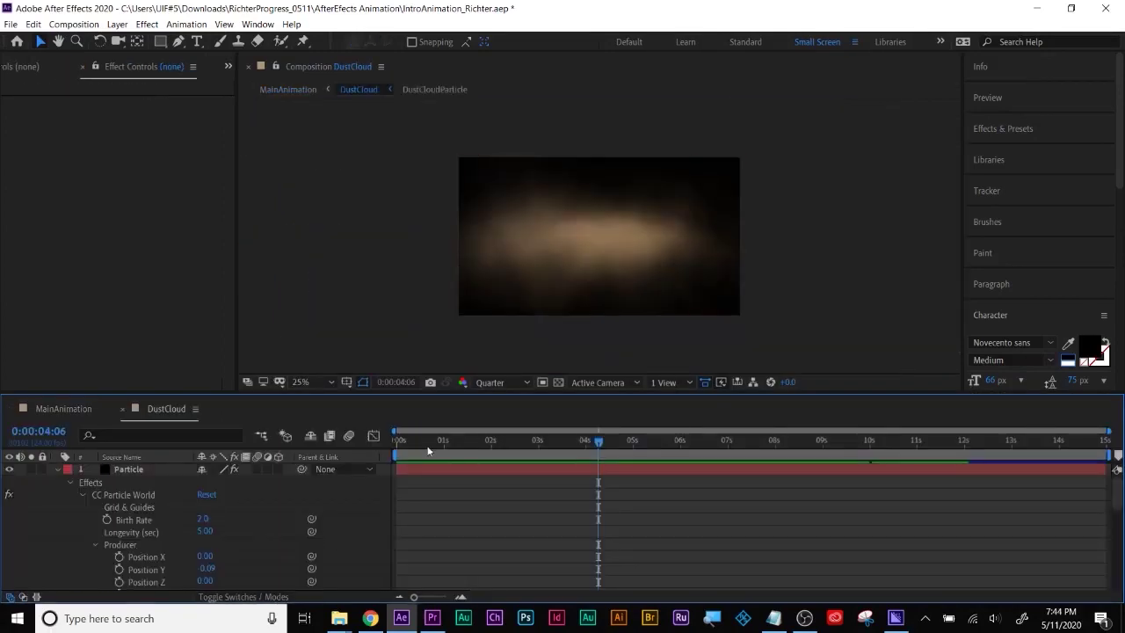
{"action": "left_click_drag", "start_coordinate": [421, 446], "coordinate": [990, 508]}
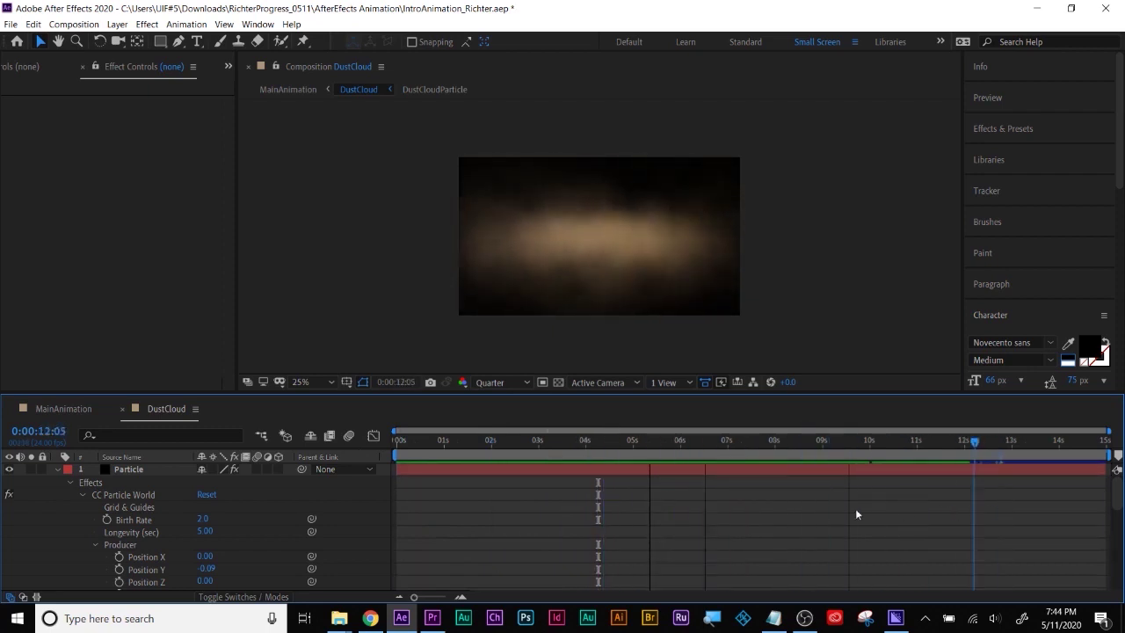
{"action": "left_click_drag", "start_coordinate": [856, 510], "coordinate": [661, 497]}
View the DustCloud composition at Full resolution and 50% magnification, and examine the dust at several times.
{"action": "left_click", "coordinate": [501, 382]}
{"action": "left_click", "coordinate": [506, 415]}
{"action": "left_click_drag", "start_coordinate": [575, 395], "coordinate": [575, 478]}
{"action": "left_click", "coordinate": [307, 464]}
{"action": "left_click", "coordinate": [337, 370]}
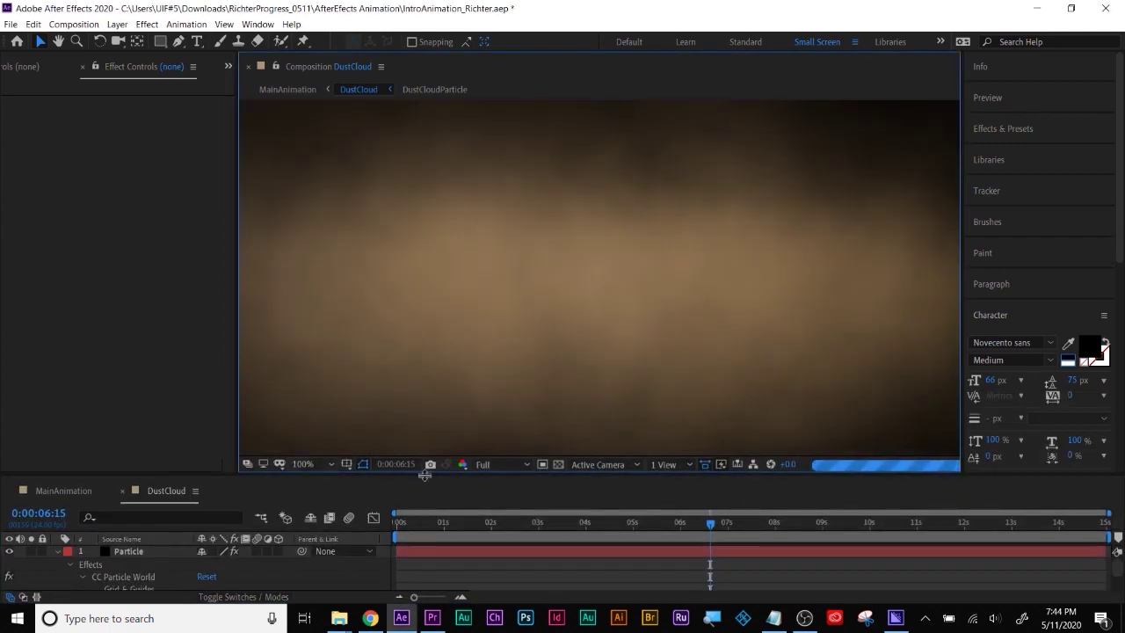
{"action": "left_click", "coordinate": [308, 464]}
{"action": "left_click", "coordinate": [321, 351]}
{"action": "left_click_drag", "start_coordinate": [447, 519], "coordinate": [877, 571]}
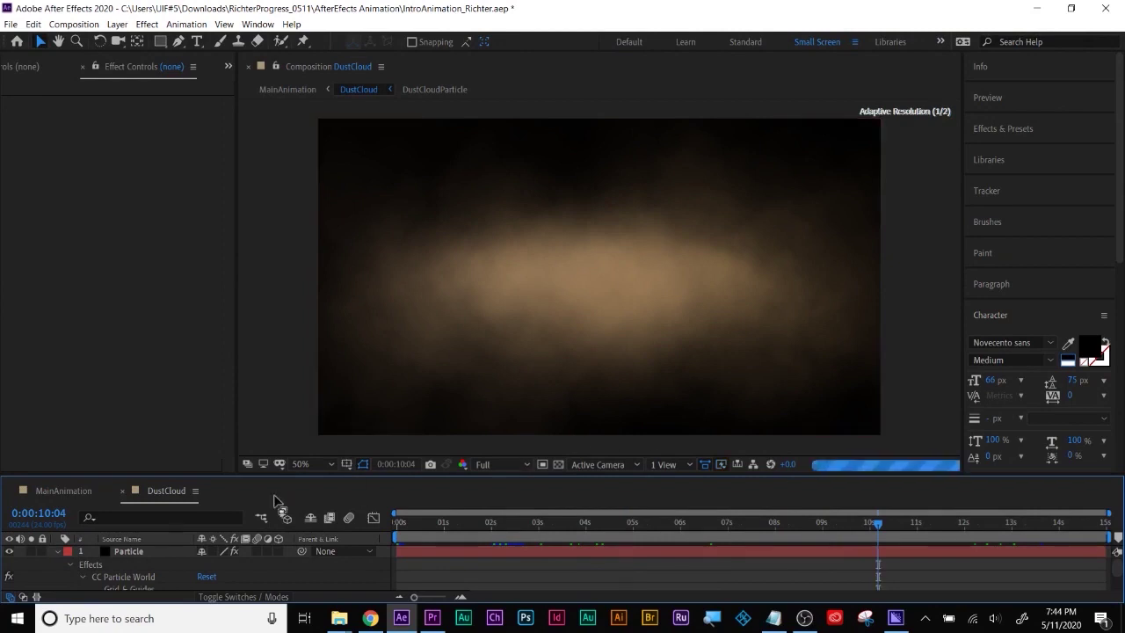
Close the DustCloud composition and preview MainAnimation through to its ending.
{"action": "left_click", "coordinate": [122, 490]}
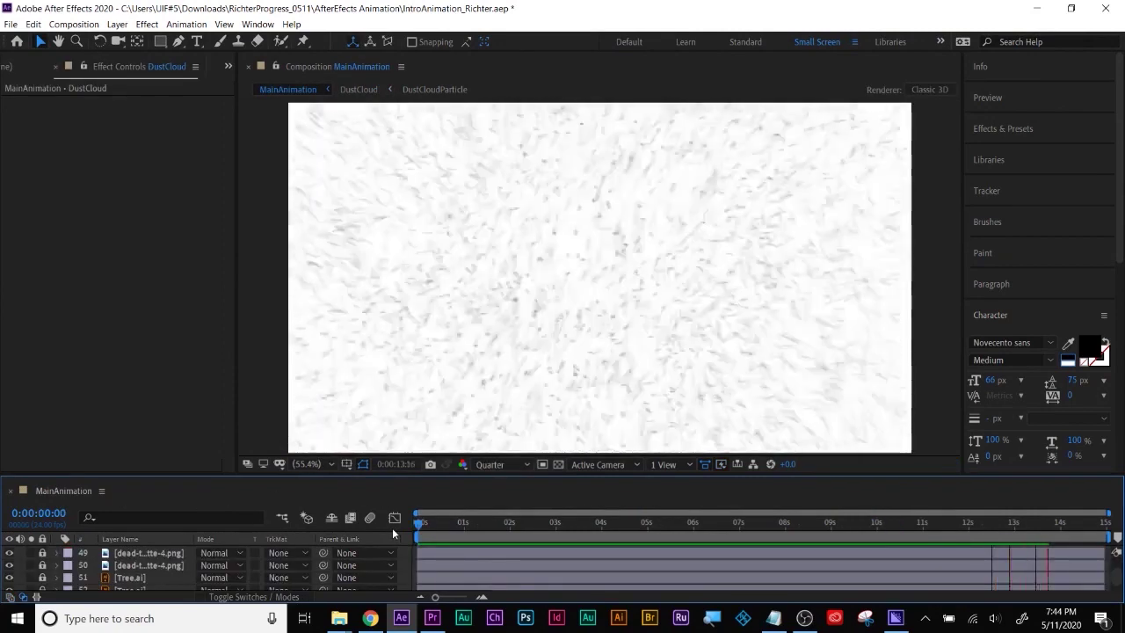
{"action": "key", "text": "space"}
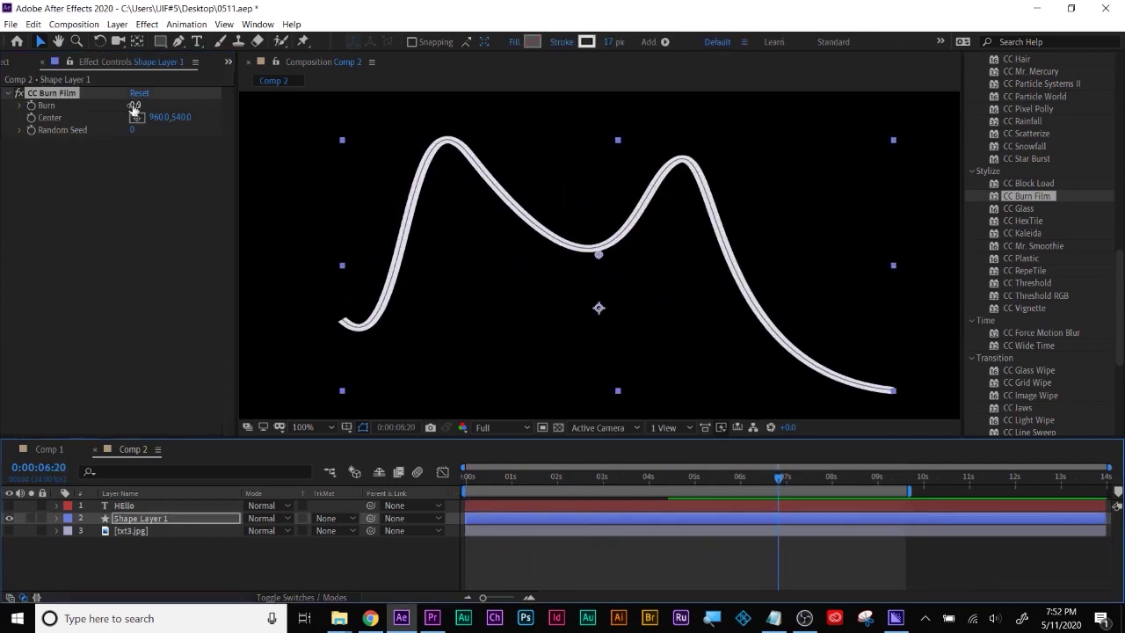
Keyframe CC Burn Film's Burn on Shape Layer 1 from 0.0 at the start to 50.0 at 5 seconds, ending the work area there.
{"action": "key", "text": "ctrl+z"}
{"action": "key", "text": "Home"}
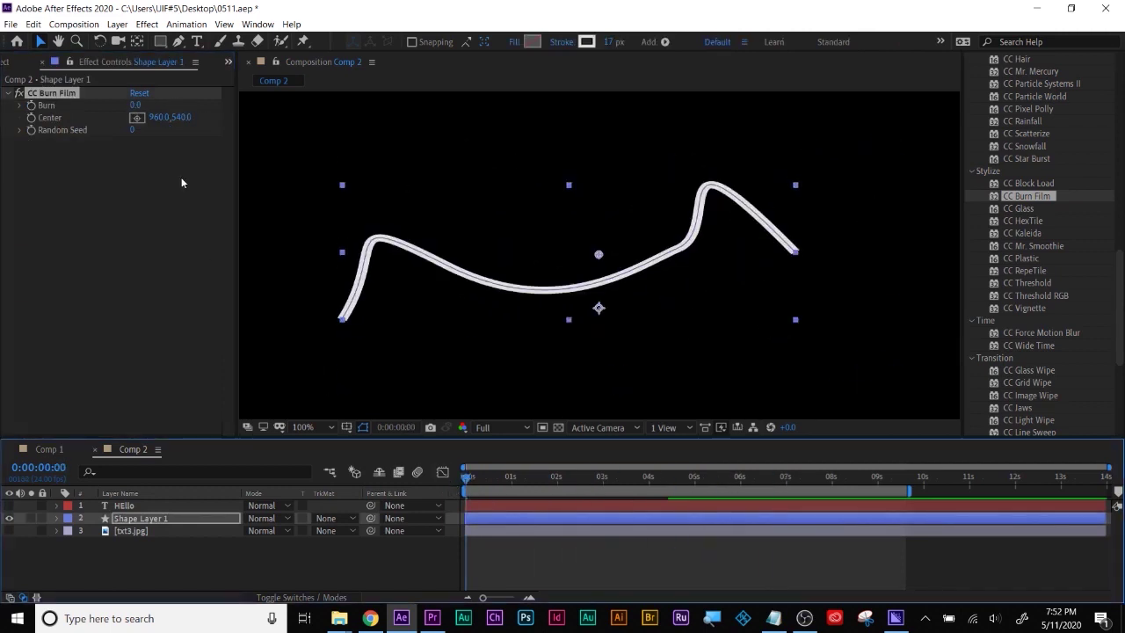
{"action": "left_click_drag", "start_coordinate": [466, 477], "coordinate": [809, 477]}
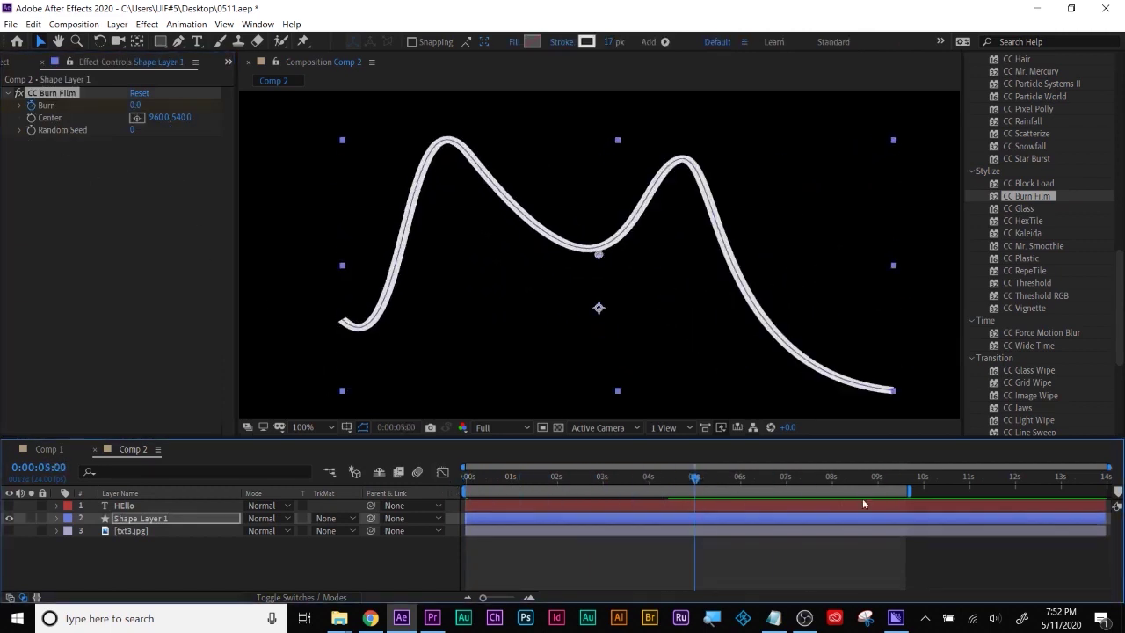
{"action": "key", "text": "n"}
{"action": "key", "text": "space"}
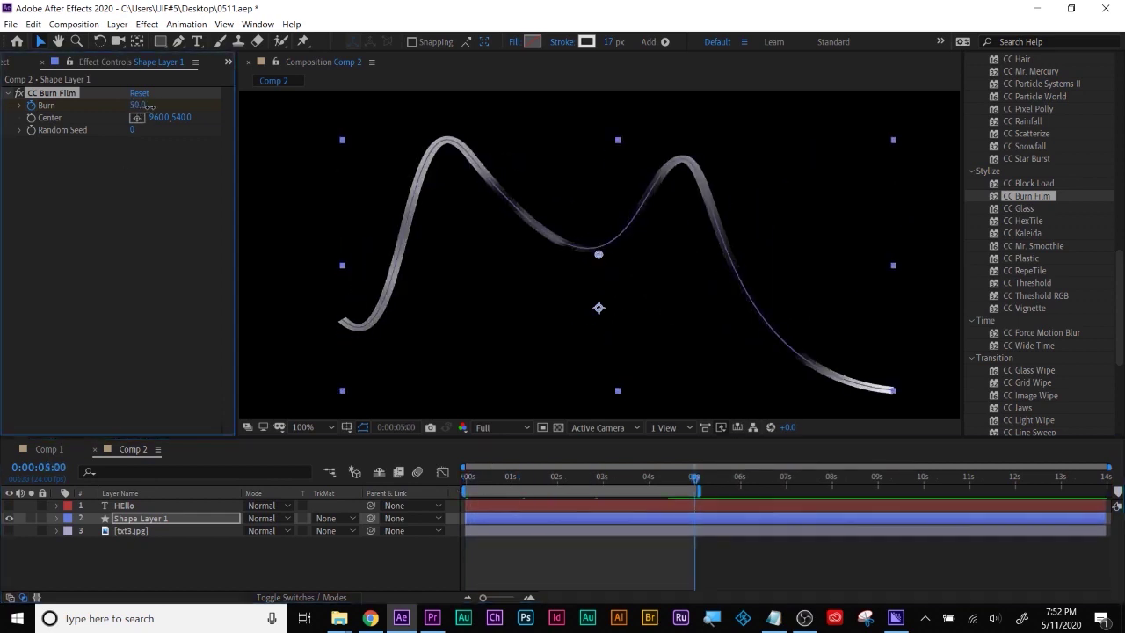
{"action": "left_click", "coordinate": [544, 560]}
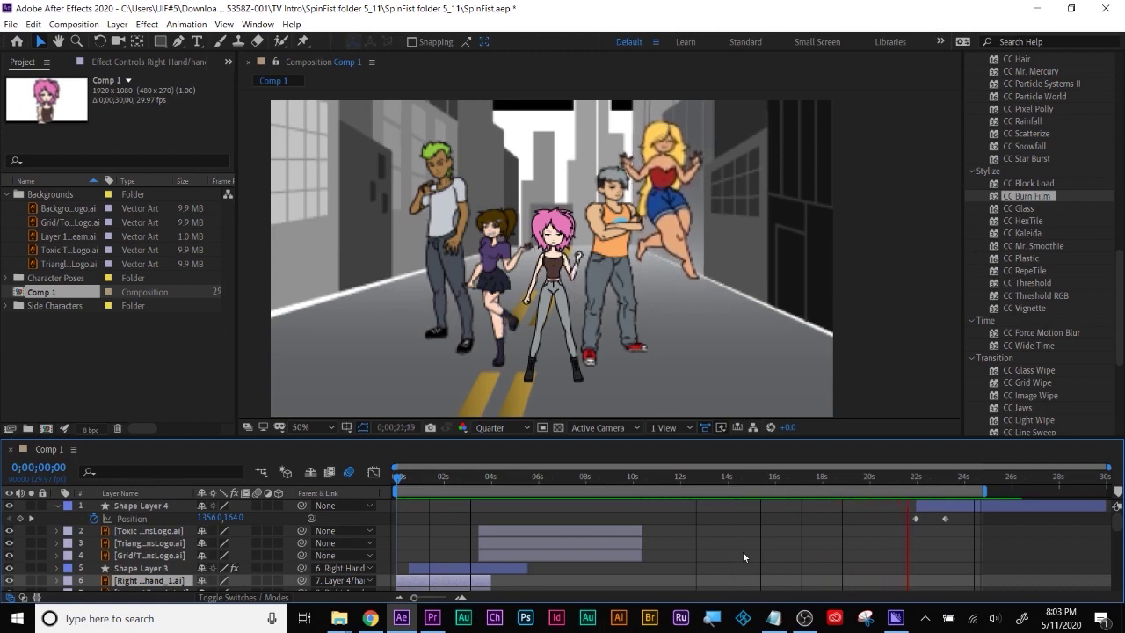
Examine the animated mask path, position and rotation keyframes of the character's right arm layer at 0;00;01;06, then collapse them.
{"action": "left_click", "coordinate": [425, 477]}
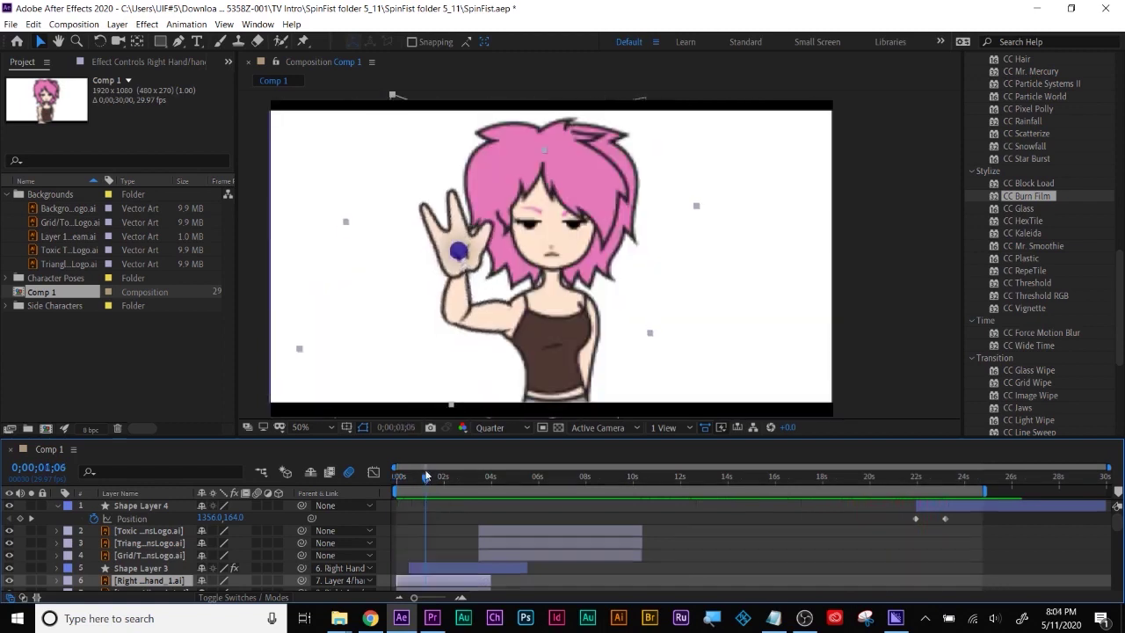
{"action": "left_click", "coordinate": [514, 332]}
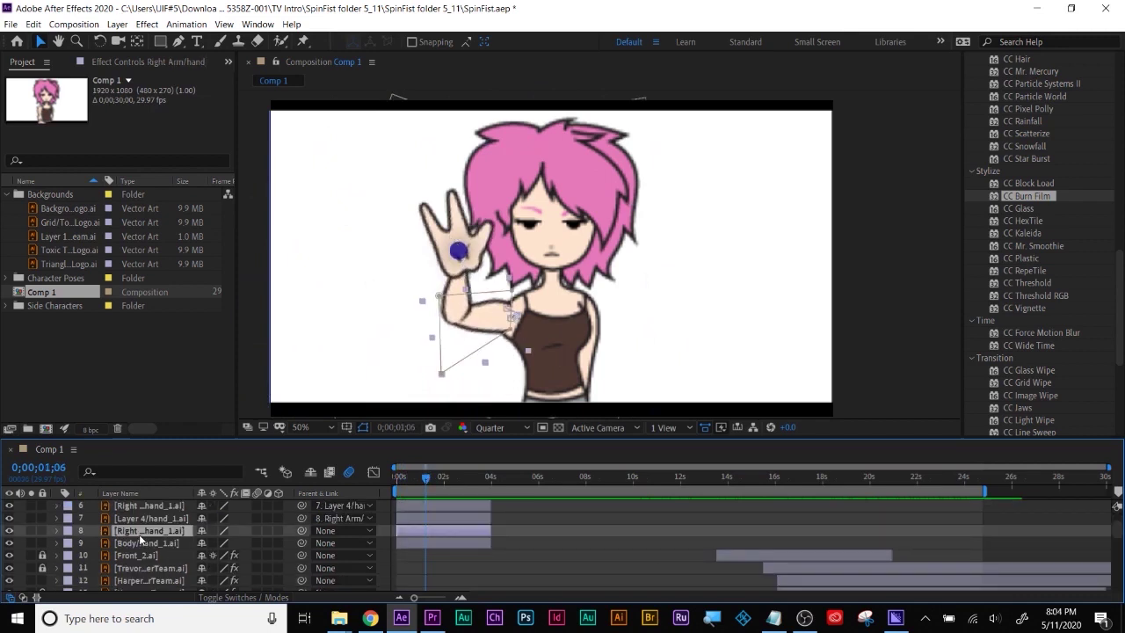
{"action": "key", "text": "u"}
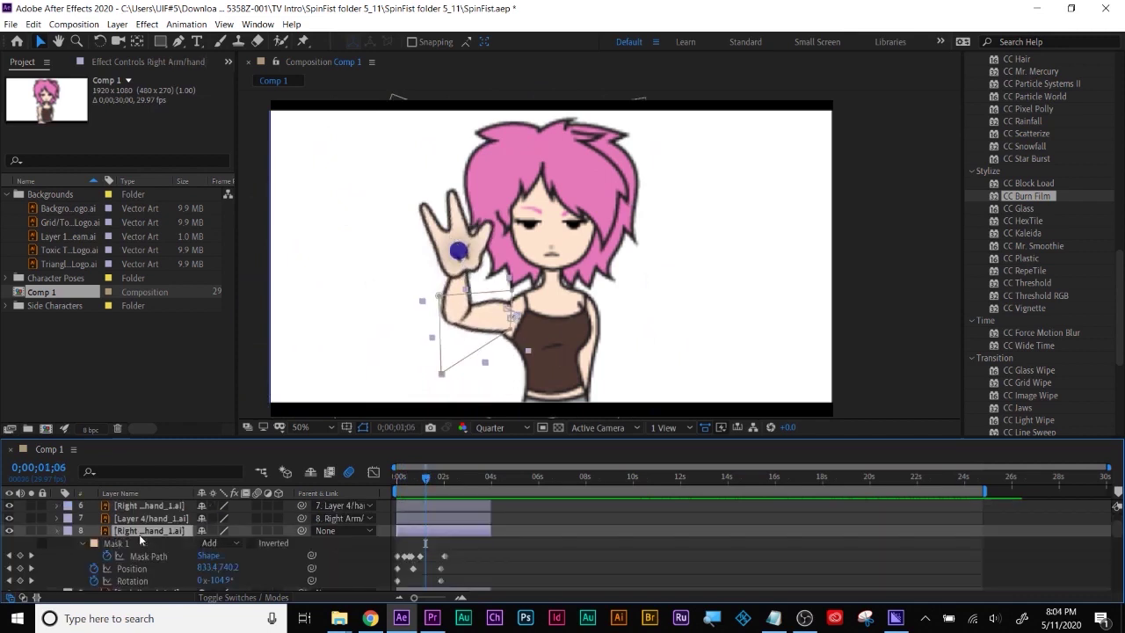
{"action": "scroll", "coordinate": [144, 531], "scroll_direction": "down", "scroll_amount": 1}
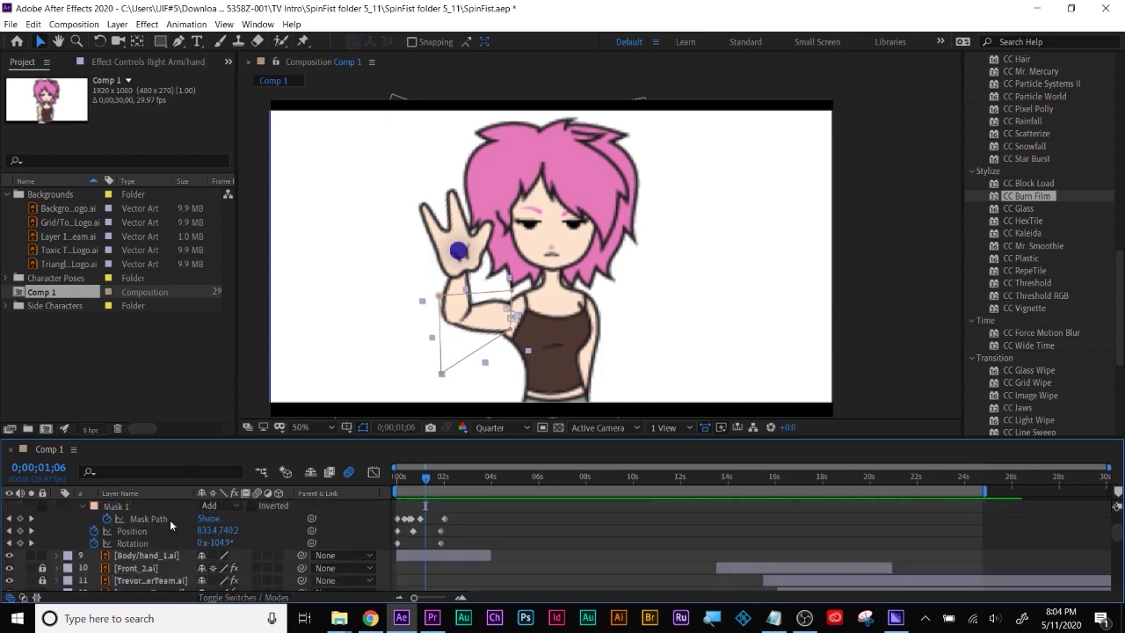
{"action": "scroll", "coordinate": [169, 519], "scroll_direction": "down", "scroll_amount": 2}
{"action": "scroll", "coordinate": [308, 505], "scroll_direction": "up", "scroll_amount": 3}
{"action": "key", "text": "u"}
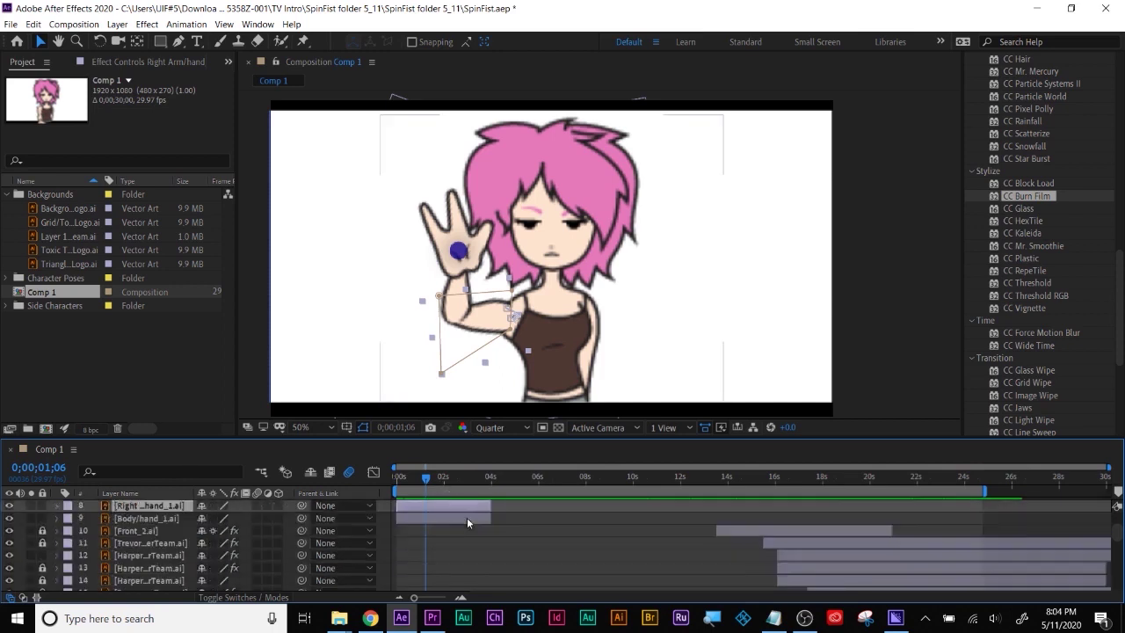
Scrub ahead to the Toxic Teens title at 0;00;06;26 and view it at Full resolution.
{"action": "left_click_drag", "start_coordinate": [425, 472], "coordinate": [466, 461]}
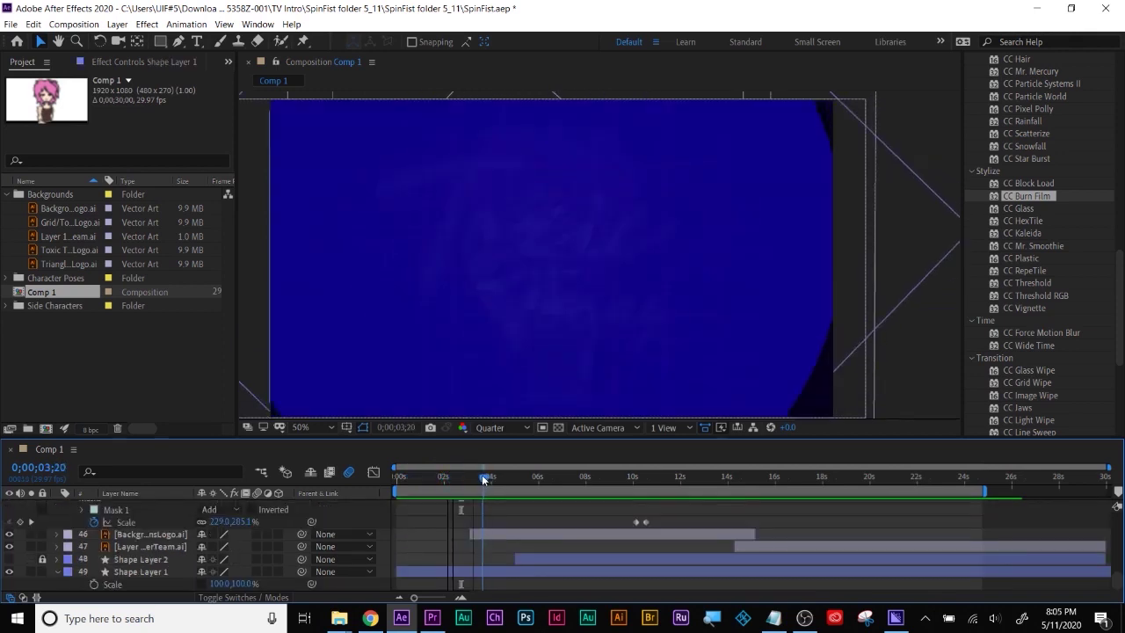
{"action": "left_click_drag", "start_coordinate": [477, 478], "coordinate": [560, 471]}
{"action": "left_click", "coordinate": [501, 427]}
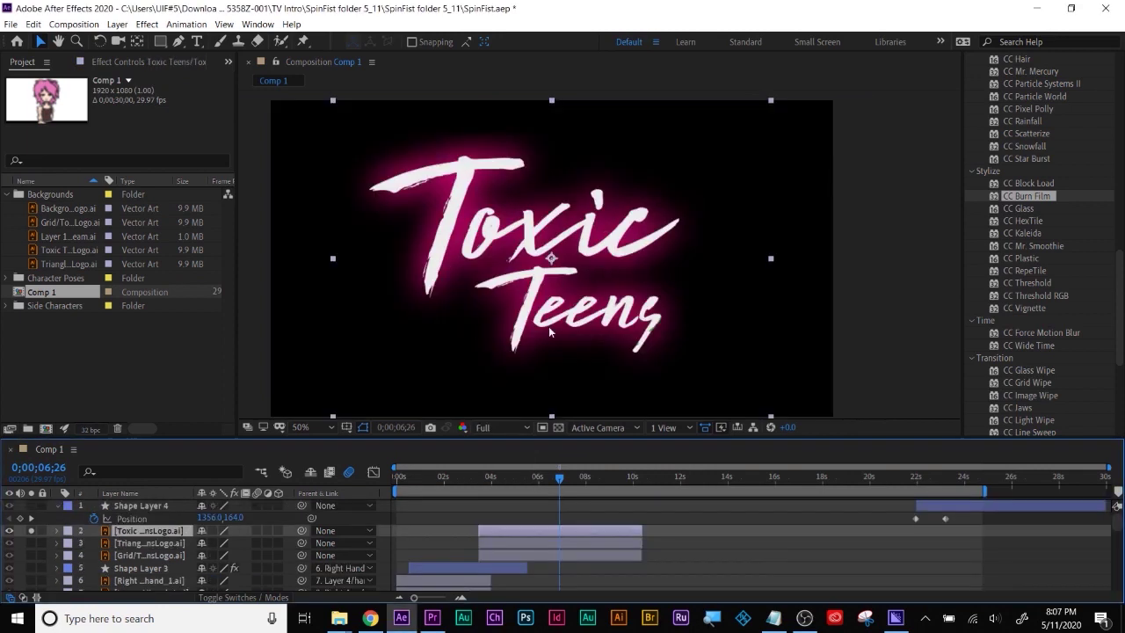
Turn off solo on the Toxic Teens title layer and apply the Glow effect to it.
{"action": "left_click", "coordinate": [27, 534]}
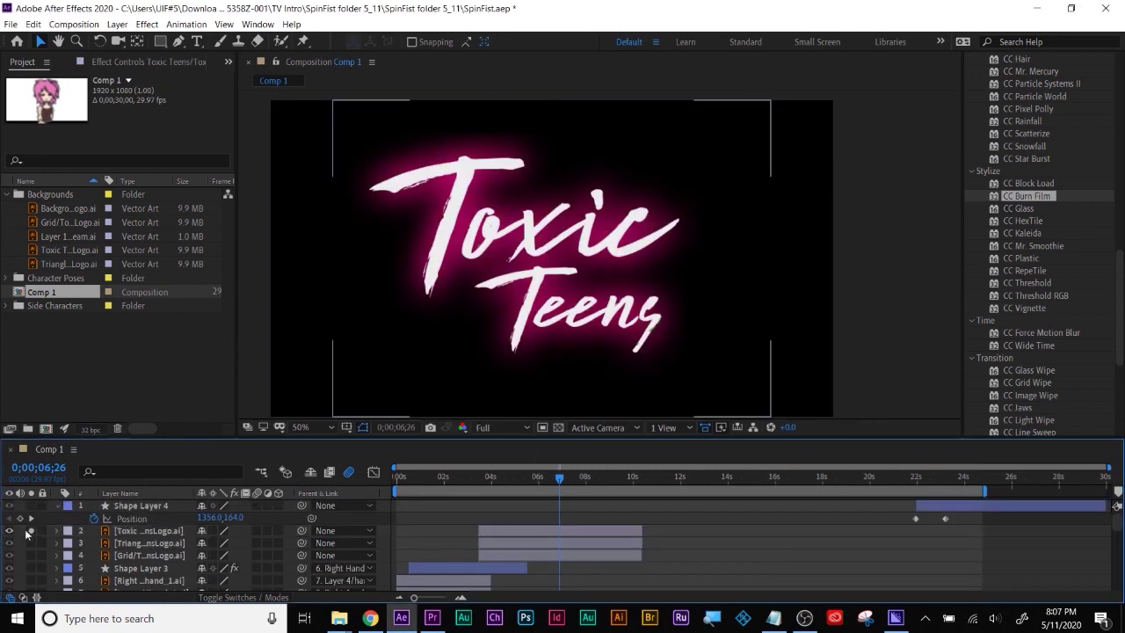
{"action": "left_click", "coordinate": [31, 532]}
{"action": "left_click", "coordinate": [575, 536]}
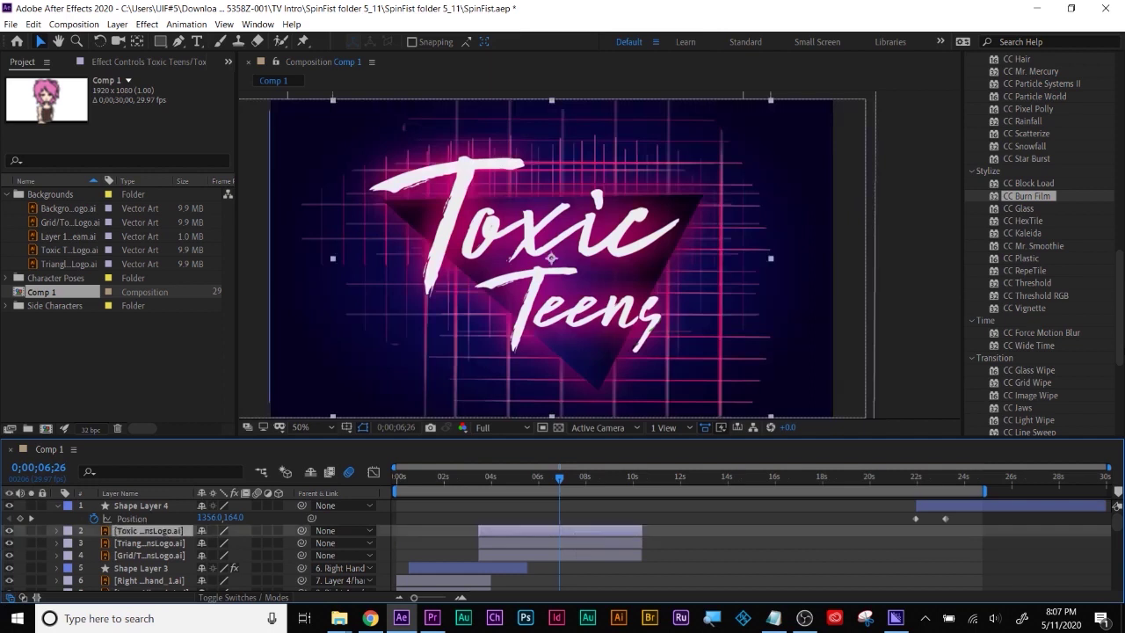
{"action": "scroll", "coordinate": [1042, 269], "scroll_direction": "up", "scroll_amount": 10}
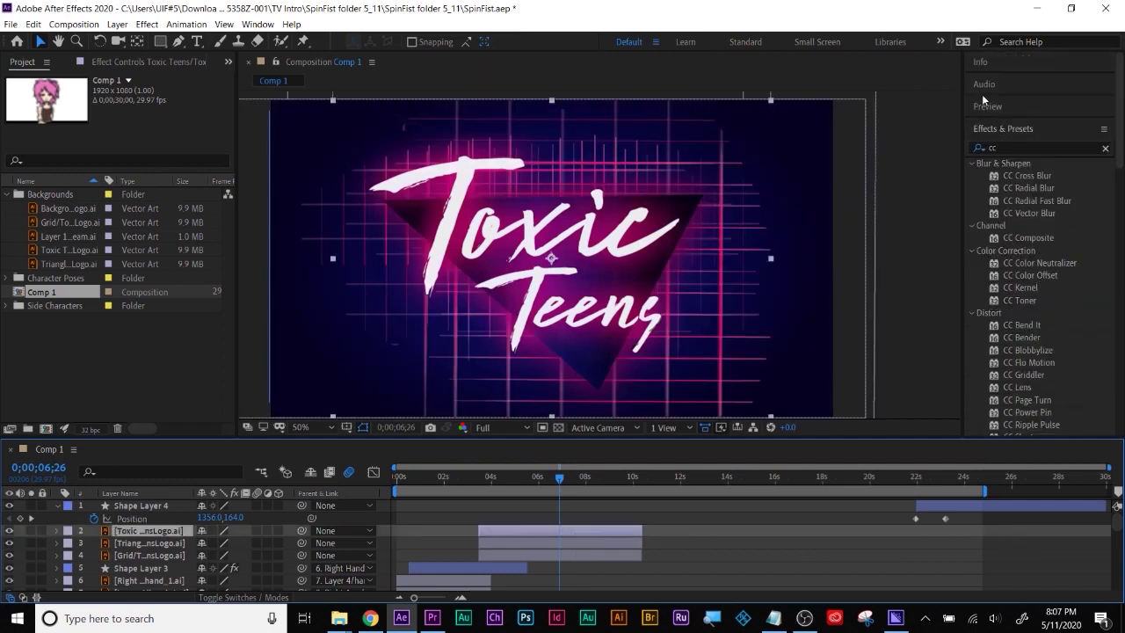
{"action": "left_click", "coordinate": [1011, 148]}
{"action": "type", "text": "glow"}
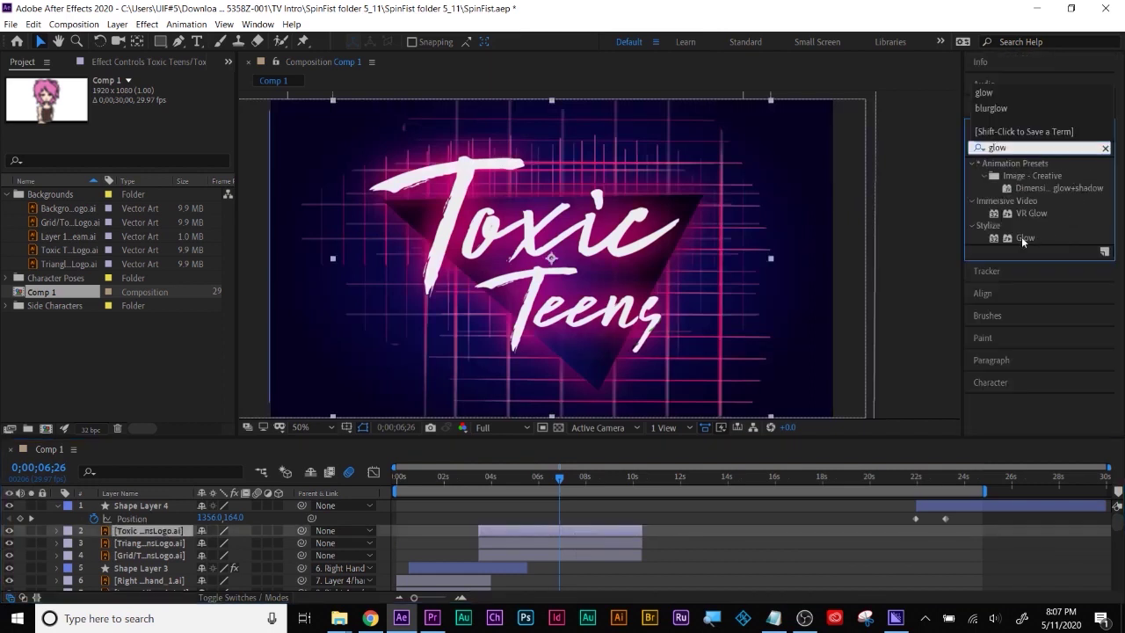
{"action": "left_click_drag", "start_coordinate": [1021, 238], "coordinate": [1013, 239]}
{"action": "left_click_drag", "start_coordinate": [691, 442], "coordinate": [572, 538]}
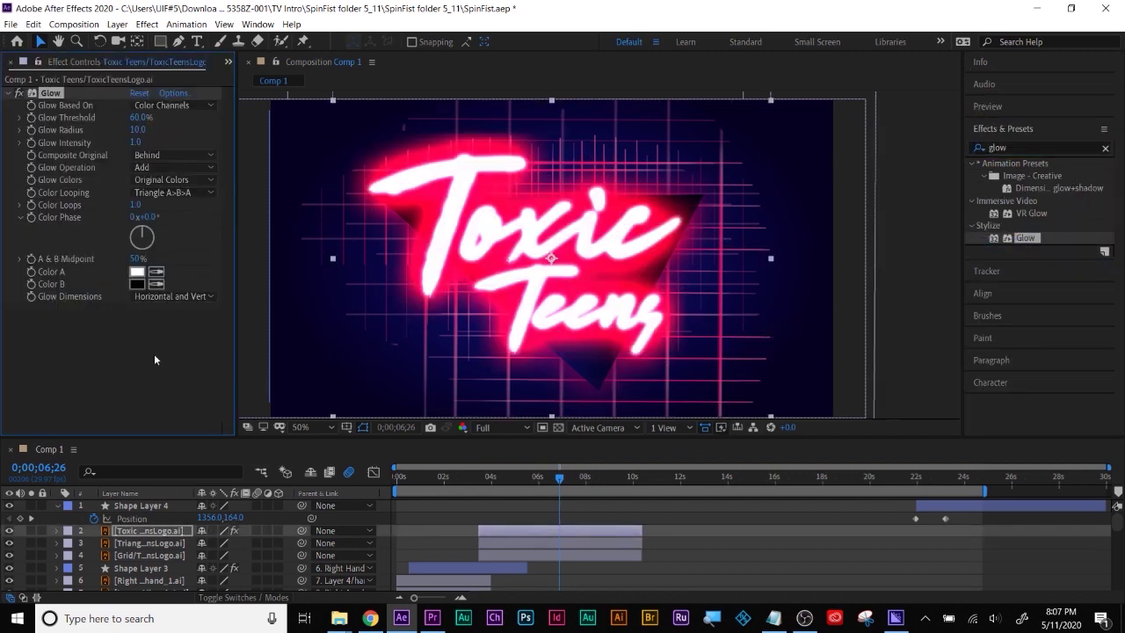
Cycle the project color depth from 8 bpc back to 32 bpc to compare how the title's glow renders.
{"action": "left_click", "coordinate": [229, 62]}
{"action": "left_click", "coordinate": [281, 77]}
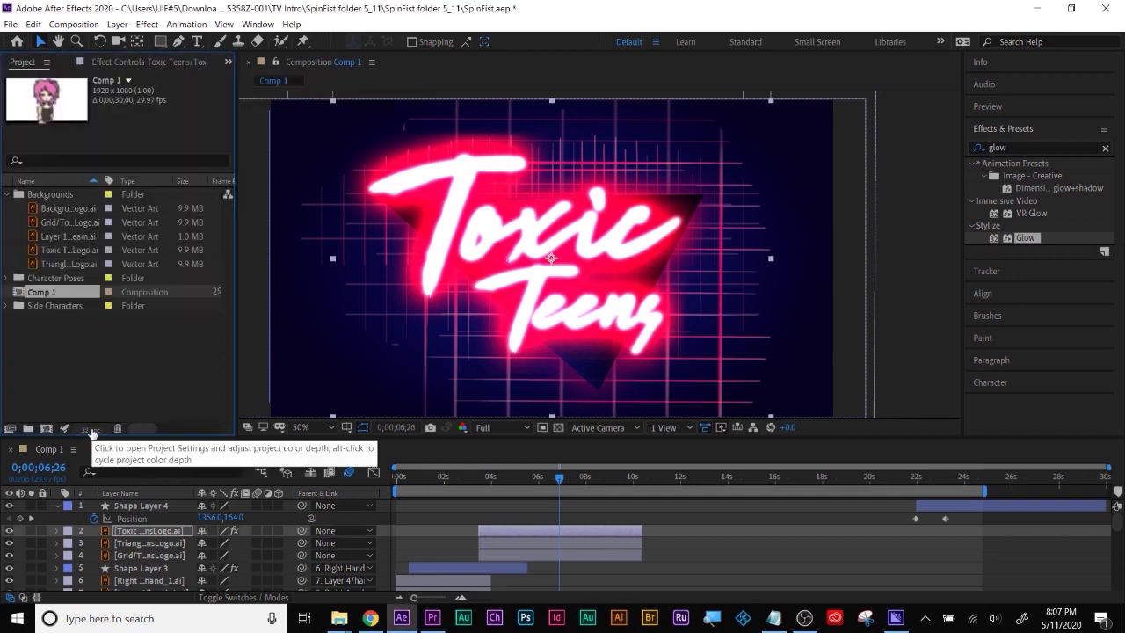
{"action": "left_click", "coordinate": [92, 431], "text": "alt"}
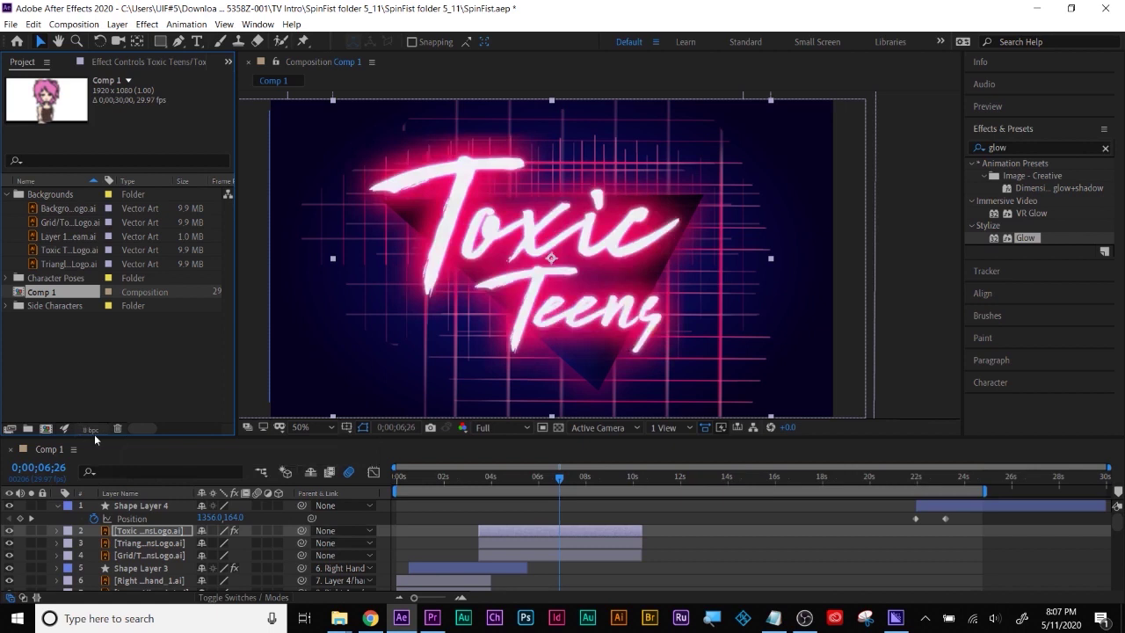
{"action": "left_click", "coordinate": [93, 433], "text": "alt"}
{"action": "left_click", "coordinate": [92, 430], "text": "alt"}
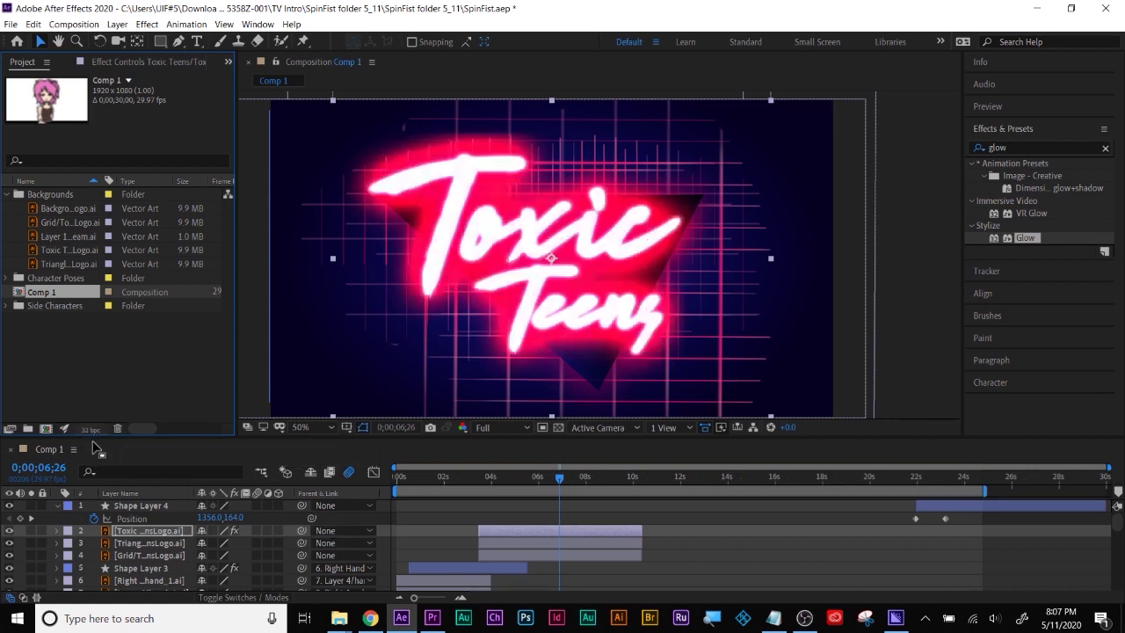
Try different Glow Radius values on the title, including 0.0 and 58.0, undoing and redoing changes.
{"action": "left_click", "coordinate": [145, 61]}
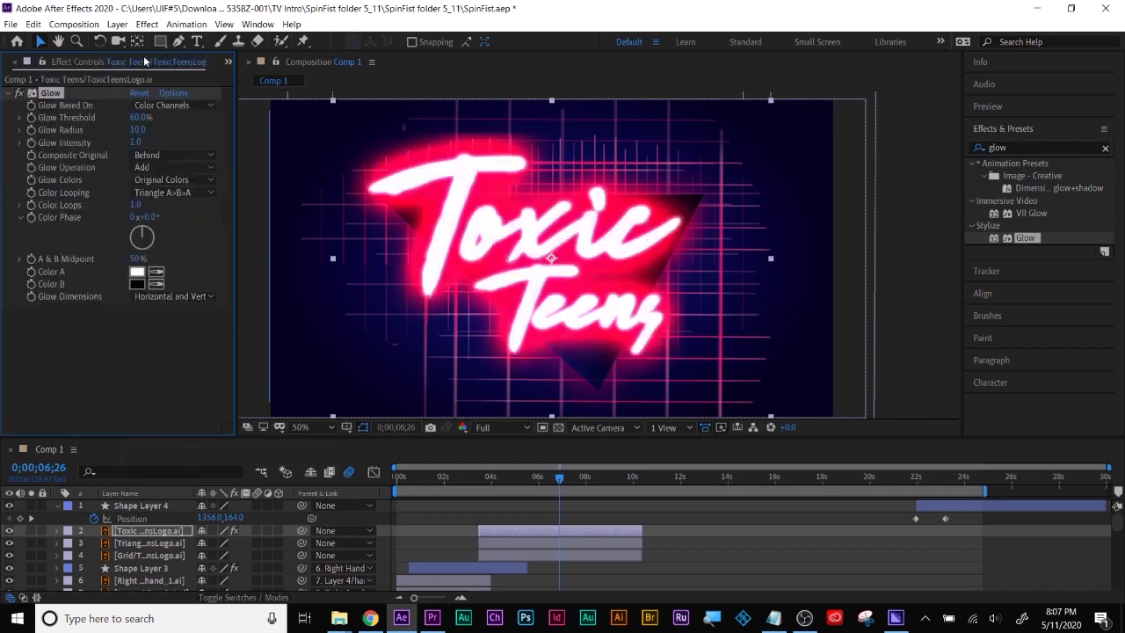
{"action": "left_click_drag", "start_coordinate": [138, 127], "coordinate": [149, 128]}
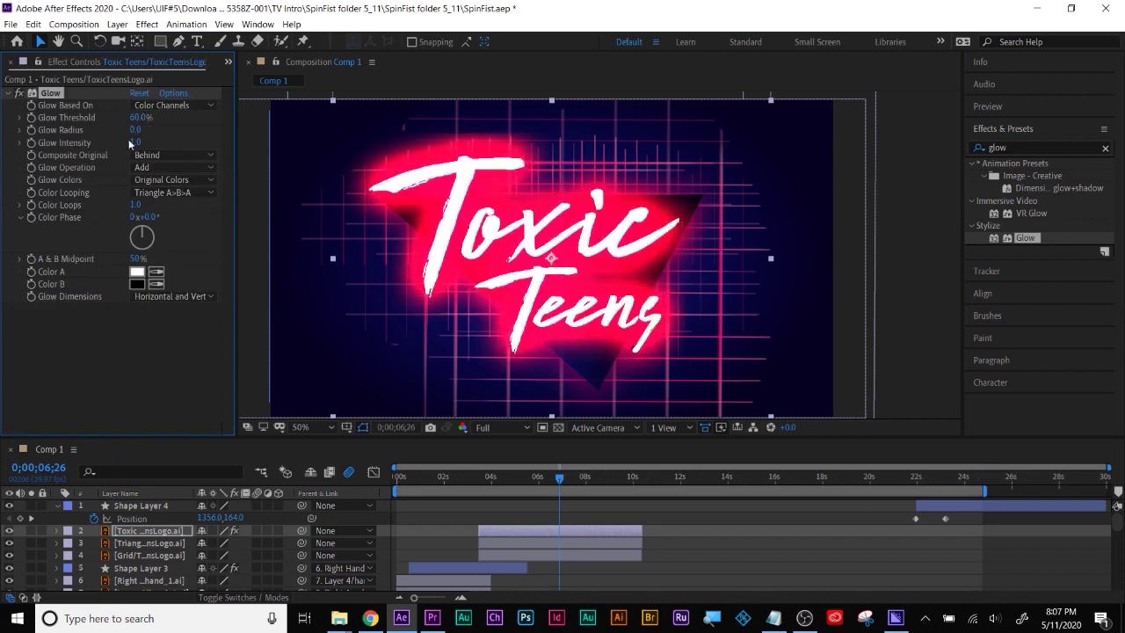
{"action": "key", "text": "ctrl+z"}
{"action": "key", "text": "ctrl+z"}
{"action": "key", "text": "ctrl+shift+z"}
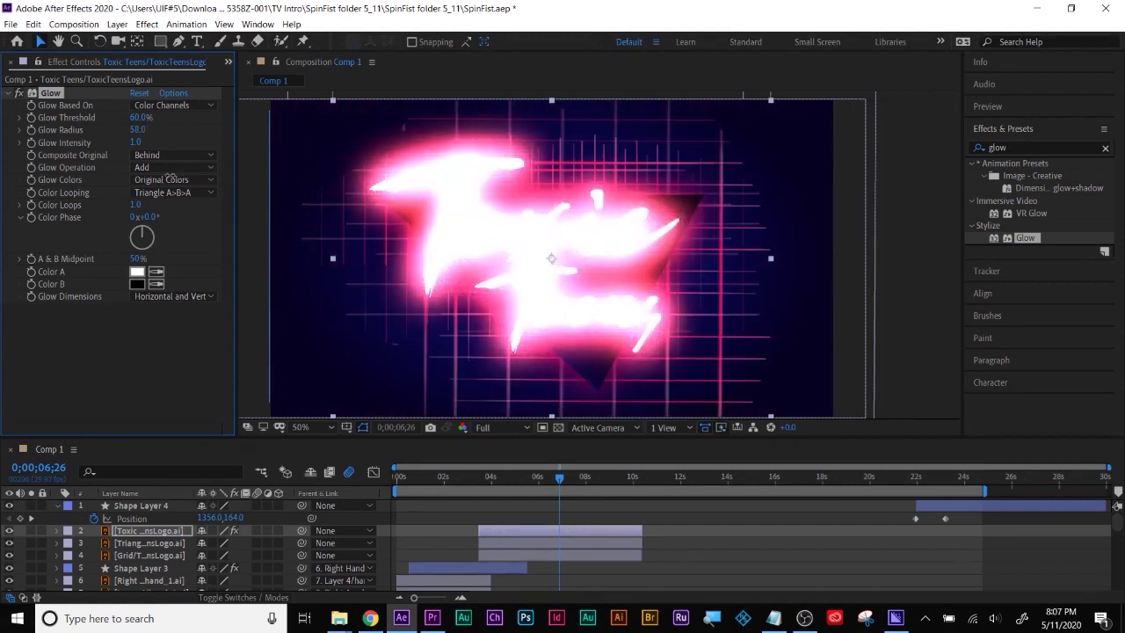
{"action": "key", "text": "ctrl+z"}
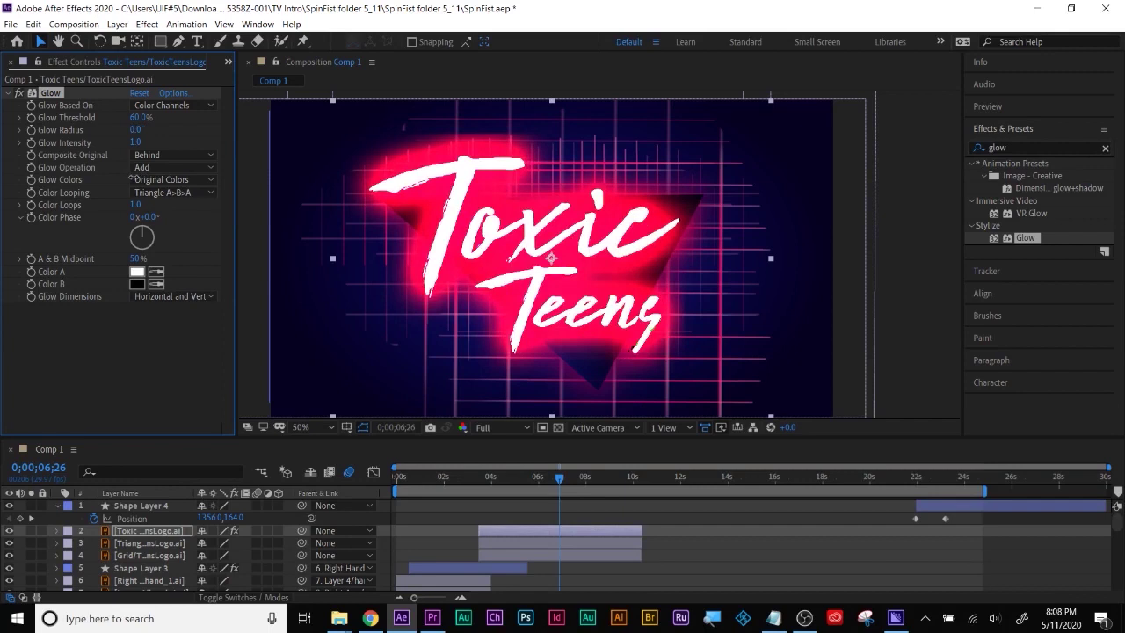
Keyframe the title's Glow from Threshold 85.1% and Radius 130.0 near 4 seconds to 96.1% and 8.0 at 0;00;05;24, and preview it.
{"action": "left_click_drag", "start_coordinate": [133, 118], "coordinate": [250, 129]}
{"action": "left_click_drag", "start_coordinate": [519, 479], "coordinate": [495, 486]}
{"action": "key", "text": "space"}
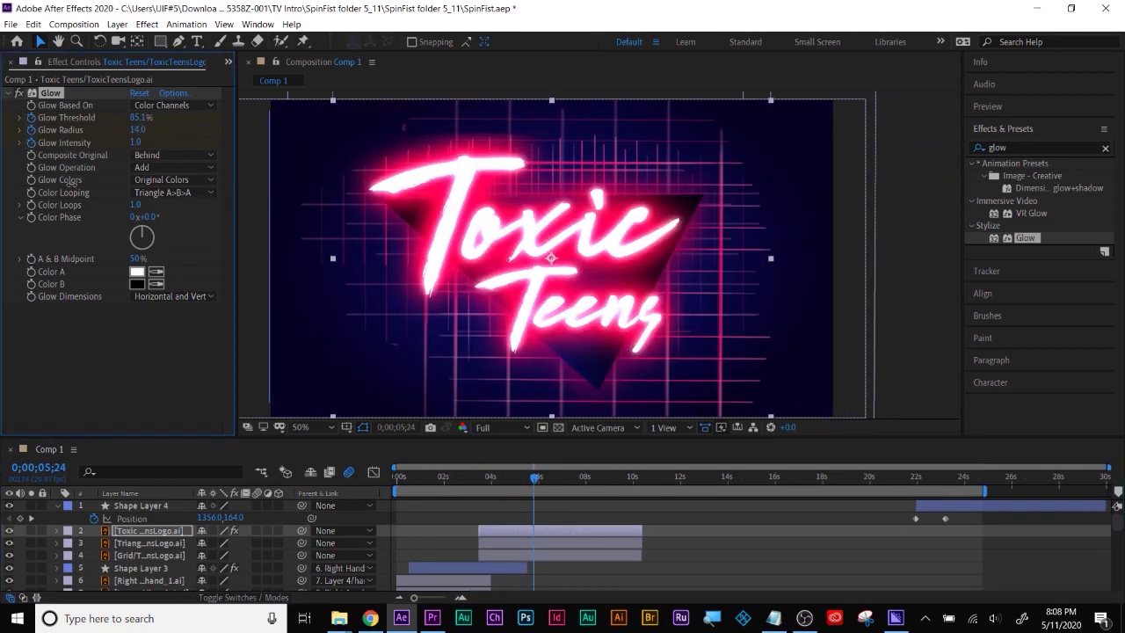
{"action": "left_click_drag", "start_coordinate": [140, 117], "coordinate": [176, 117]}
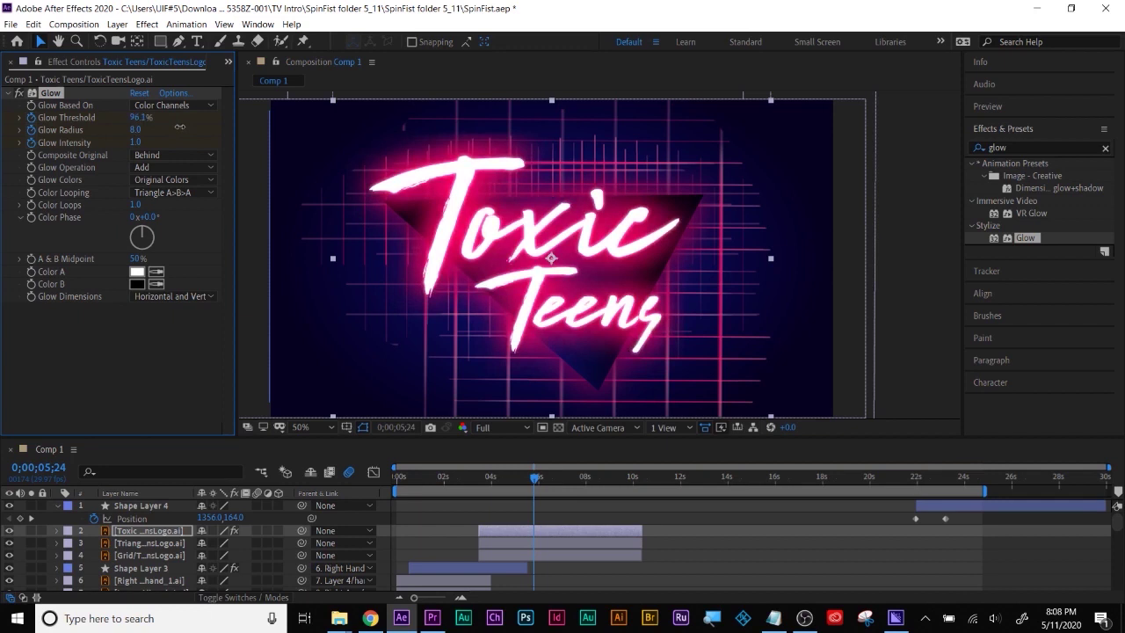
{"action": "left_click", "coordinate": [497, 483]}
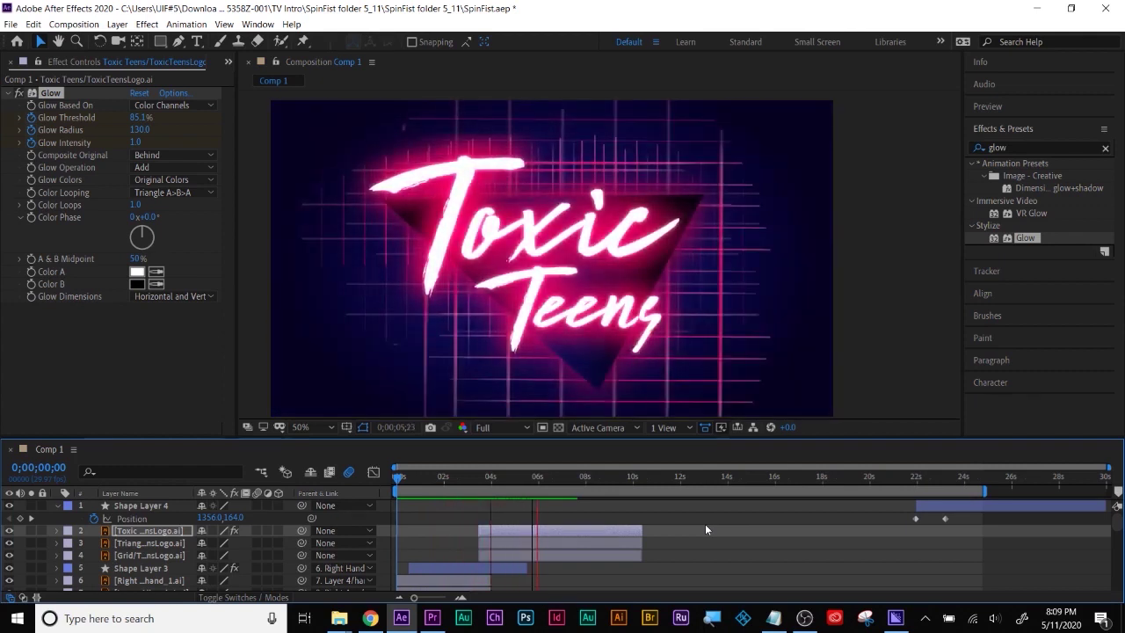
{"action": "key", "text": "space"}
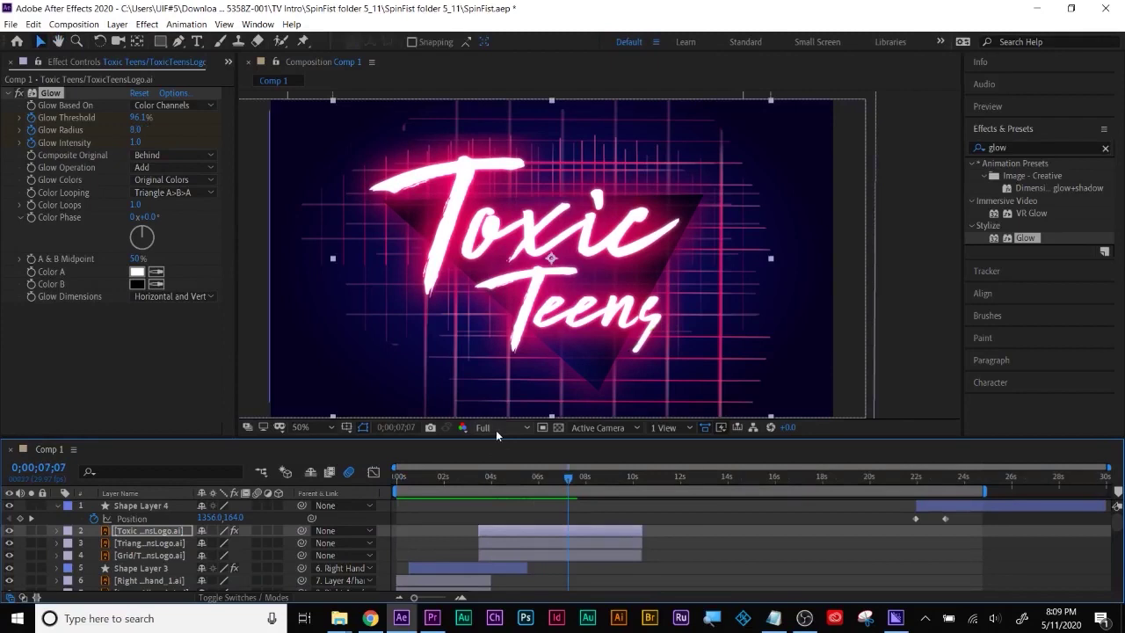
Lower the composition's preview resolution to Quarter.
{"action": "left_click", "coordinate": [494, 428]}
{"action": "left_click", "coordinate": [497, 443]}
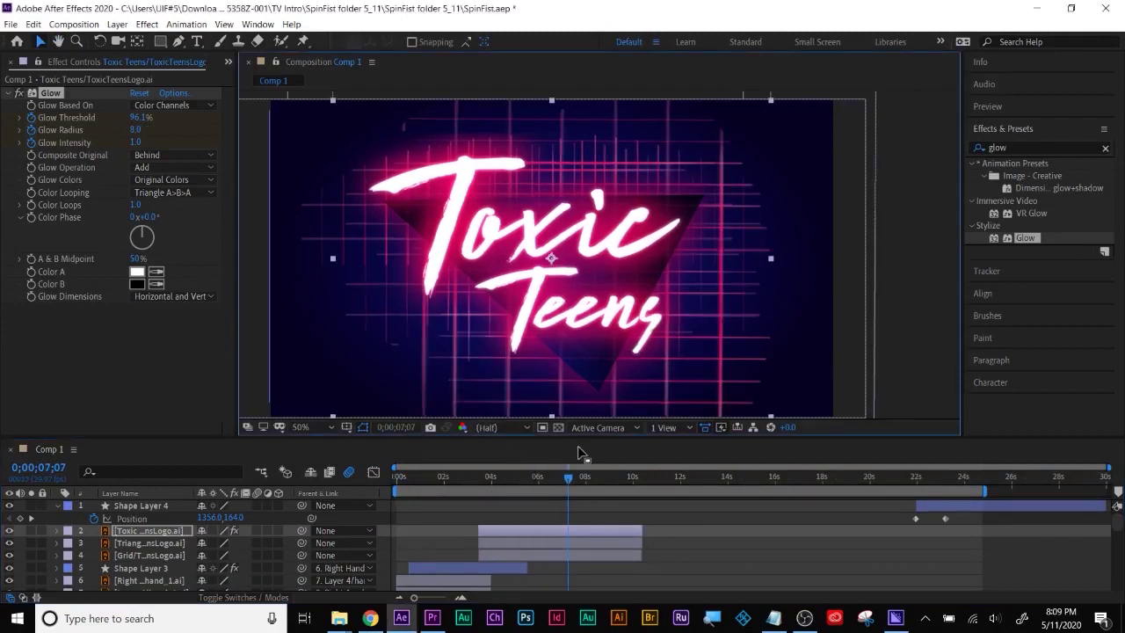
{"action": "left_click", "coordinate": [489, 430]}
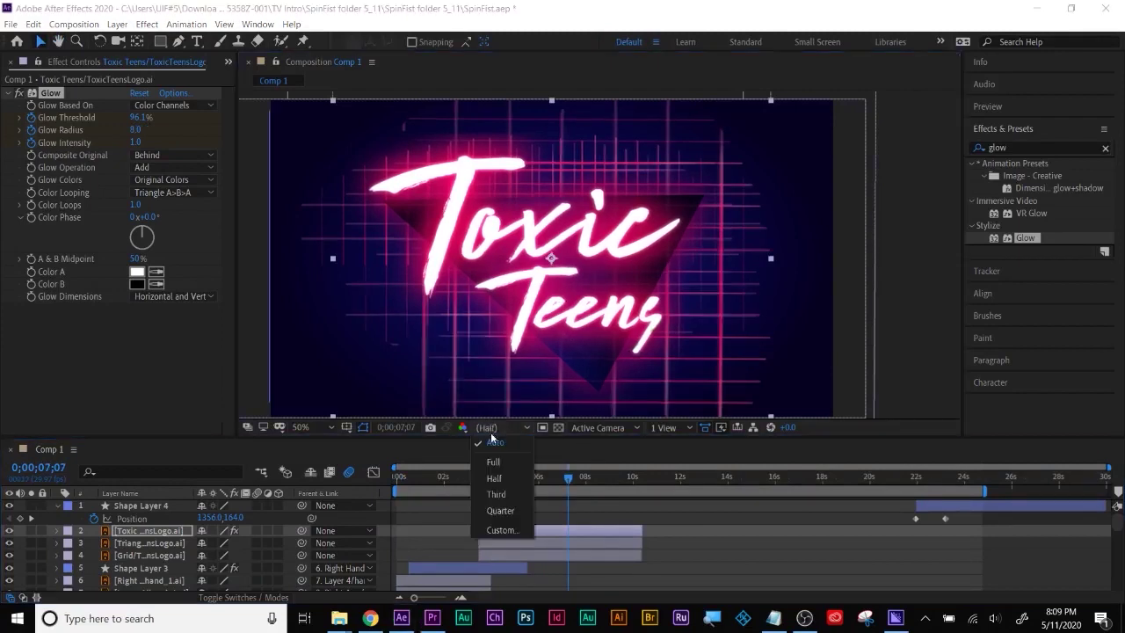
{"action": "left_click", "coordinate": [500, 510]}
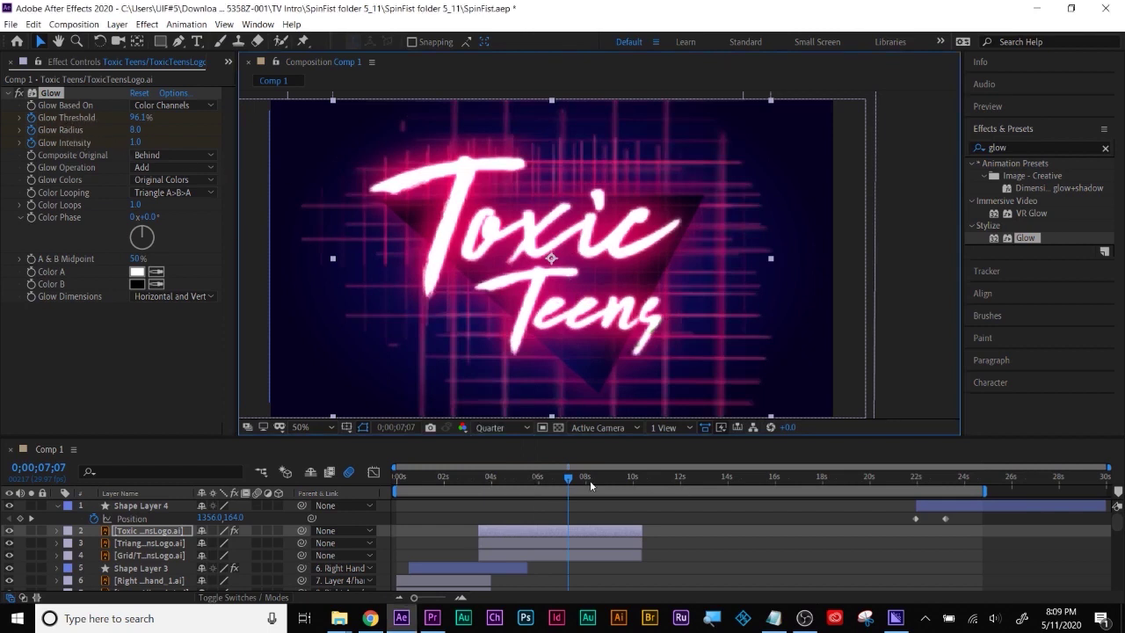
Scrub from the title through the character's turn into the street scene, stopping at 0;00;14;25.
{"action": "left_click_drag", "start_coordinate": [568, 477], "coordinate": [621, 490]}
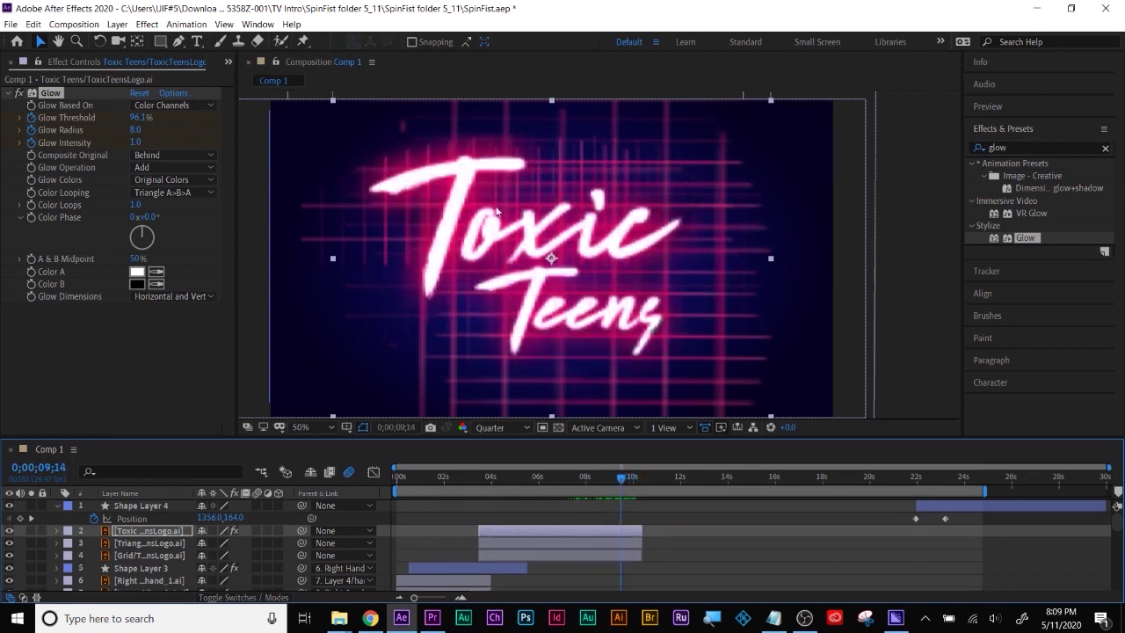
{"action": "left_click_drag", "start_coordinate": [625, 478], "coordinate": [759, 498]}
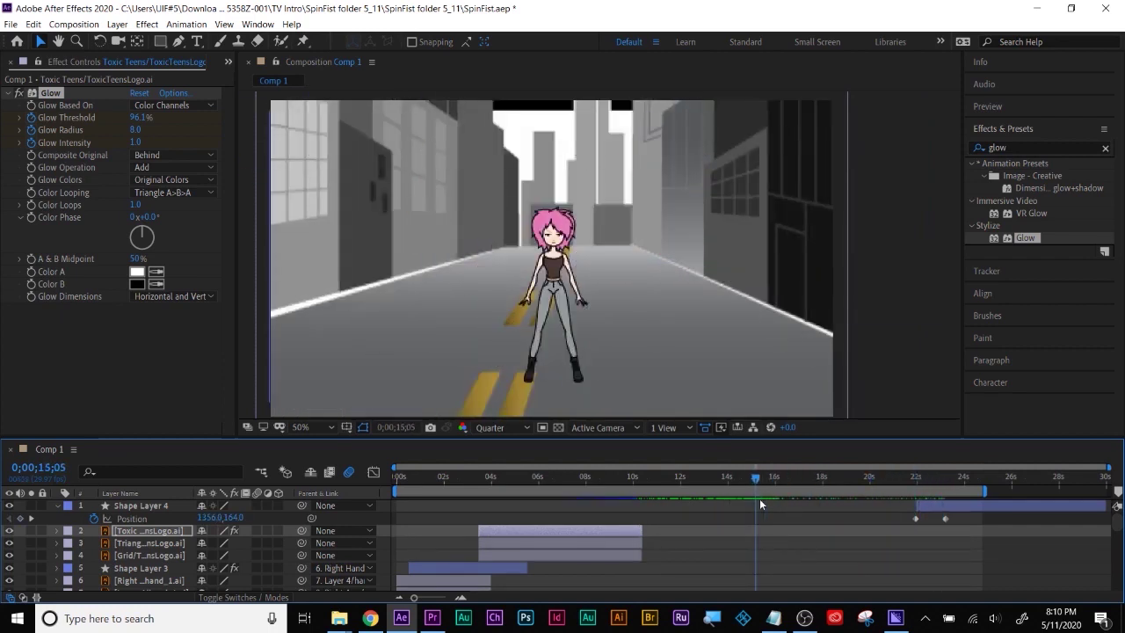
{"action": "left_click_drag", "start_coordinate": [752, 480], "coordinate": [712, 479]}
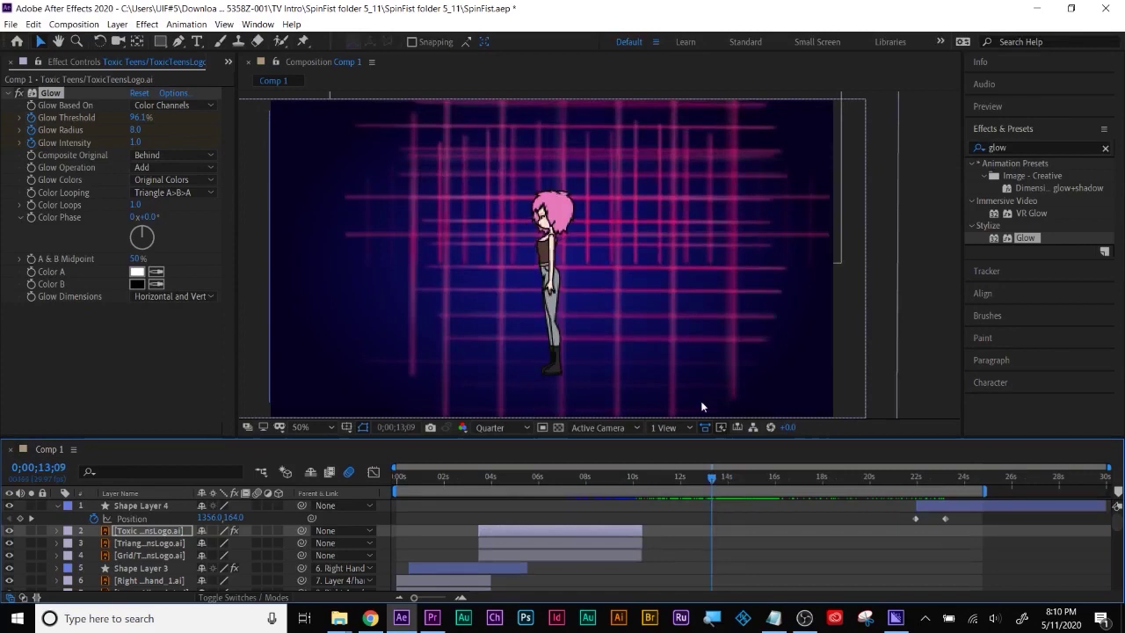
{"action": "left_click_drag", "start_coordinate": [717, 478], "coordinate": [743, 475]}
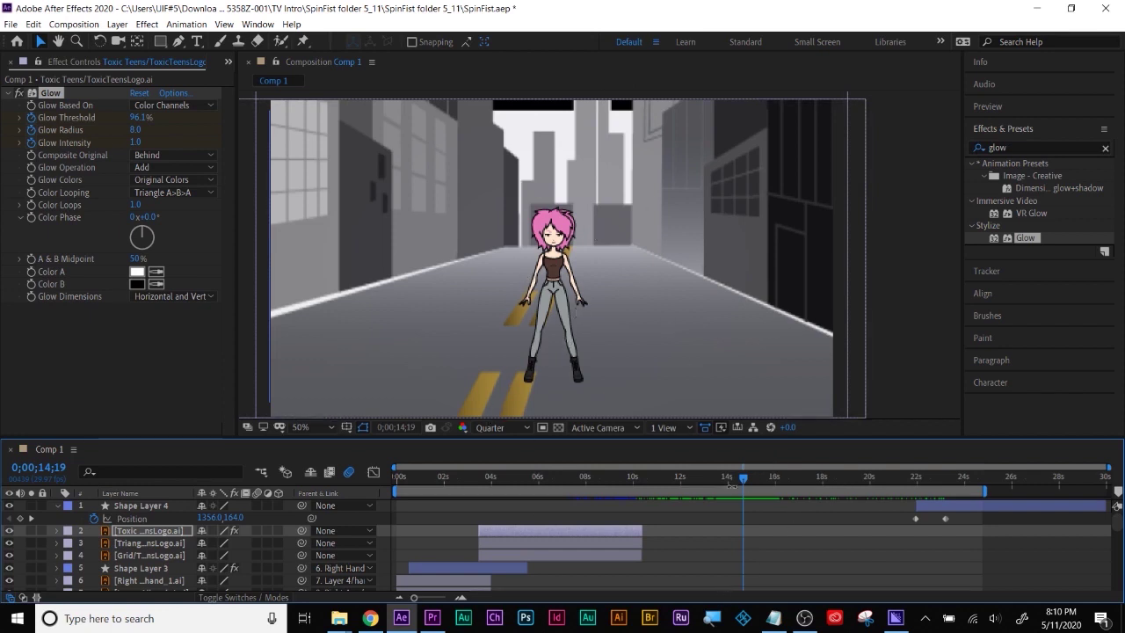
{"action": "mouse_move", "coordinate": [744, 480]}
{"action": "left_mouse_down"}
{"action": "mouse_move", "coordinate": [769, 479]}
{"action": "mouse_move", "coordinate": [747, 480]}
{"action": "left_mouse_up"}
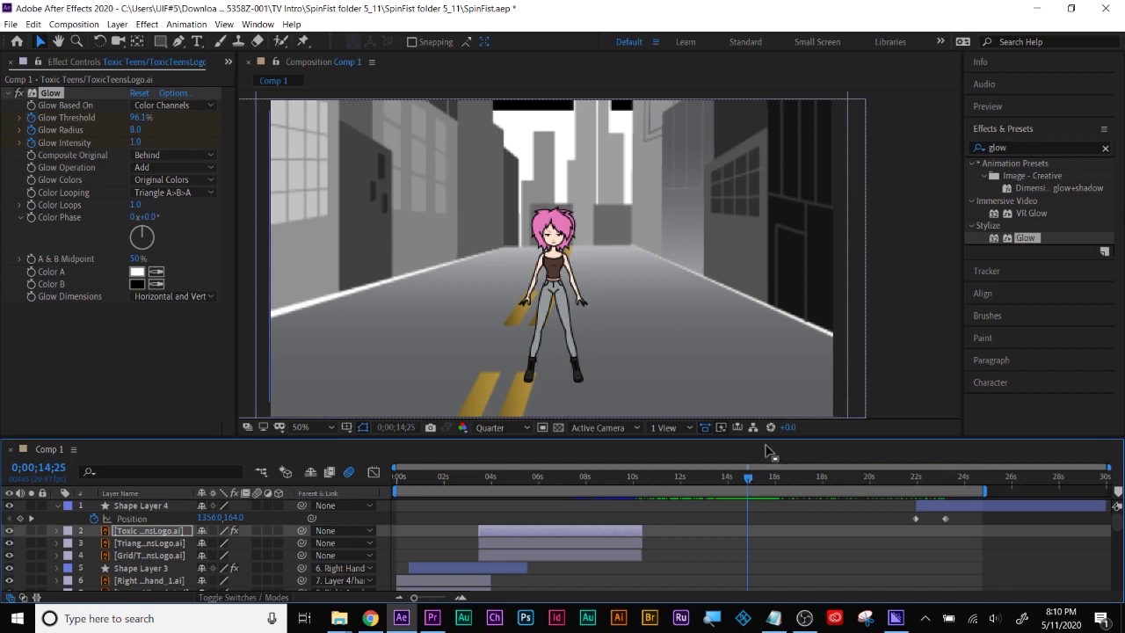
Enlarge the timeline, then check the visibility of the Front_2.ai character layer and unlock it.
{"action": "left_click_drag", "start_coordinate": [766, 437], "coordinate": [764, 367]}
{"action": "scroll", "coordinate": [758, 521], "scroll_direction": "down", "scroll_amount": 3}
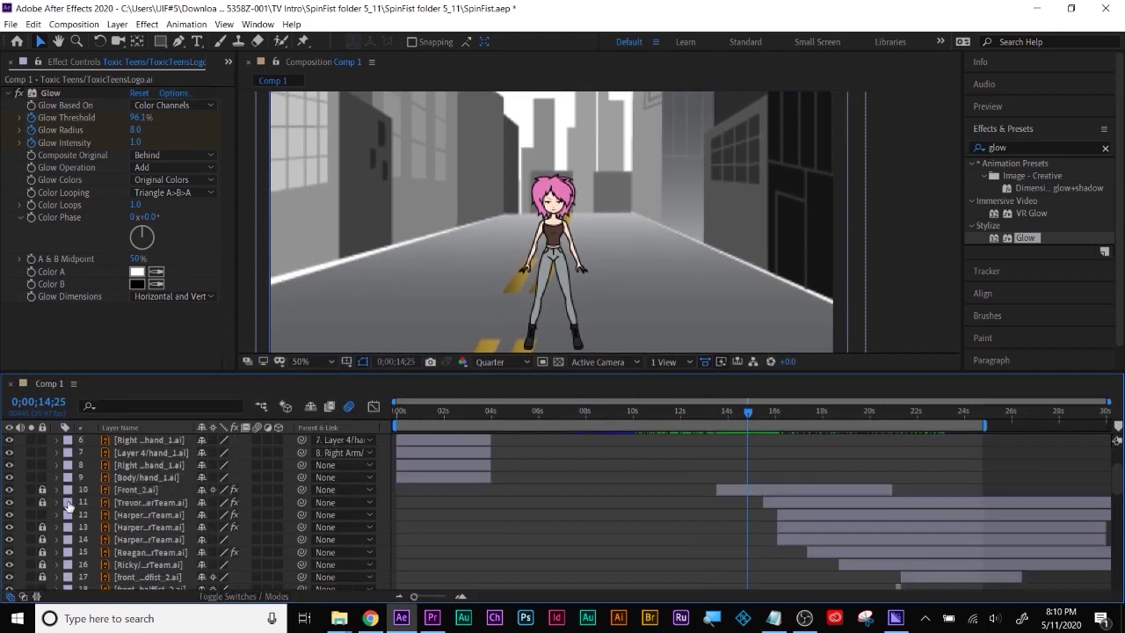
{"action": "left_click", "coordinate": [8, 492]}
{"action": "left_click", "coordinate": [8, 492]}
{"action": "left_click", "coordinate": [42, 491]}
Hide and reshow the street background on layer 47 to identify it, then scrub to 0;00;15;28.
{"action": "left_click", "coordinate": [748, 345]}
{"action": "left_click", "coordinate": [8, 544]}
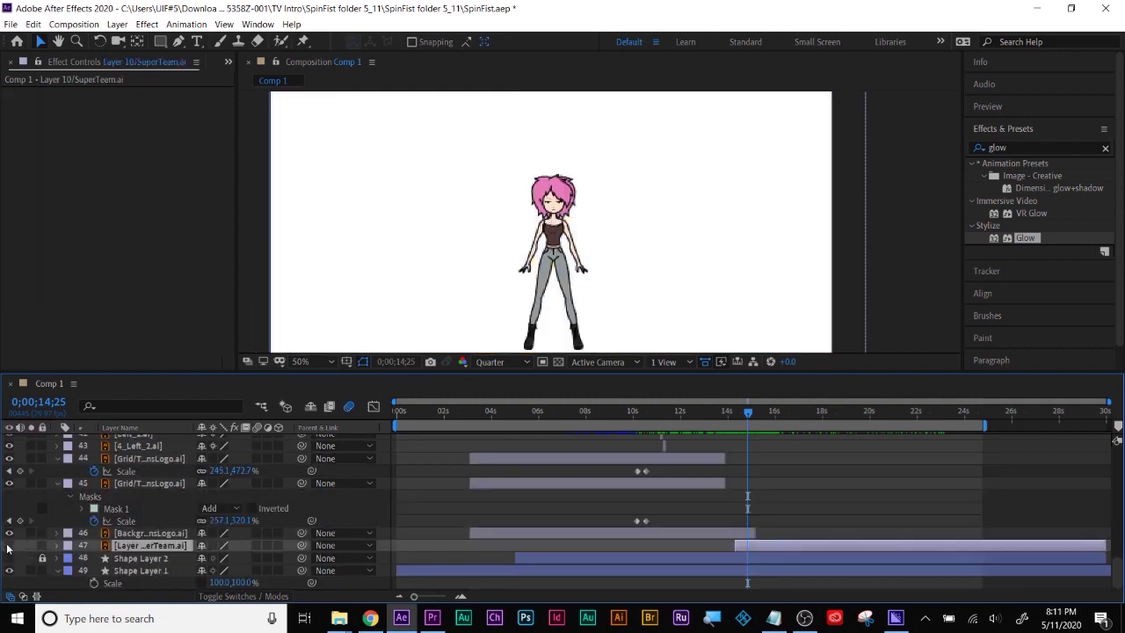
{"action": "left_click", "coordinate": [8, 545]}
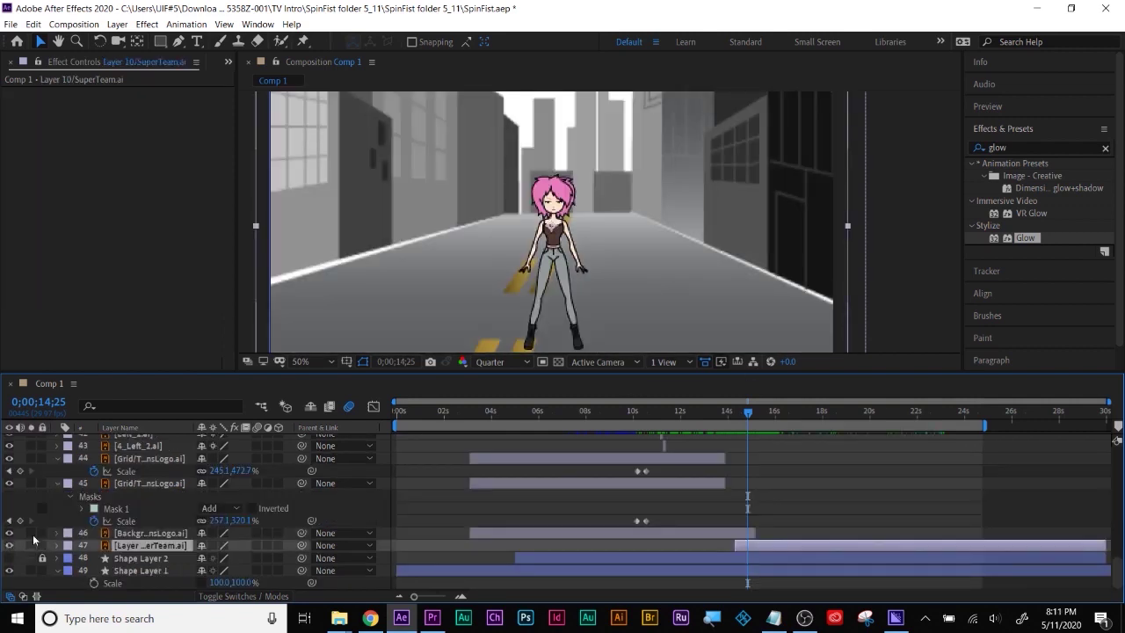
{"action": "left_click_drag", "start_coordinate": [747, 412], "coordinate": [775, 416]}
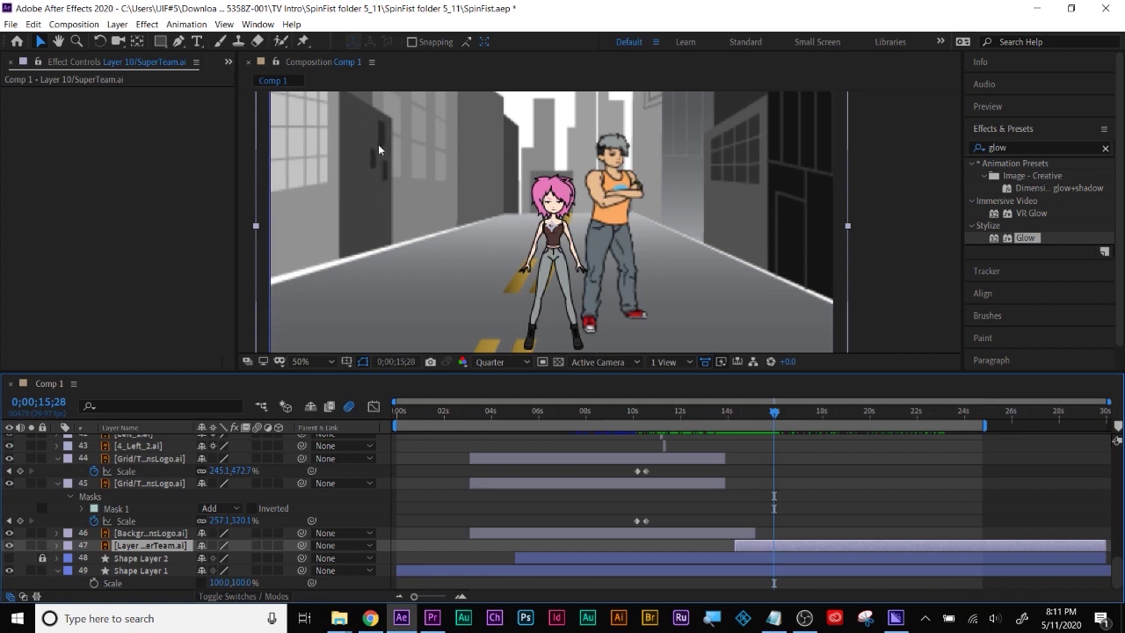
Create a 1920 x 1080 black solid layer and apply the Grid effect to it.
{"action": "left_click", "coordinate": [1017, 149]}
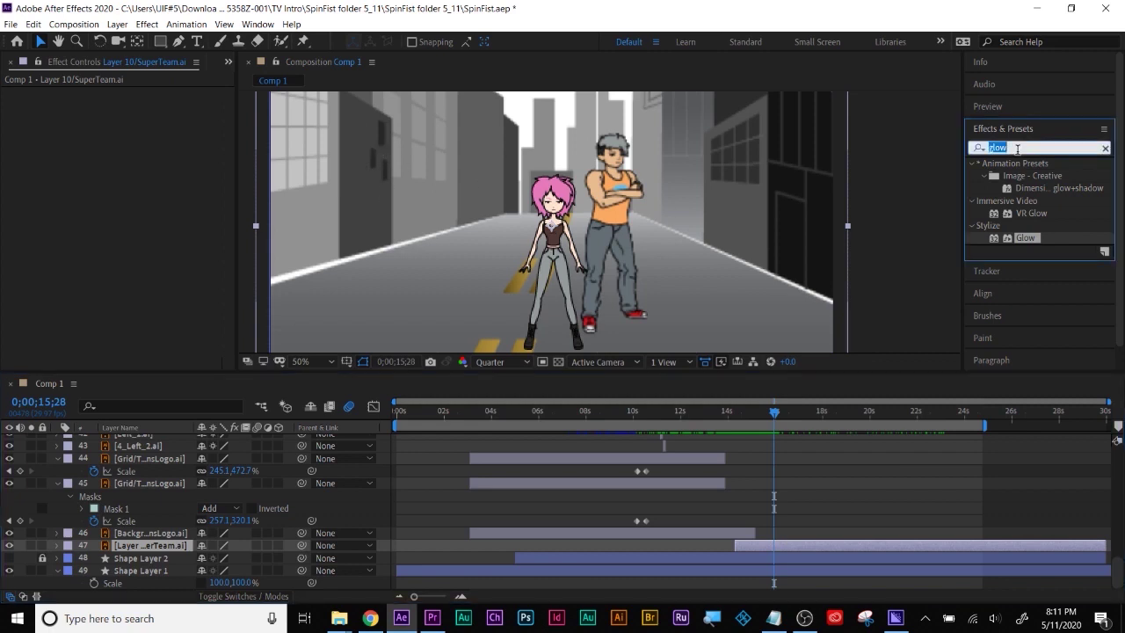
{"action": "type", "text": "grid"}
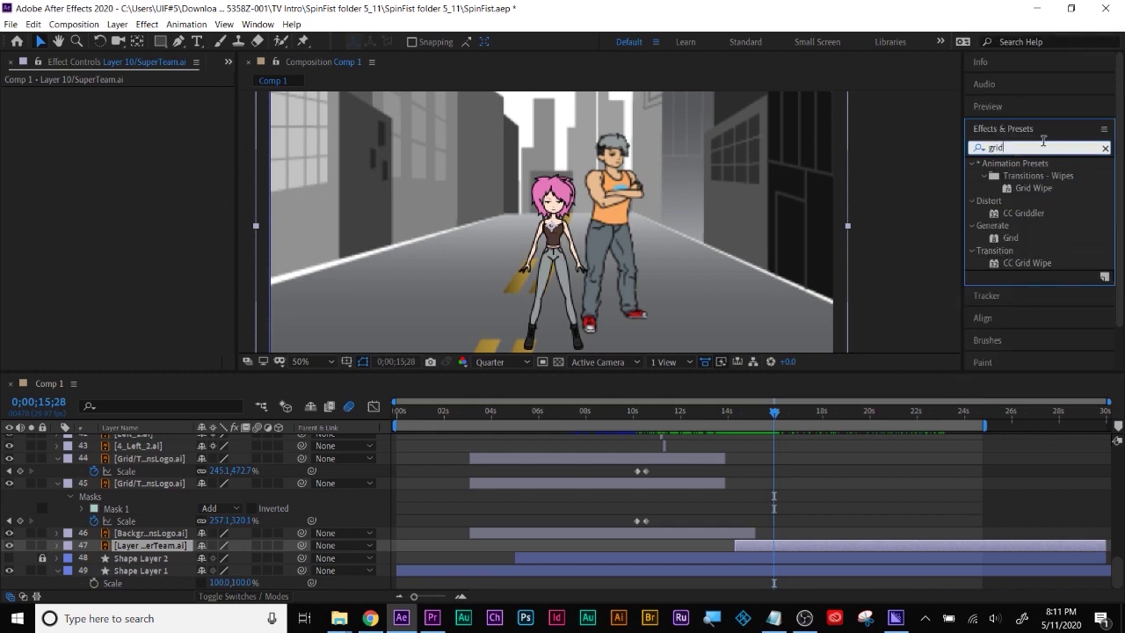
{"action": "left_click", "coordinate": [817, 485]}
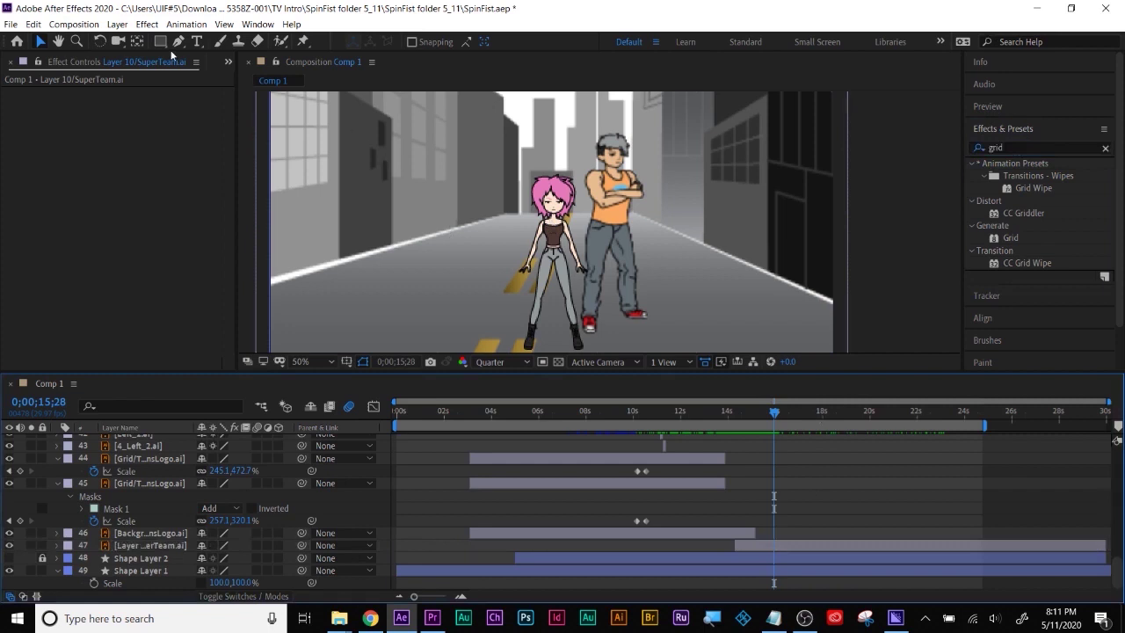
{"action": "left_click", "coordinate": [117, 23]}
{"action": "mouse_move", "coordinate": [125, 44]}
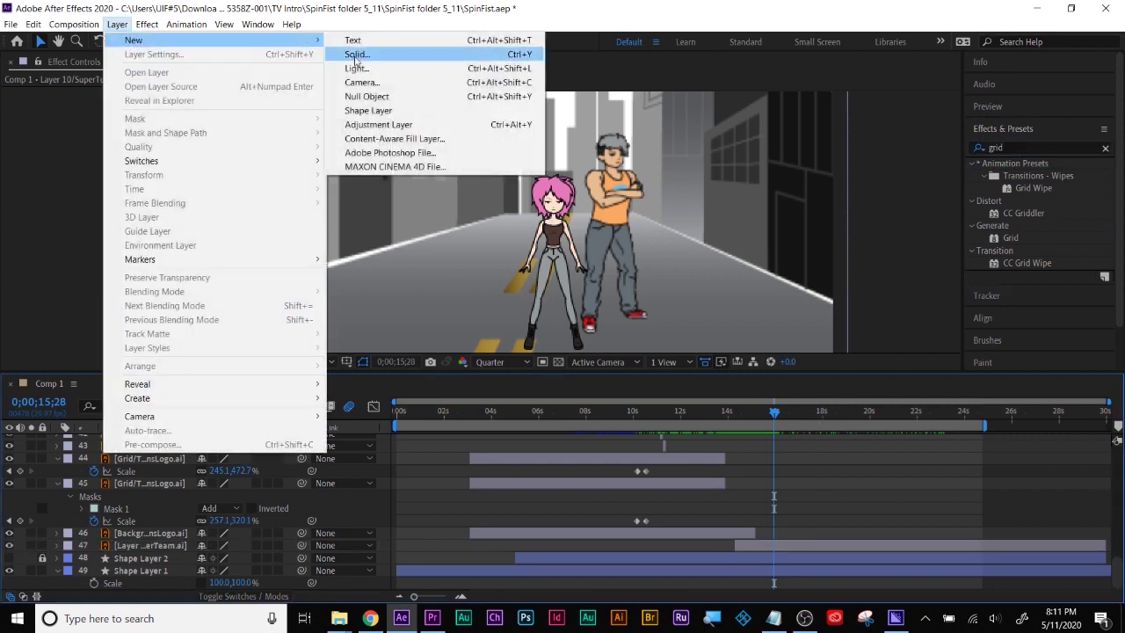
{"action": "left_click", "coordinate": [364, 56]}
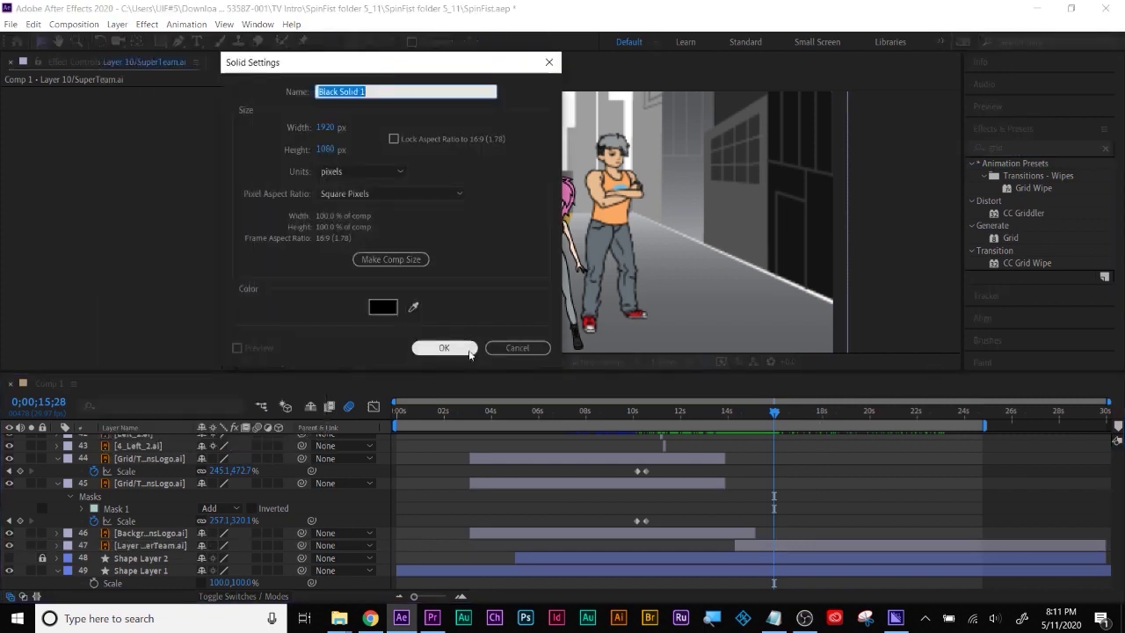
{"action": "left_click", "coordinate": [453, 347]}
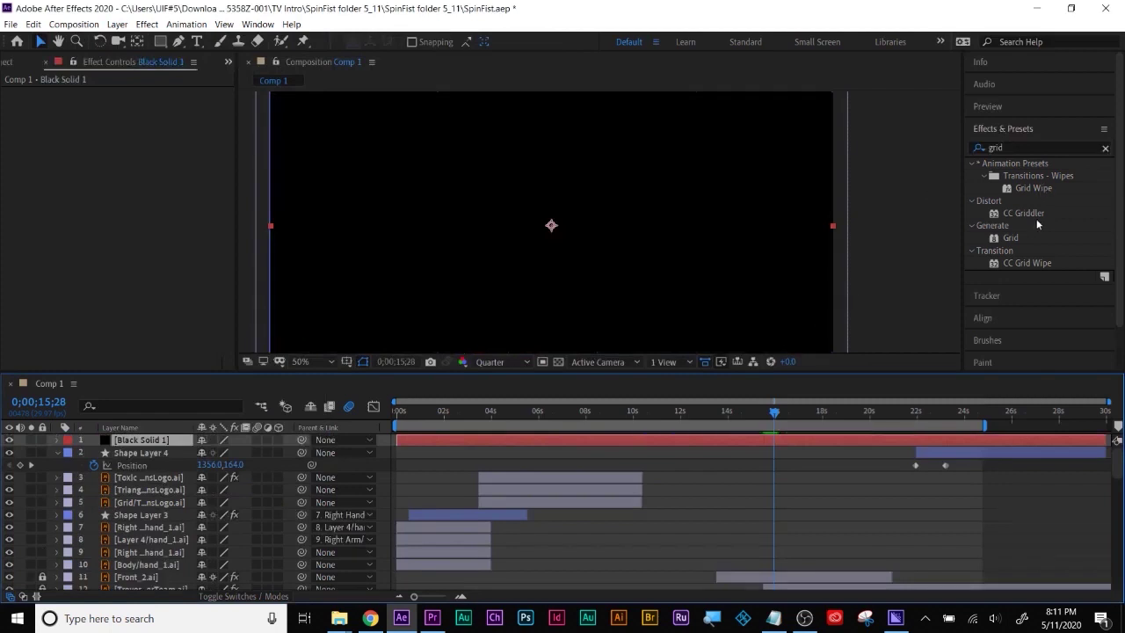
{"action": "left_click_drag", "start_coordinate": [1007, 239], "coordinate": [800, 445]}
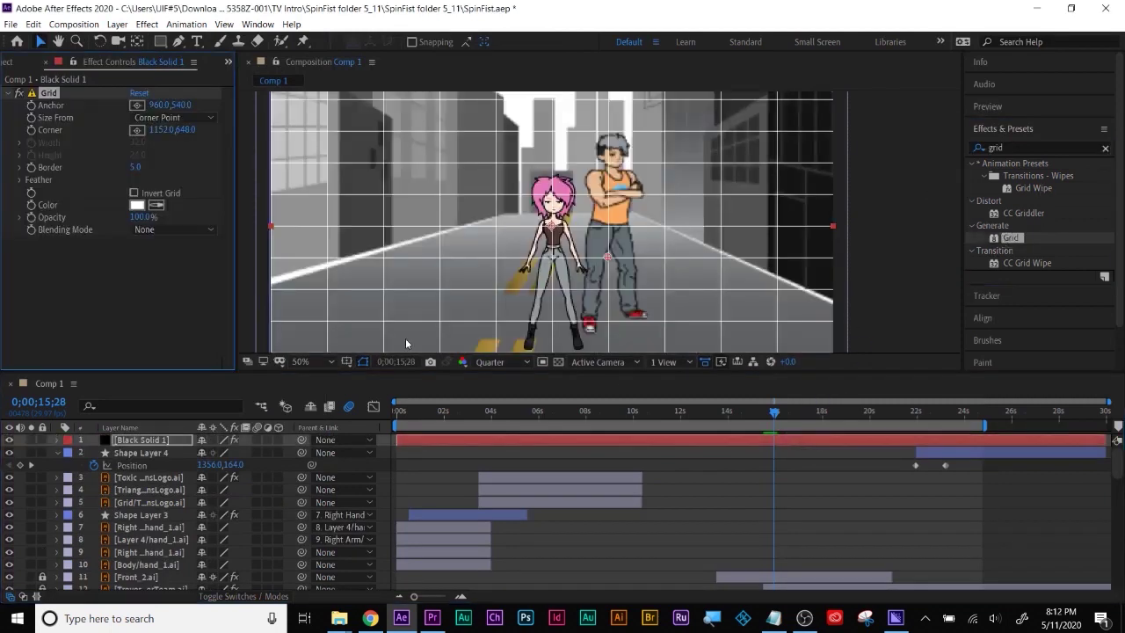
Set the grid's color to purple A104F3 and its border to 13.
{"action": "left_click", "coordinate": [156, 205]}
{"action": "left_click", "coordinate": [136, 205]}
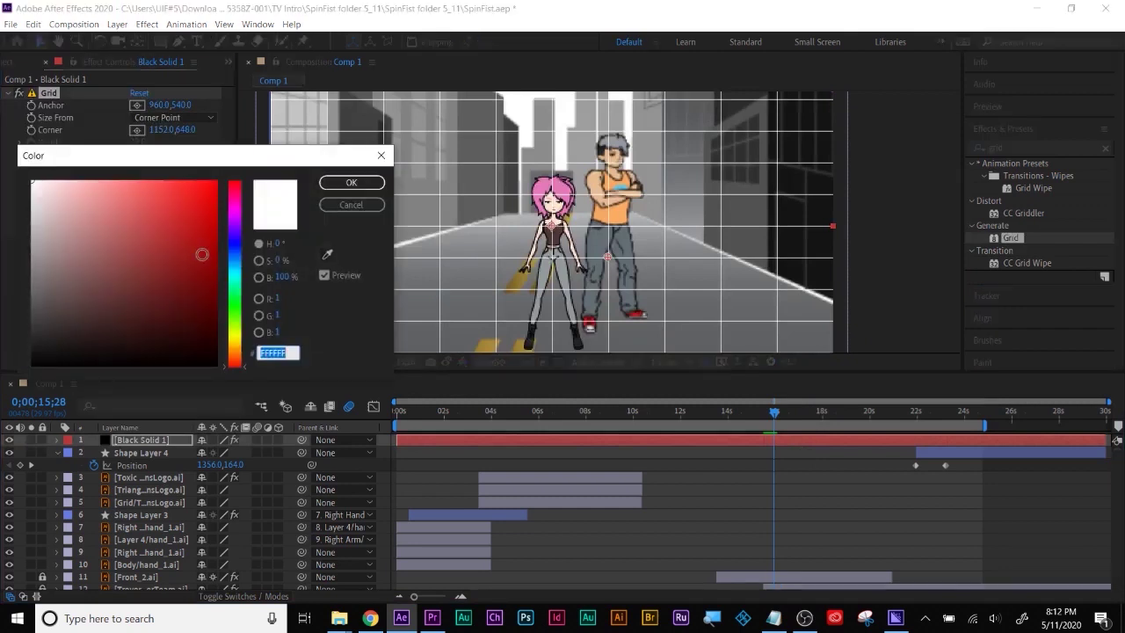
{"action": "left_click_drag", "start_coordinate": [240, 239], "coordinate": [214, 187]}
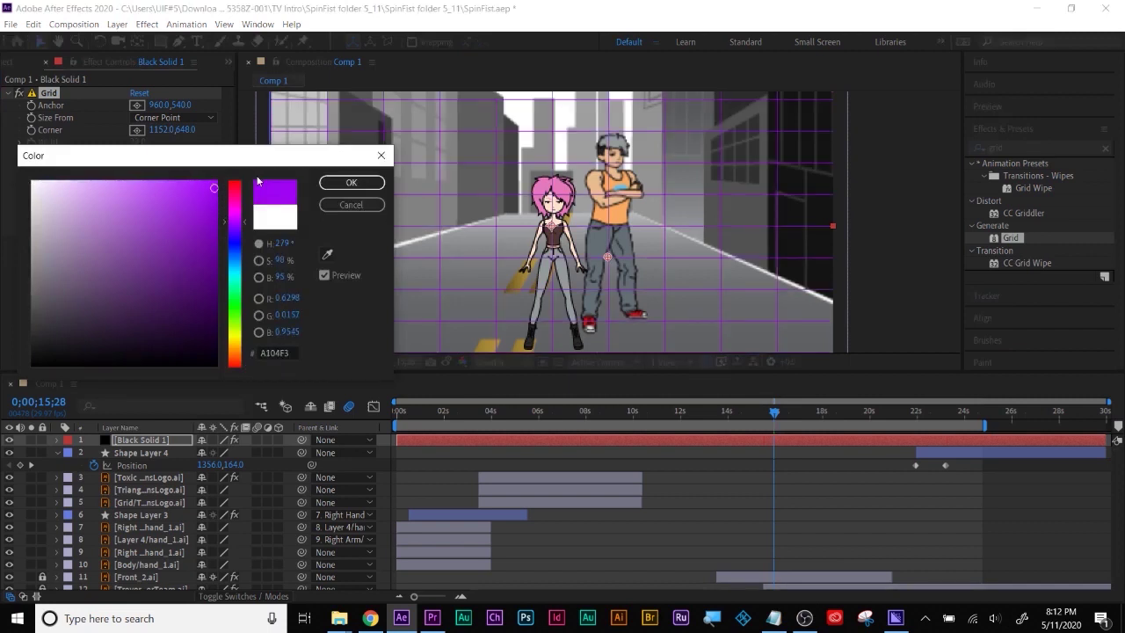
{"action": "left_click", "coordinate": [350, 183]}
{"action": "left_click_drag", "start_coordinate": [138, 167], "coordinate": [142, 165]}
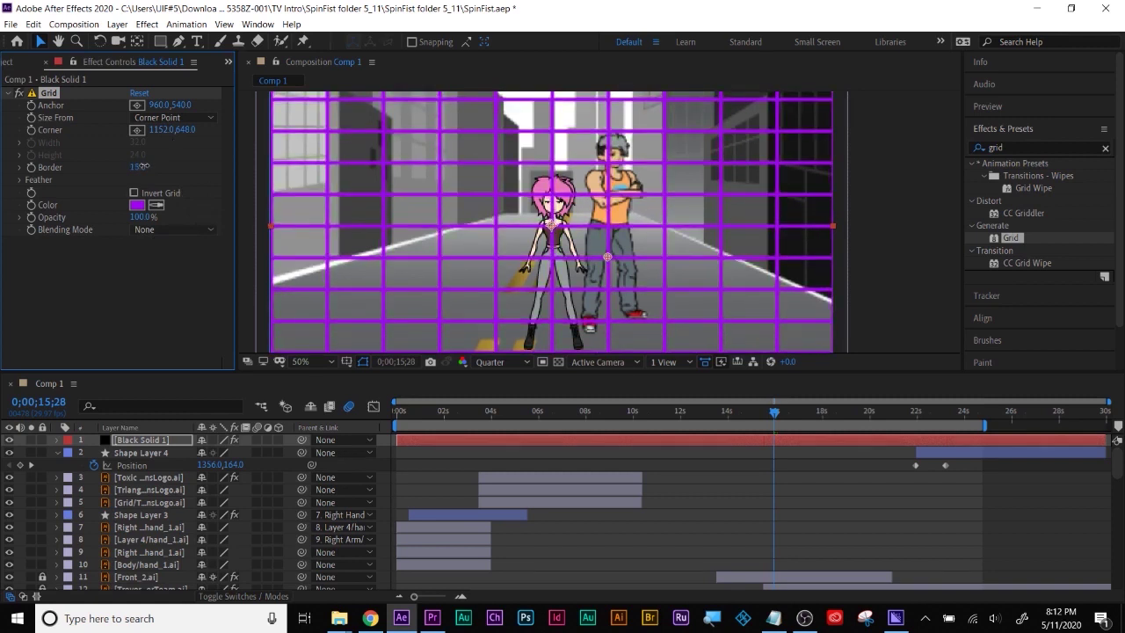
{"action": "left_click_drag", "start_coordinate": [141, 166], "coordinate": [137, 167]}
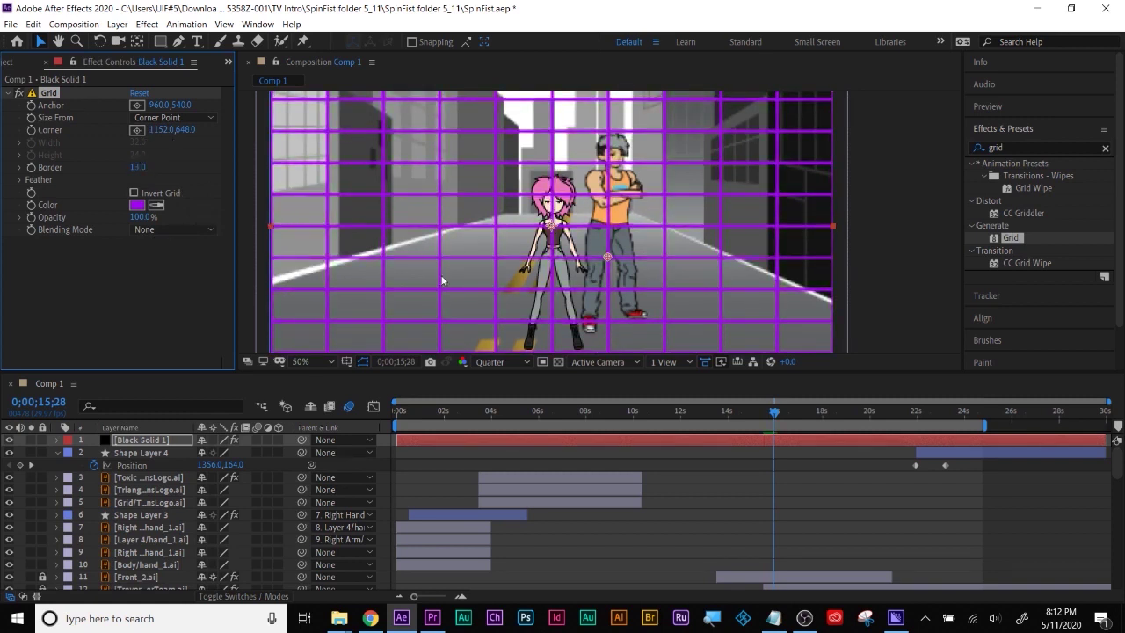
Make the grid solid a 3D layer and set its Y Rotation to -73°.
{"action": "left_click", "coordinate": [858, 440]}
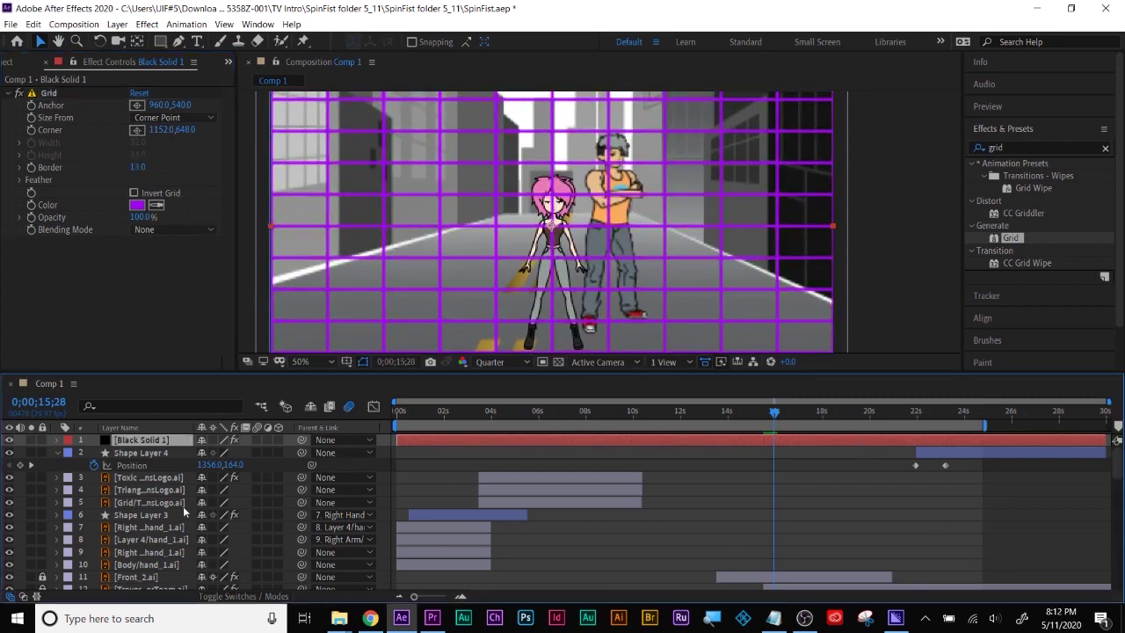
{"action": "left_click", "coordinate": [278, 440]}
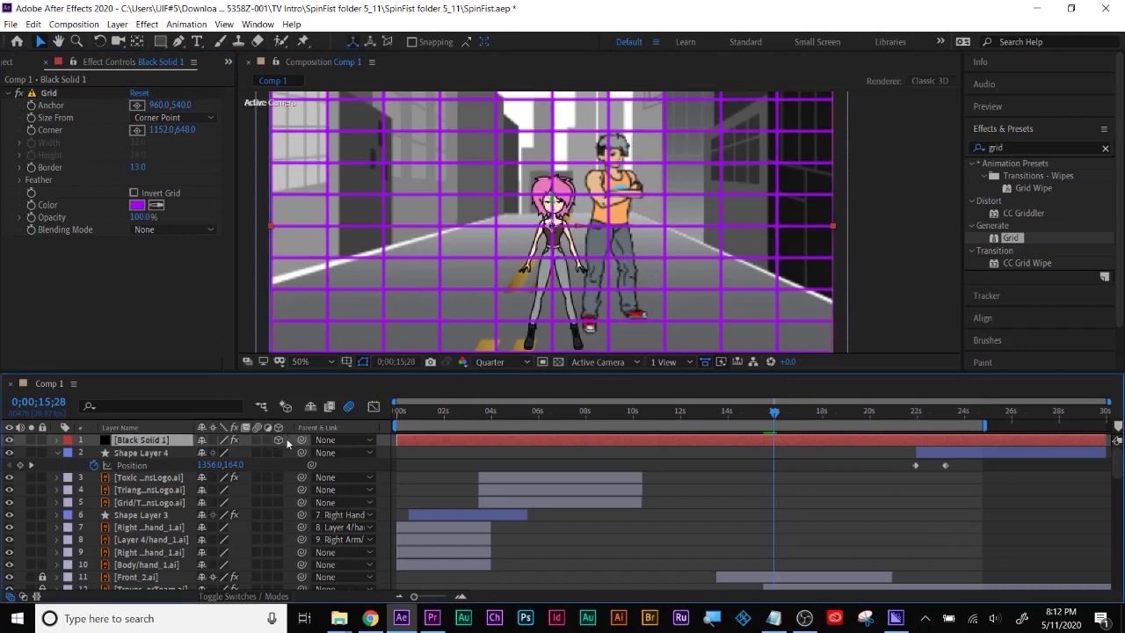
{"action": "key", "text": "r"}
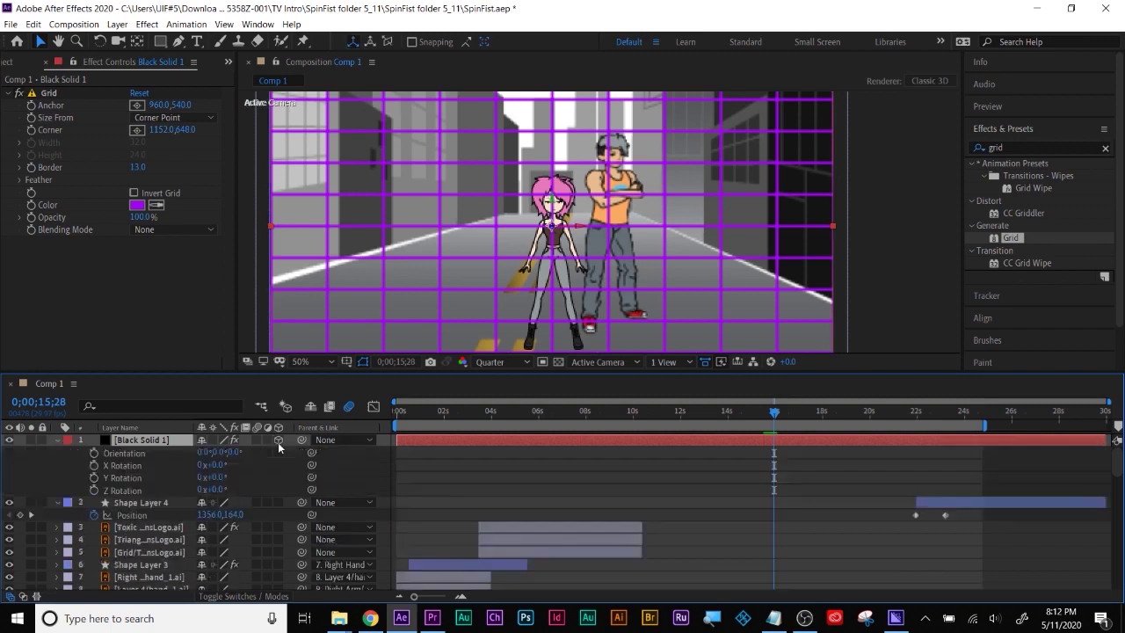
{"action": "left_click_drag", "start_coordinate": [216, 477], "coordinate": [171, 482]}
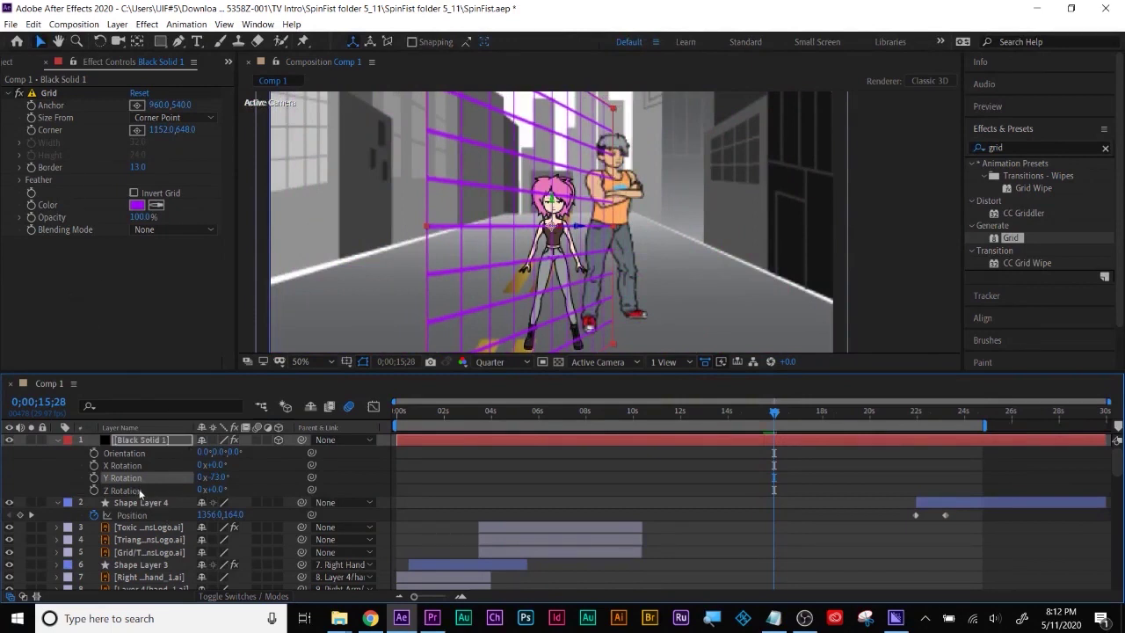
Align the grid with the left building wall, at position about 602, 38, -292, X Rotation 5° and Y Rotation -79°.
{"action": "key", "text": "shift+p"}
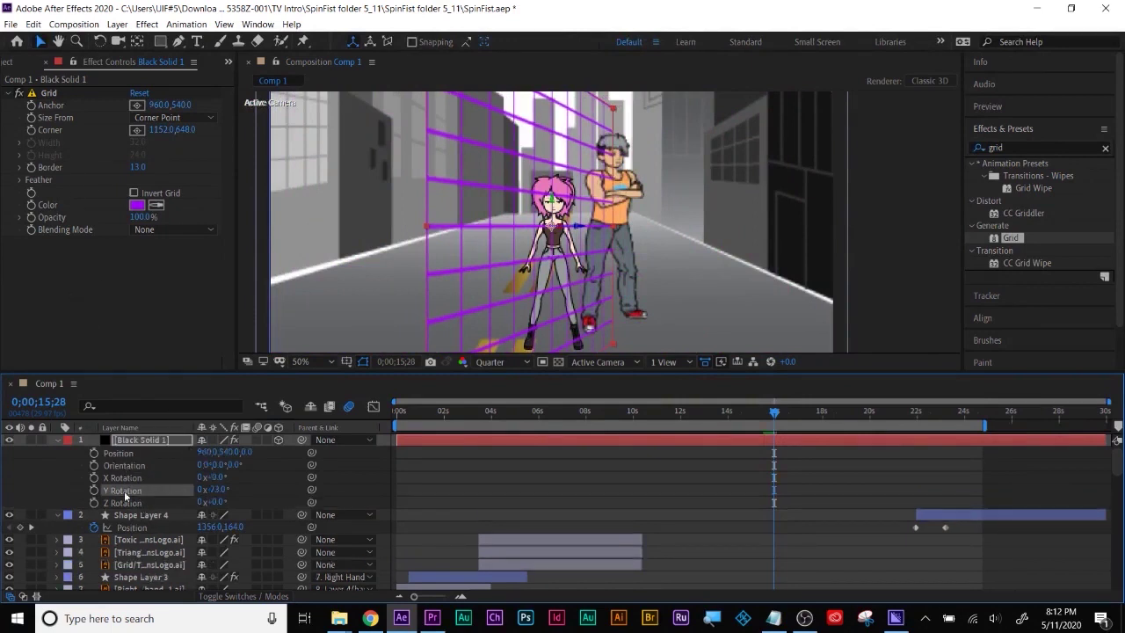
{"action": "key", "text": "ctrl+grave"}
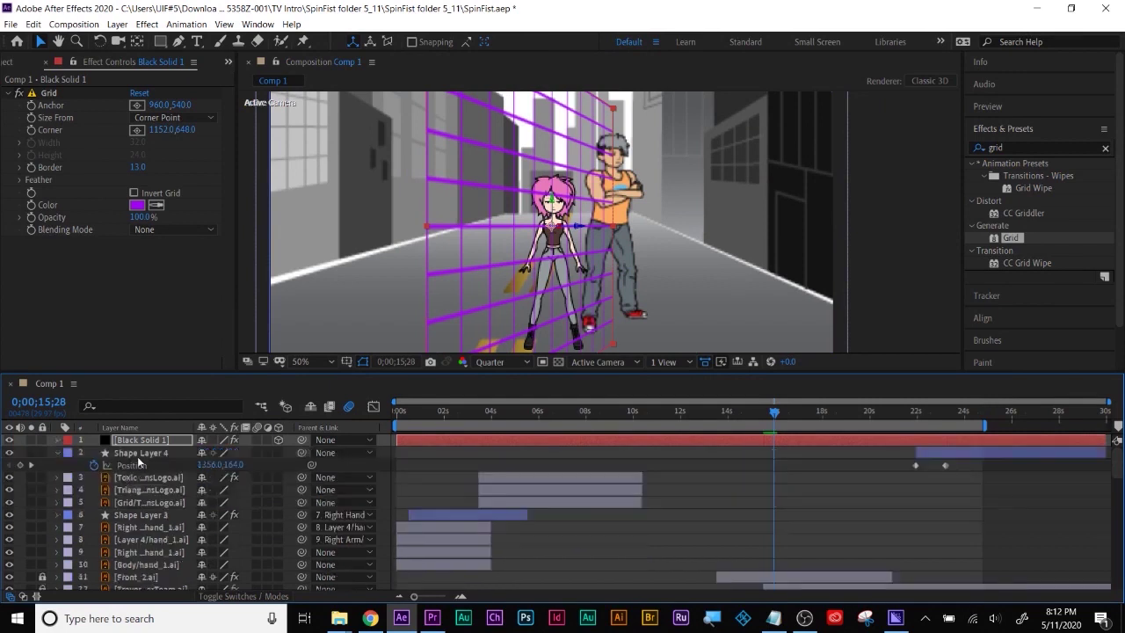
{"action": "key", "text": "r"}
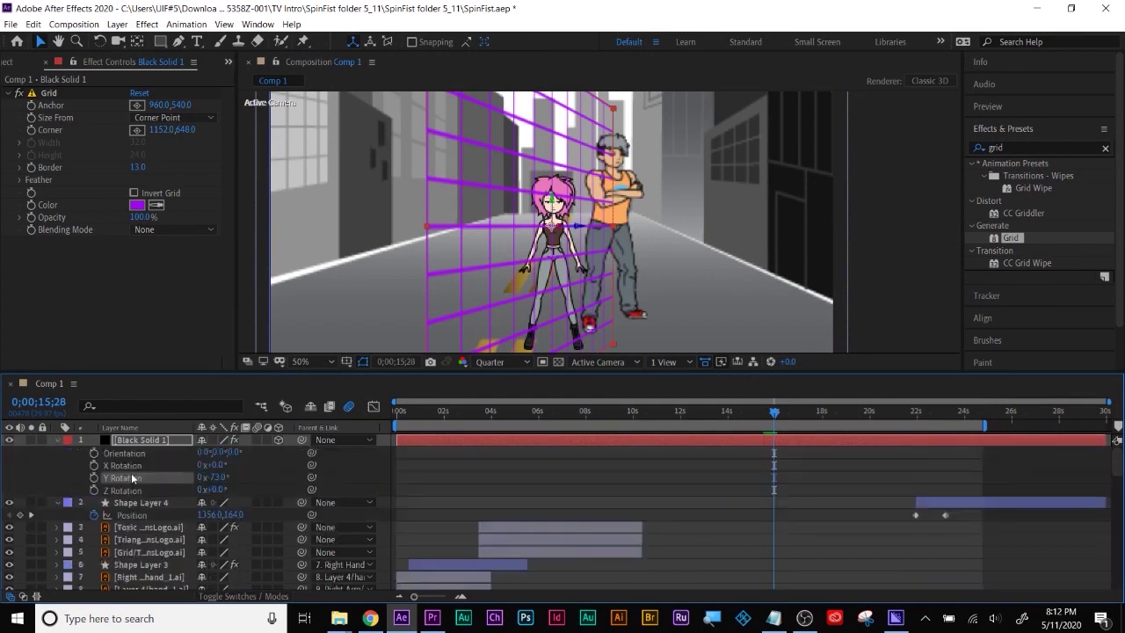
{"action": "key", "text": "shift+p"}
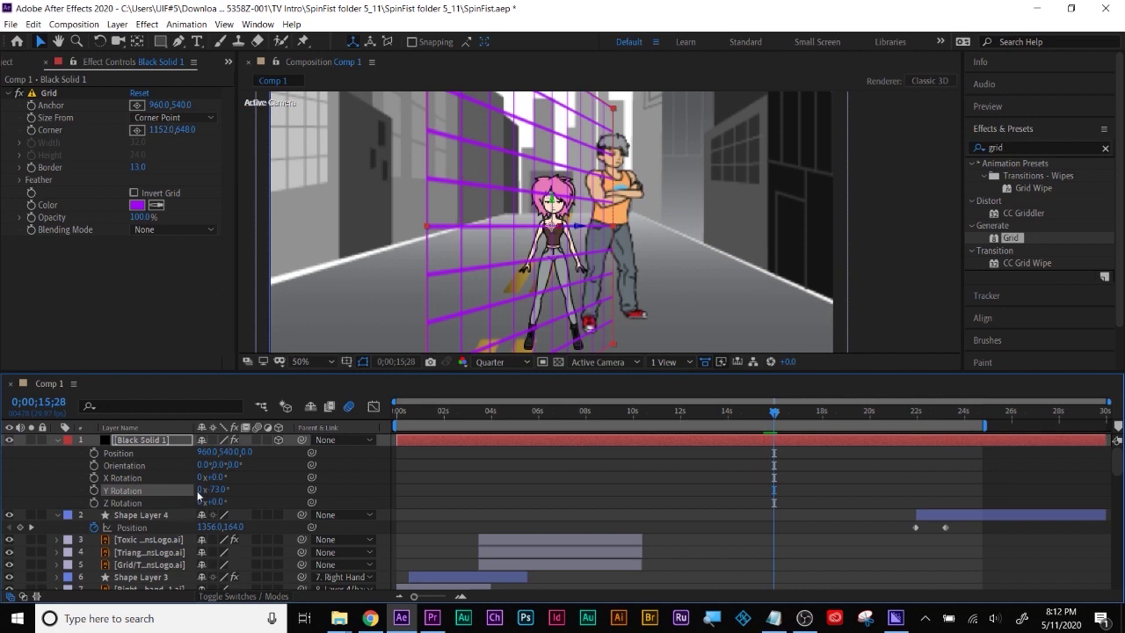
{"action": "left_click", "coordinate": [132, 455]}
{"action": "left_click_drag", "start_coordinate": [224, 452], "coordinate": [114, 453]}
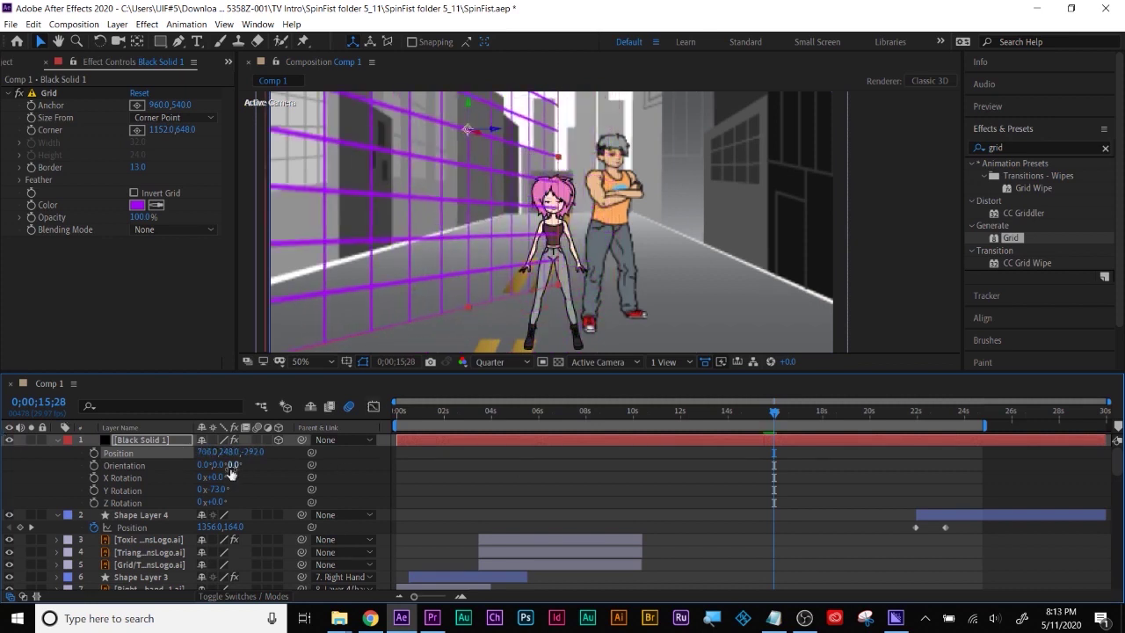
{"action": "mouse_move", "coordinate": [207, 490]}
{"action": "left_mouse_down"}
{"action": "mouse_move", "coordinate": [188, 490]}
{"action": "mouse_move", "coordinate": [226, 476]}
{"action": "mouse_move", "coordinate": [220, 507]}
{"action": "left_mouse_up"}
{"action": "left_click_drag", "start_coordinate": [482, 193], "coordinate": [408, 255]}
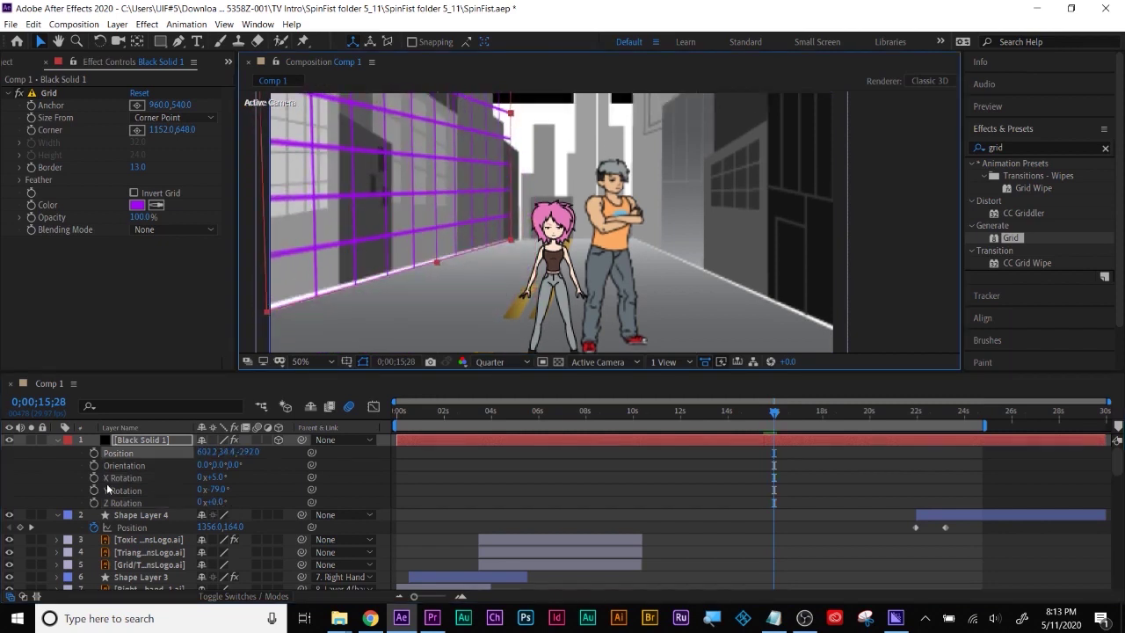
Move the grid solid's anchor point to its near lower corner at the wall's base and set its scale to 105%.
{"action": "key", "text": "s"}
{"action": "left_click", "coordinate": [137, 41]}
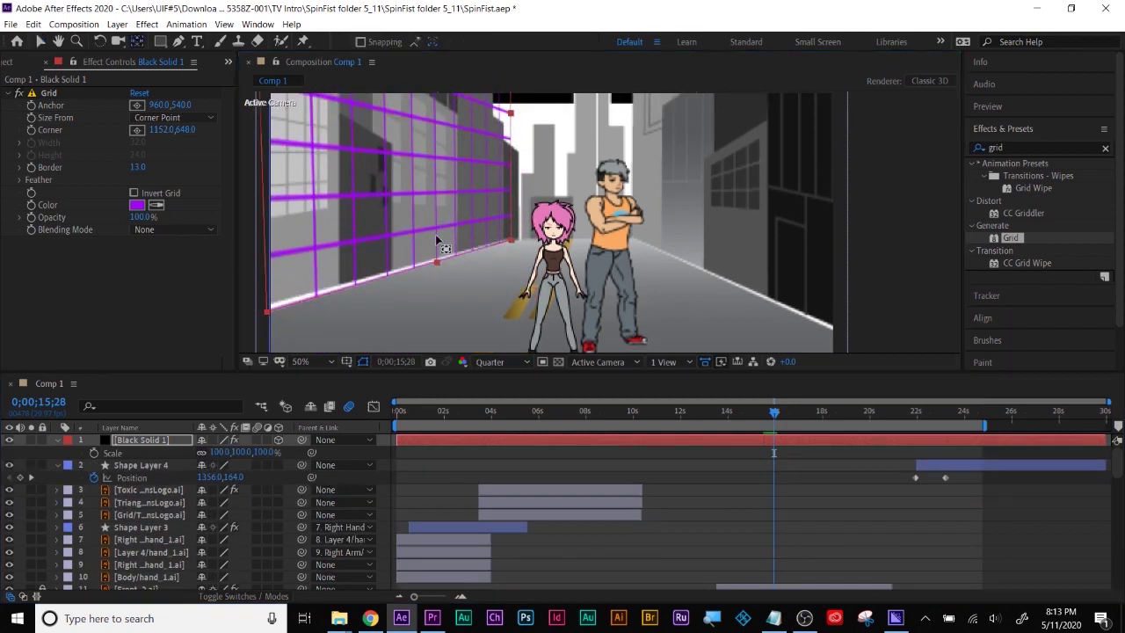
{"action": "scroll", "coordinate": [545, 209], "scroll_direction": "down", "scroll_amount": 4}
{"action": "scroll", "coordinate": [600, 222], "scroll_direction": "up", "scroll_amount": 2}
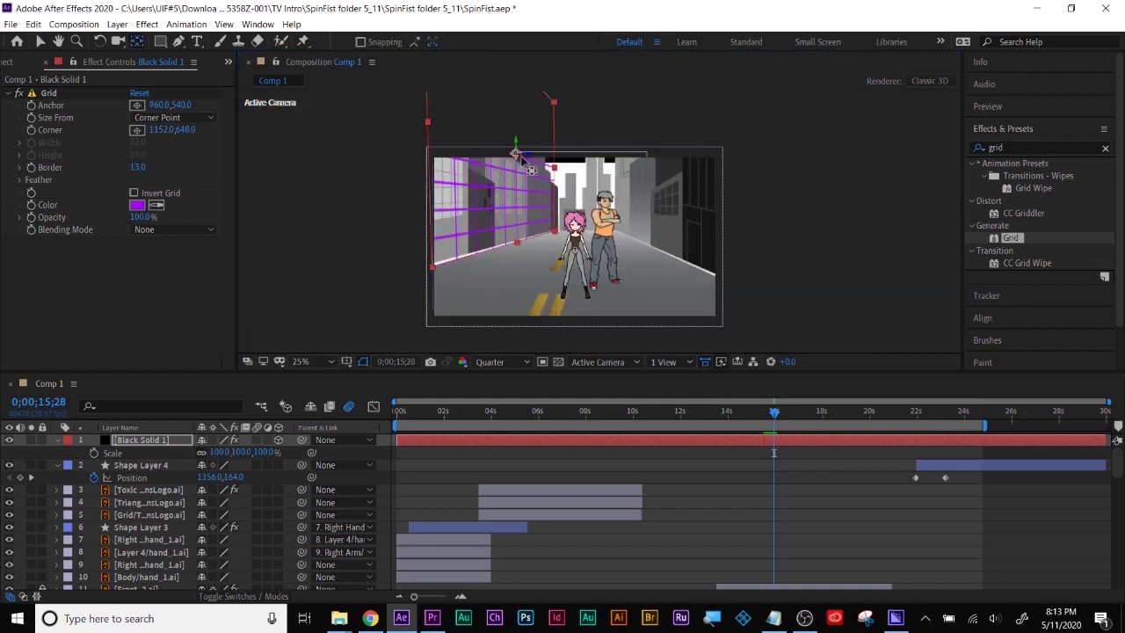
{"action": "left_click", "coordinate": [442, 258]}
{"action": "left_click_drag", "start_coordinate": [442, 258], "coordinate": [431, 267]}
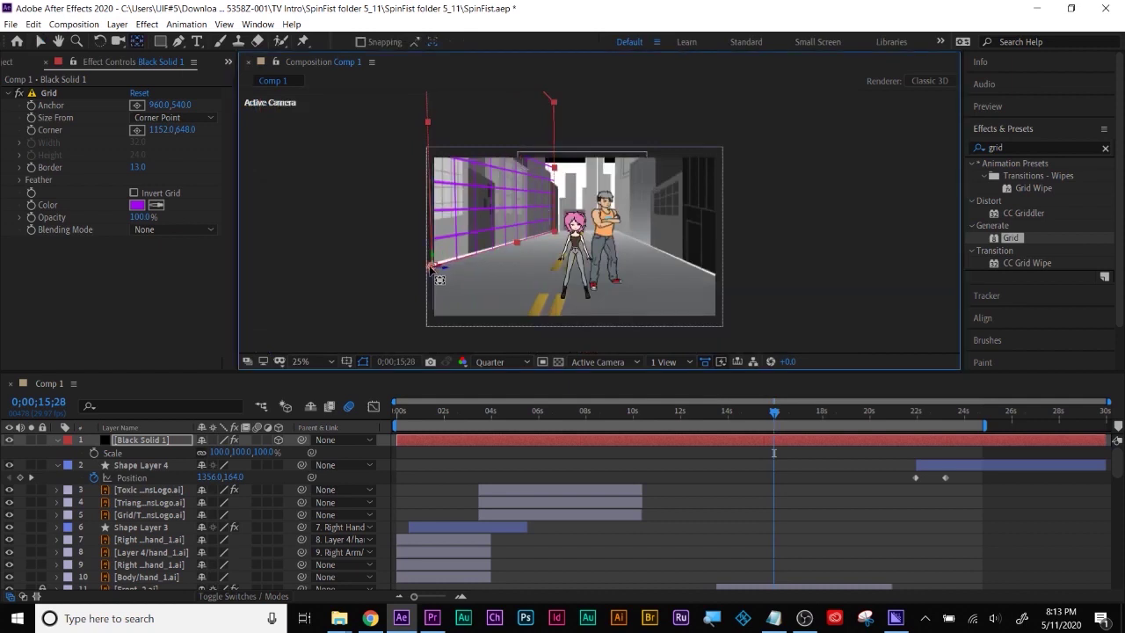
{"action": "left_click_drag", "start_coordinate": [216, 451], "coordinate": [220, 451]}
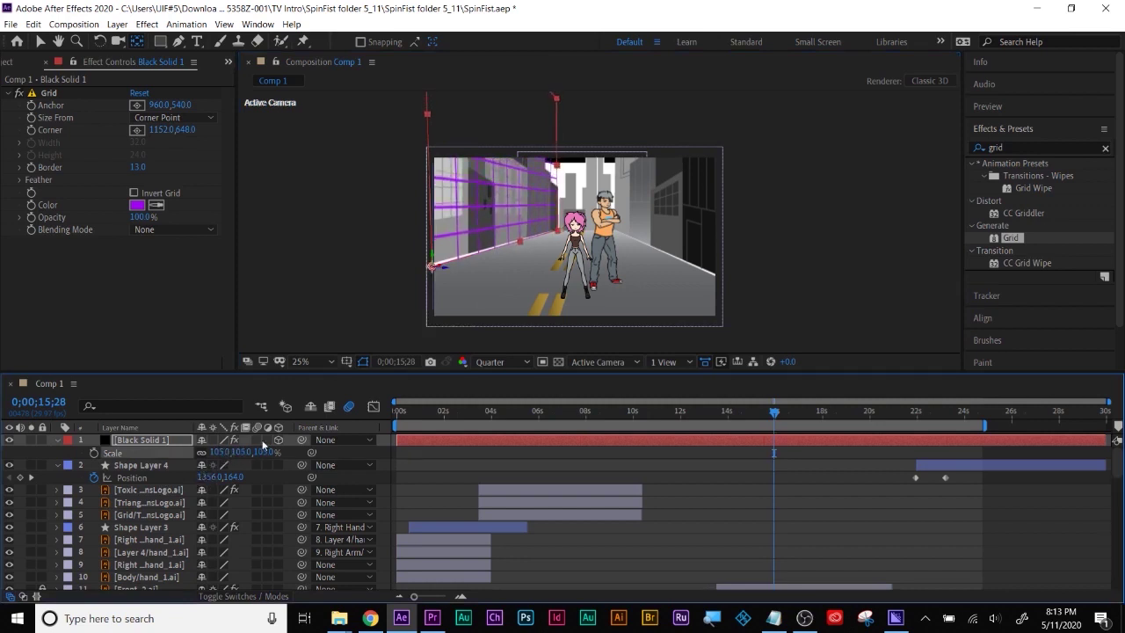
{"action": "key", "text": "period"}
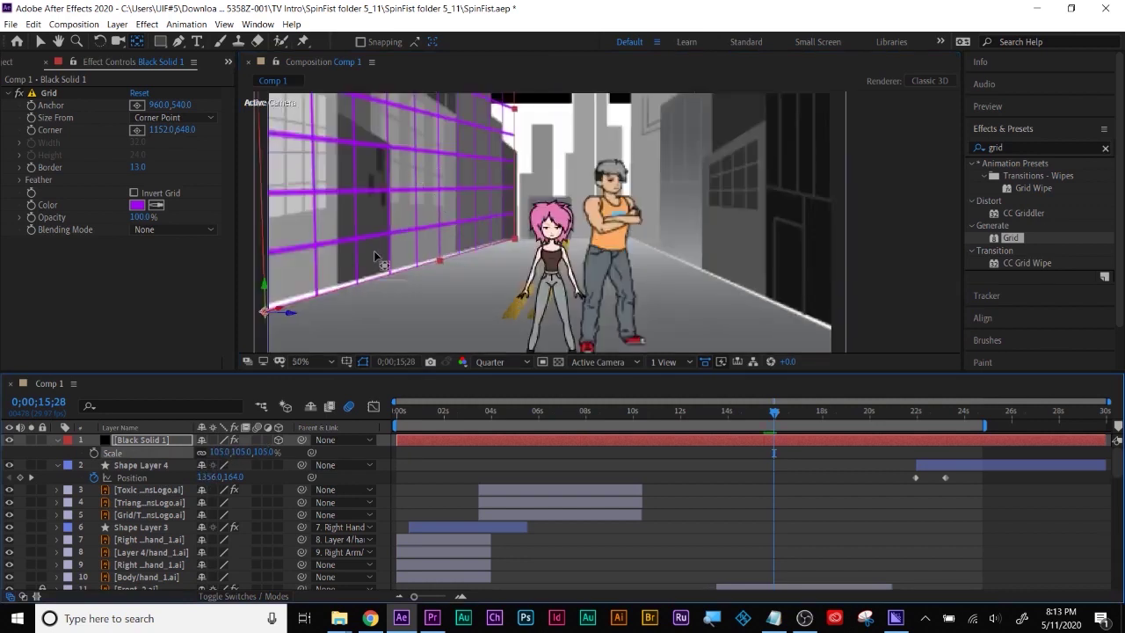
Move Black Solid 1 down the layer stack to directly above the street background layer.
{"action": "left_click", "coordinate": [127, 427]}
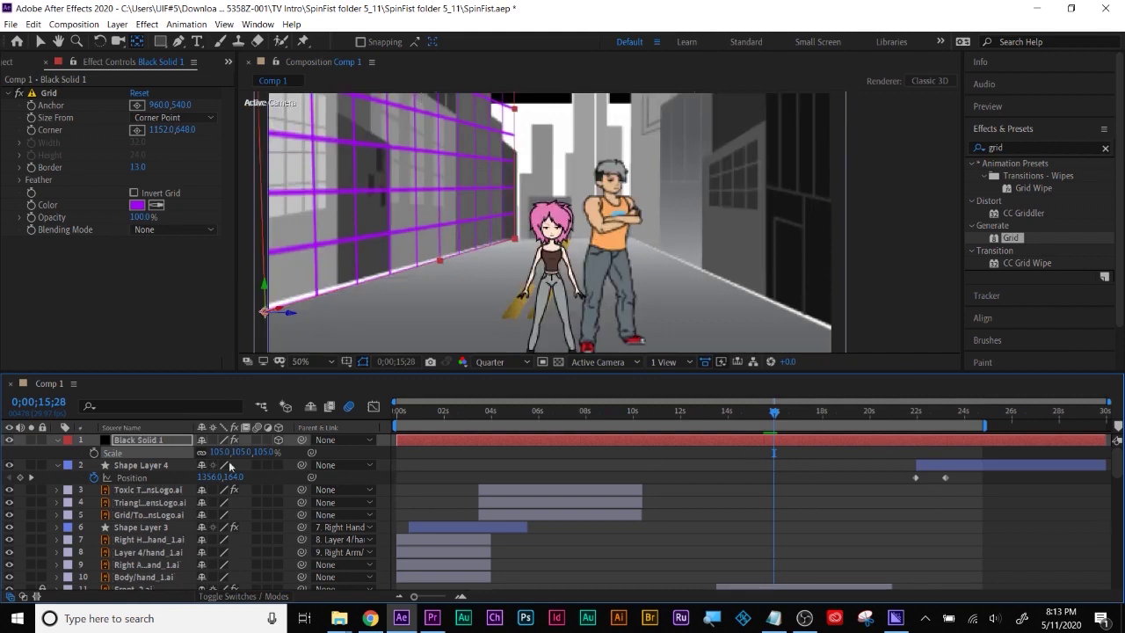
{"action": "left_click_drag", "start_coordinate": [132, 439], "coordinate": [149, 551]}
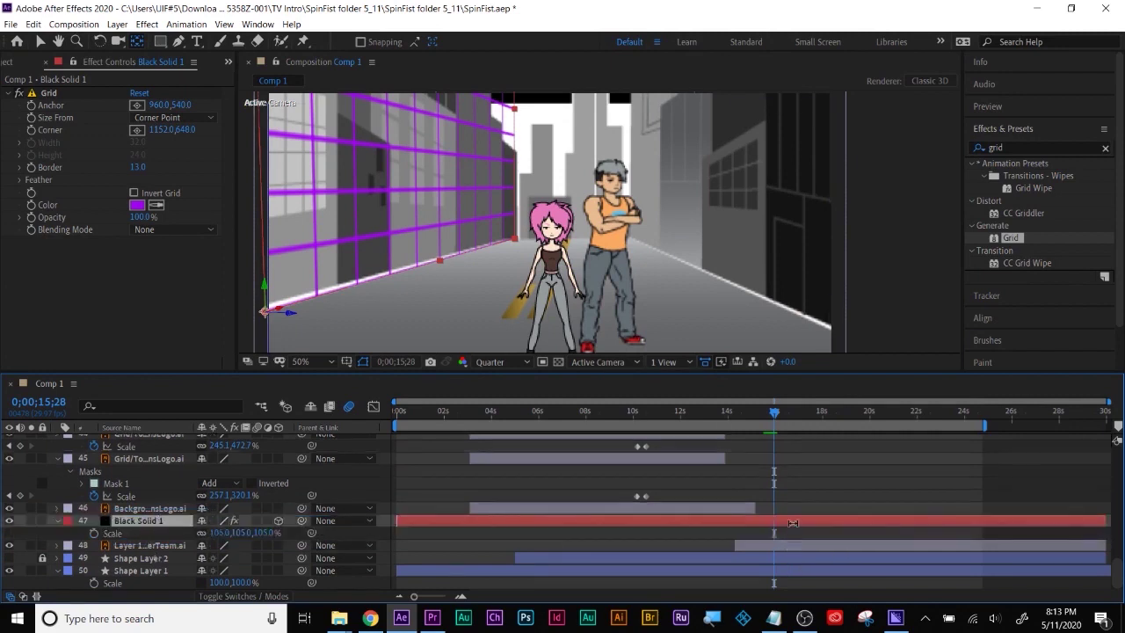
{"action": "key", "text": "v"}
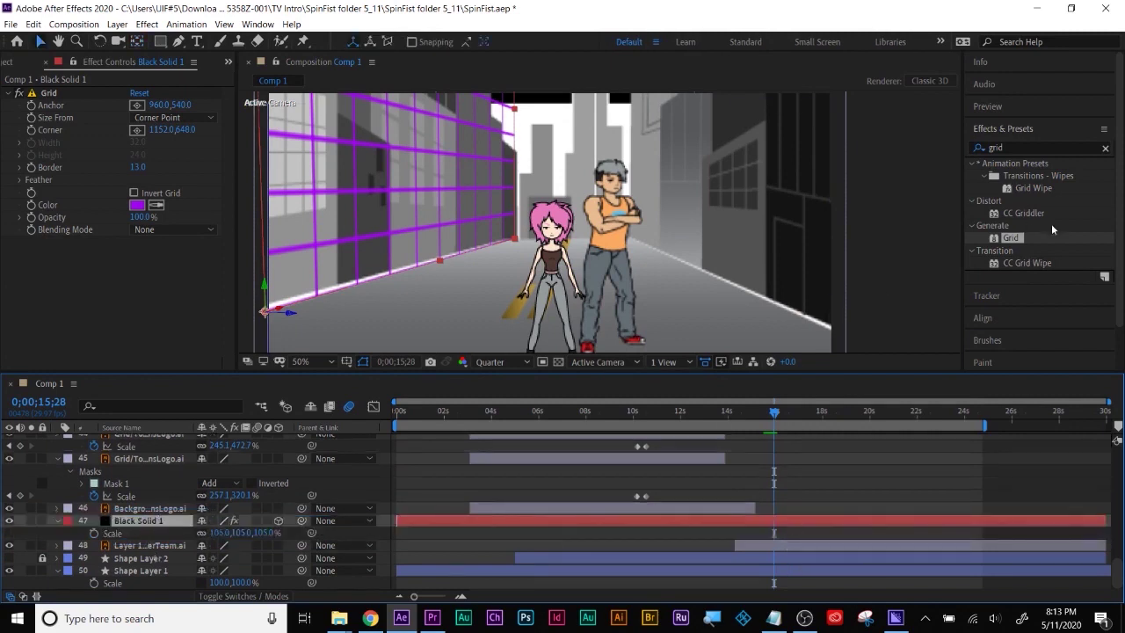
Search the effects for "grad" and apply Gradient Wipe to the street background layer.
{"action": "double_click", "coordinate": [1011, 148]}
{"action": "type", "text": "g"}
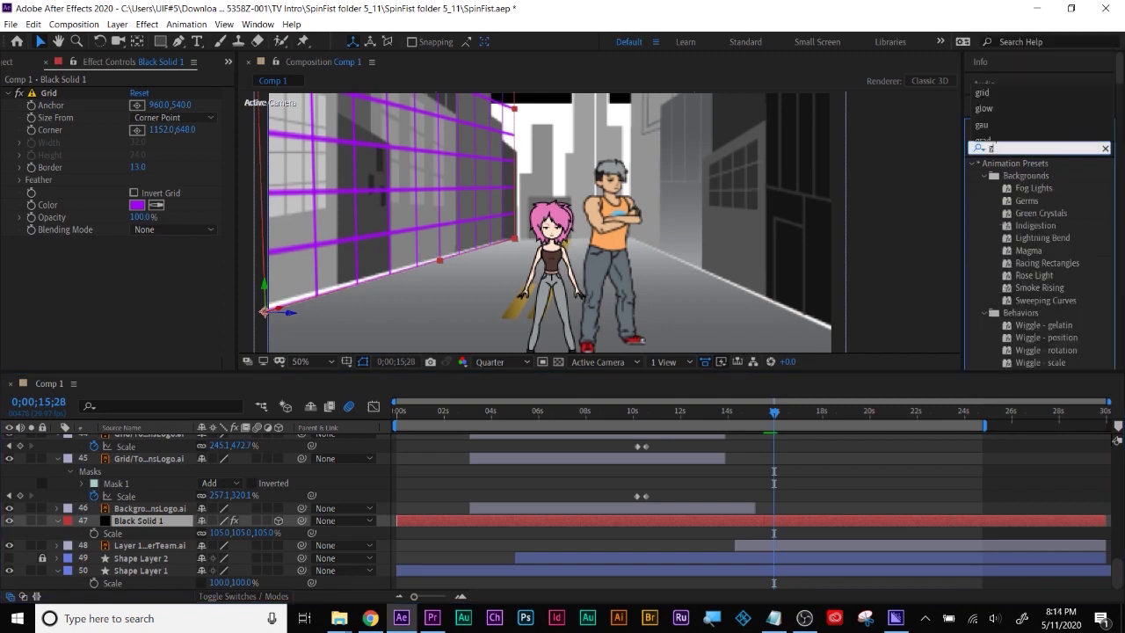
{"action": "type", "text": "rad"}
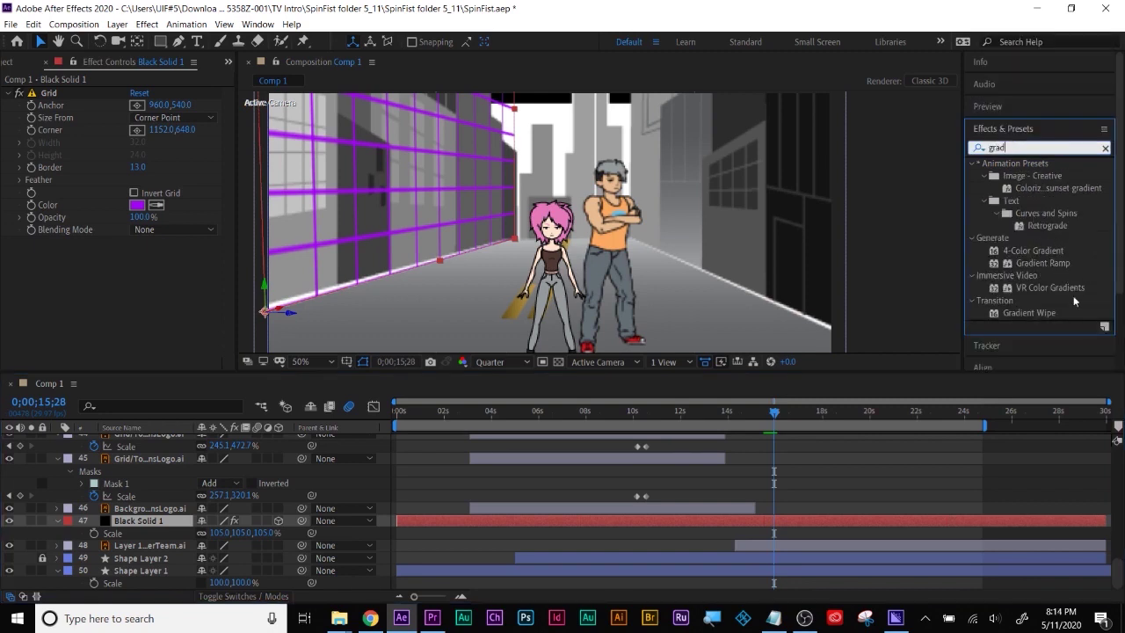
{"action": "scroll", "coordinate": [1013, 311], "scroll_direction": "down", "scroll_amount": 1}
{"action": "double_click", "coordinate": [1027, 281]}
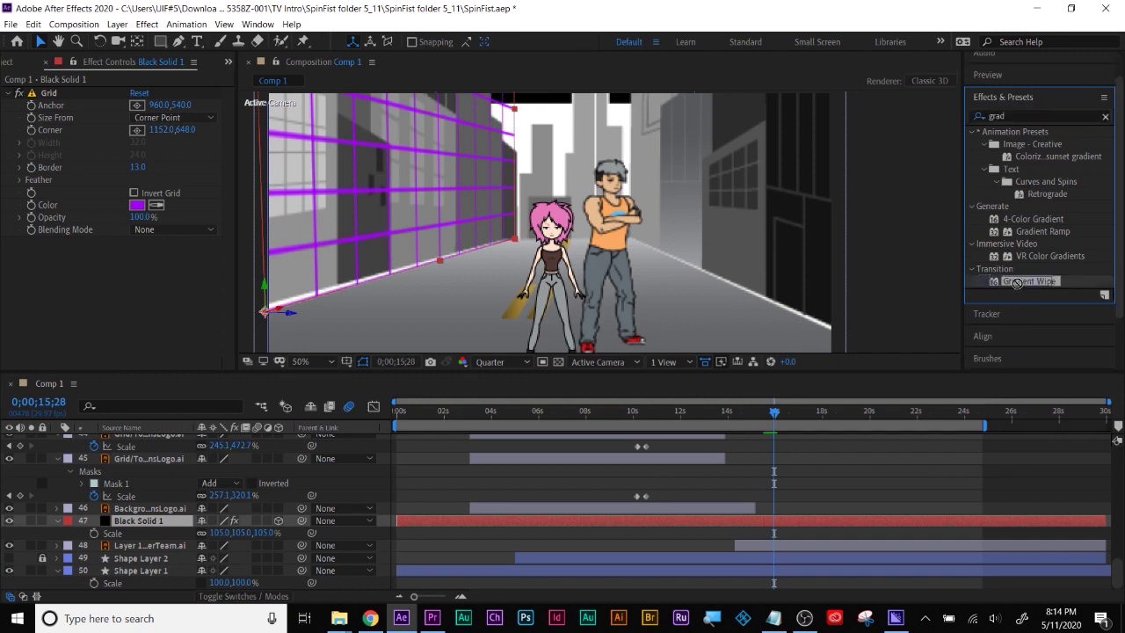
{"action": "left_click_drag", "start_coordinate": [1037, 290], "coordinate": [868, 555]}
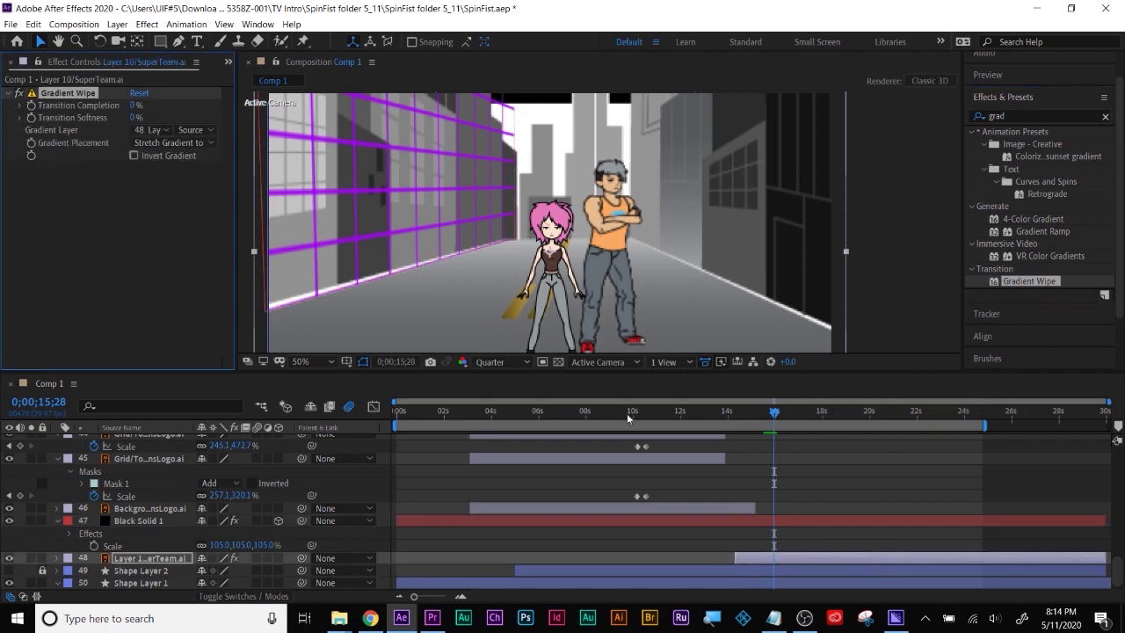
Set the Gradient Wipe's Transition Softness to 14% and Transition Completion to 100%, then scrub back to 0;00;14;12.
{"action": "mouse_move", "coordinate": [140, 105]}
{"action": "left_mouse_down"}
{"action": "mouse_move", "coordinate": [202, 102]}
{"action": "mouse_move", "coordinate": [132, 113]}
{"action": "left_mouse_up"}
{"action": "left_click_drag", "start_coordinate": [137, 114], "coordinate": [195, 103]}
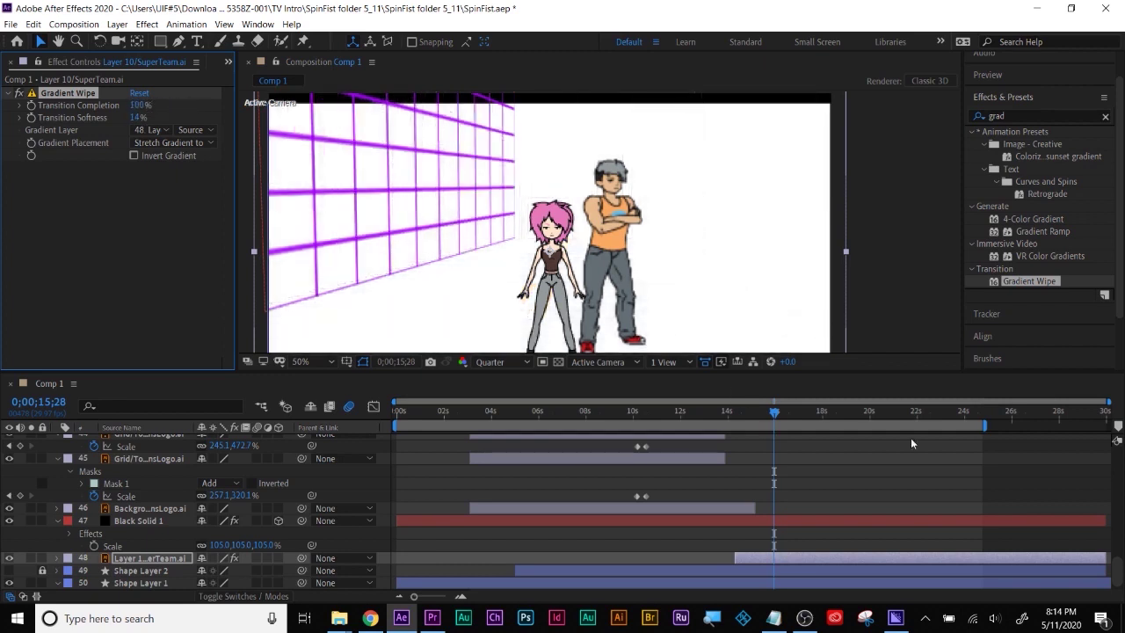
{"action": "left_click_drag", "start_coordinate": [773, 415], "coordinate": [739, 418]}
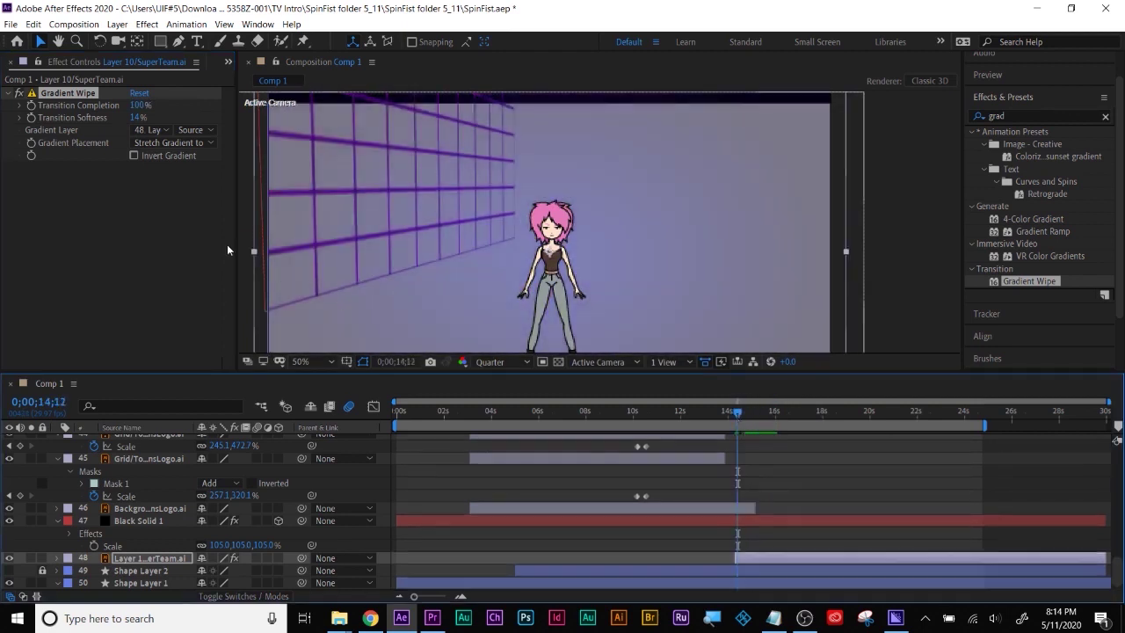
Keyframe the street layer's Transition Completion from 100% at 0;00;14;12 to 0% at 0;00;18;00.
{"action": "left_click", "coordinate": [42, 126]}
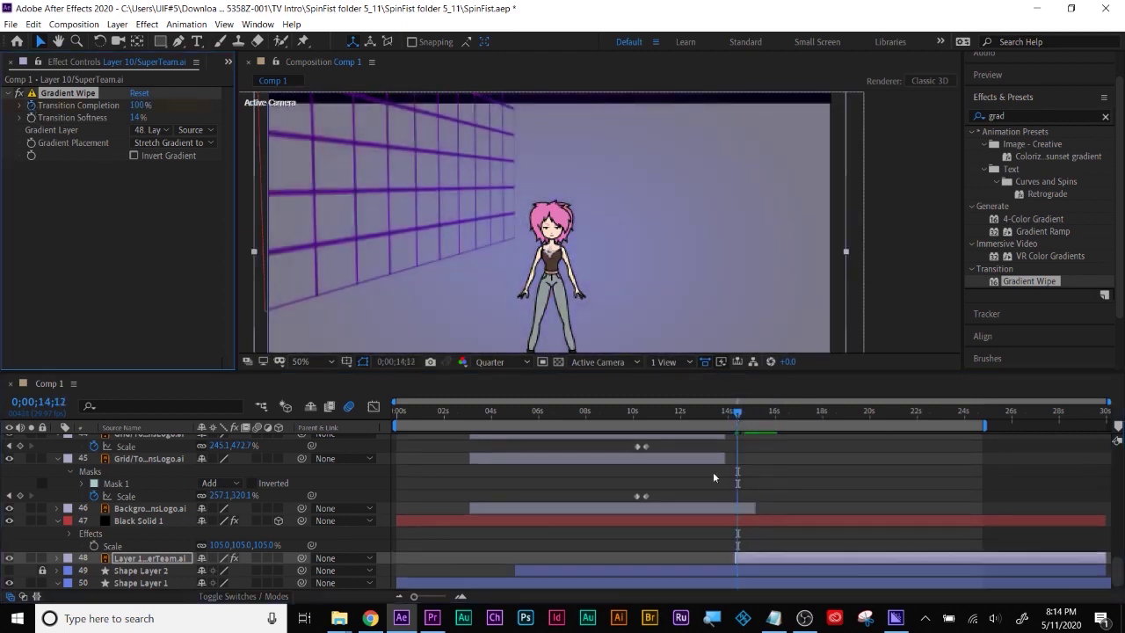
{"action": "left_click_drag", "start_coordinate": [744, 415], "coordinate": [822, 415]}
{"action": "left_click_drag", "start_coordinate": [124, 106], "coordinate": [85, 139]}
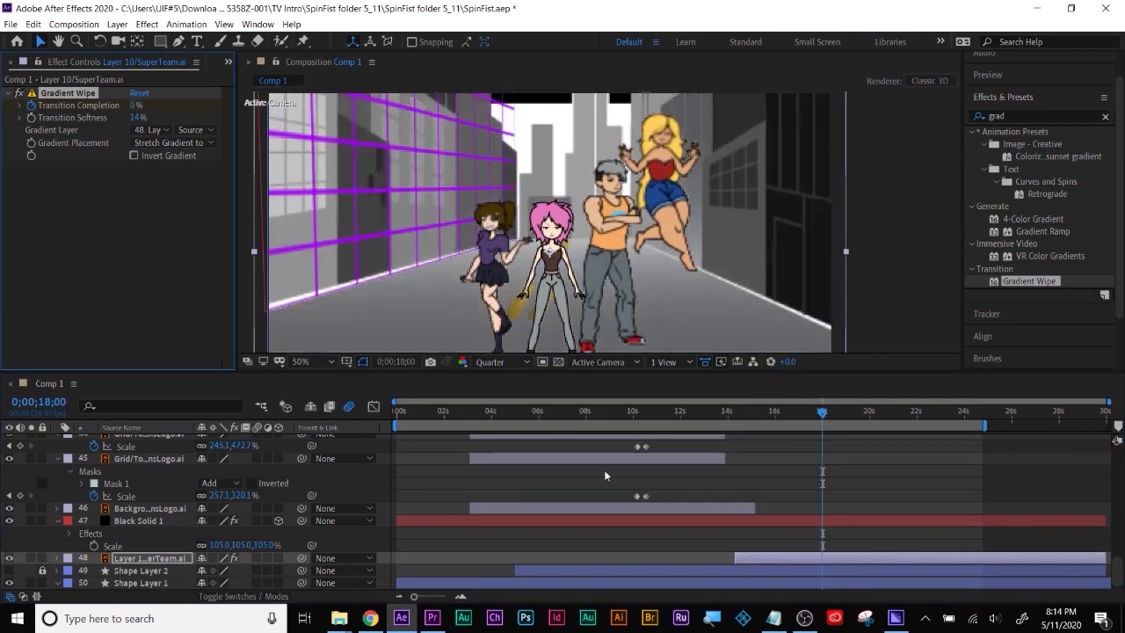
Reveal the street layer's Gradient Wipe keyframes and scrub through the transition between about 14 and 18 seconds.
{"action": "left_click", "coordinate": [879, 550]}
{"action": "key", "text": "u"}
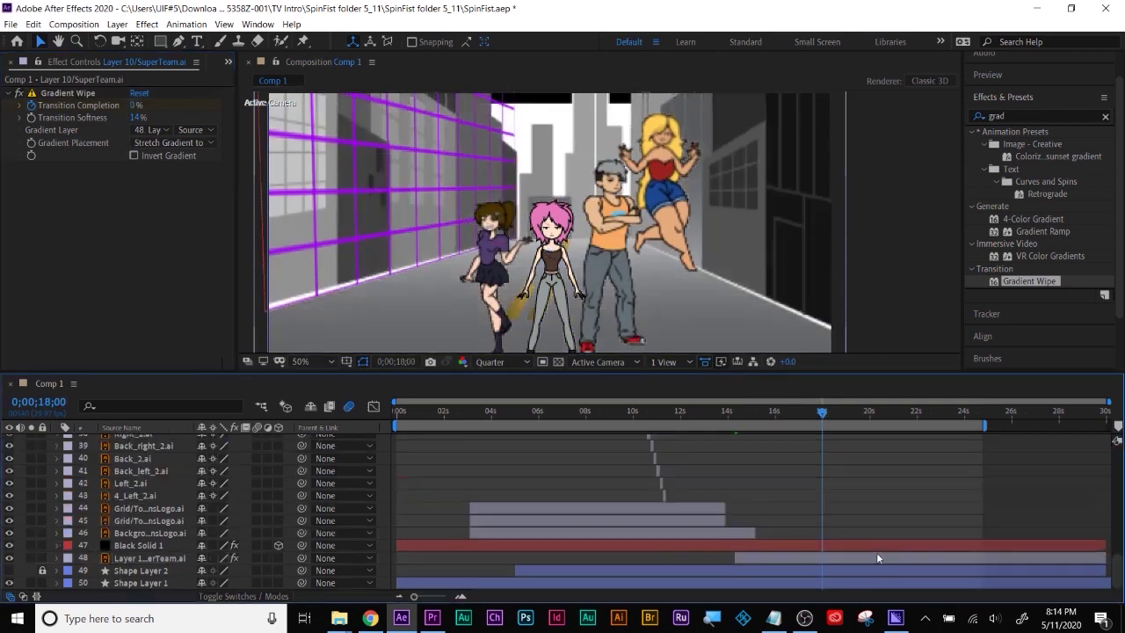
{"action": "left_click", "coordinate": [877, 556]}
{"action": "key", "text": "u"}
{"action": "left_click_drag", "start_coordinate": [721, 411], "coordinate": [819, 415]}
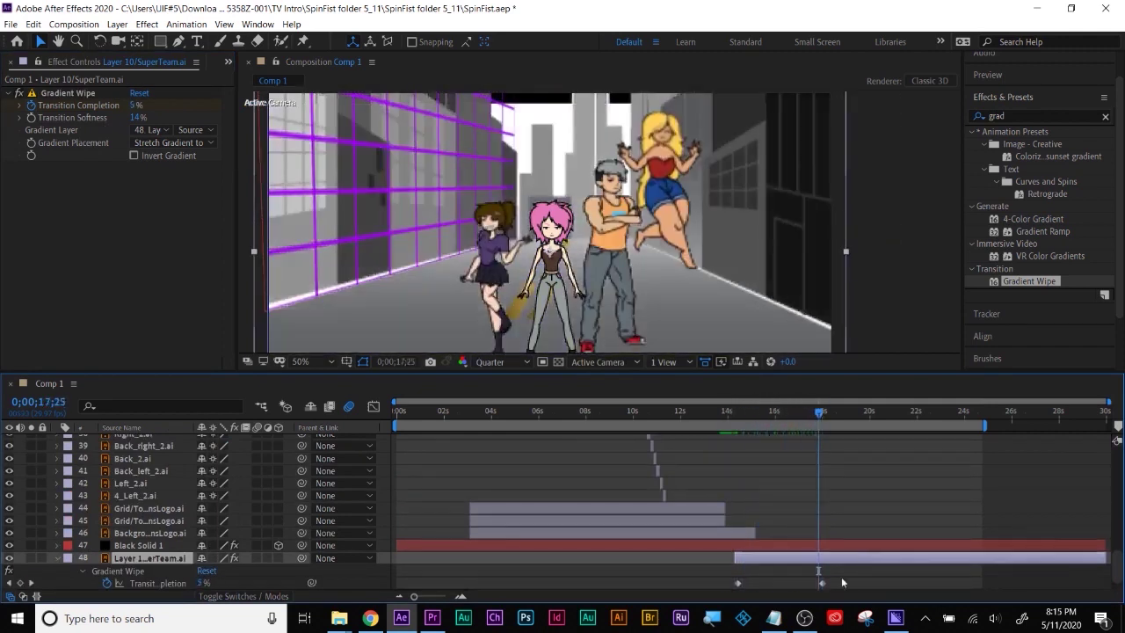
{"action": "mouse_move", "coordinate": [750, 413]}
{"action": "left_mouse_down"}
{"action": "mouse_move", "coordinate": [735, 422]}
{"action": "mouse_move", "coordinate": [768, 419]}
{"action": "left_mouse_up"}
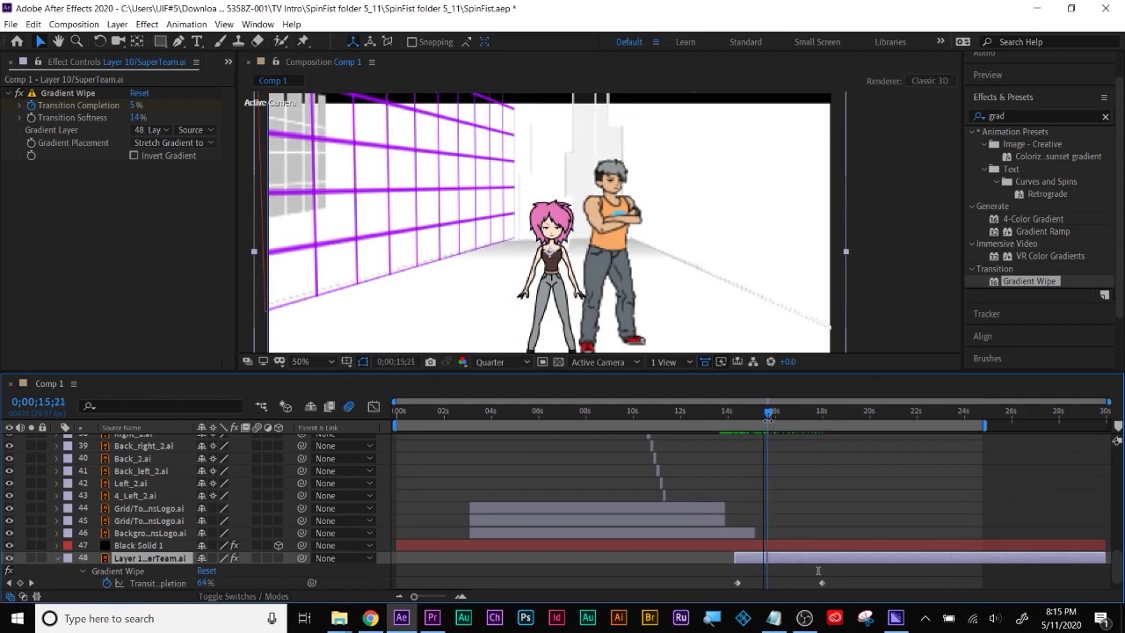
Move Black Solid 1 directly below the street background layer and scrub through the wipe to check the grid.
{"action": "left_click_drag", "start_coordinate": [138, 546], "coordinate": [142, 584]}
{"action": "left_click_drag", "start_coordinate": [768, 411], "coordinate": [837, 415]}
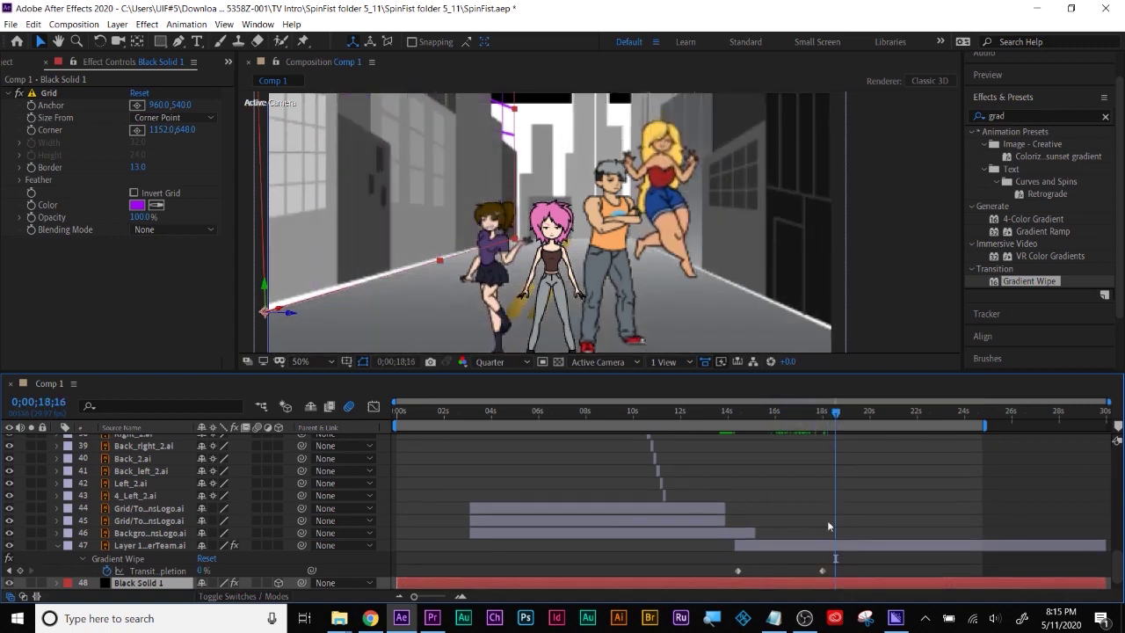
{"action": "left_click", "coordinate": [840, 548]}
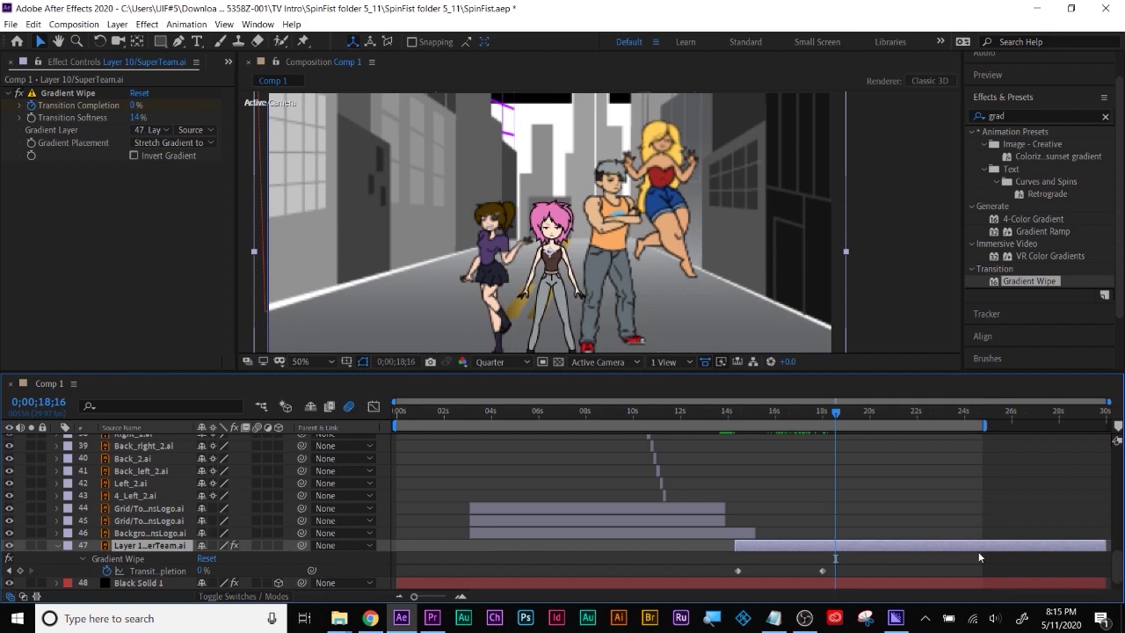
{"action": "left_click_drag", "start_coordinate": [771, 416], "coordinate": [799, 419]}
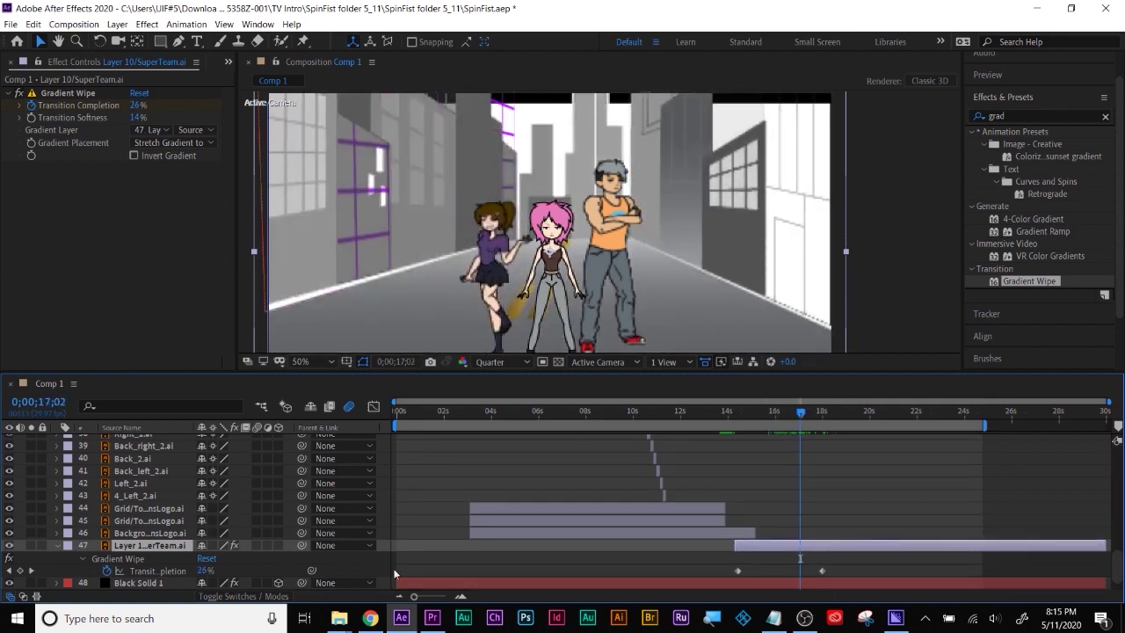
Keyframe Black Solid 1's Opacity from 100% at 0;00;17;02 to 0% at 0;00;18;01 and preview the transition.
{"action": "scroll", "coordinate": [775, 571], "scroll_direction": "down", "scroll_amount": 1}
{"action": "left_click", "coordinate": [776, 557]}
{"action": "key", "text": "t"}
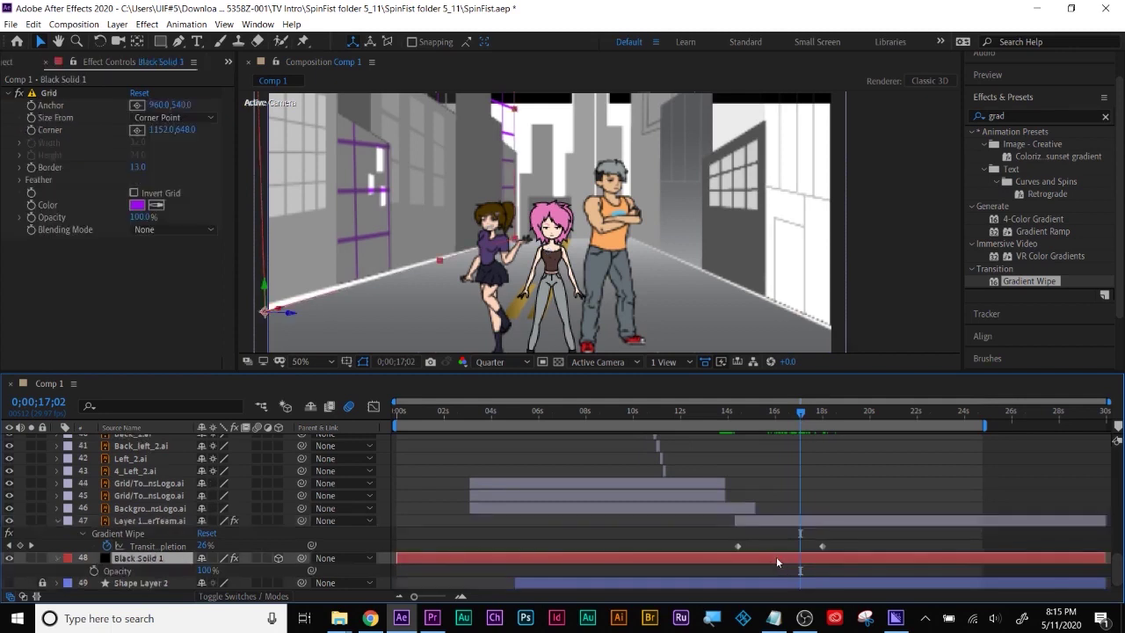
{"action": "left_click", "coordinate": [94, 570]}
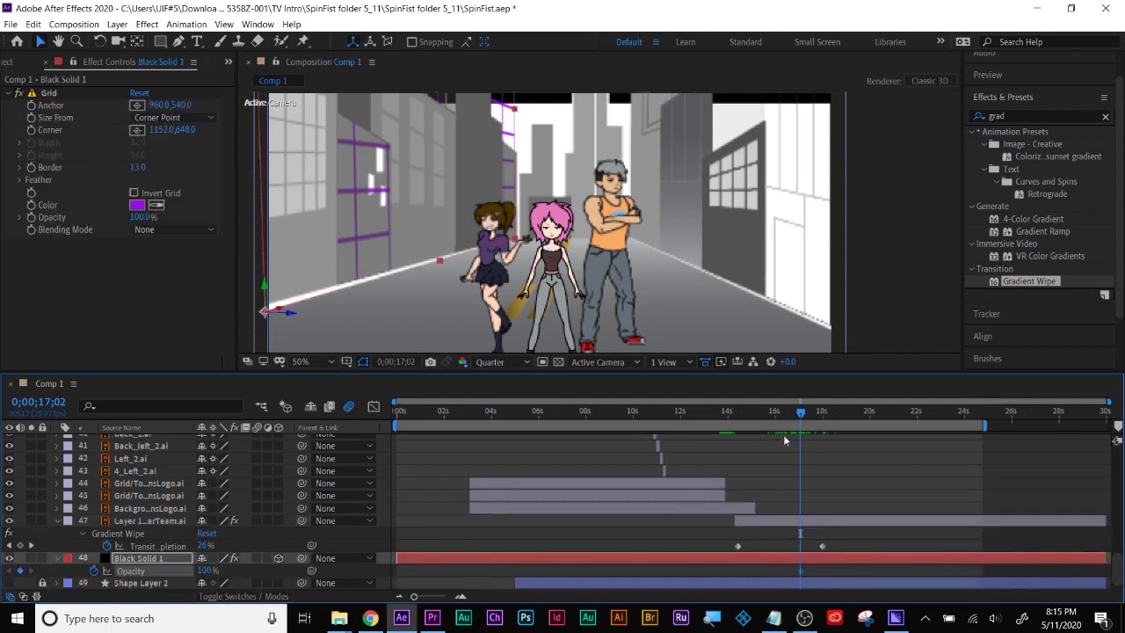
{"action": "left_click_drag", "start_coordinate": [802, 413], "coordinate": [824, 411]}
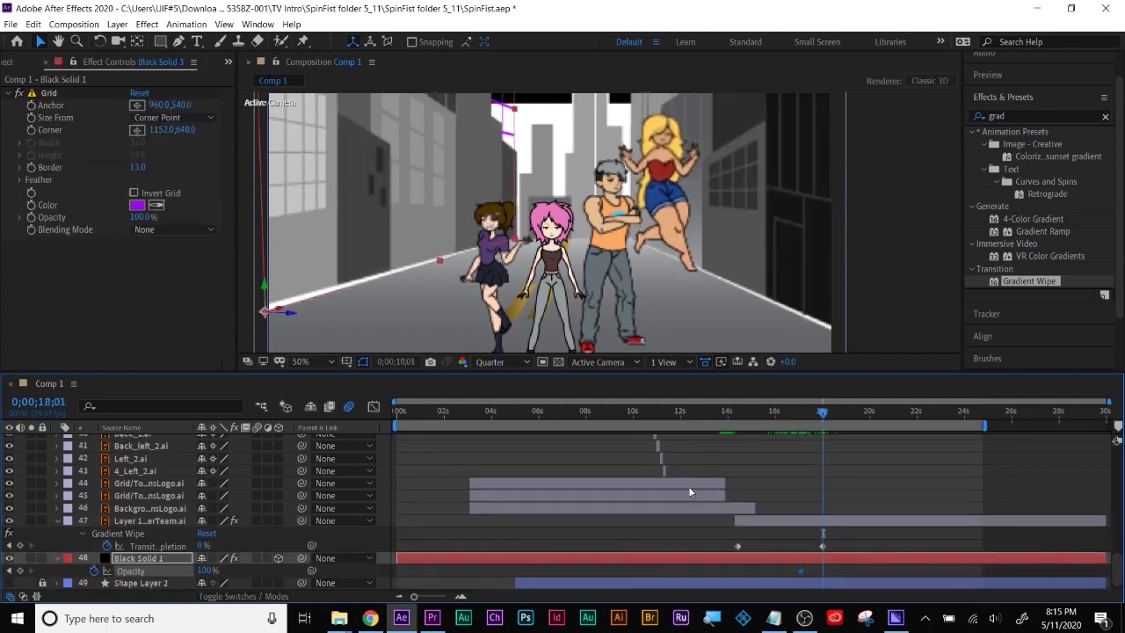
{"action": "left_click", "coordinate": [204, 570]}
{"action": "type", "text": "0"}
{"action": "key", "text": "Return"}
{"action": "key", "text": "space"}
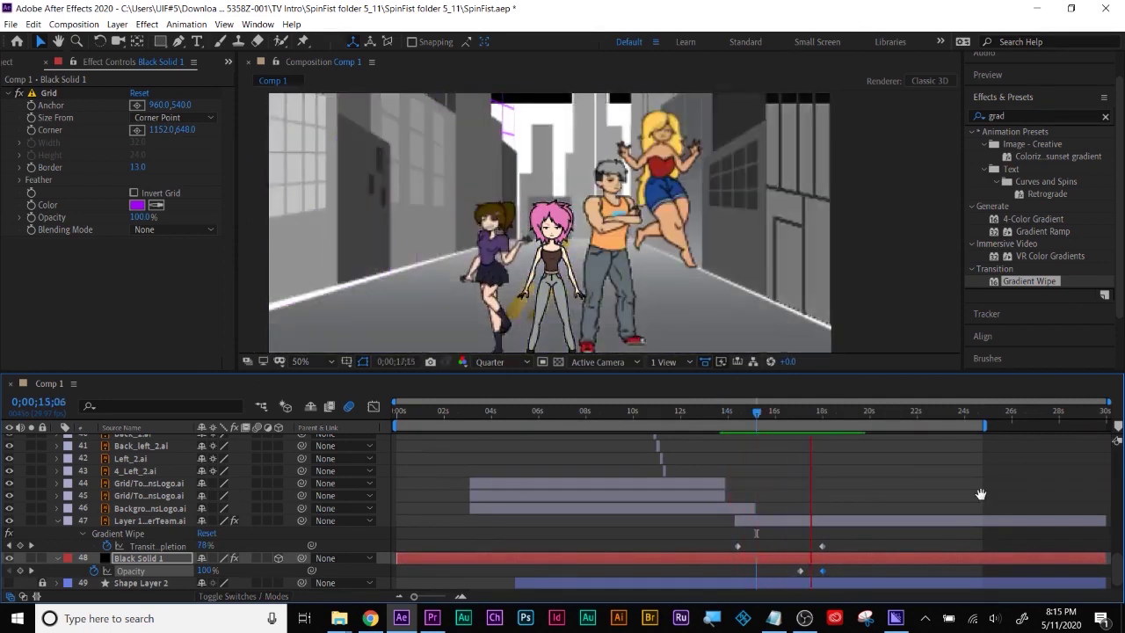
{"action": "key", "text": "space"}
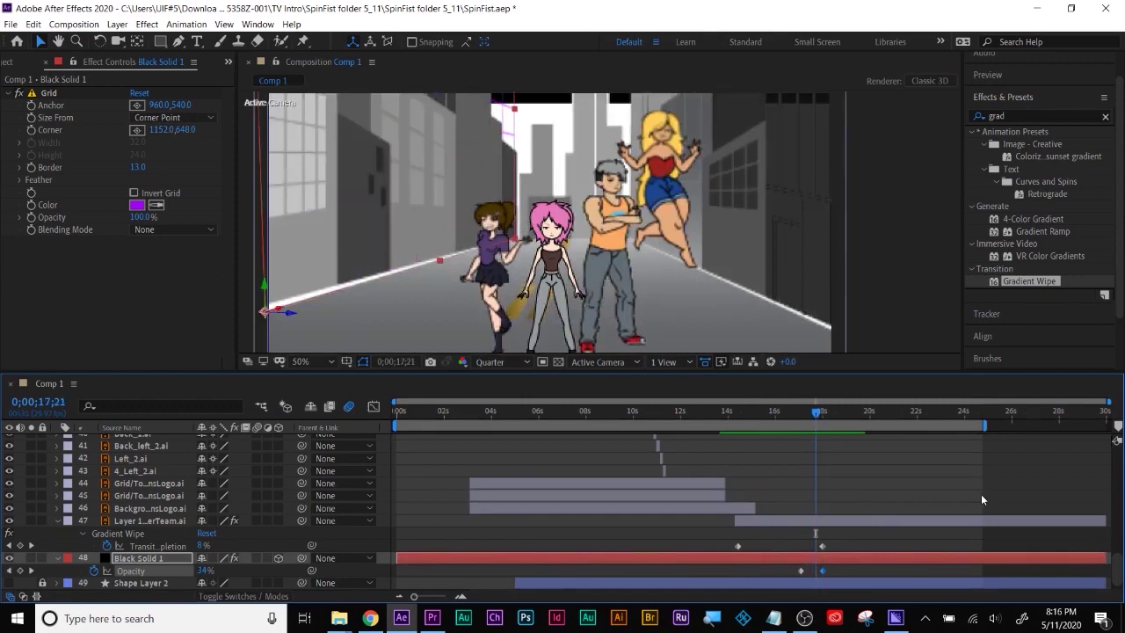
Check the Continuously Rasterize switches of the Illustrator layers throughout the layer stack, with the time at 0;00;23;01.
{"action": "left_click", "coordinate": [670, 171]}
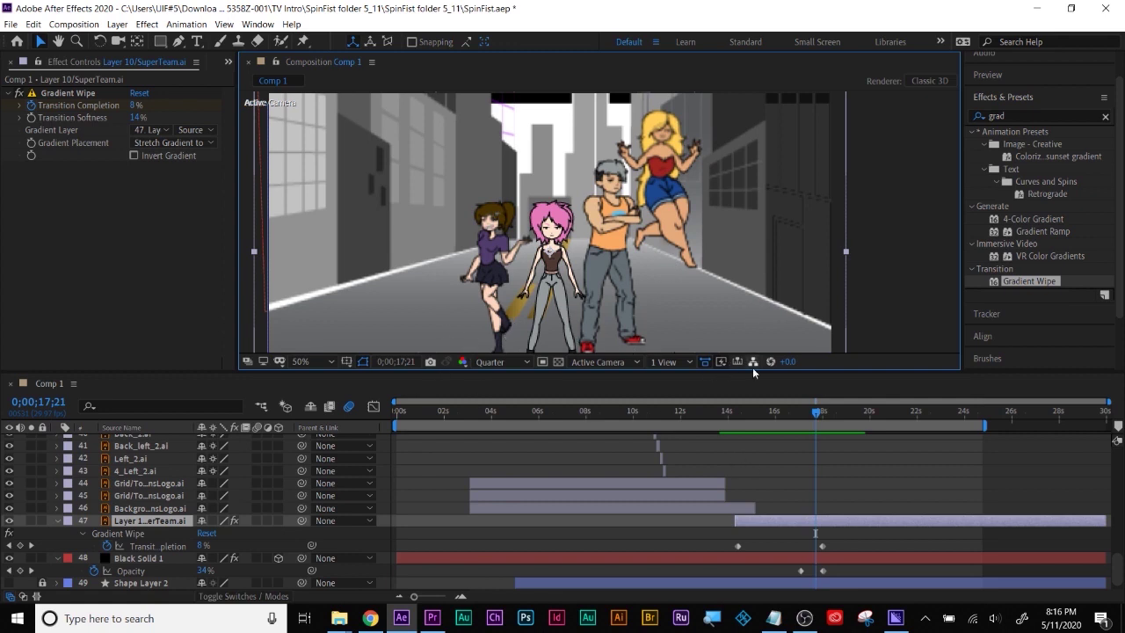
{"action": "left_click_drag", "start_coordinate": [815, 413], "coordinate": [941, 413]}
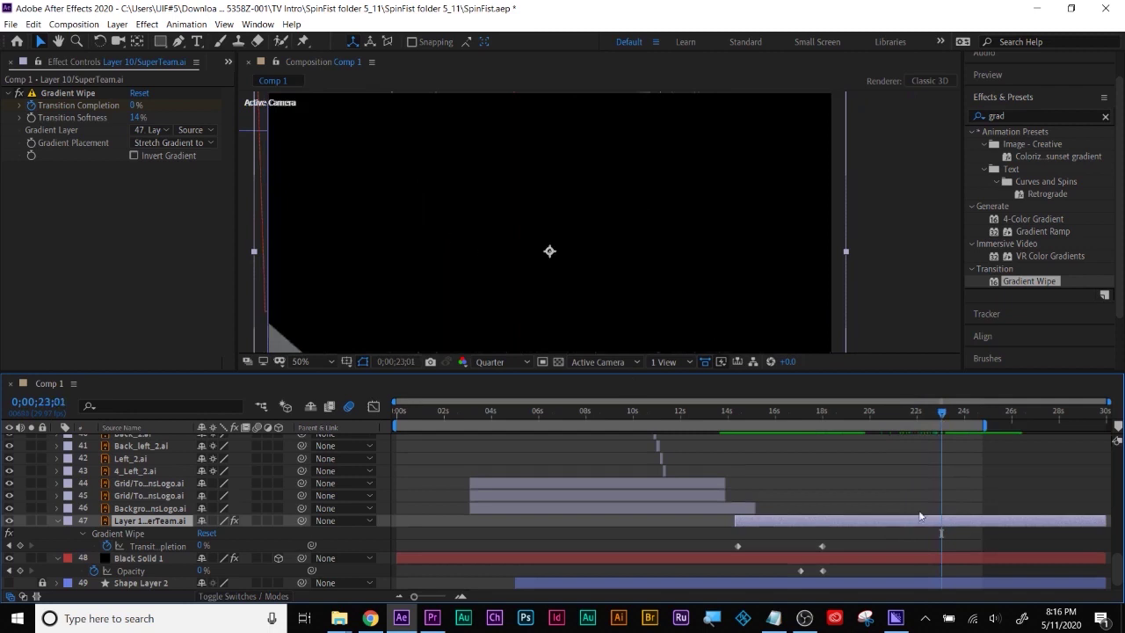
{"action": "scroll", "coordinate": [922, 518], "scroll_direction": "down", "scroll_amount": 1}
{"action": "left_click", "coordinate": [141, 583]}
{"action": "scroll", "coordinate": [170, 525], "scroll_direction": "up", "scroll_amount": 10}
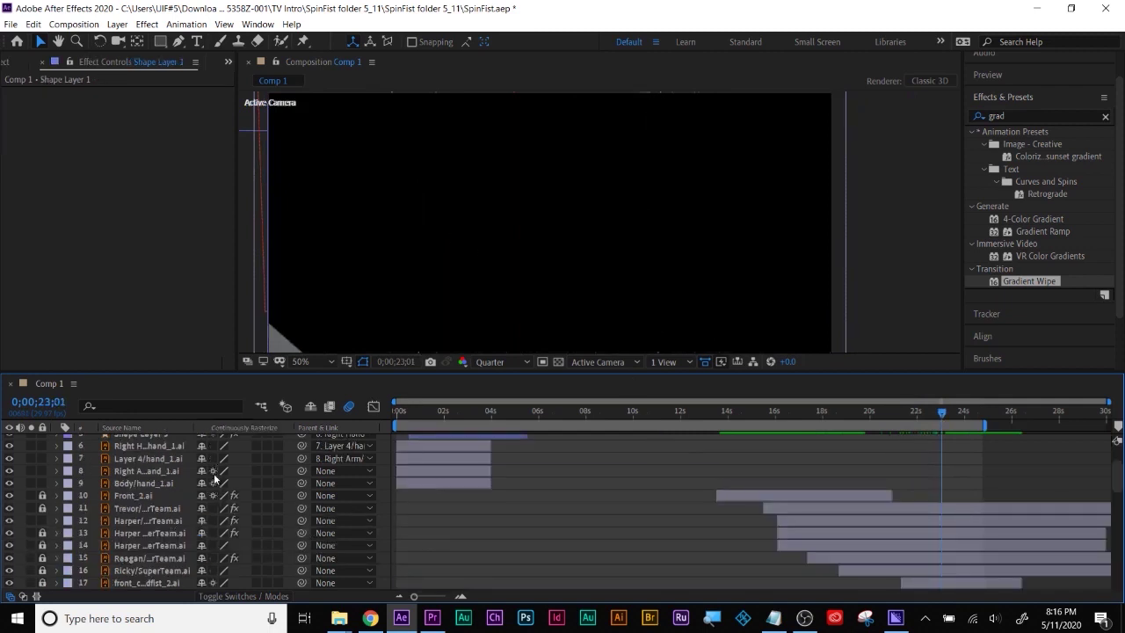
{"action": "left_click", "coordinate": [211, 520]}
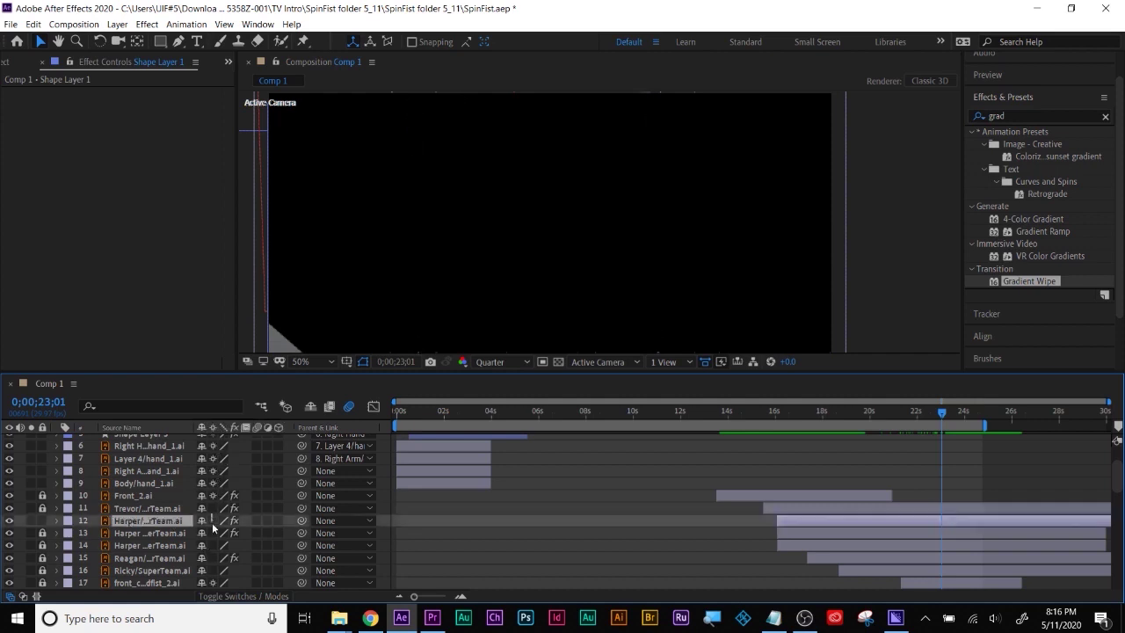
{"action": "left_click_drag", "start_coordinate": [220, 583], "coordinate": [217, 580]}
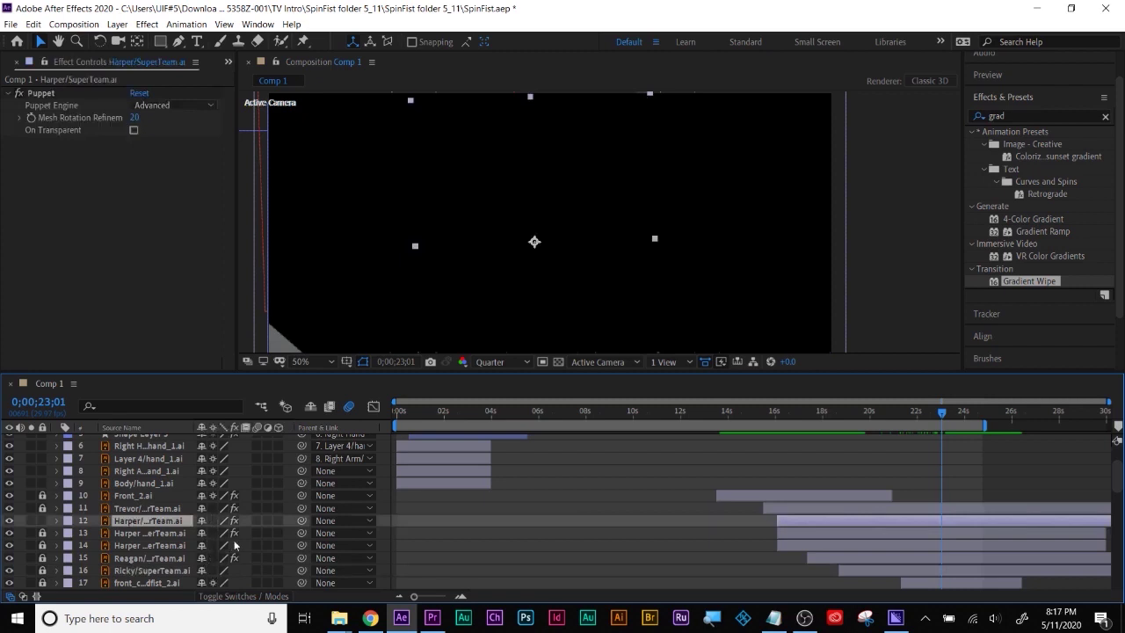
{"action": "scroll", "coordinate": [234, 546], "scroll_direction": "up", "scroll_amount": 3}
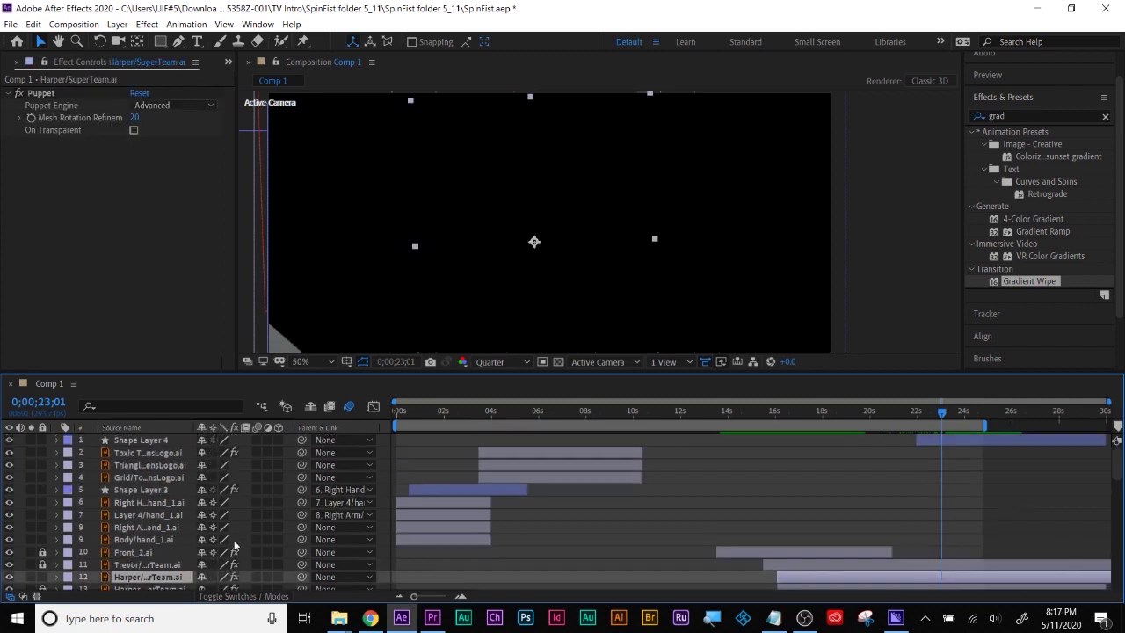
{"action": "left_click", "coordinate": [237, 488]}
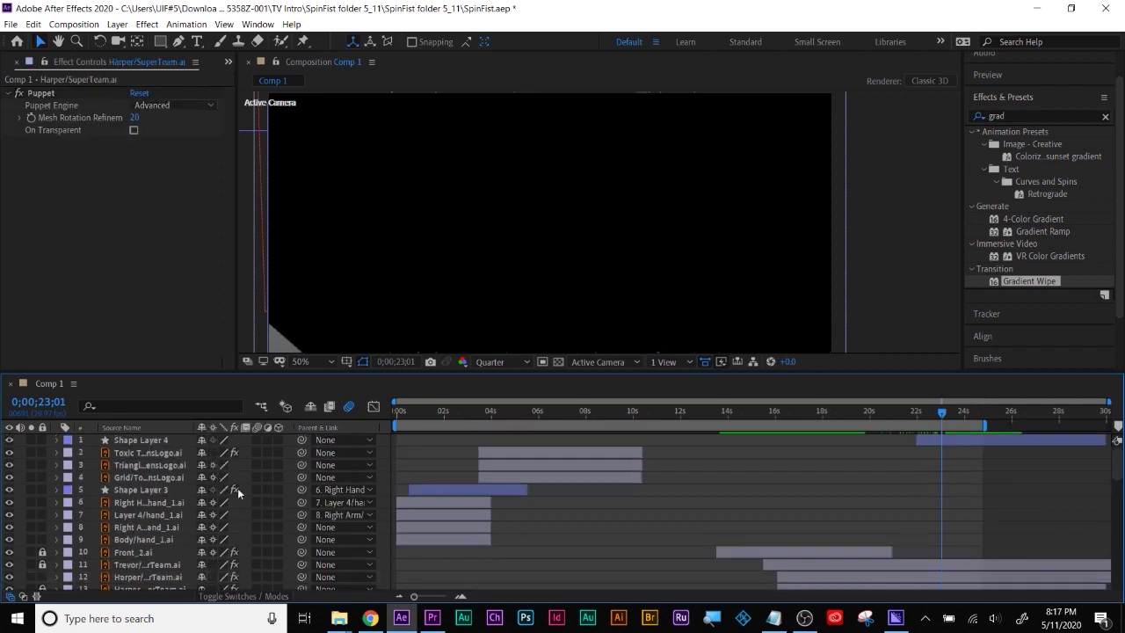
{"action": "scroll", "coordinate": [244, 511], "scroll_direction": "down", "scroll_amount": 3}
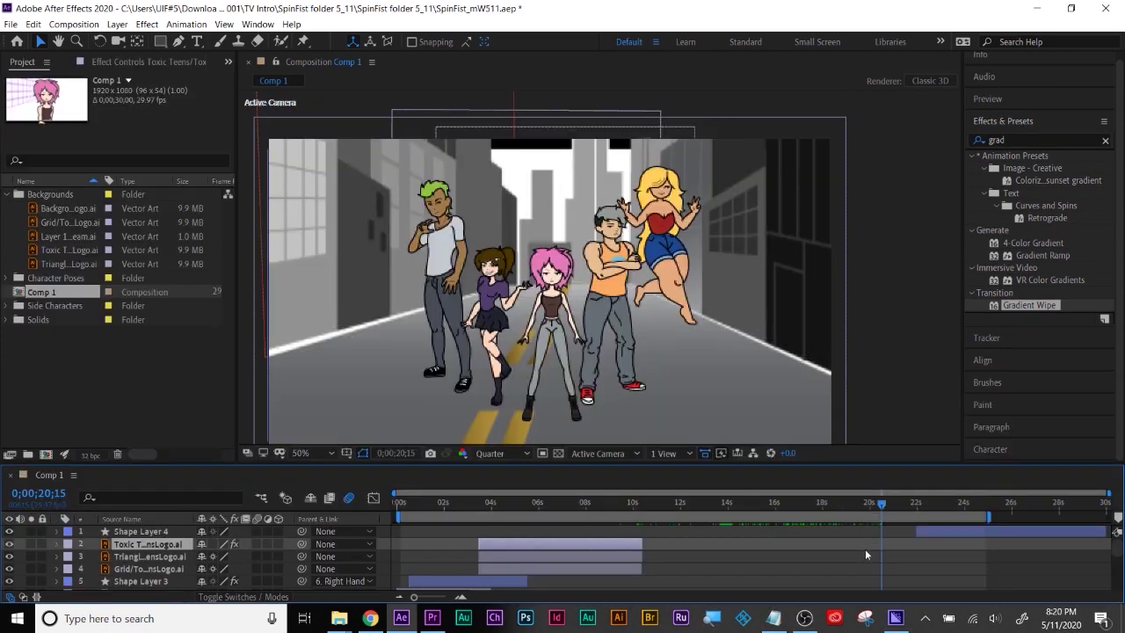
Play and scrub through the diagonal black wipe that closes the team street scene around 0;00;22;00.
{"action": "left_click_drag", "start_coordinate": [877, 500], "coordinate": [918, 501]}
{"action": "key", "text": "space"}
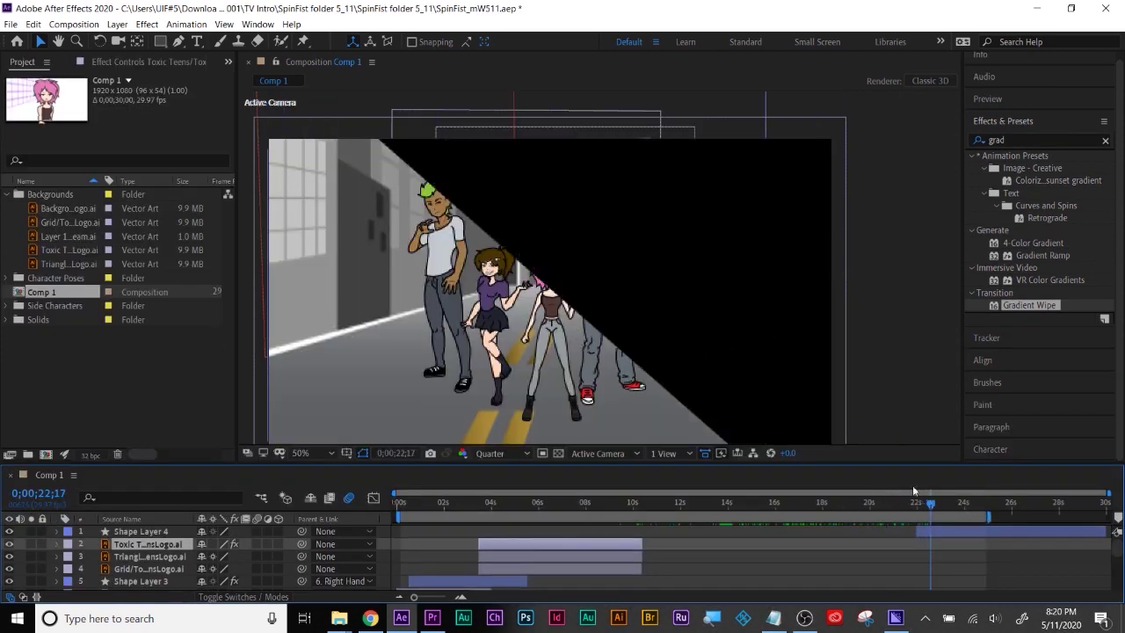
{"action": "left_click_drag", "start_coordinate": [926, 495], "coordinate": [853, 509]}
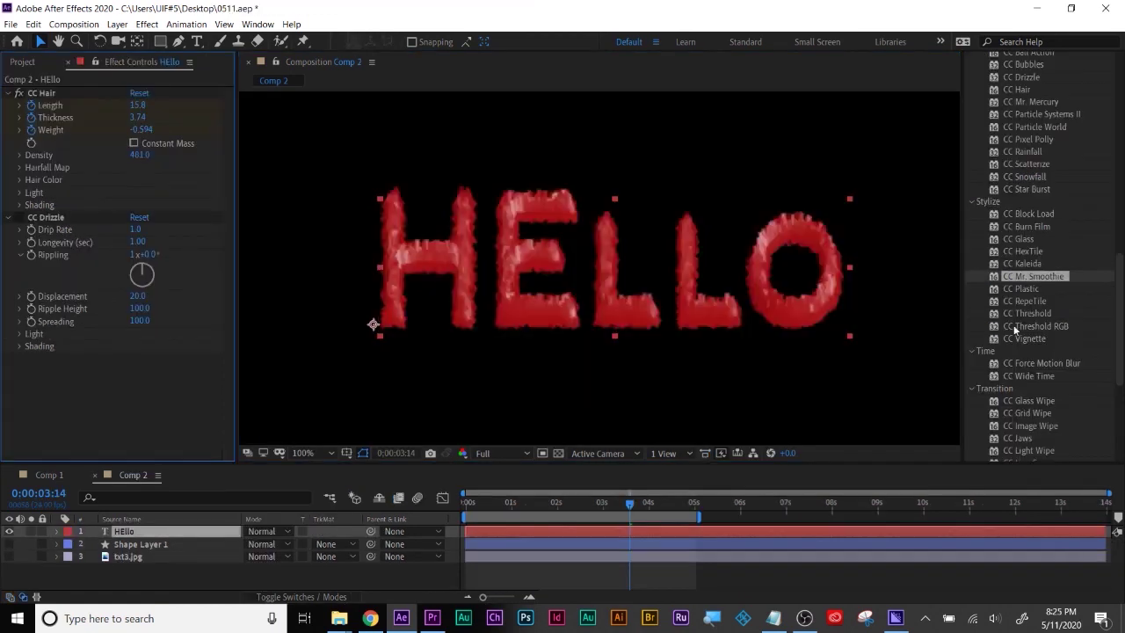
Apply CC Kaleida to the HEllo text layer in Comp 2 and set its Size to 12.6.
{"action": "double_click", "coordinate": [1022, 263]}
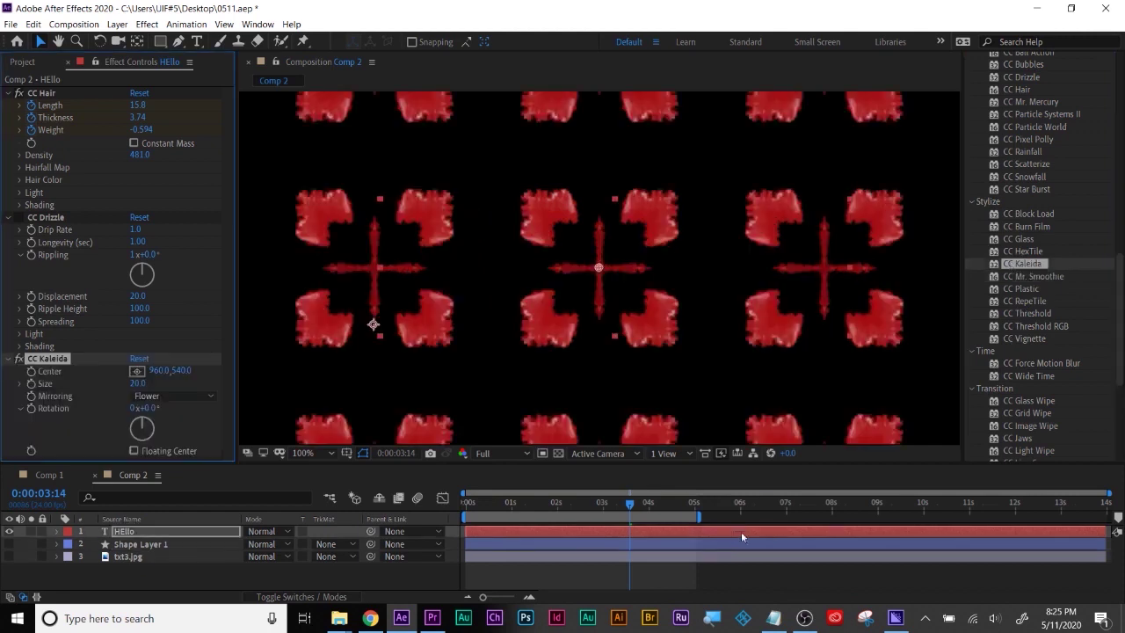
{"action": "left_click_drag", "start_coordinate": [137, 385], "coordinate": [84, 392]}
Try the Wheel, Fish Head, Can Meas, Flower and Dia Cross mirroring modes of CC Kaleida on the text.
{"action": "left_click", "coordinate": [168, 397]}
{"action": "left_click", "coordinate": [163, 424]}
{"action": "left_click", "coordinate": [169, 396]}
{"action": "left_click", "coordinate": [167, 439]}
{"action": "left_click", "coordinate": [169, 396]}
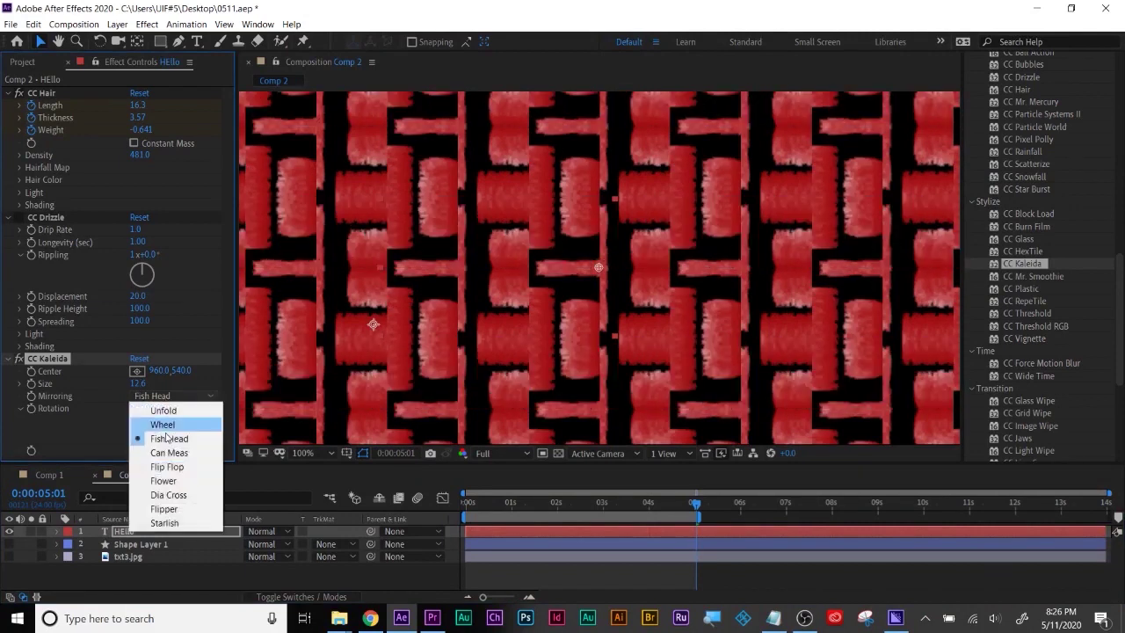
{"action": "left_click", "coordinate": [167, 451]}
{"action": "left_click", "coordinate": [169, 396]}
{"action": "left_click", "coordinate": [167, 466]}
{"action": "left_click", "coordinate": [168, 397]}
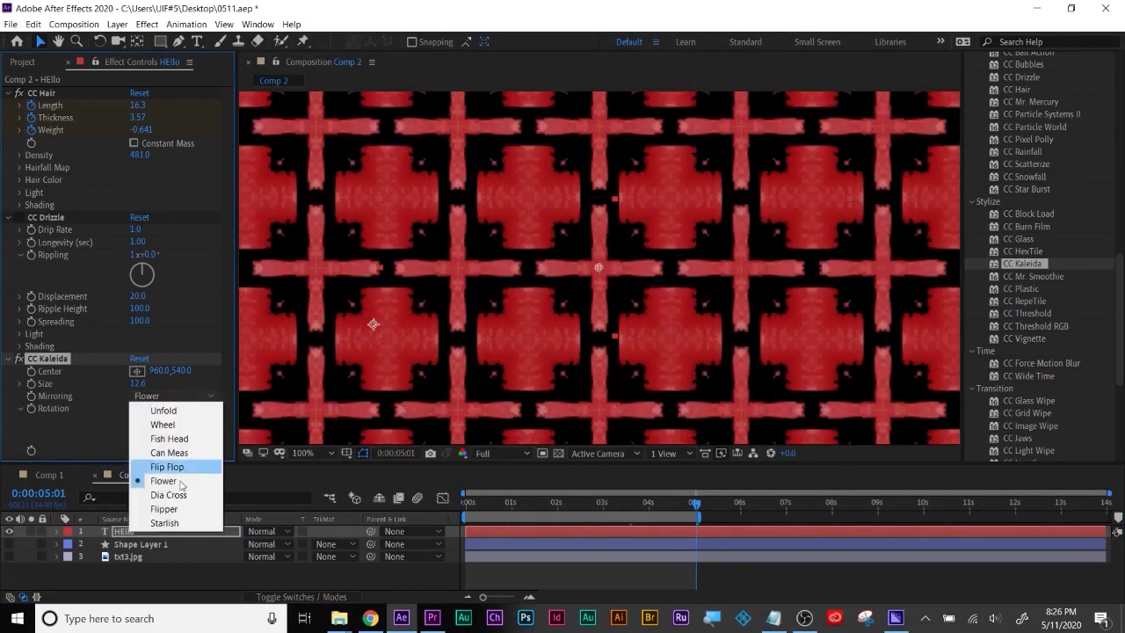
{"action": "left_click", "coordinate": [167, 498]}
Set CC Kaleida's Mirroring to Starlish and preview the kaleidoscope animation.
{"action": "left_click", "coordinate": [169, 396]}
{"action": "left_click", "coordinate": [167, 528]}
{"action": "key", "text": "space"}
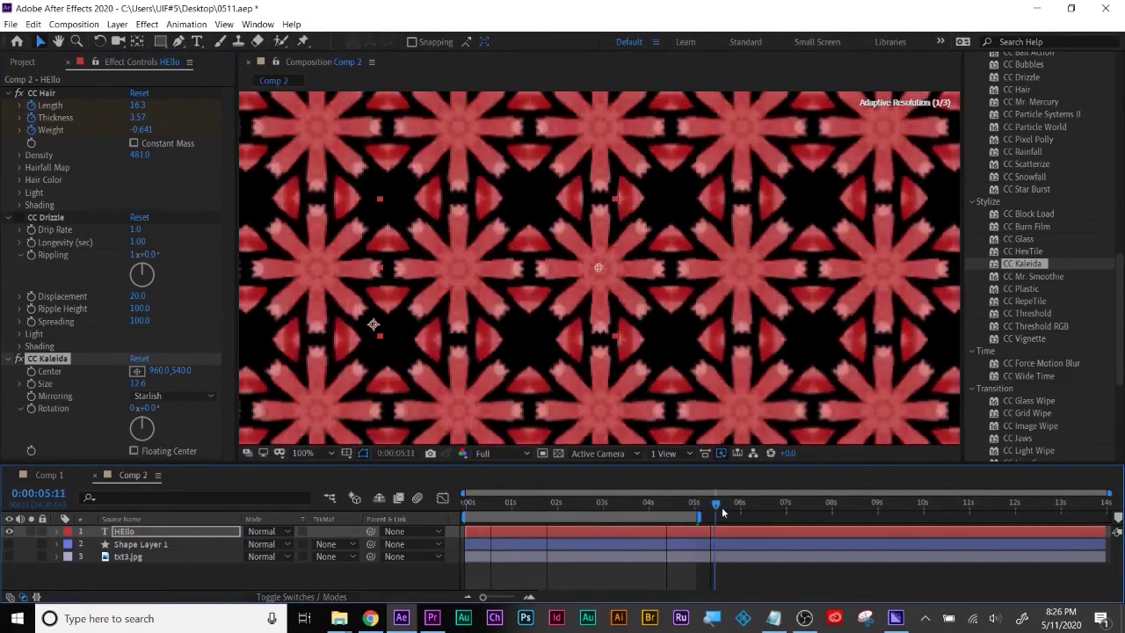